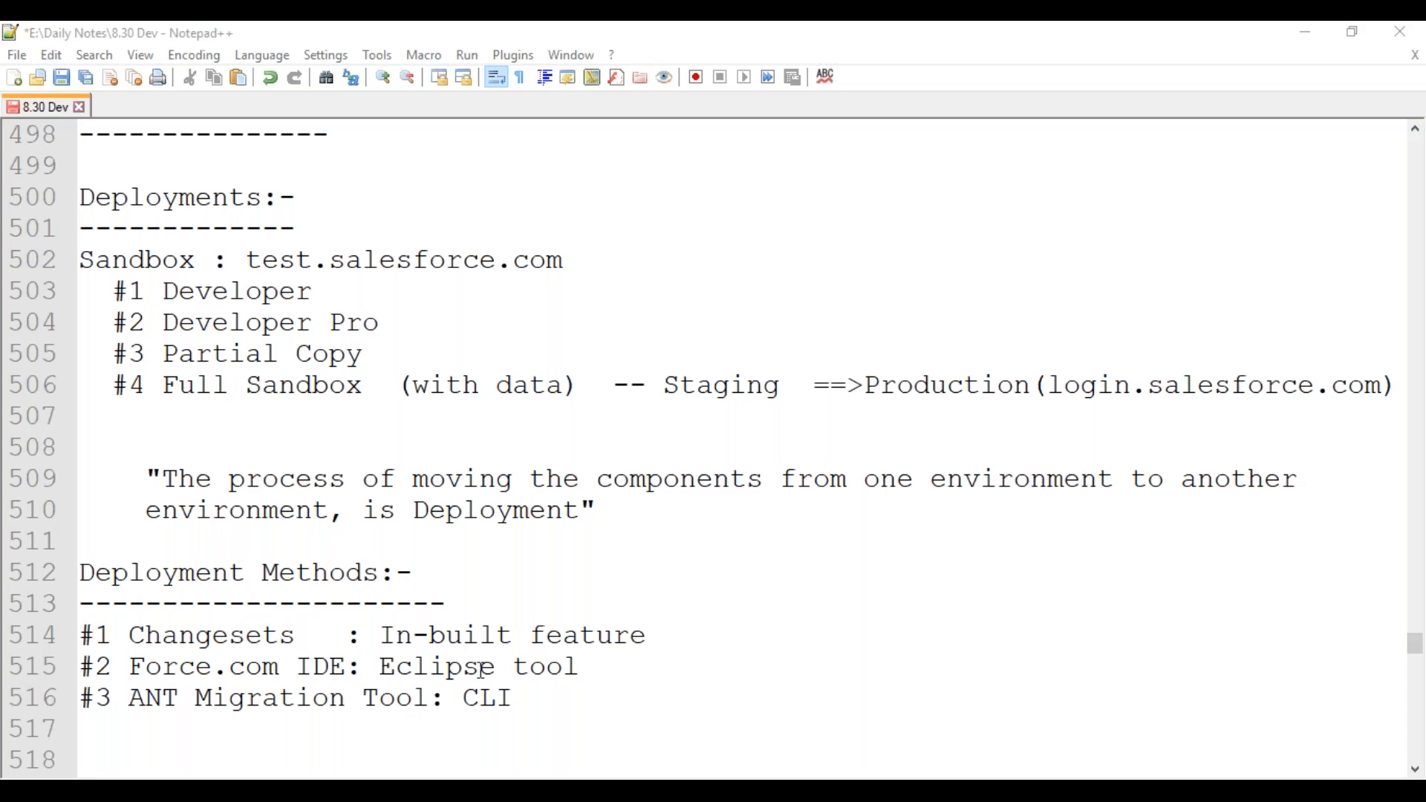
{"action": "left_click", "coordinate": [873, 514]}
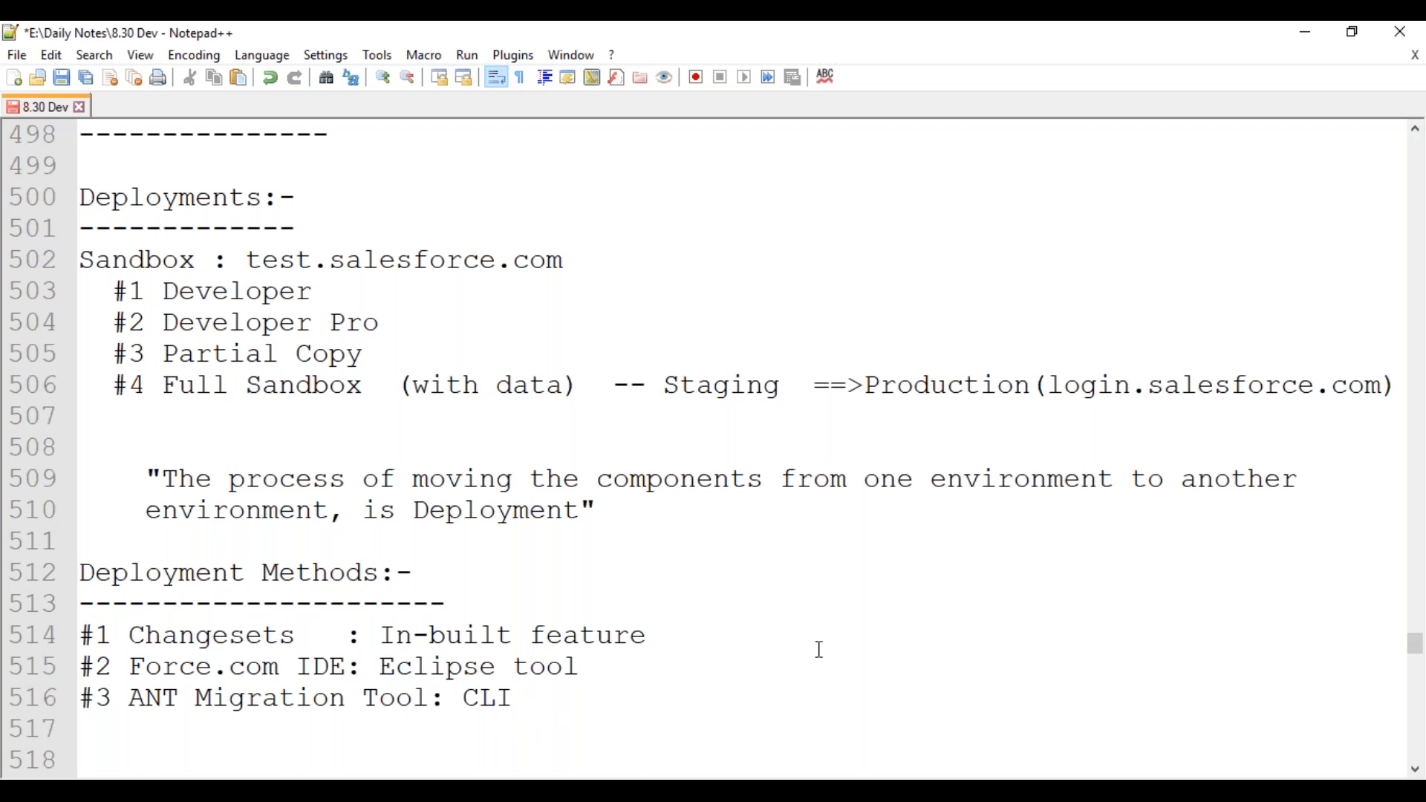
{"action": "left_click", "coordinate": [1219, 91]}
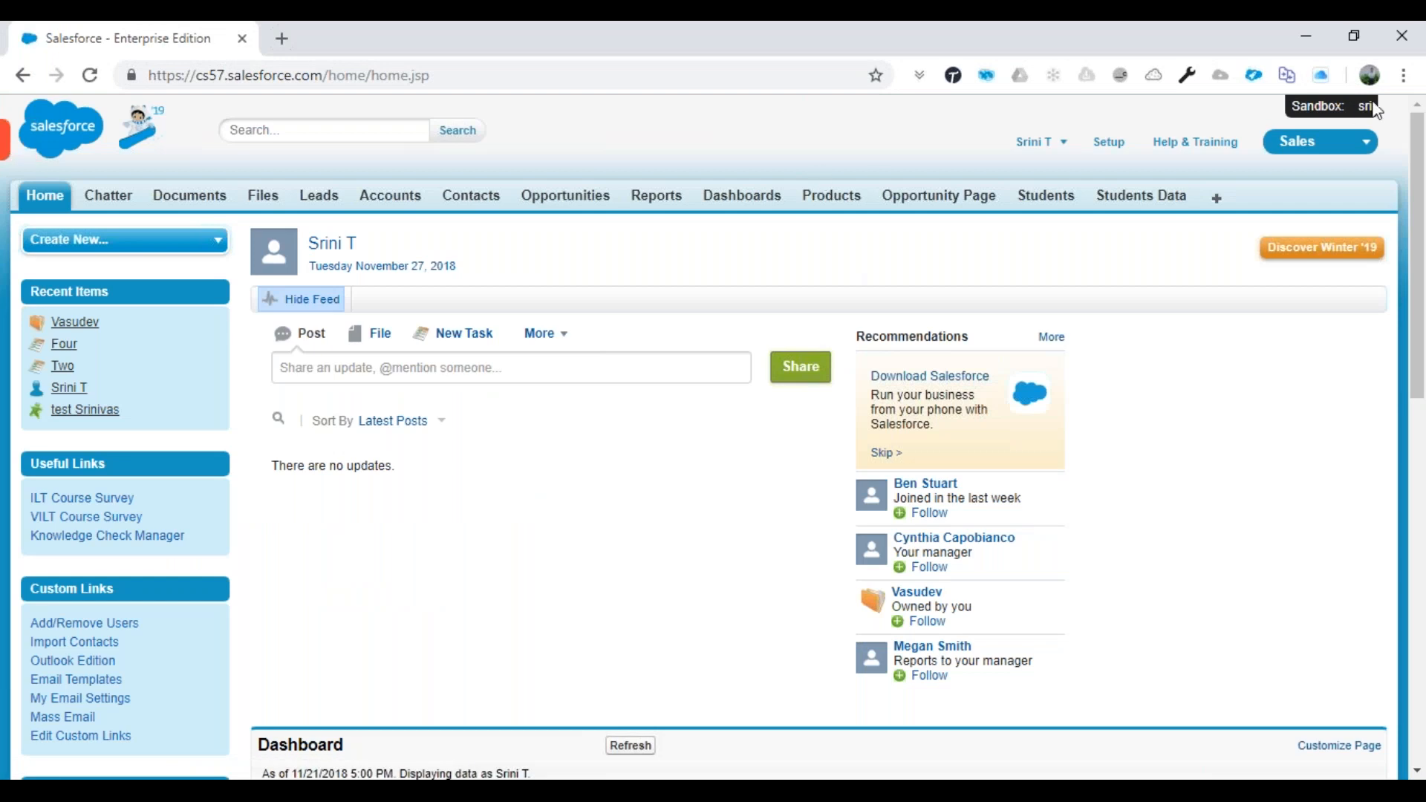
Open the Outbound Change Sets page from the Deploy section of the Salesforce sandbox's setup.
{"action": "left_click", "coordinate": [1109, 142]}
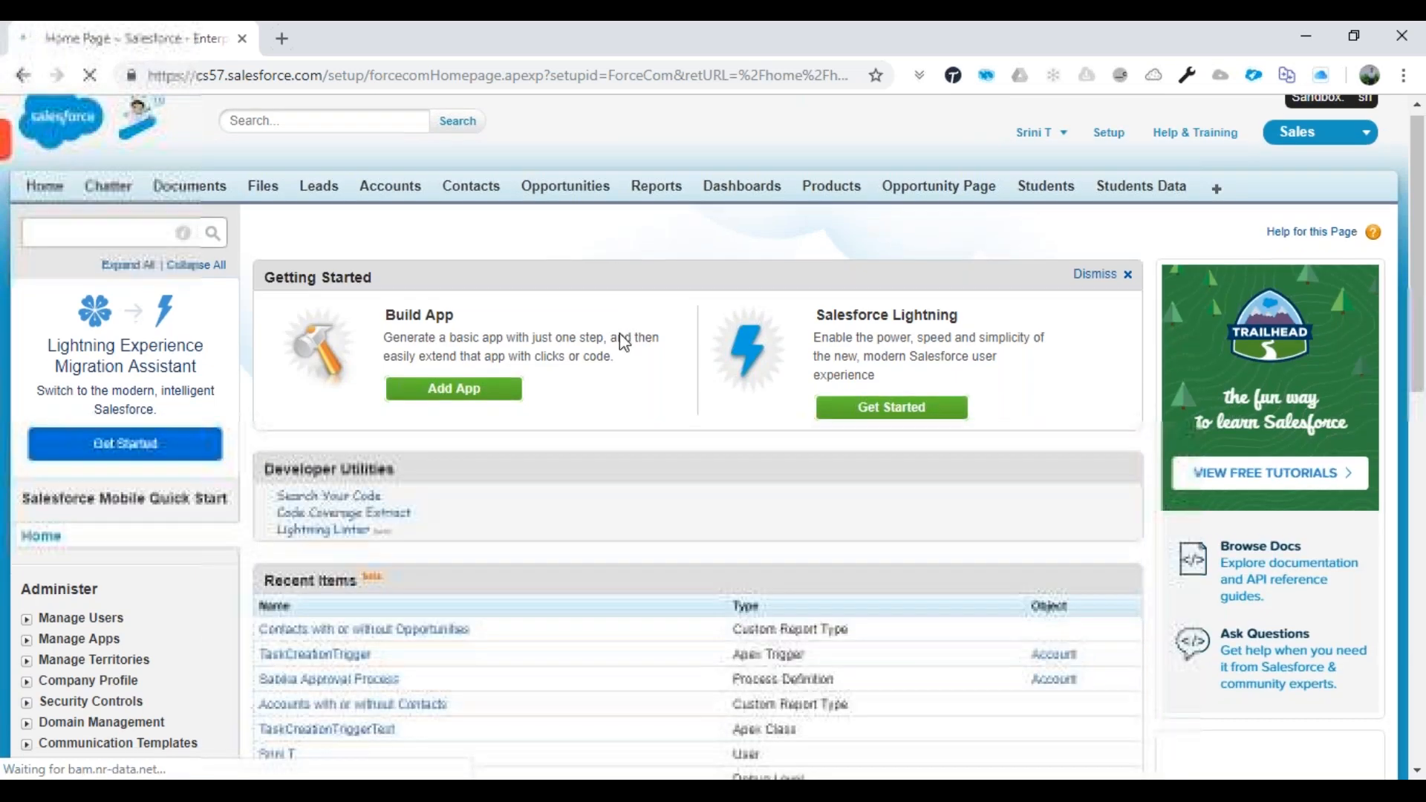
{"action": "scroll", "coordinate": [624, 343], "scroll_direction": "down", "scroll_amount": 3}
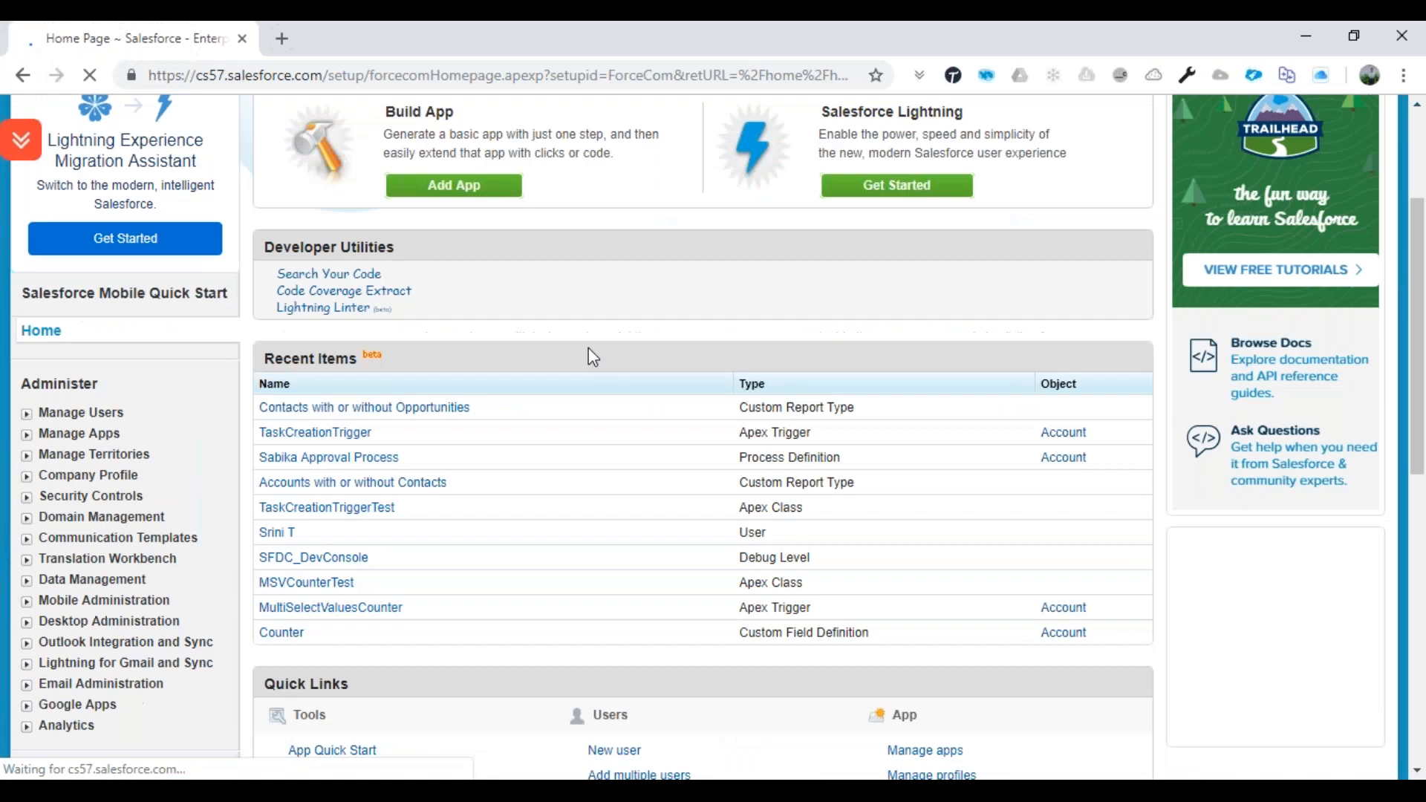
{"action": "scroll", "coordinate": [284, 407], "scroll_direction": "down", "scroll_amount": 8}
{"action": "scroll", "coordinate": [289, 411], "scroll_direction": "down", "scroll_amount": 2}
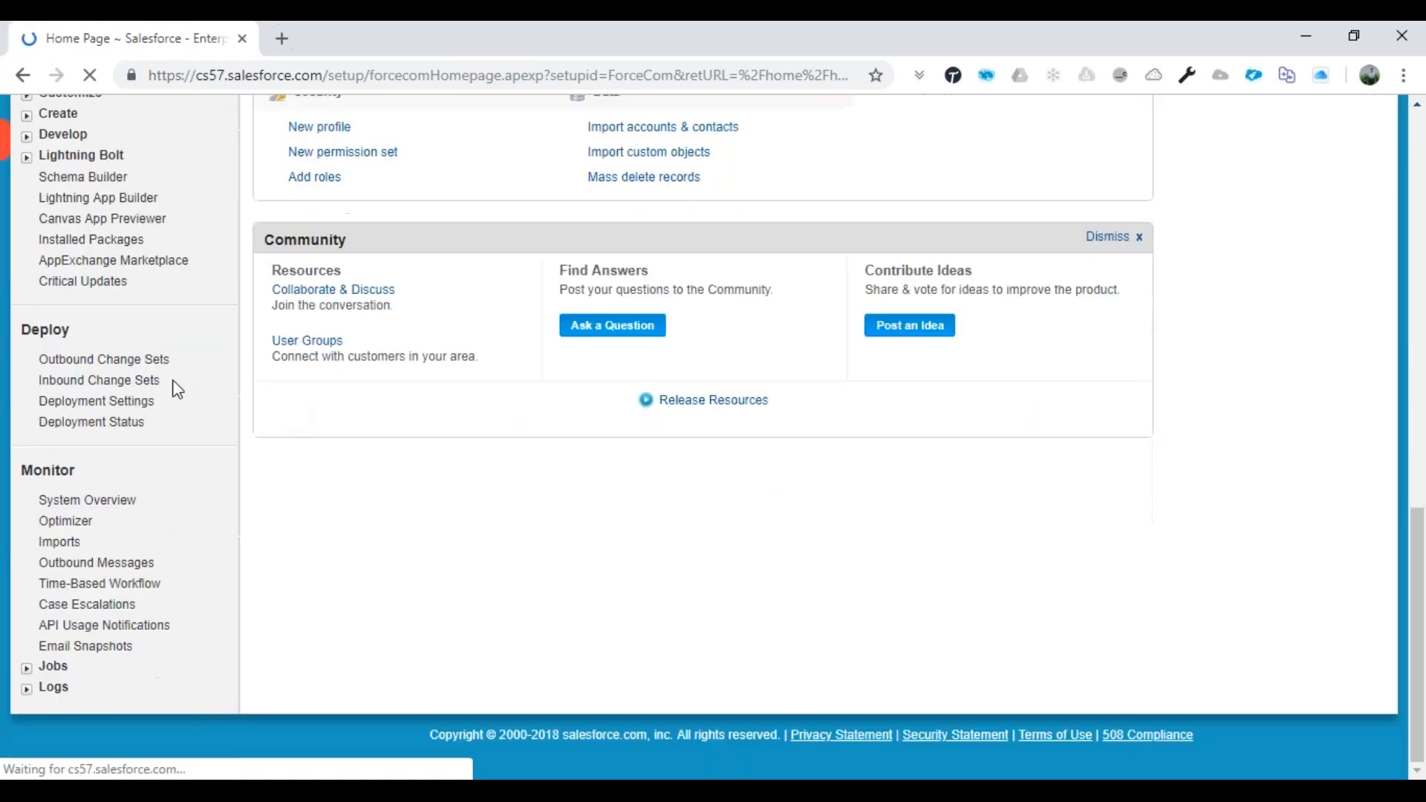
{"action": "scroll", "coordinate": [178, 389], "scroll_direction": "up", "scroll_amount": 1}
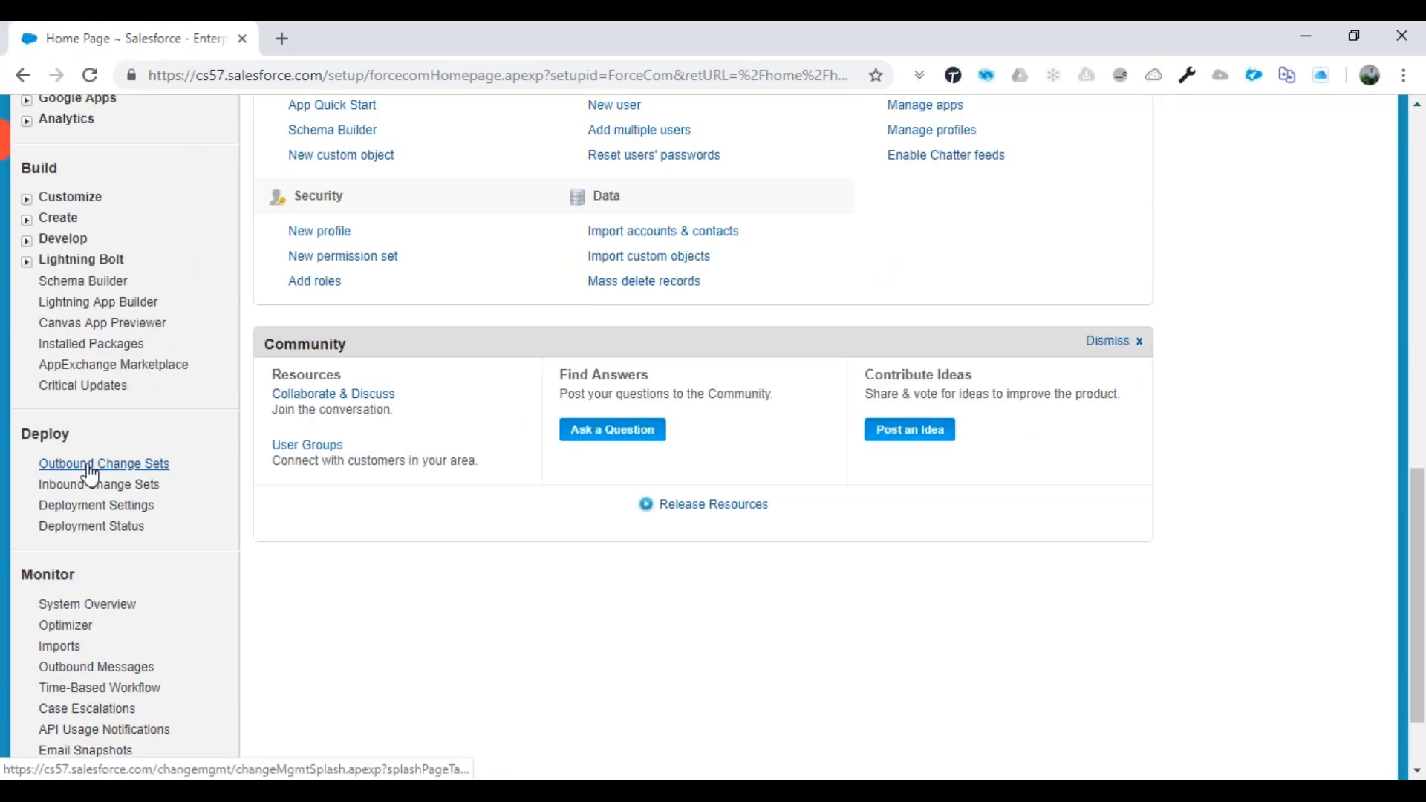
{"action": "left_click", "coordinate": [89, 468]}
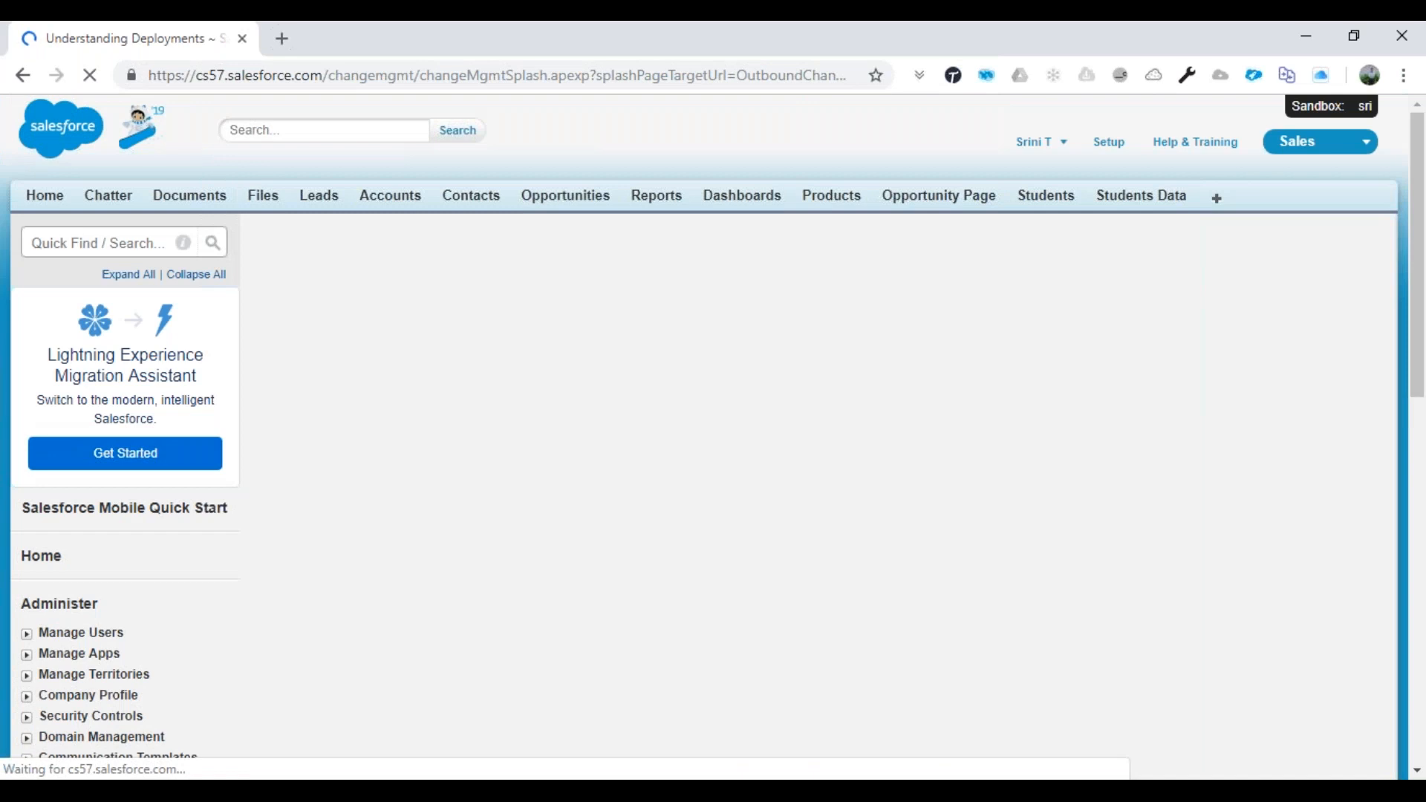
Review the Understanding Deployments introduction on change sets and continue to the list of outbound change sets.
{"action": "scroll", "coordinate": [523, 510], "scroll_direction": "down", "scroll_amount": 5}
{"action": "scroll", "coordinate": [510, 468], "scroll_direction": "down", "scroll_amount": 2}
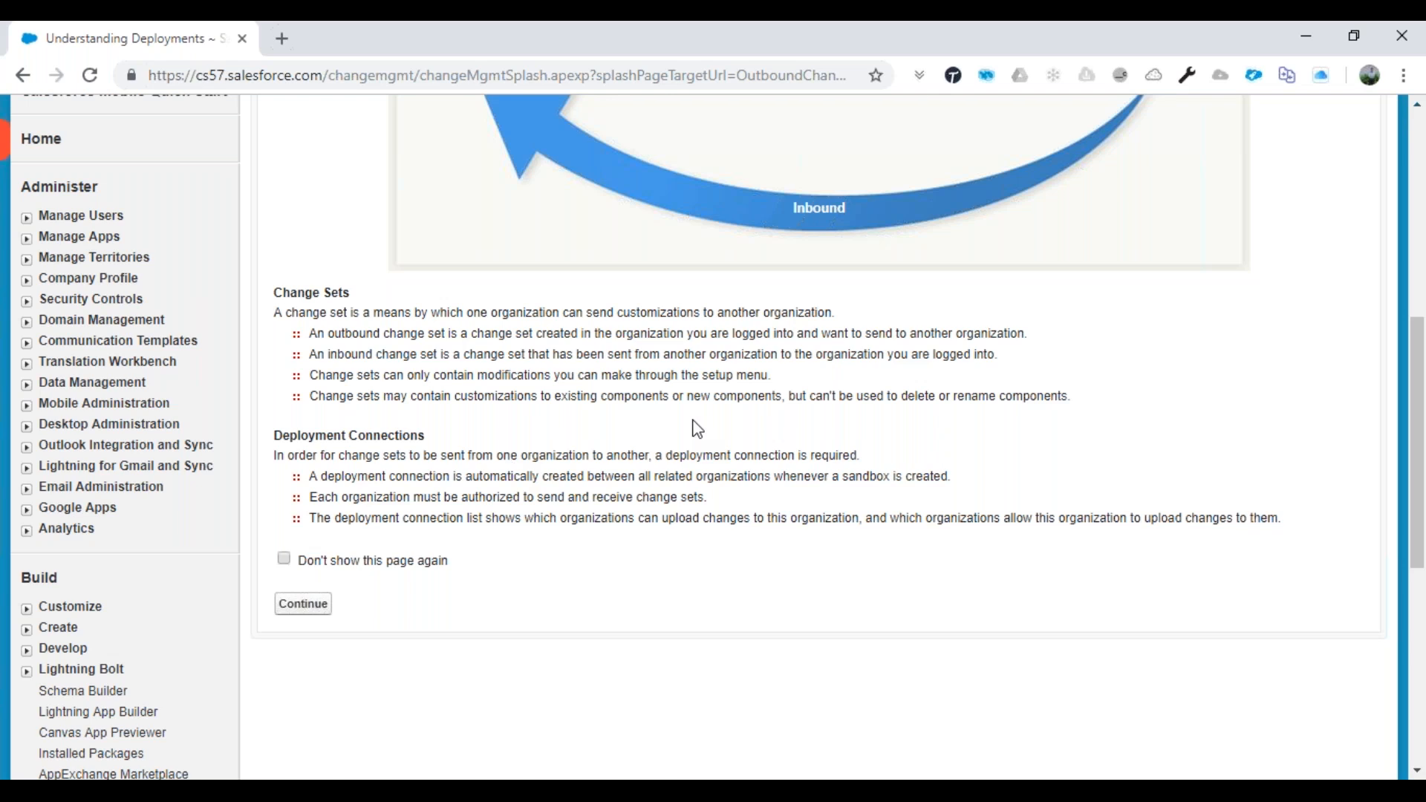
{"action": "scroll", "coordinate": [697, 429], "scroll_direction": "up", "scroll_amount": 1}
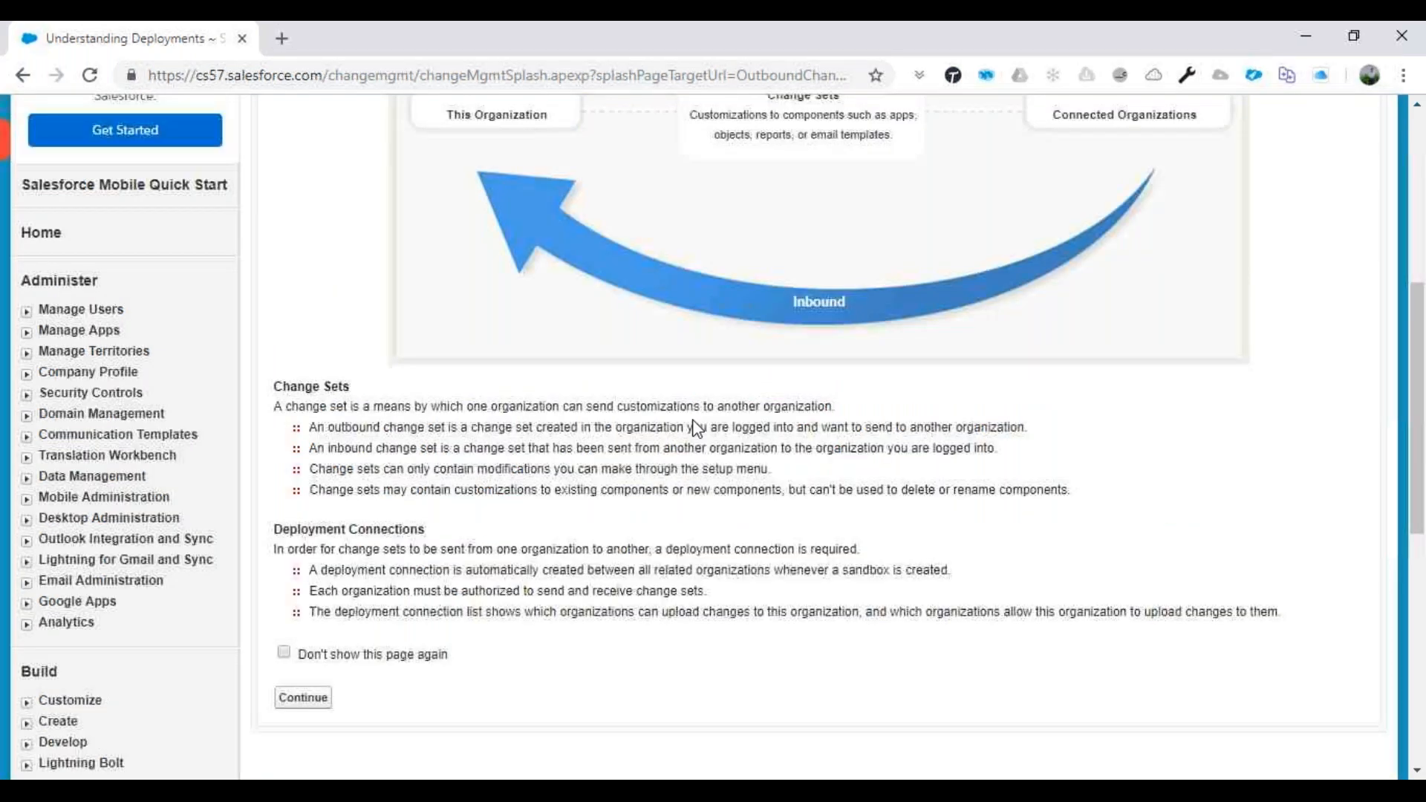
{"action": "scroll", "coordinate": [697, 429], "scroll_direction": "up", "scroll_amount": 1}
{"action": "scroll", "coordinate": [697, 430], "scroll_direction": "up", "scroll_amount": 4}
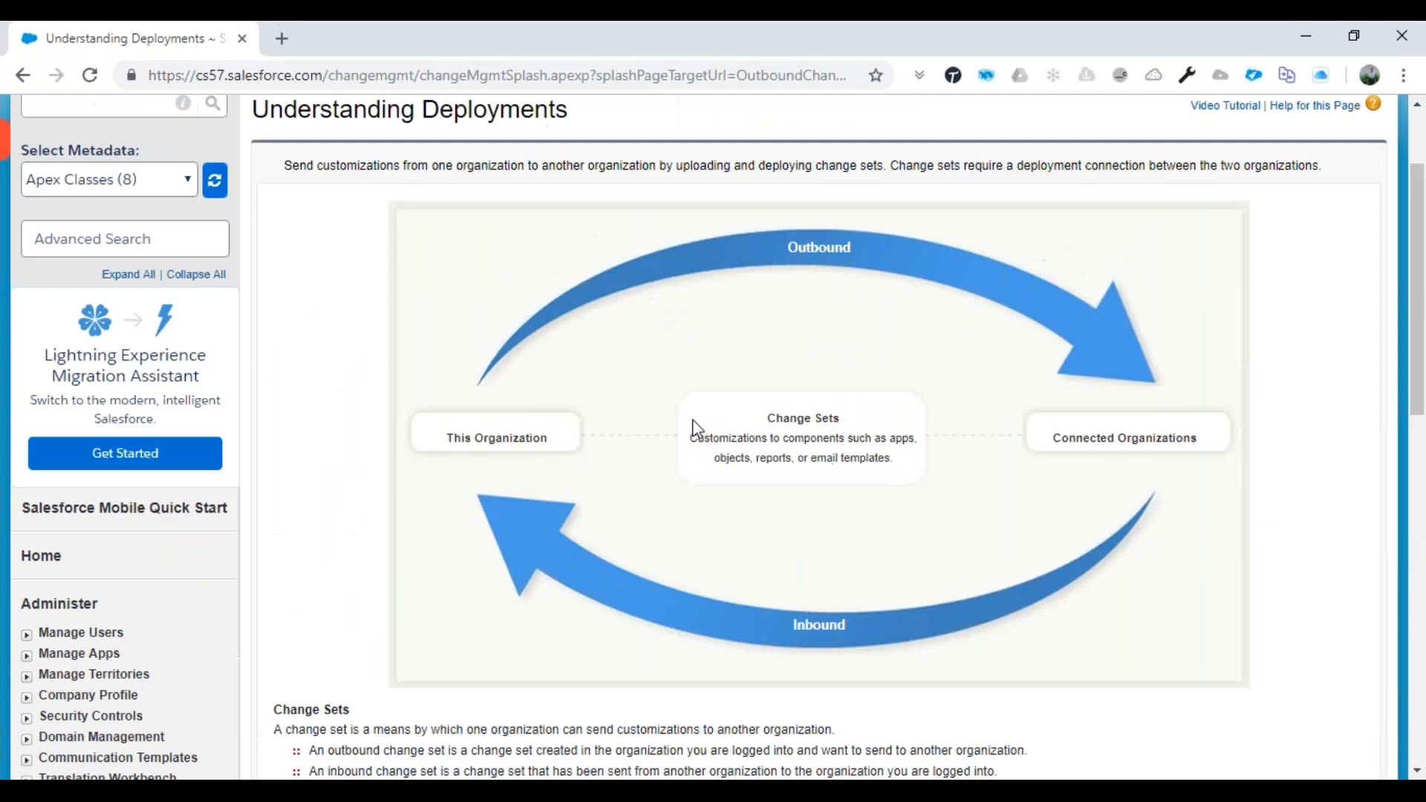
{"action": "scroll", "coordinate": [697, 429], "scroll_direction": "down", "scroll_amount": 2}
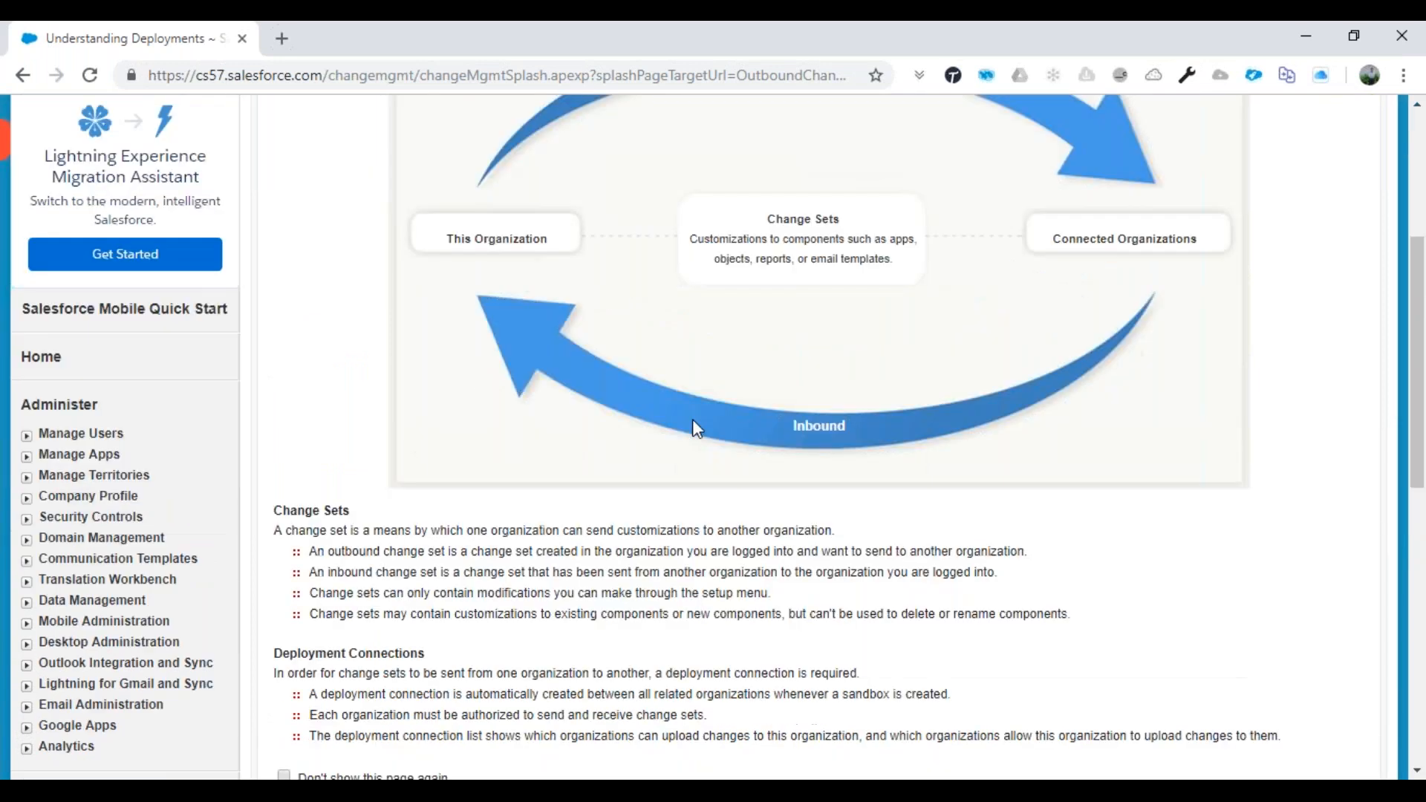
{"action": "scroll", "coordinate": [694, 422], "scroll_direction": "down", "scroll_amount": 3}
{"action": "left_click", "coordinate": [312, 509]}
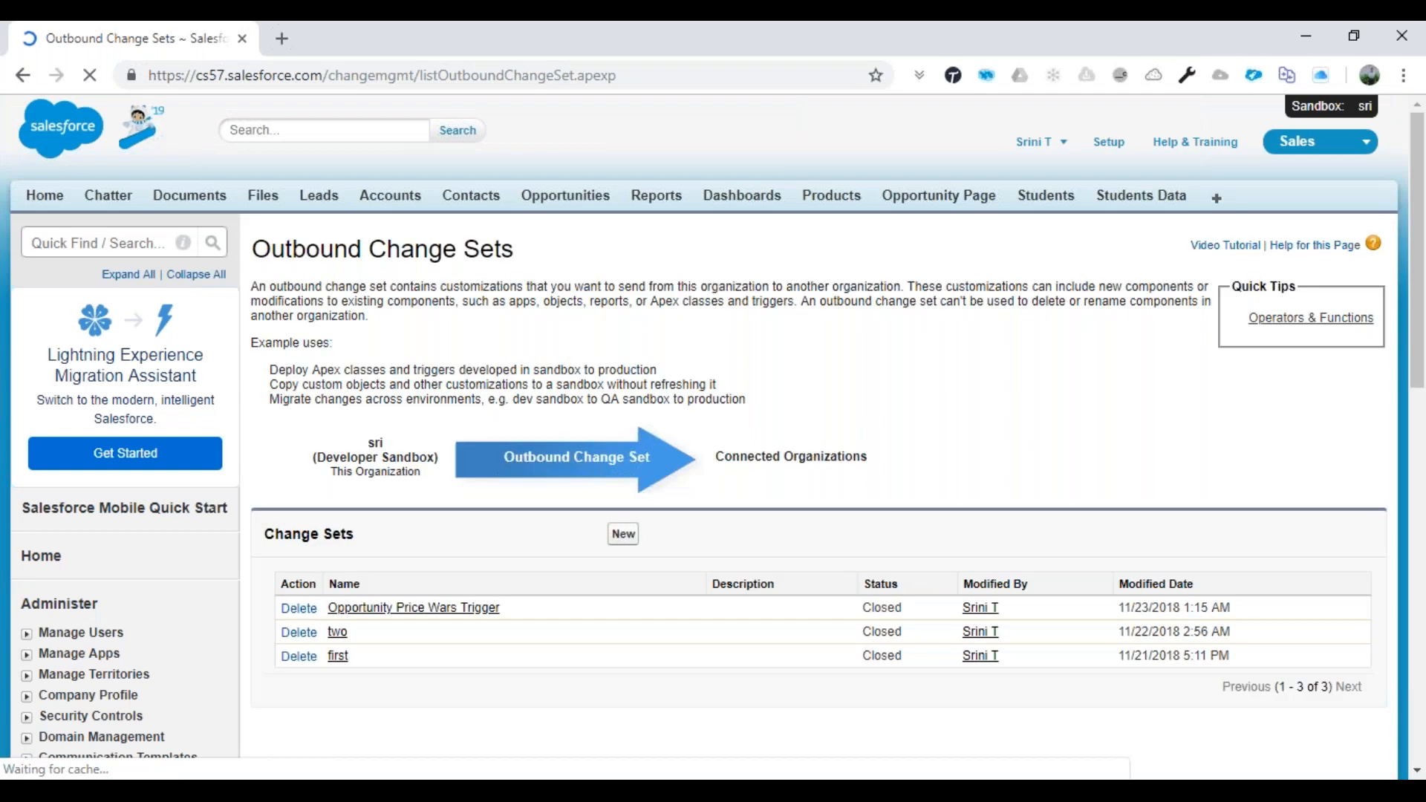
Create a new outbound change set named "Secret Keyword Trigger" with no description and save it.
{"action": "scroll", "coordinate": [604, 316], "scroll_direction": "down", "scroll_amount": 3}
{"action": "scroll", "coordinate": [605, 318], "scroll_direction": "down", "scroll_amount": 1}
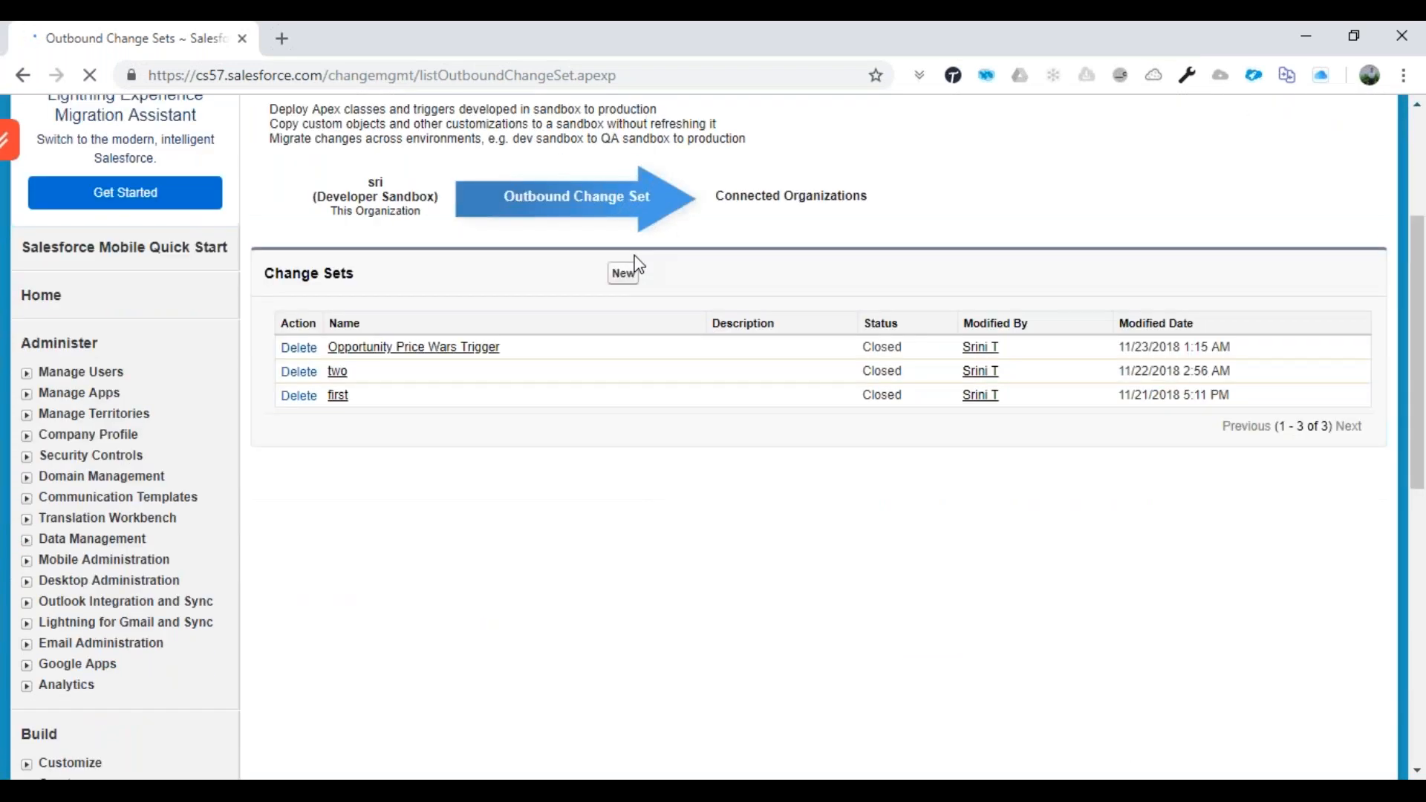
{"action": "scroll", "coordinate": [638, 265], "scroll_direction": "down", "scroll_amount": 2}
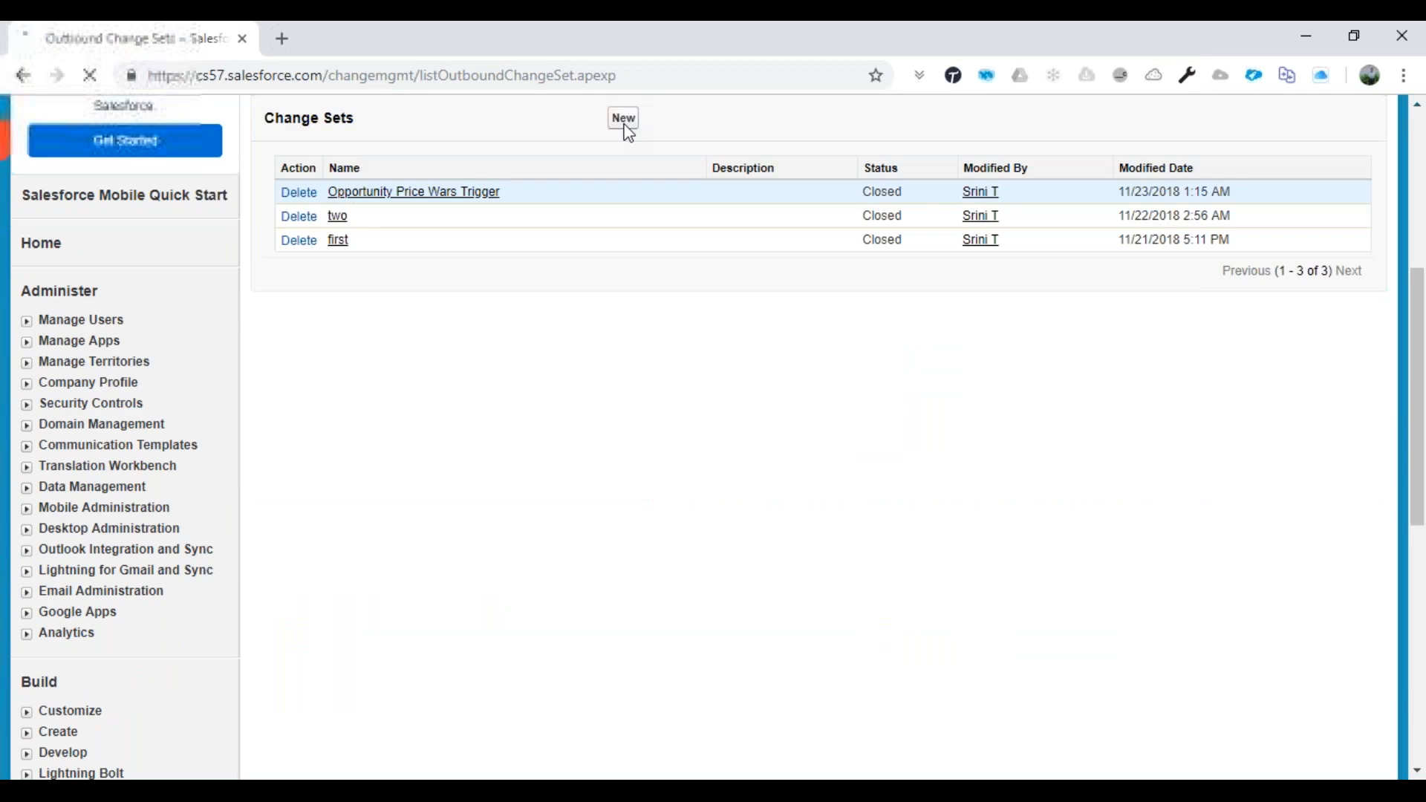
{"action": "scroll", "coordinate": [610, 260], "scroll_direction": "up", "scroll_amount": 2}
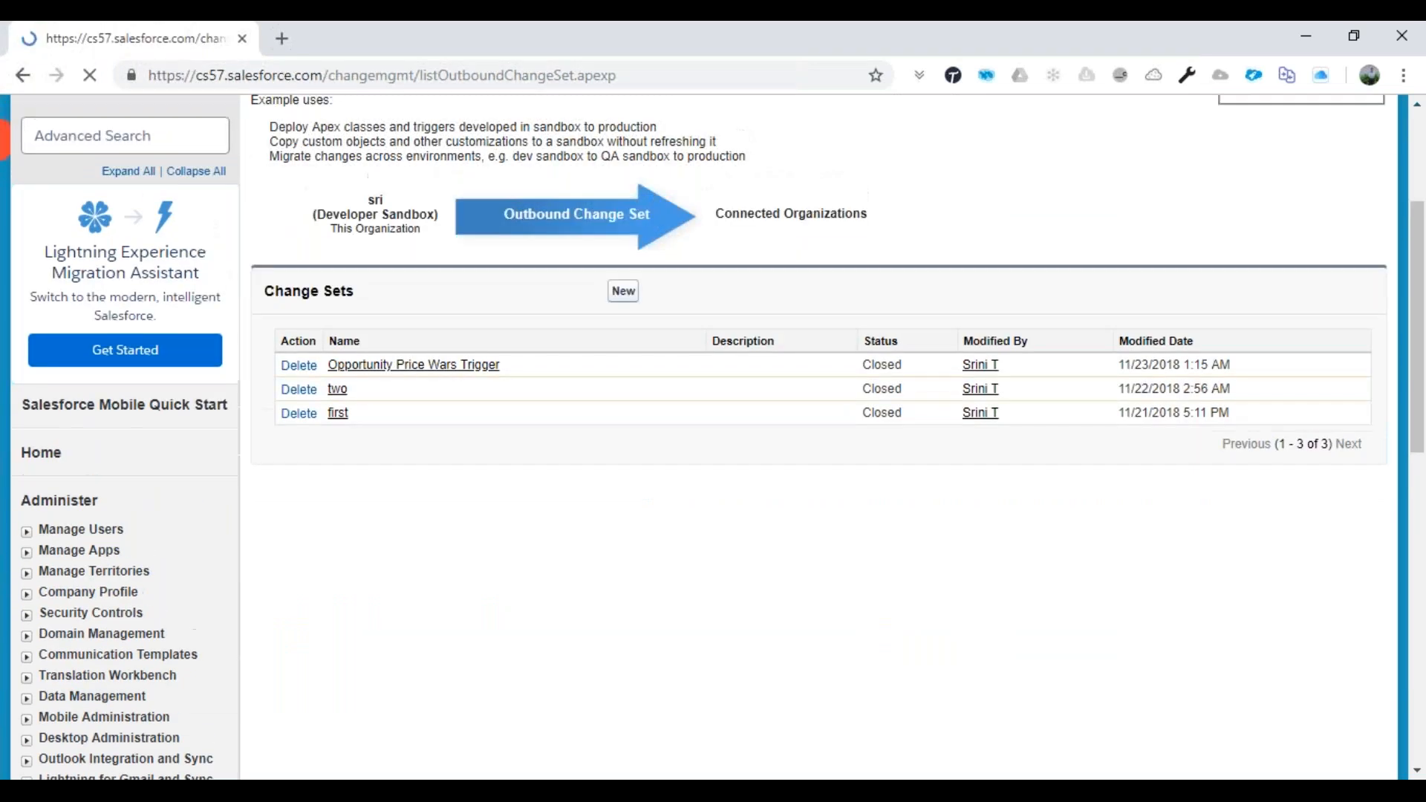
{"action": "left_click", "coordinate": [623, 269]}
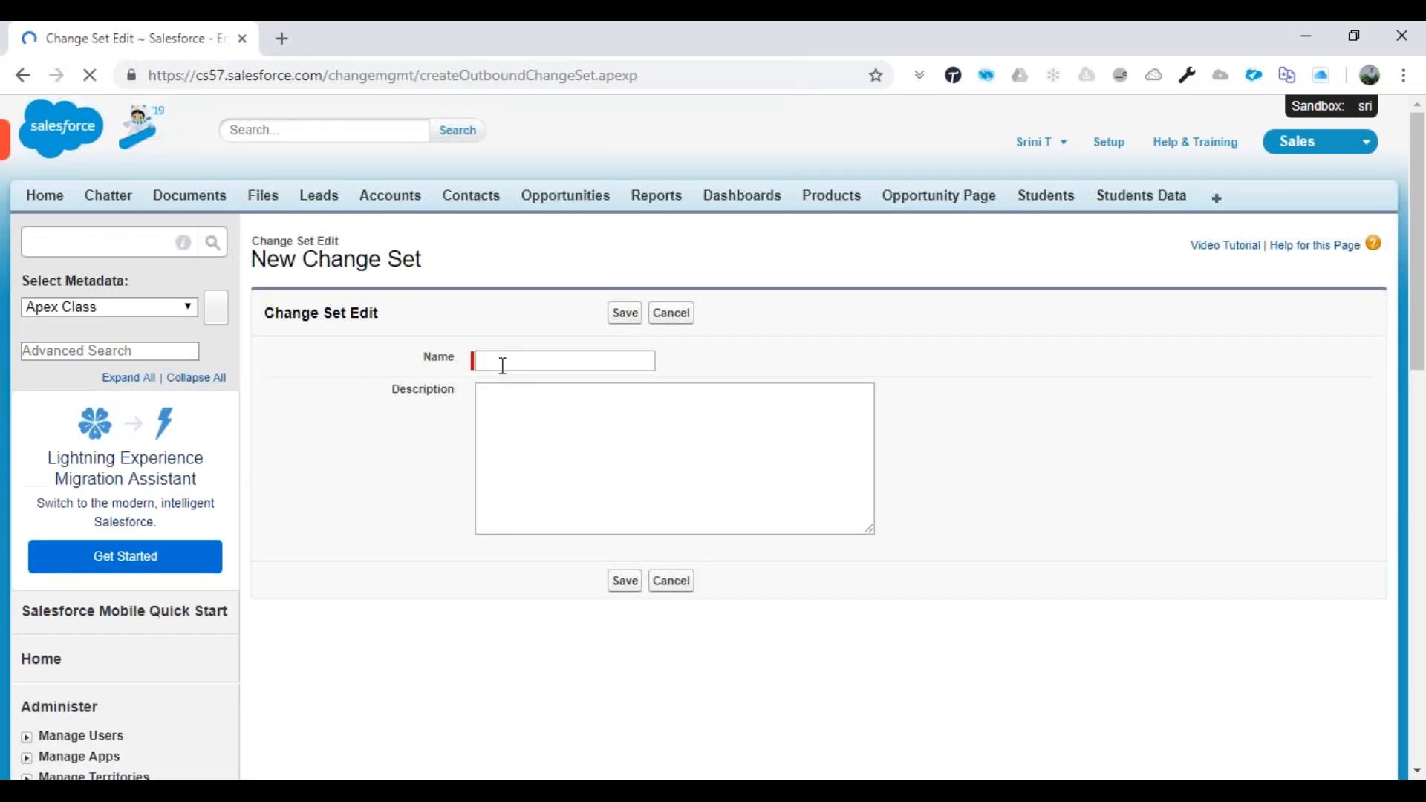
{"action": "type", "text": "Secret"}
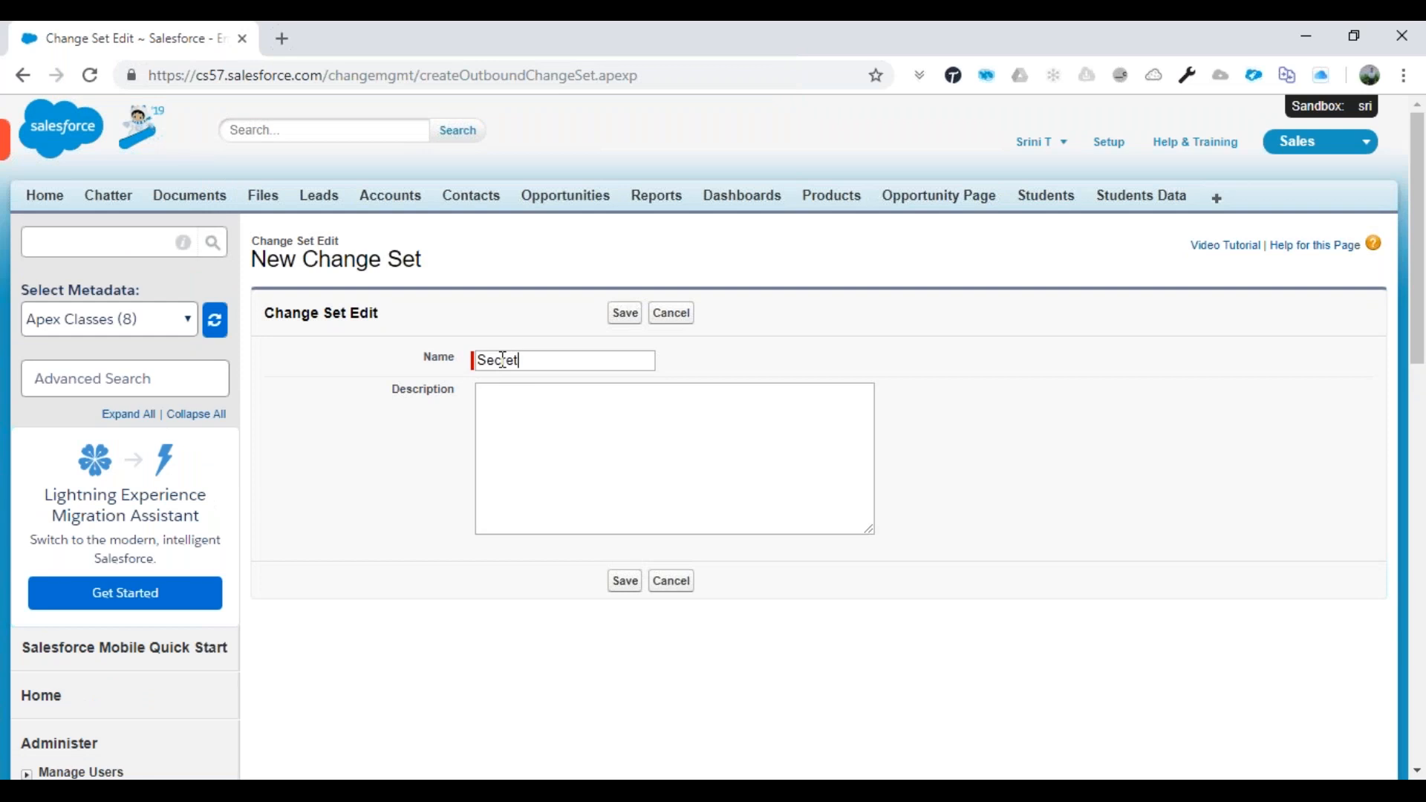
{"action": "type", "text": "KeywordTrigger"}
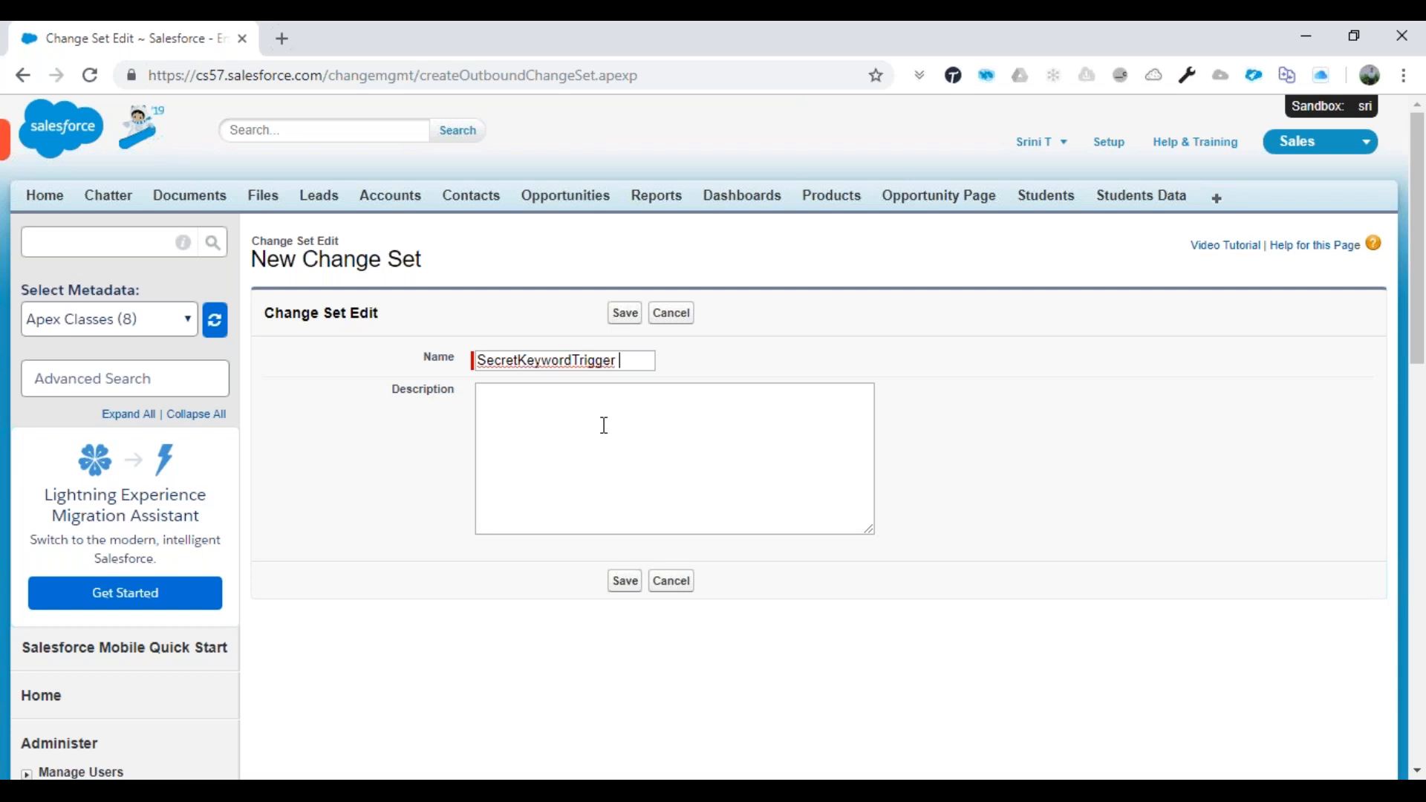
{"action": "left_click", "coordinate": [573, 362]}
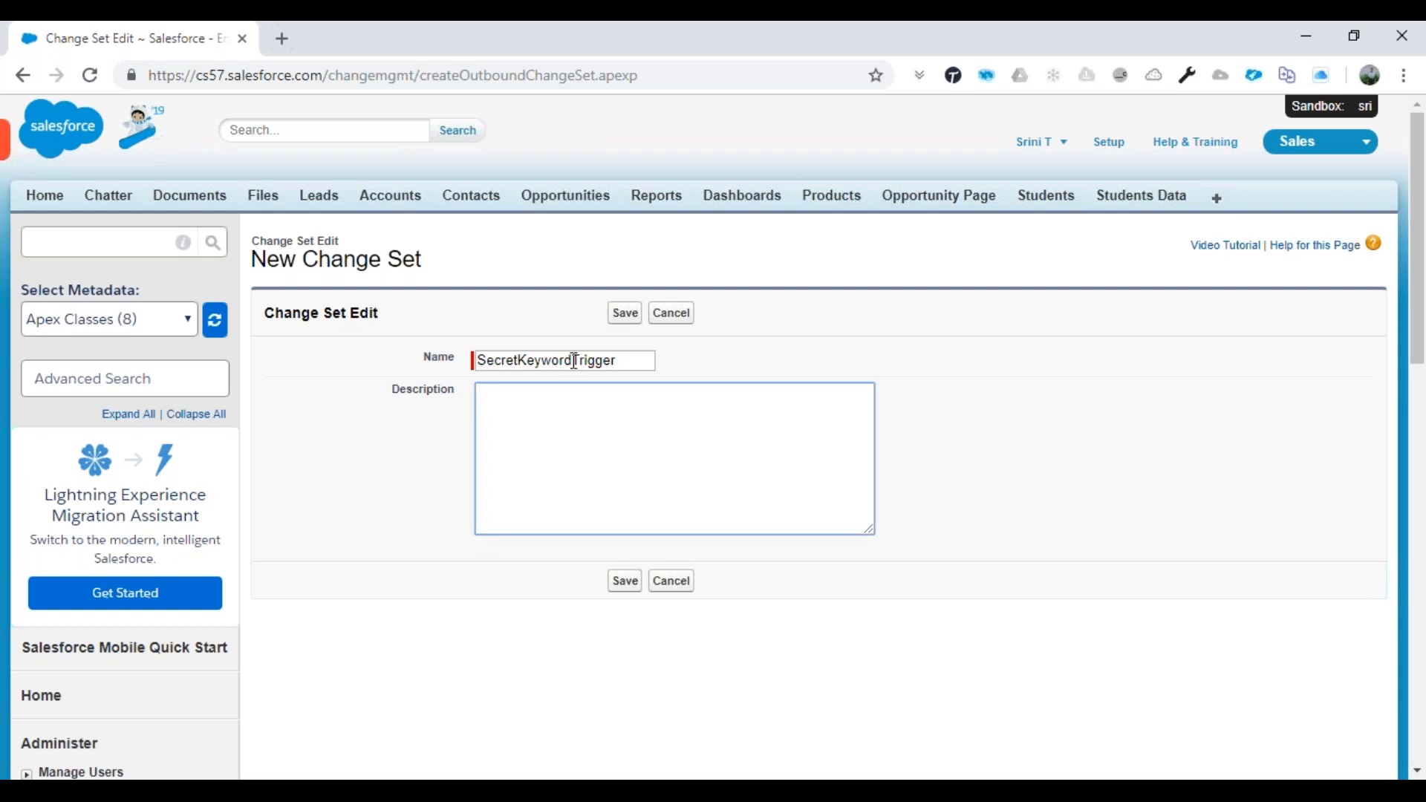
{"action": "left_click", "coordinate": [522, 361]}
{"action": "left_click", "coordinate": [533, 395]}
{"action": "left_click", "coordinate": [626, 591]}
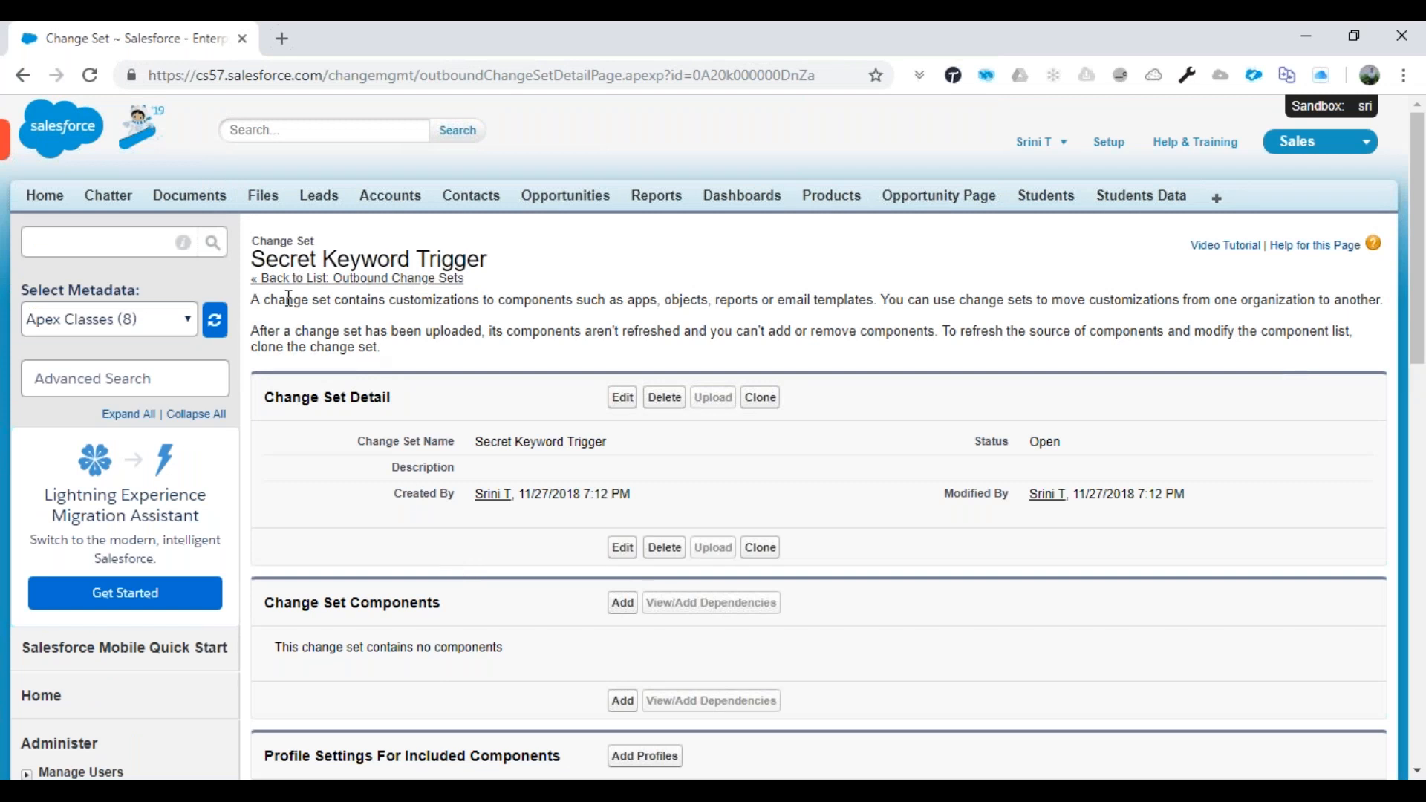
{"action": "left_click_drag", "start_coordinate": [483, 443], "coordinate": [770, 471]}
{"action": "left_click", "coordinate": [771, 471]}
Add the Apex Trigger component SecretKeywordsTrigger to the change set.
{"action": "scroll", "coordinate": [451, 587], "scroll_direction": "down", "scroll_amount": 1}
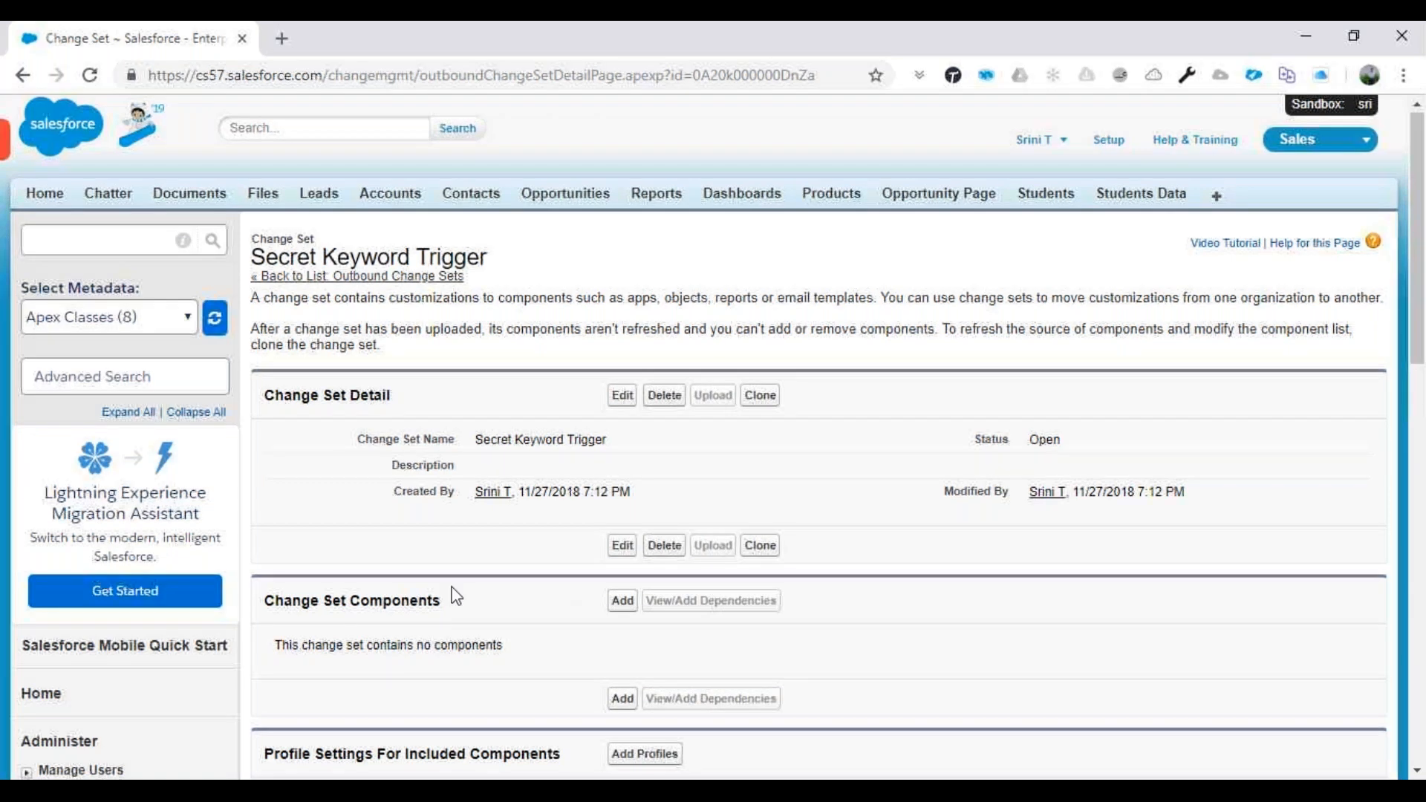
{"action": "left_click", "coordinate": [622, 600]}
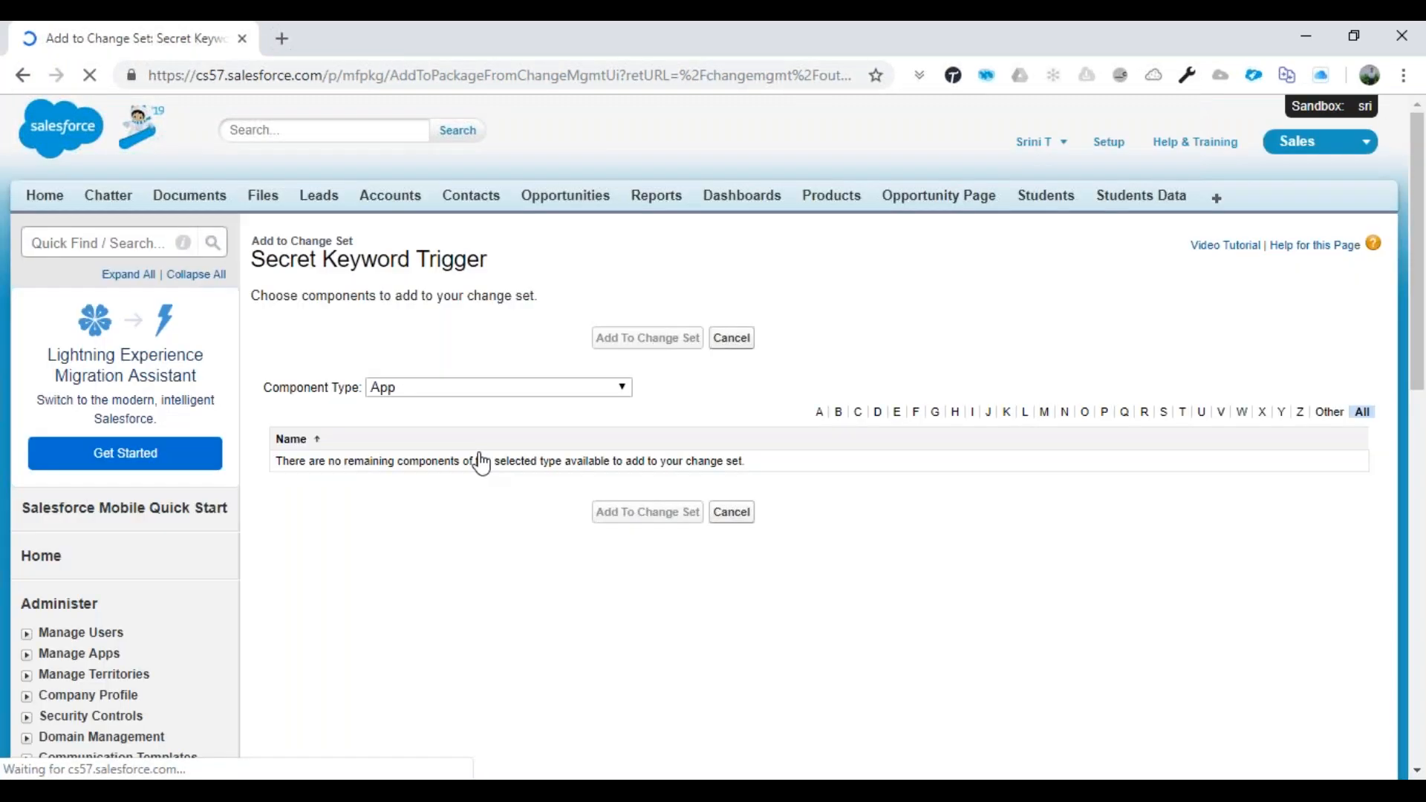
{"action": "left_click", "coordinate": [617, 392]}
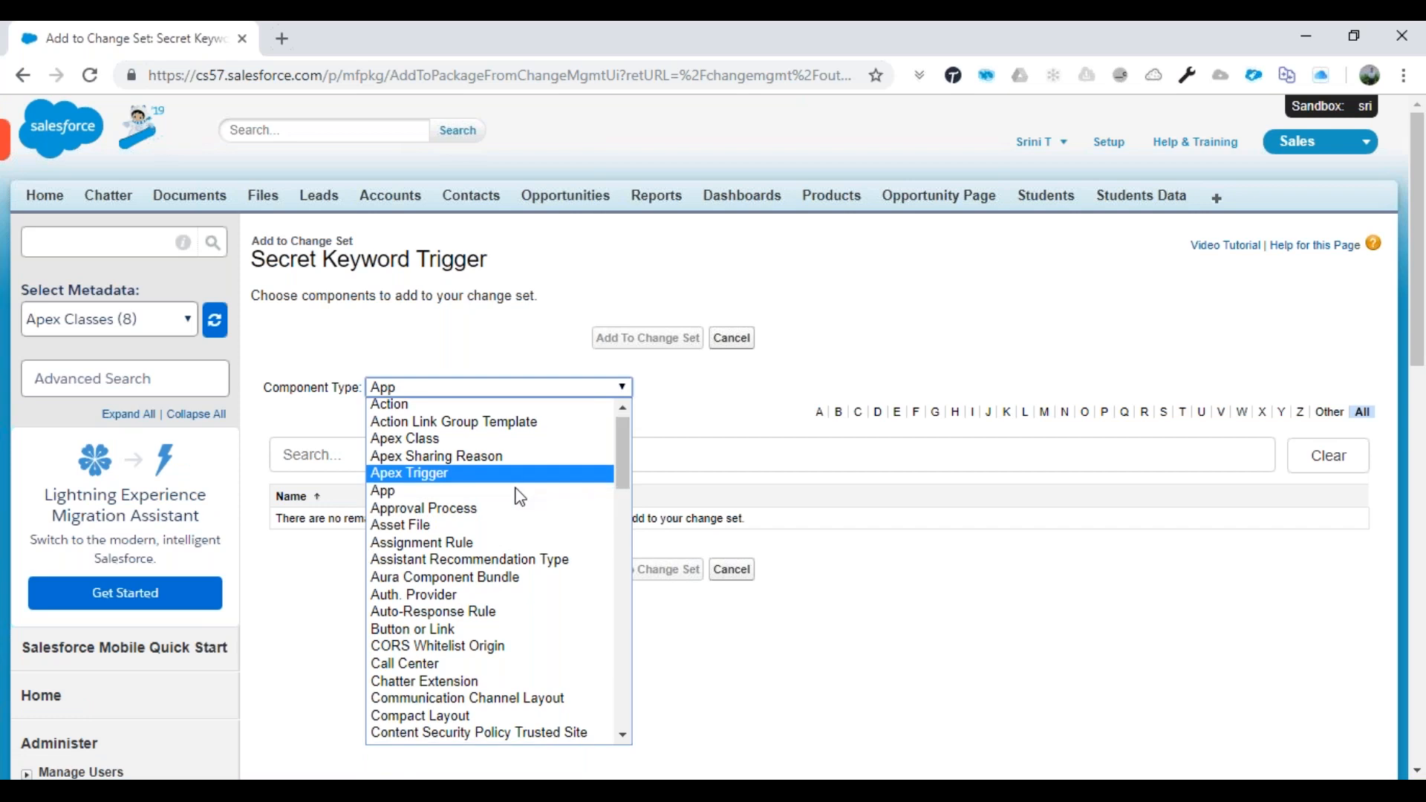
{"action": "scroll", "coordinate": [515, 492], "scroll_direction": "down", "scroll_amount": 20}
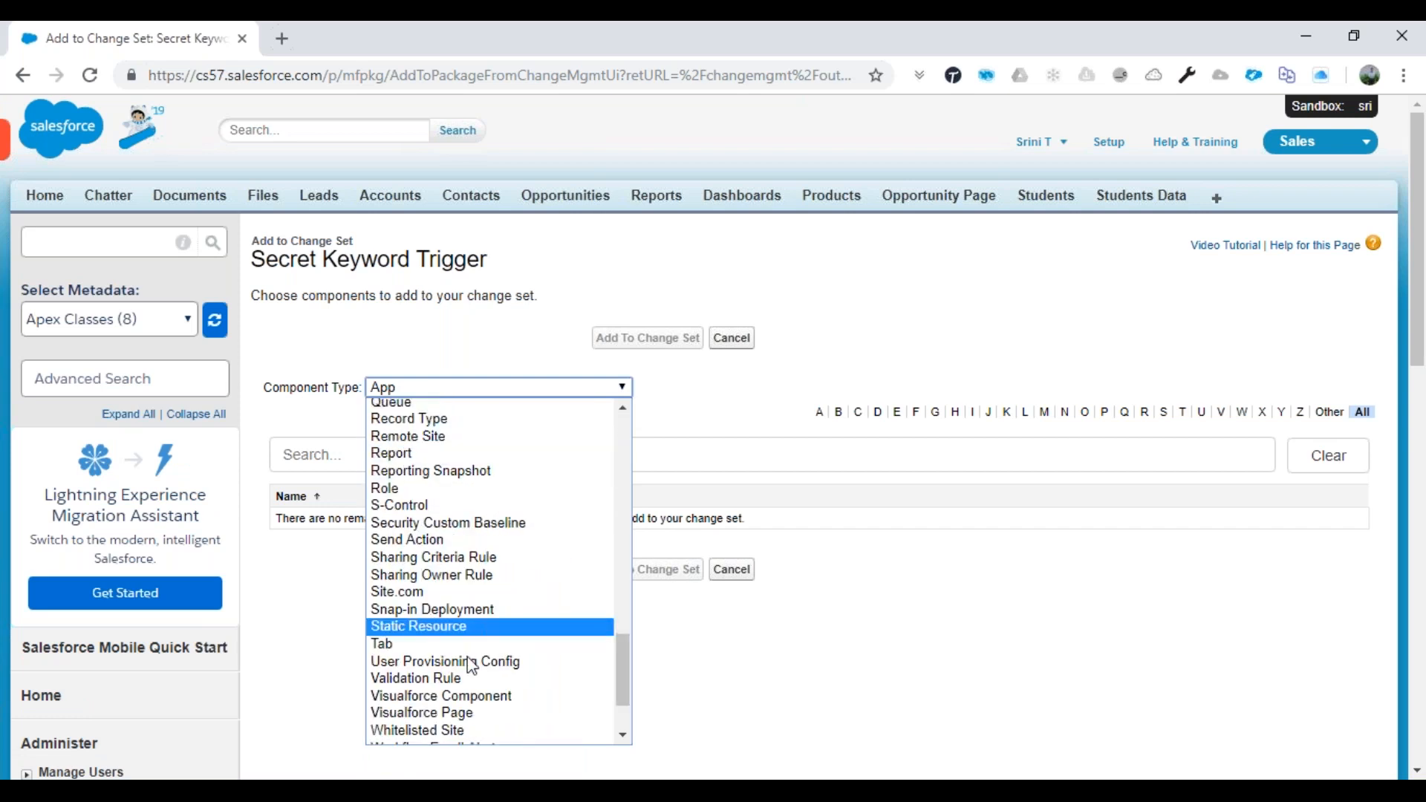
{"action": "scroll", "coordinate": [562, 569], "scroll_direction": "up", "scroll_amount": 20}
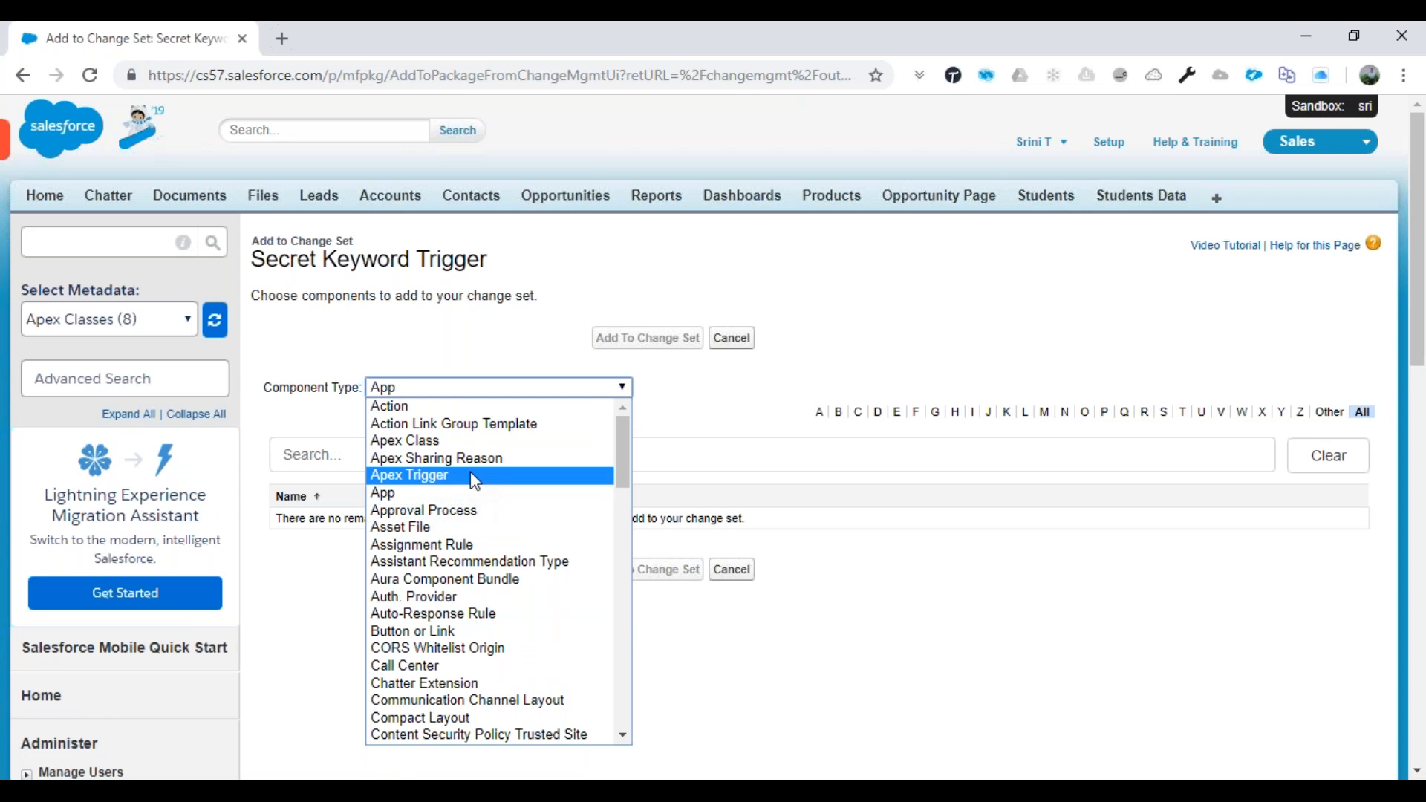
{"action": "left_click", "coordinate": [476, 482]}
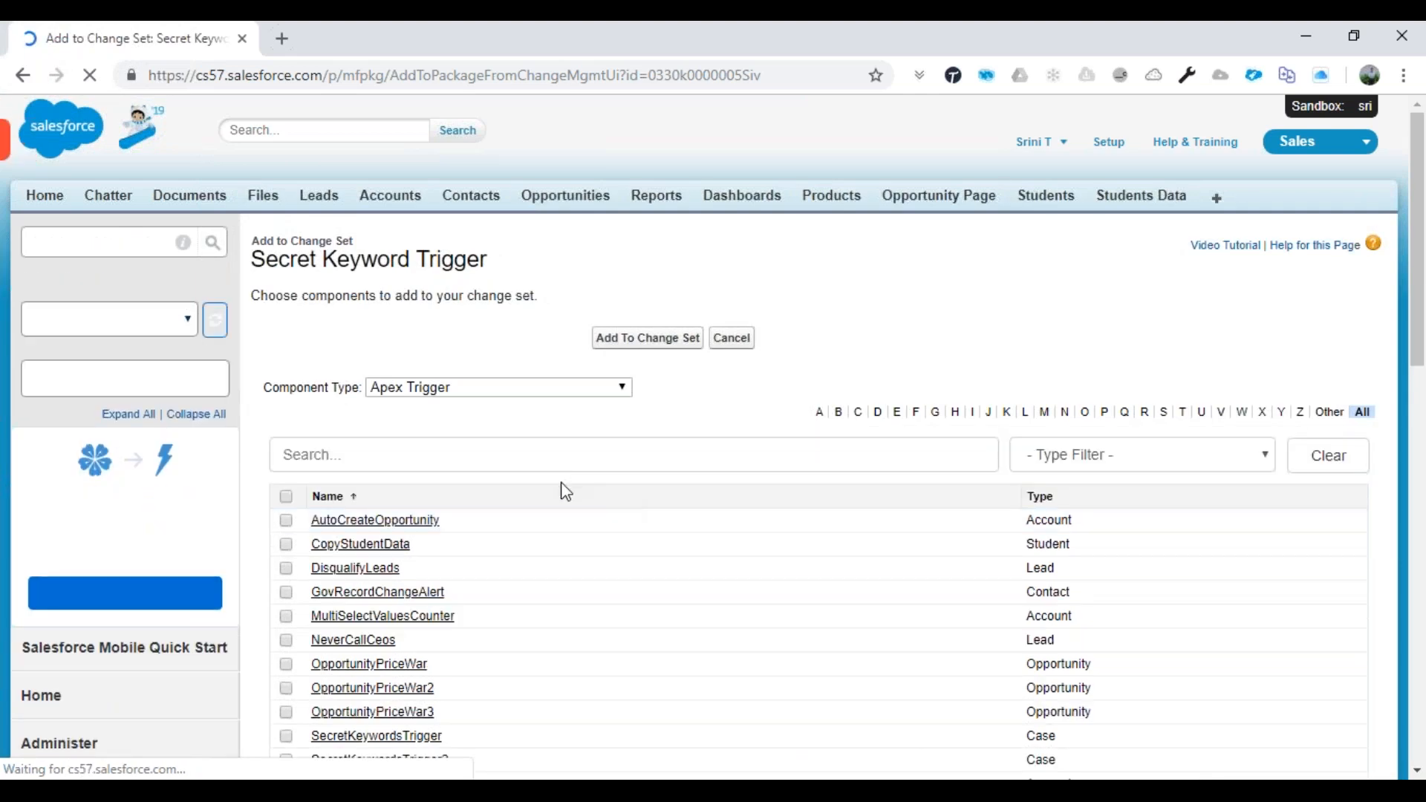
{"action": "scroll", "coordinate": [567, 491], "scroll_direction": "down", "scroll_amount": 2}
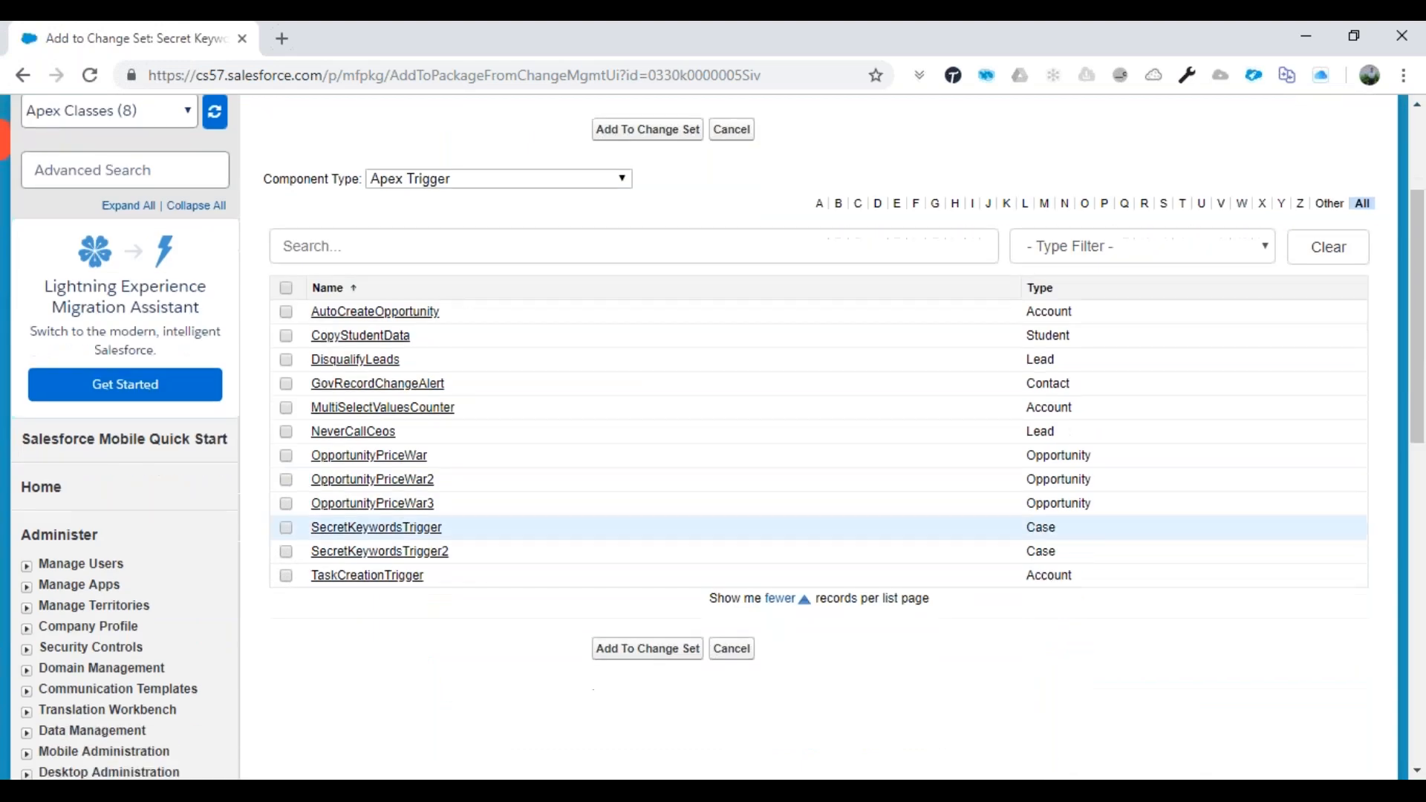
{"action": "left_click", "coordinate": [286, 529]}
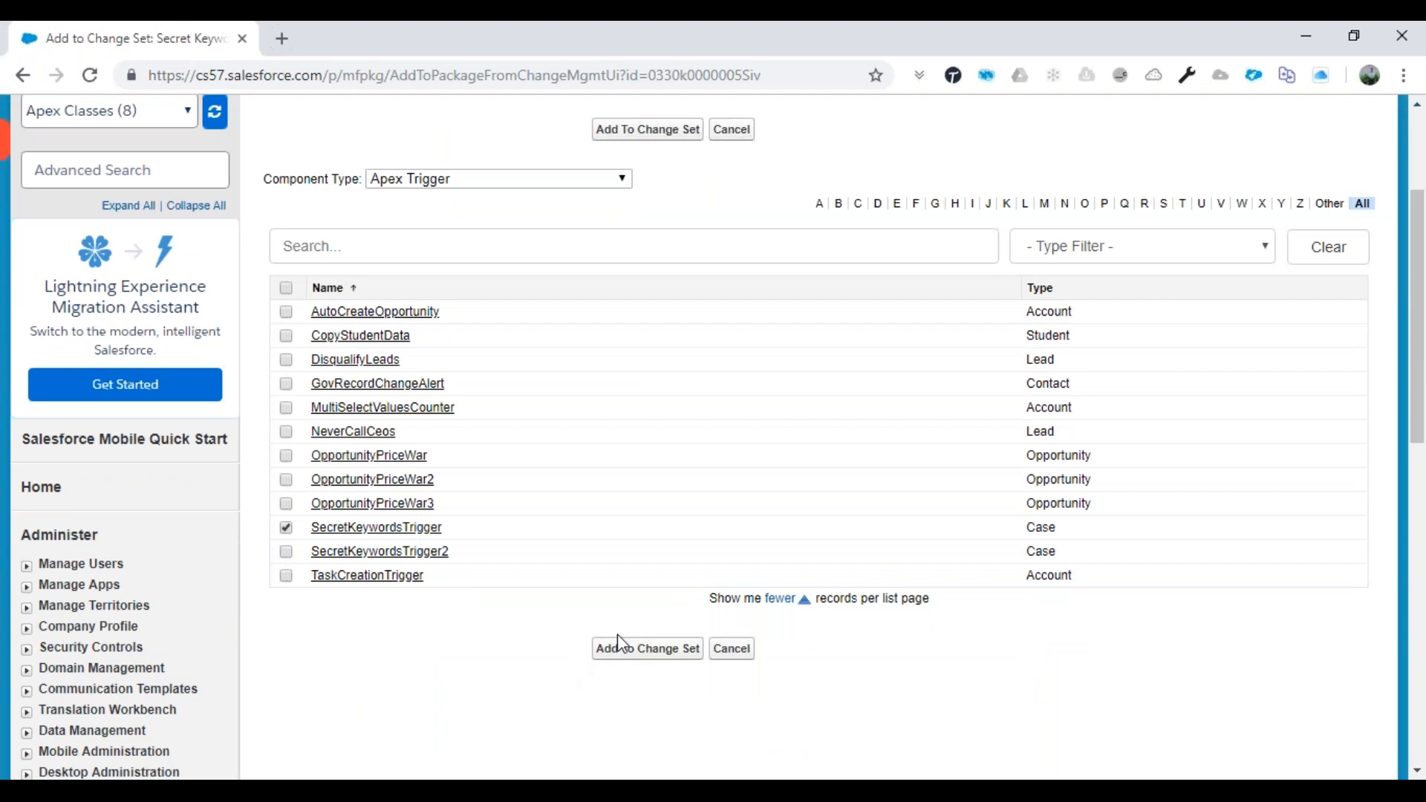
{"action": "left_click", "coordinate": [639, 659]}
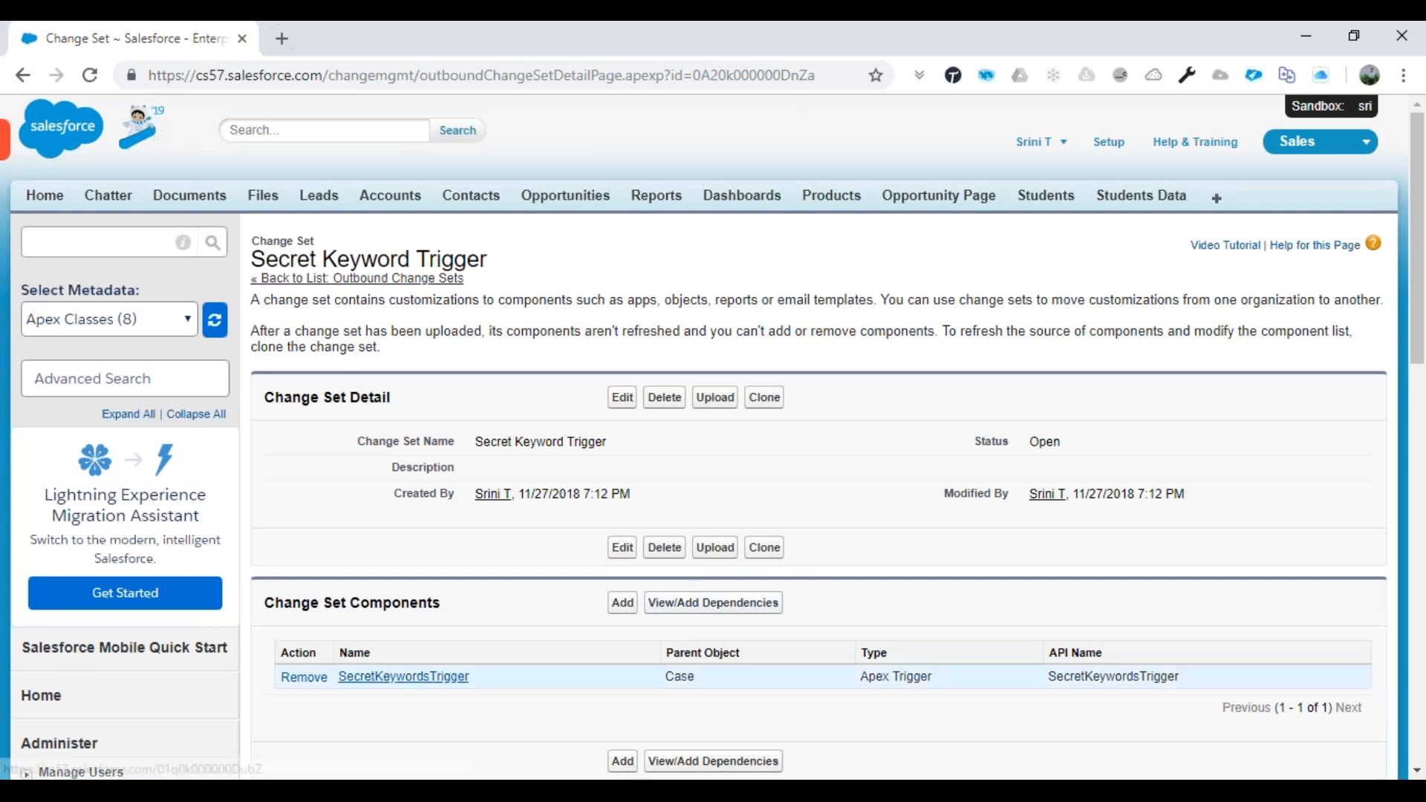
Upload the change set with Production as the target organization.
{"action": "left_click", "coordinate": [764, 604]}
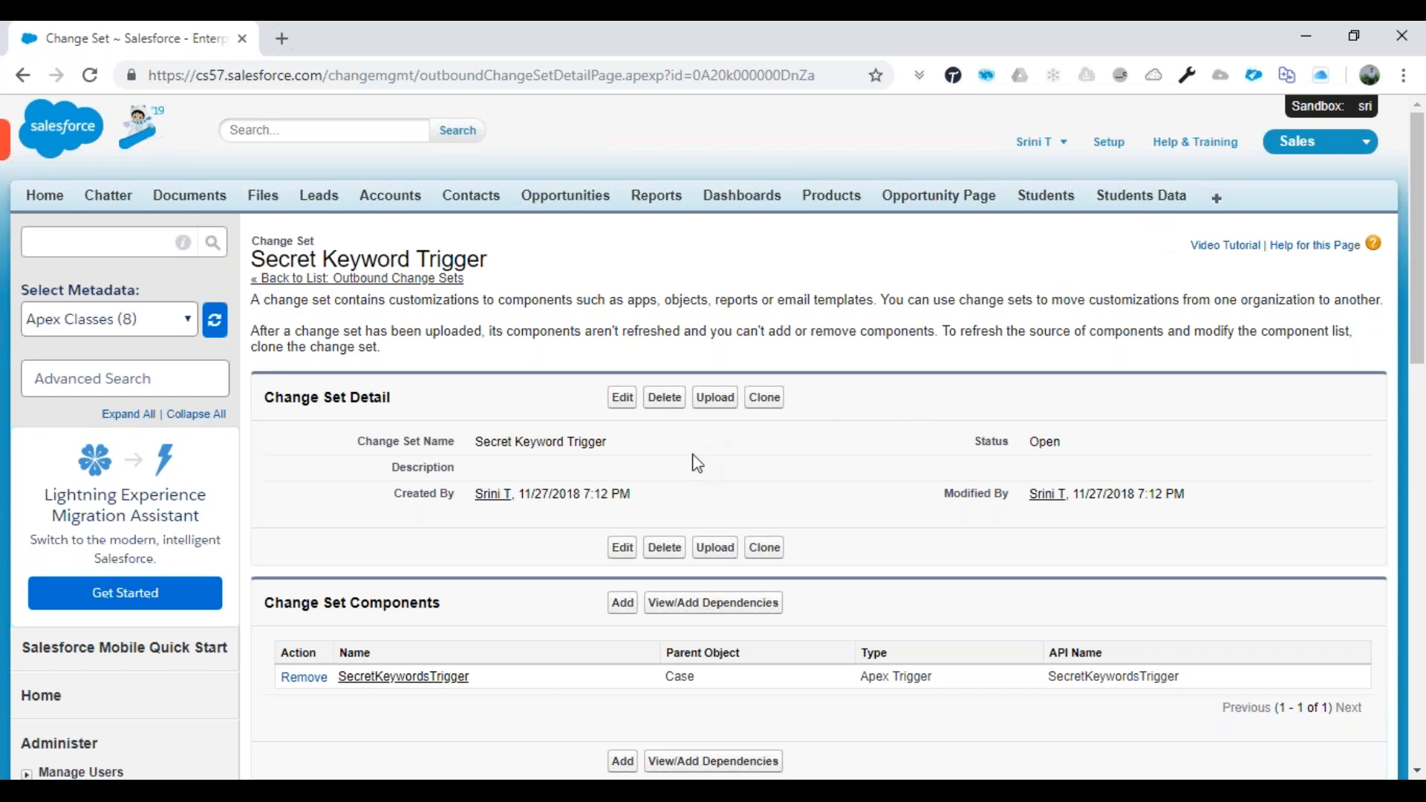
{"action": "left_click", "coordinate": [716, 399]}
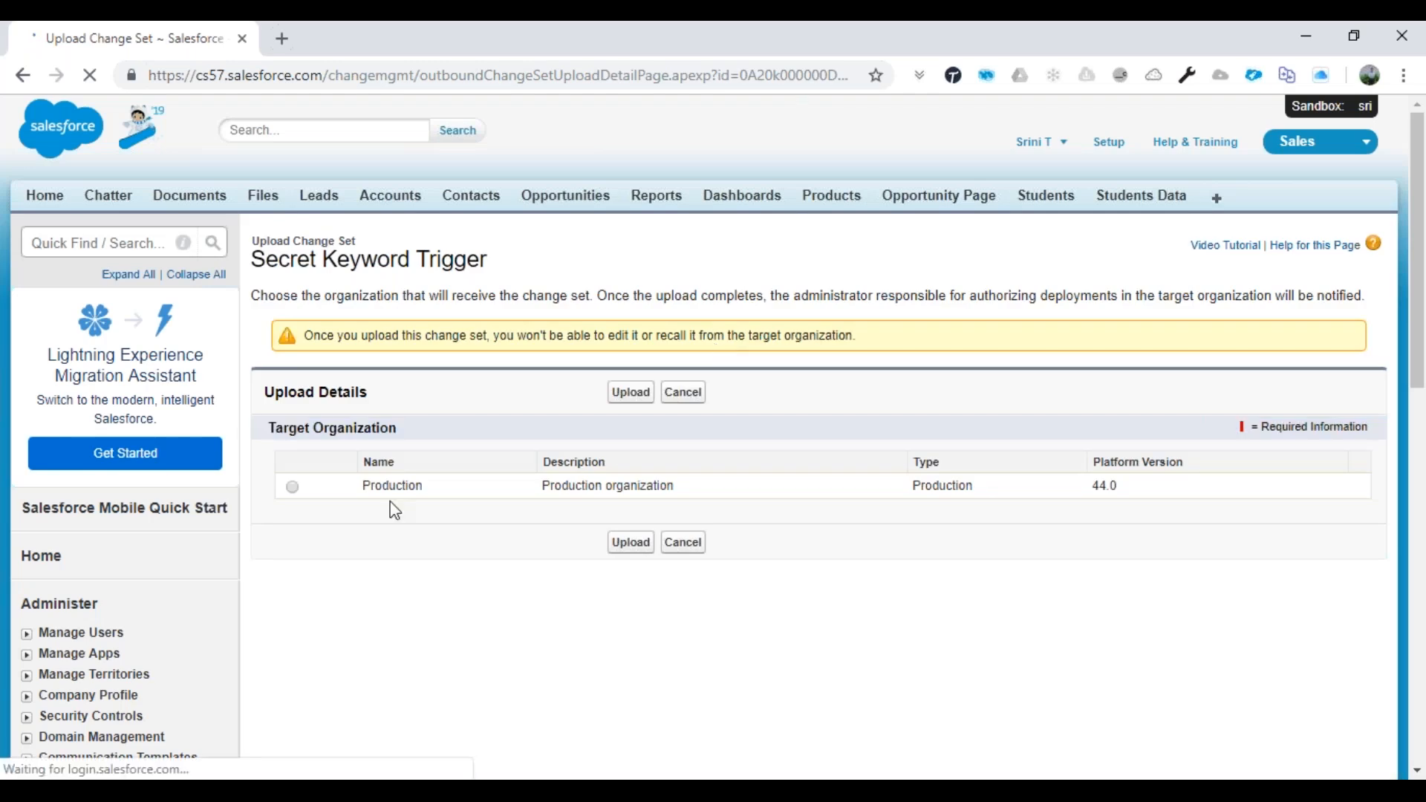
{"action": "double_click", "coordinate": [416, 489]}
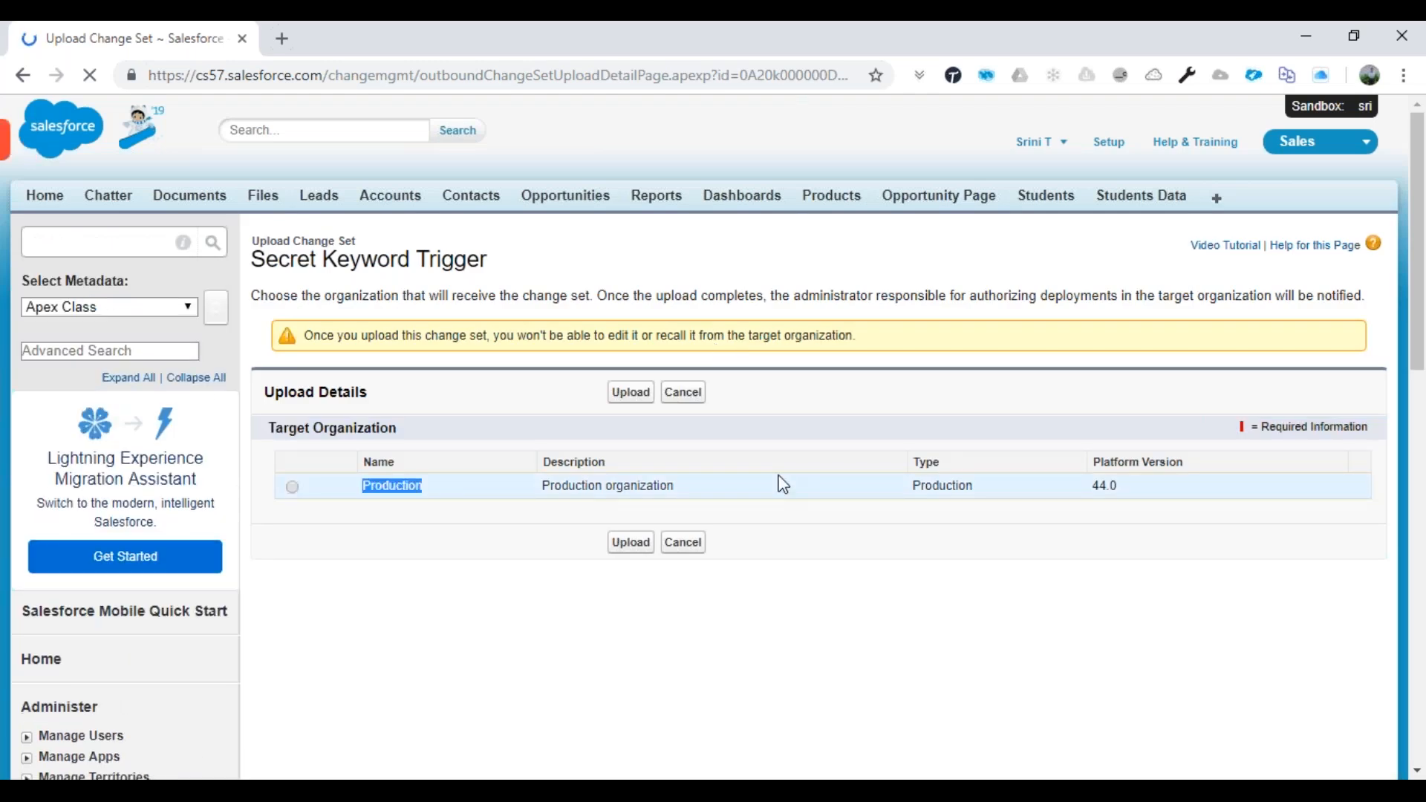
{"action": "left_click", "coordinate": [361, 523]}
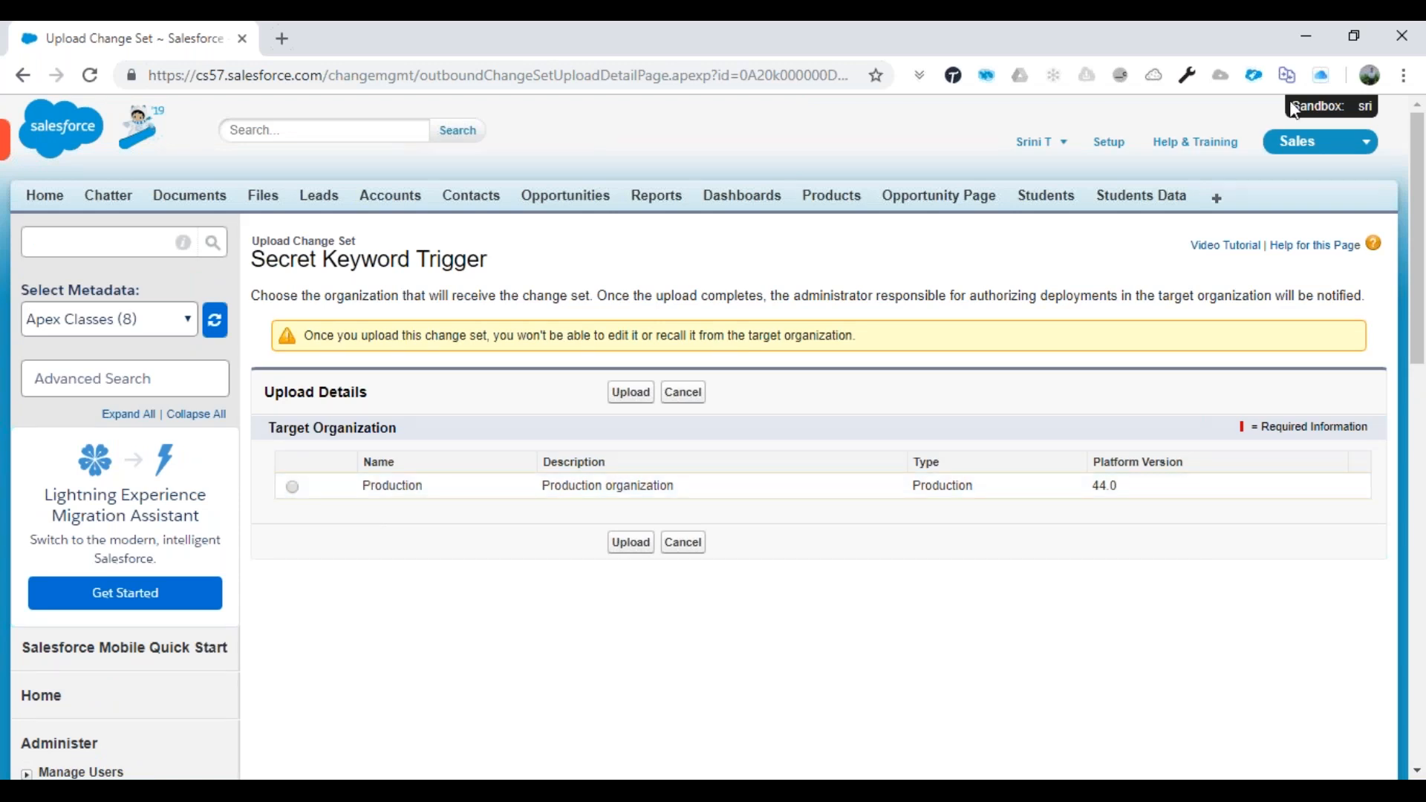
{"action": "left_click", "coordinate": [292, 487]}
{"action": "left_click", "coordinate": [633, 545]}
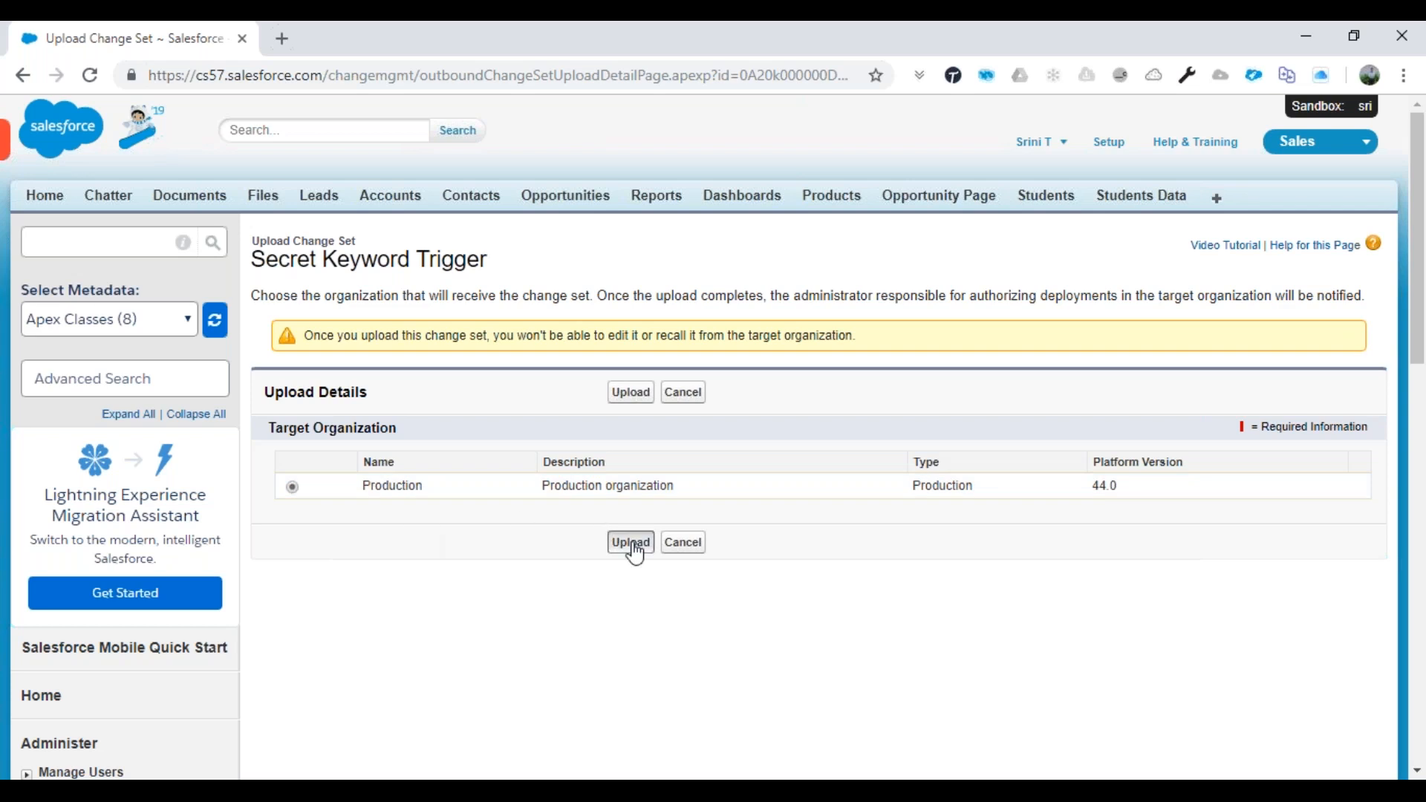
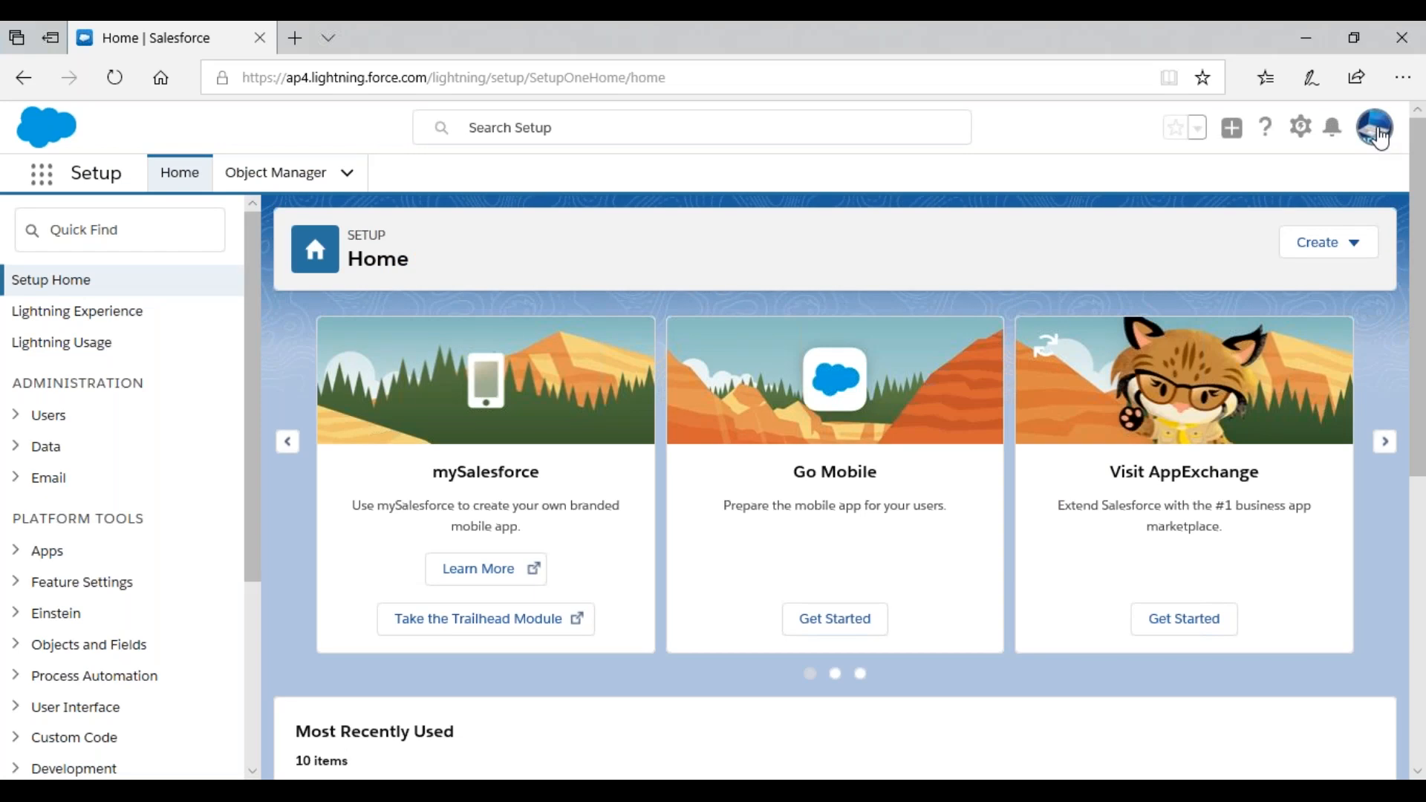
Switch the production organization to Salesforce Classic and open its Setup home page.
{"action": "left_click", "coordinate": [1379, 136]}
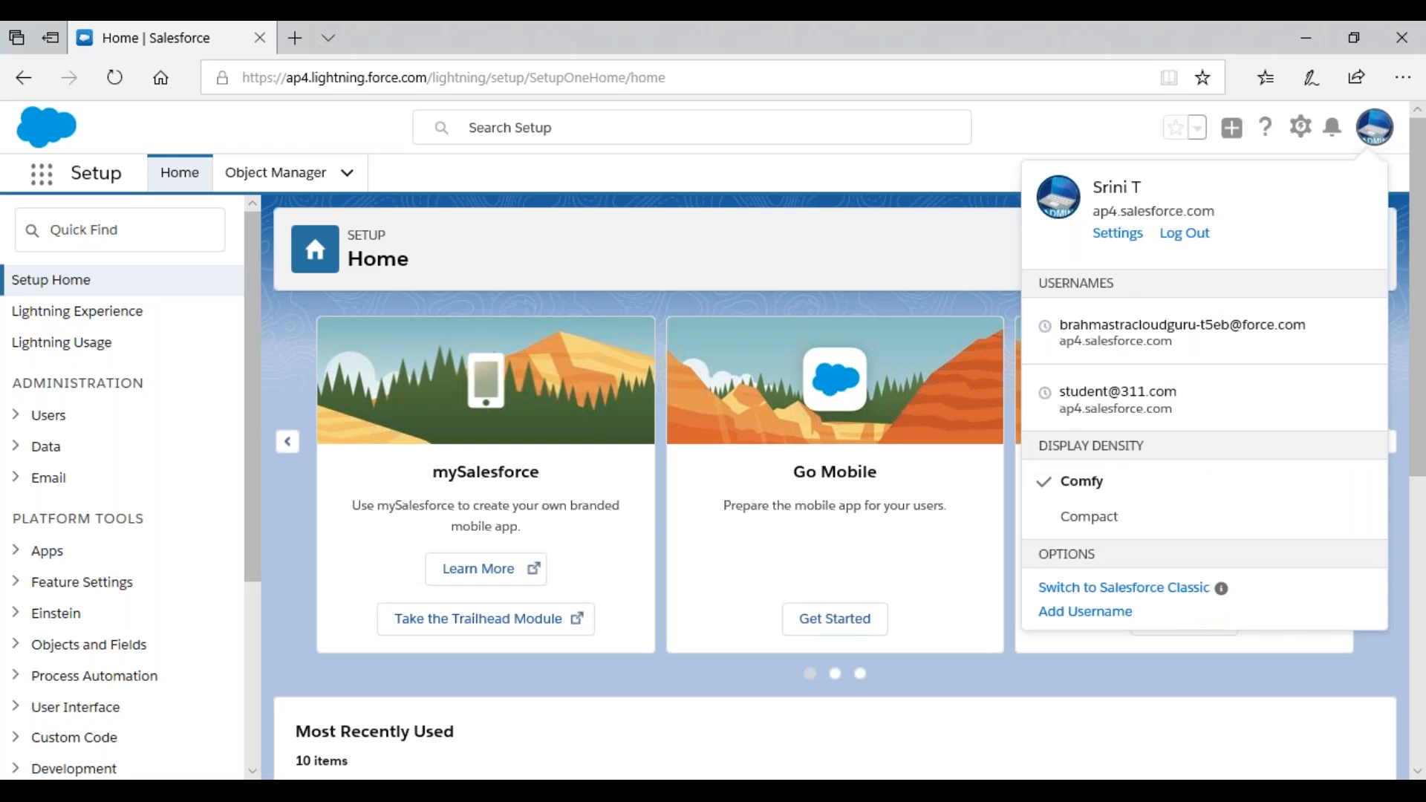
{"action": "left_click", "coordinate": [1146, 591]}
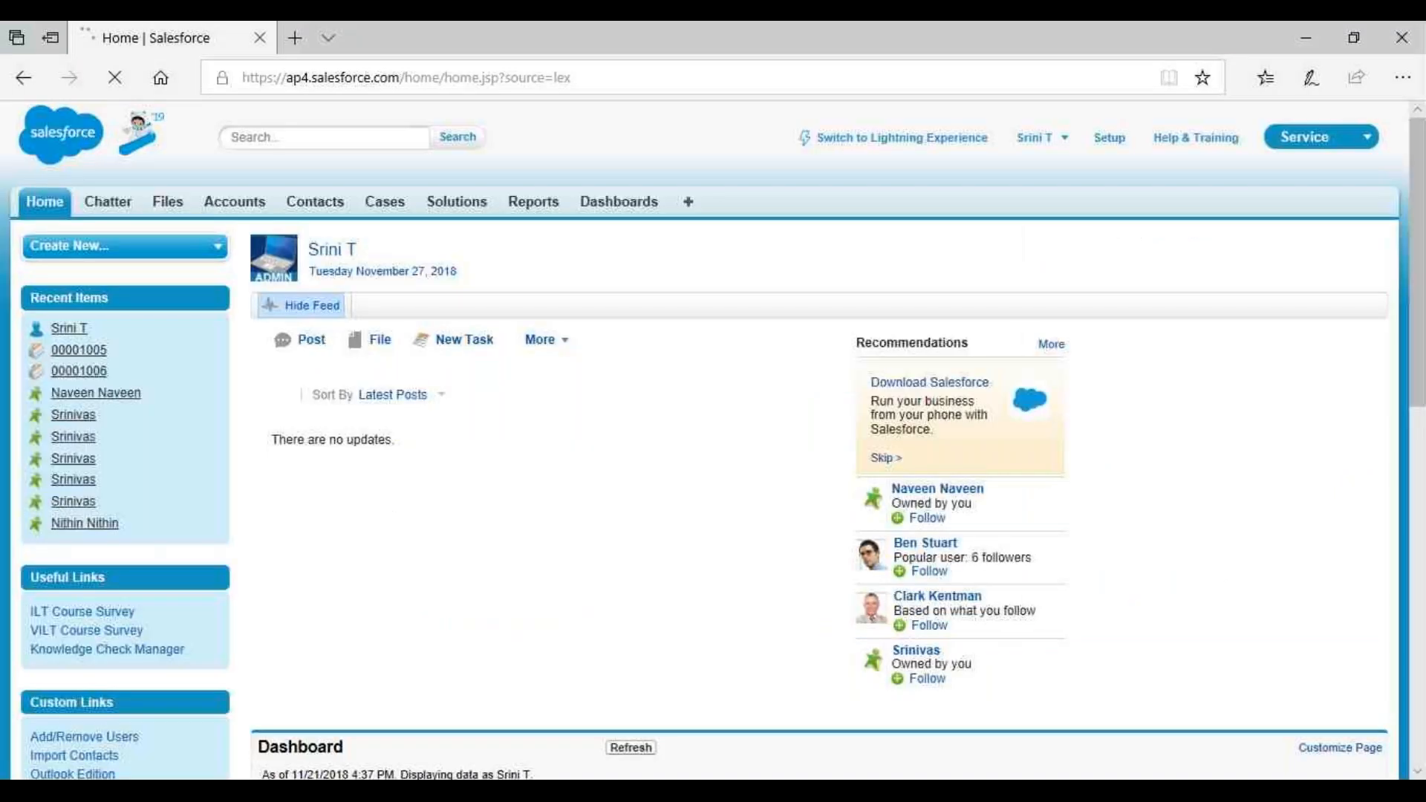
{"action": "left_click", "coordinate": [1112, 141]}
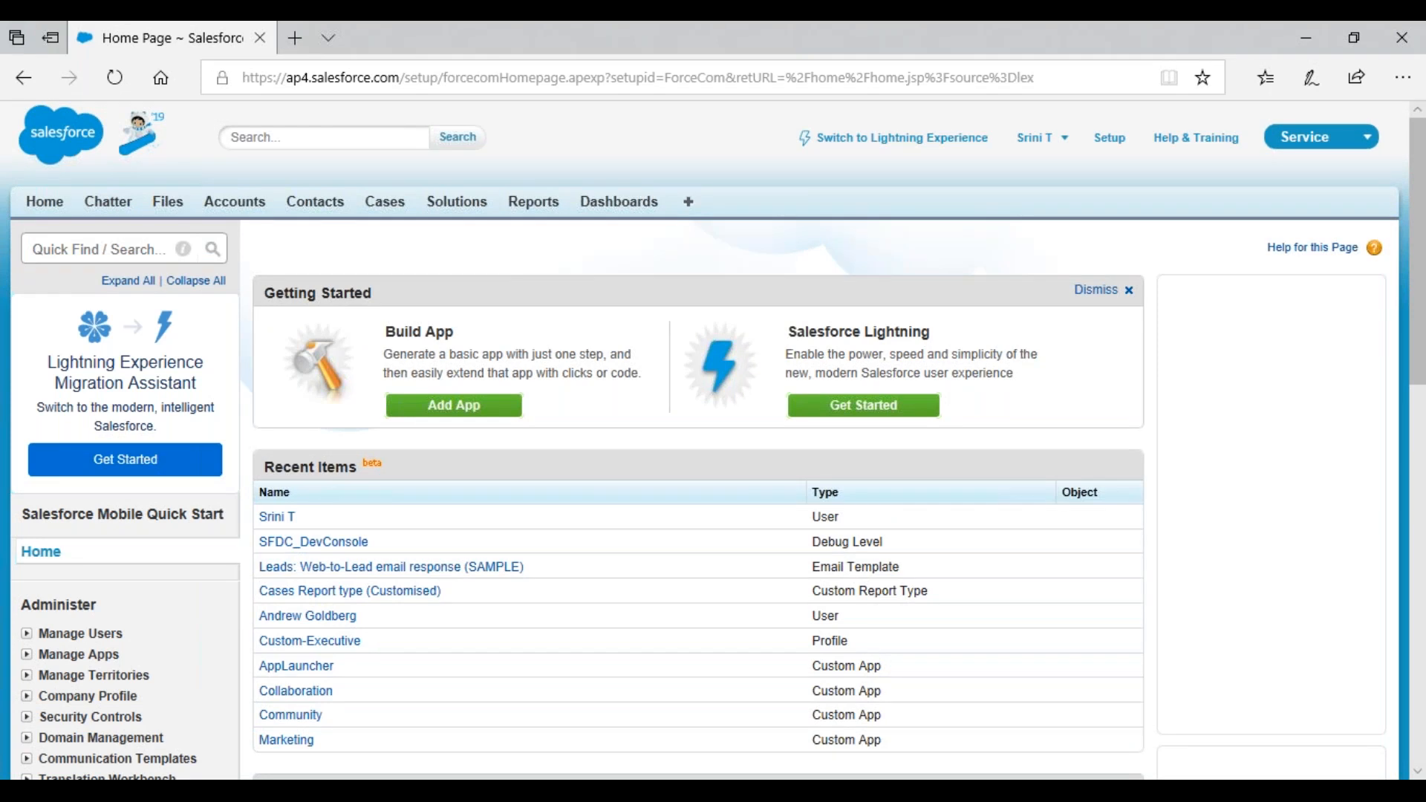
Open Inbound Change Sets from the Deploy section and look through the Understanding Deployments introduction.
{"action": "scroll", "coordinate": [229, 391], "scroll_direction": "down", "scroll_amount": 7}
{"action": "scroll", "coordinate": [229, 391], "scroll_direction": "down", "scroll_amount": 6}
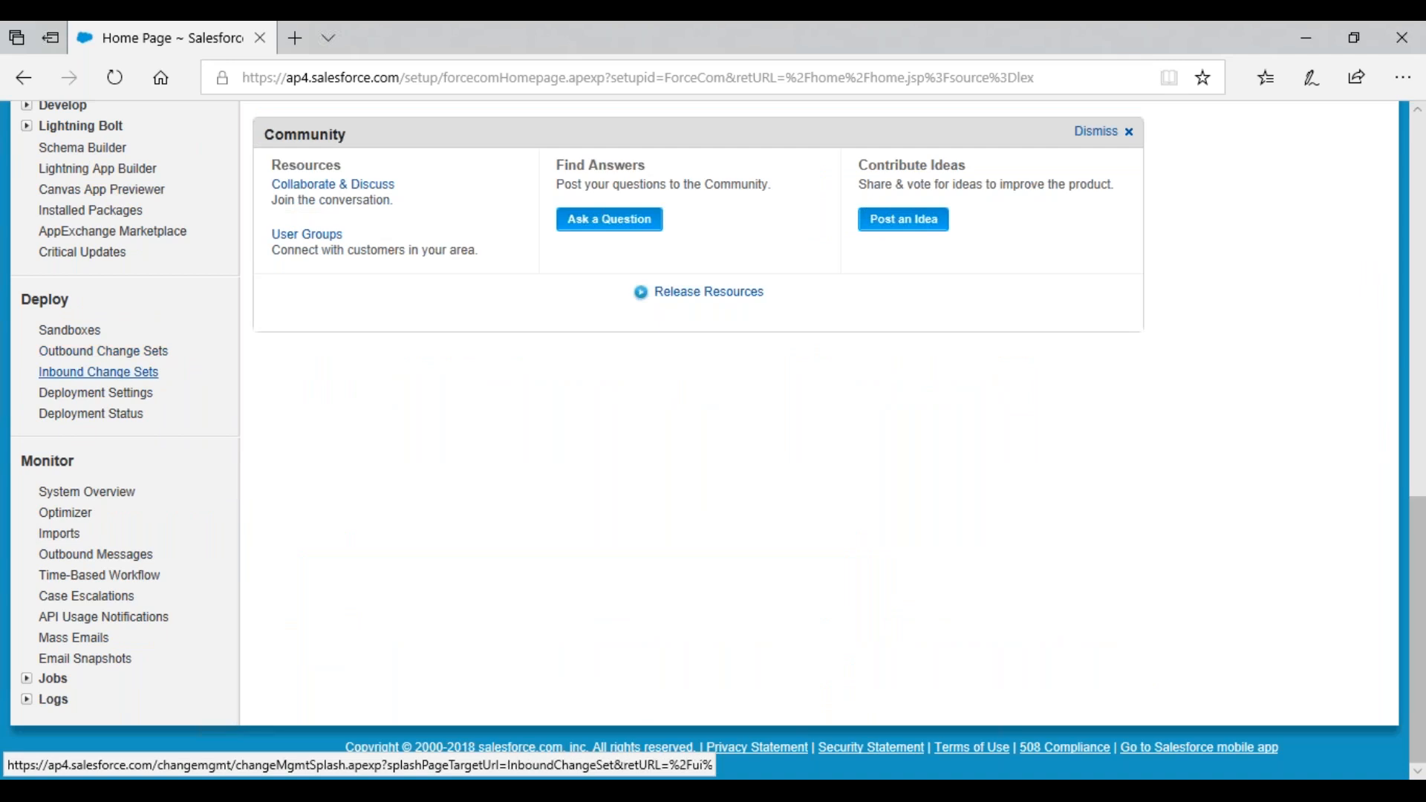
{"action": "left_click", "coordinate": [125, 378]}
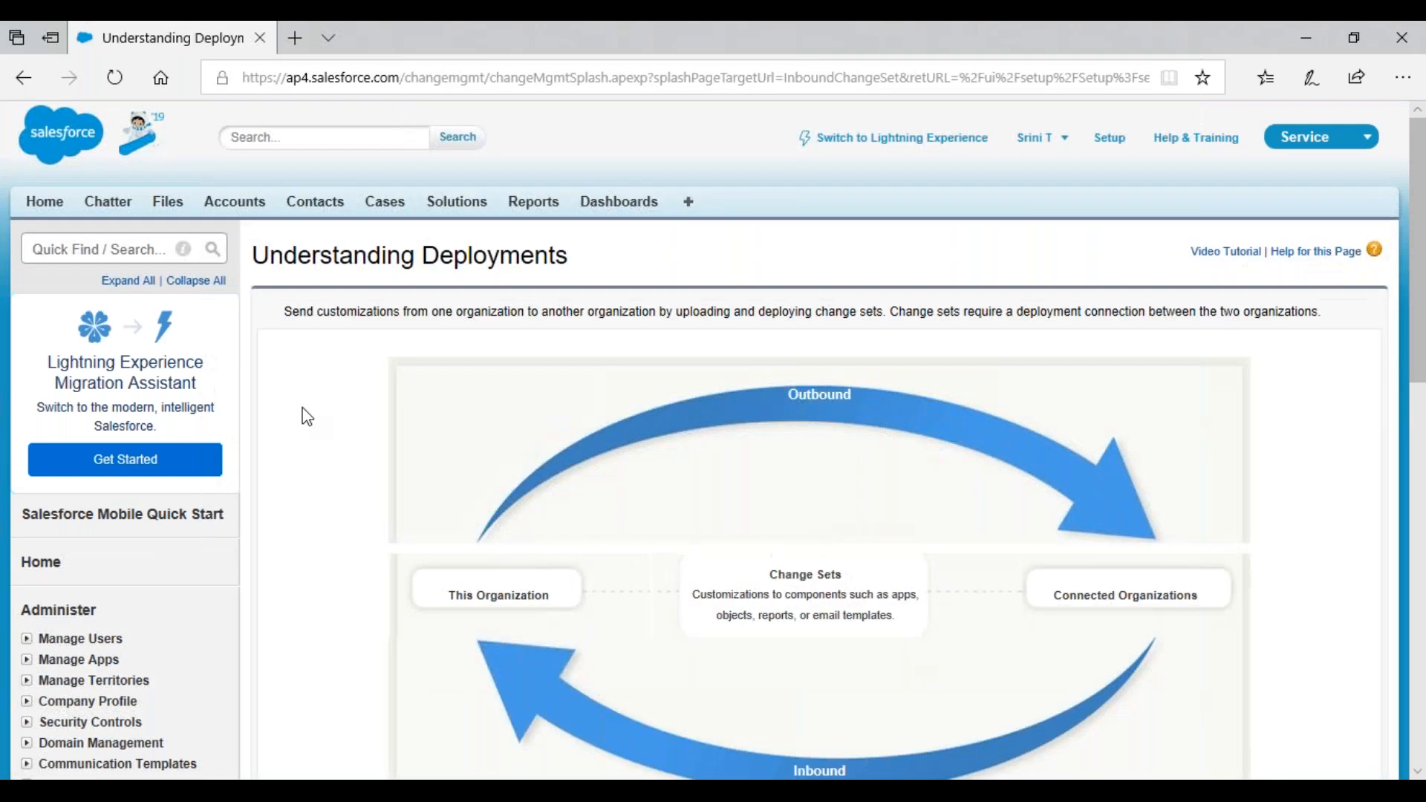
{"action": "scroll", "coordinate": [381, 457], "scroll_direction": "down", "scroll_amount": 3}
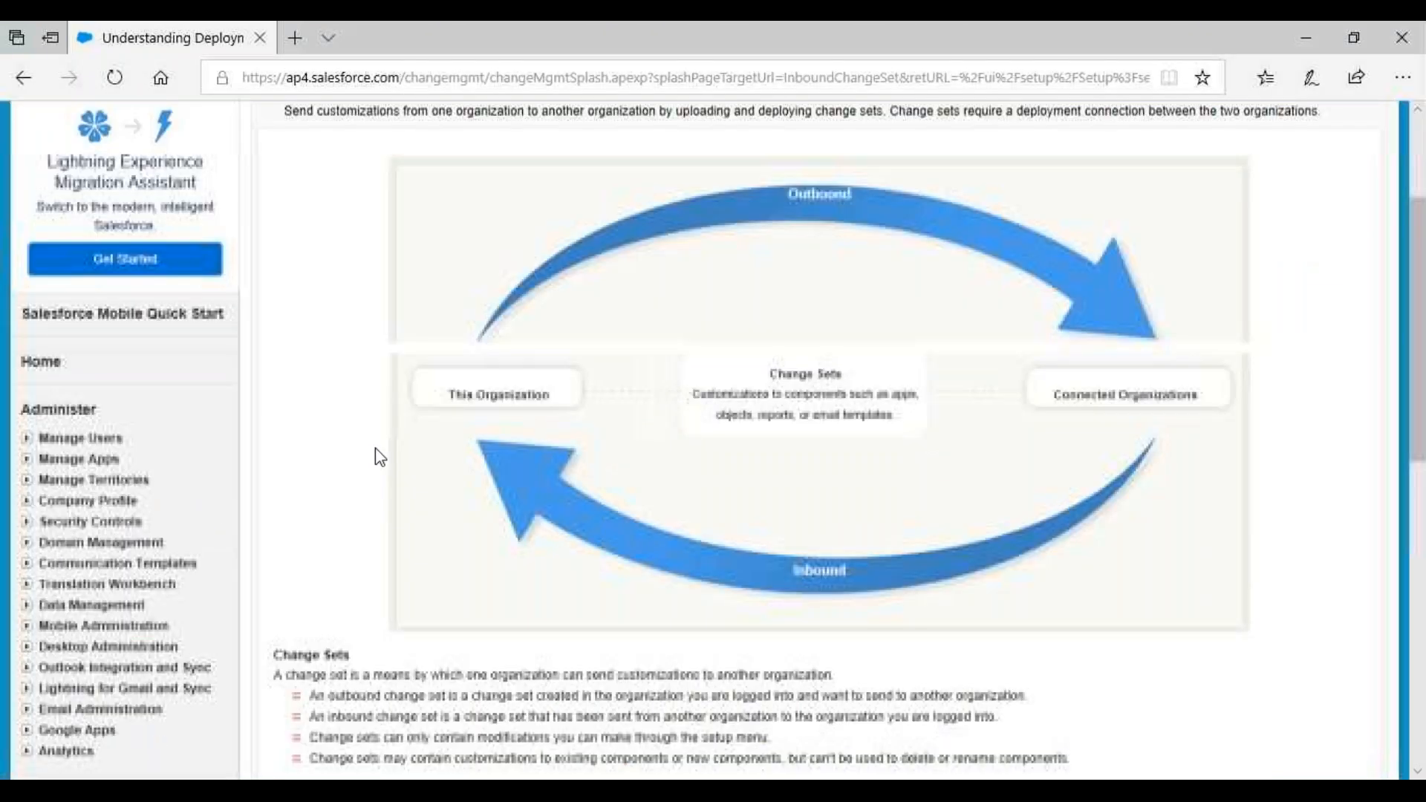
{"action": "scroll", "coordinate": [381, 457], "scroll_direction": "down", "scroll_amount": 3}
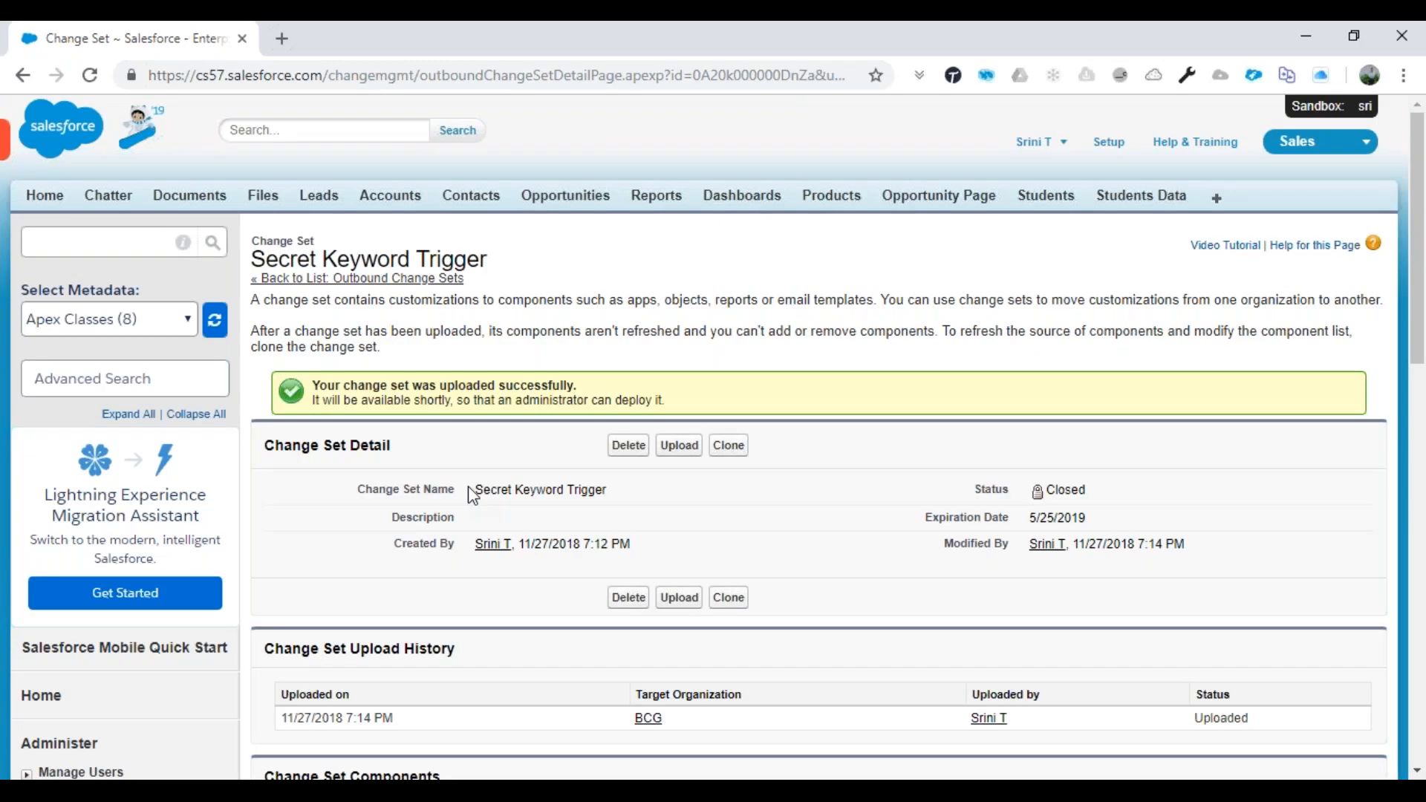
Check the uploaded change set's name in the sandbox and return to the production organization's window.
{"action": "left_click_drag", "start_coordinate": [475, 491], "coordinate": [631, 502]}
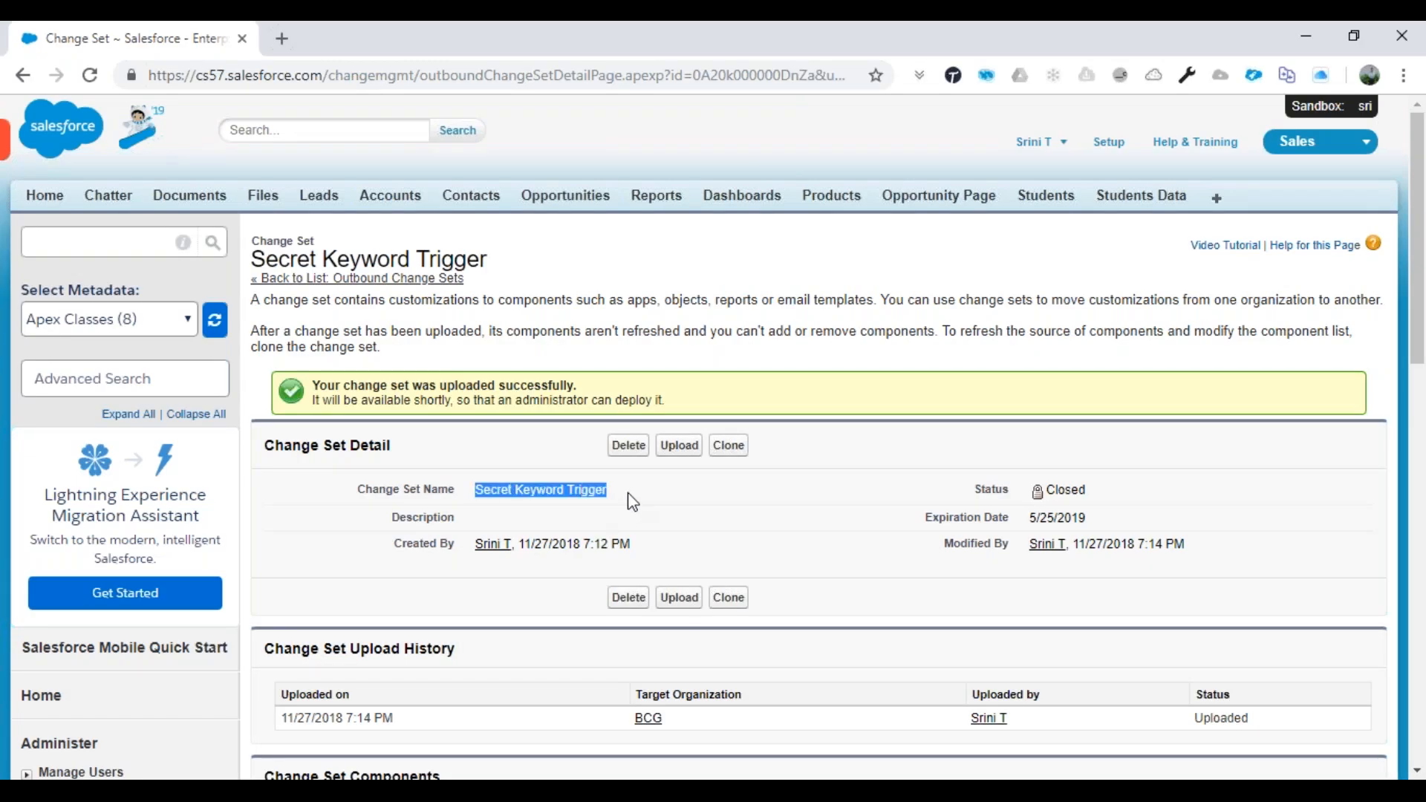
{"action": "left_click", "coordinate": [632, 503]}
{"action": "mouse_move", "coordinate": [594, 791]}
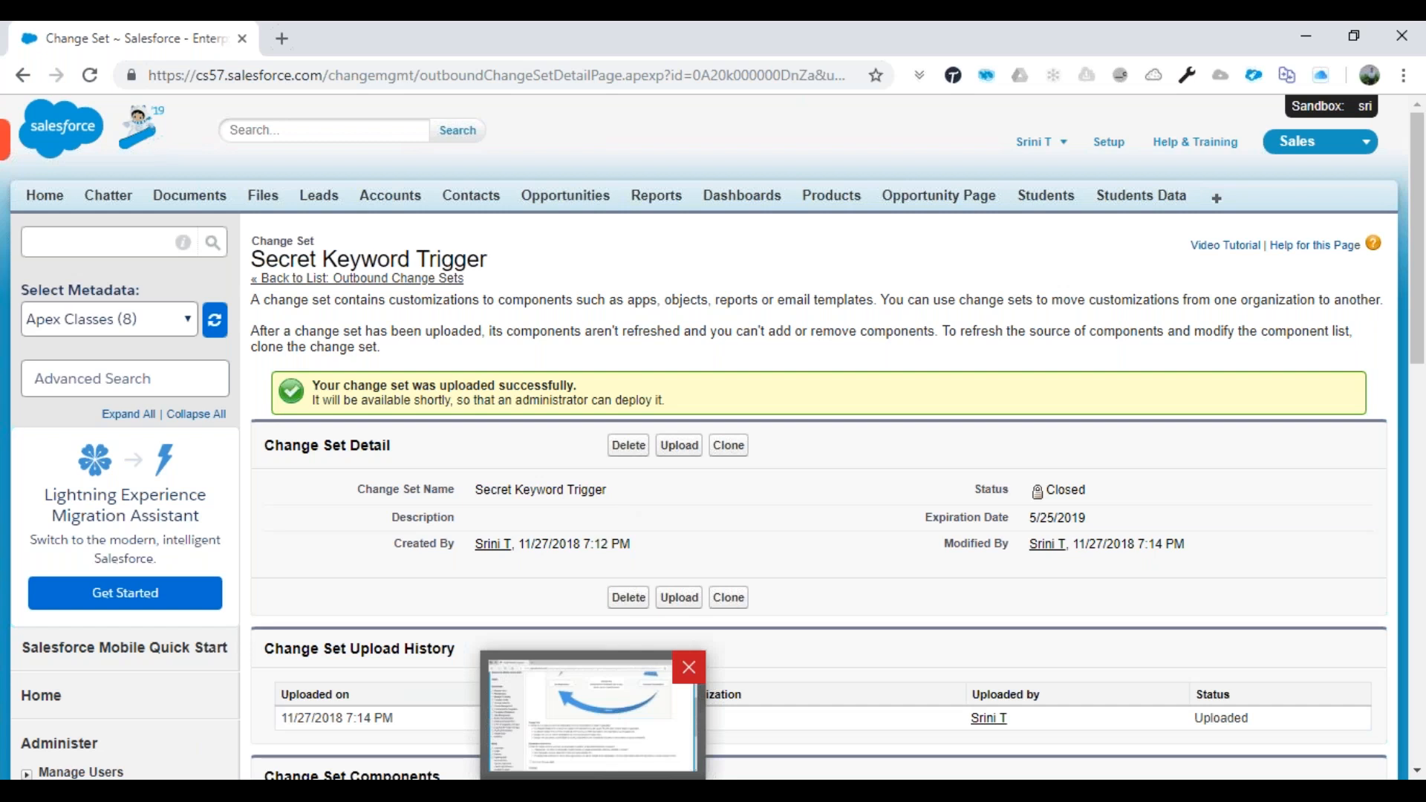
{"action": "left_click", "coordinate": [590, 716]}
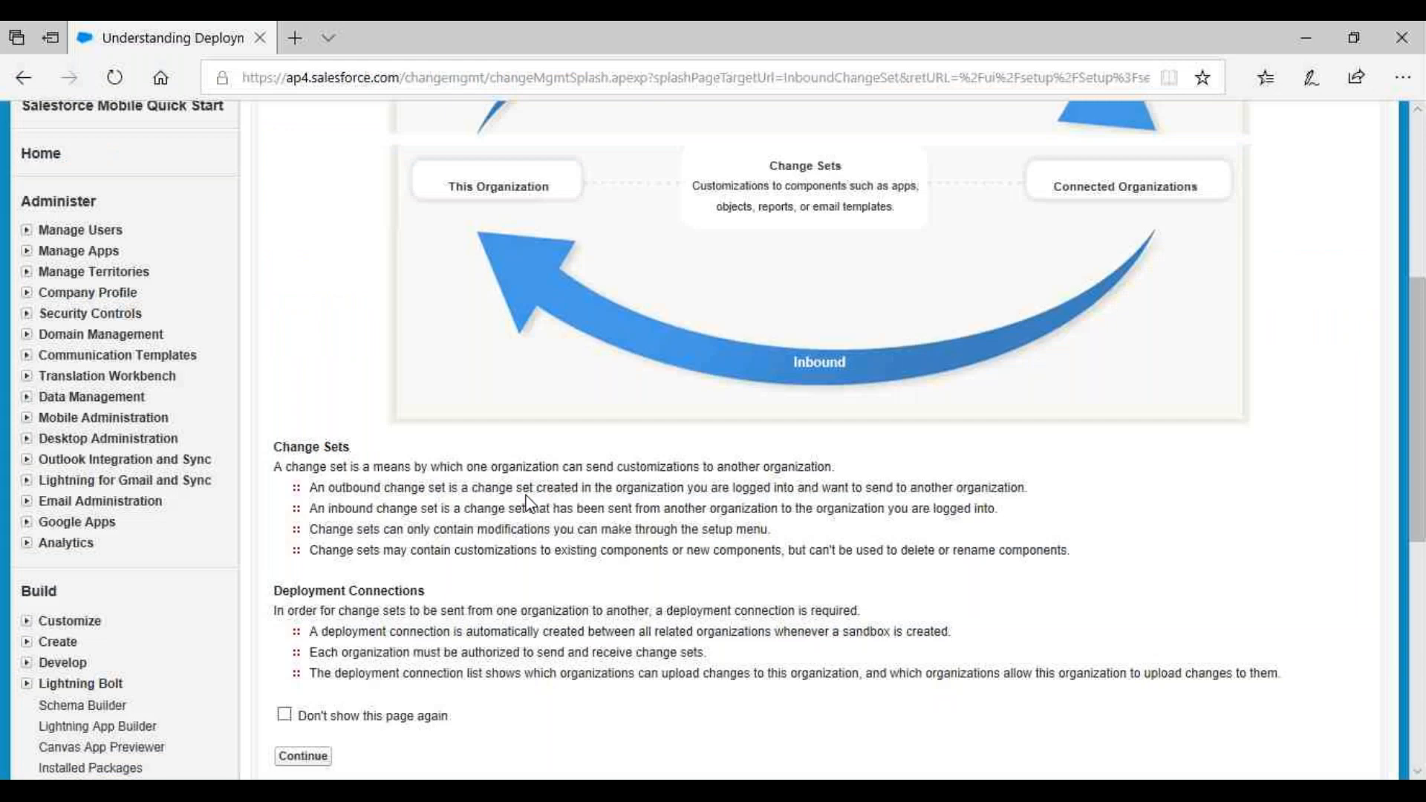
Continue past the introduction to the inbound change sets and open Secret Keyword Trigger from those awaiting deployment.
{"action": "scroll", "coordinate": [529, 505], "scroll_direction": "down", "scroll_amount": 2}
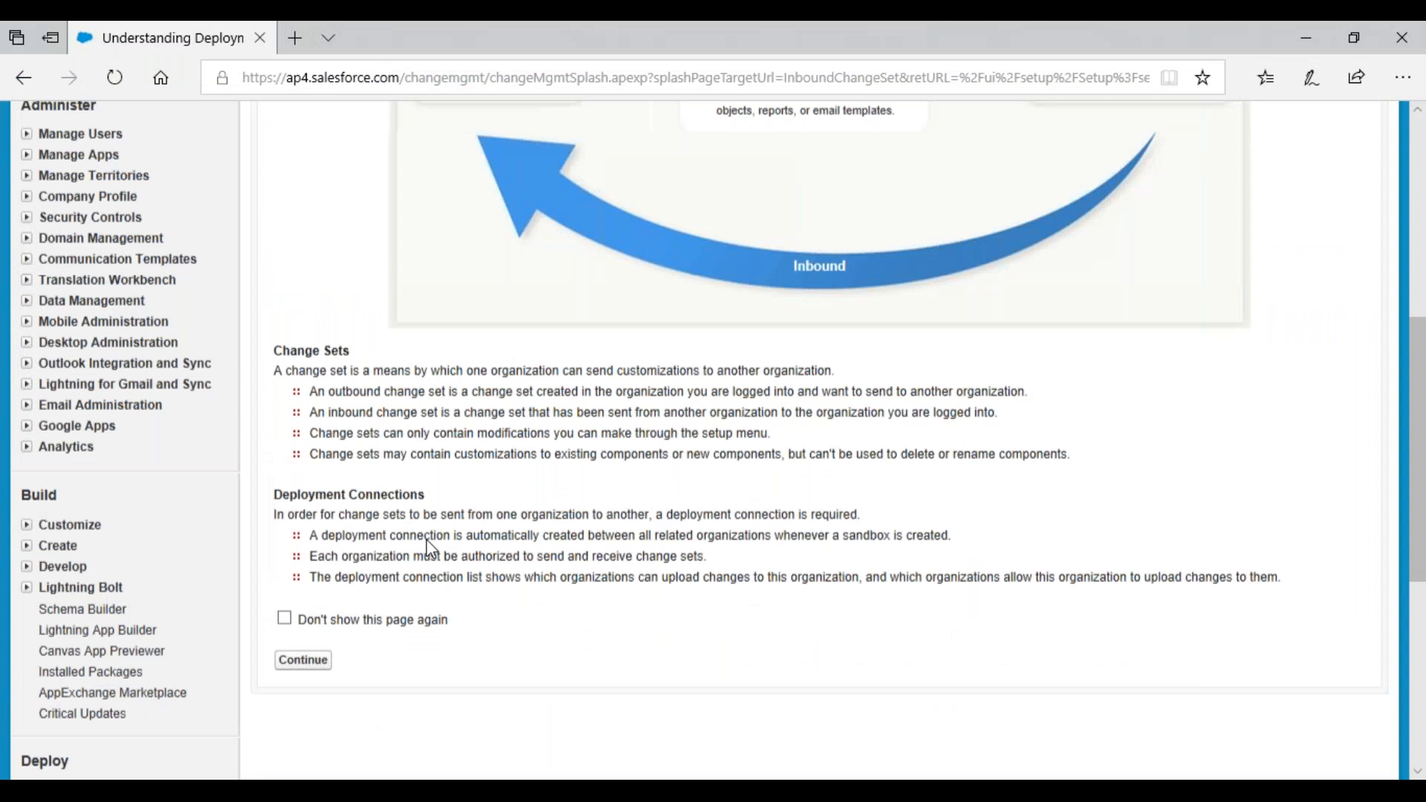
{"action": "scroll", "coordinate": [426, 540], "scroll_direction": "down", "scroll_amount": 2}
{"action": "left_click", "coordinate": [303, 552]}
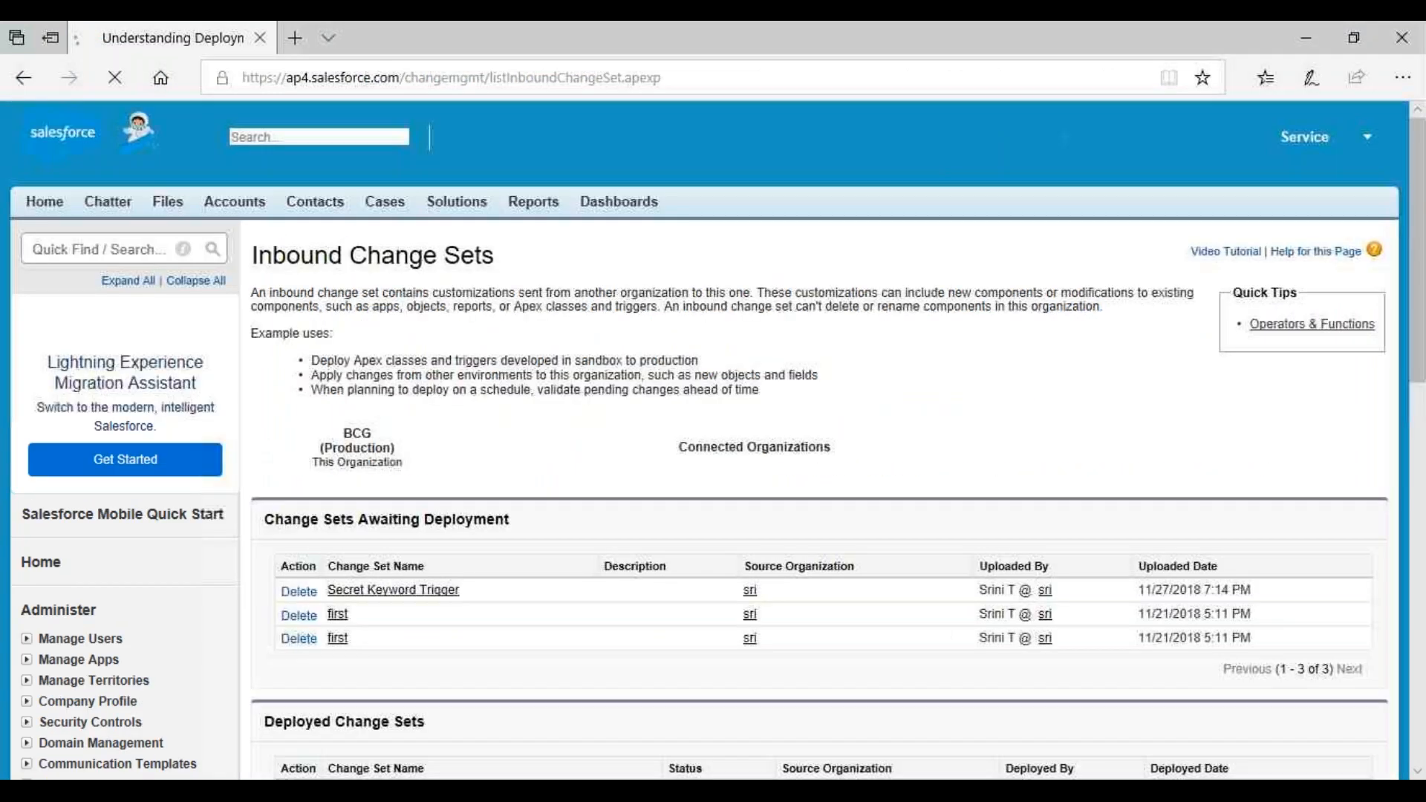
{"action": "left_click_drag", "start_coordinate": [265, 522], "coordinate": [527, 528]}
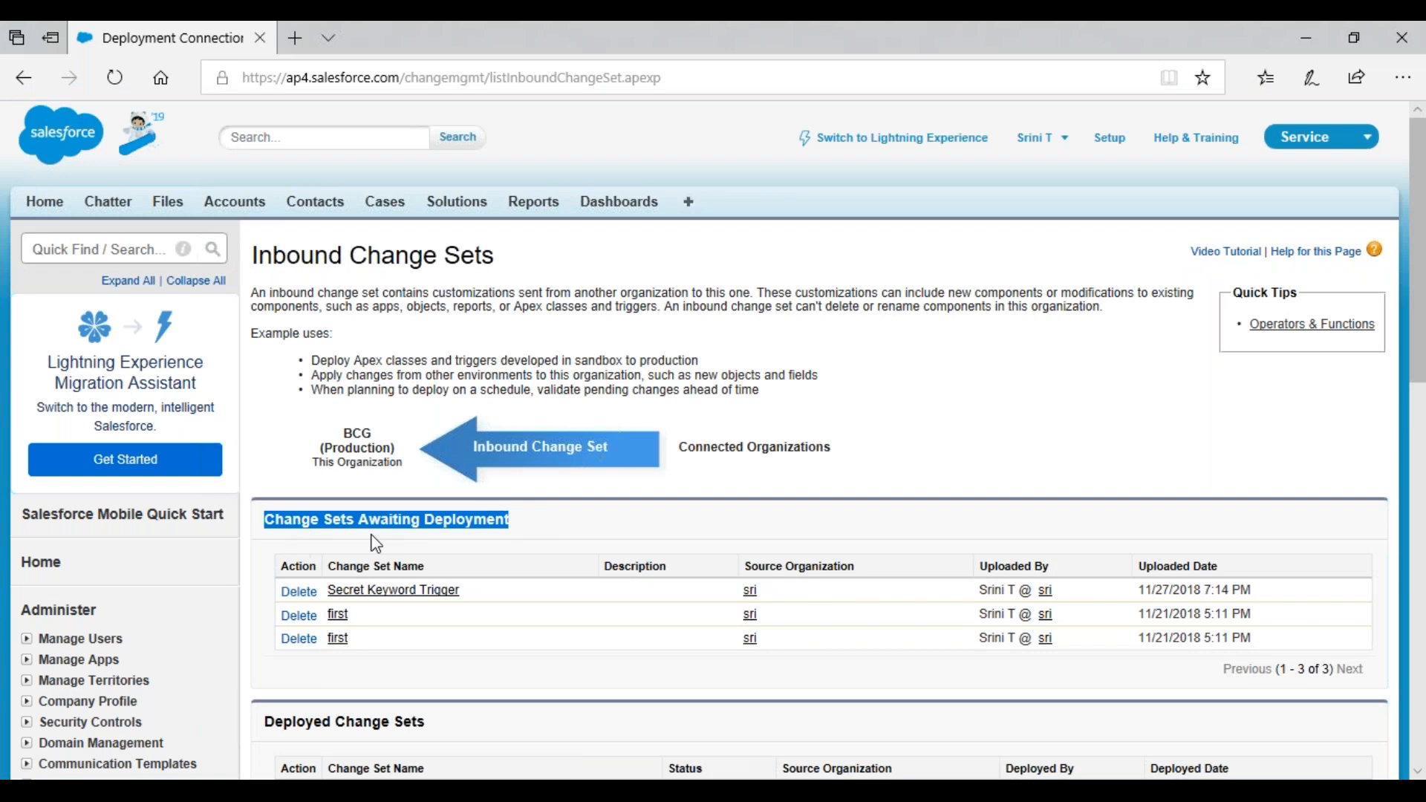
{"action": "left_click", "coordinate": [390, 592]}
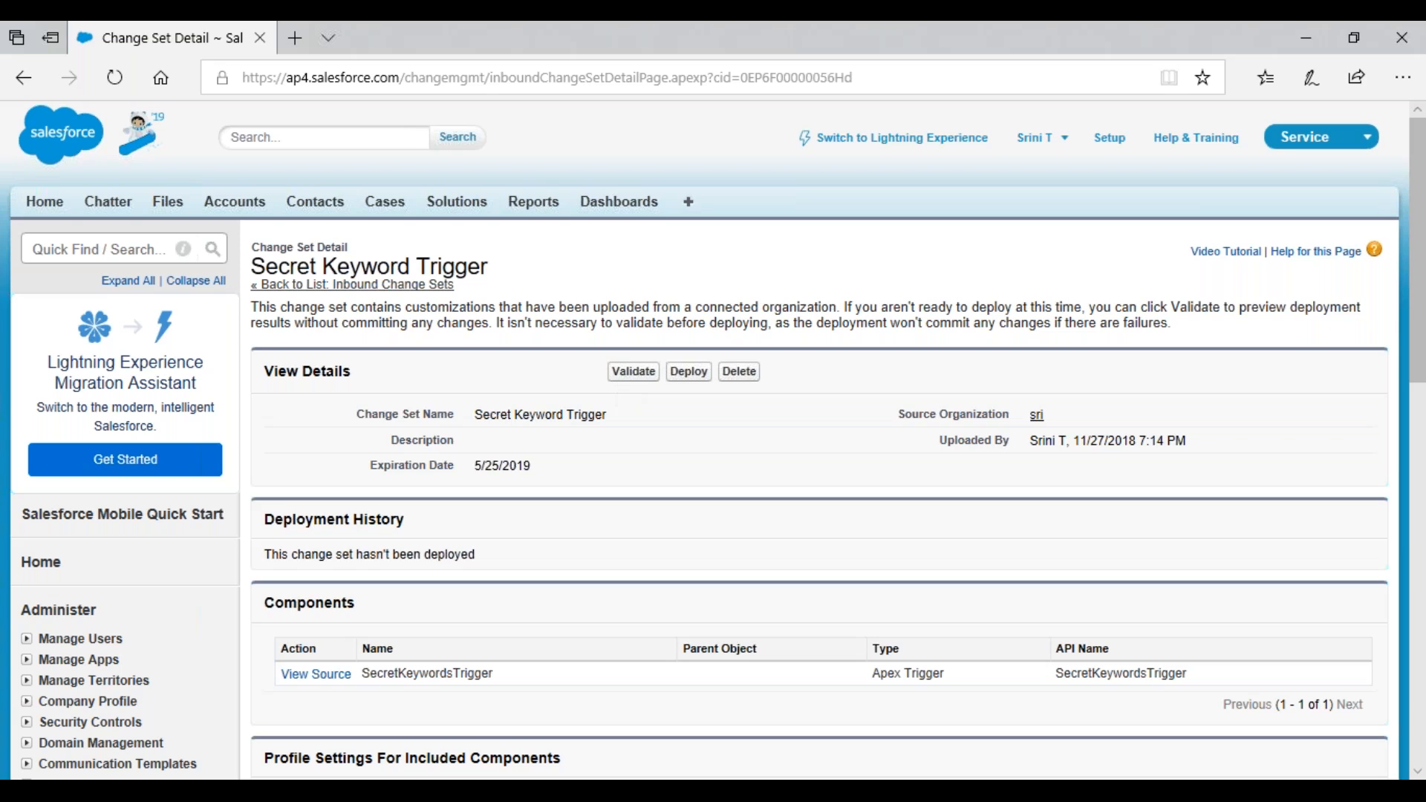
Validate the Secret Keyword Trigger change set with the Default test option and check its status in the deployment history.
{"action": "left_click", "coordinate": [635, 373]}
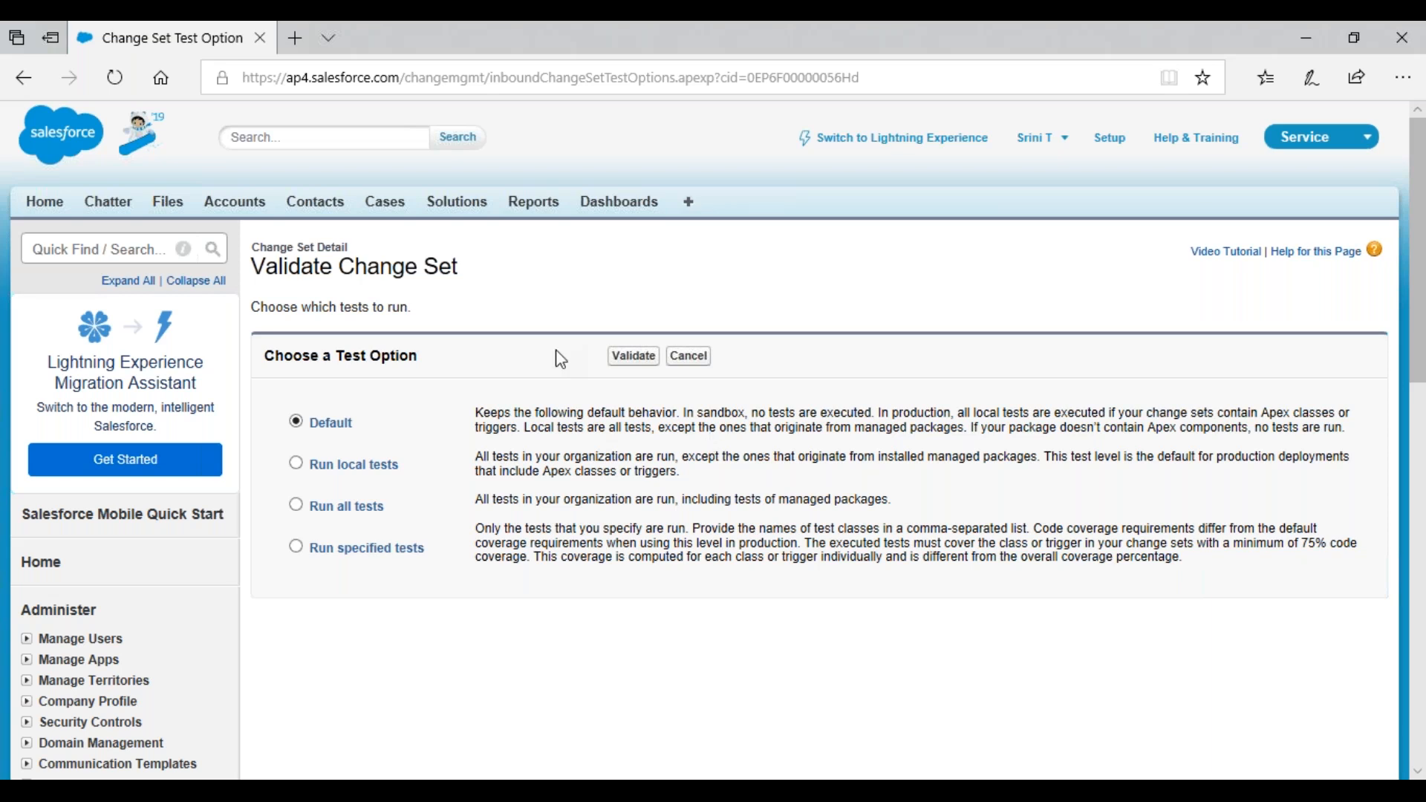
{"action": "left_click", "coordinate": [633, 356]}
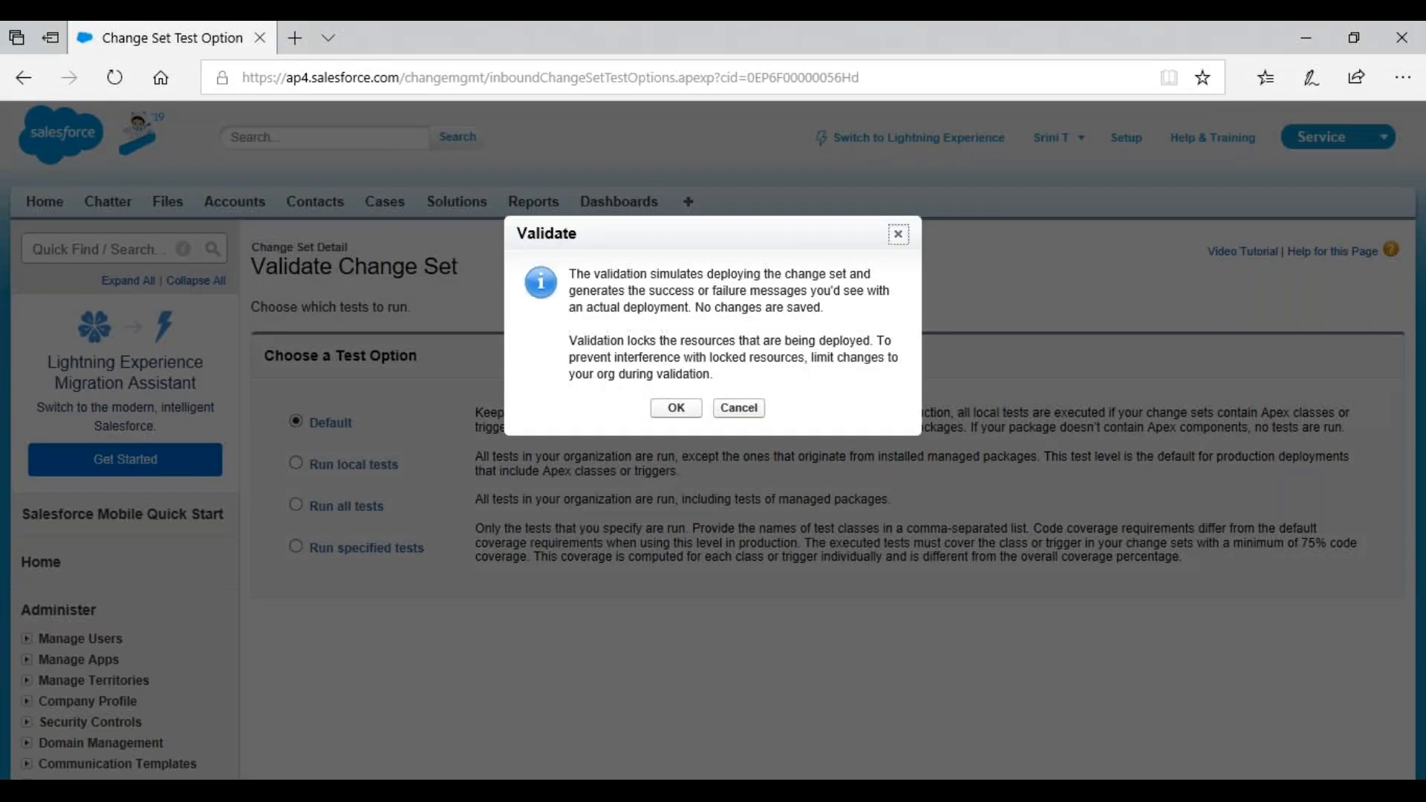
{"action": "key", "text": "Return"}
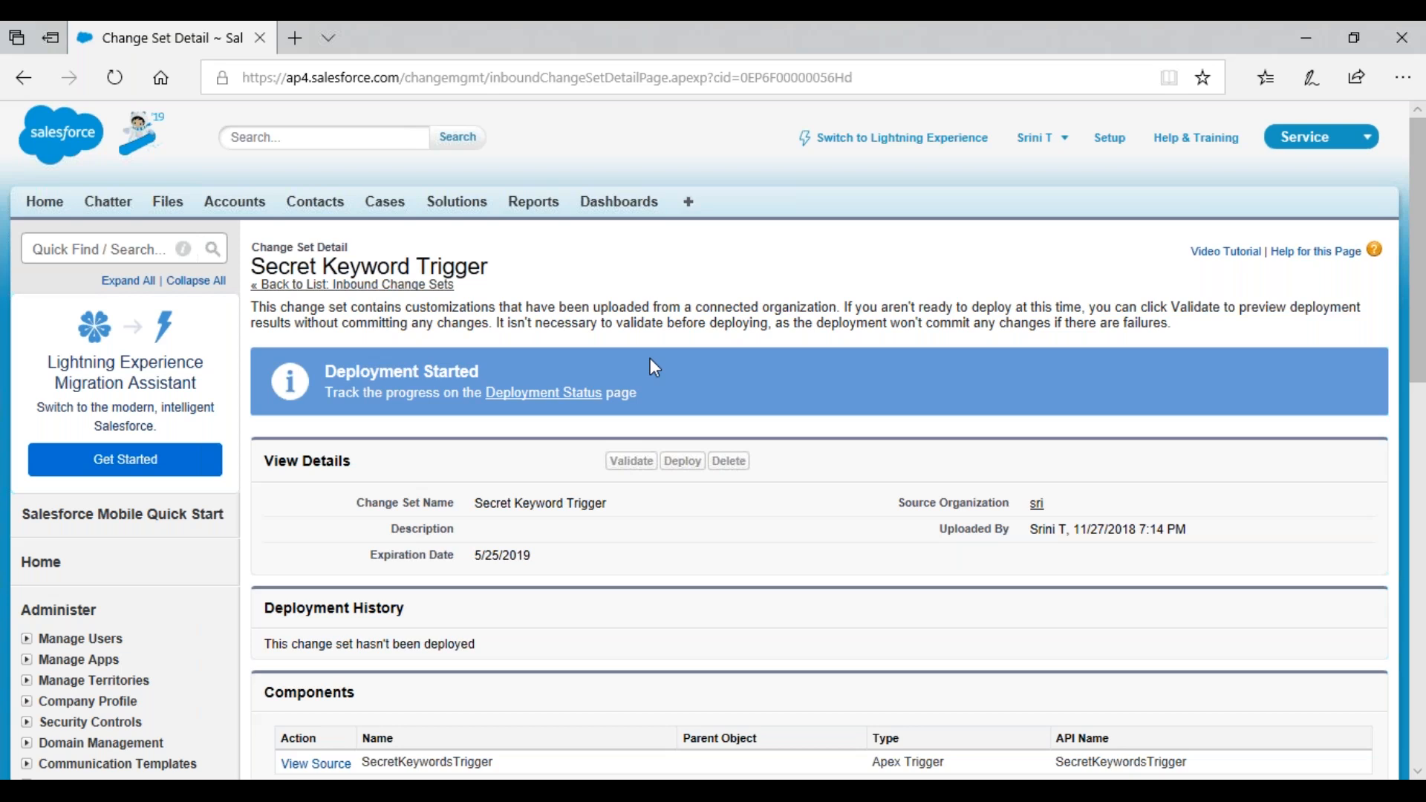
{"action": "left_click", "coordinate": [111, 87]}
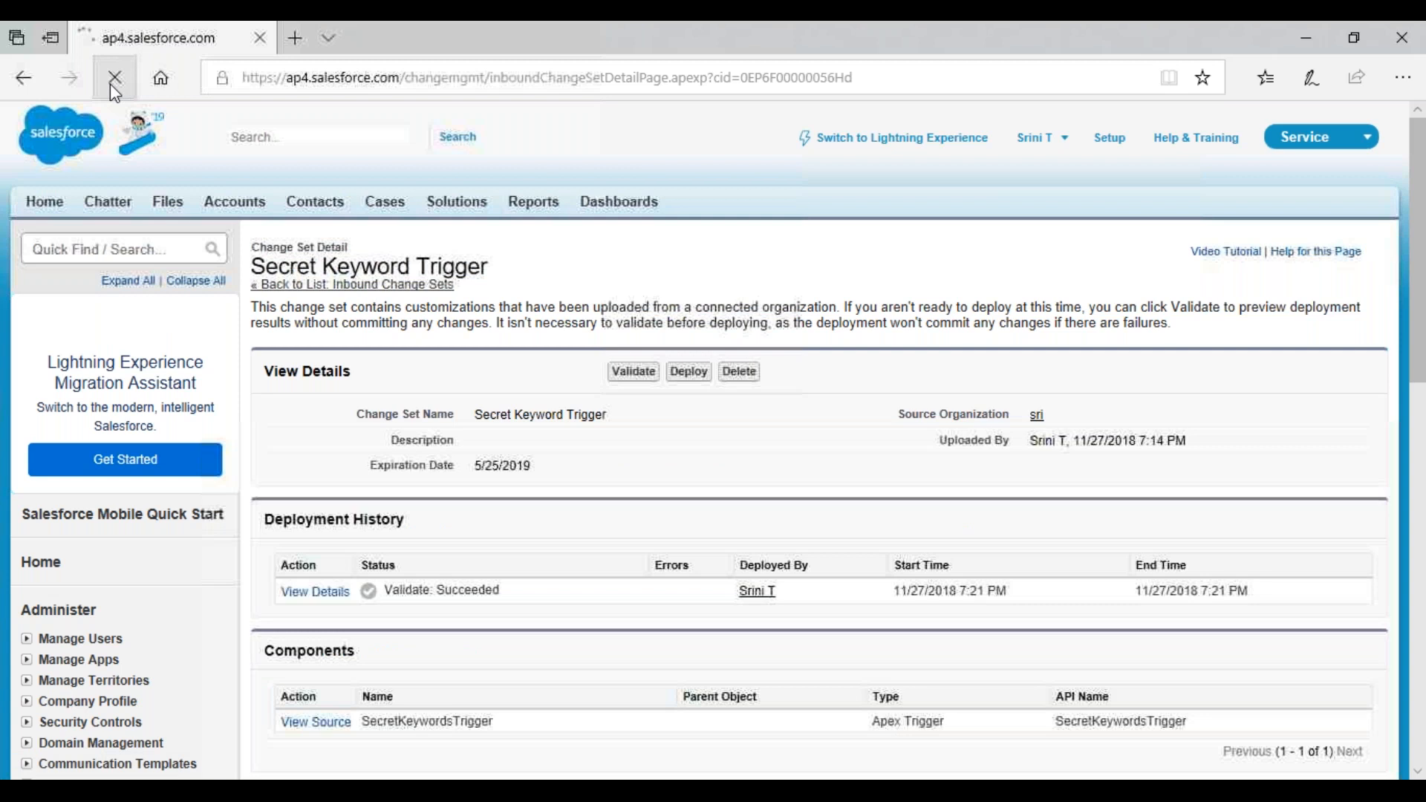
{"action": "left_click_drag", "start_coordinate": [393, 607], "coordinate": [528, 589]}
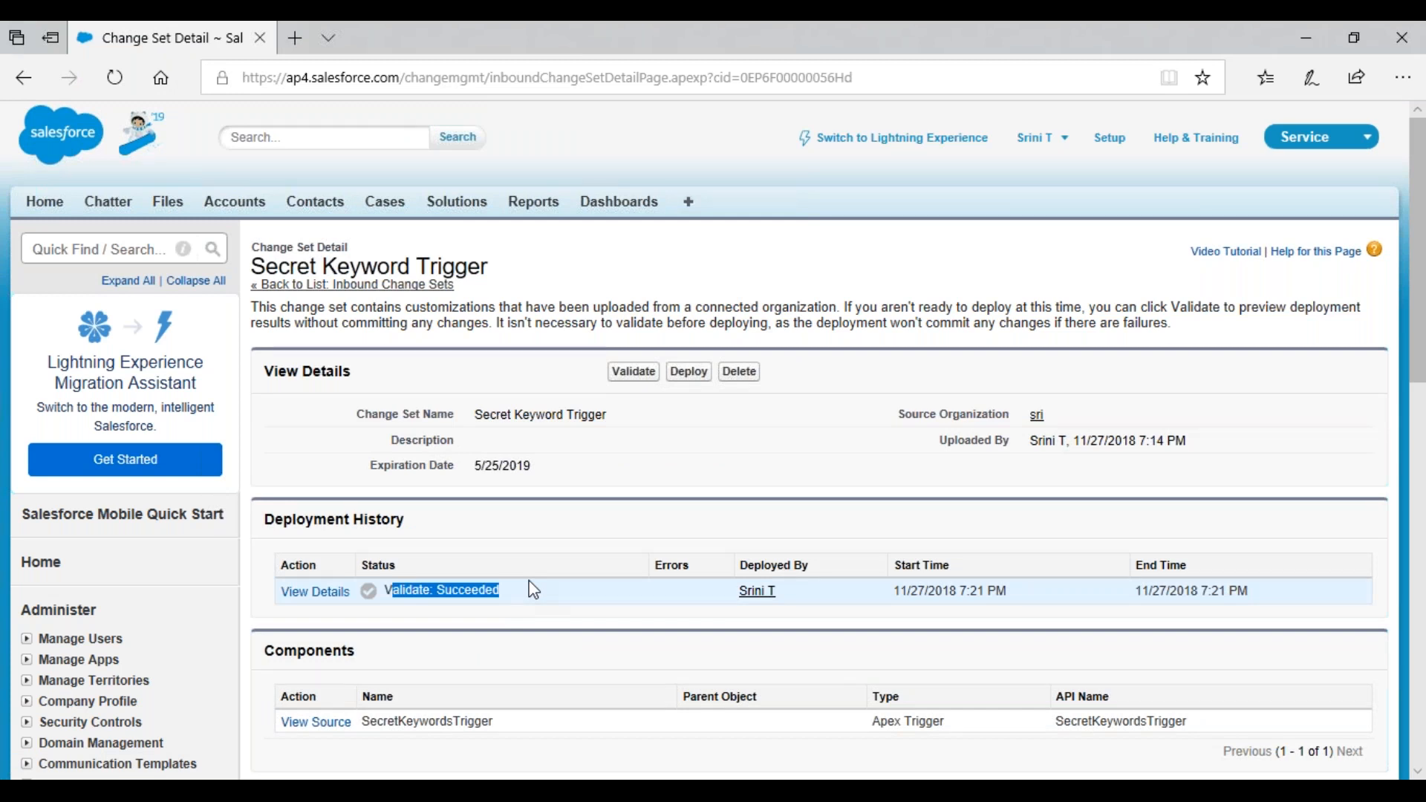
{"action": "left_click", "coordinate": [582, 542]}
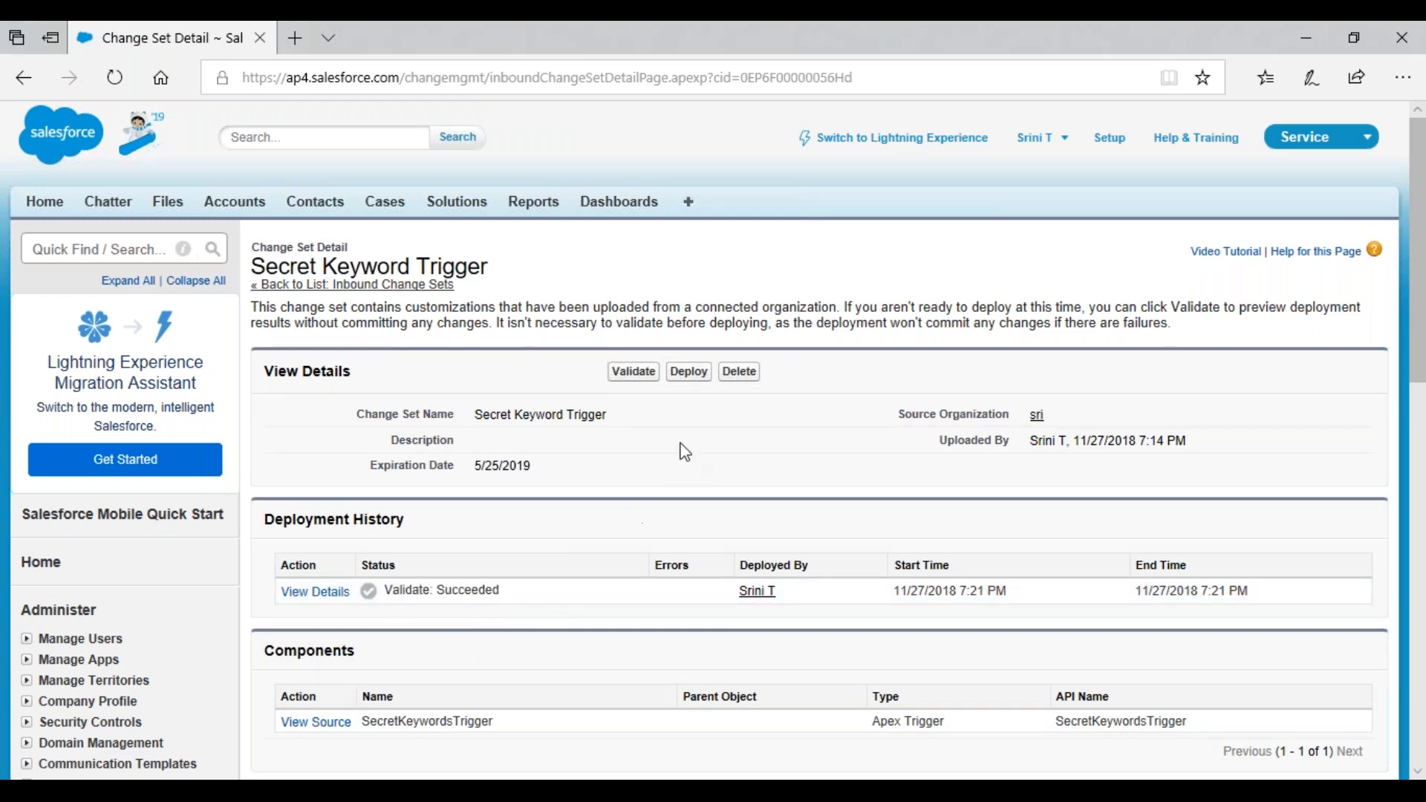
Deploy the Secret Keyword Trigger change set with the Default test option and refresh its detail page.
{"action": "left_click", "coordinate": [692, 376]}
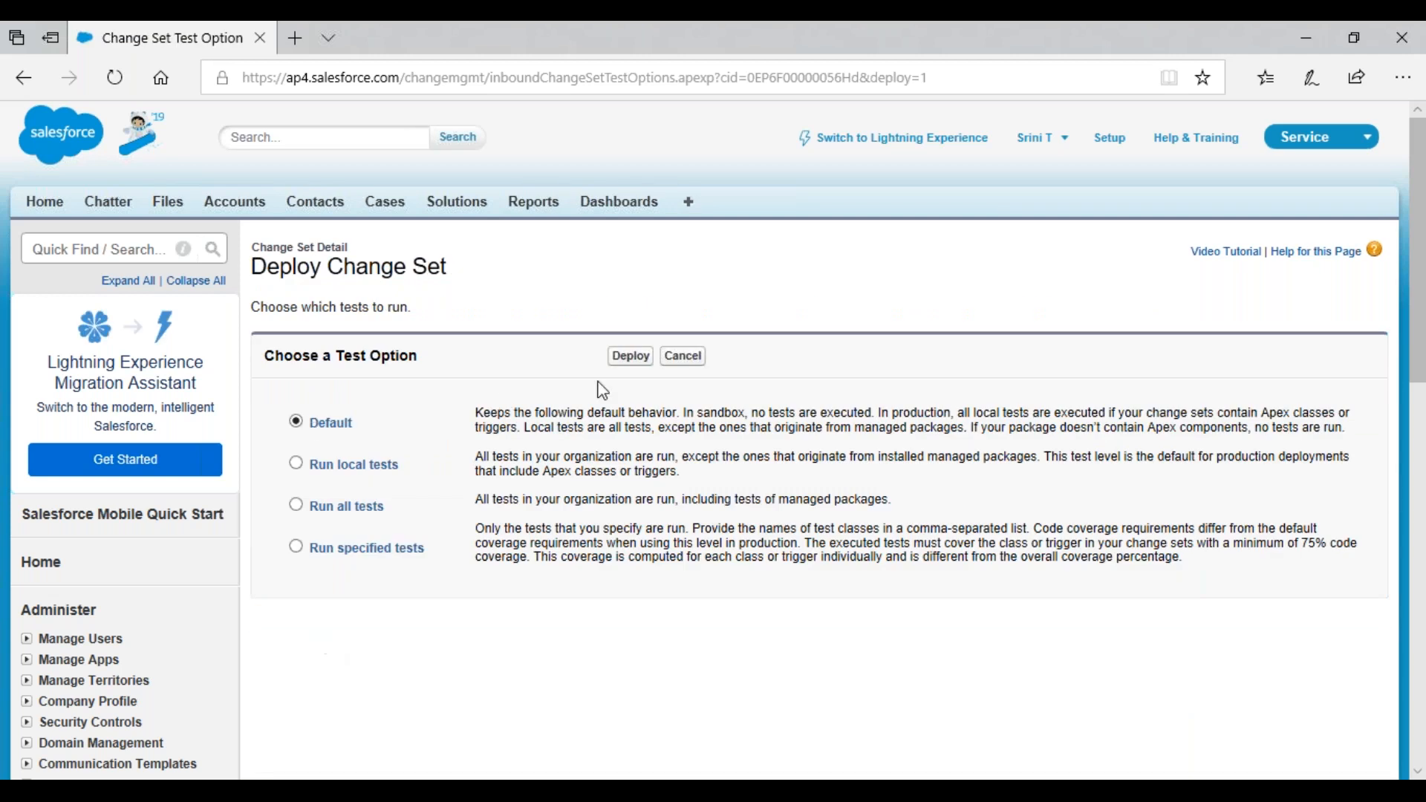
{"action": "left_click", "coordinate": [630, 357]}
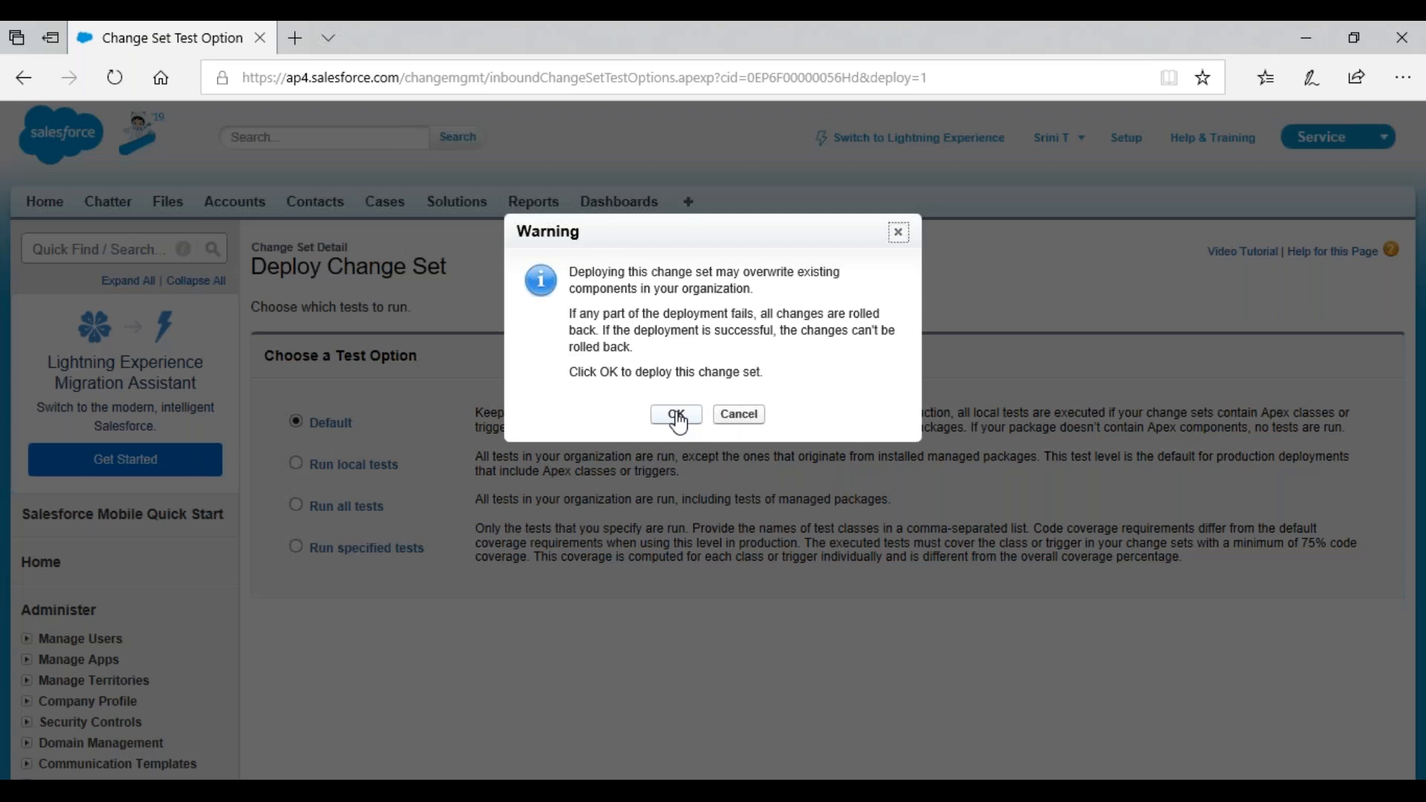
{"action": "left_click", "coordinate": [671, 414]}
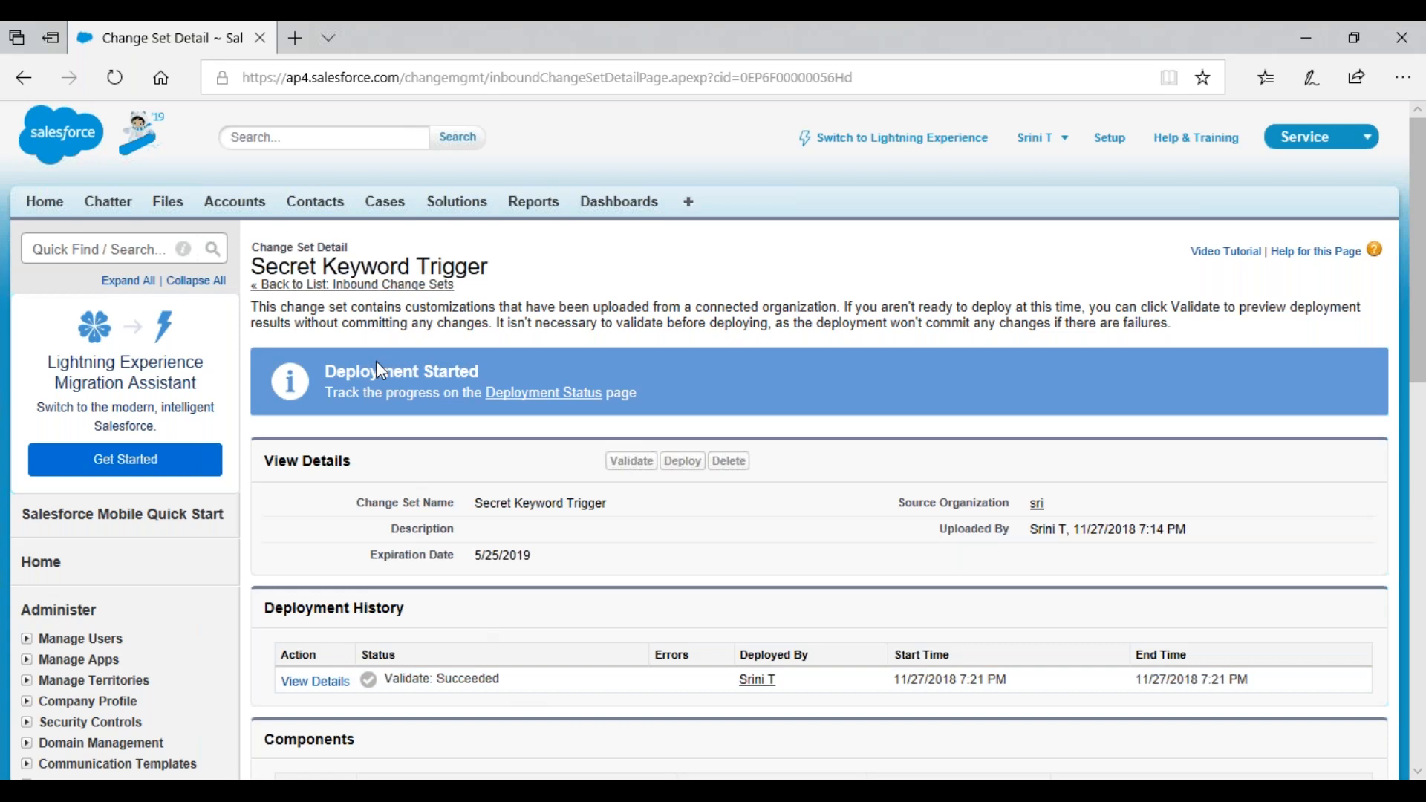
{"action": "left_click", "coordinate": [124, 84]}
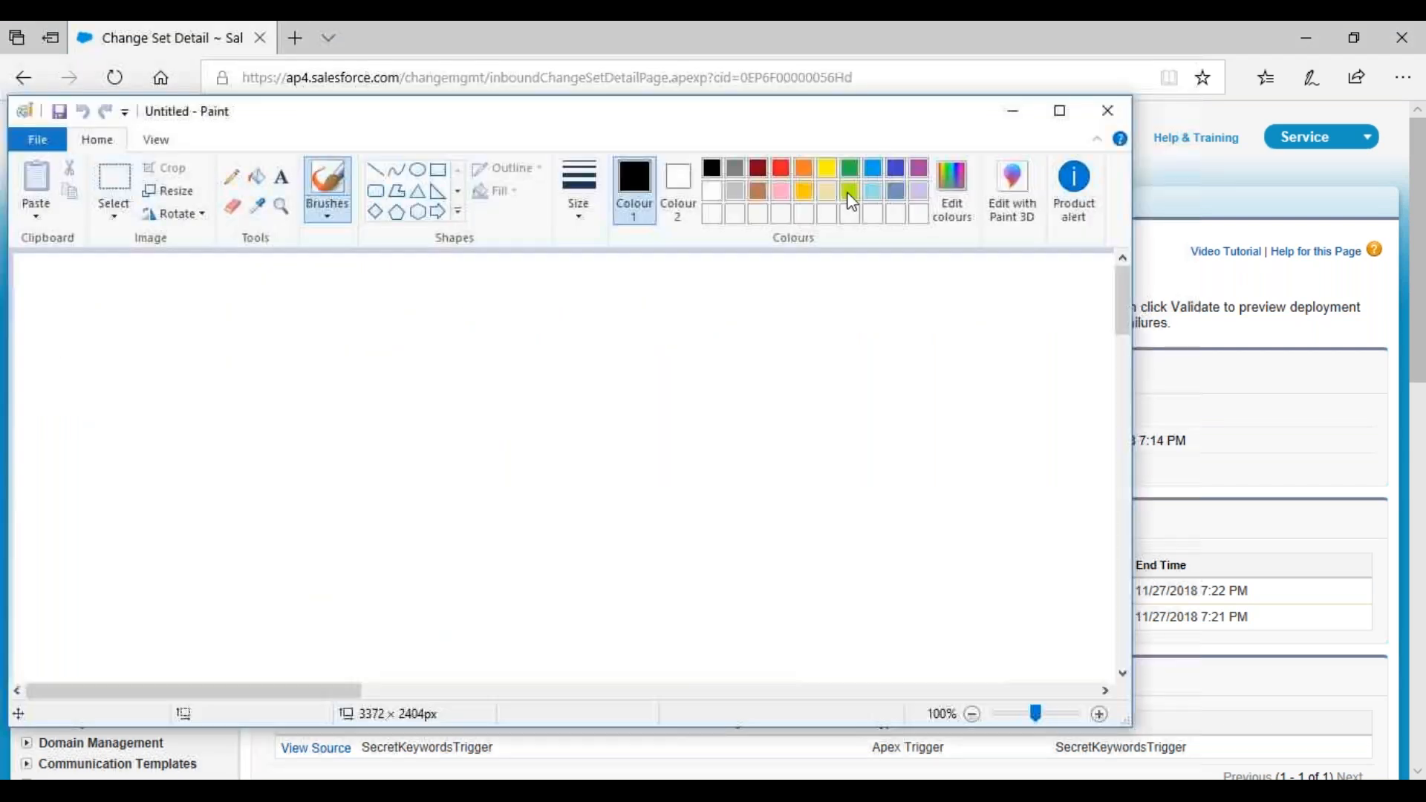
Switch to a maximized Paint canvas and add the text "Enterprise Edition" with "Unlimited Edition" on the line below.
{"action": "double_click", "coordinate": [825, 128]}
{"action": "left_click", "coordinate": [304, 94]}
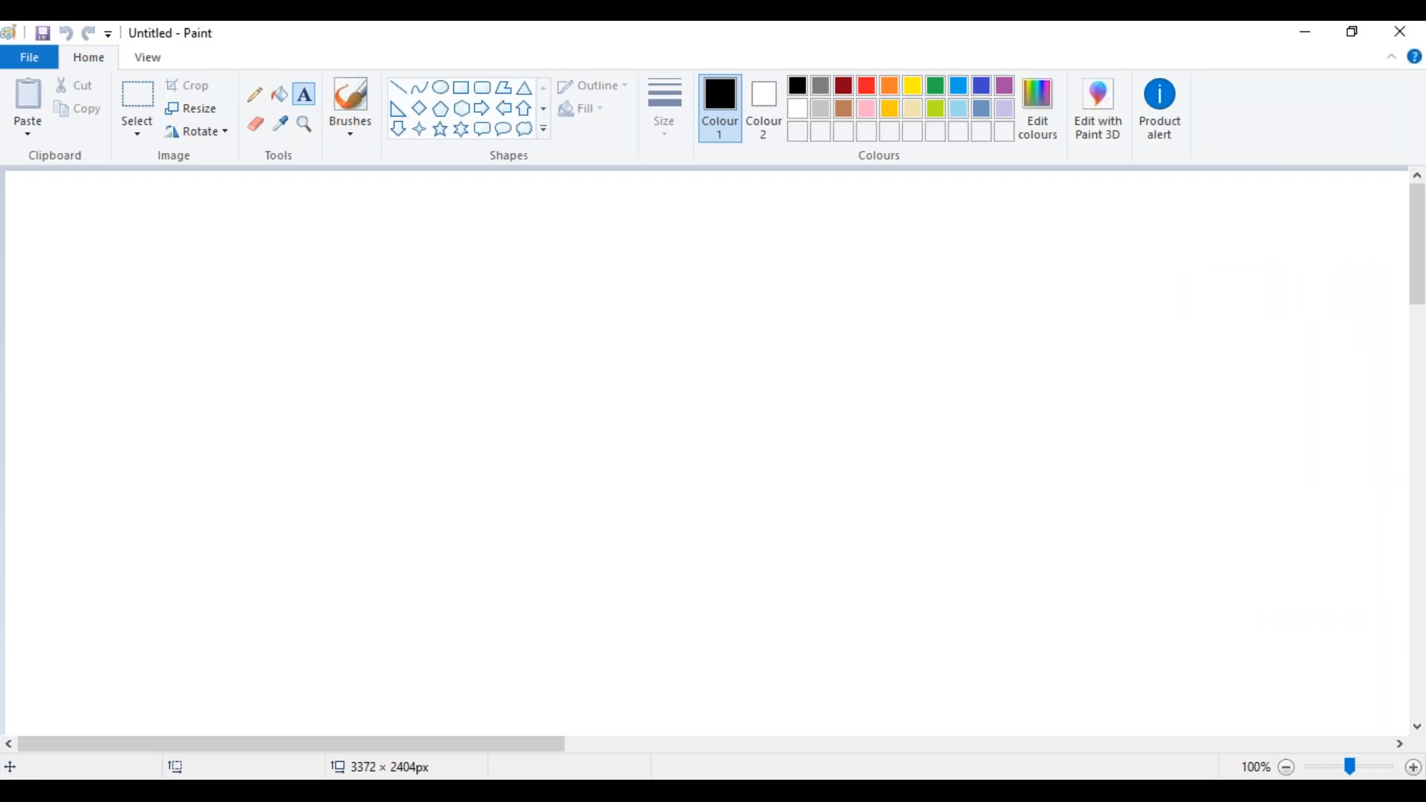
{"action": "left_click", "coordinate": [108, 288]}
{"action": "type", "text": "Enterprise"}
{"action": "key", "text": "Return"}
{"action": "type", "text": "Ed"}
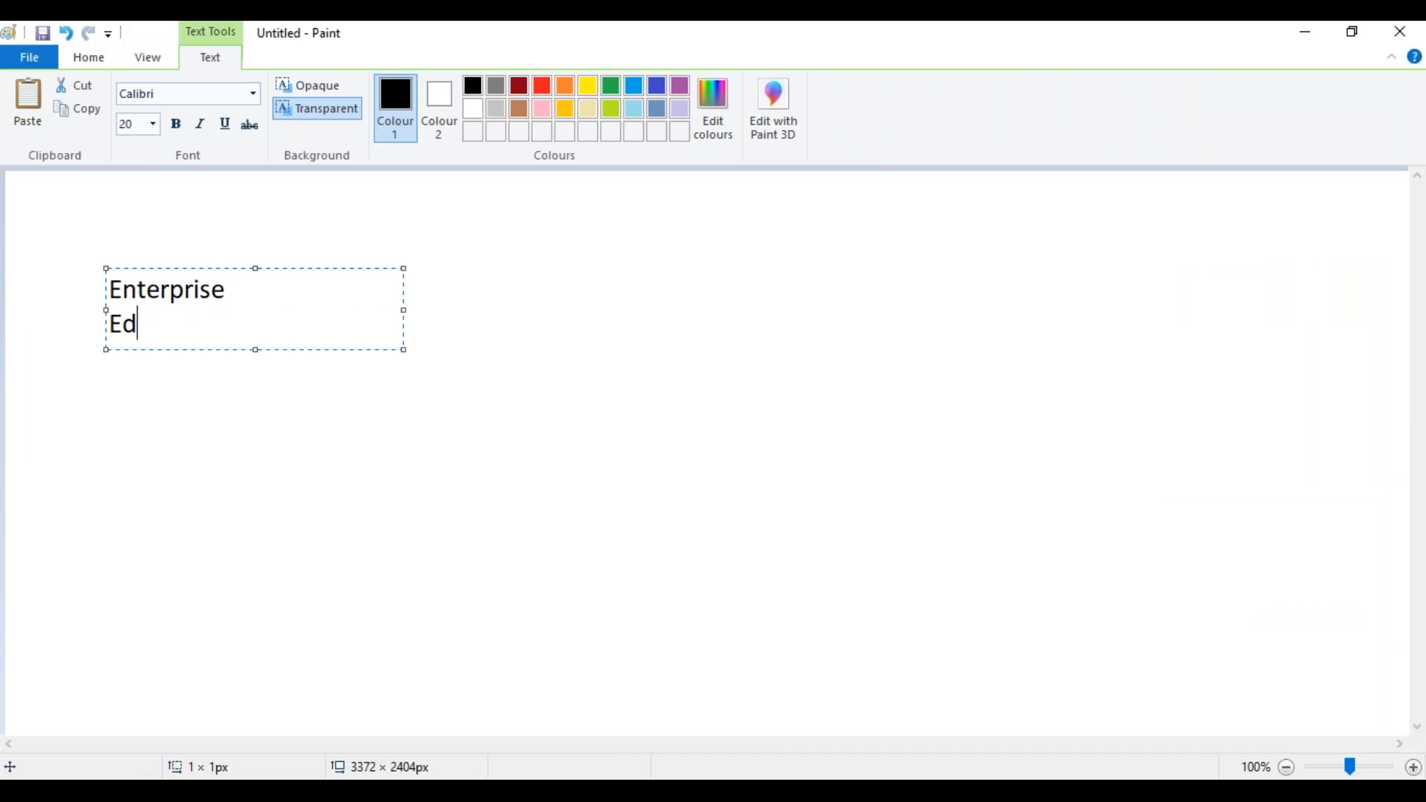
{"action": "key", "text": "BackSpace"}
{"action": "key", "text": "BackSpace"}
{"action": "key", "text": "BackSpace"}
{"action": "type", "text": "Edition"}
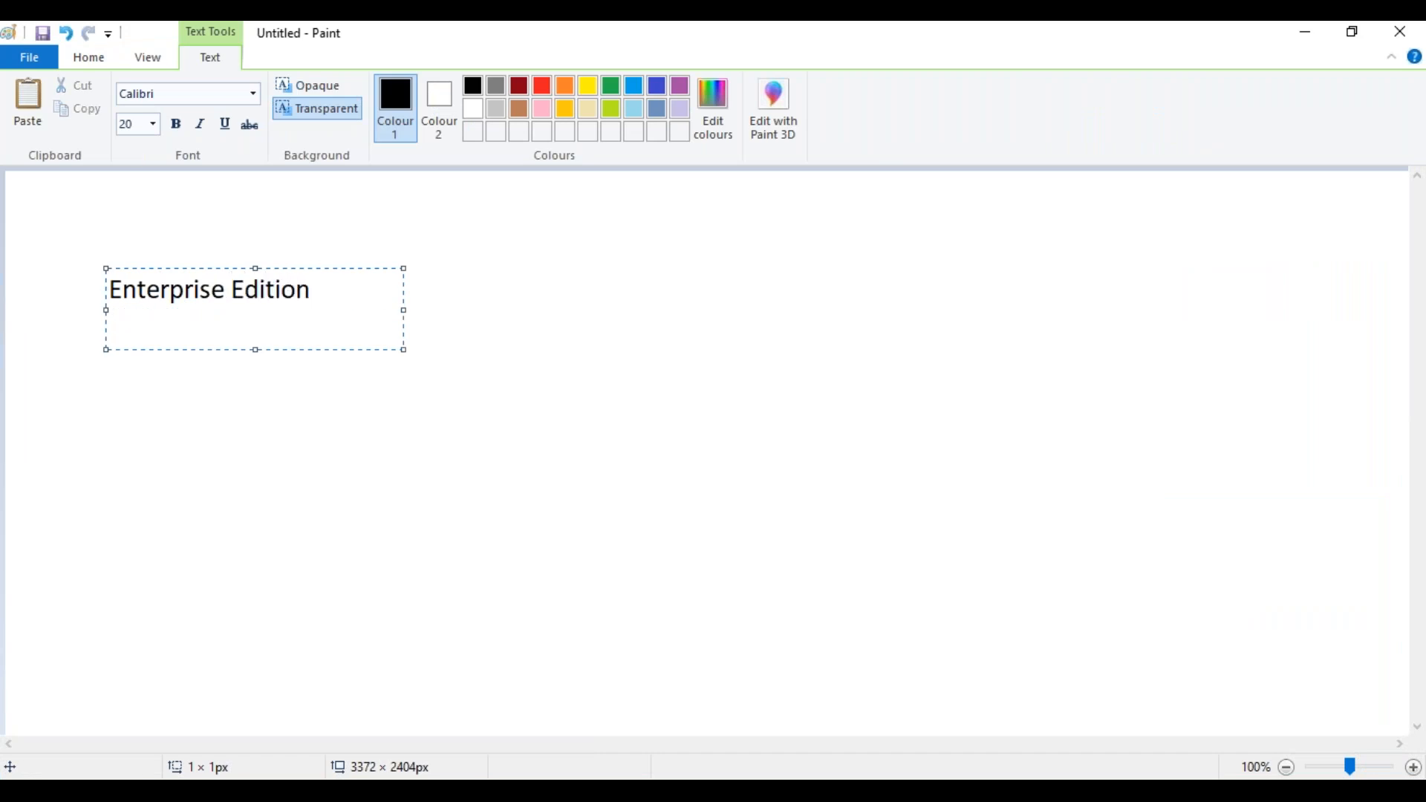
{"action": "key", "text": "Return"}
{"action": "type", "text": "Unlimit"}
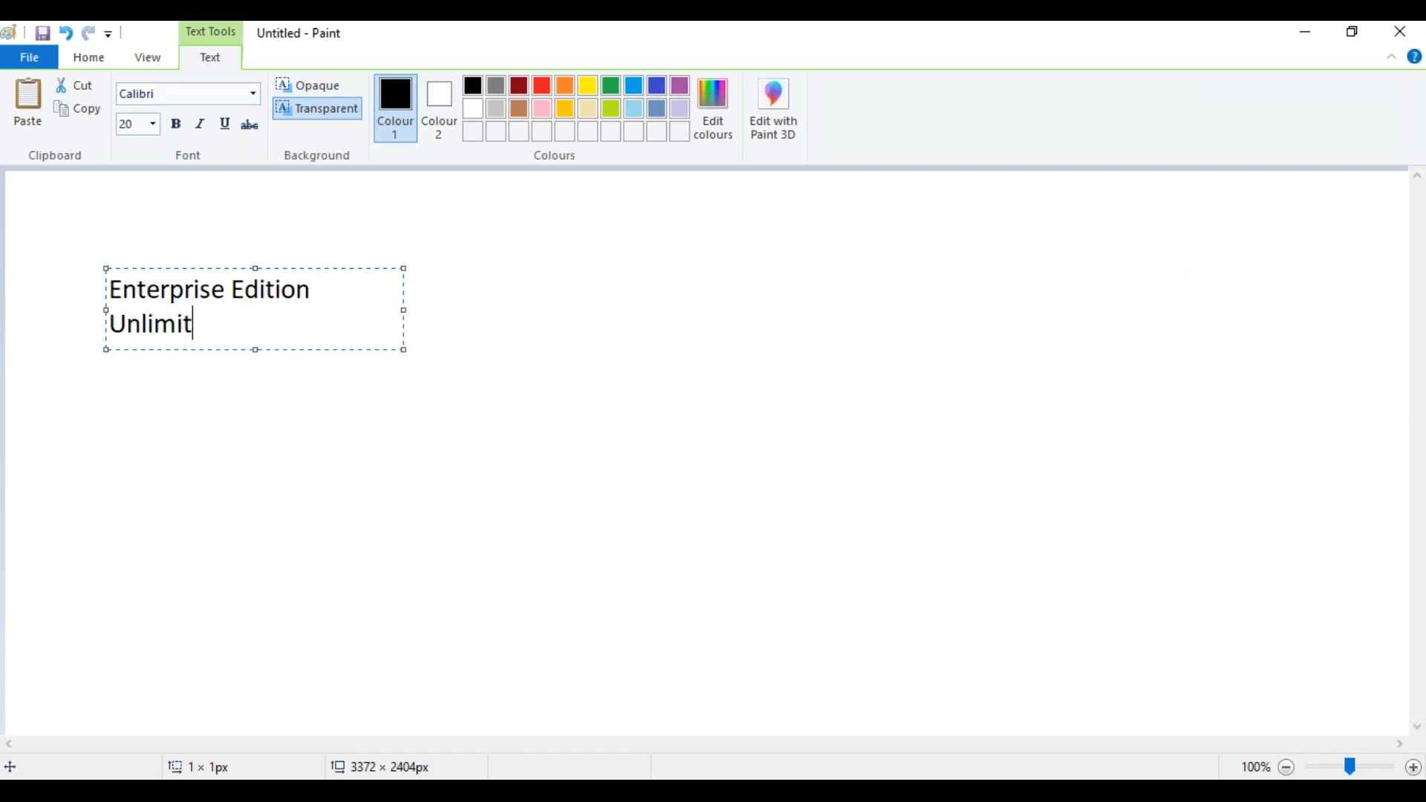
{"action": "type", "text": "ed Edition"}
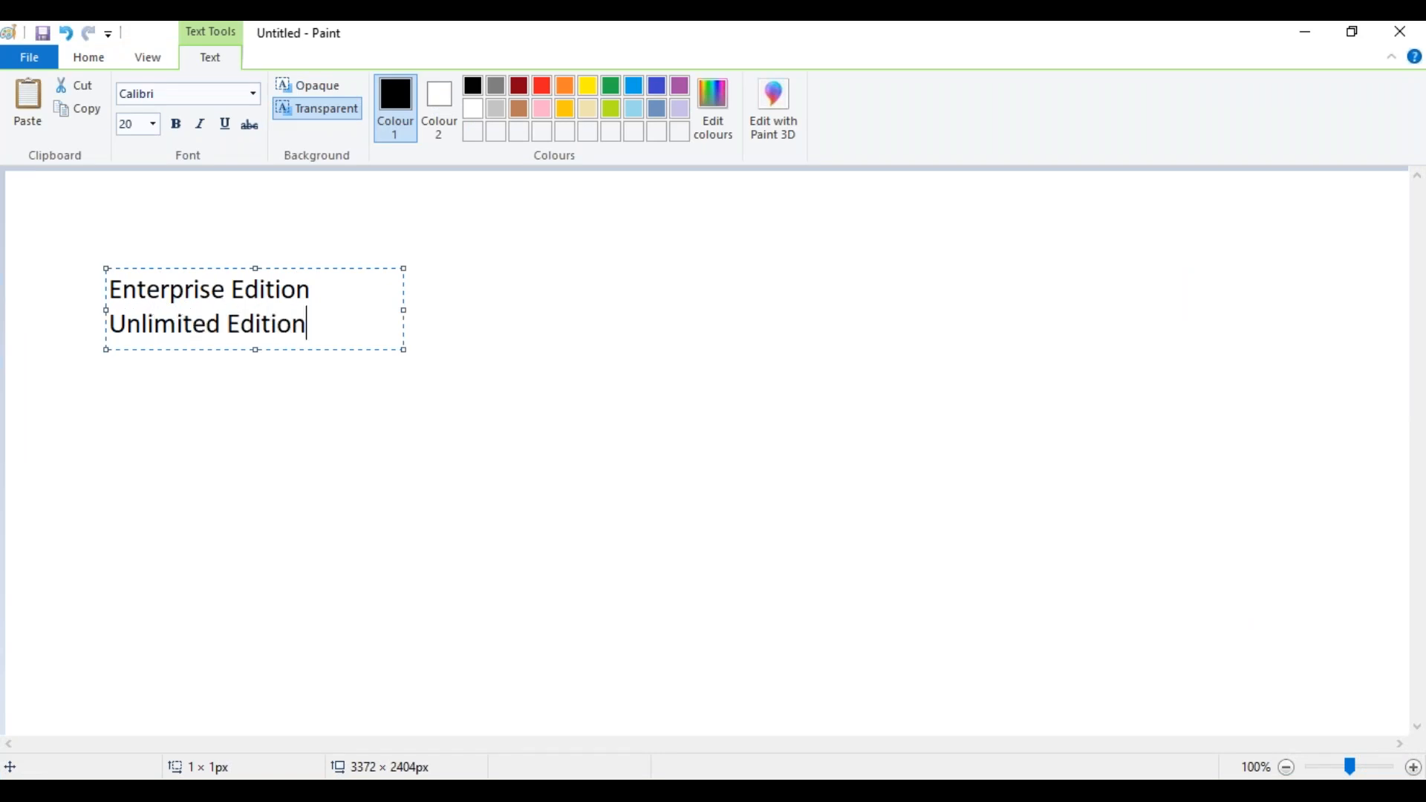
{"action": "left_click_drag", "start_coordinate": [315, 288], "coordinate": [73, 286]}
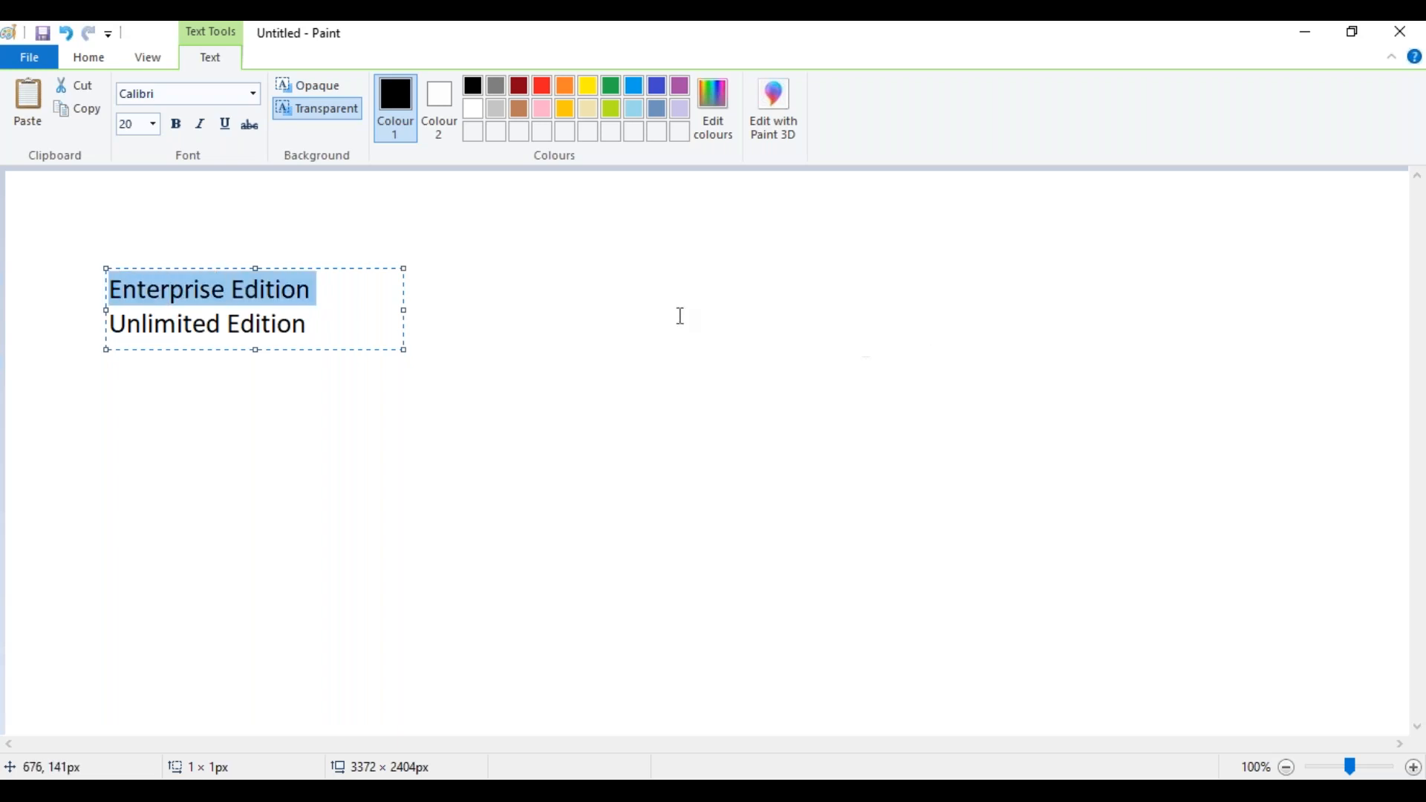
{"action": "left_click", "coordinate": [459, 315]}
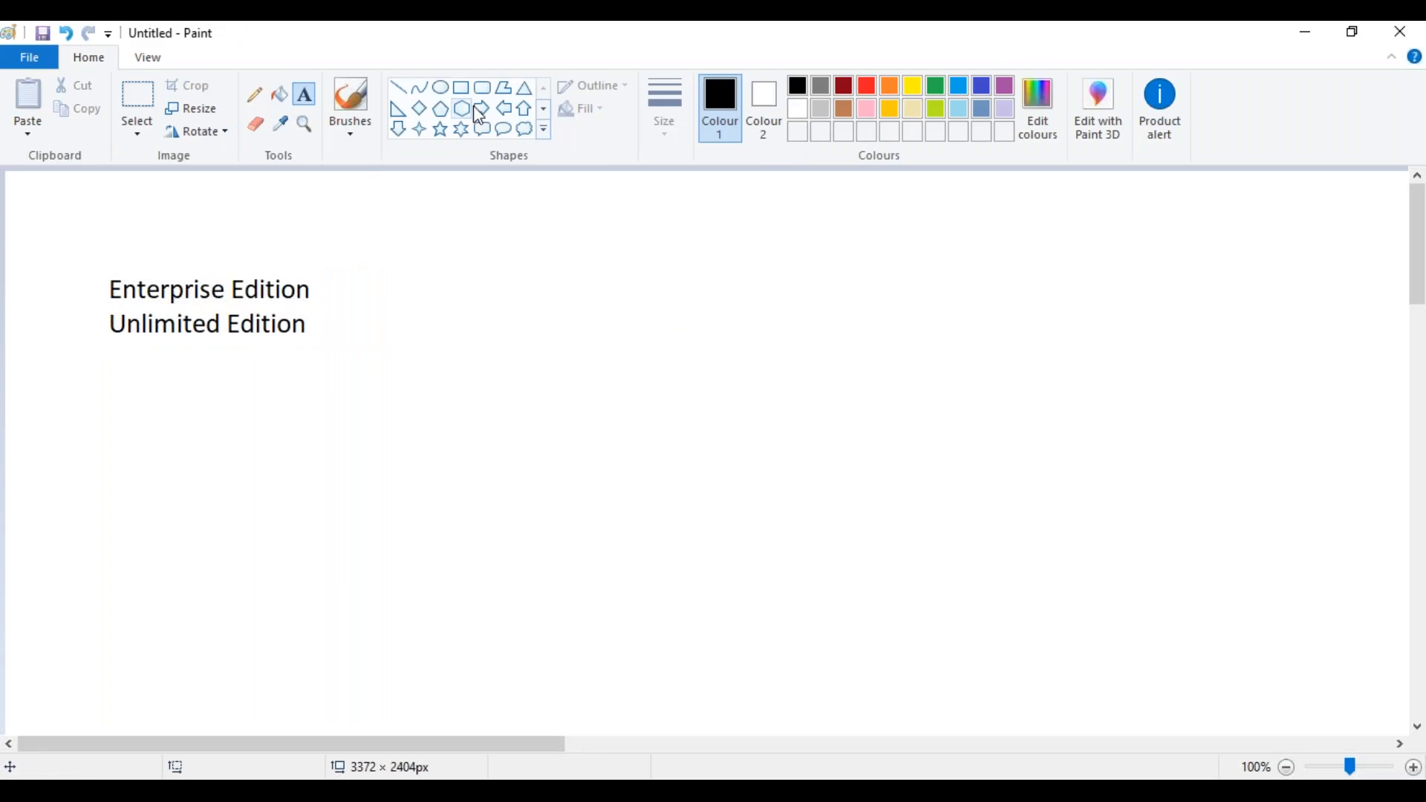
Draw a small right-pointing arrow after "Enterprise Edition" and place the text "Production" beyond it.
{"action": "left_click", "coordinate": [483, 109]}
{"action": "left_click_drag", "start_coordinate": [346, 283], "coordinate": [385, 300]}
{"action": "left_click", "coordinate": [304, 95]}
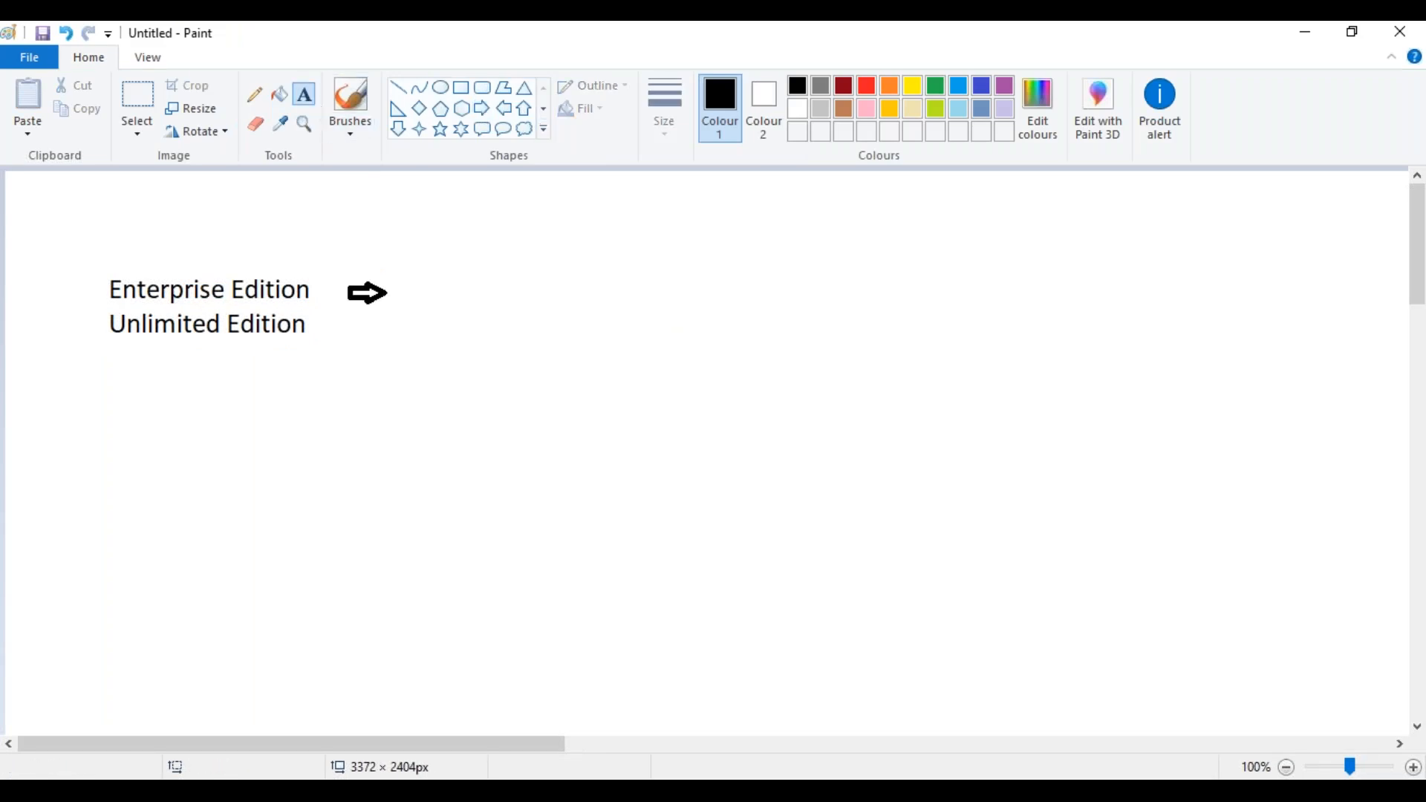
{"action": "left_click", "coordinate": [428, 294]}
{"action": "type", "text": "Prod"}
{"action": "type", "text": "uction"}
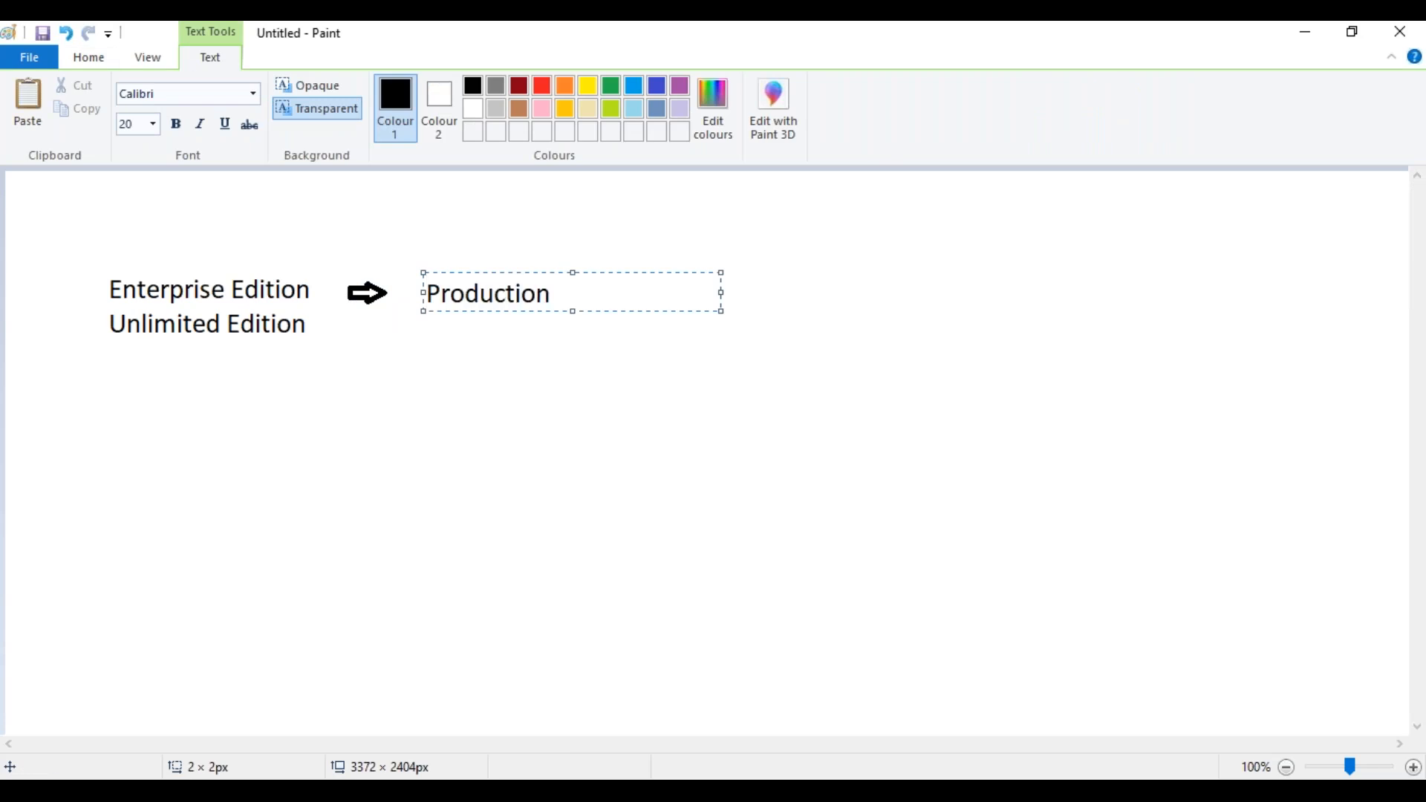
{"action": "left_click_drag", "start_coordinate": [559, 402], "coordinate": [566, 421]}
Draw a rectangle framing the "Production" text.
{"action": "left_click", "coordinate": [446, 230]}
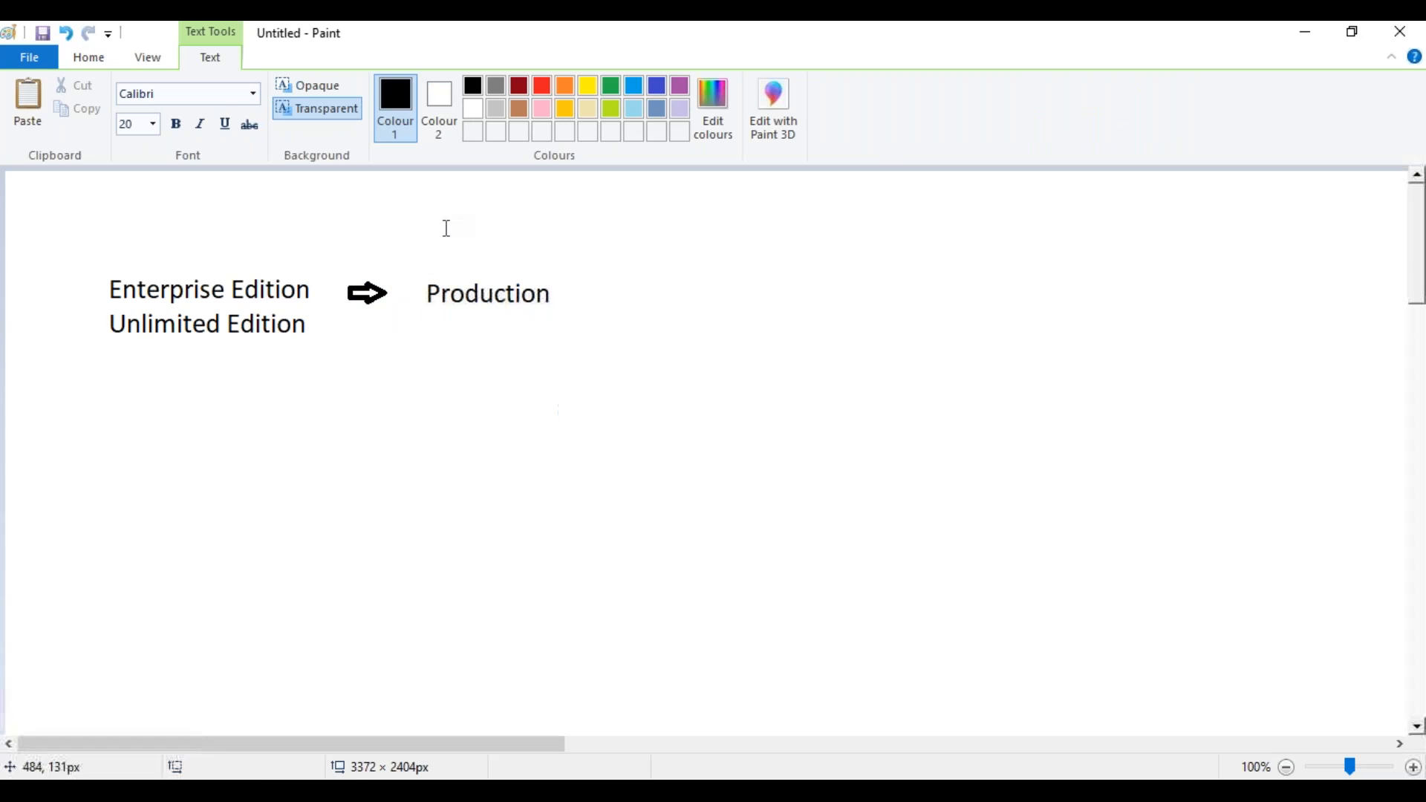
{"action": "left_click", "coordinate": [461, 87]}
{"action": "mouse_move", "coordinate": [408, 264]}
{"action": "left_mouse_down"}
{"action": "mouse_move", "coordinate": [585, 309]}
{"action": "mouse_move", "coordinate": [582, 327]}
{"action": "left_mouse_up"}
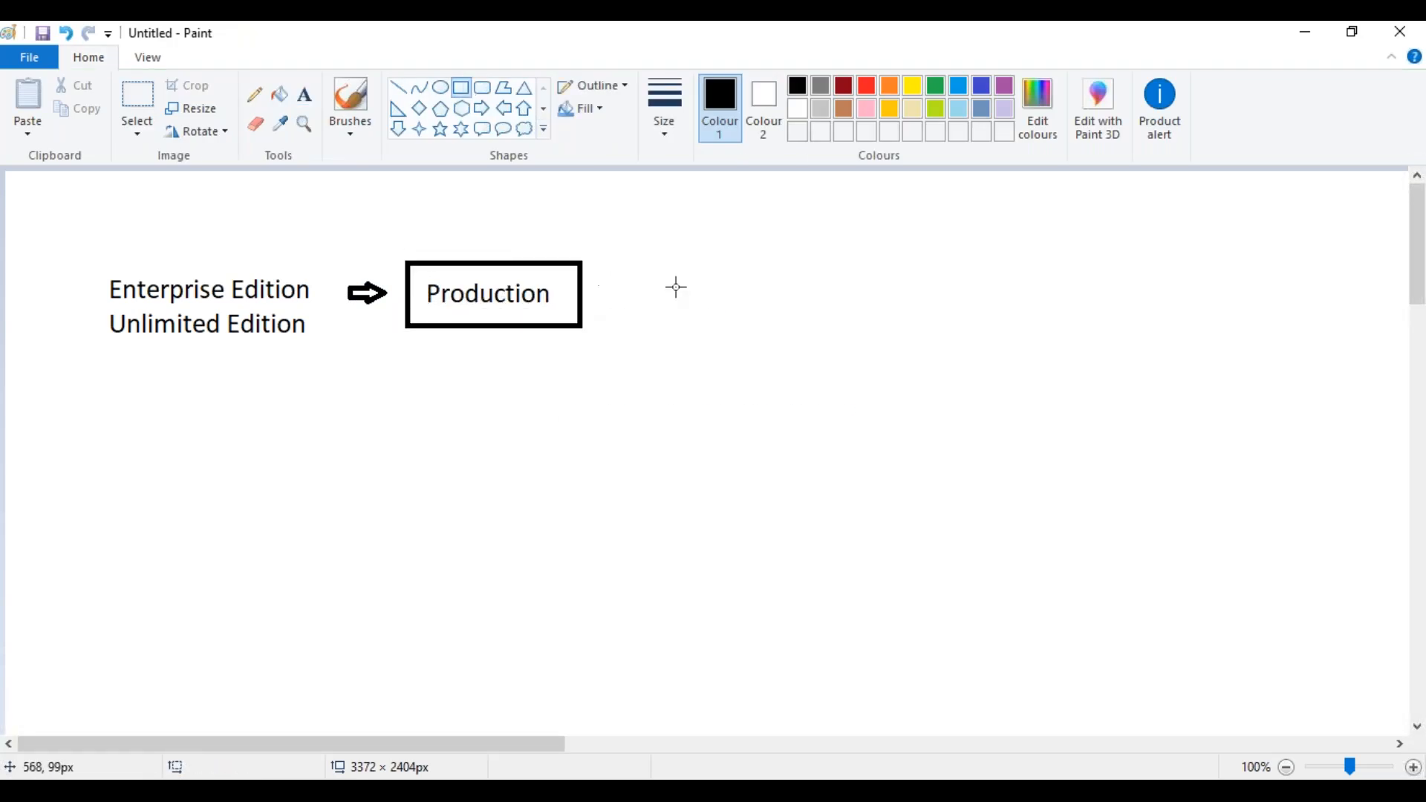
Draw three right-pointing arrows stacked vertically beside the "Production" box, the lowest about 43 × 47 px.
{"action": "left_click", "coordinate": [483, 108]}
{"action": "mouse_move", "coordinate": [599, 279]}
{"action": "left_mouse_down"}
{"action": "mouse_move", "coordinate": [633, 309]}
{"action": "mouse_move", "coordinate": [630, 354]}
{"action": "mouse_move", "coordinate": [643, 362]}
{"action": "mouse_move", "coordinate": [621, 408]}
{"action": "mouse_move", "coordinate": [645, 428]}
{"action": "left_mouse_up"}
{"action": "left_click", "coordinate": [738, 298]}
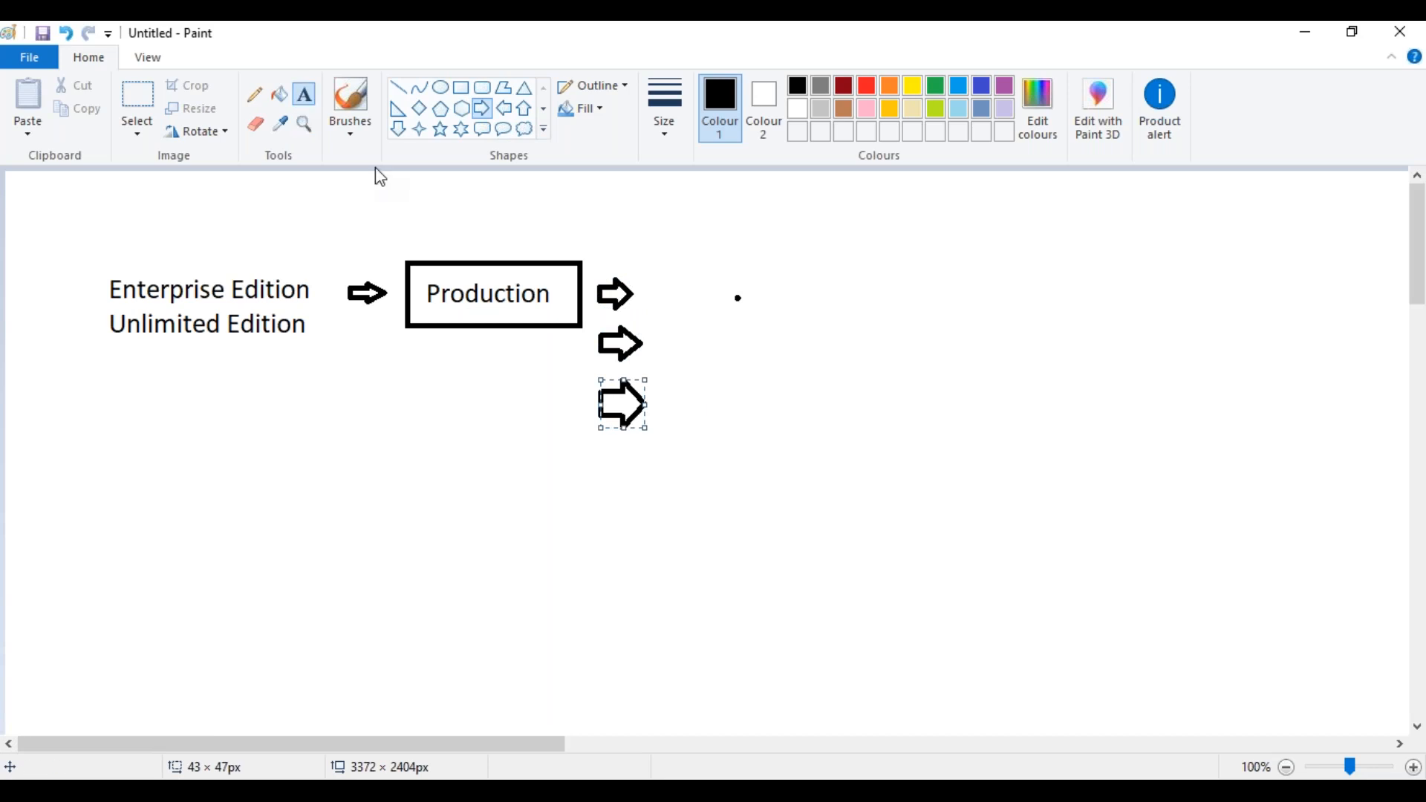
Add a text block beside the arrows listing "Developer" and "Developer Pro", separated by a blank line.
{"action": "left_click", "coordinate": [304, 94]}
{"action": "left_click", "coordinate": [657, 271]}
{"action": "type", "text": "Developer"}
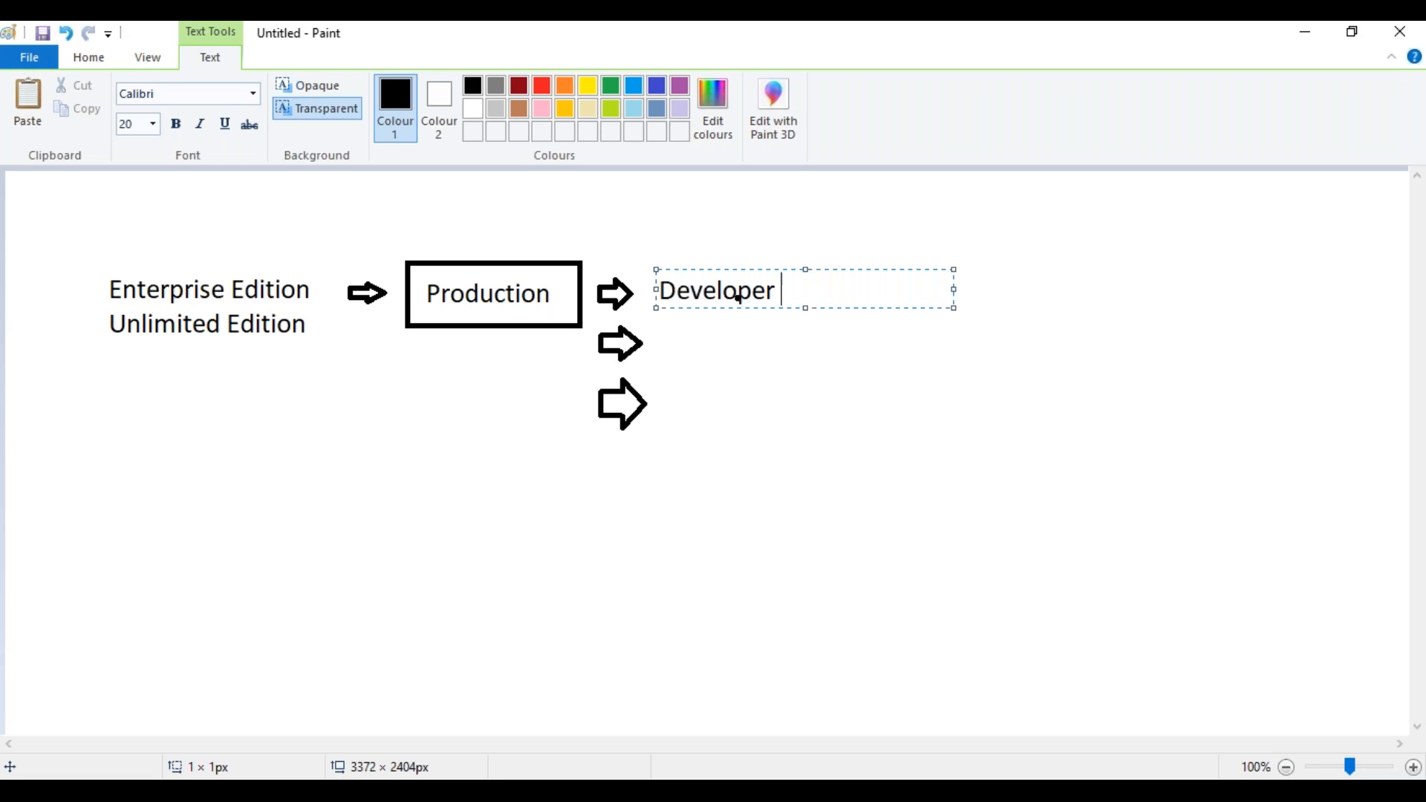
{"action": "key", "text": "Return"}
{"action": "key", "text": "Return"}
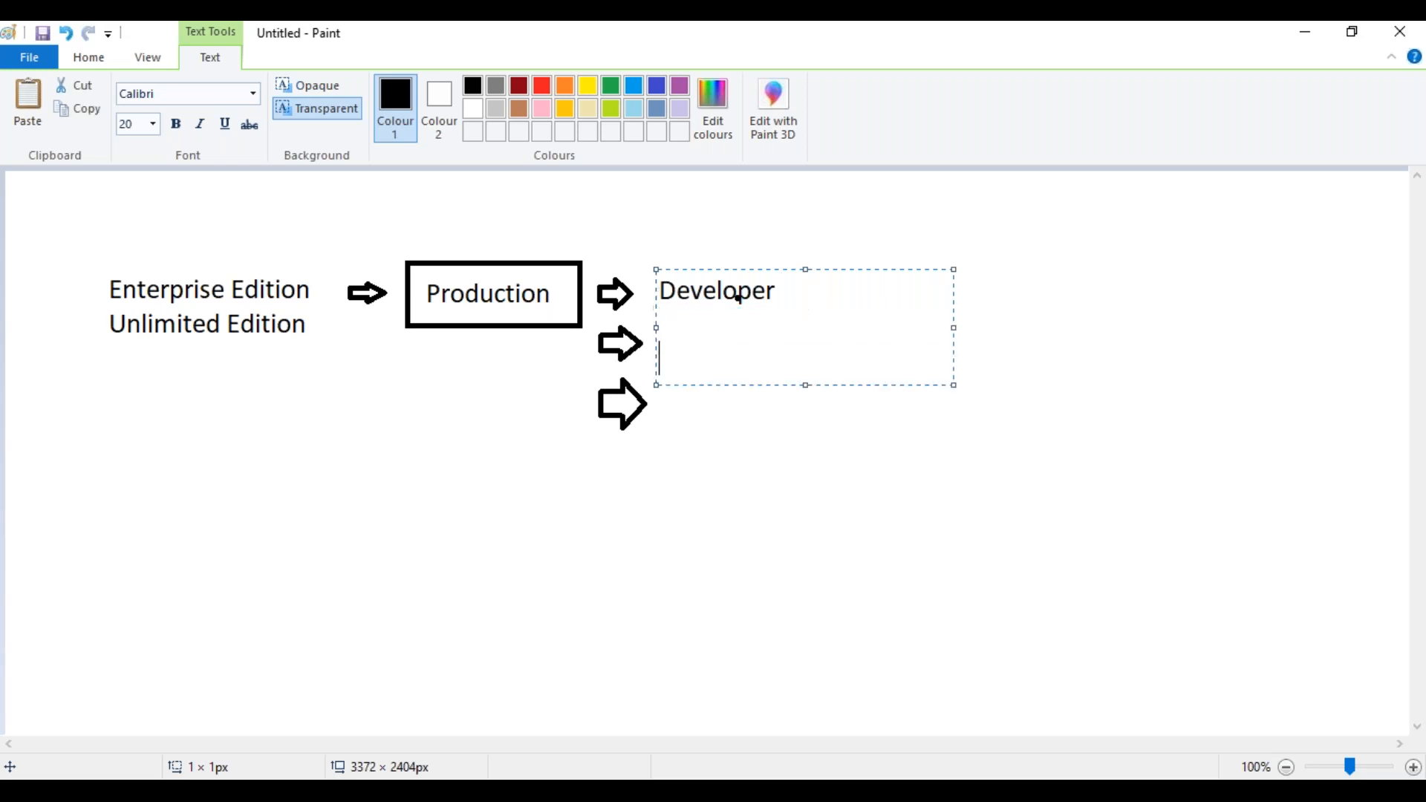
{"action": "key", "text": "BackSpace"}
{"action": "key", "text": "Return"}
{"action": "type", "text": "Developer Pro"}
{"action": "key", "text": "Return"}
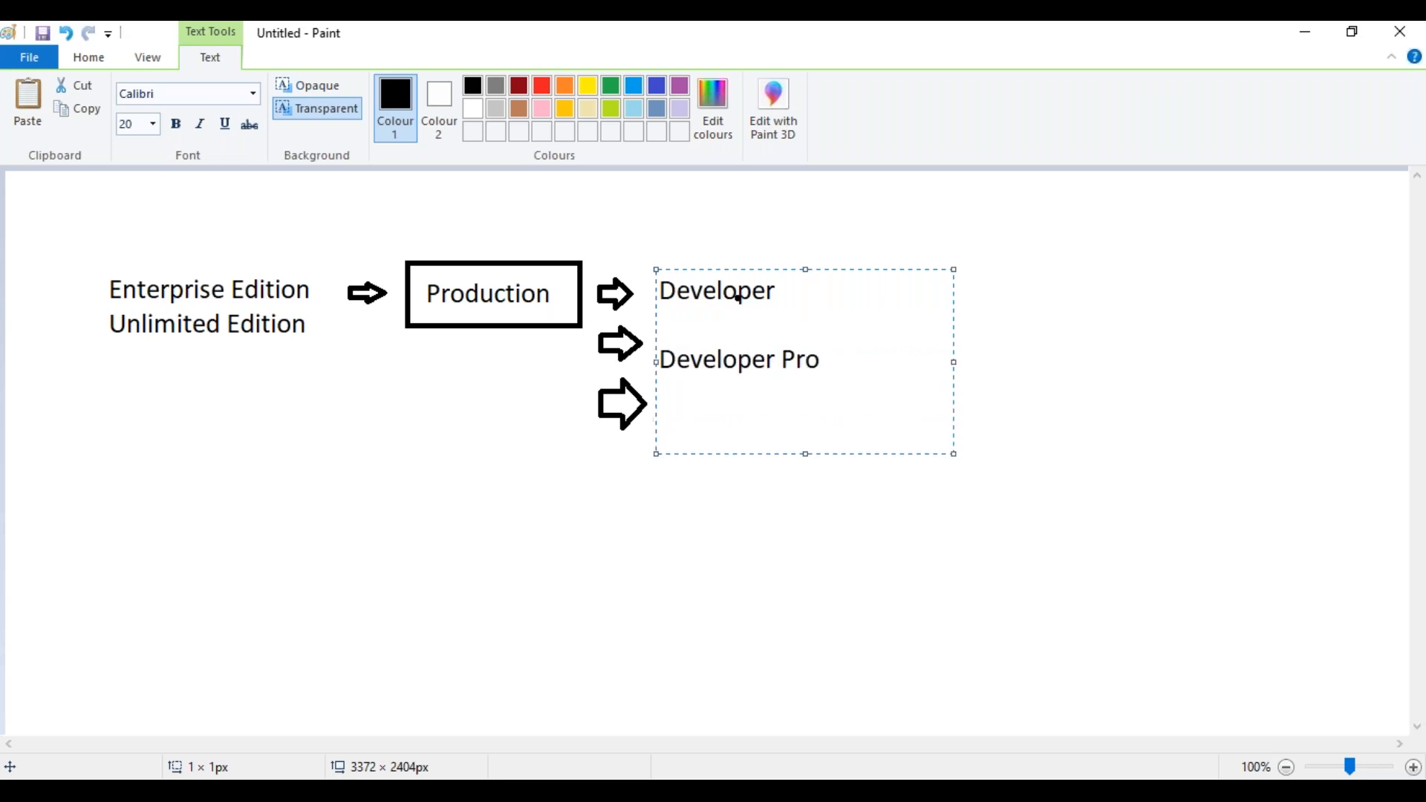
Extend the text list with "Partial Copy" and "Full Sandbox", keeping a blank line between entries.
{"action": "type", "text": "Partial Copy"}
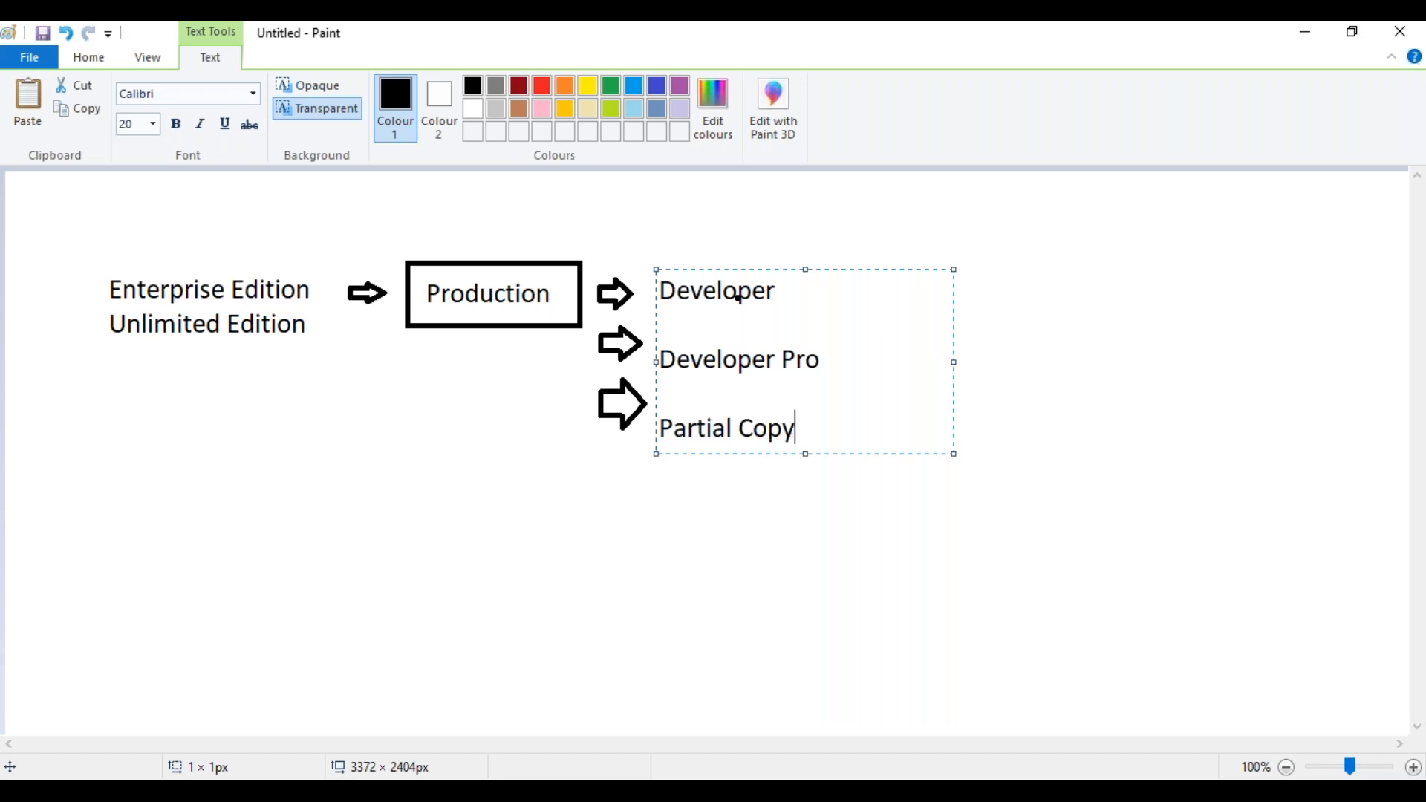
{"action": "key", "text": "Return"}
{"action": "type", "text": "Full "}
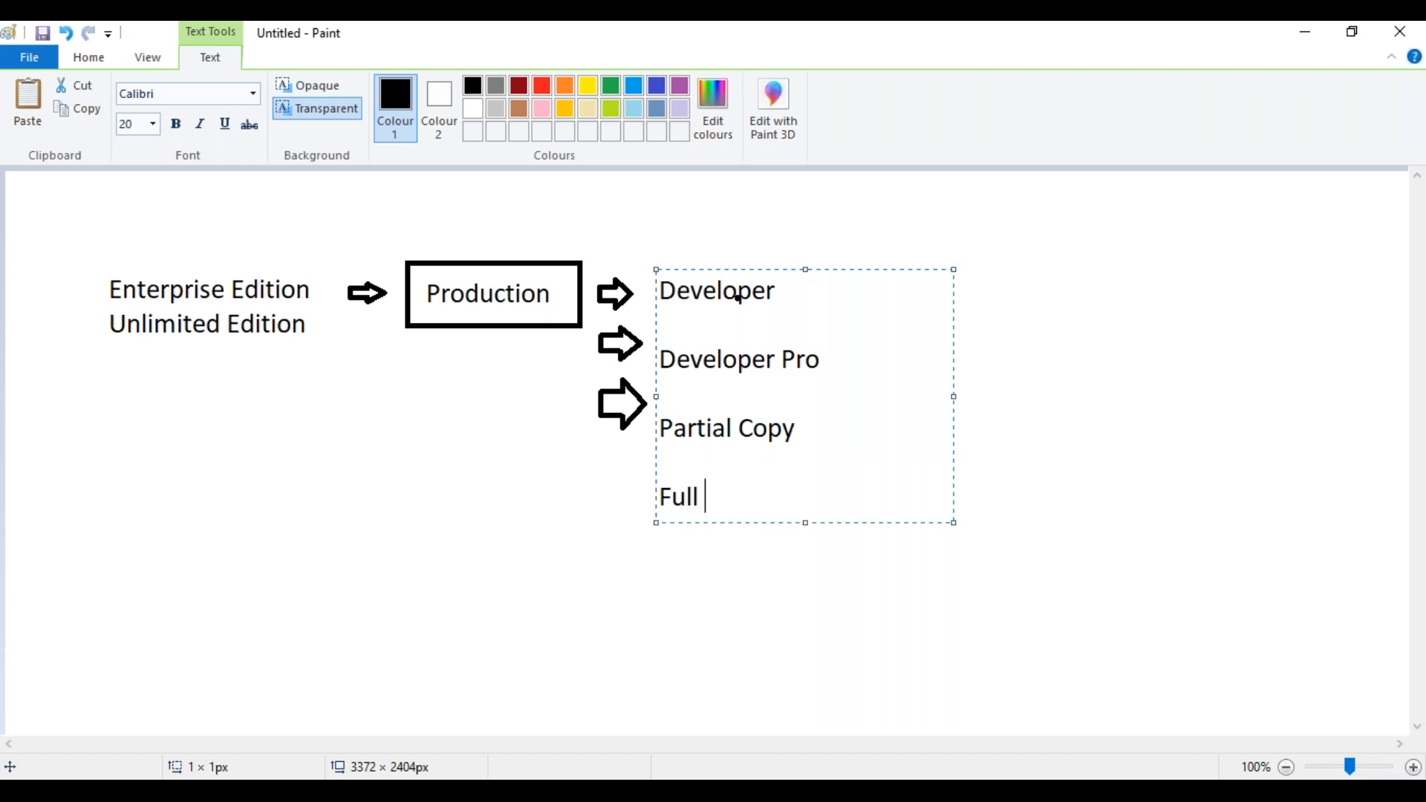
{"action": "type", "text": "Sandbox"}
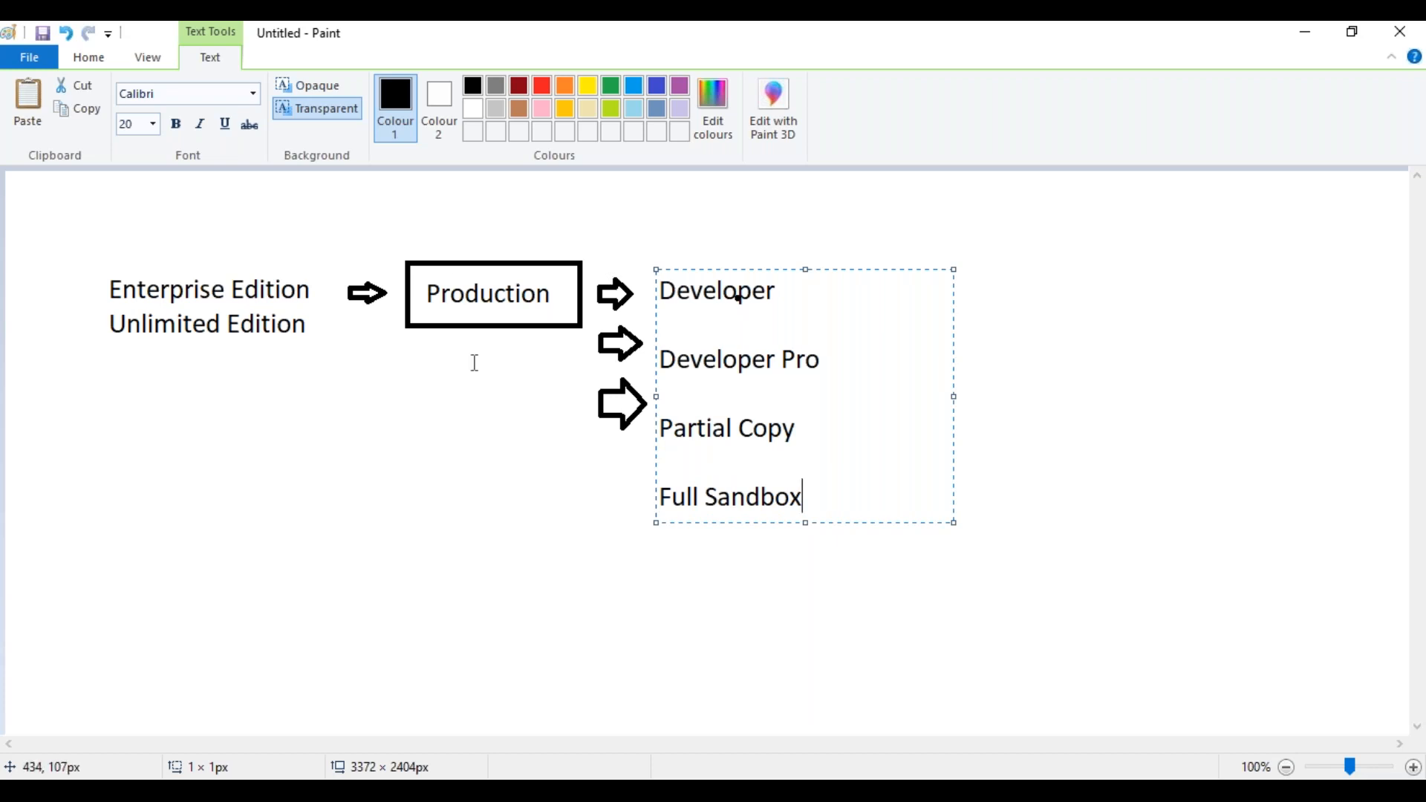
{"action": "left_click", "coordinate": [650, 185]}
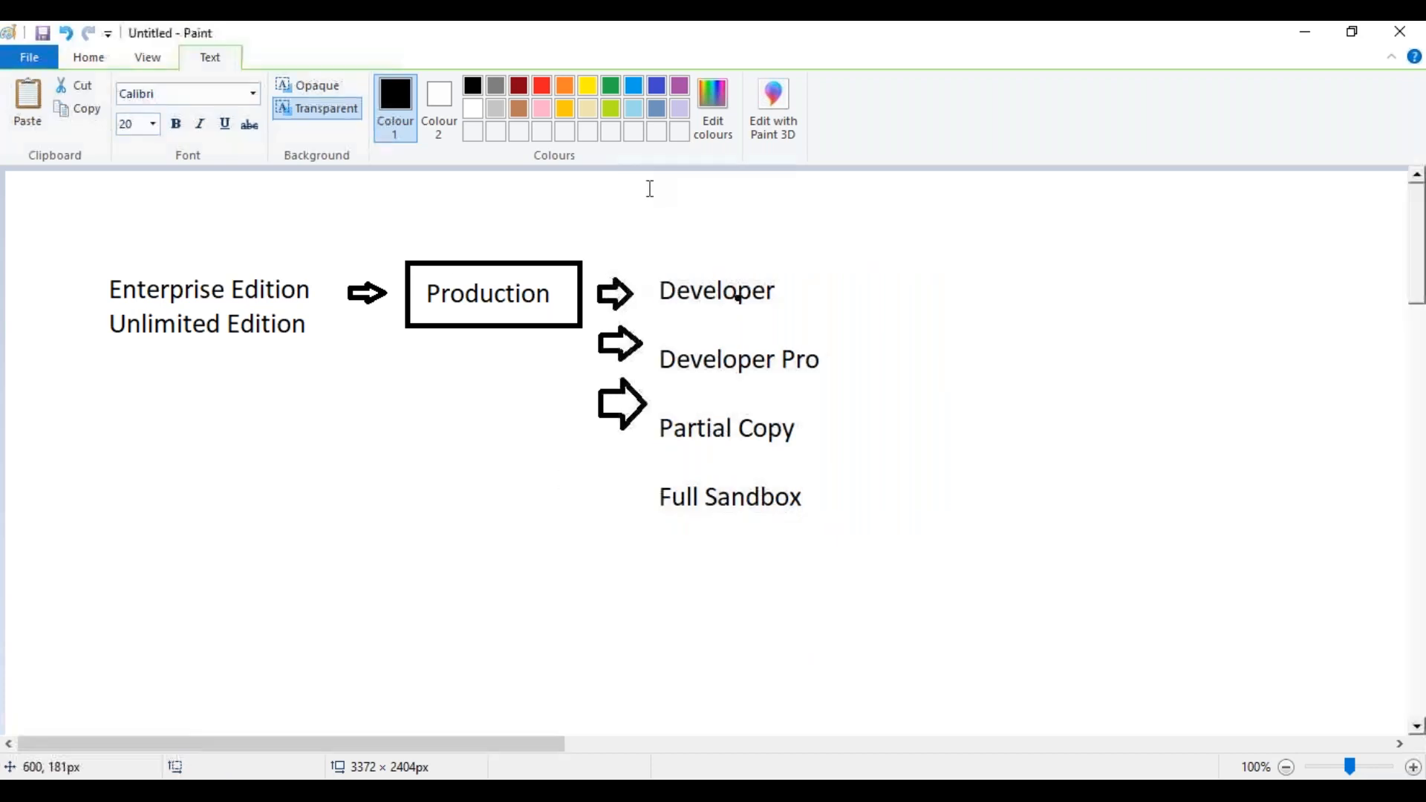
Add the heading text "Sandbox Types" above the list of sandbox names.
{"action": "left_click", "coordinate": [650, 185]}
{"action": "type", "text": "Sand"}
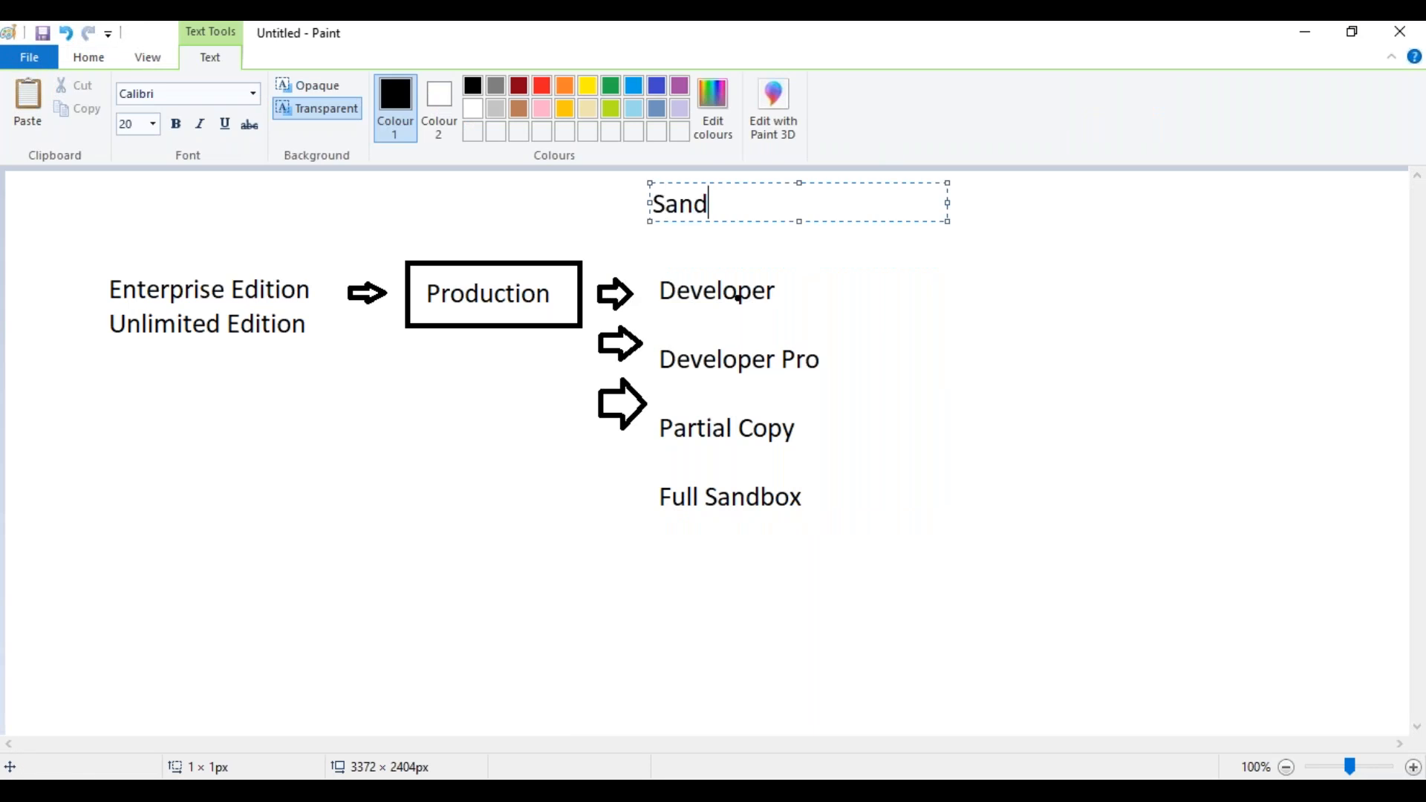
{"action": "type", "text": "boxe"}
{"action": "key", "text": "BackSpace"}
{"action": "type", "text": "Types"}
{"action": "left_click", "coordinate": [944, 373]}
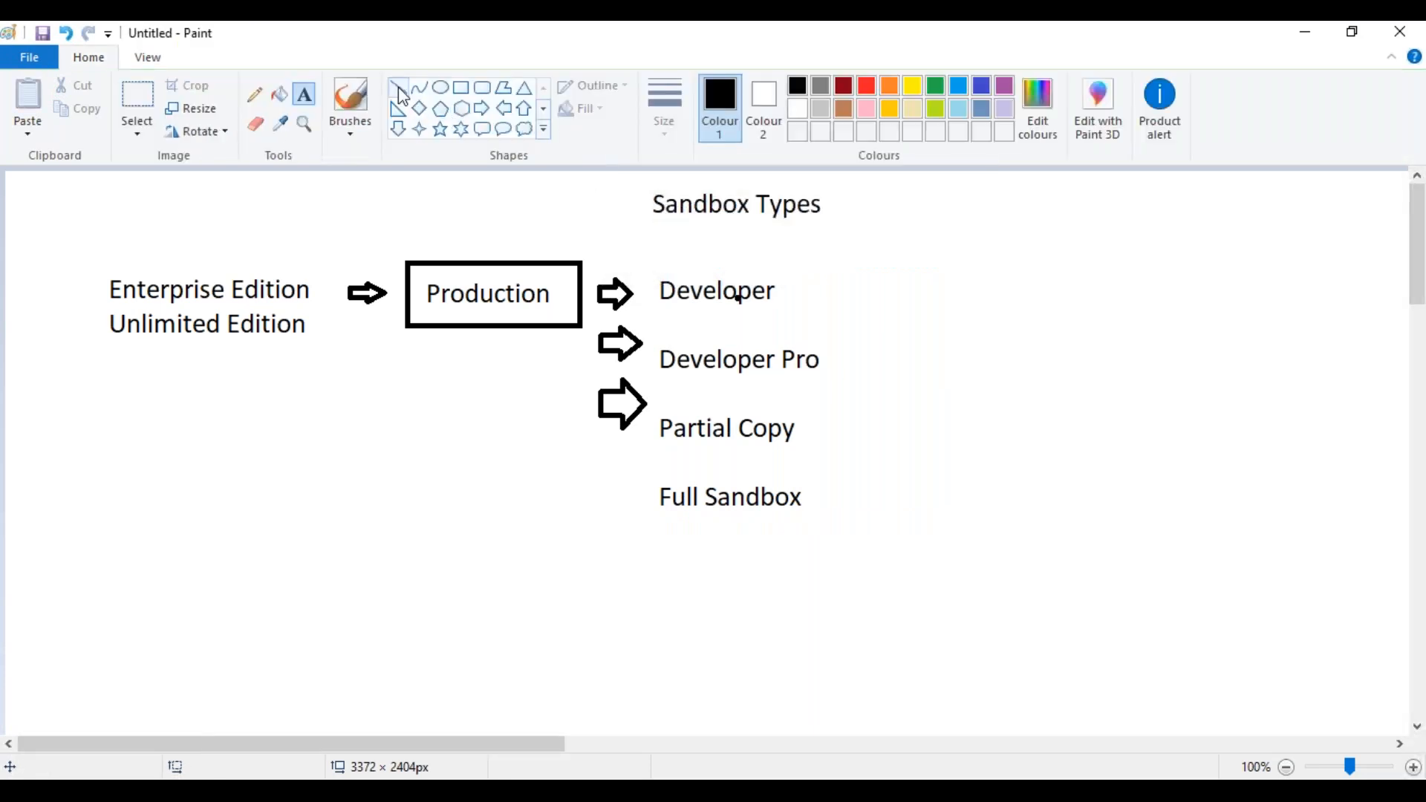
Underline the "Sandbox Types" heading with a straight horizontal line.
{"action": "left_click", "coordinate": [398, 88]}
{"action": "mouse_move", "coordinate": [644, 228]}
{"action": "left_mouse_down"}
{"action": "mouse_move", "coordinate": [943, 228]}
{"action": "mouse_move", "coordinate": [833, 236]}
{"action": "left_mouse_up"}
{"action": "left_click", "coordinate": [995, 340]}
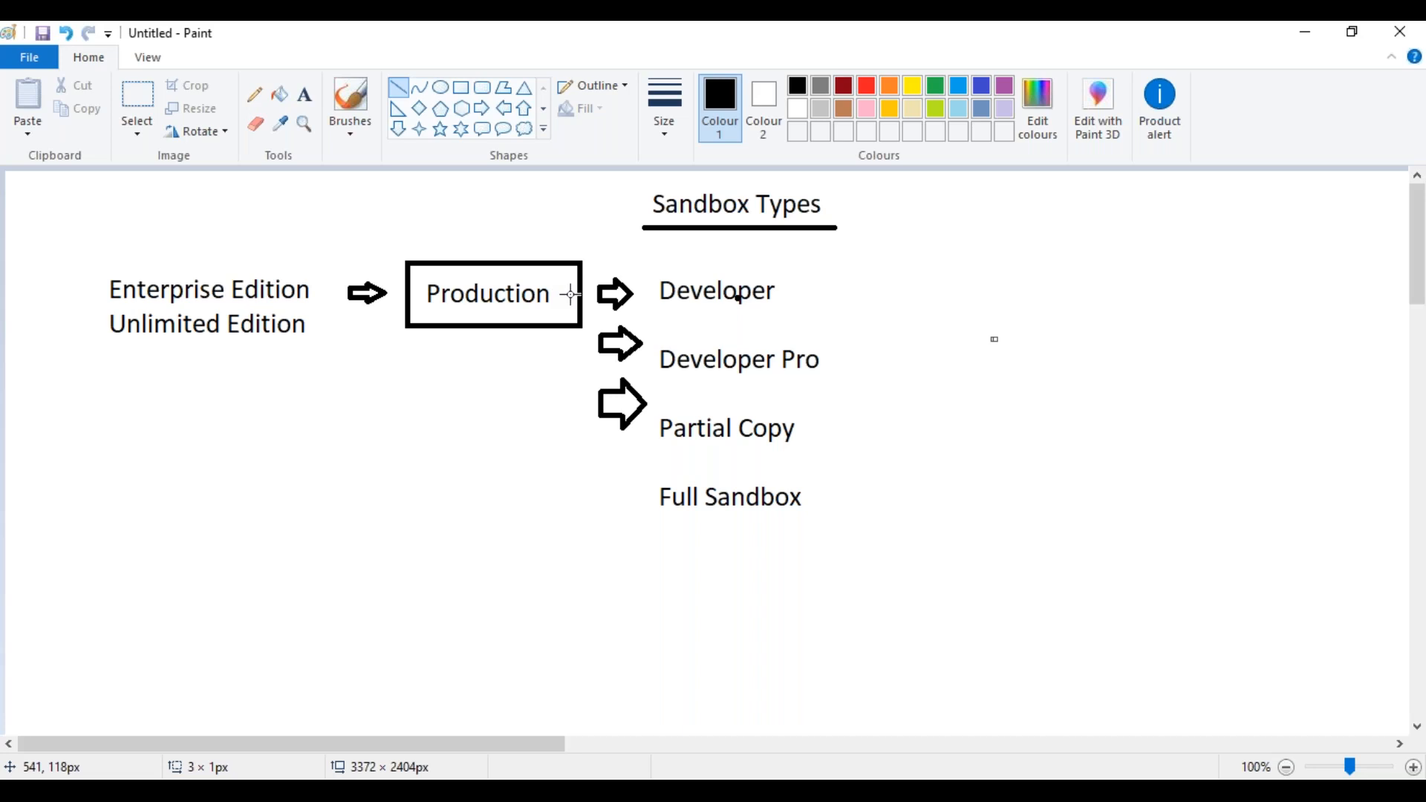
Switch between the sandbox and production Salesforce browser windows to compare their Secret Keyword Trigger change set pages and headers.
{"action": "mouse_move", "coordinate": [502, 791]}
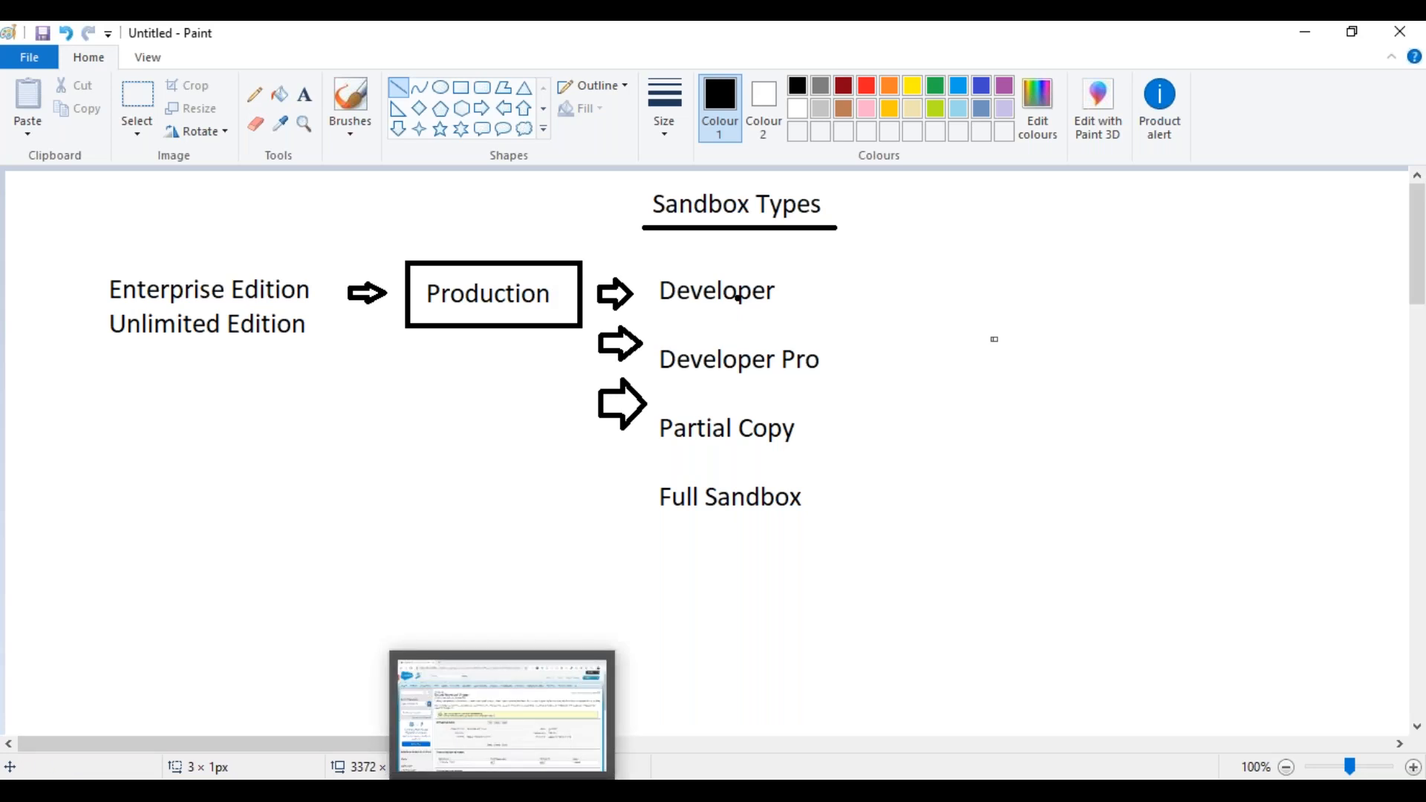
{"action": "left_click", "coordinate": [502, 791]}
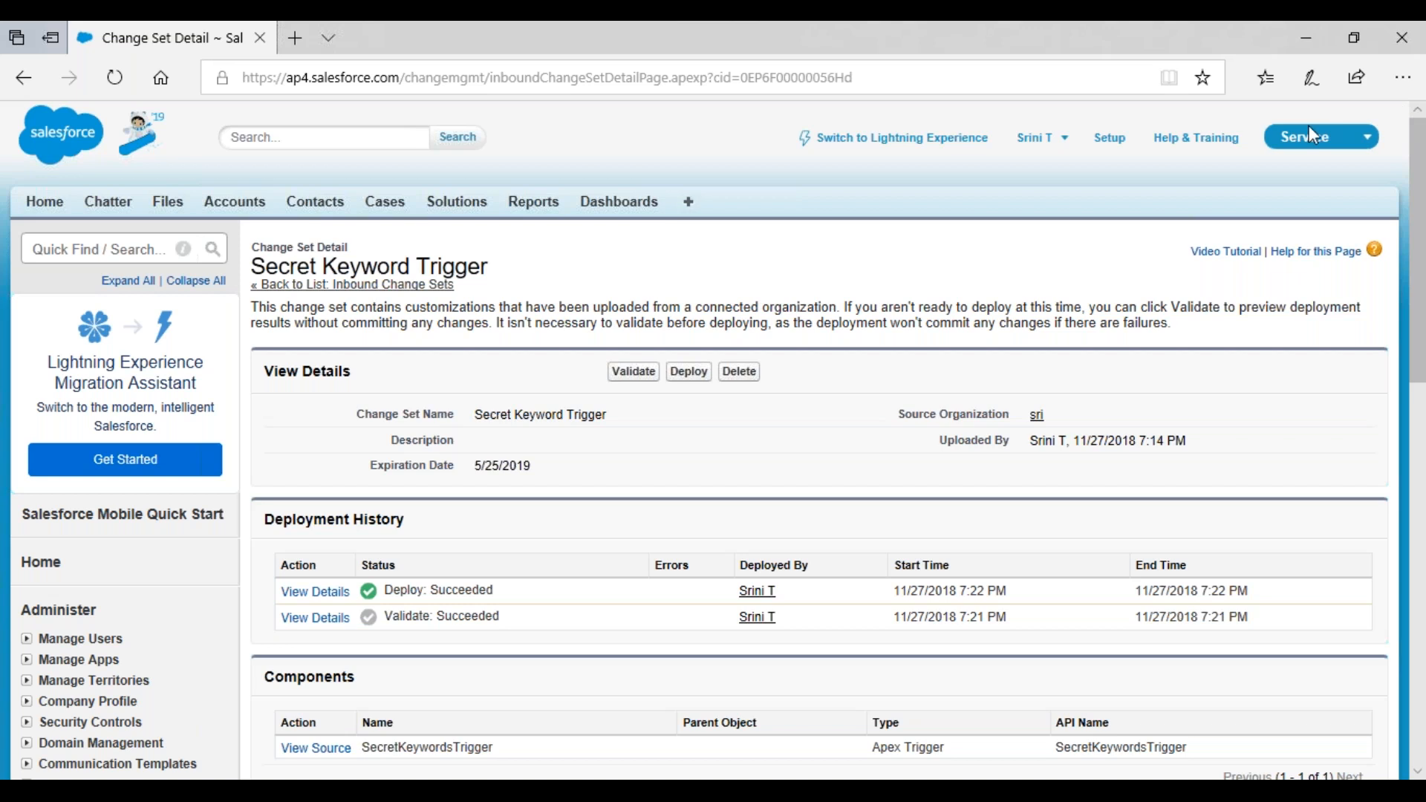
{"action": "mouse_move", "coordinate": [503, 791]}
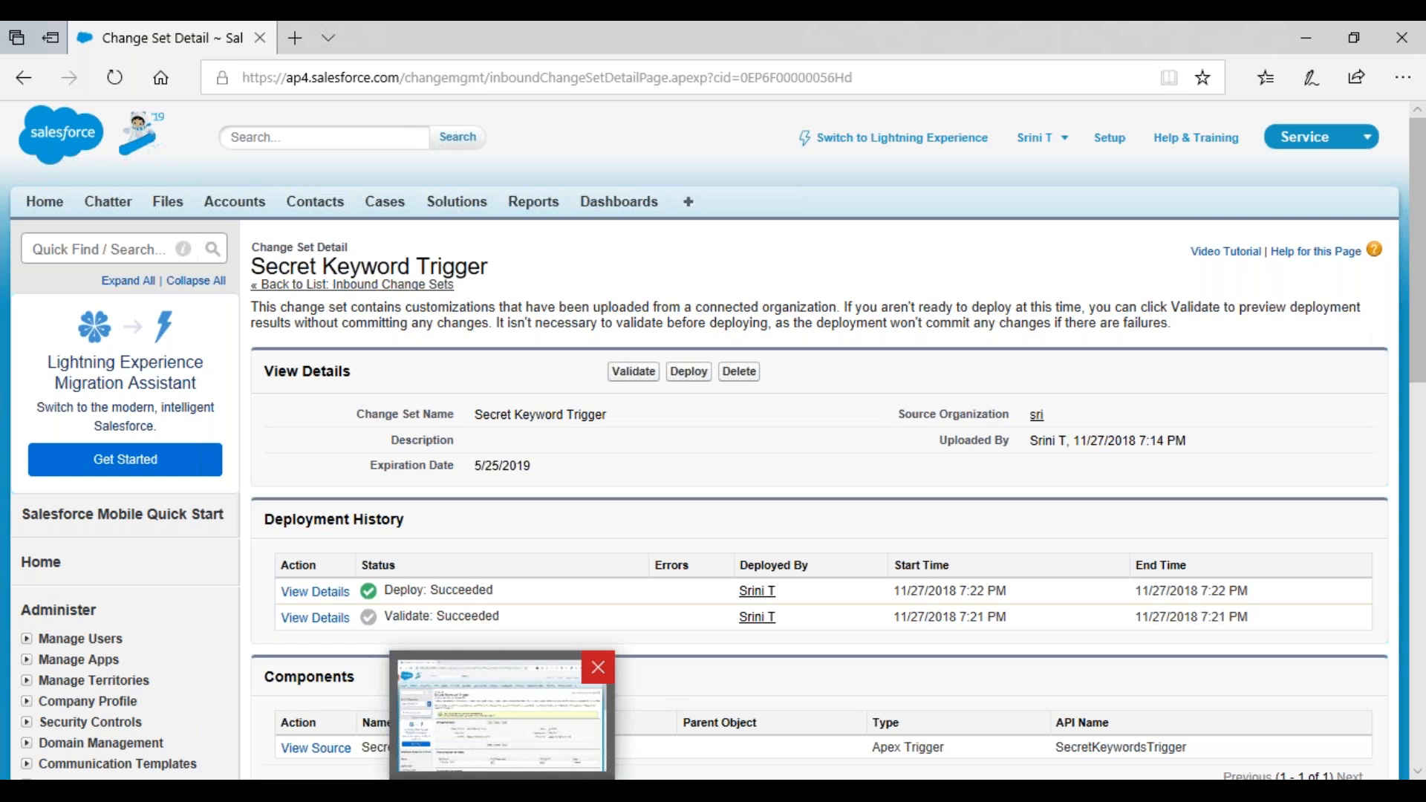
{"action": "left_click", "coordinate": [500, 715]}
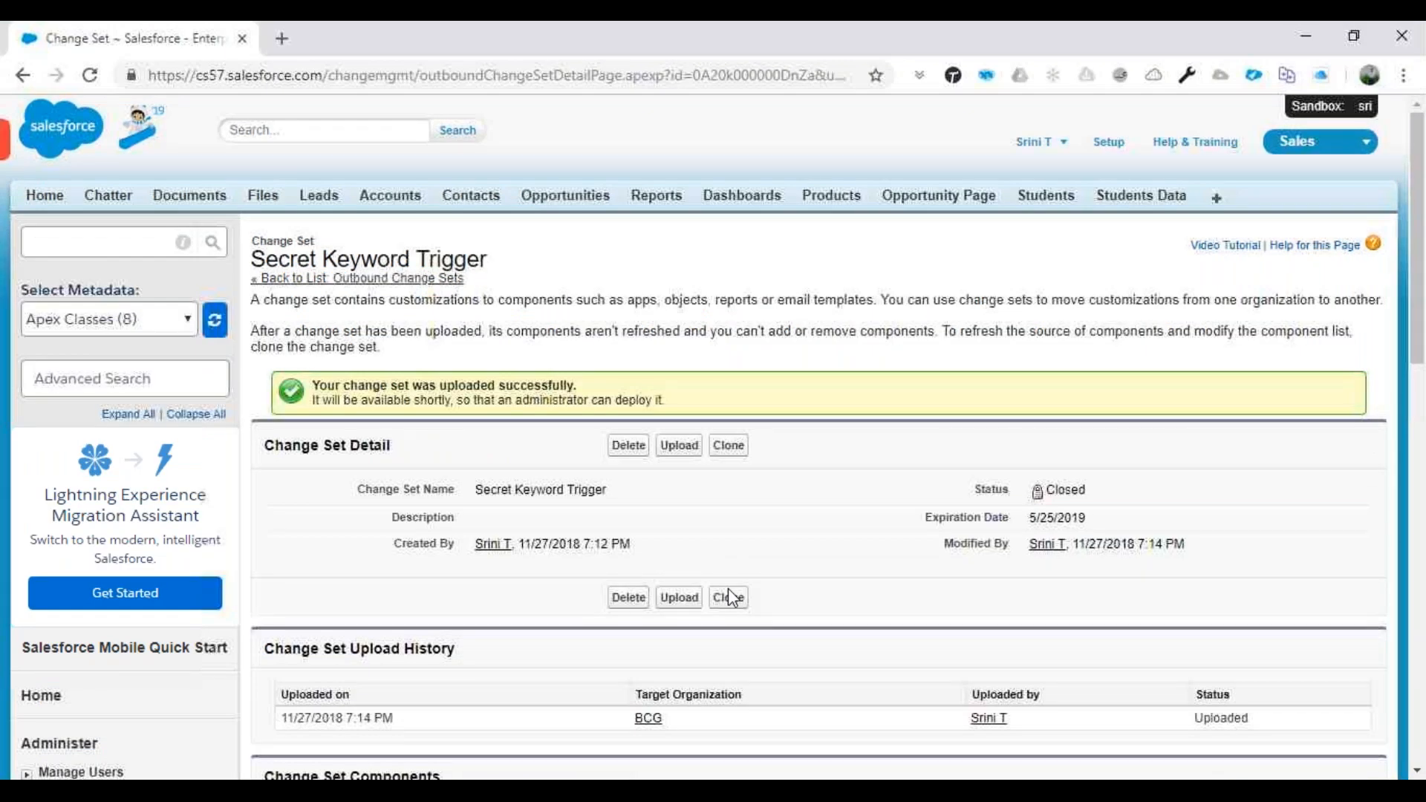
{"action": "mouse_move", "coordinate": [582, 791]}
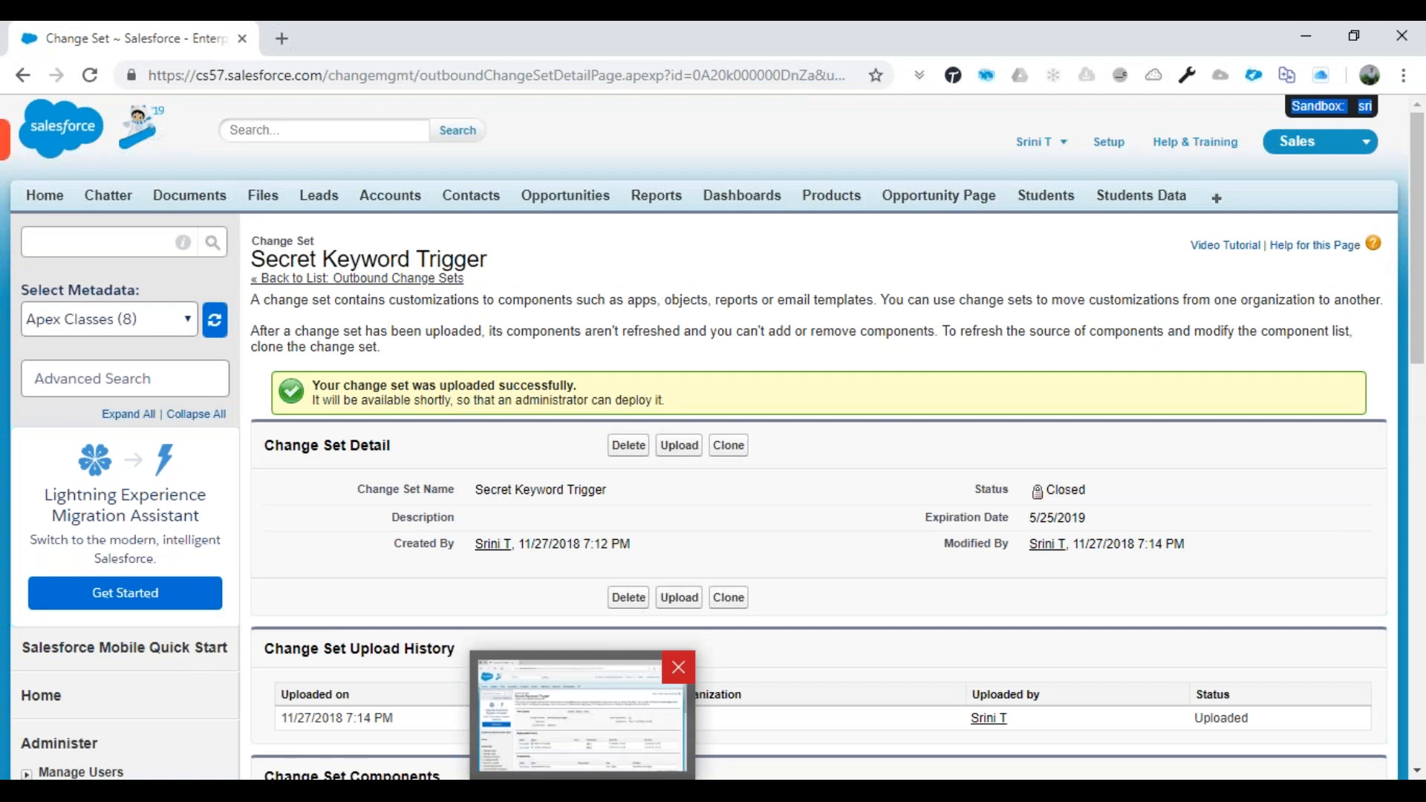
{"action": "left_click", "coordinate": [582, 724]}
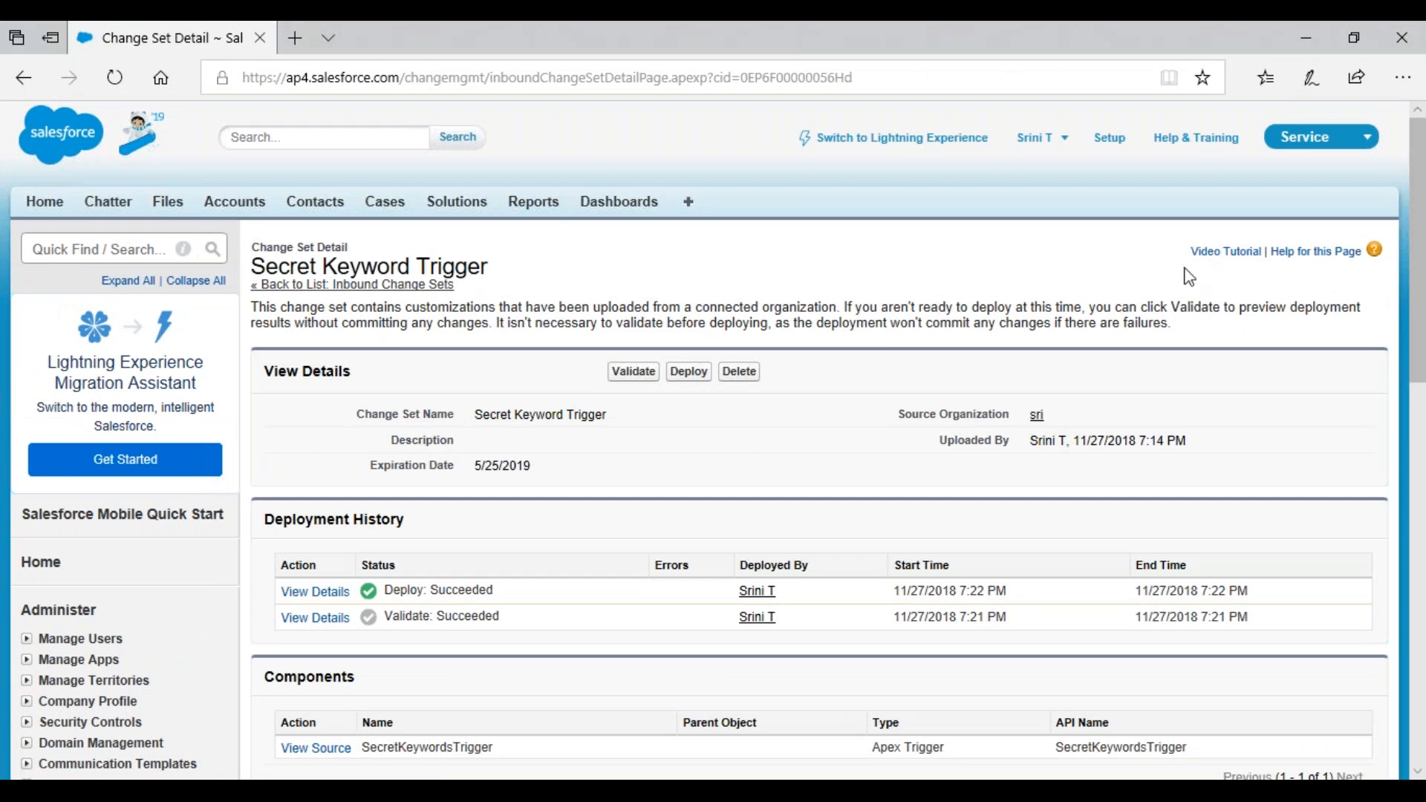
{"action": "mouse_move", "coordinate": [502, 791]}
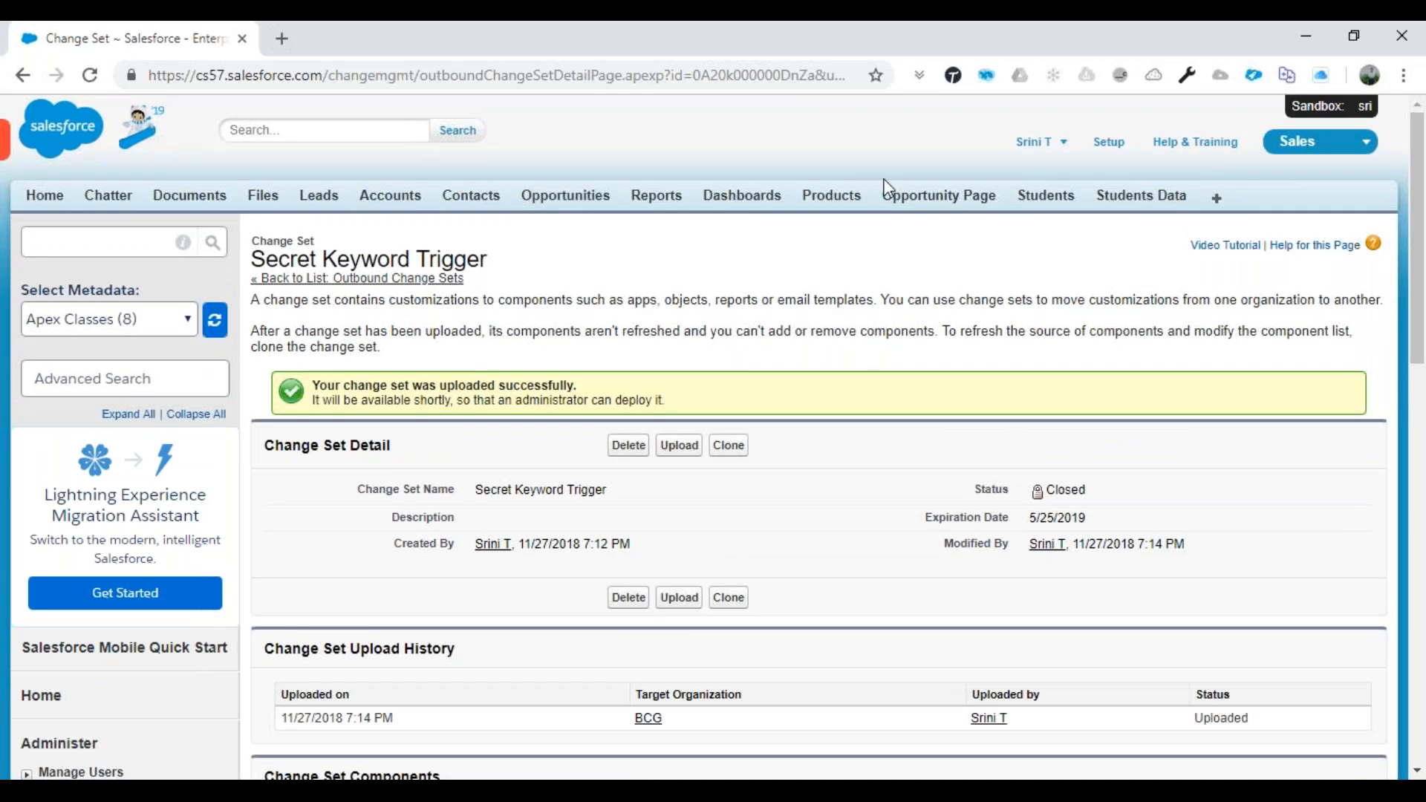
{"action": "left_click", "coordinate": [1041, 141]}
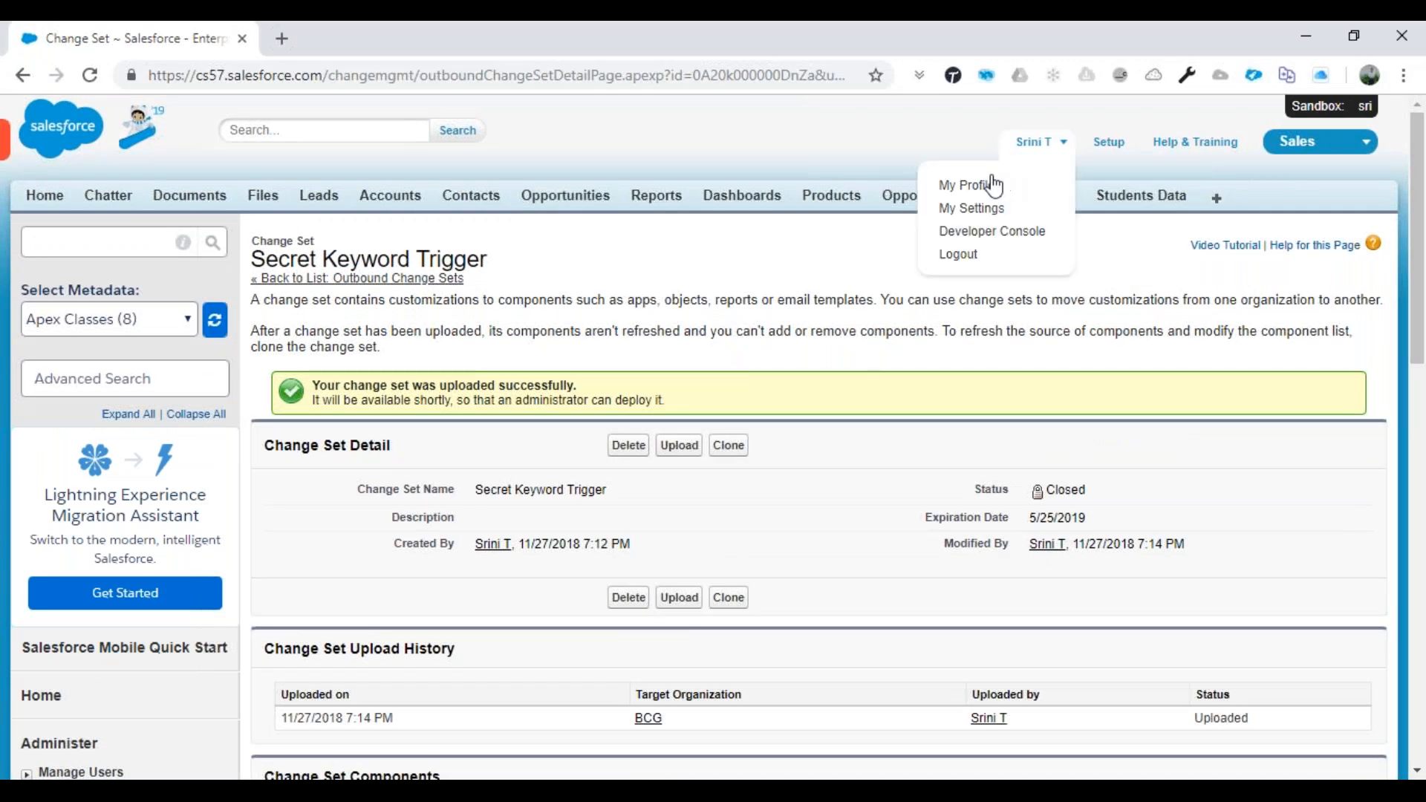
{"action": "left_click", "coordinate": [1059, 143]}
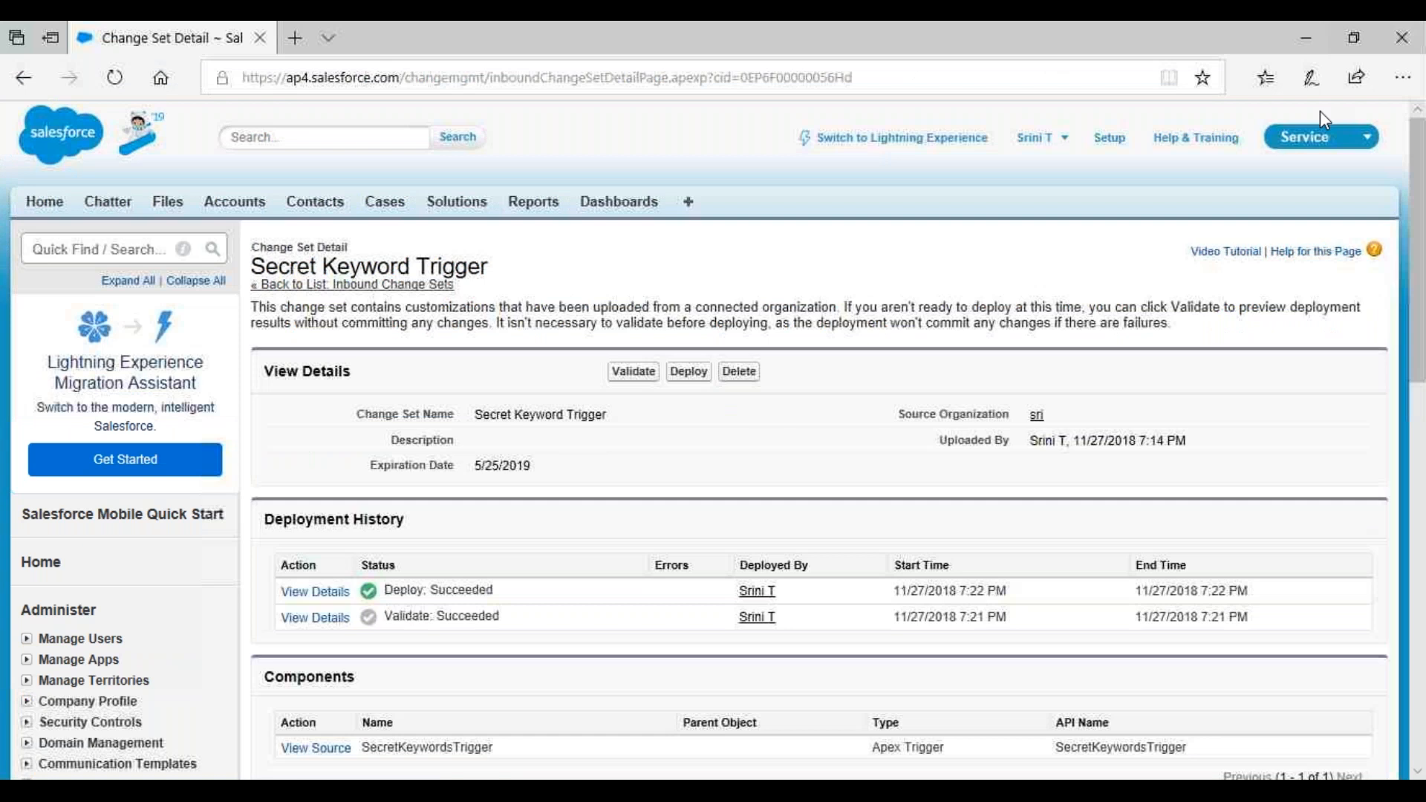
Return to the Paint diagram and draw a down-pointing block arrow below the "Production" box.
{"action": "mouse_move", "coordinate": [871, 792]}
{"action": "left_click", "coordinate": [871, 717]}
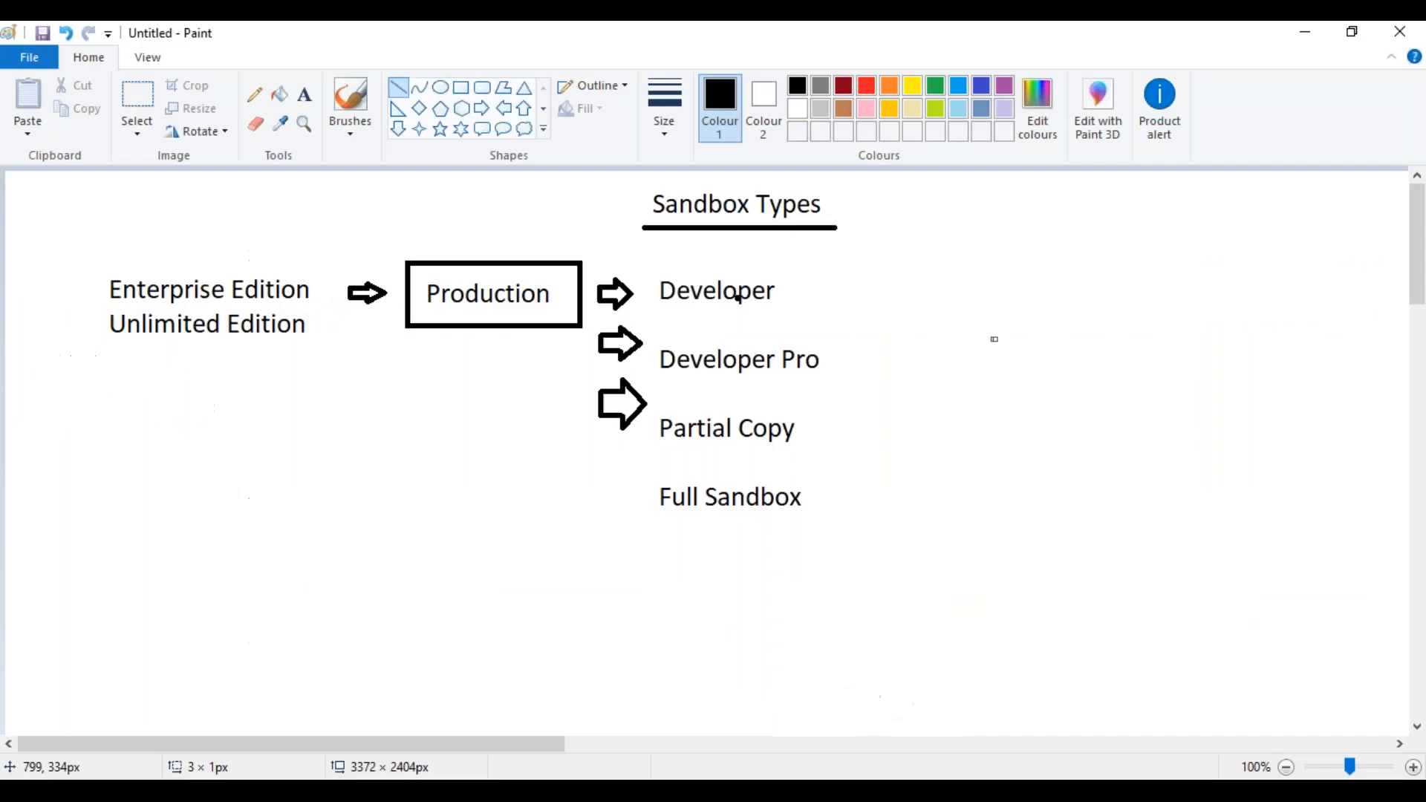
{"action": "left_click", "coordinate": [399, 129]}
{"action": "left_click_drag", "start_coordinate": [457, 541], "coordinate": [507, 596]}
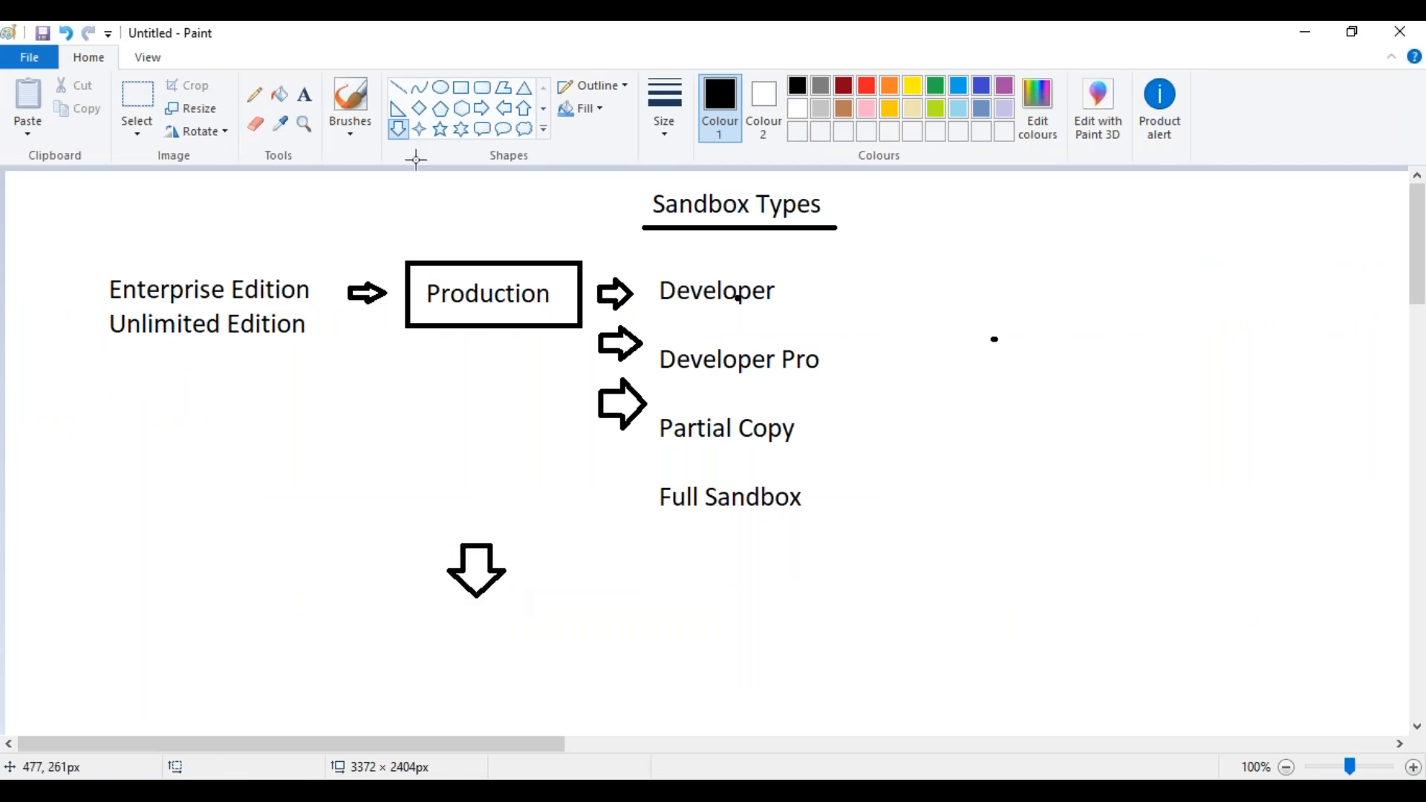
Add the text "login.salesforce.com" with "Username/Pwd" on the line below, under the production arrow.
{"action": "left_click", "coordinate": [304, 94]}
{"action": "left_click", "coordinate": [393, 627]}
{"action": "type", "text": "login"}
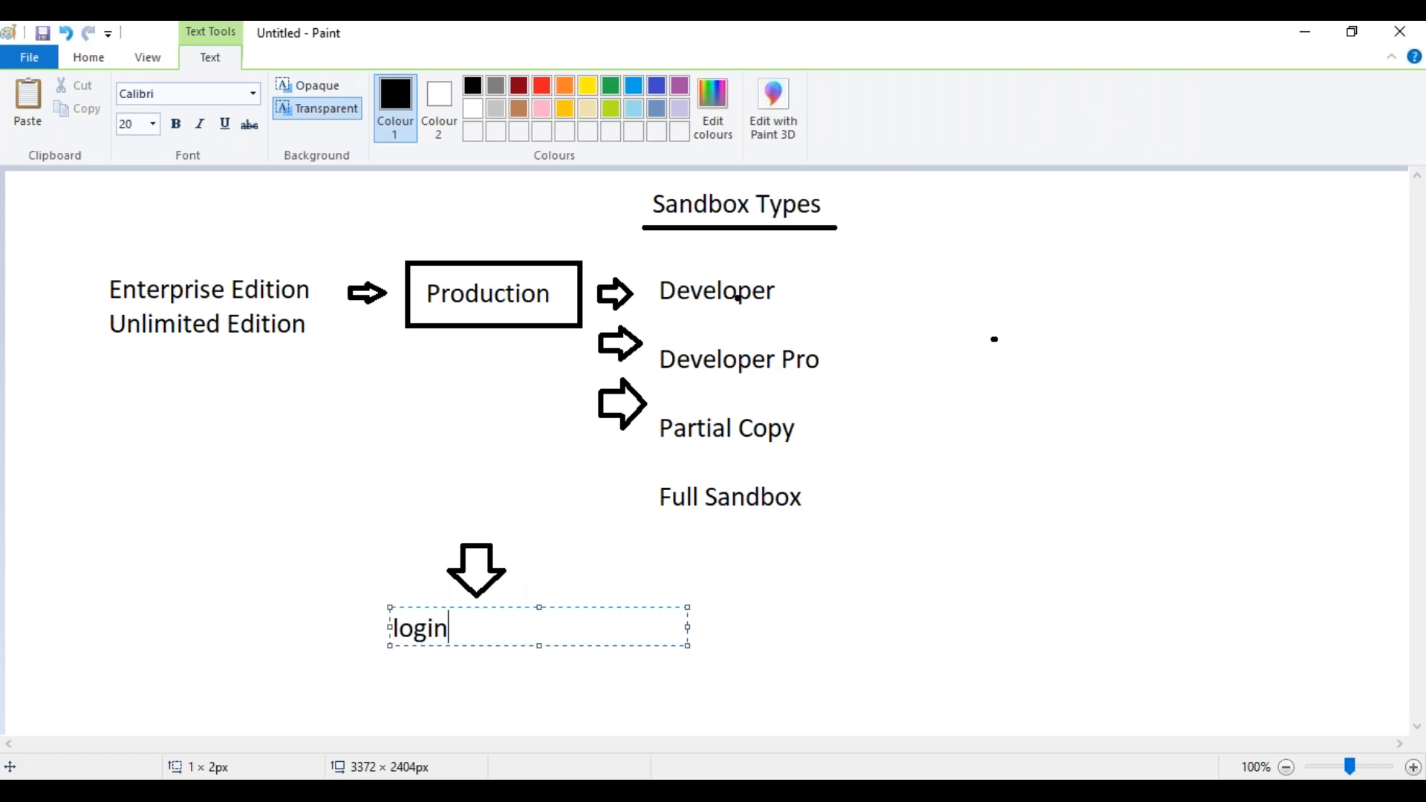
{"action": "type", "text": ".salesforce.c"}
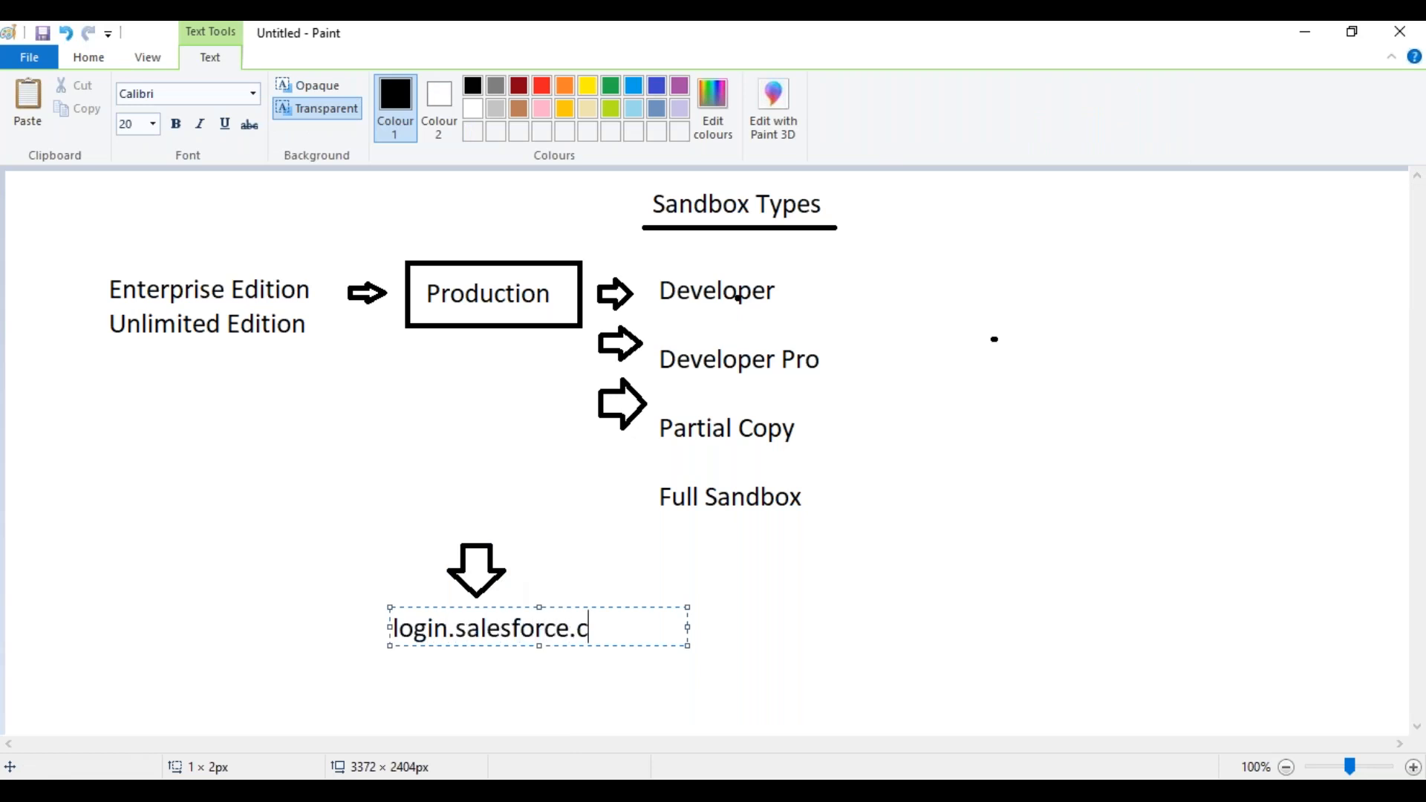
{"action": "type", "text": "om"}
{"action": "key", "text": "Return"}
{"action": "type", "text": "Us"}
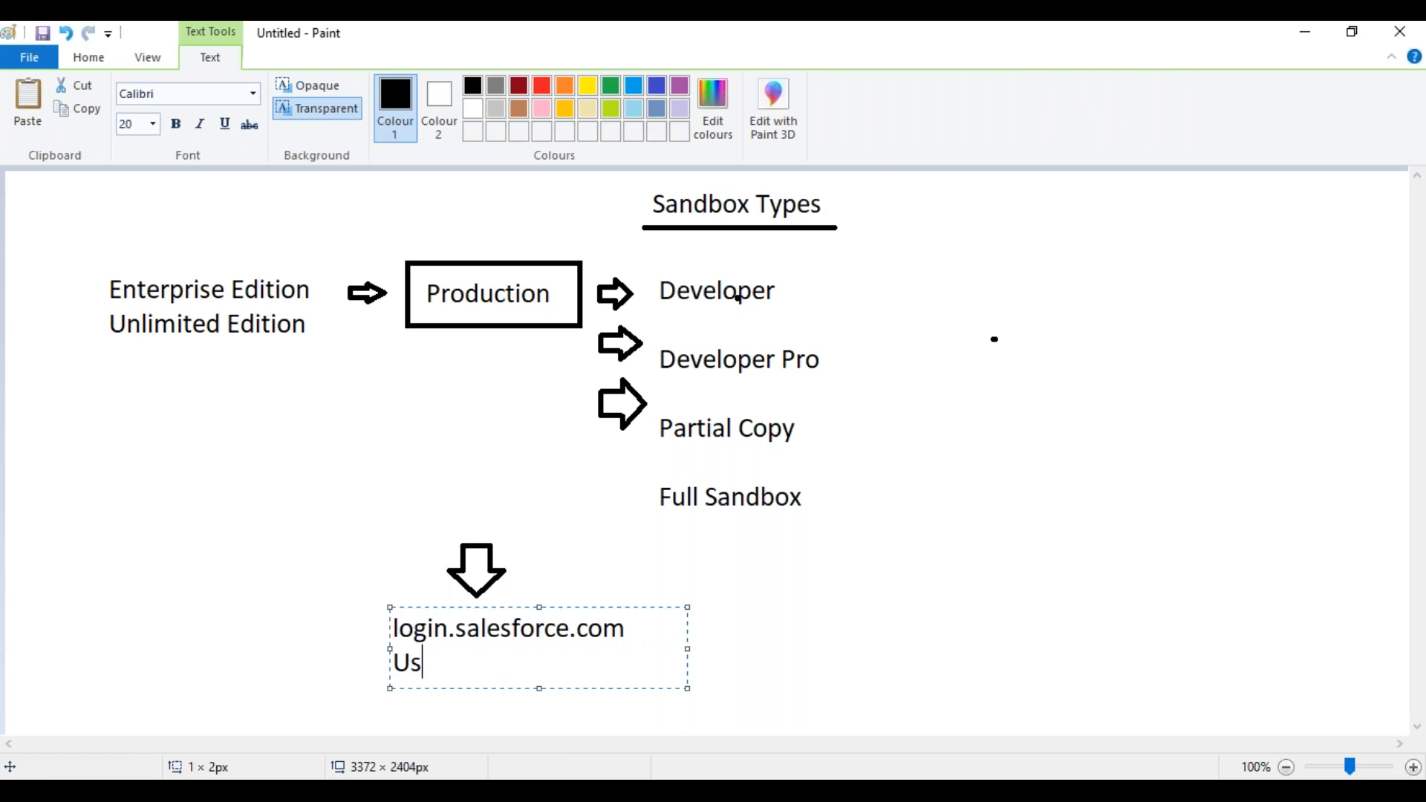
{"action": "type", "text": "ername"}
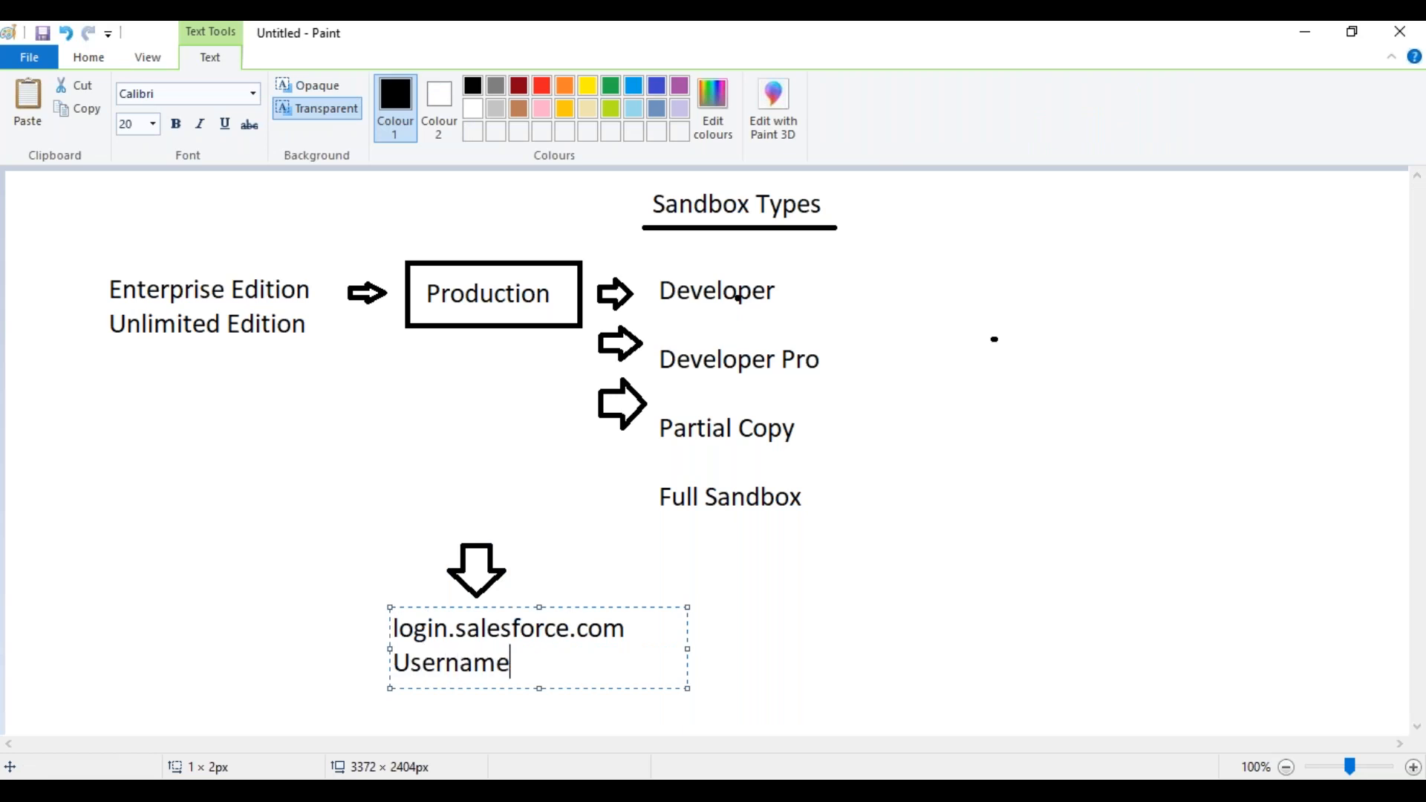
{"action": "type", "text": "/Pwd"}
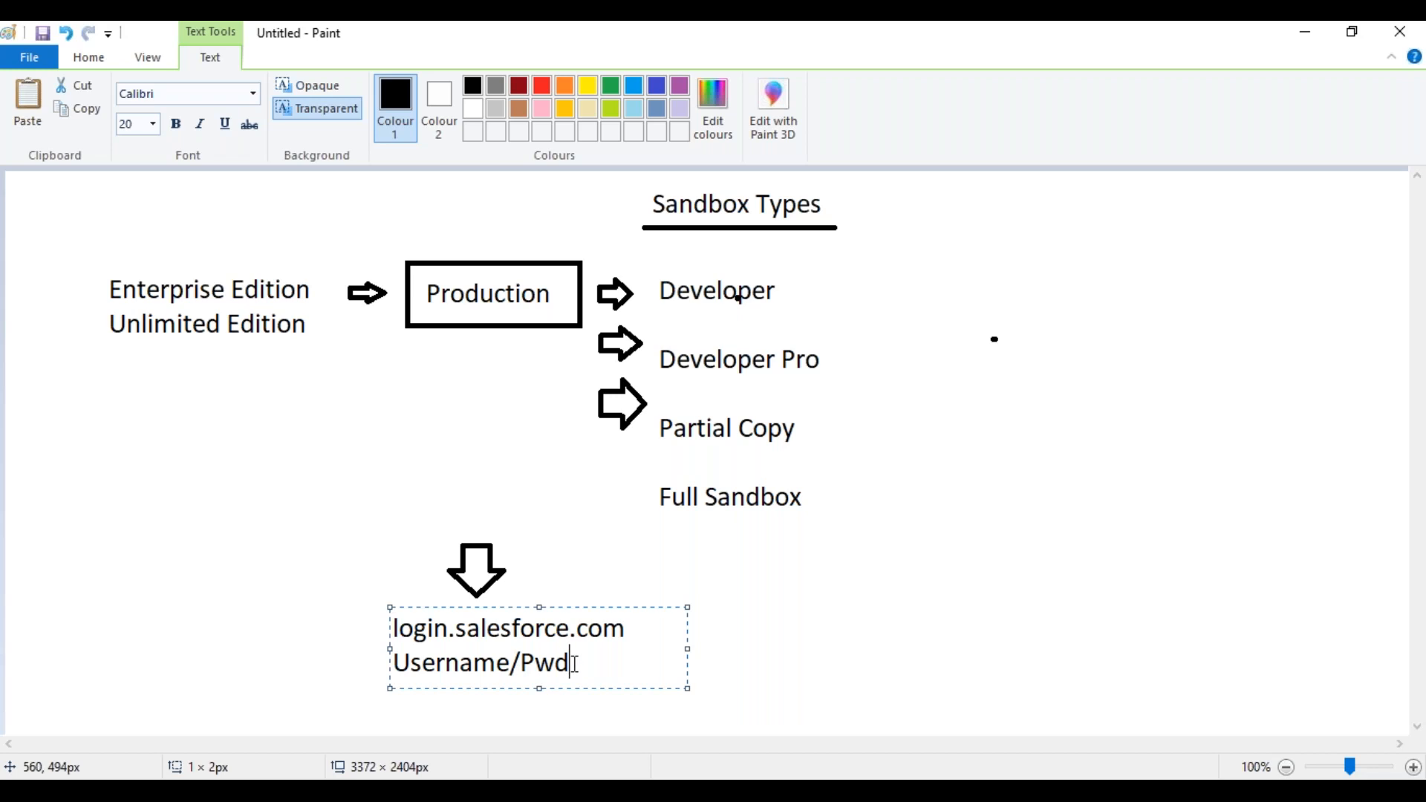
{"action": "left_click", "coordinate": [834, 638]}
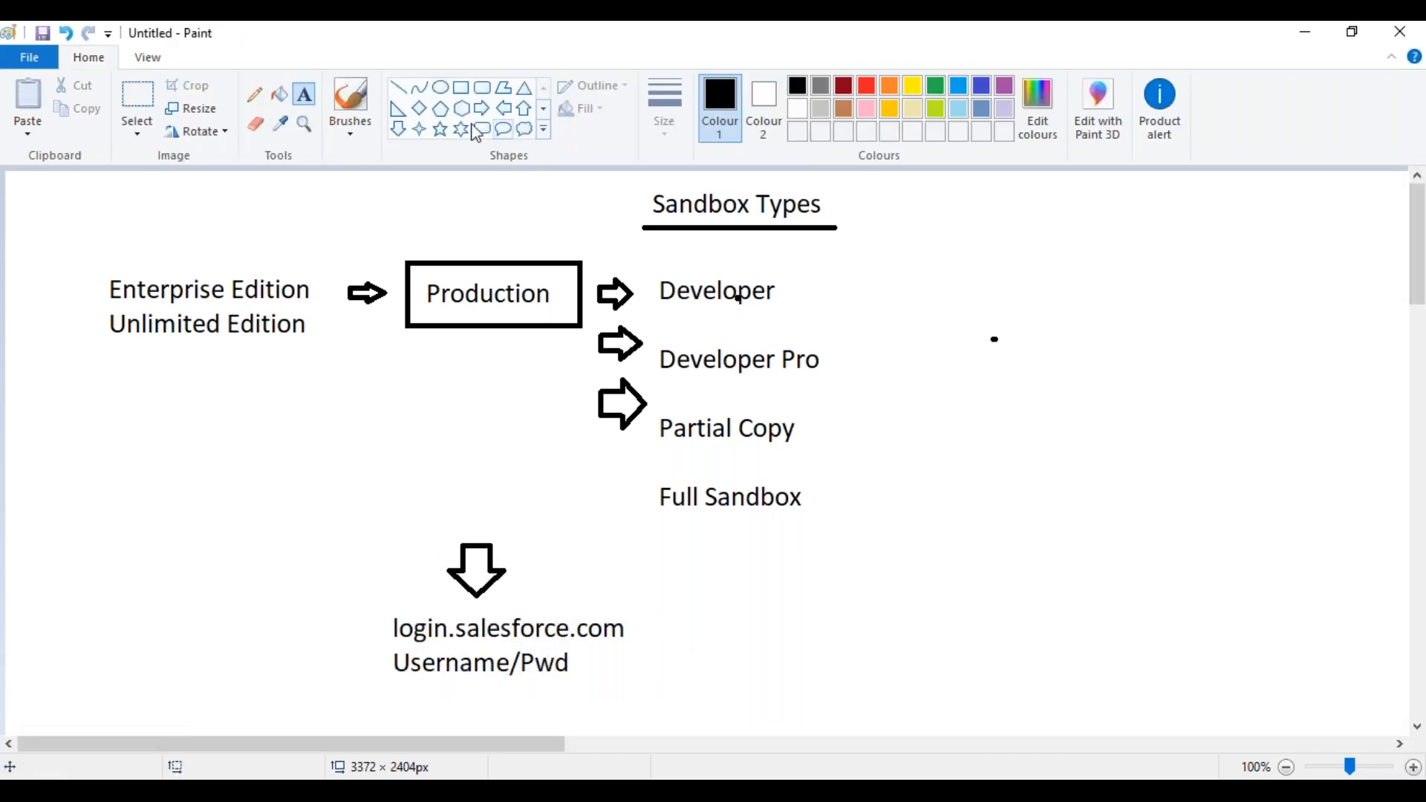
Draw a down-pointing arrow below "Full Sandbox" and add "test.salesforce.com" with "Username.sri/pwd" on the line beneath it.
{"action": "left_click", "coordinate": [398, 128]}
{"action": "left_click_drag", "start_coordinate": [776, 527], "coordinate": [829, 578]}
{"action": "left_click", "coordinate": [306, 97]}
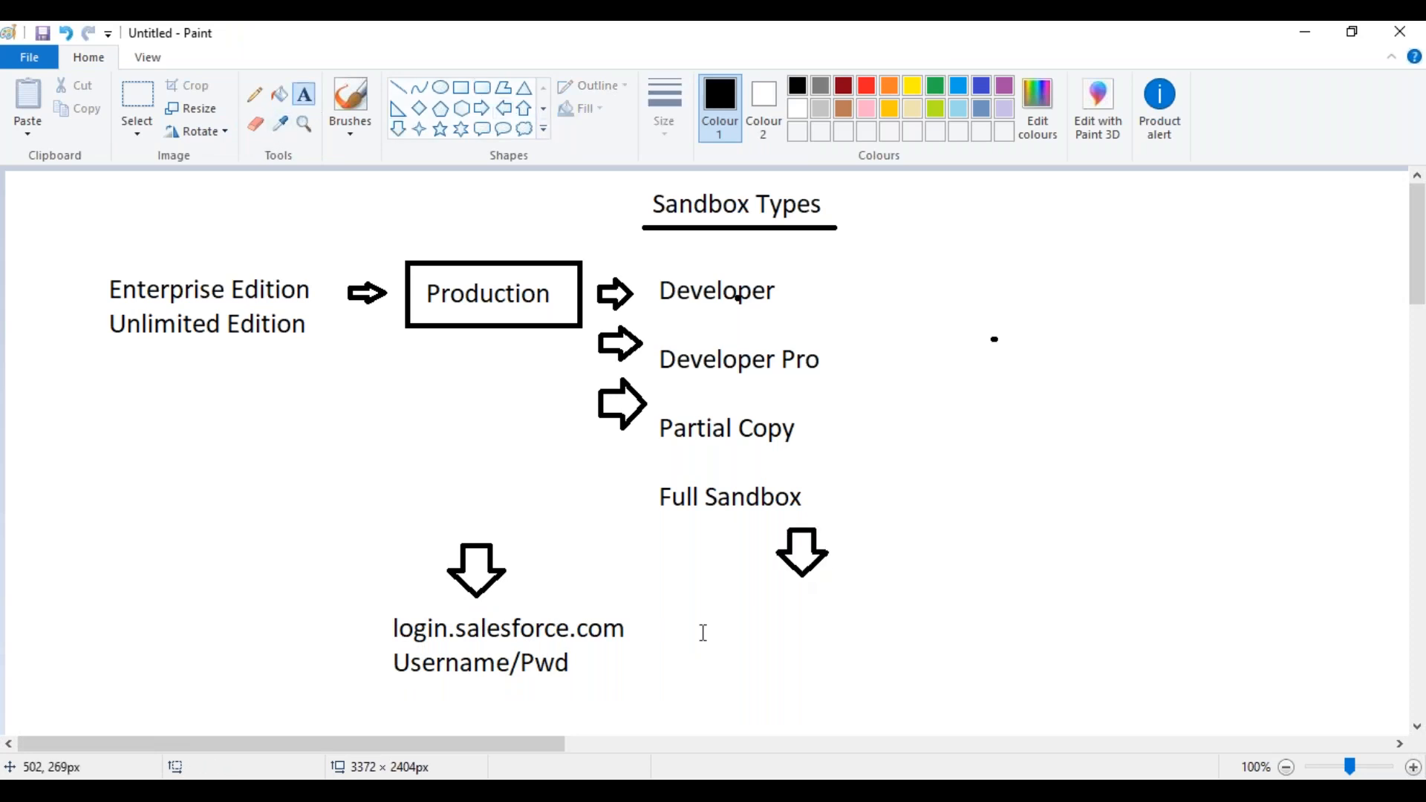
{"action": "left_click", "coordinate": [750, 591]}
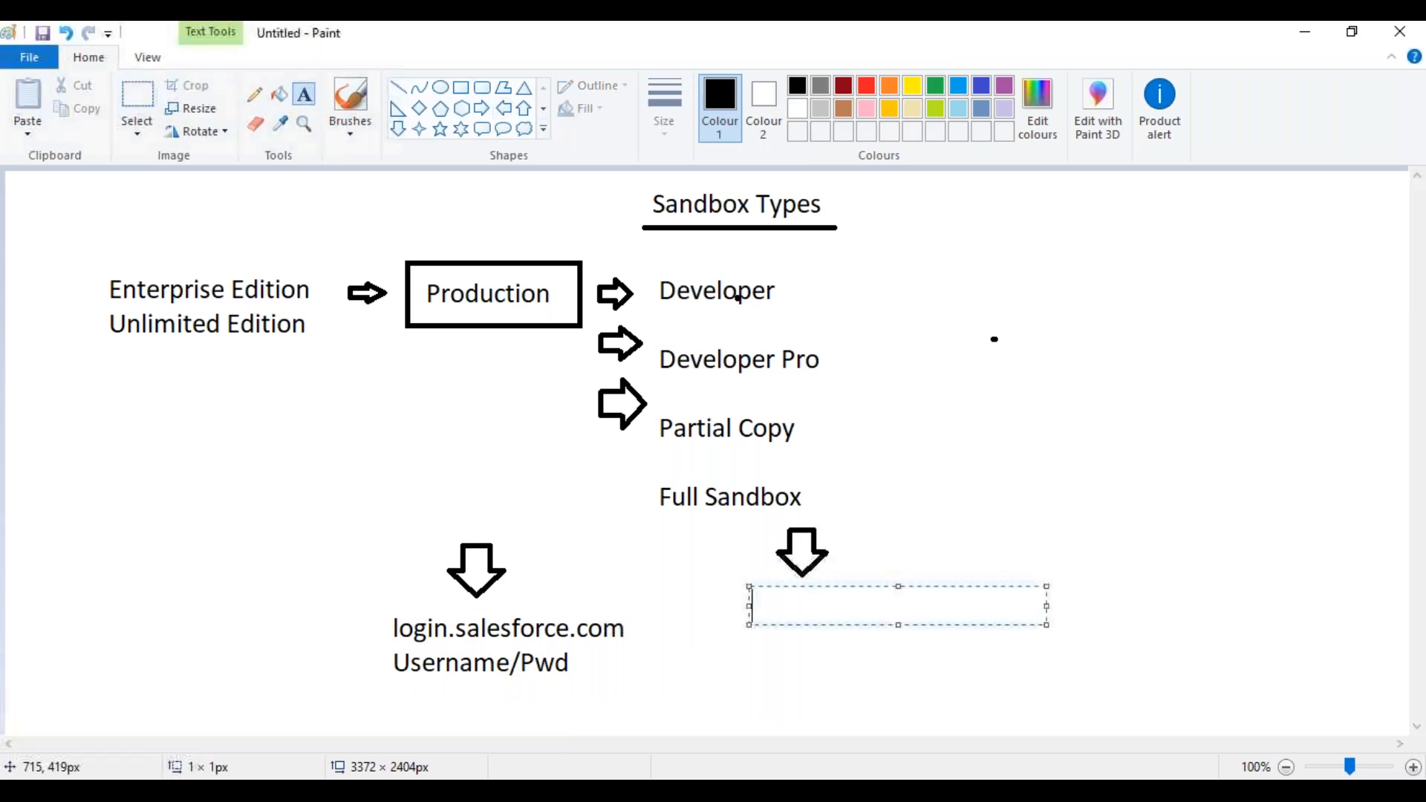
{"action": "type", "text": "test.sa"}
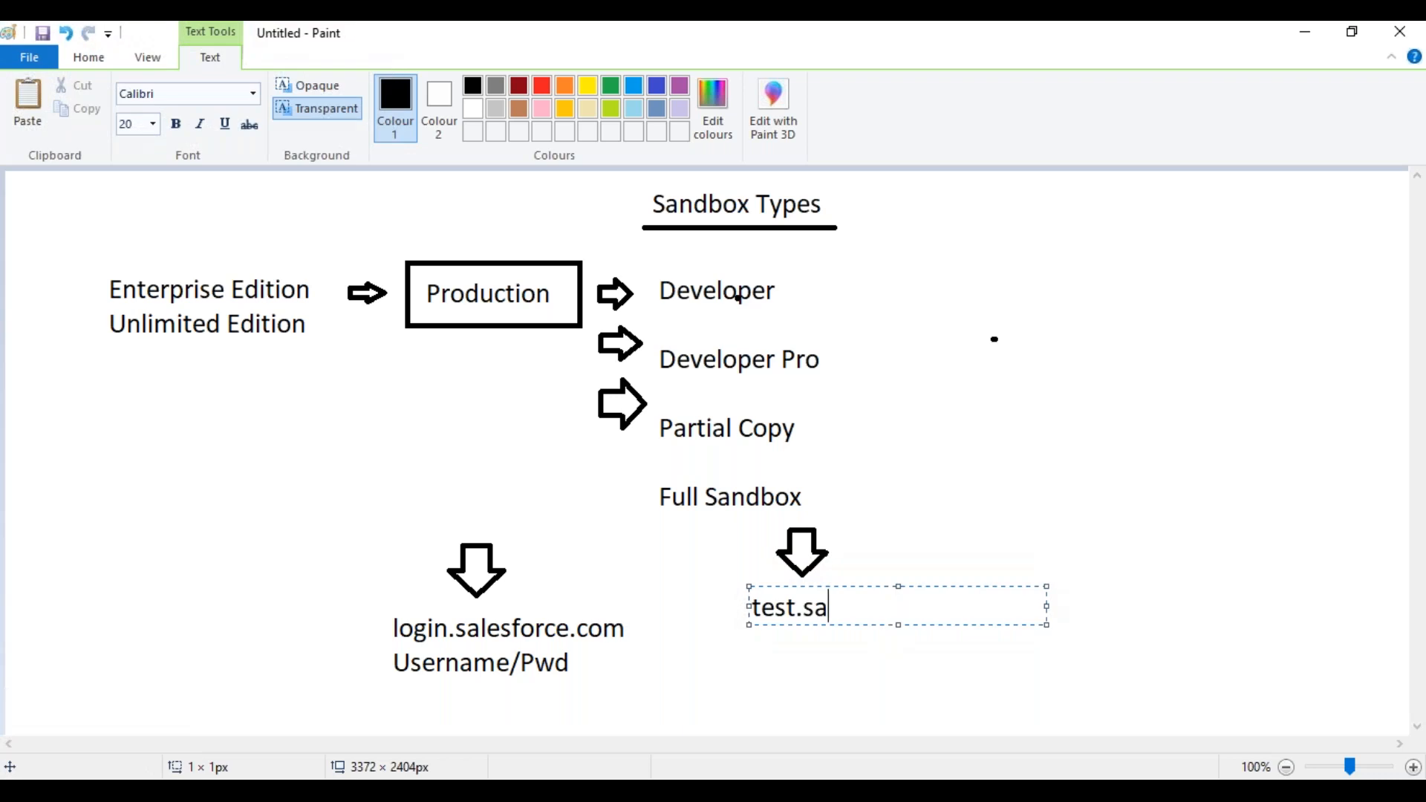
{"action": "type", "text": "lesforc"}
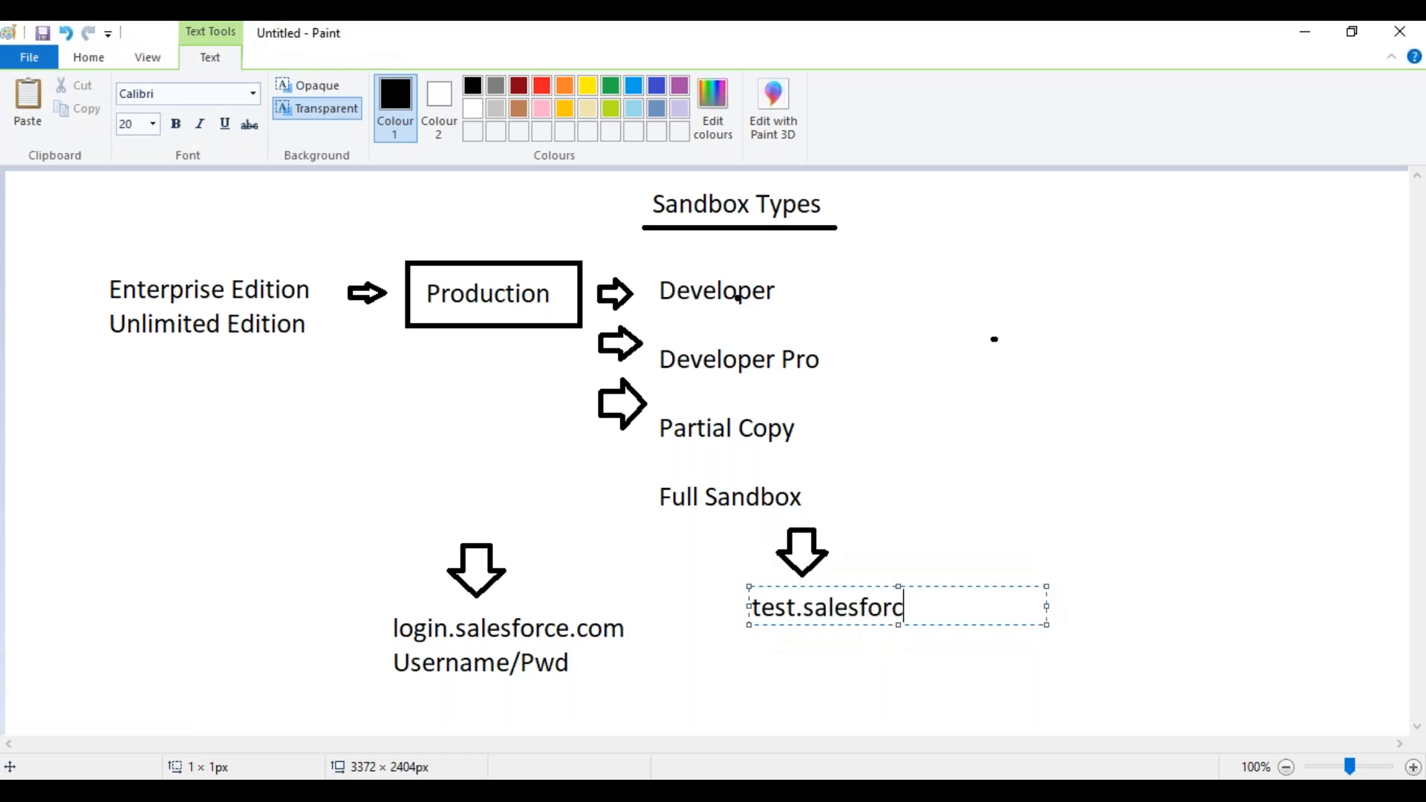
{"action": "type", "text": "e.com"}
{"action": "key", "text": "Return"}
{"action": "type", "text": "U"}
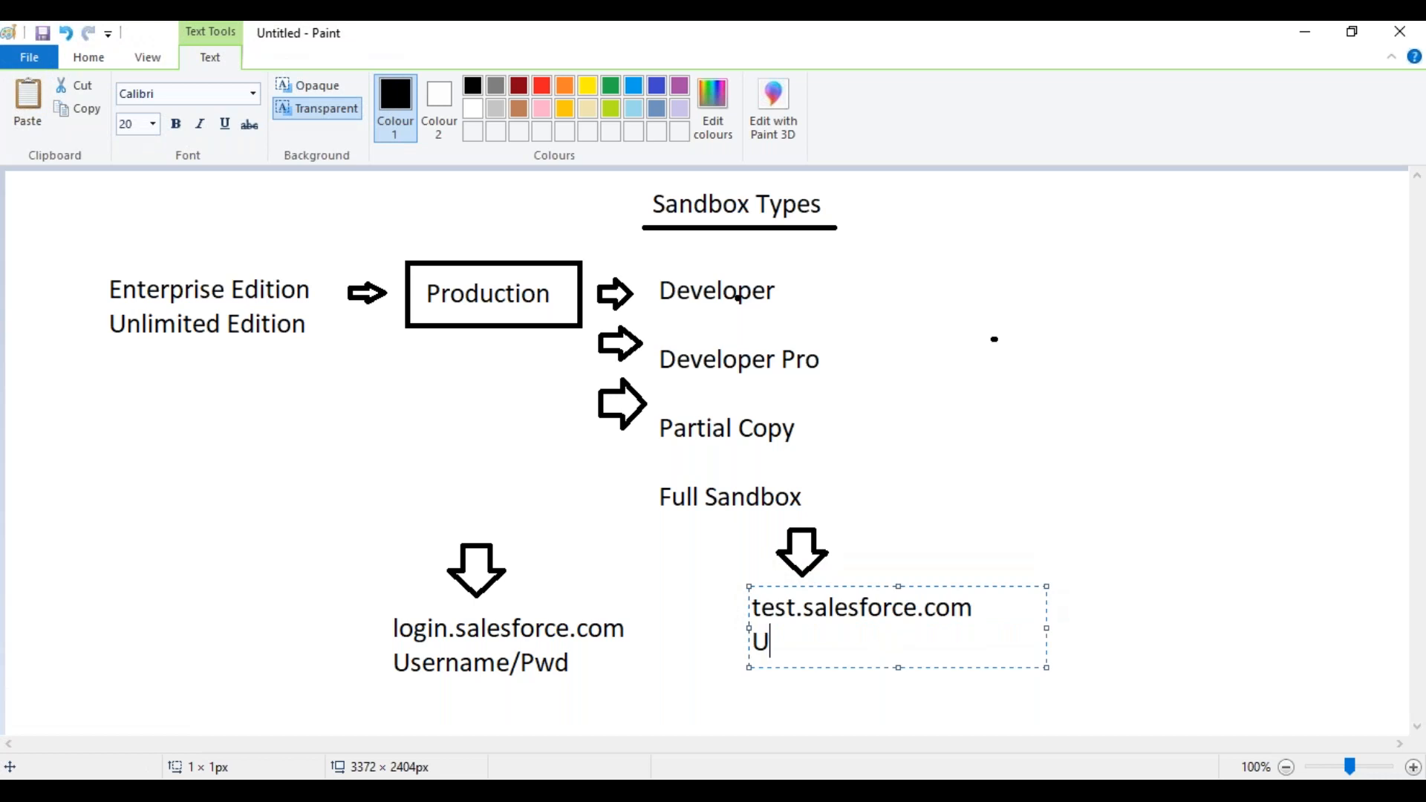
{"action": "type", "text": "sername."}
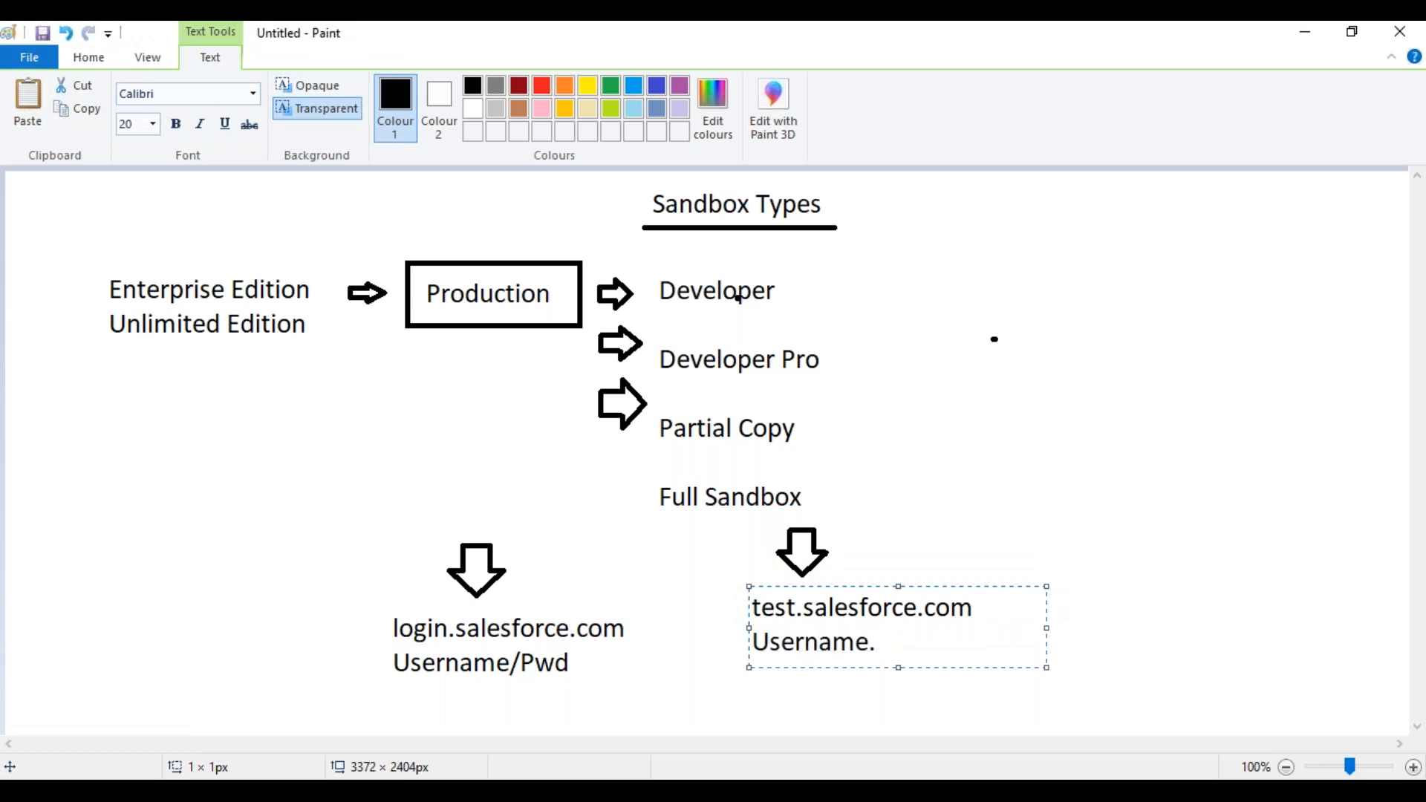
{"action": "type", "text": "sri/pwd"}
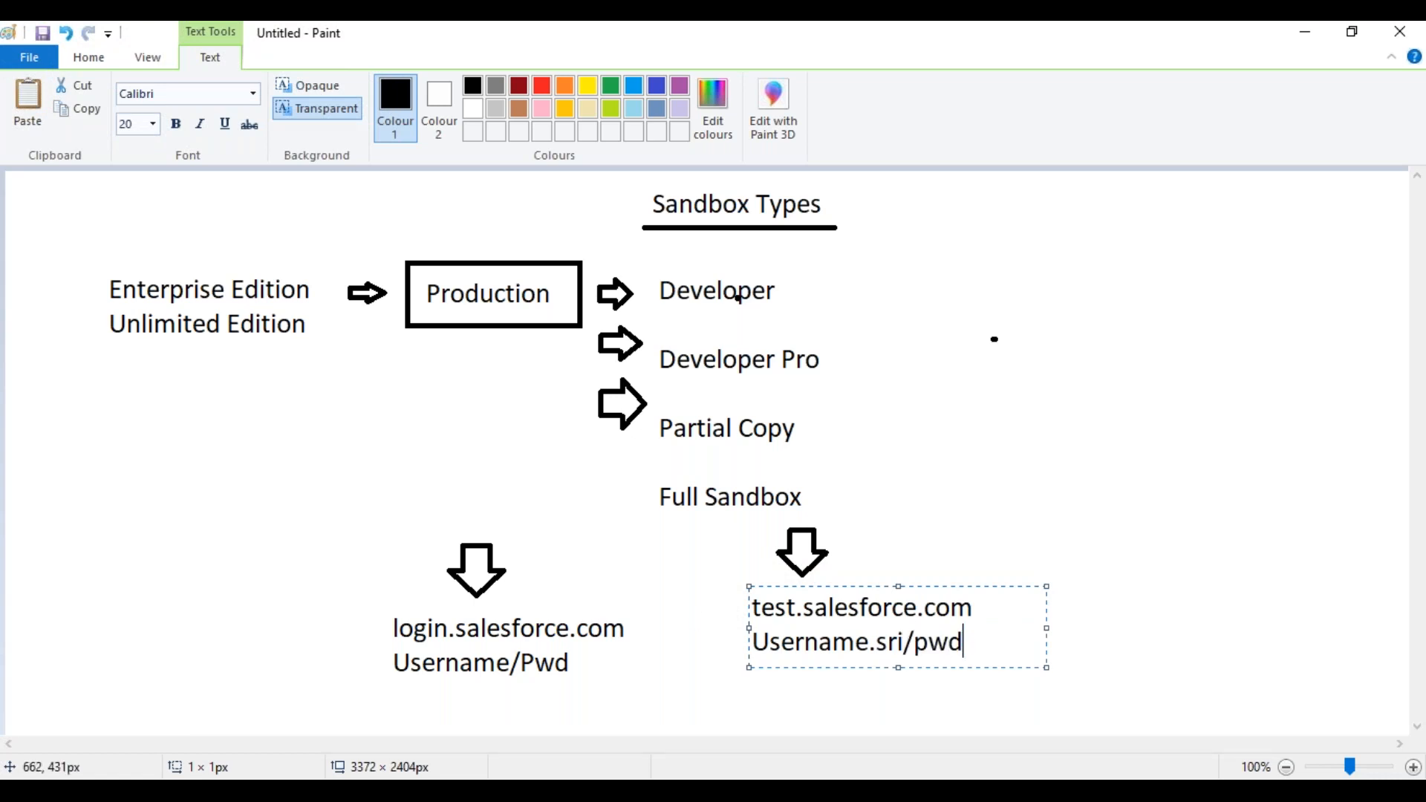
Recolour the word "sri" in "Username.sri/pwd" red and finish the text box under the sandbox arrow.
{"action": "double_click", "coordinate": [908, 646]}
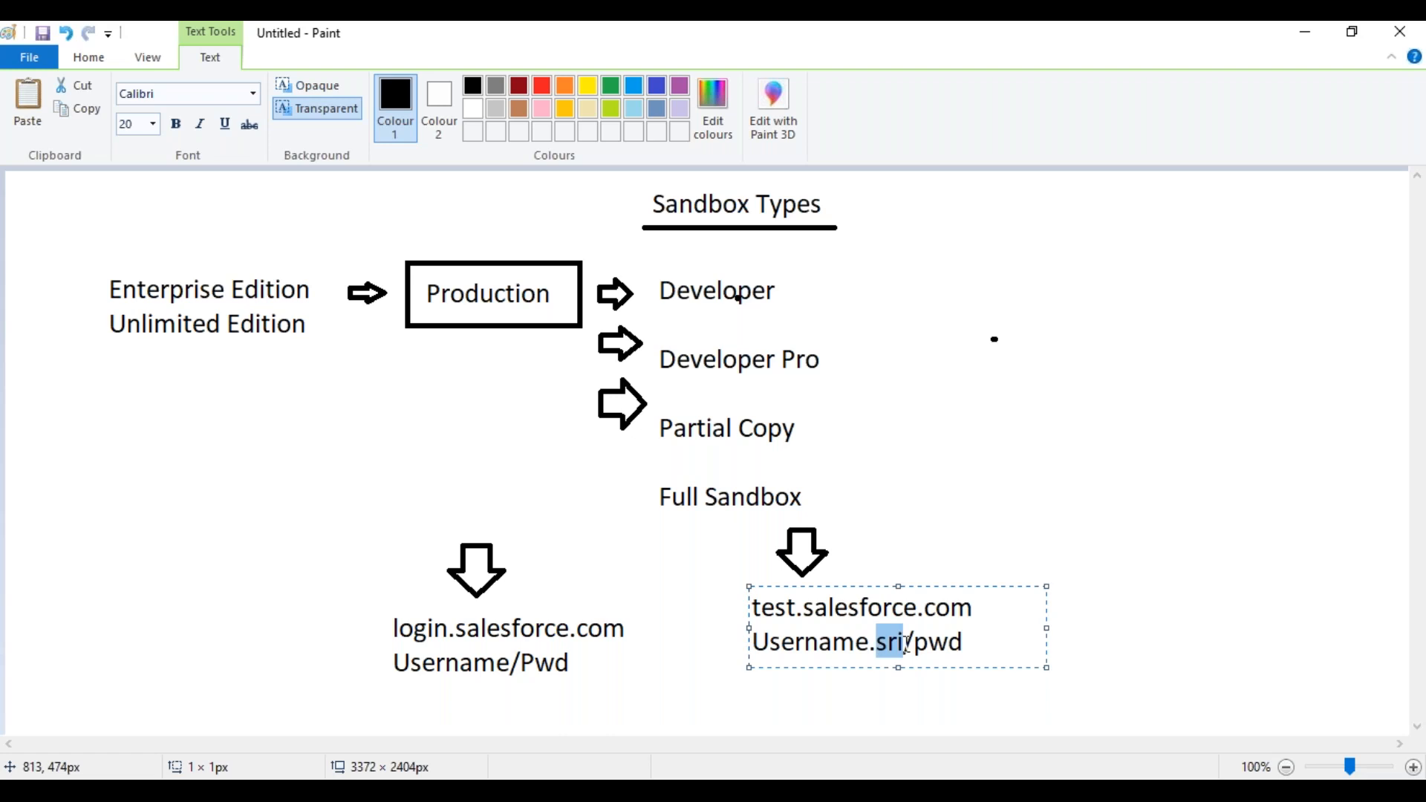
{"action": "left_click", "coordinate": [542, 87]}
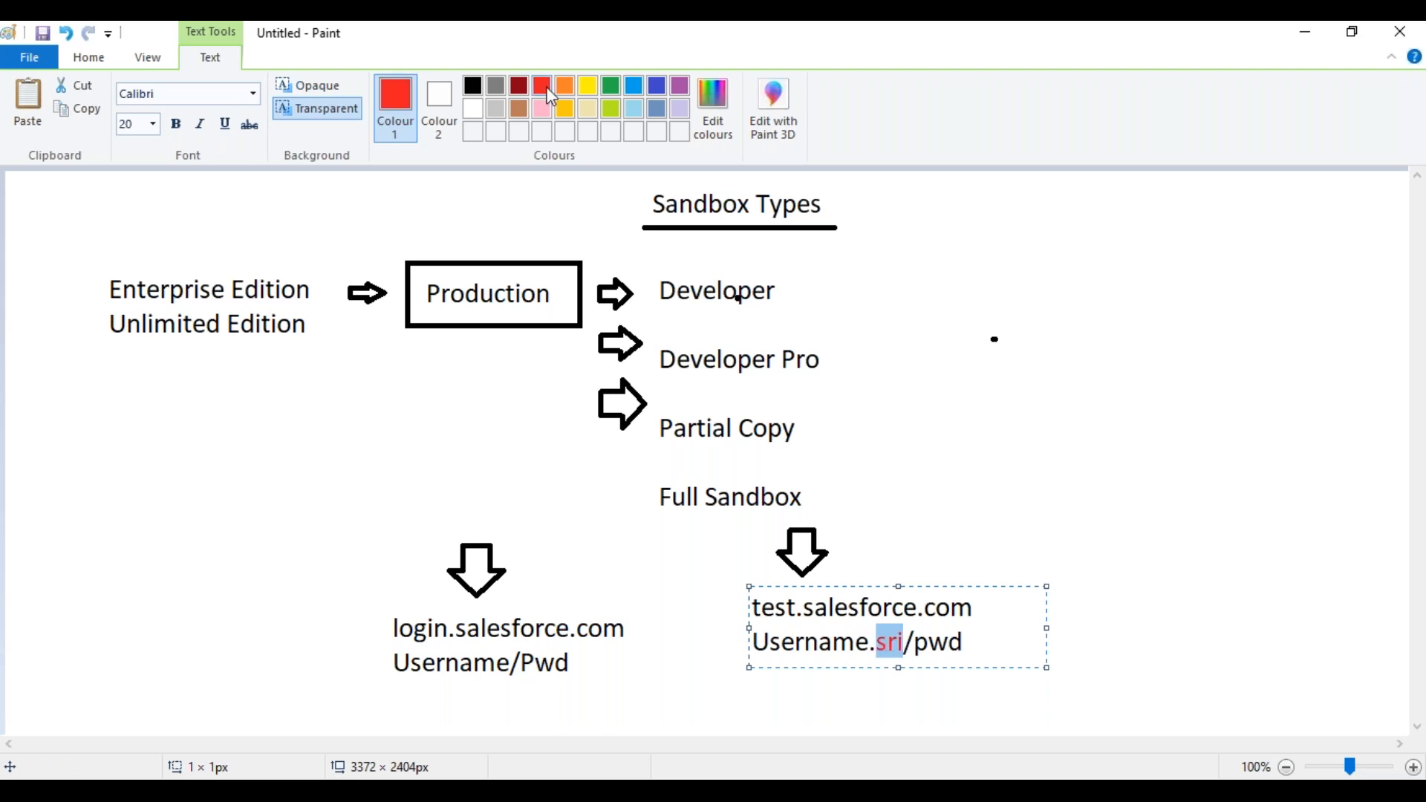
{"action": "left_click", "coordinate": [1159, 655]}
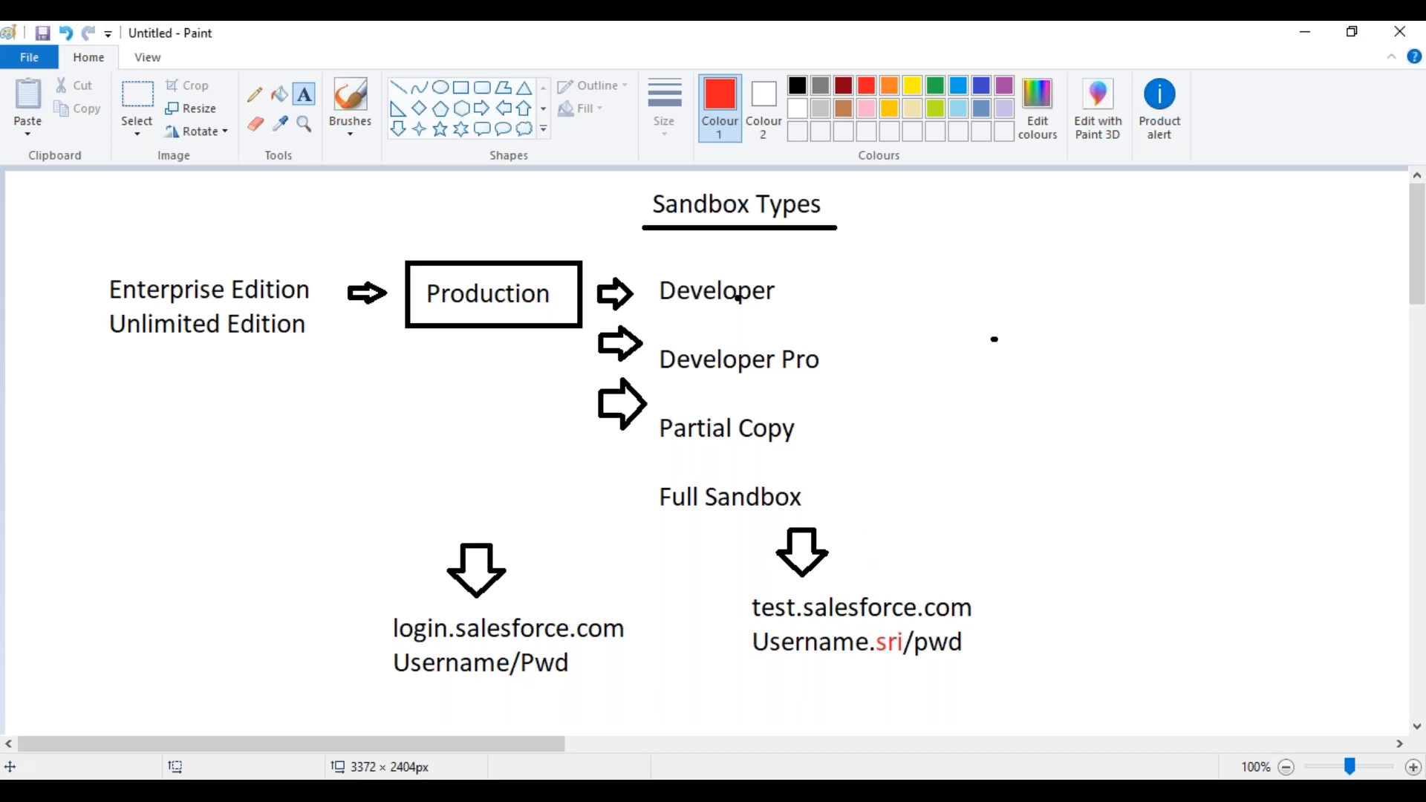
Compare the sandbox and production Salesforce browser windows showing the Secret Keyword Trigger change set, ending back at the Paint diagram.
{"action": "mouse_move", "coordinate": [502, 791]}
{"action": "left_click", "coordinate": [502, 713]}
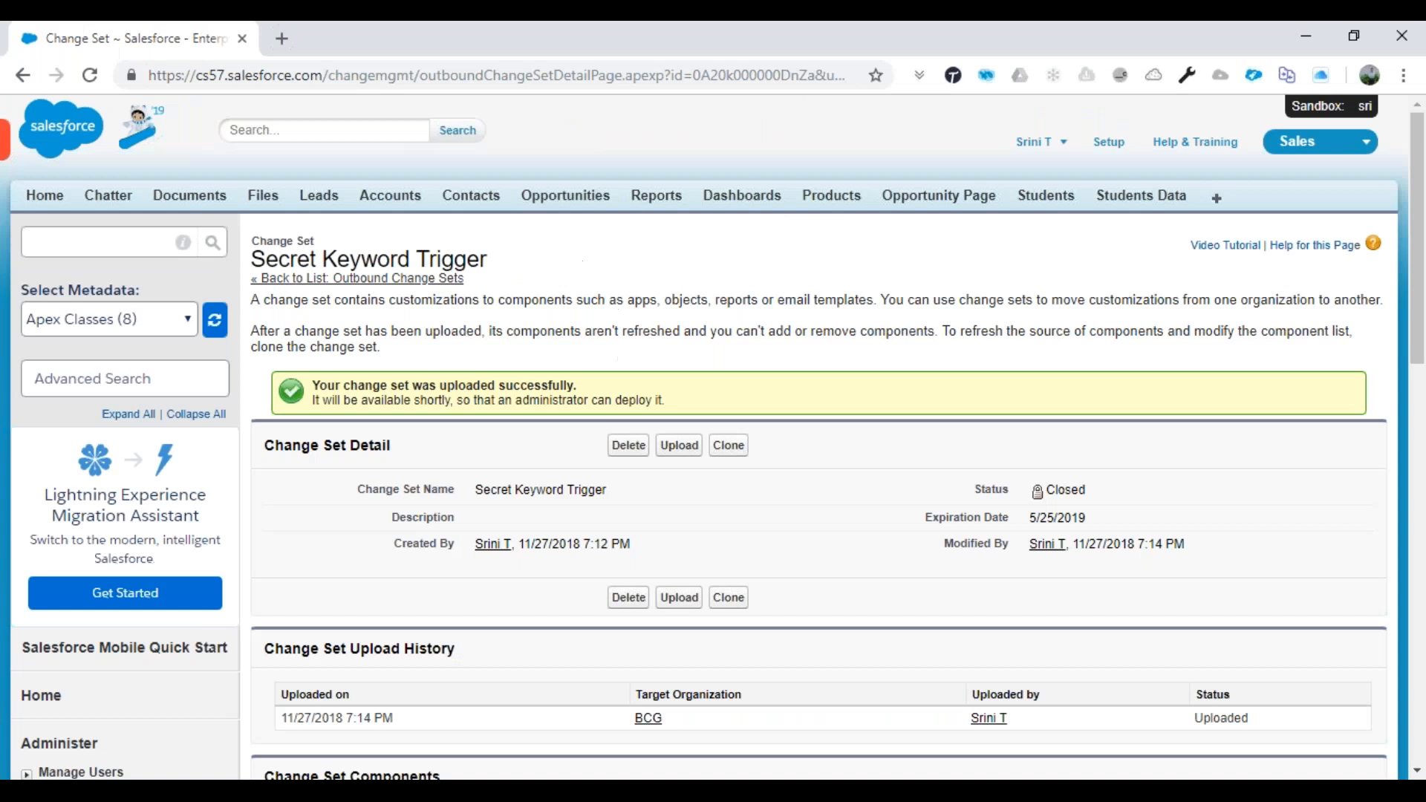
{"action": "left_click", "coordinate": [582, 745]}
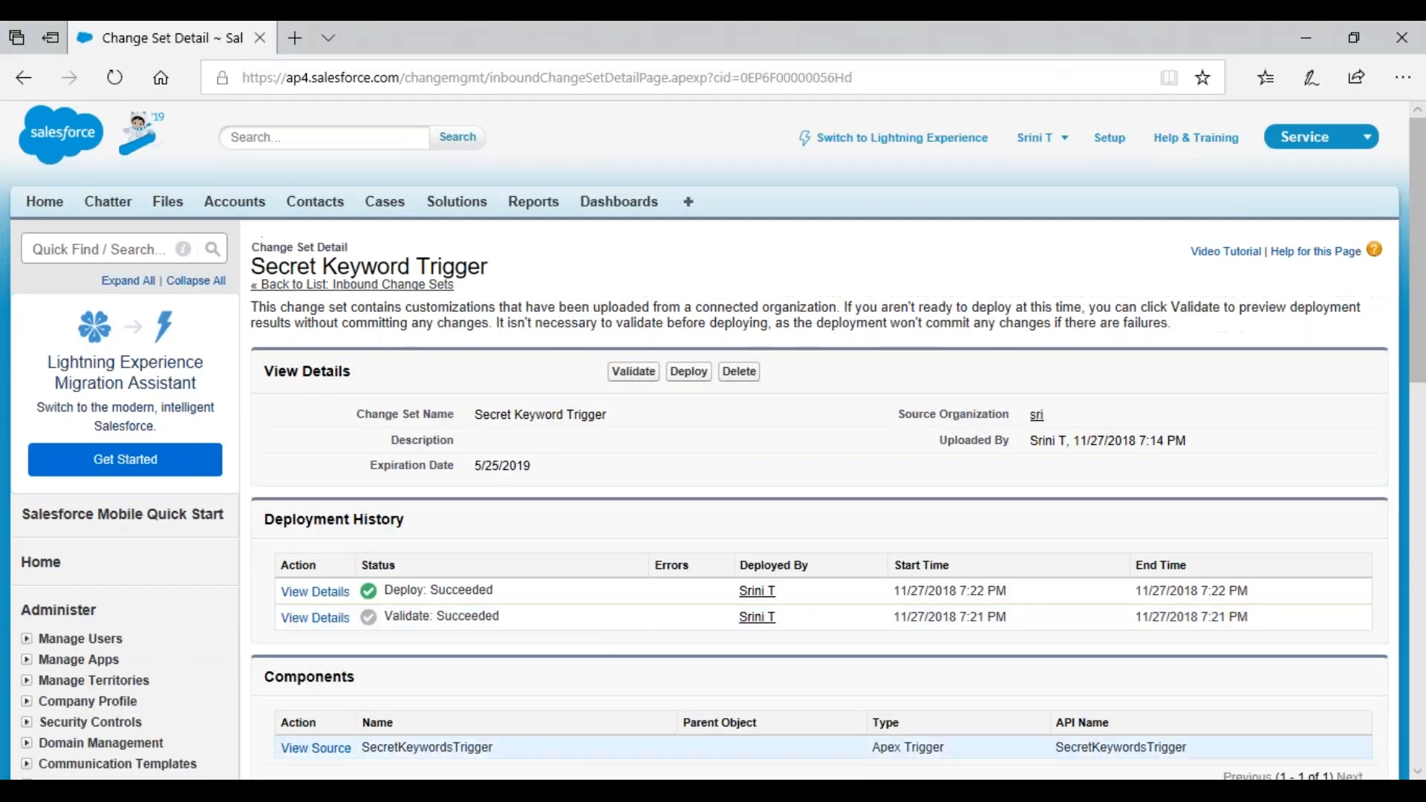
{"action": "mouse_move", "coordinate": [582, 790]}
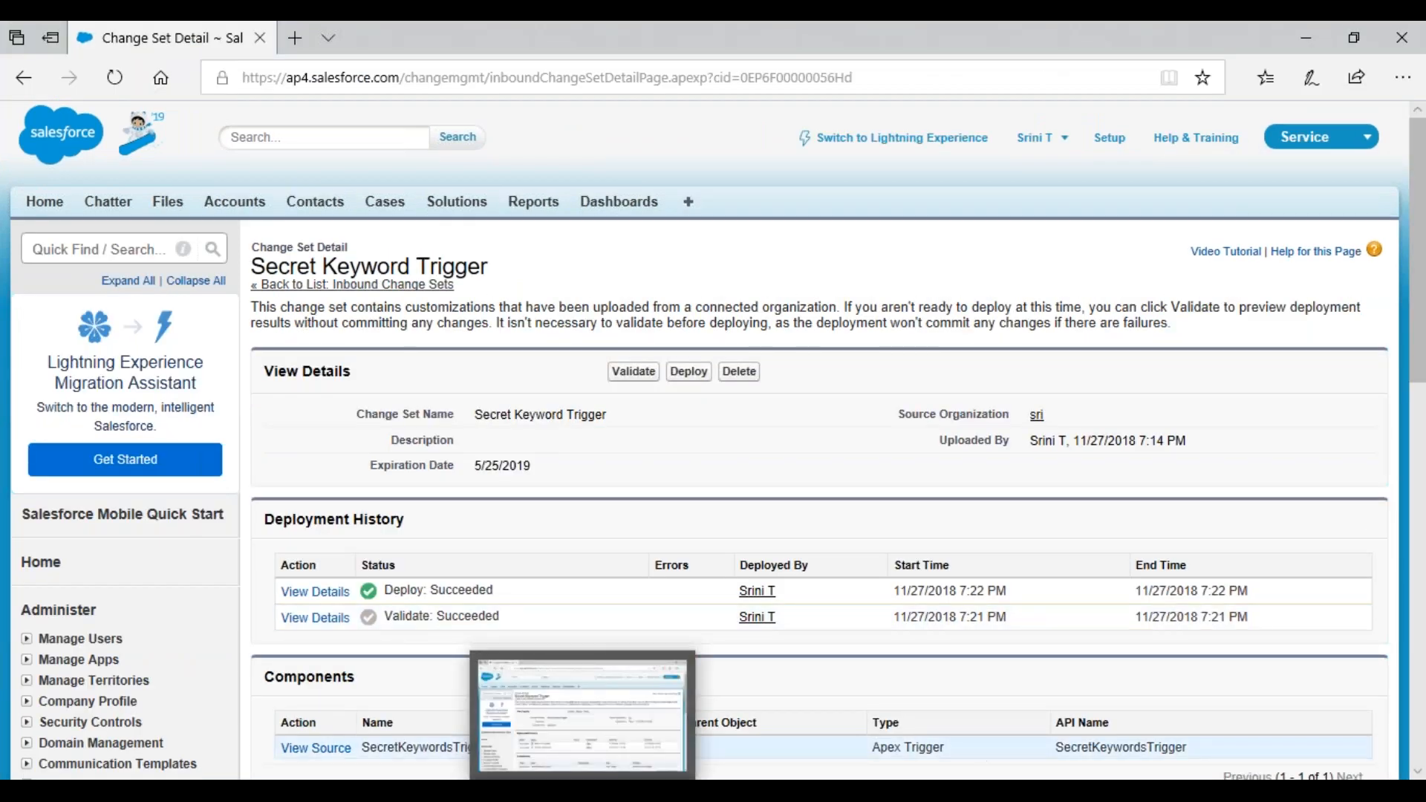
{"action": "left_click", "coordinate": [631, 790]}
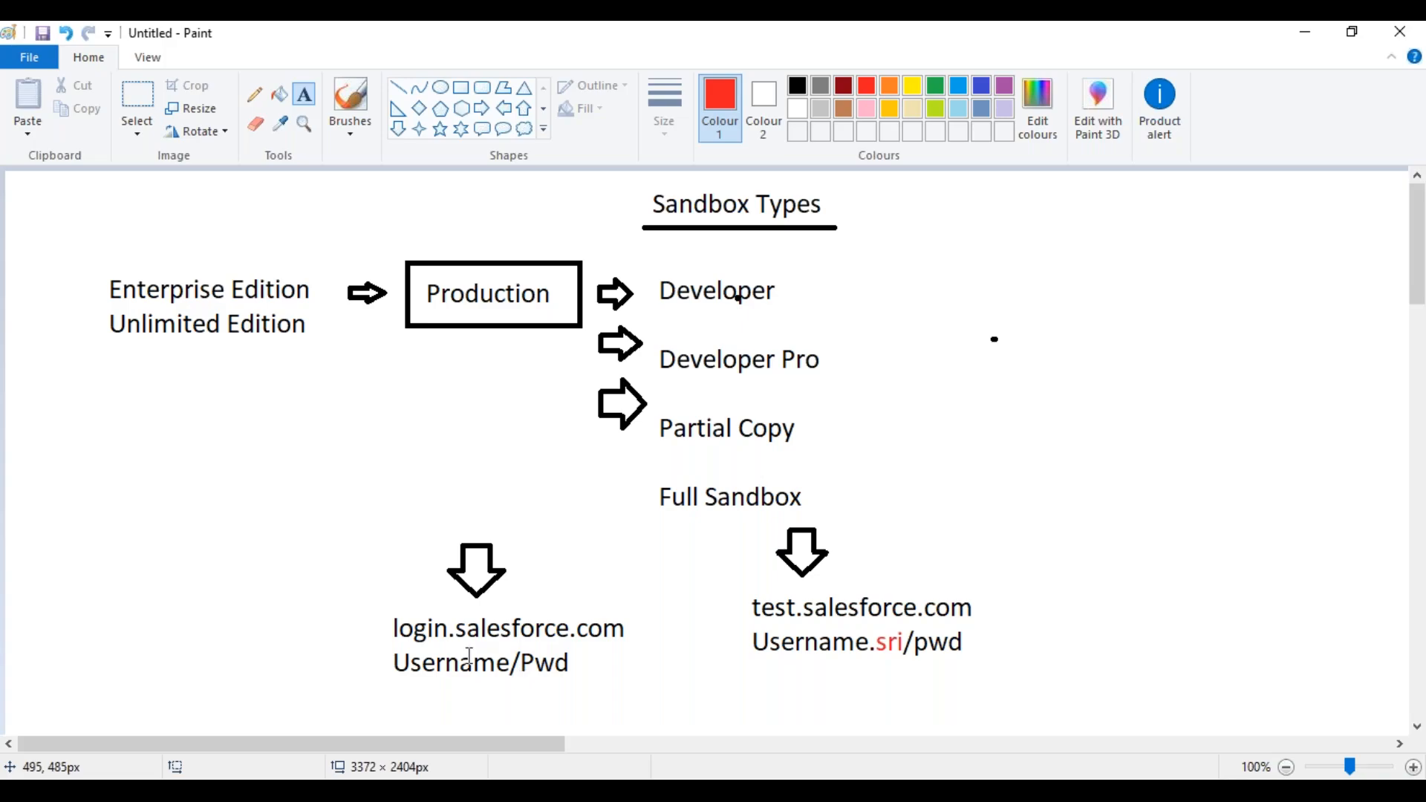
Add the red label "IE:" in front of "login.salesforce.com".
{"action": "left_click", "coordinate": [331, 627]}
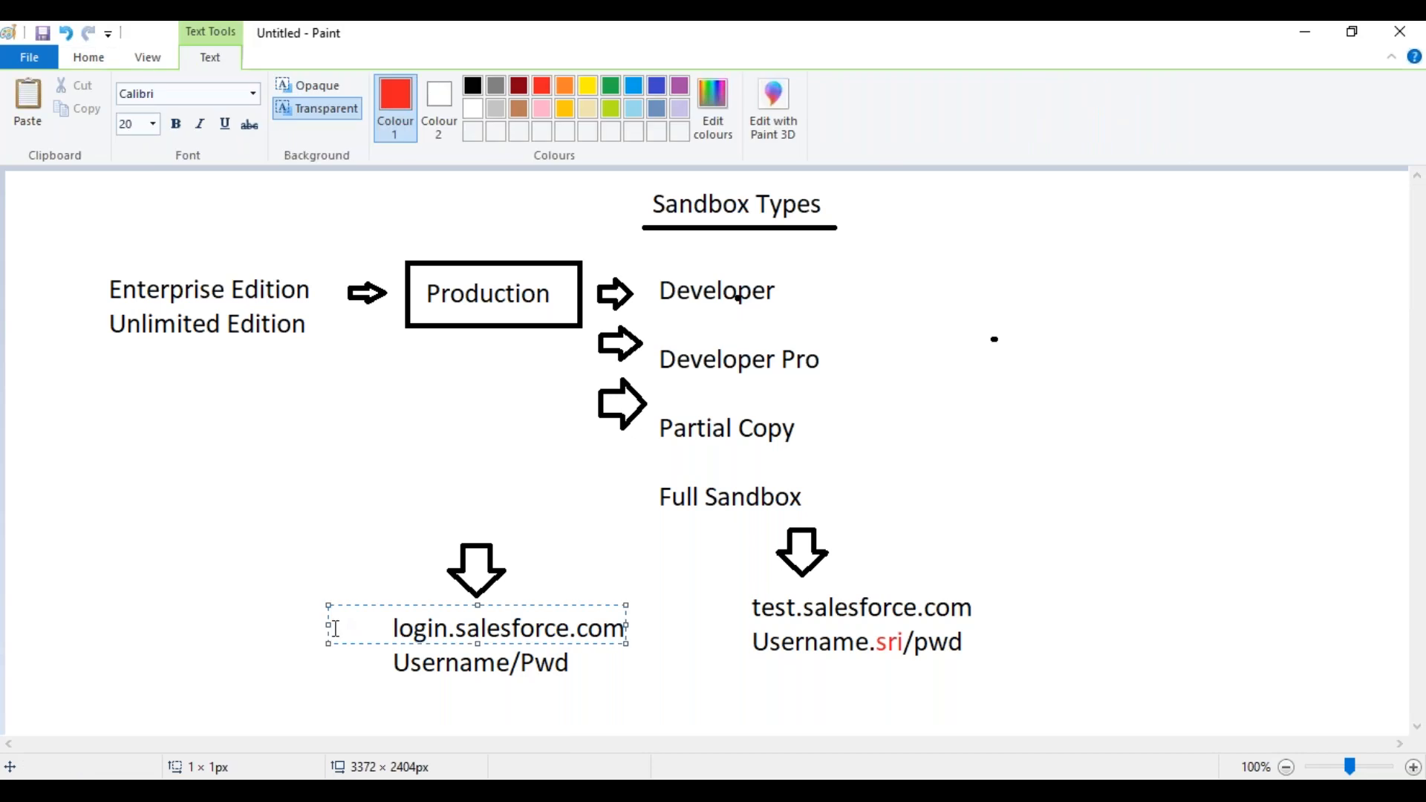
{"action": "type", "text": "IE:"}
{"action": "left_click", "coordinate": [698, 618]}
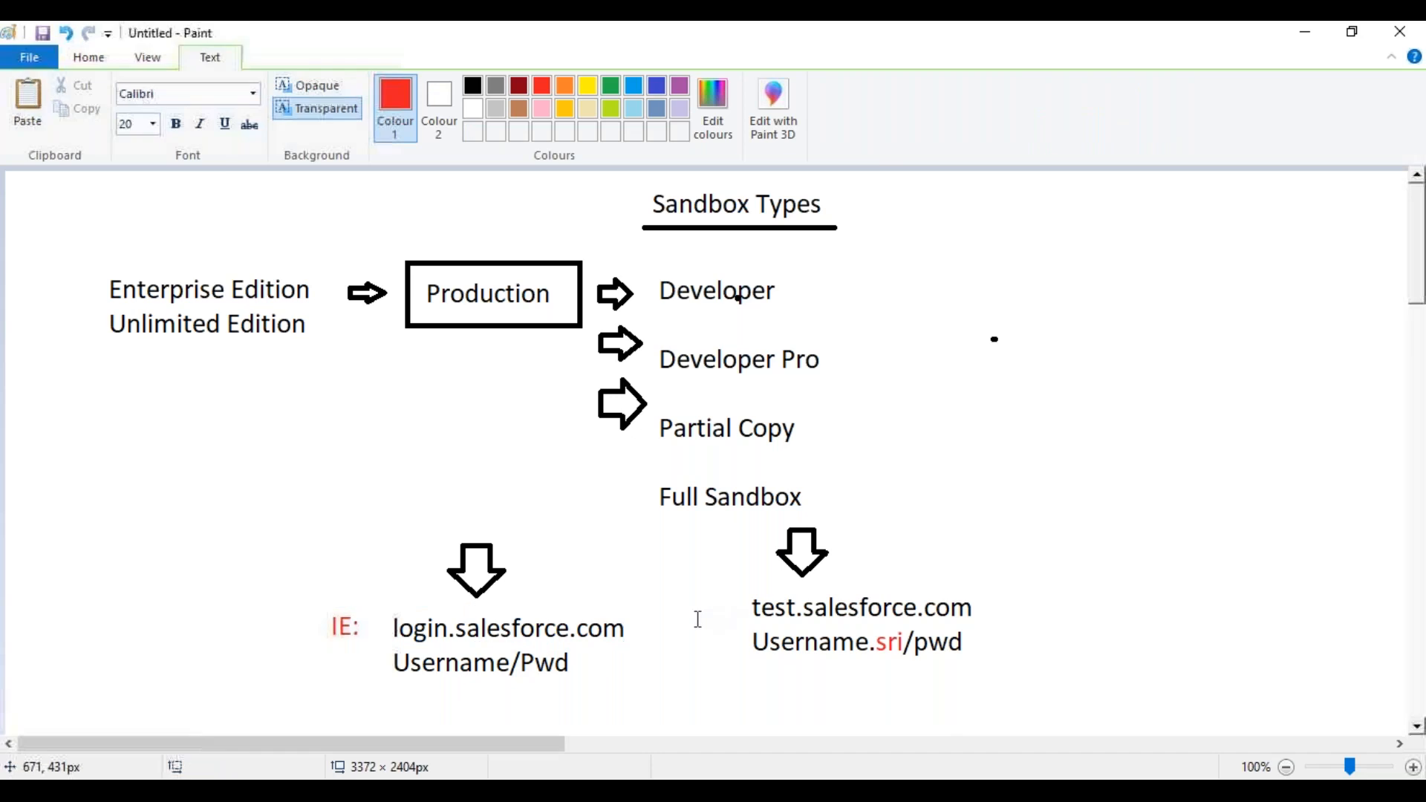
Add the red label "Chrome:" and position it in front of "test.salesforce.com" so the two texts do not overlap.
{"action": "left_click", "coordinate": [660, 589]}
{"action": "type", "text": "Ch"}
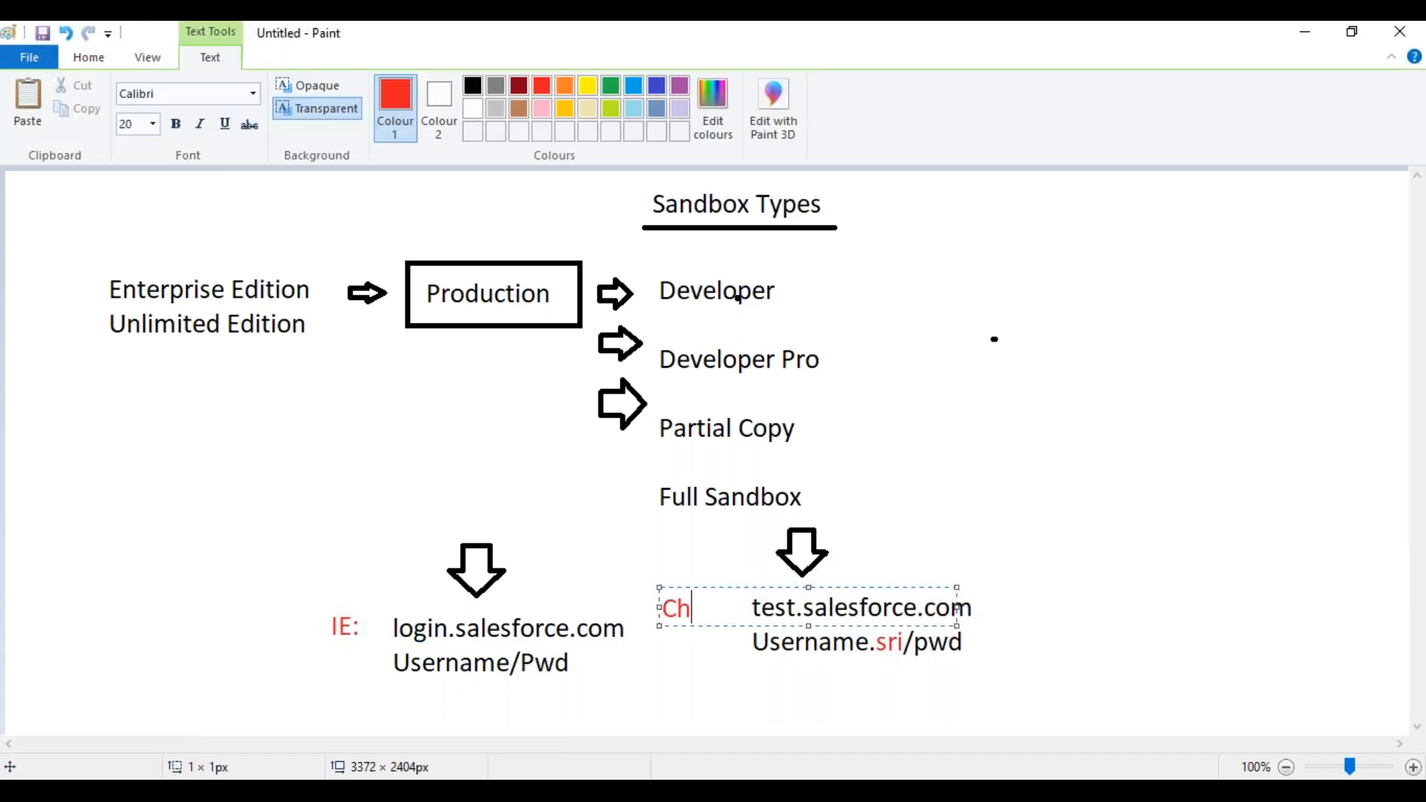
{"action": "type", "text": "rome"}
{"action": "key", "text": "BackSpace"}
{"action": "type", "text": "me"}
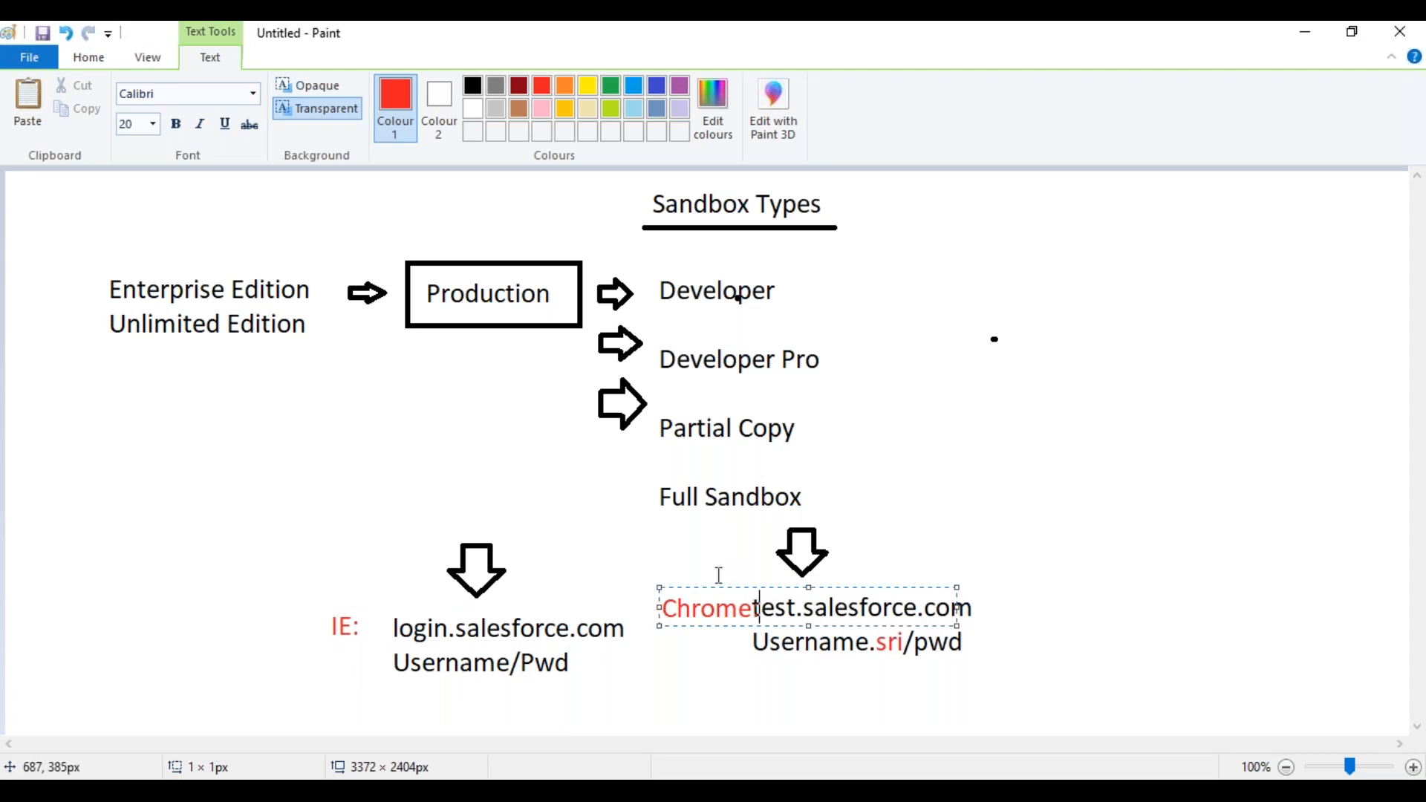
{"action": "left_click_drag", "start_coordinate": [706, 594], "coordinate": [680, 586]}
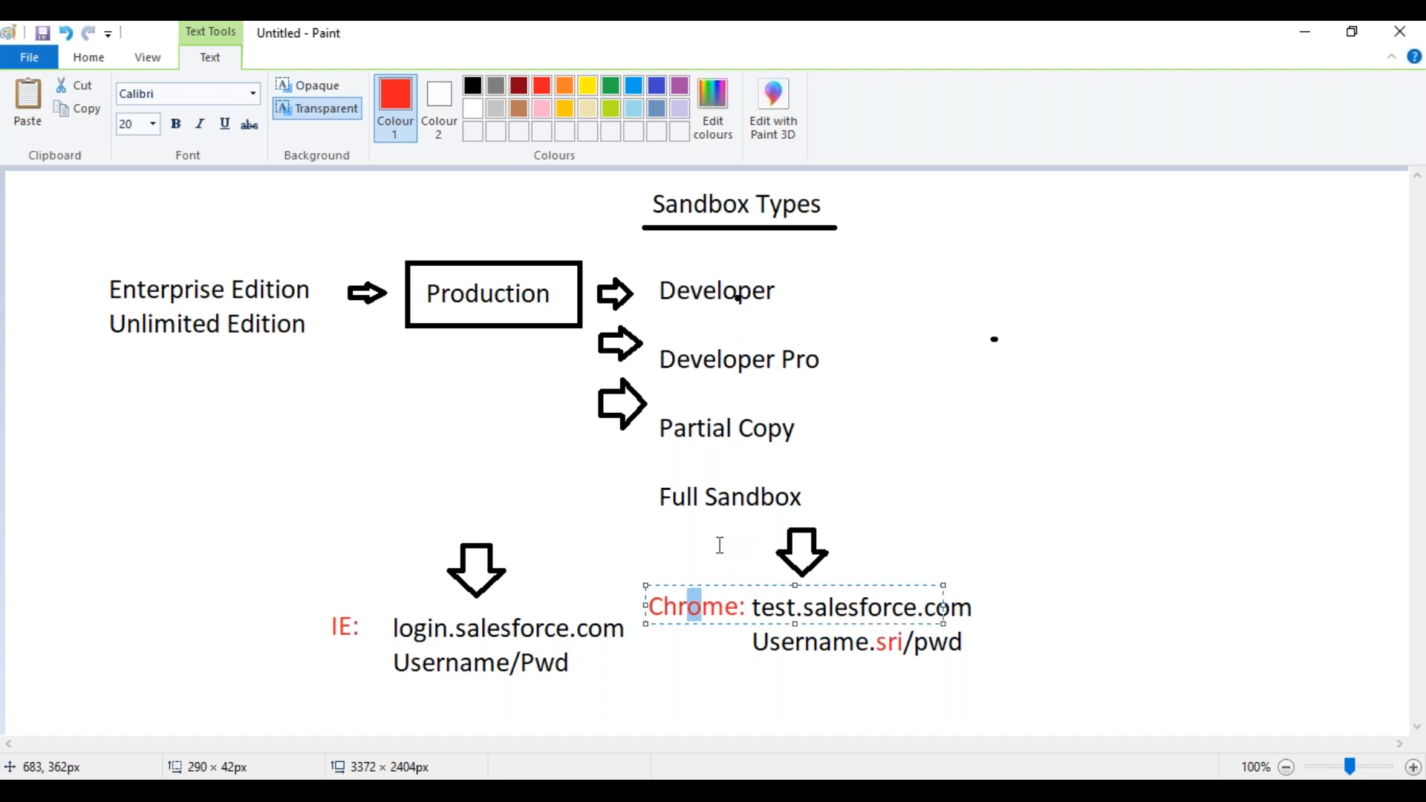
{"action": "left_click", "coordinate": [1137, 607]}
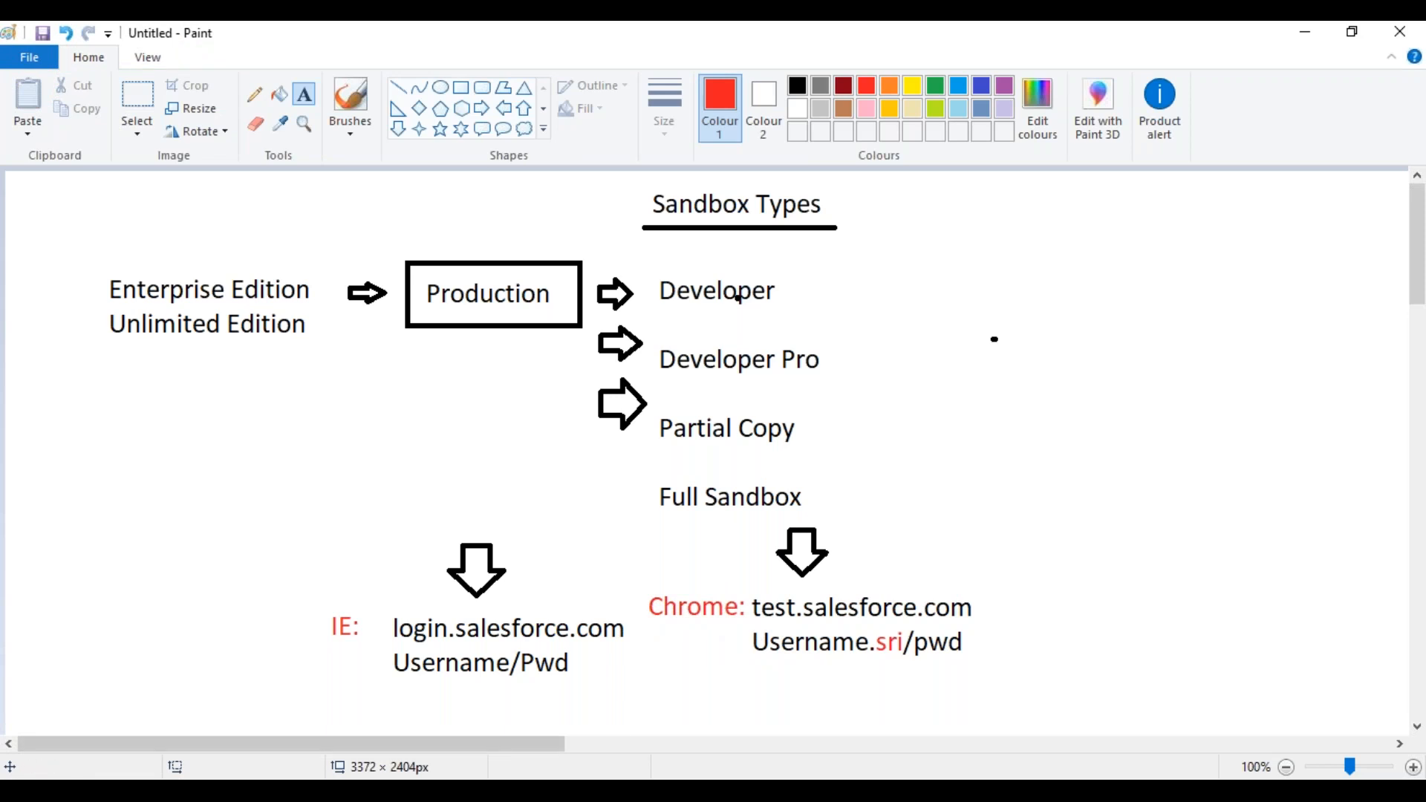
Switch to the production Salesforce window and open the Sandboxes page of the Deploy settings.
{"action": "left_click", "coordinate": [582, 792]}
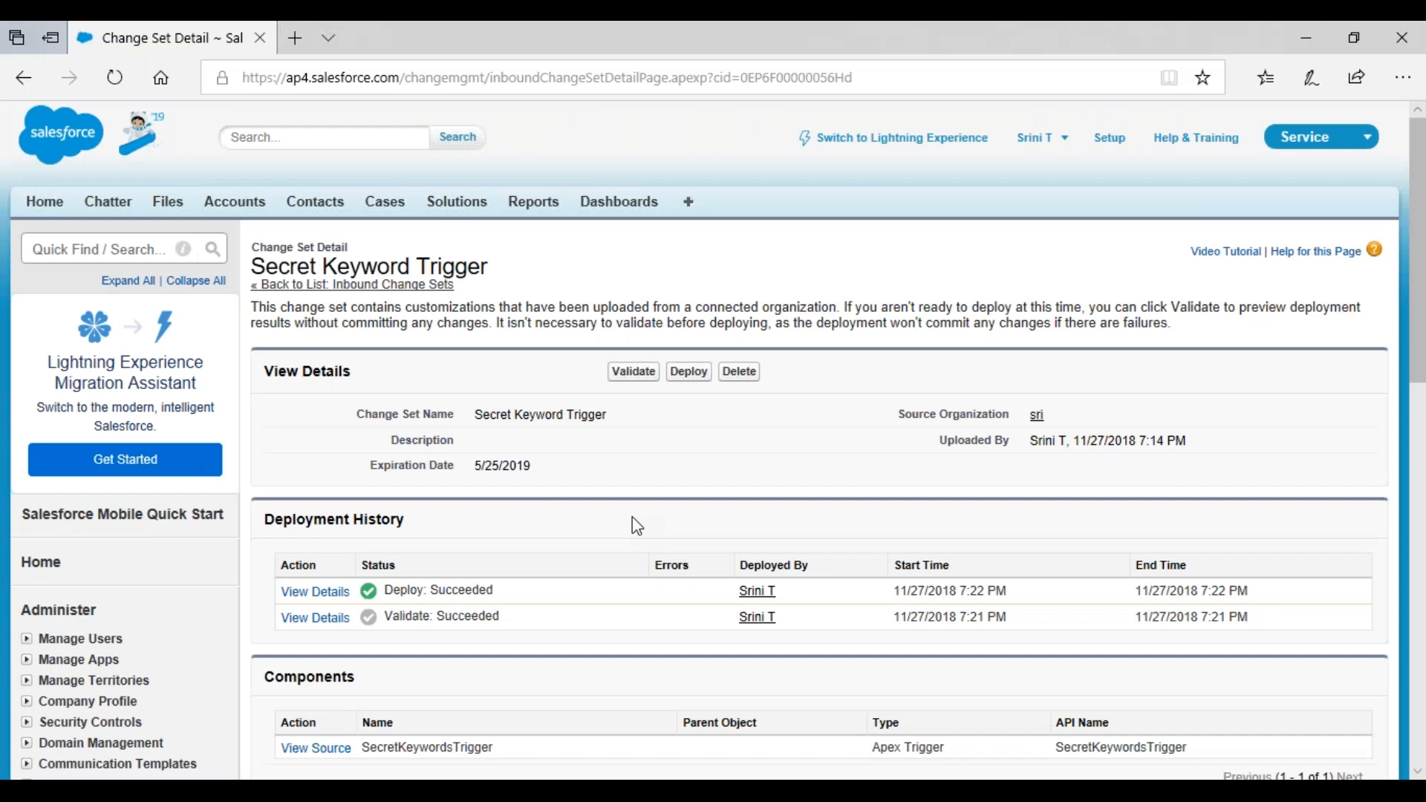
{"action": "scroll", "coordinate": [633, 519], "scroll_direction": "down", "scroll_amount": 5}
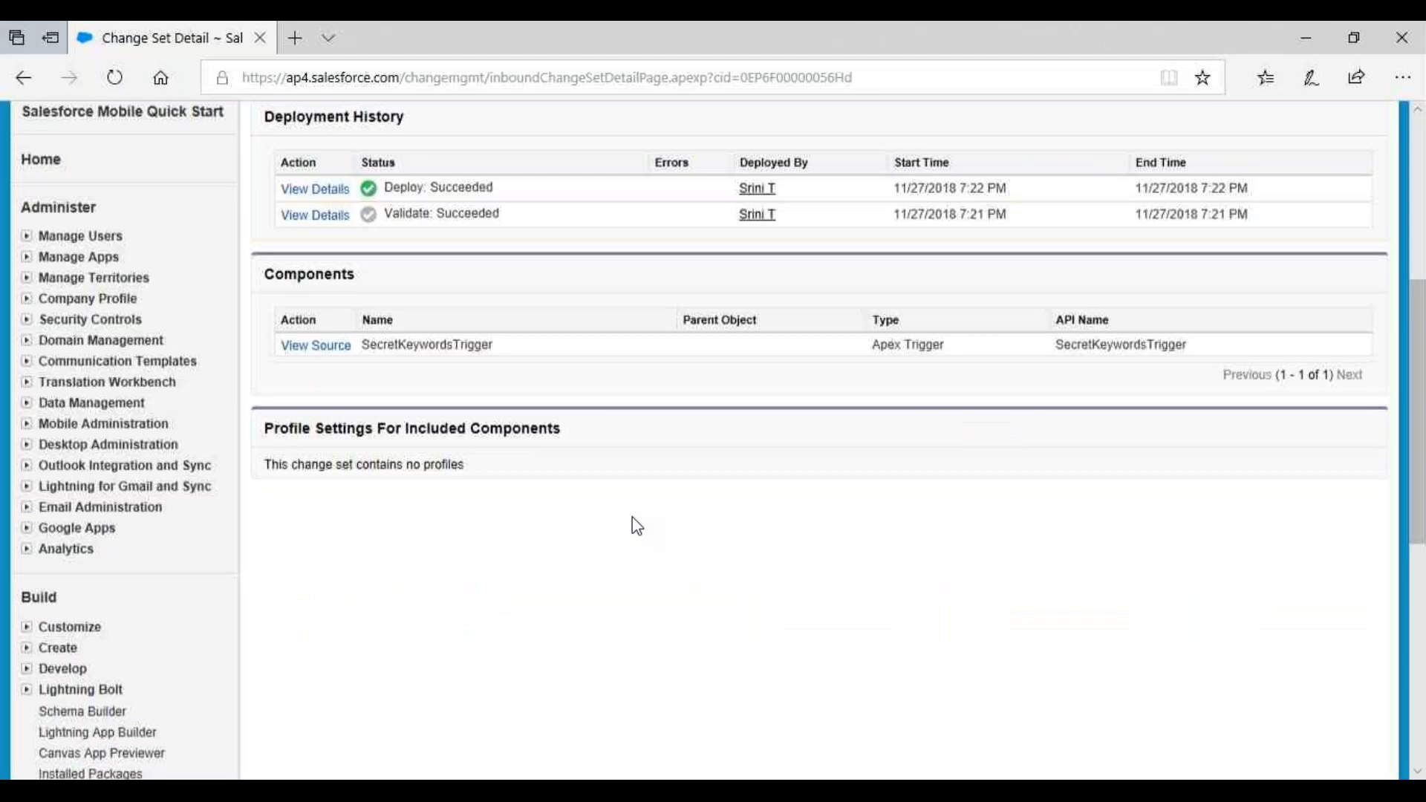
{"action": "scroll", "coordinate": [632, 526], "scroll_direction": "down", "scroll_amount": 2}
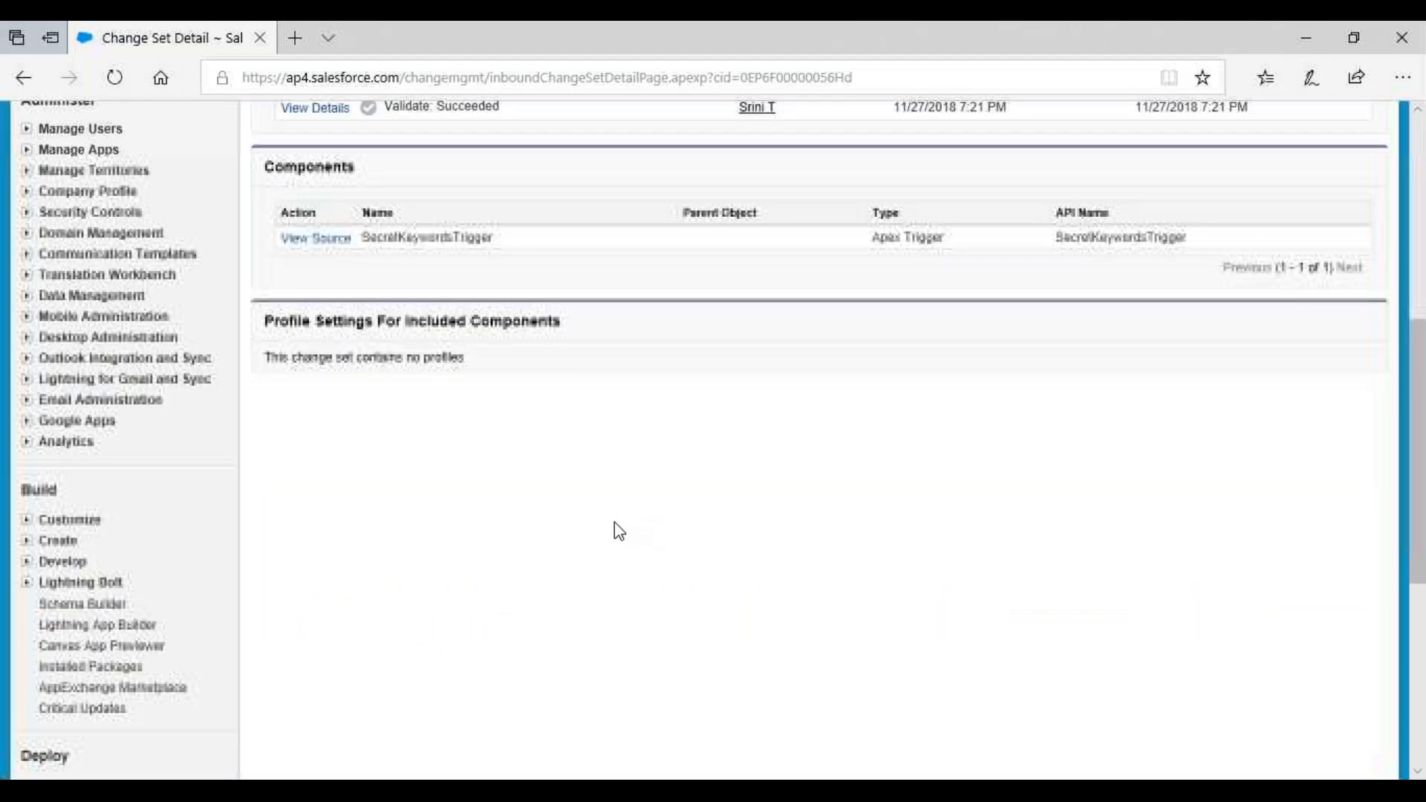
{"action": "scroll", "coordinate": [545, 542], "scroll_direction": "down", "scroll_amount": 5}
{"action": "left_click", "coordinate": [67, 378]}
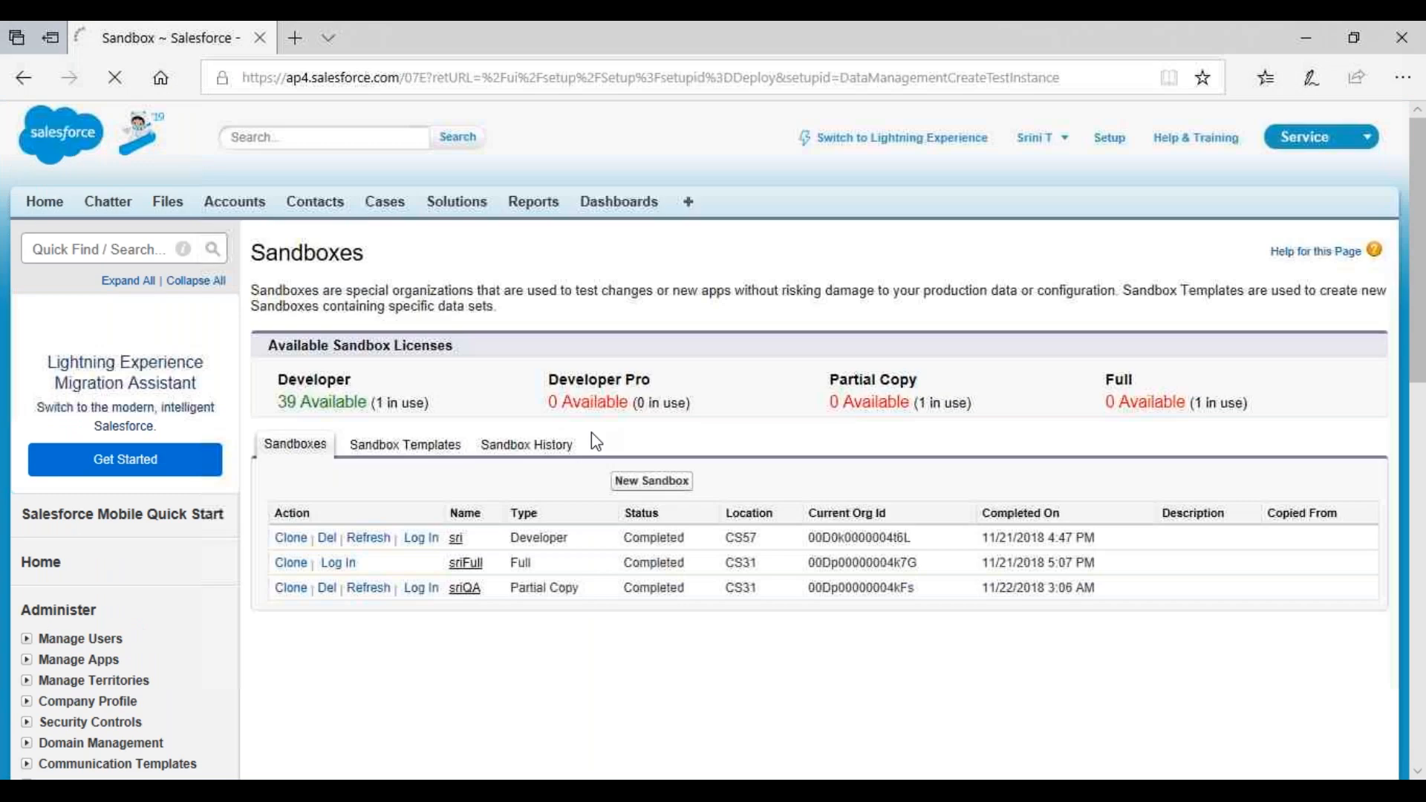
Examine the available Developer sandbox licences and the types of the existing sandboxes sri, sriFull and sriQA.
{"action": "left_click_drag", "start_coordinate": [278, 405], "coordinate": [370, 395]}
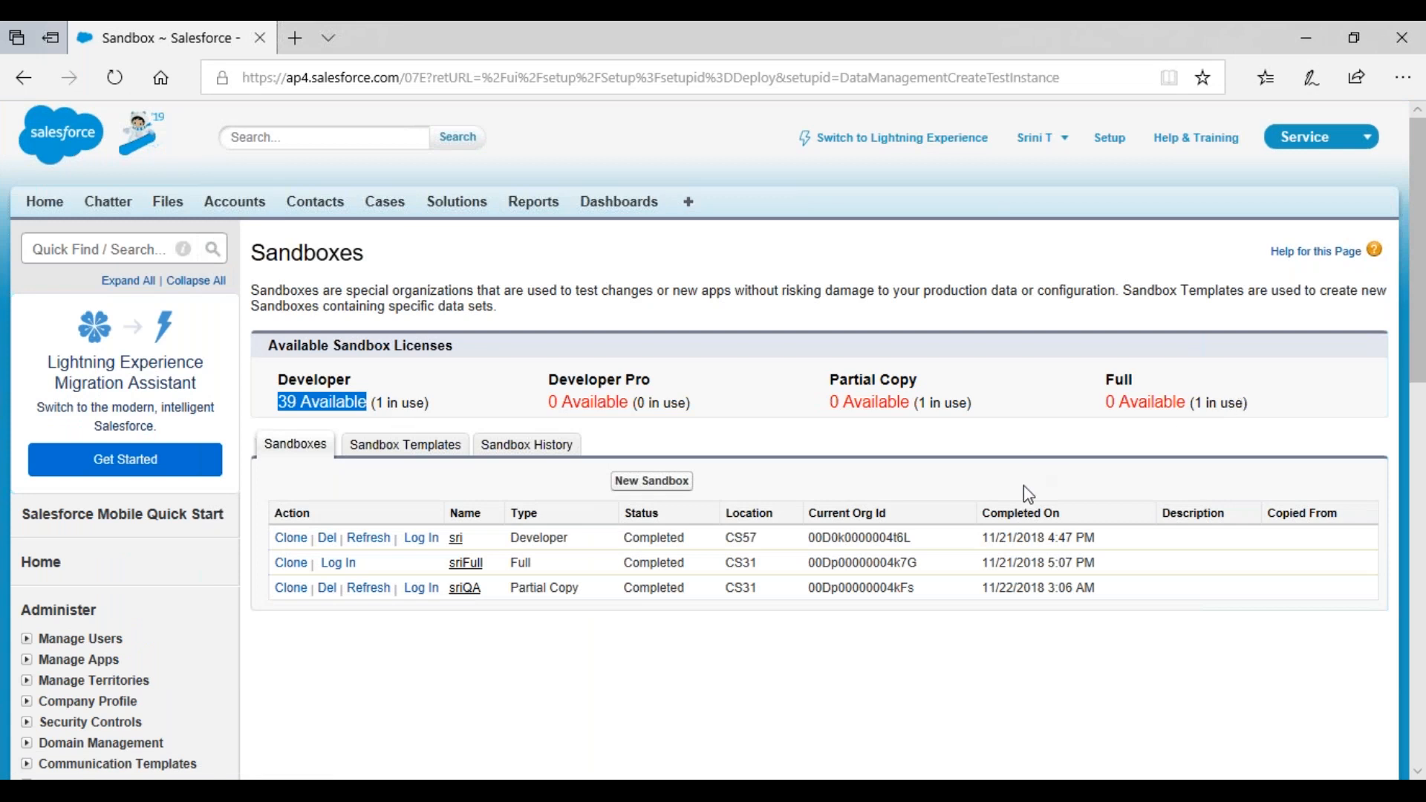
{"action": "triple_click", "coordinate": [532, 585]}
{"action": "left_click_drag", "start_coordinate": [532, 562], "coordinate": [509, 563]}
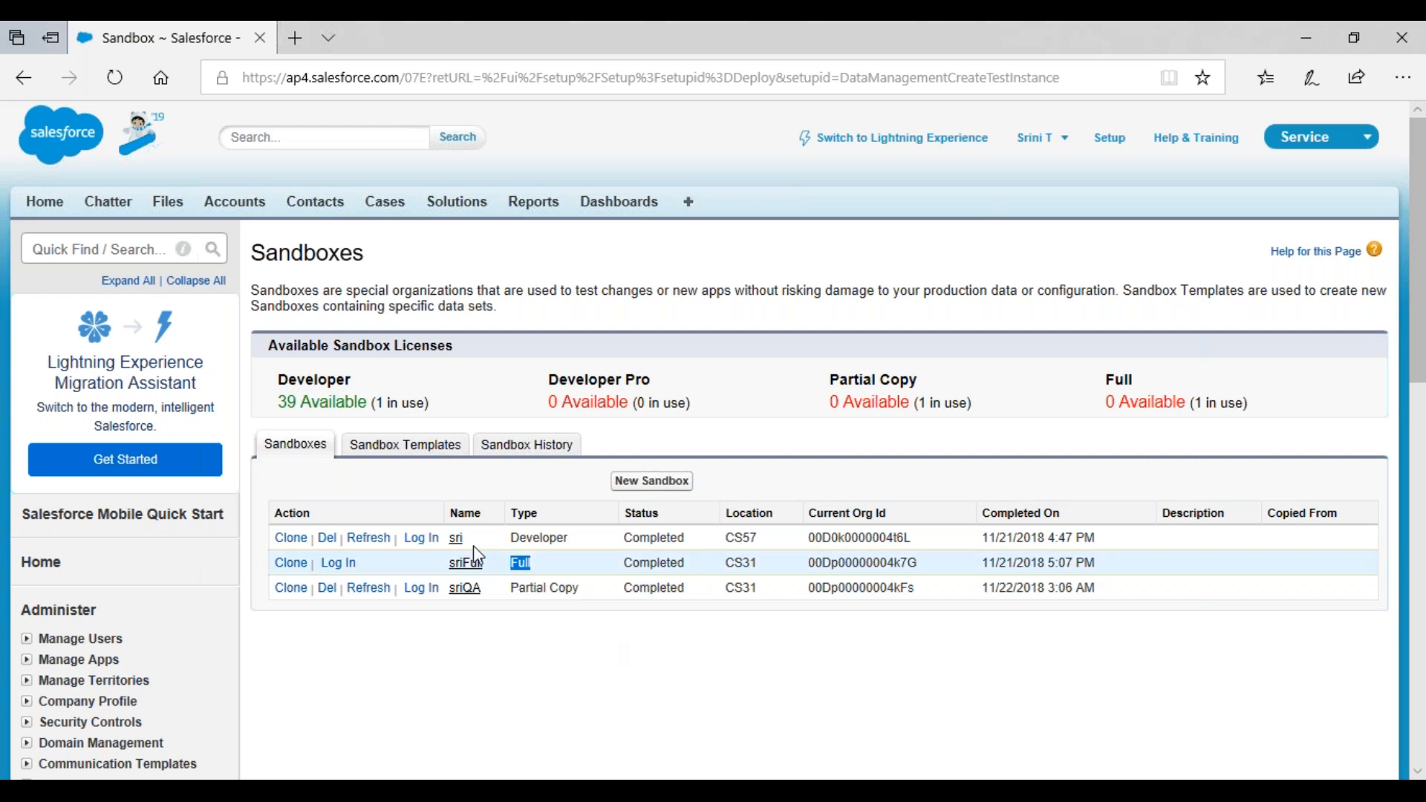
{"action": "left_click", "coordinate": [559, 557]}
{"action": "left_click_drag", "start_coordinate": [568, 538], "coordinate": [510, 538]}
{"action": "left_click", "coordinate": [597, 675]}
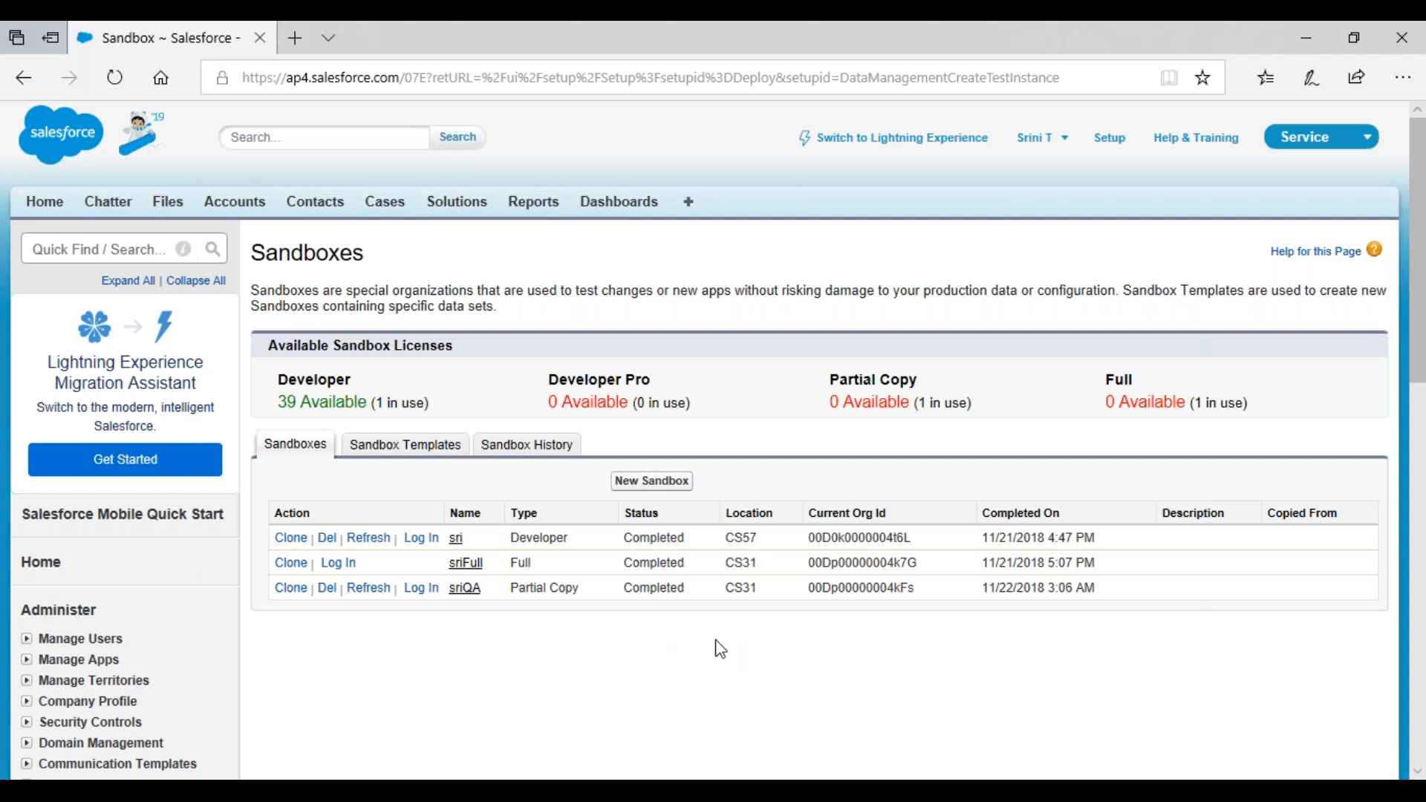
Start a new sandbox created from Production, enter a person's first name as its name and leave the description empty.
{"action": "left_click", "coordinate": [675, 489]}
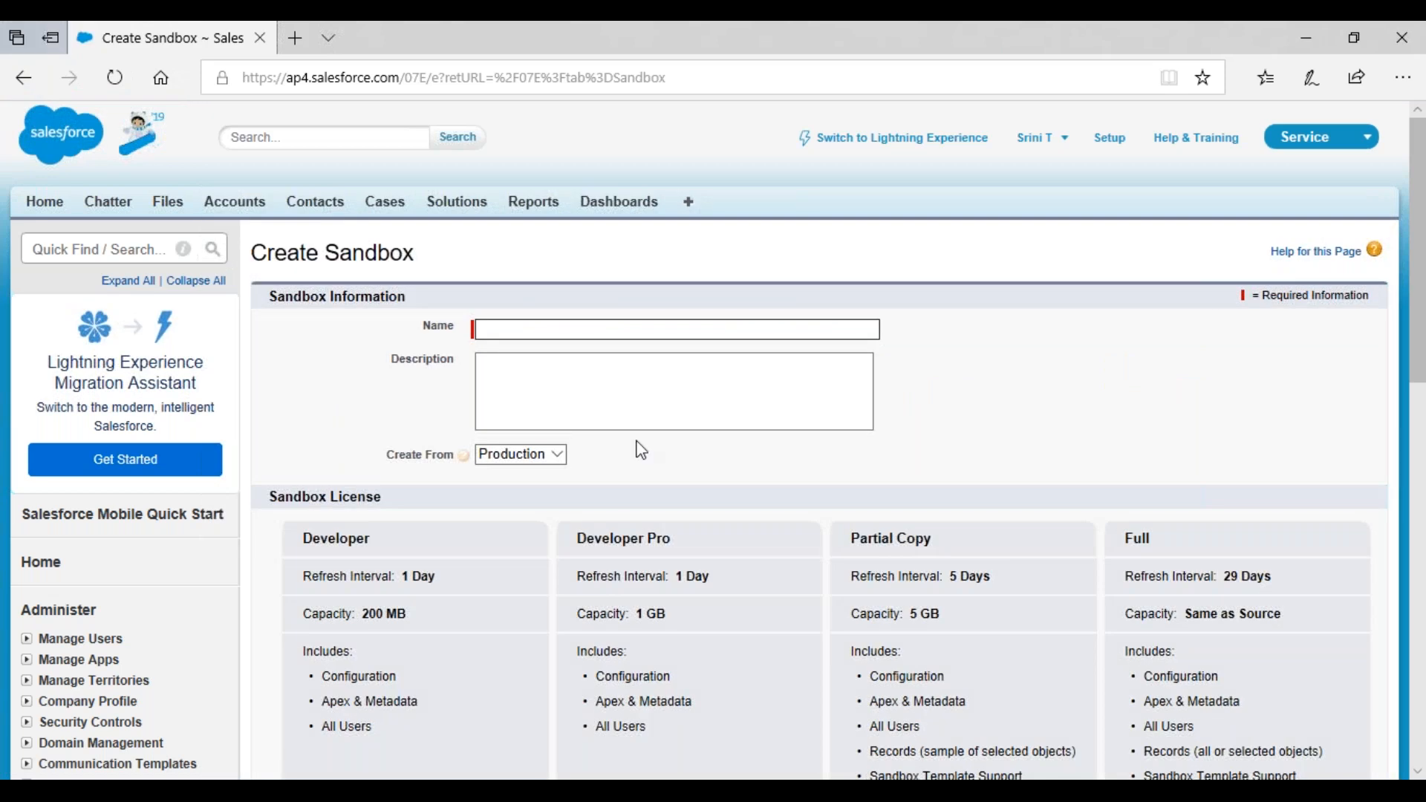
{"action": "type", "text": "bratati"}
{"action": "left_click", "coordinate": [587, 397]}
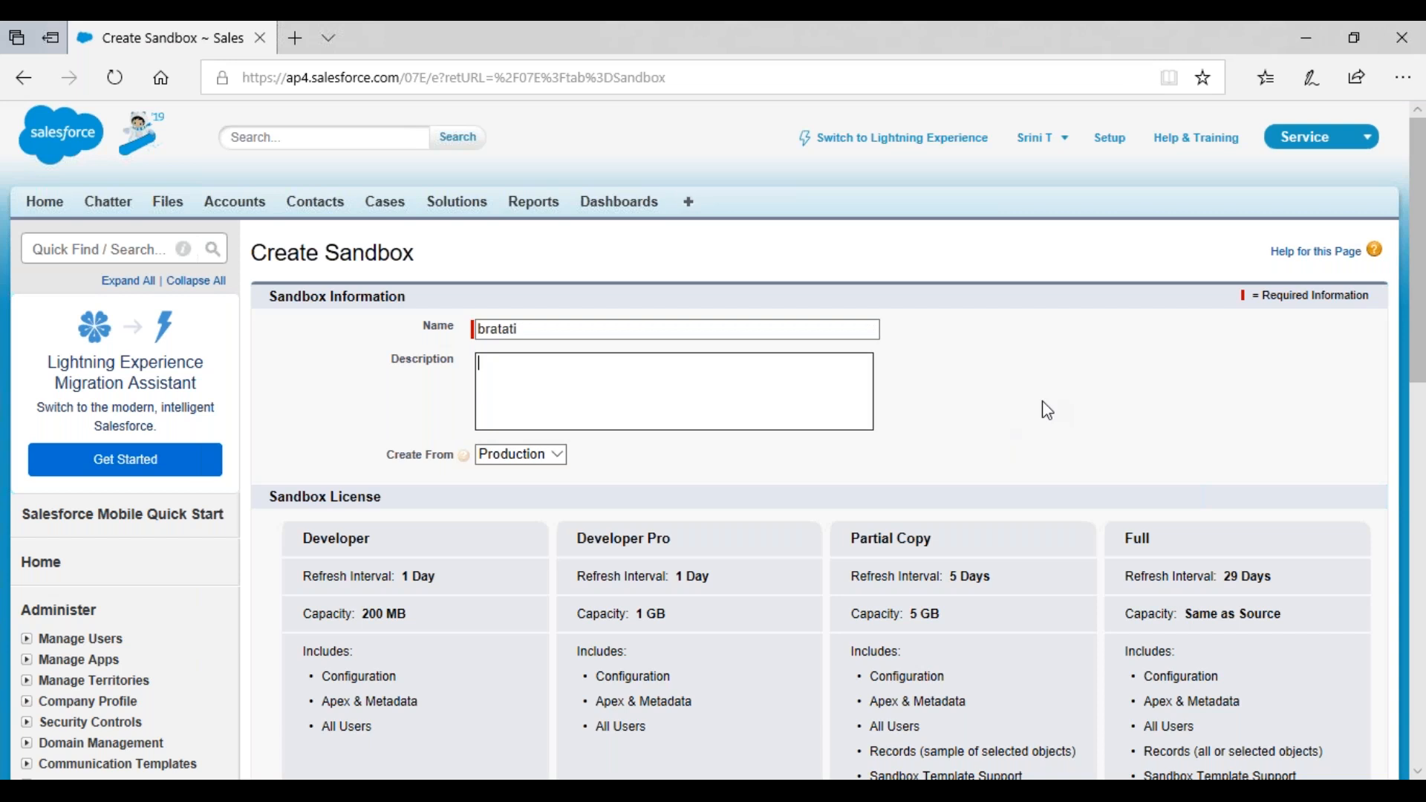
Choose the Developer licence for the new sandbox and create it without specifying an Apex class.
{"action": "scroll", "coordinate": [1042, 399], "scroll_direction": "down", "scroll_amount": 3}
{"action": "scroll", "coordinate": [506, 385], "scroll_direction": "down", "scroll_amount": 1}
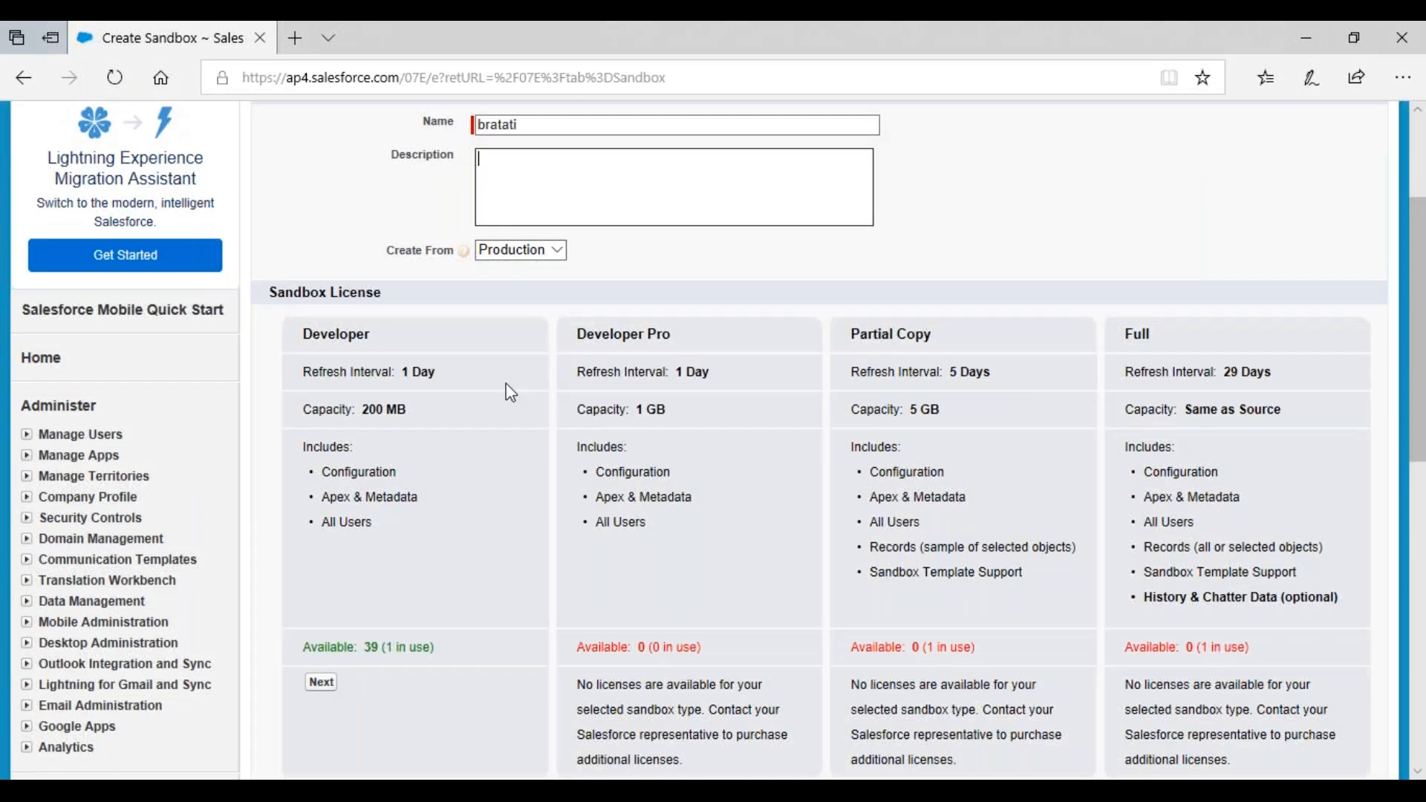
{"action": "scroll", "coordinate": [506, 385], "scroll_direction": "down", "scroll_amount": 3}
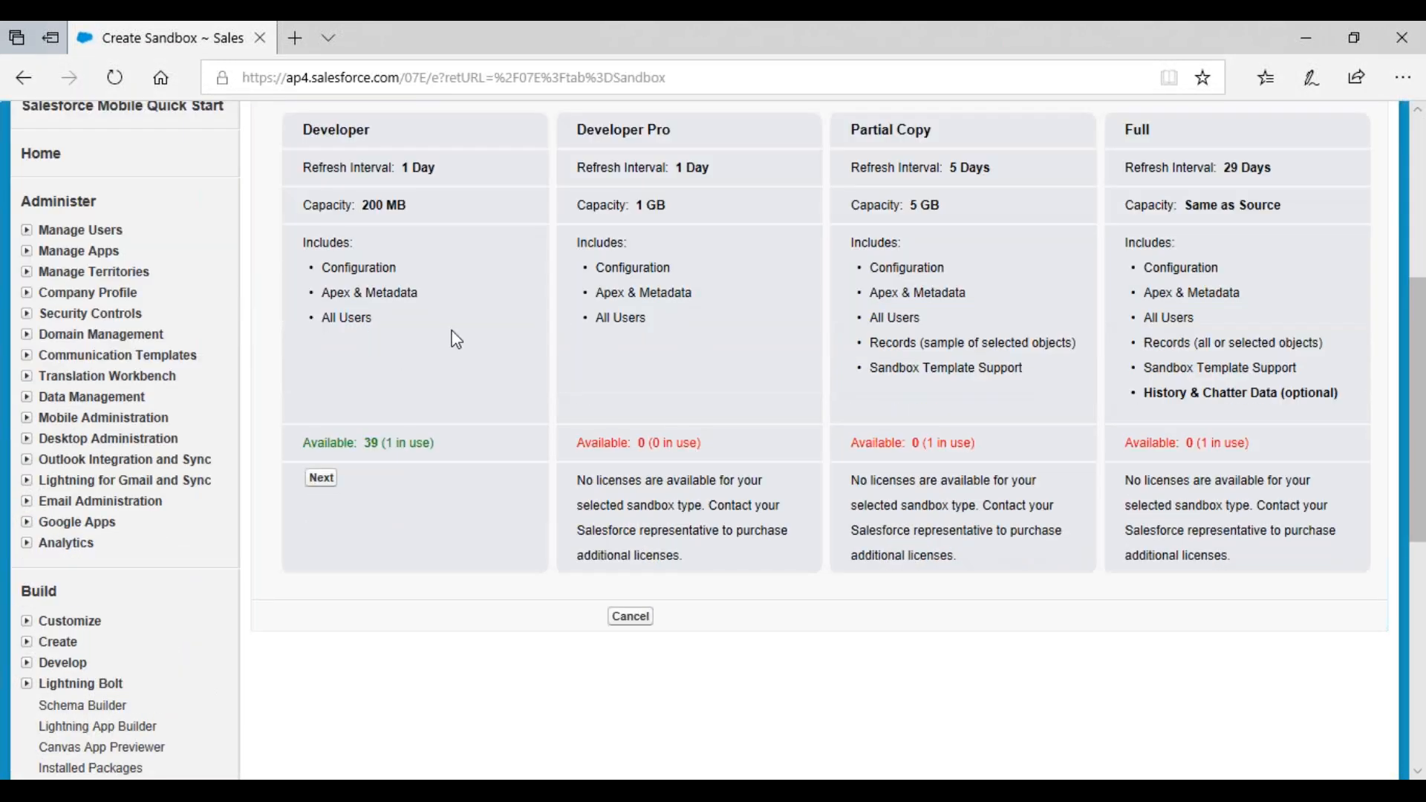
{"action": "scroll", "coordinate": [456, 340], "scroll_direction": "up", "scroll_amount": 2}
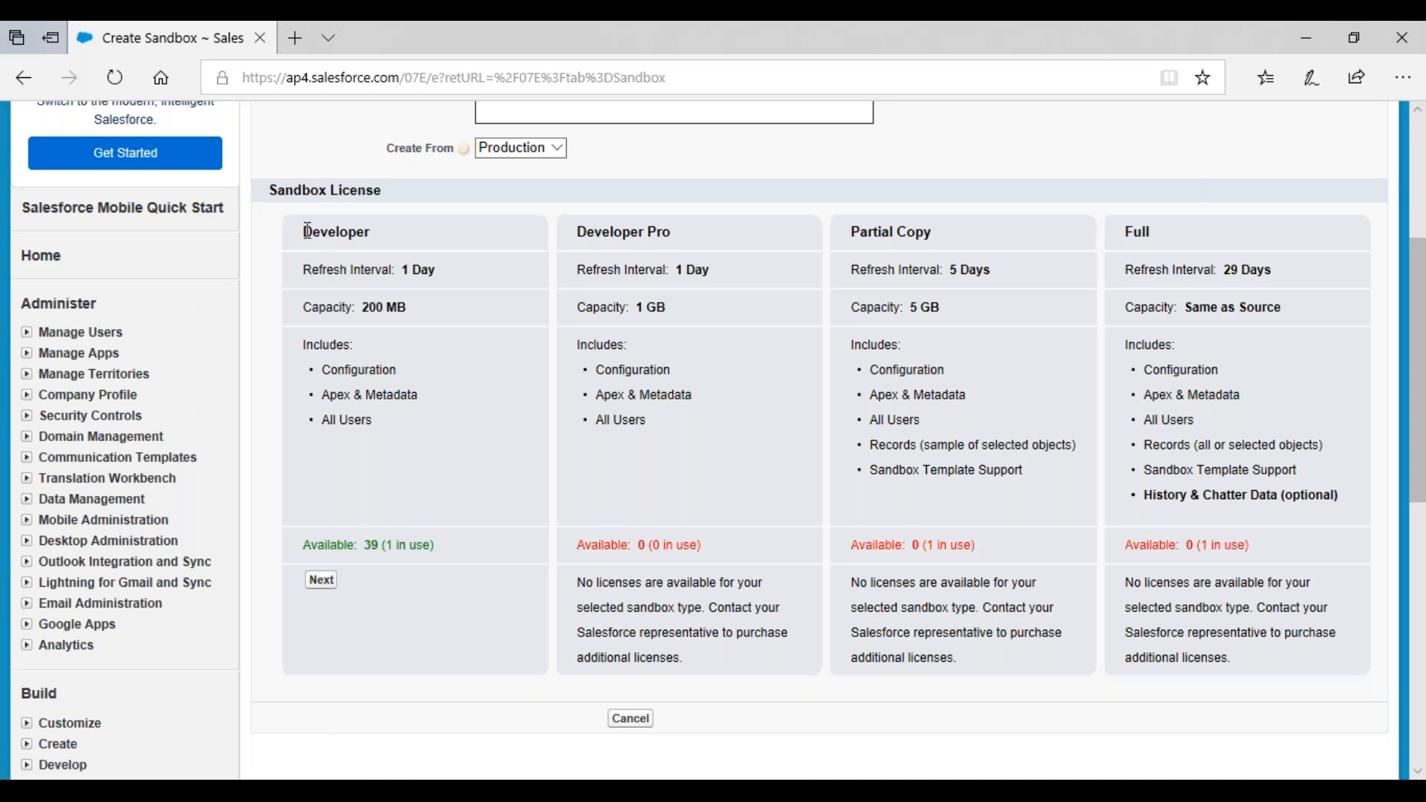
{"action": "left_click_drag", "start_coordinate": [301, 232], "coordinate": [394, 238]}
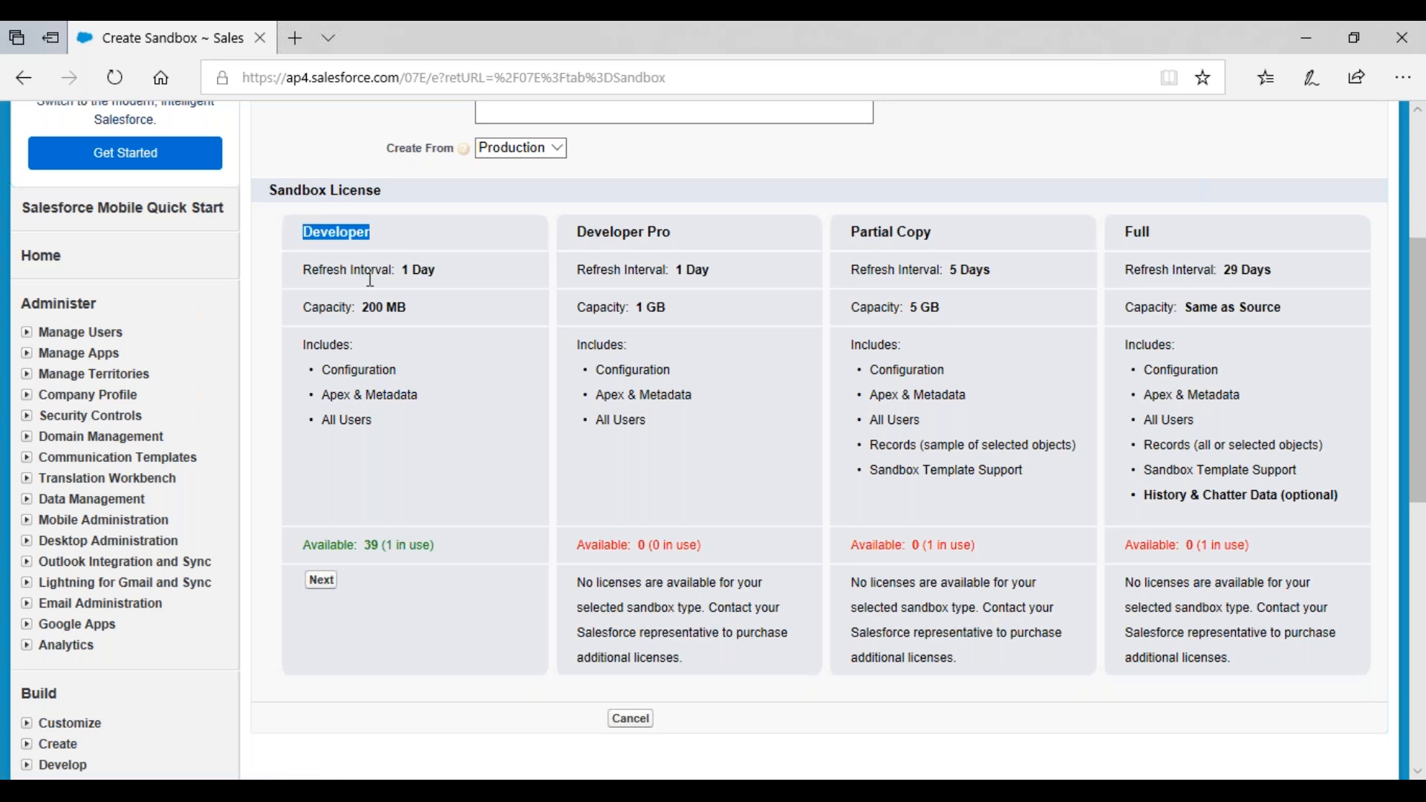
{"action": "left_click", "coordinate": [321, 581]}
{"action": "left_click", "coordinate": [321, 583]}
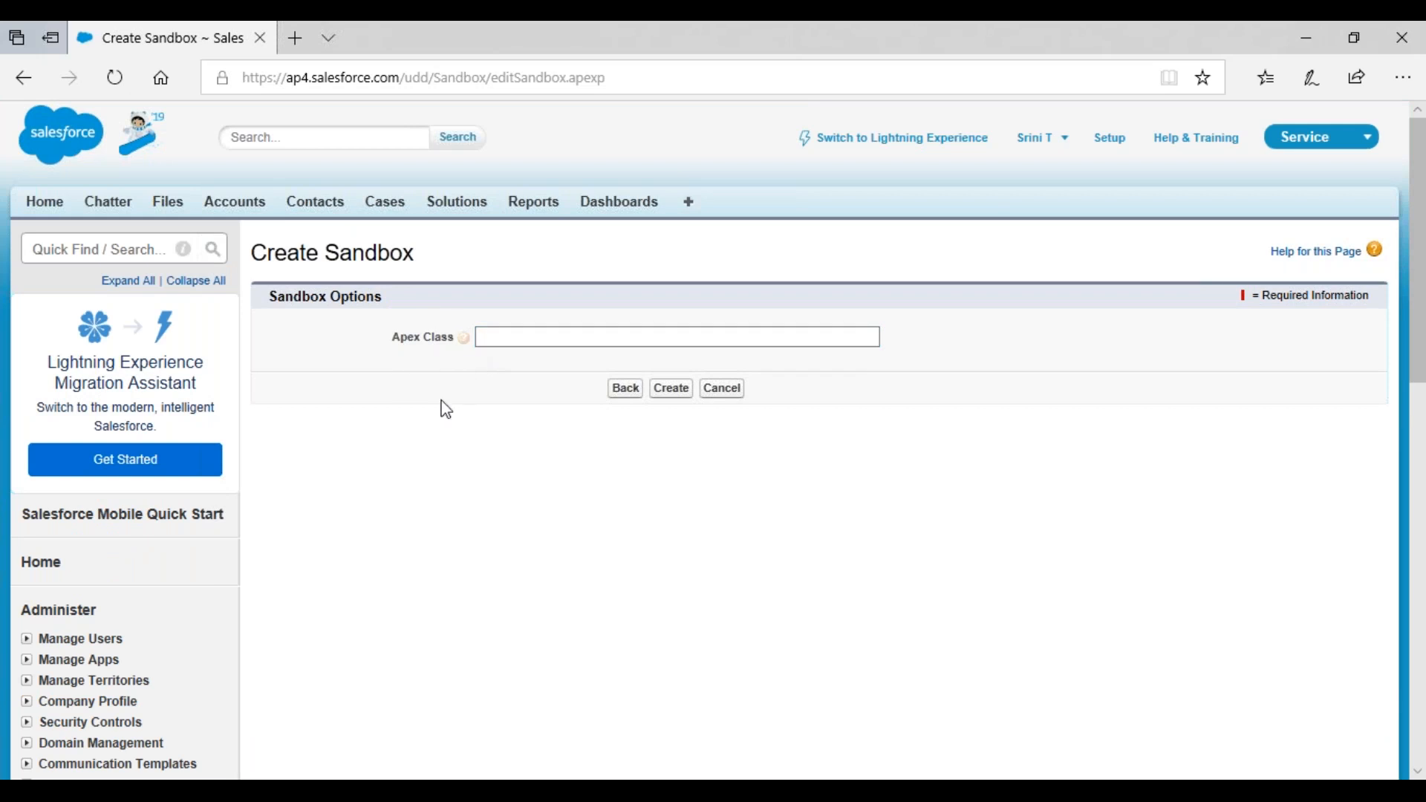
{"action": "left_click", "coordinate": [676, 394]}
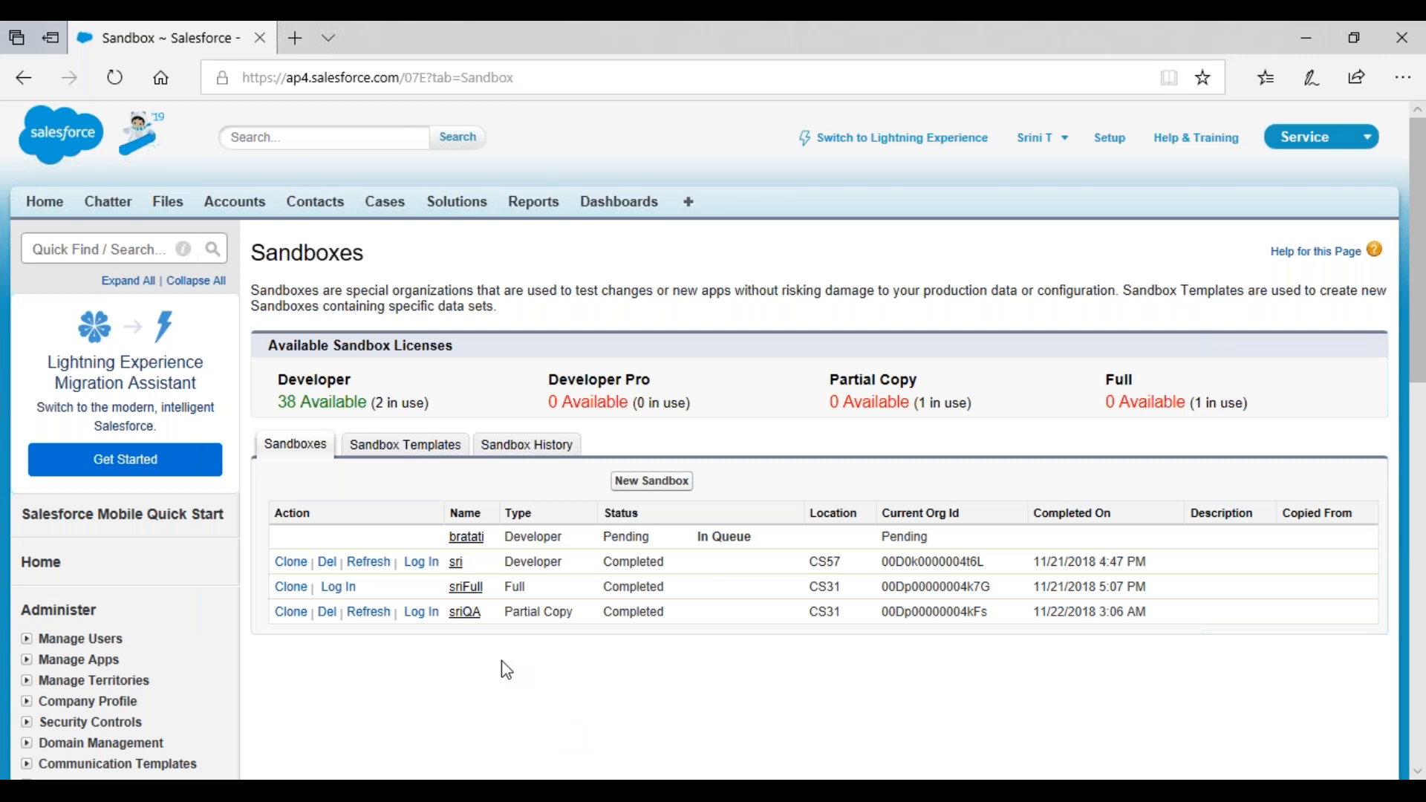
Open the production organization's Deployment Settings, continuing past the Understanding Deployments introduction.
{"action": "scroll", "coordinate": [502, 662], "scroll_direction": "down", "scroll_amount": 10}
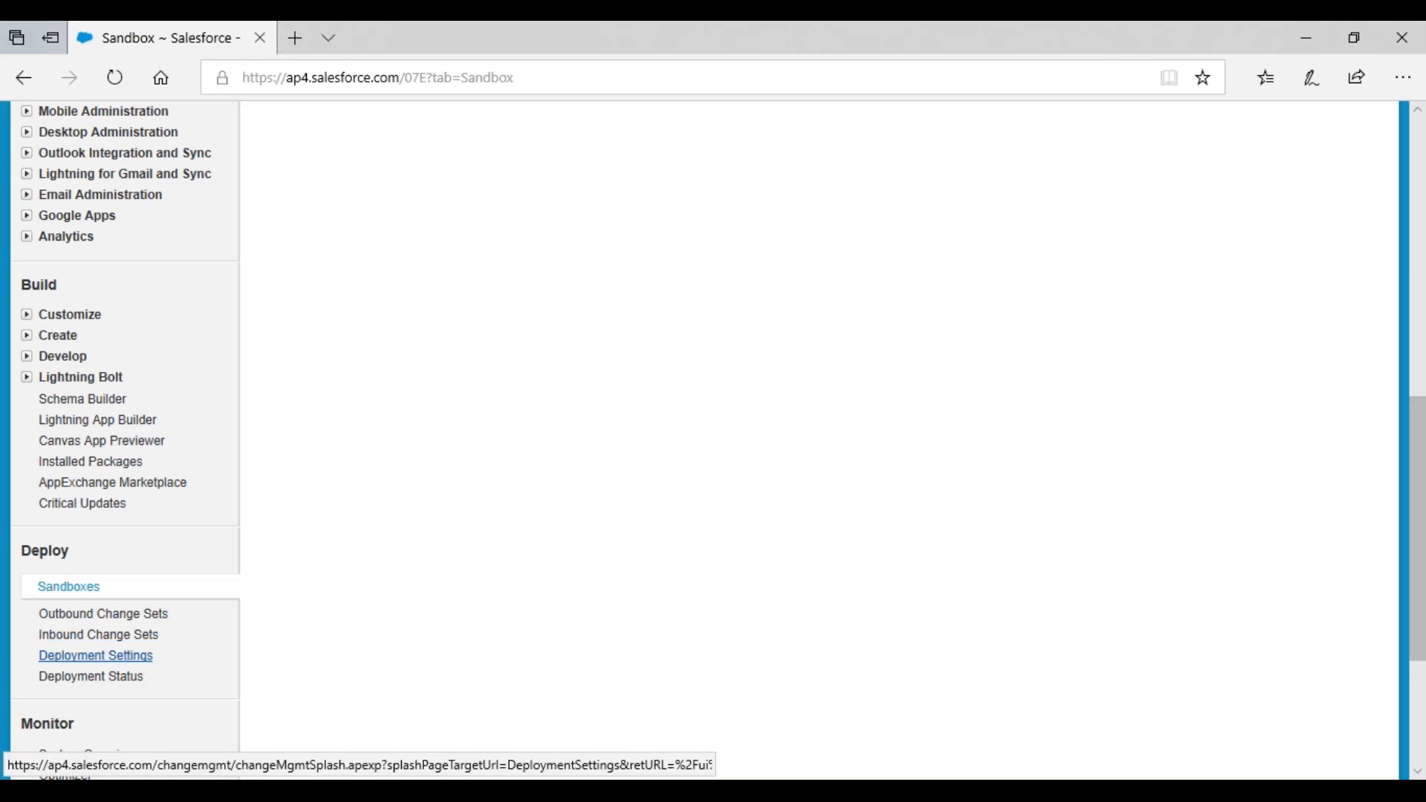
{"action": "left_click", "coordinate": [96, 656]}
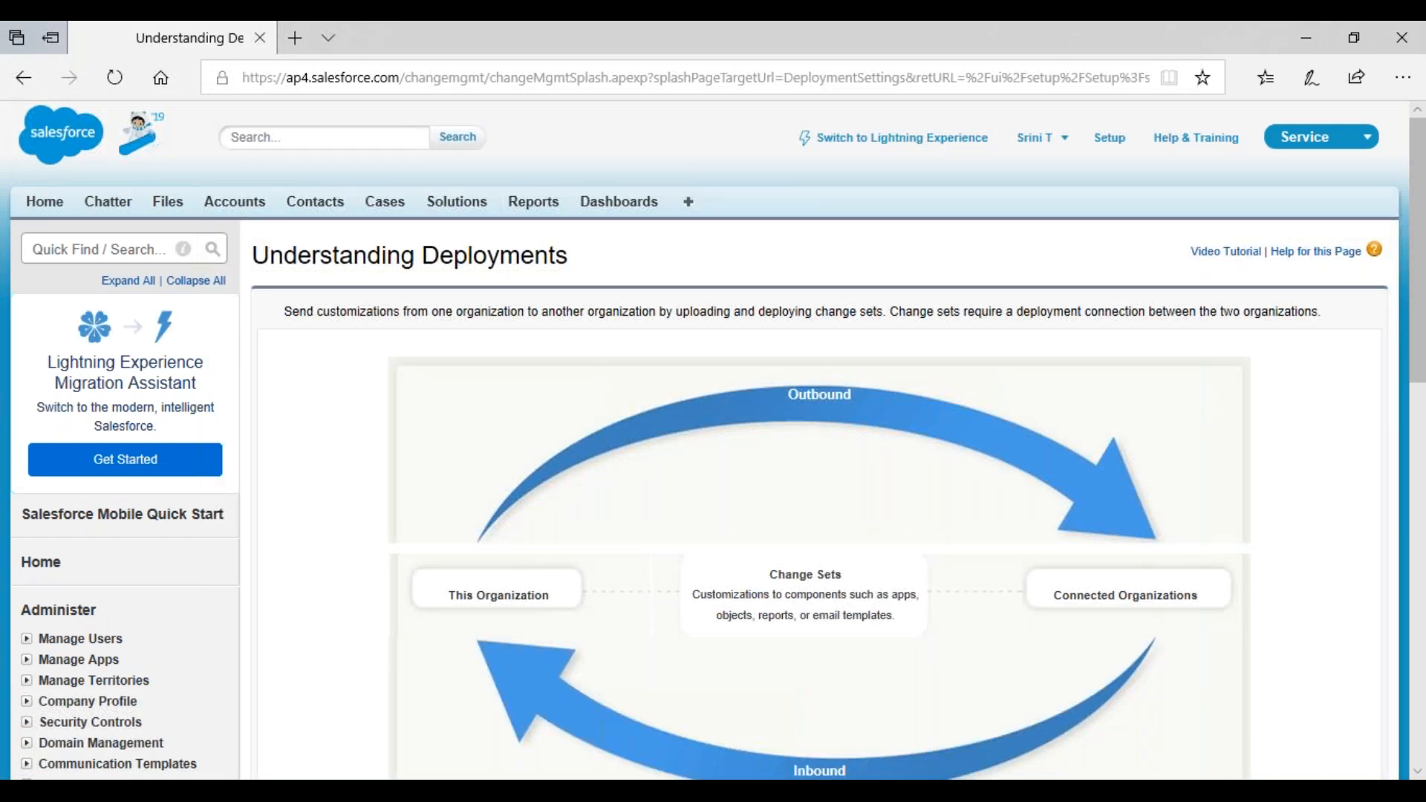
{"action": "scroll", "coordinate": [817, 446], "scroll_direction": "down", "scroll_amount": 5}
{"action": "scroll", "coordinate": [817, 446], "scroll_direction": "down", "scroll_amount": 4}
{"action": "left_click", "coordinate": [303, 449]}
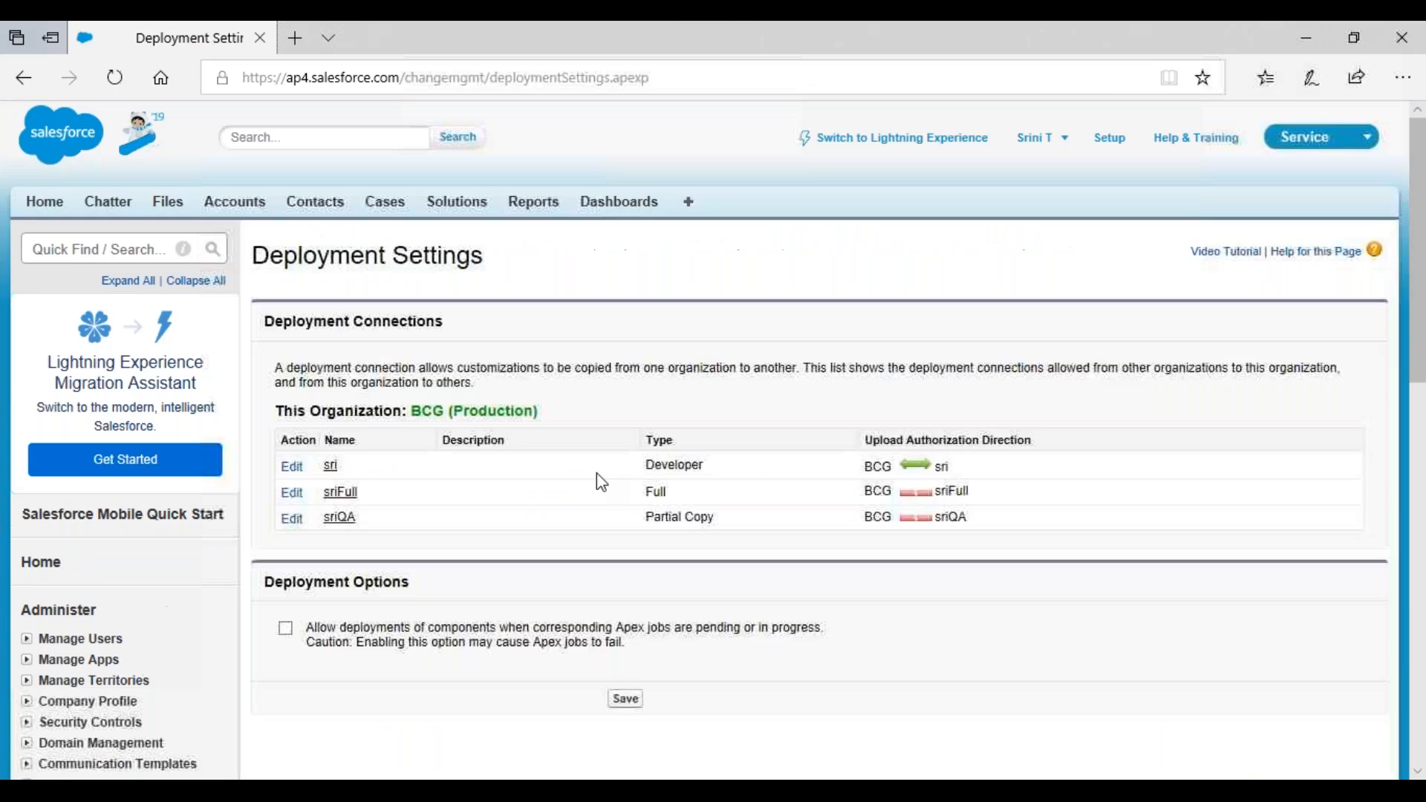
Check the upload authorization directions, edit the sriFull deployment connection to allow inbound changes, and save it.
{"action": "mouse_move", "coordinate": [925, 468]}
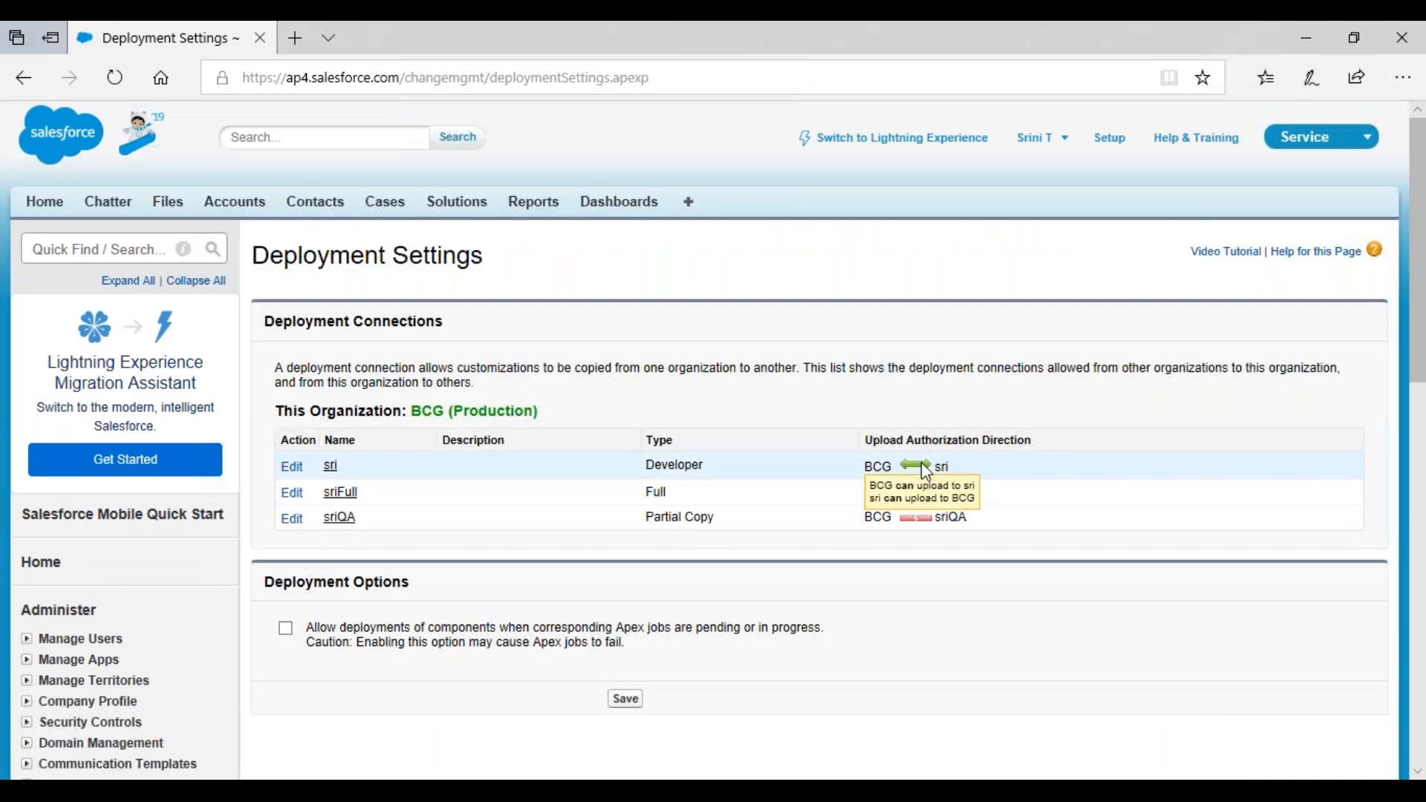
{"action": "mouse_move", "coordinate": [928, 493]}
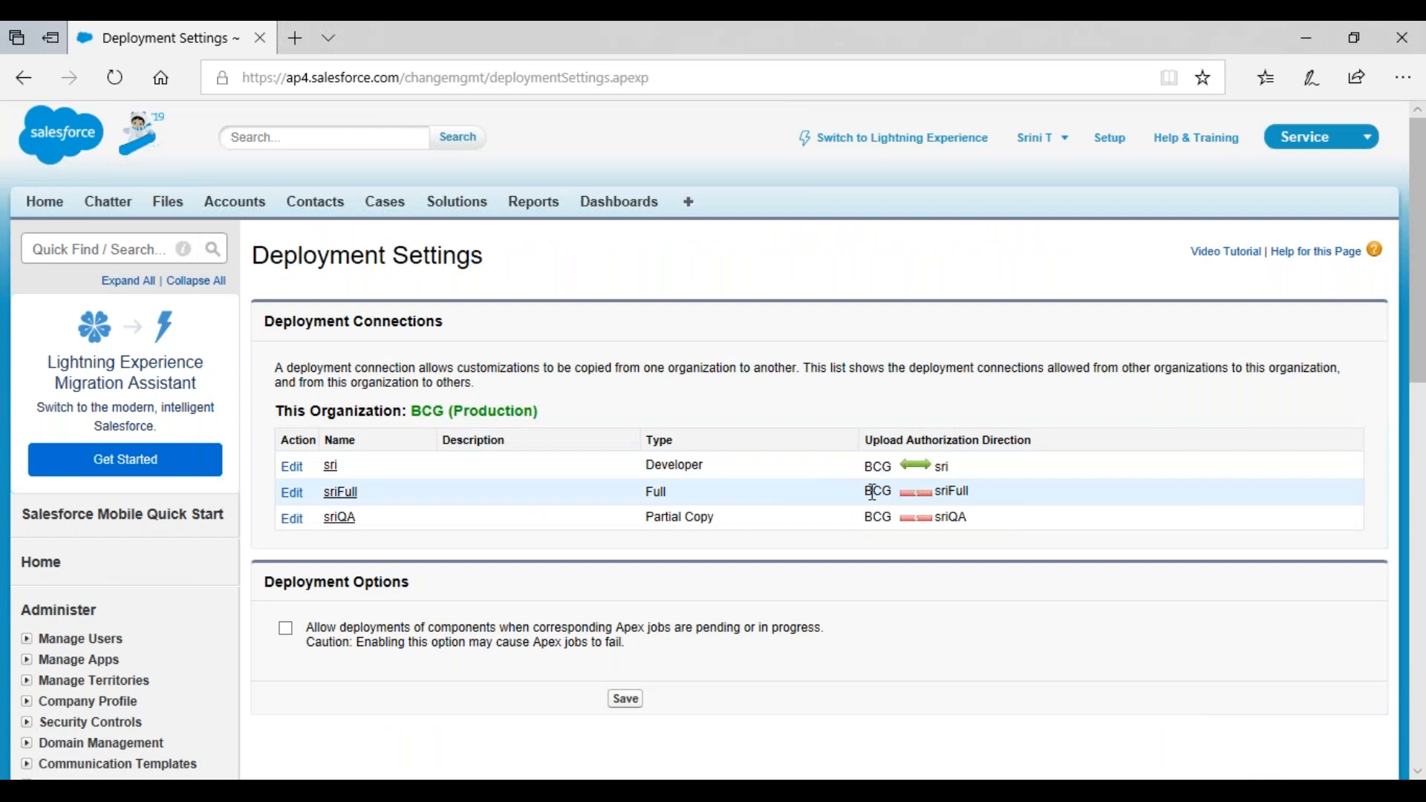
{"action": "left_click_drag", "start_coordinate": [864, 495], "coordinate": [899, 494]}
{"action": "left_click", "coordinate": [293, 493]}
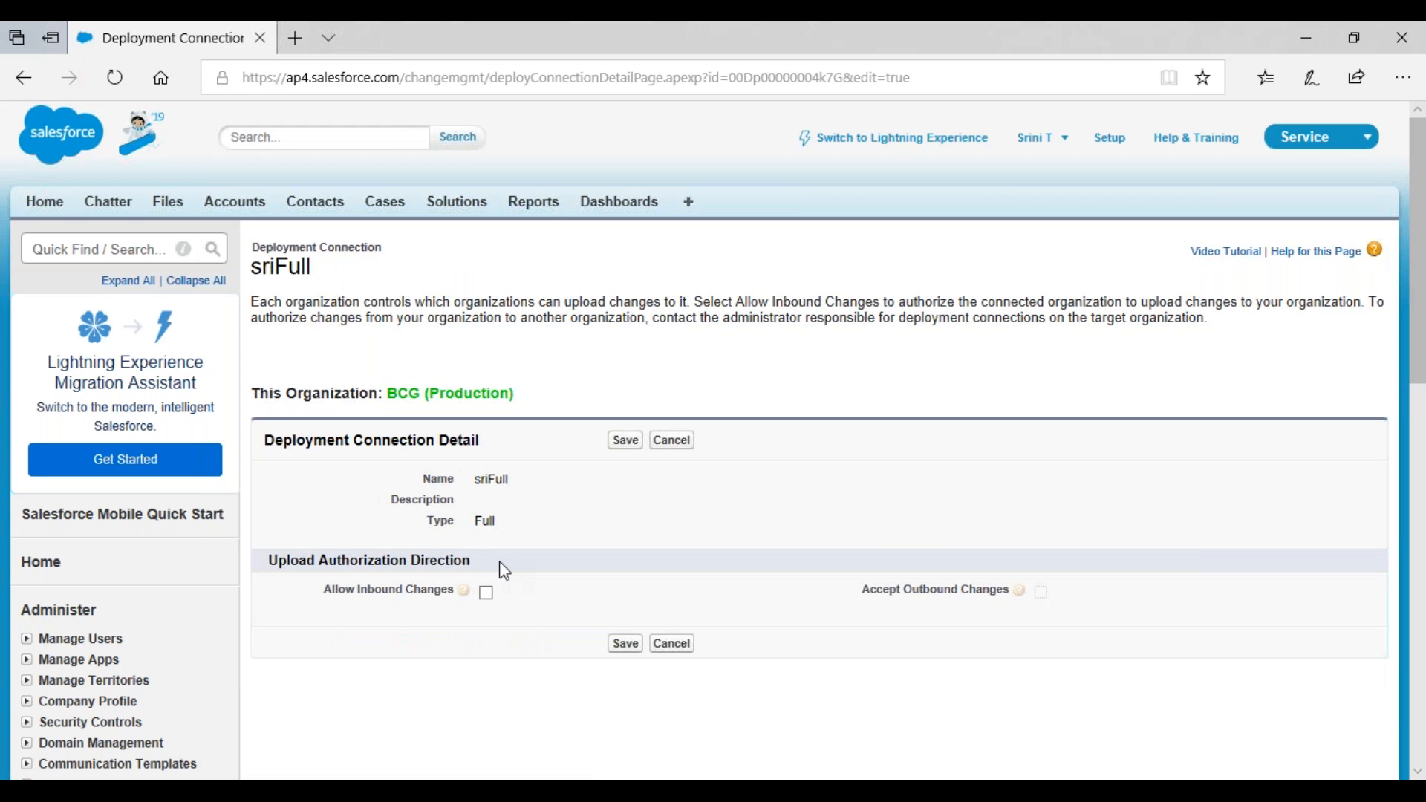
{"action": "left_click", "coordinate": [486, 592]}
{"action": "left_click", "coordinate": [625, 643]}
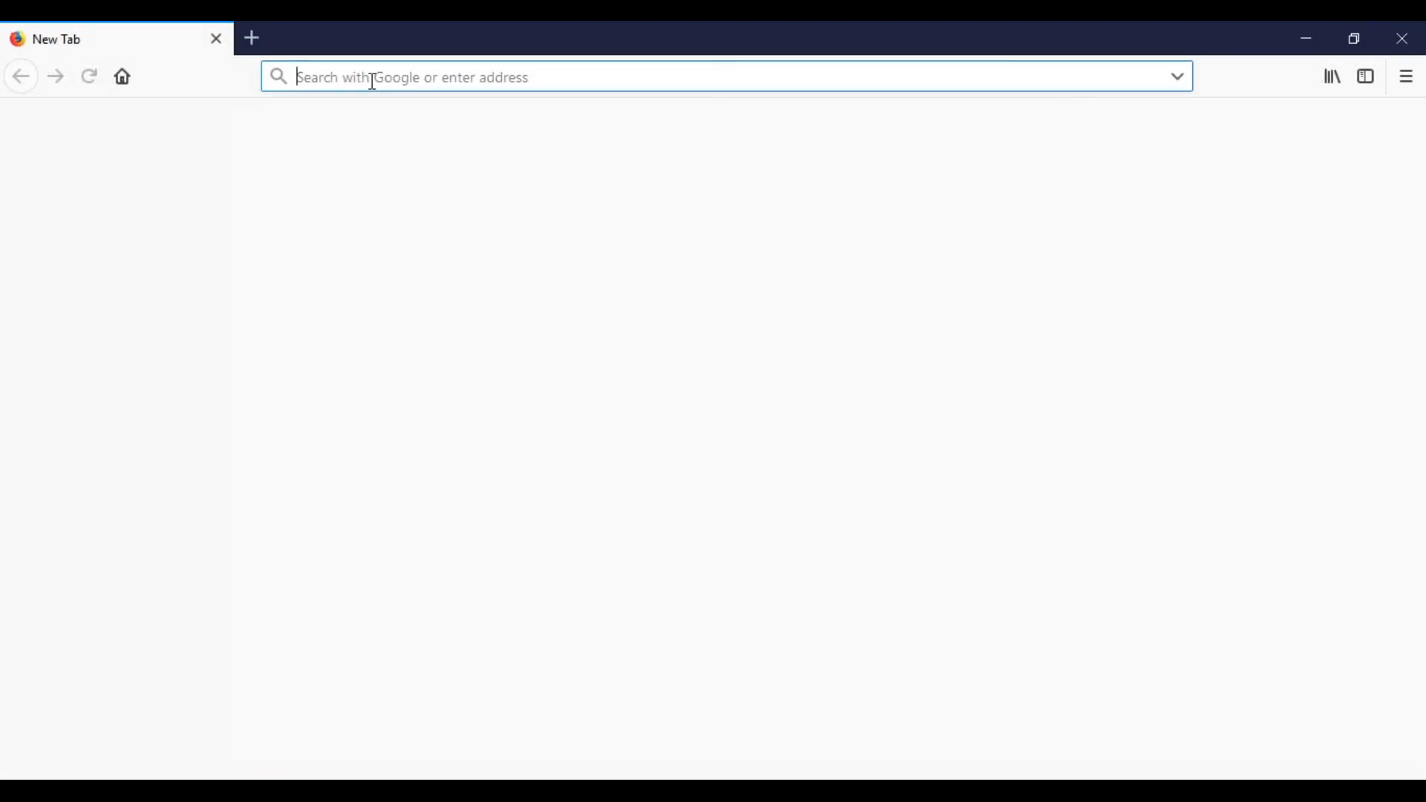
Open the Salesforce sandbox login page at test.salesforce.com.
{"action": "type", "text": "test"}
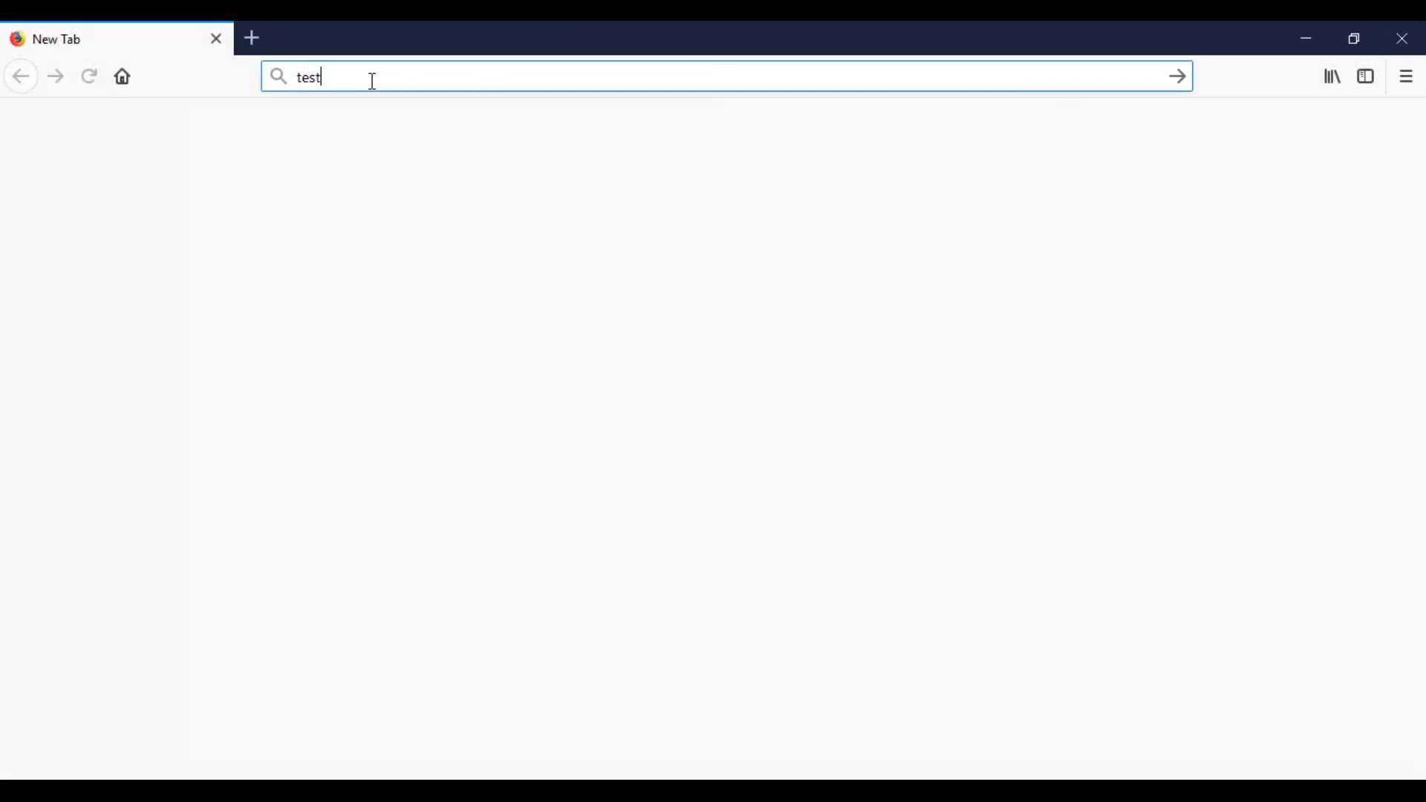
{"action": "type", "text": ".salesforce.com/"}
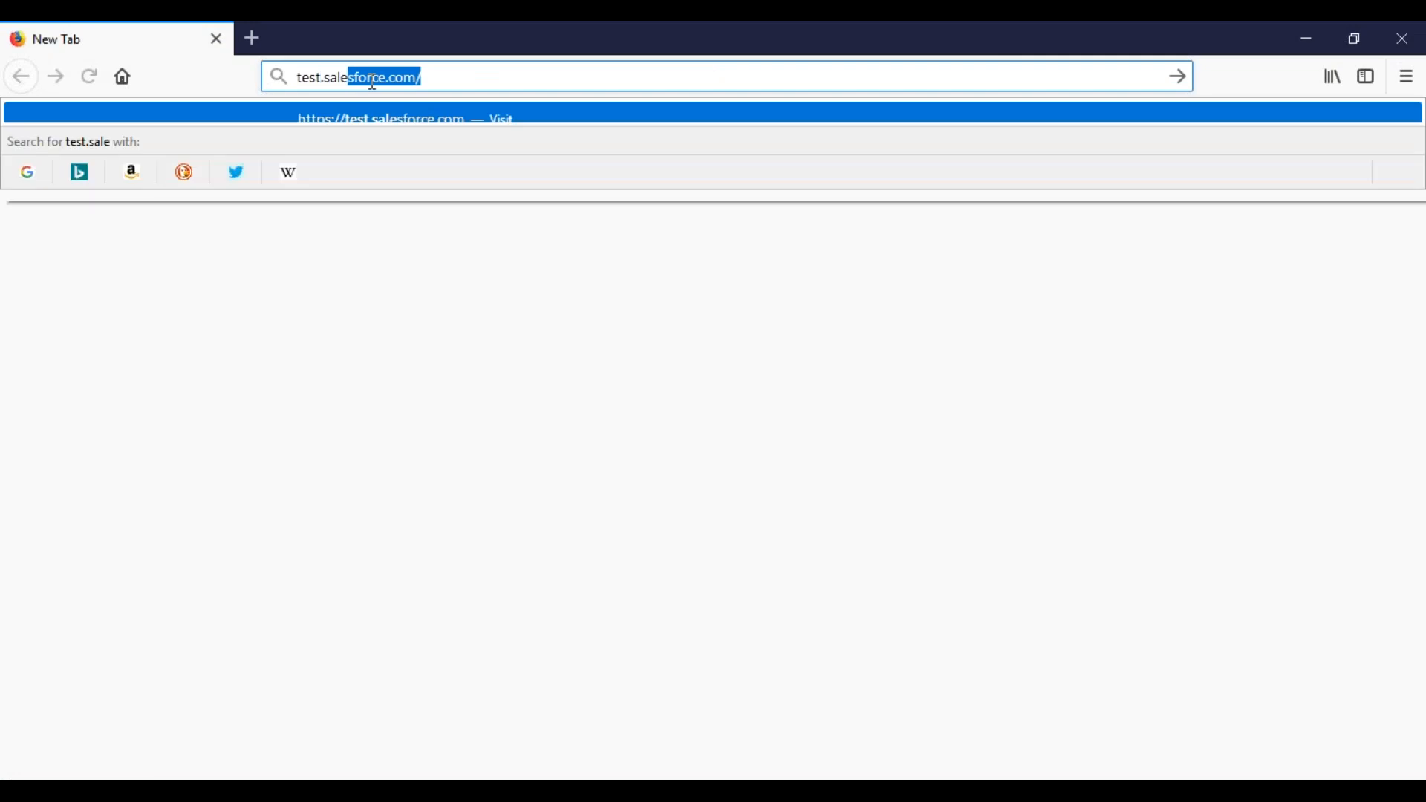
{"action": "key", "text": "Return"}
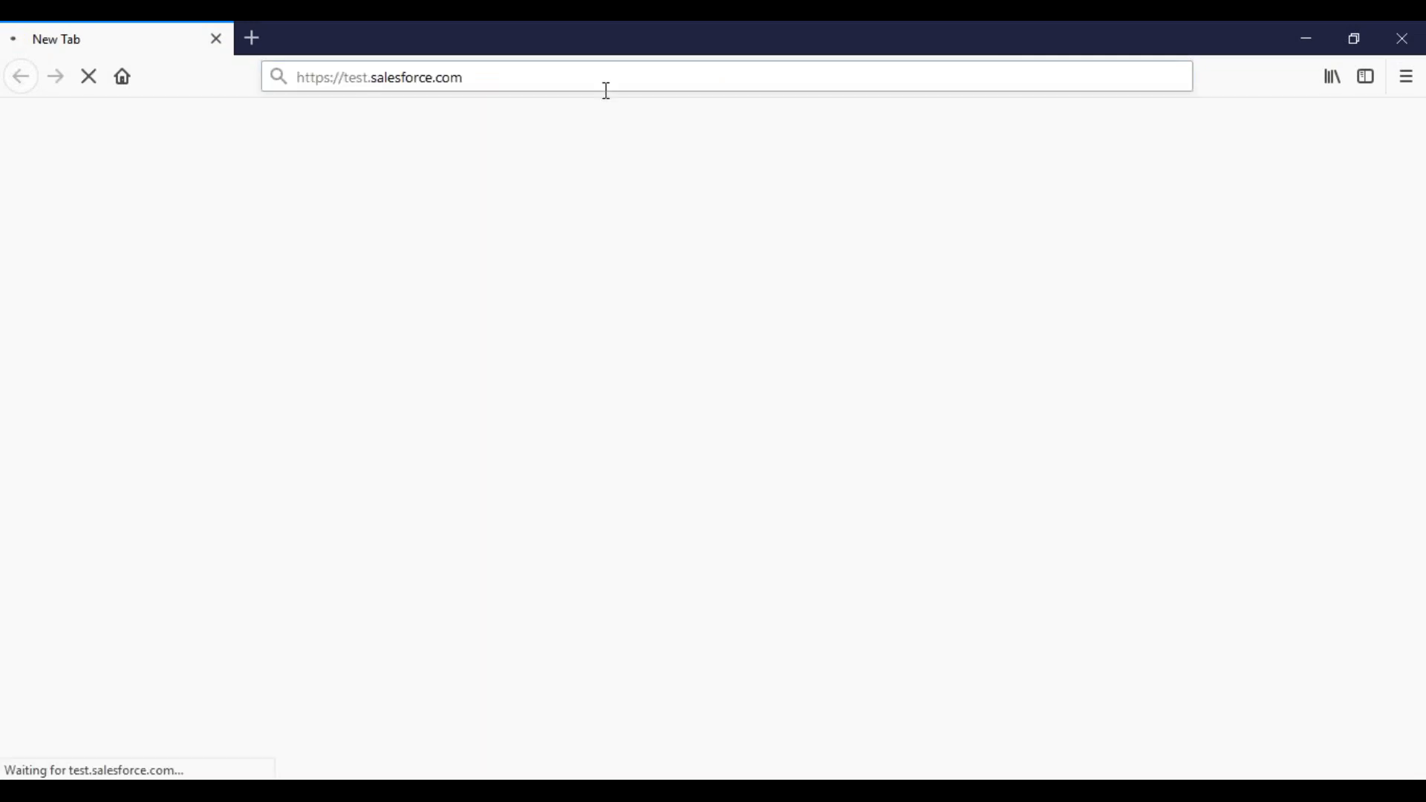
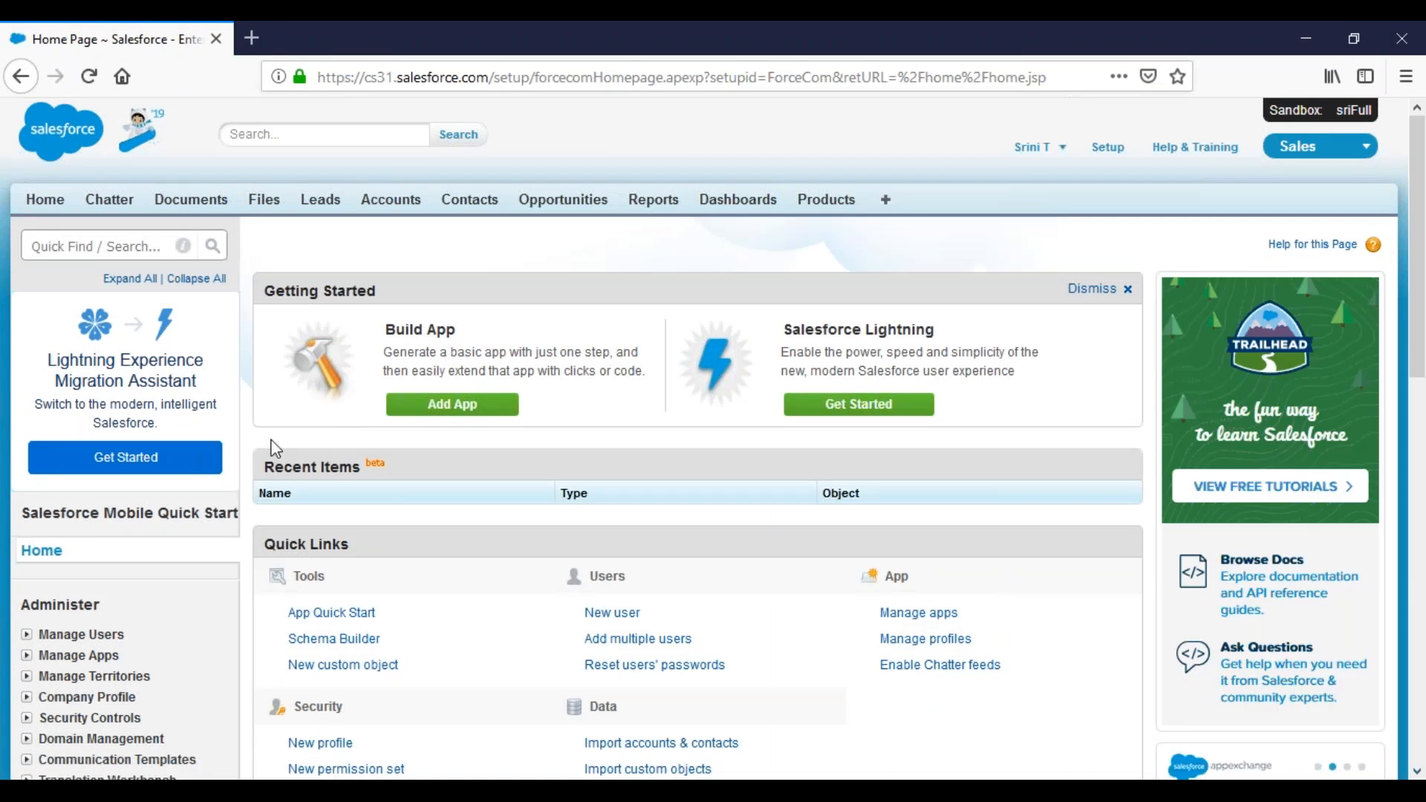
Open the sriFull sandbox's Deployment Settings, continuing past the Understanding Deployments introduction.
{"action": "scroll", "coordinate": [276, 448], "scroll_direction": "down", "scroll_amount": 3}
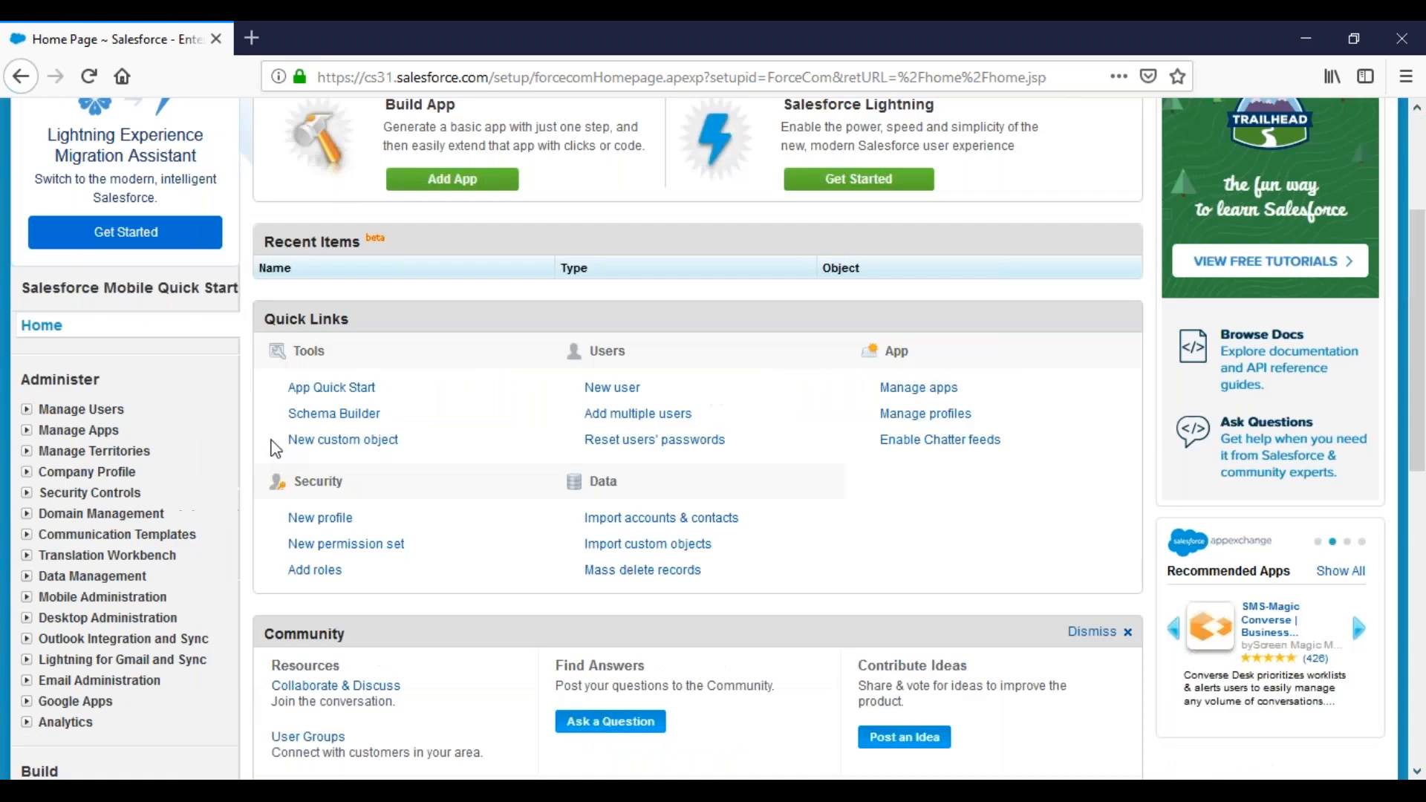
{"action": "scroll", "coordinate": [275, 448], "scroll_direction": "down", "scroll_amount": 7}
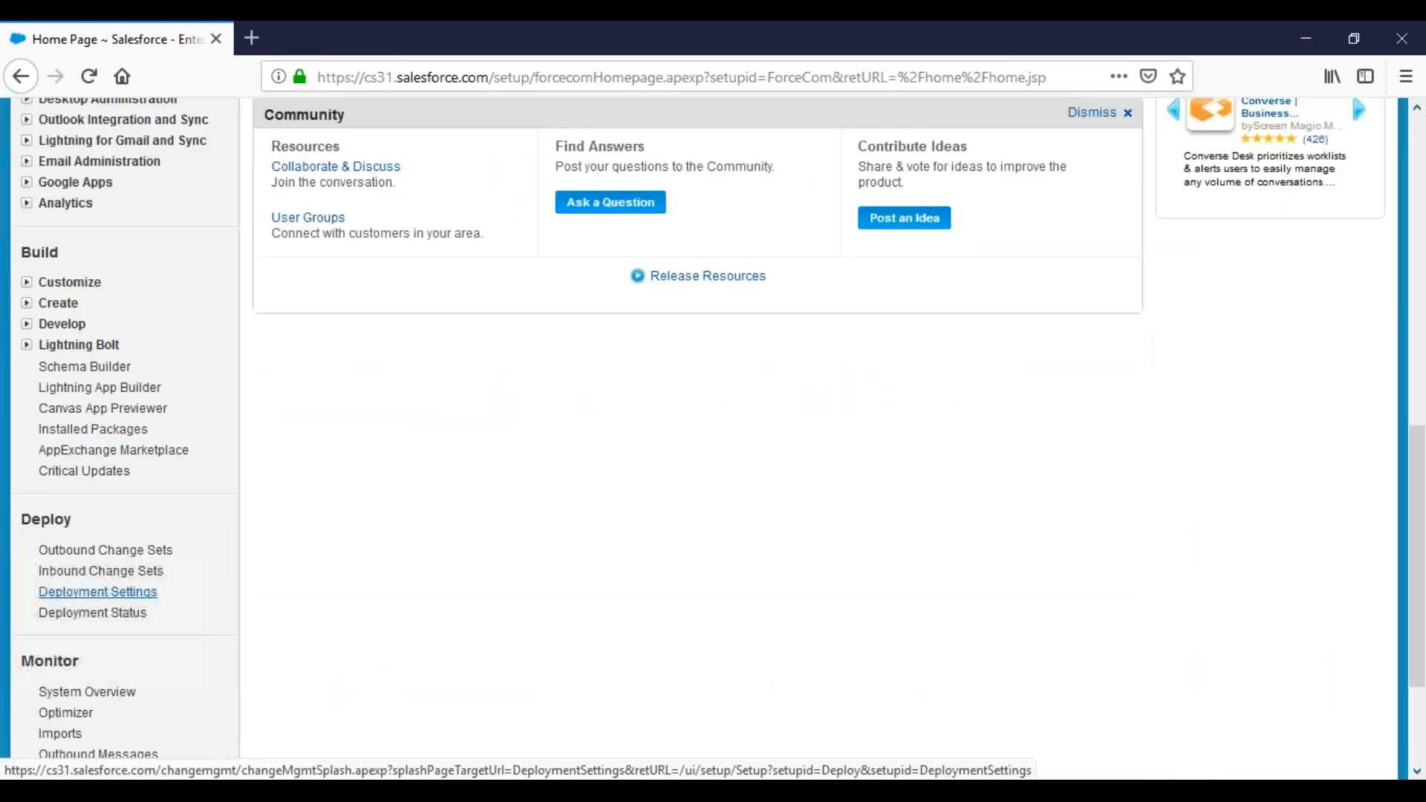
{"action": "left_click", "coordinate": [97, 592]}
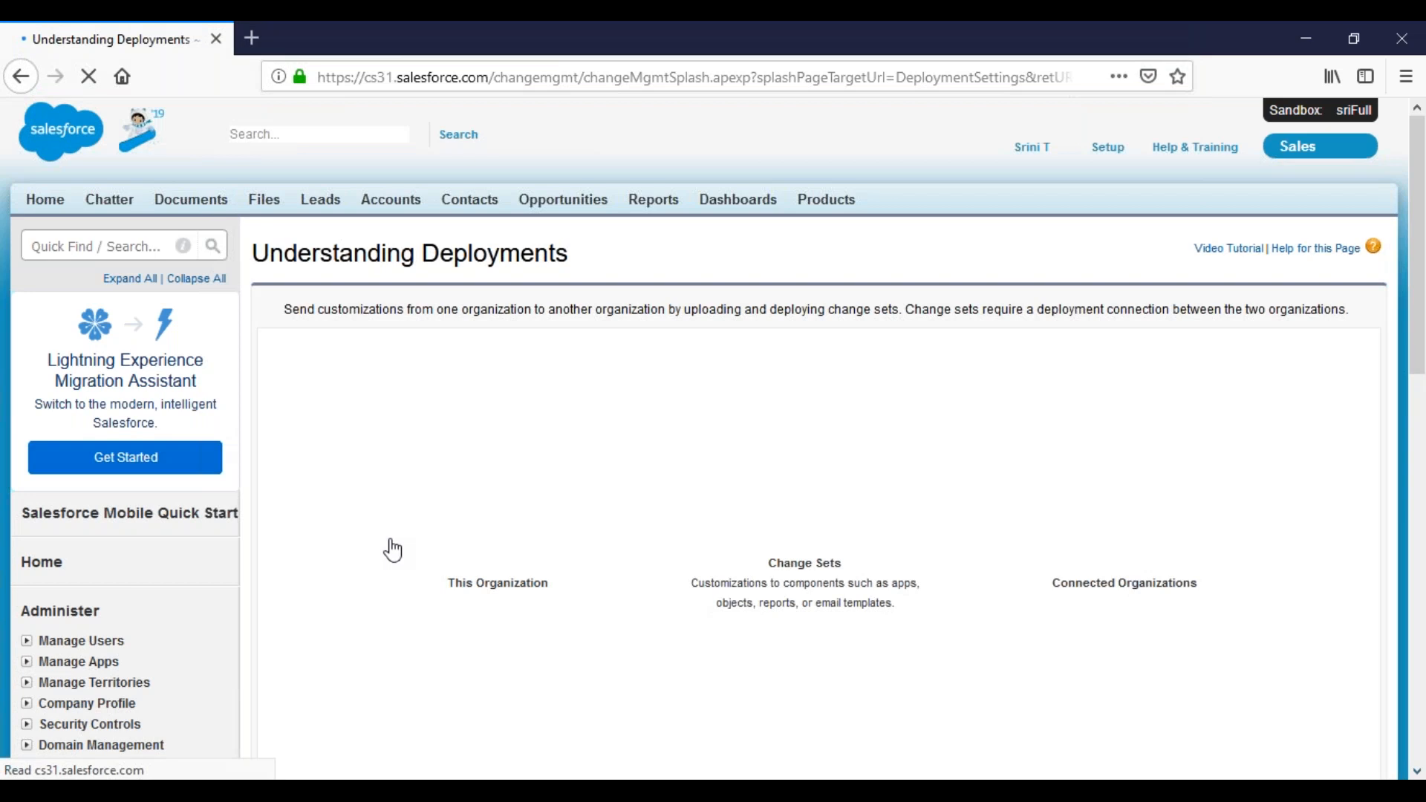
{"action": "scroll", "coordinate": [394, 550], "scroll_direction": "down", "scroll_amount": 6}
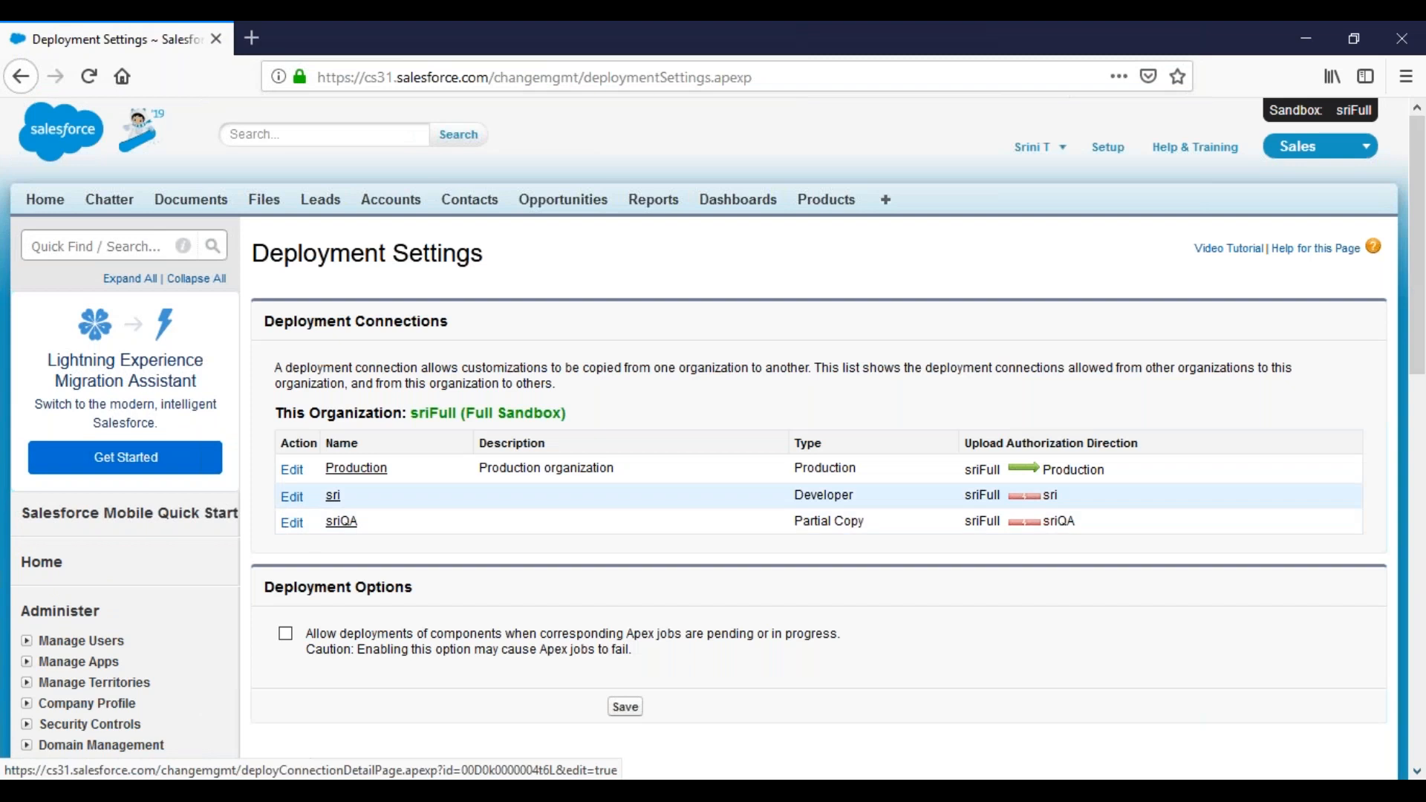
Edit the Production deployment connection in sriFull to allow inbound changes, save it and reload the stalled page.
{"action": "left_click", "coordinate": [294, 475]}
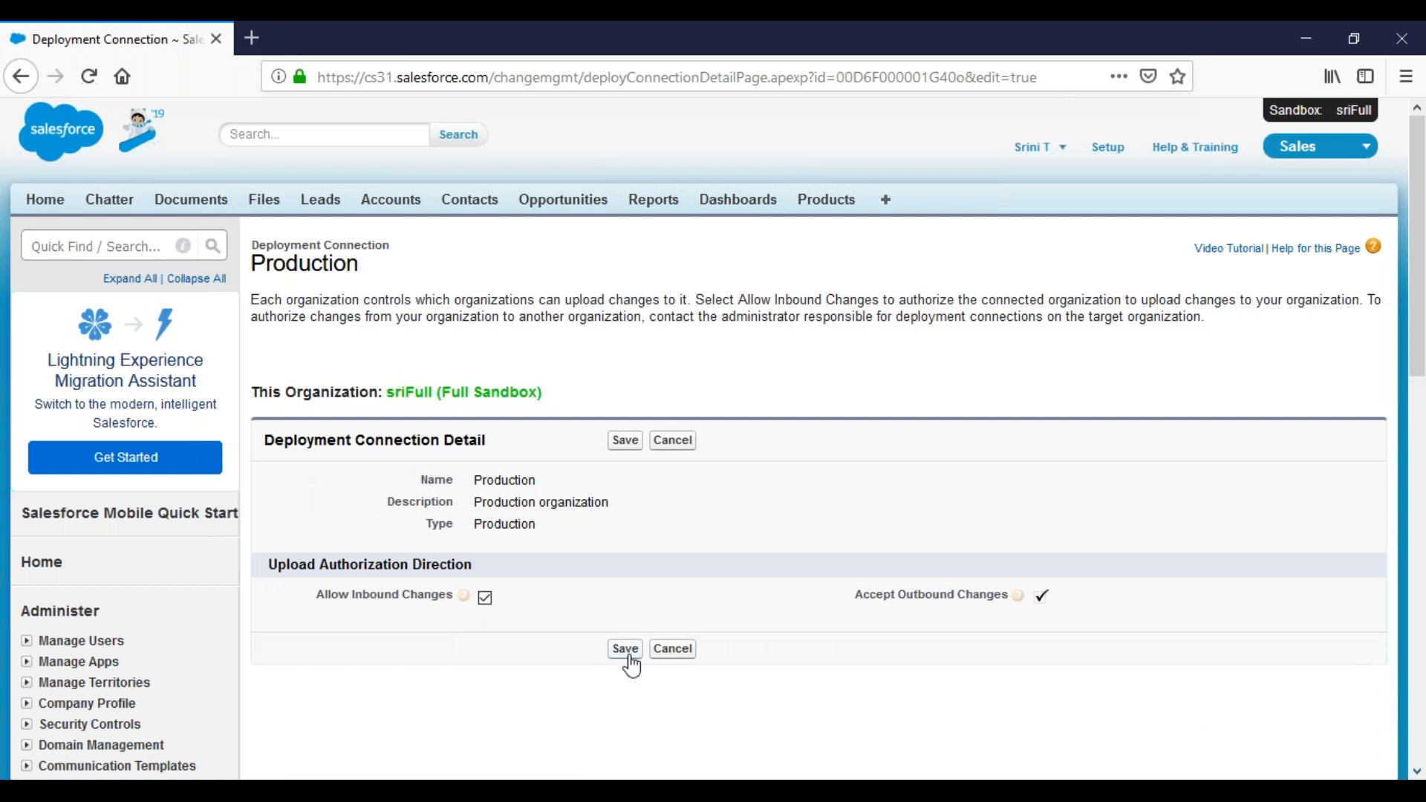
{"action": "left_click", "coordinate": [627, 655]}
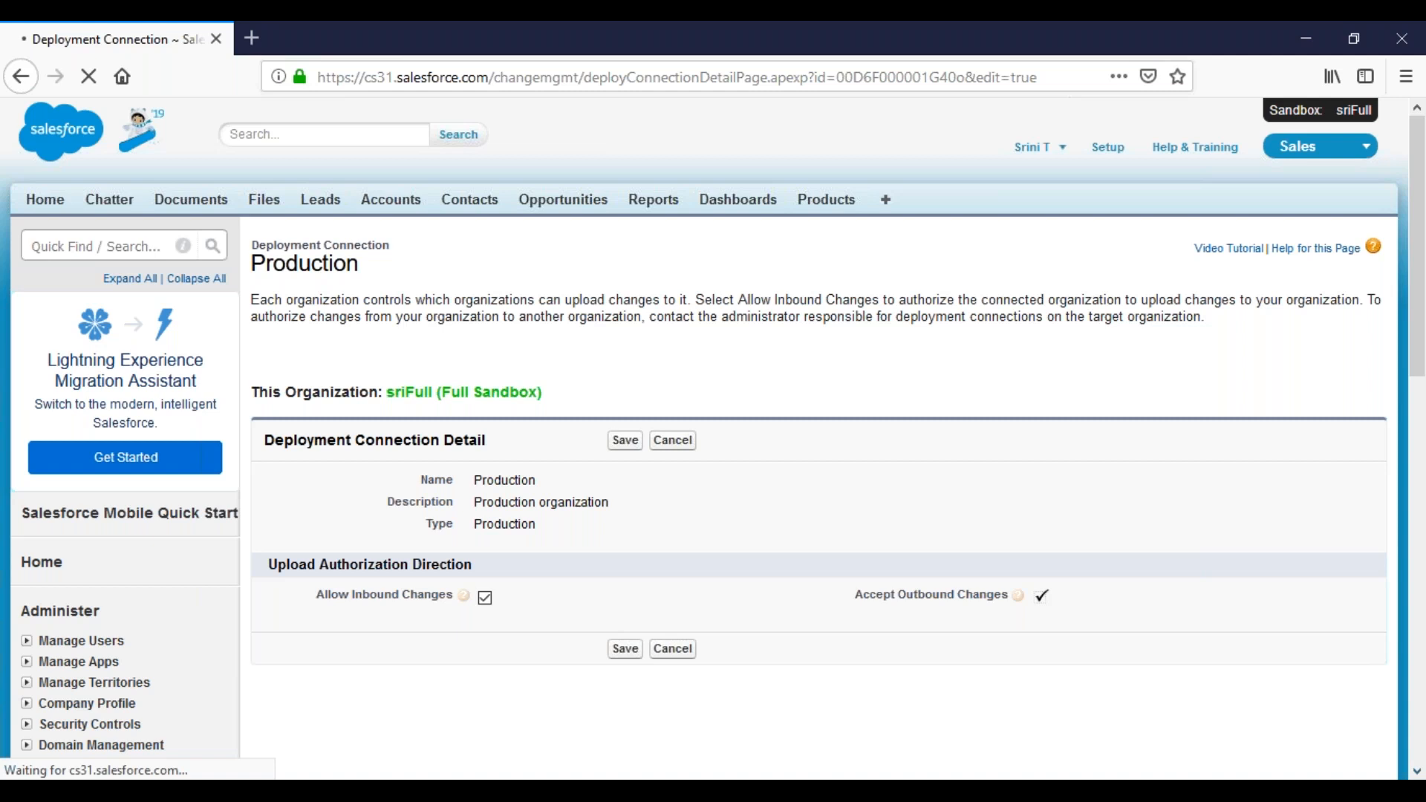
{"action": "mouse_move", "coordinate": [576, 788]}
{"action": "left_click", "coordinate": [95, 89]}
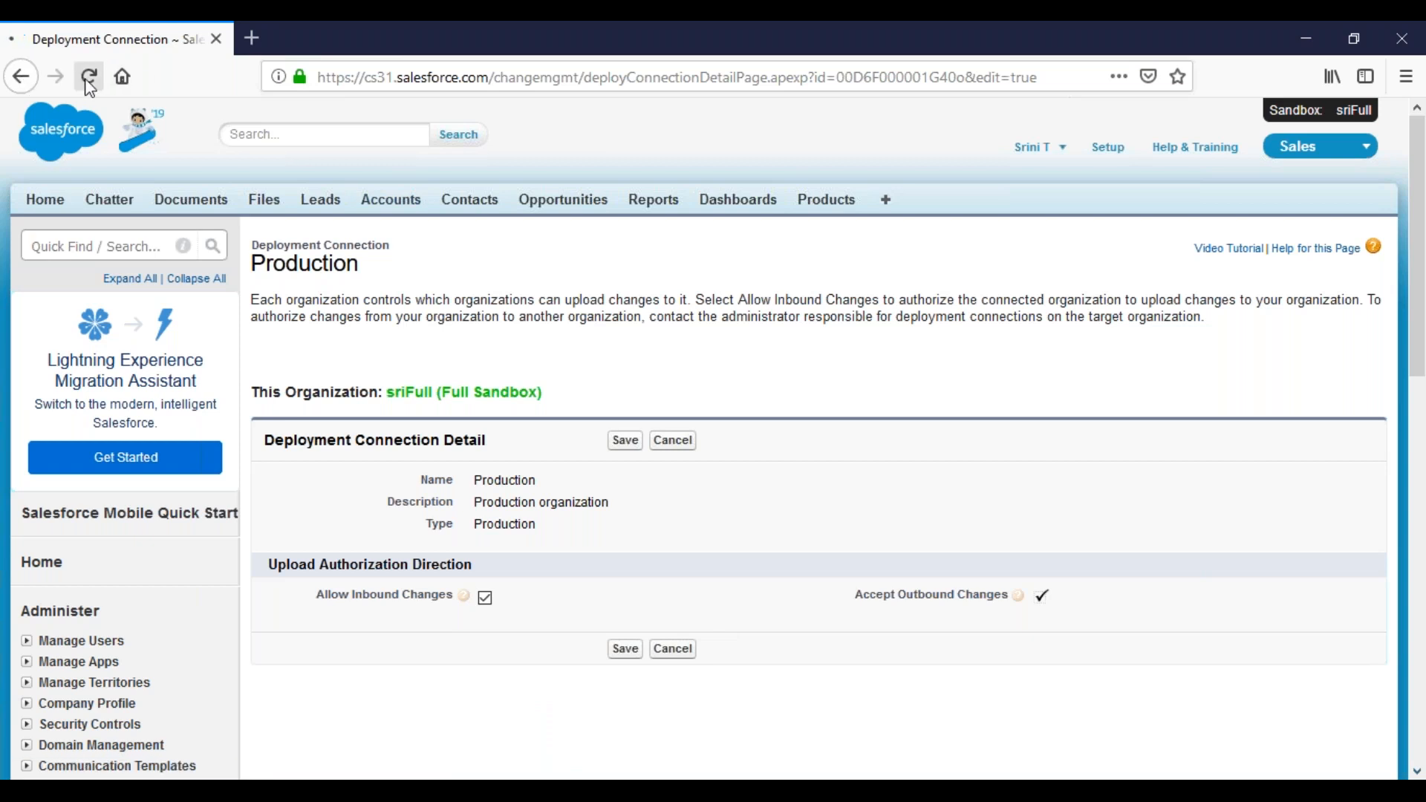
{"action": "left_click", "coordinate": [88, 80]}
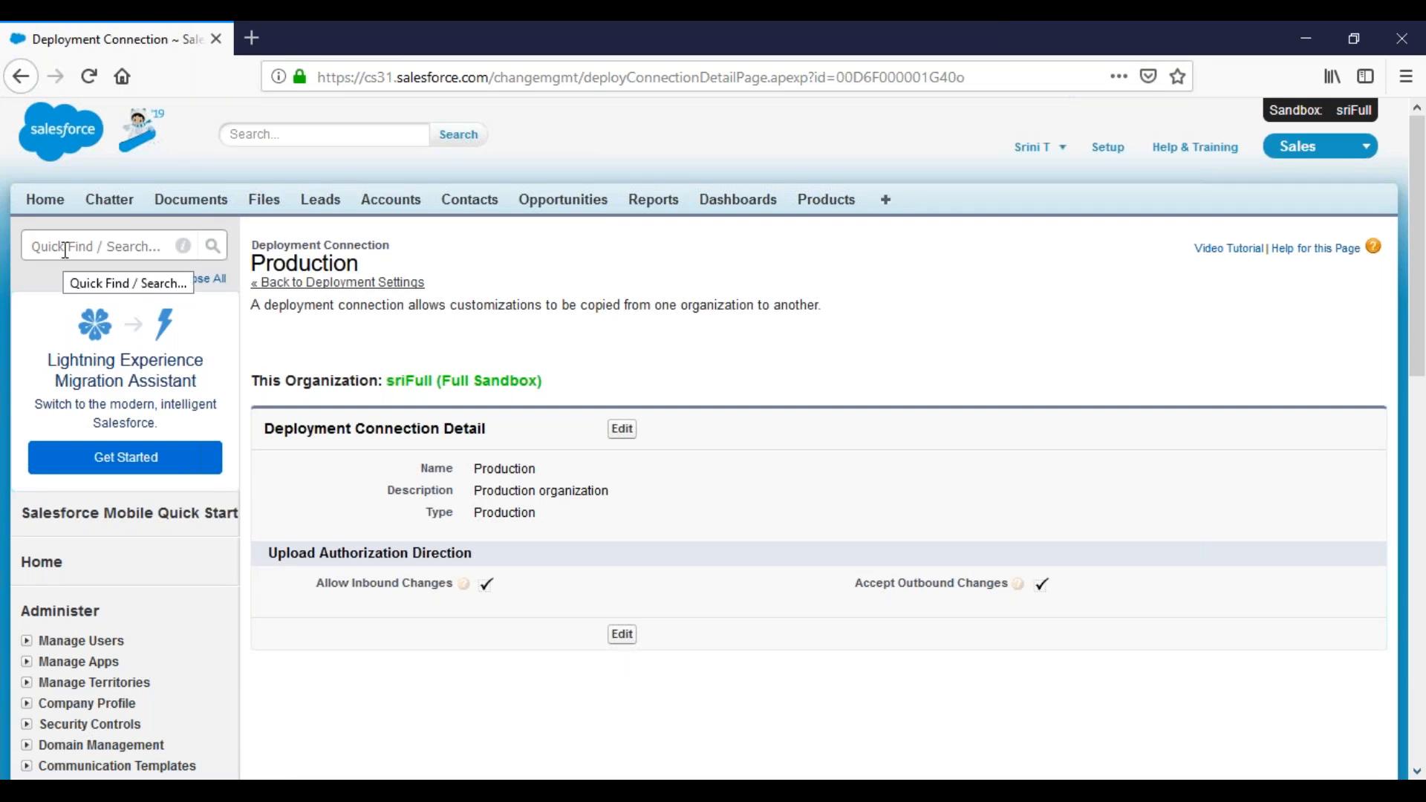
Search the sandbox setup for schema, open Schema Builder, and resubmit the form when reloading the production organization's sriFull connection page.
{"action": "type", "text": "sd"}
{"action": "type", "text": "hema"}
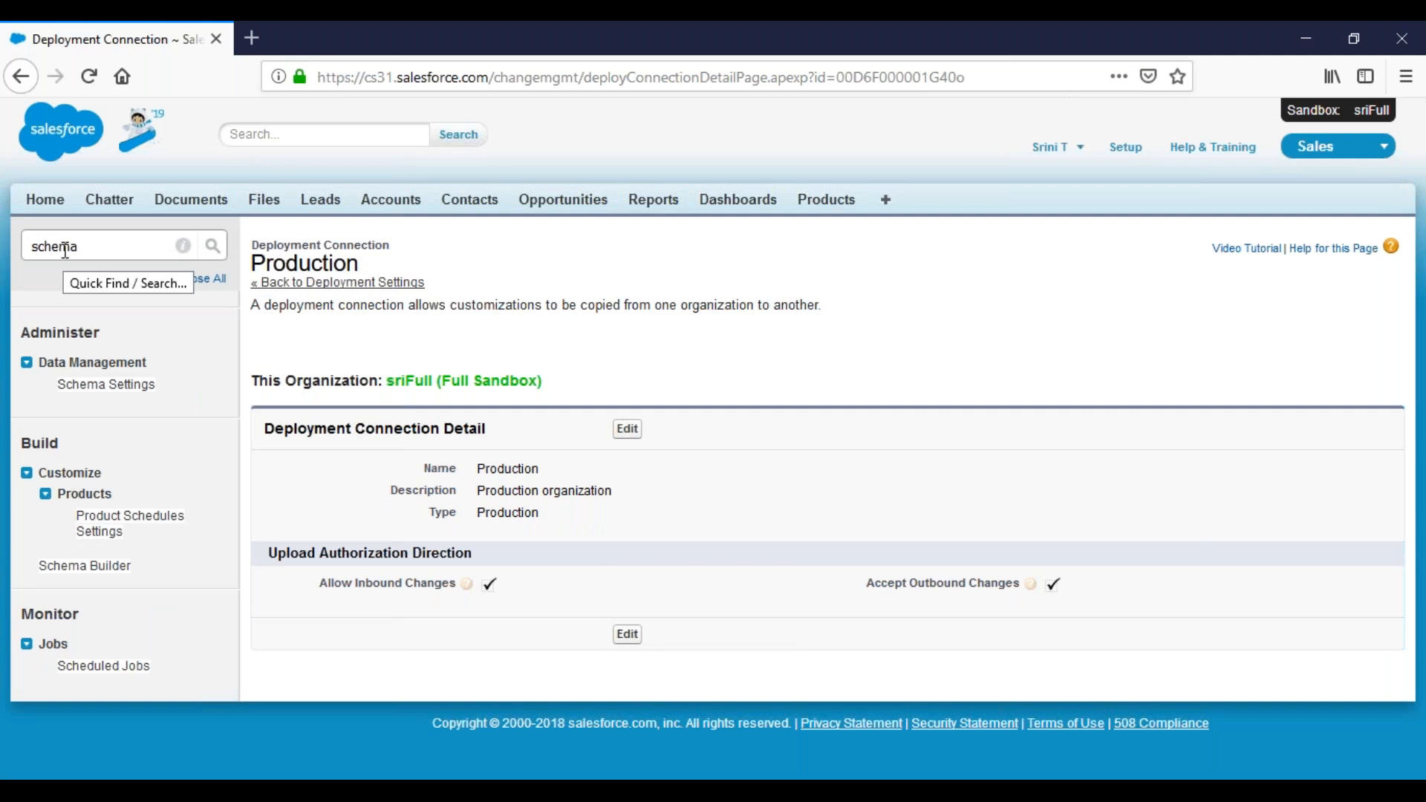
{"action": "left_click", "coordinate": [111, 473]}
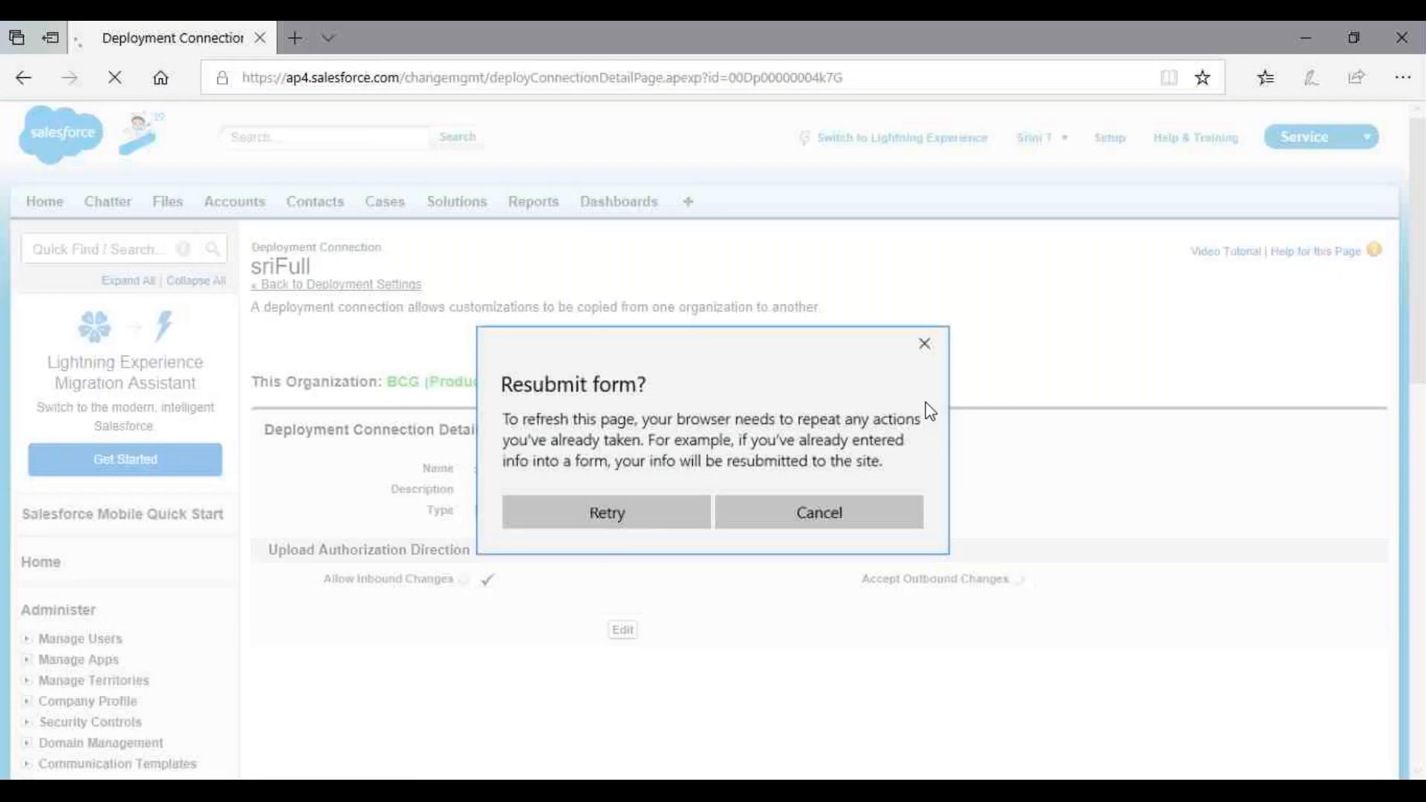
{"action": "left_click", "coordinate": [606, 520]}
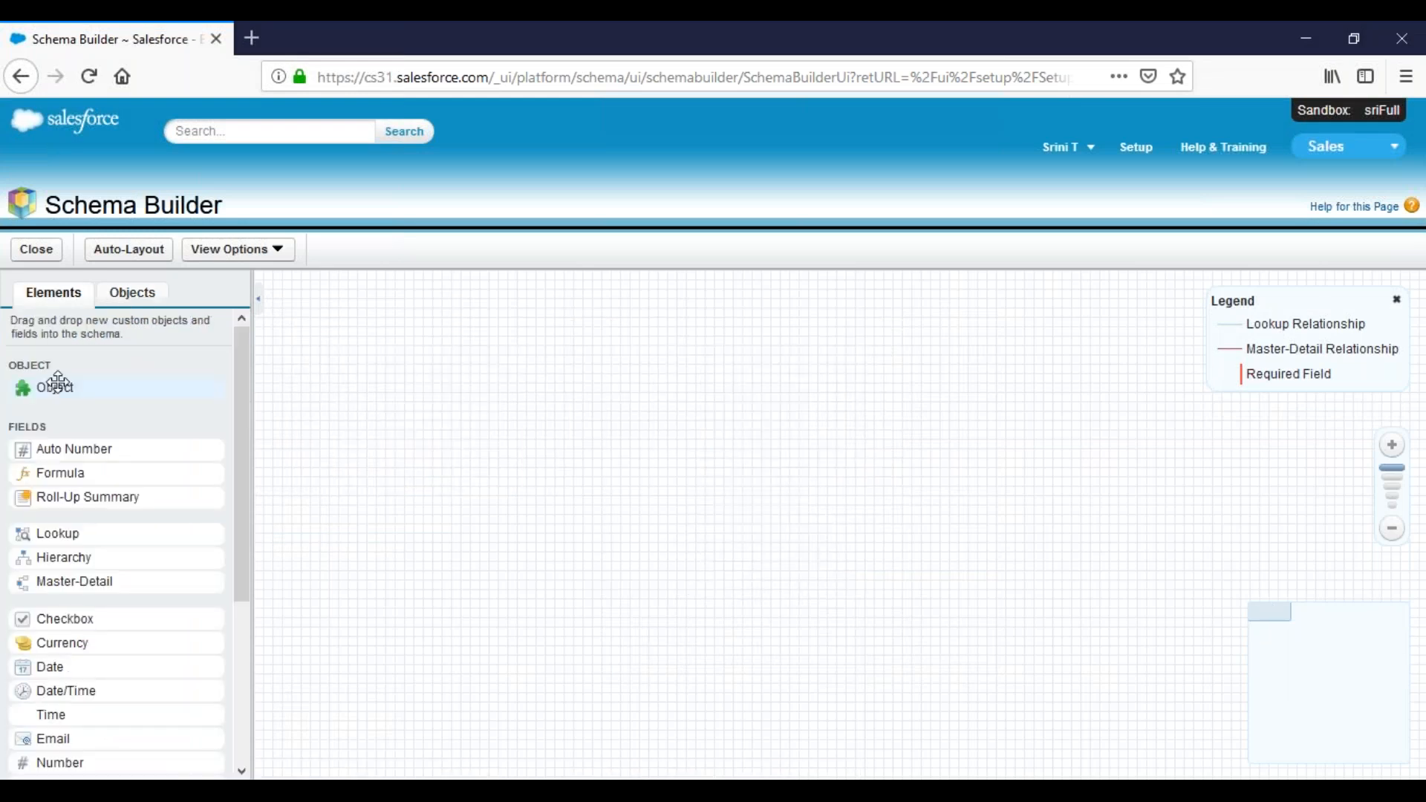
Create a custom object on the schema canvas, using a person's first name plus Object as label and plus Records as plural label.
{"action": "left_click_drag", "start_coordinate": [57, 383], "coordinate": [45, 393]}
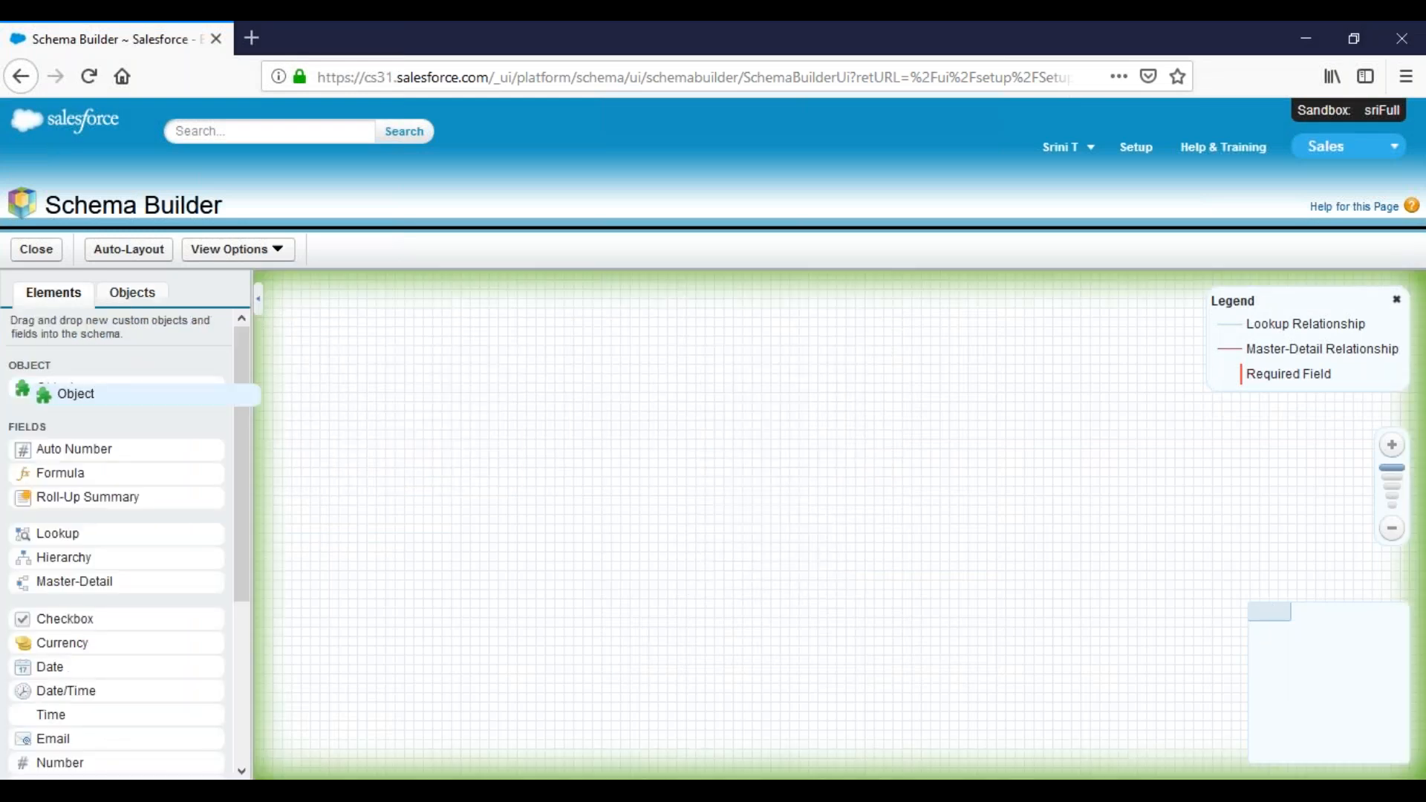
{"action": "left_click_drag", "start_coordinate": [45, 394], "coordinate": [755, 258]}
{"action": "type", "text": "Sujath"}
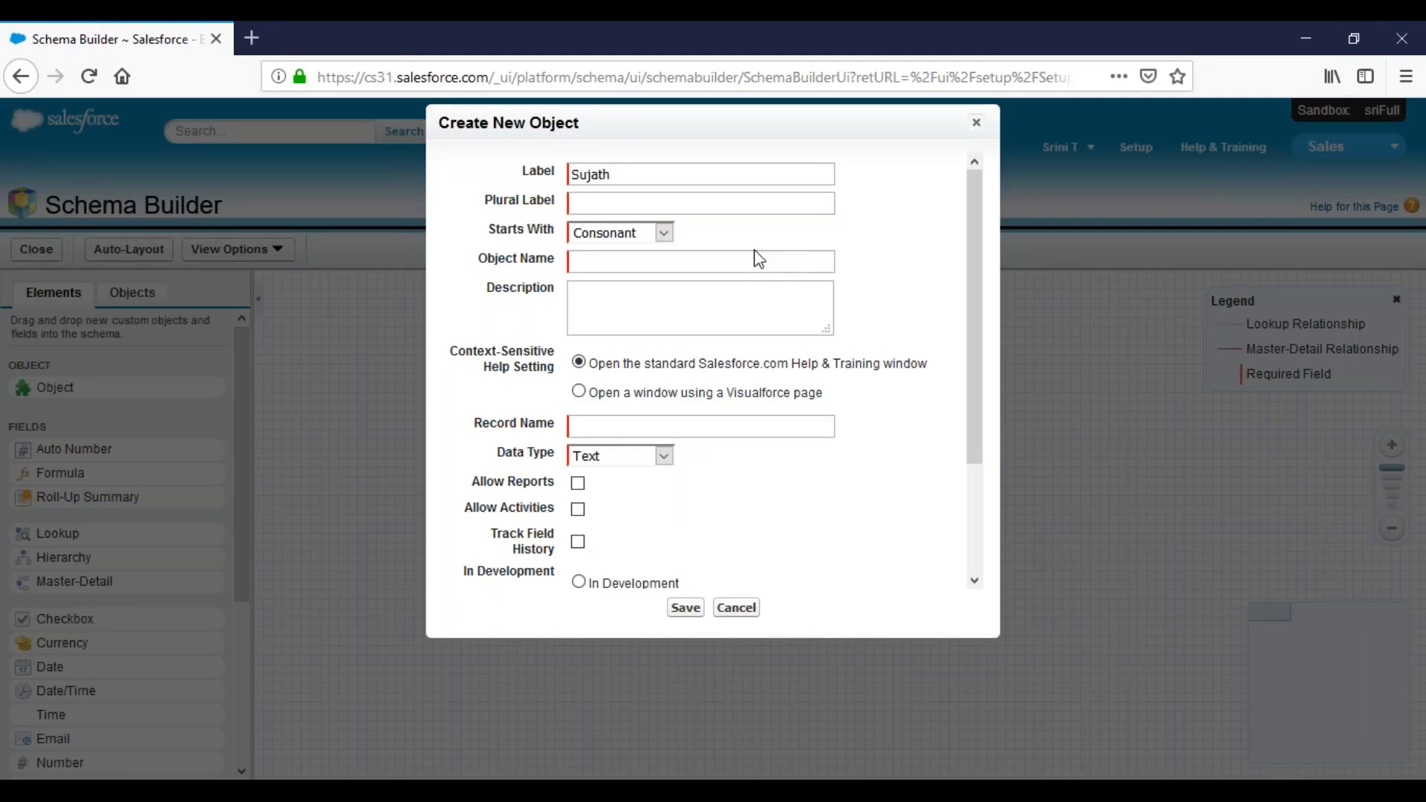
{"action": "type", "text": "a Object"}
{"action": "key", "text": "Tab"}
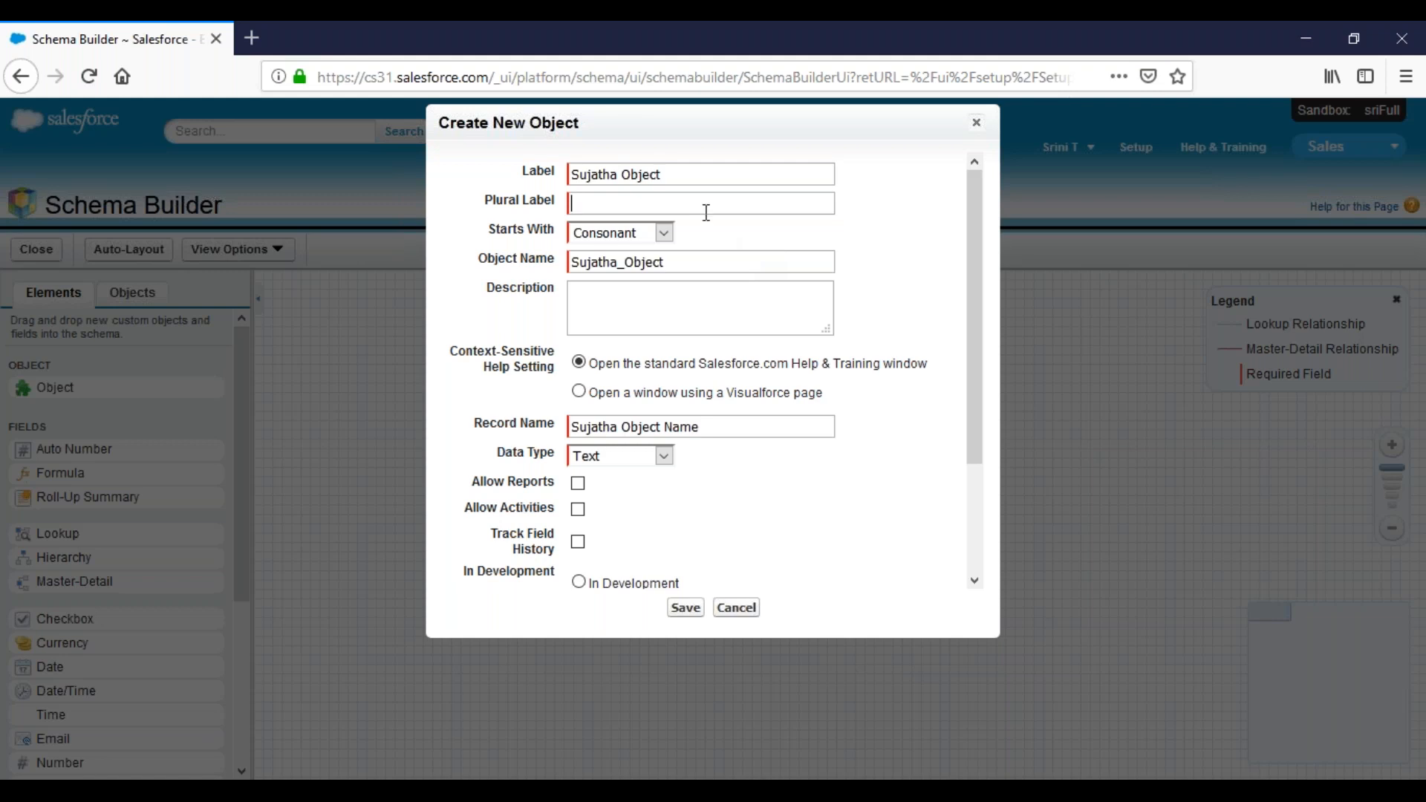
{"action": "type", "text": "Sujatha Records"}
{"action": "scroll", "coordinate": [862, 499], "scroll_direction": "down", "scroll_amount": 3}
{"action": "left_click", "coordinate": [685, 608]}
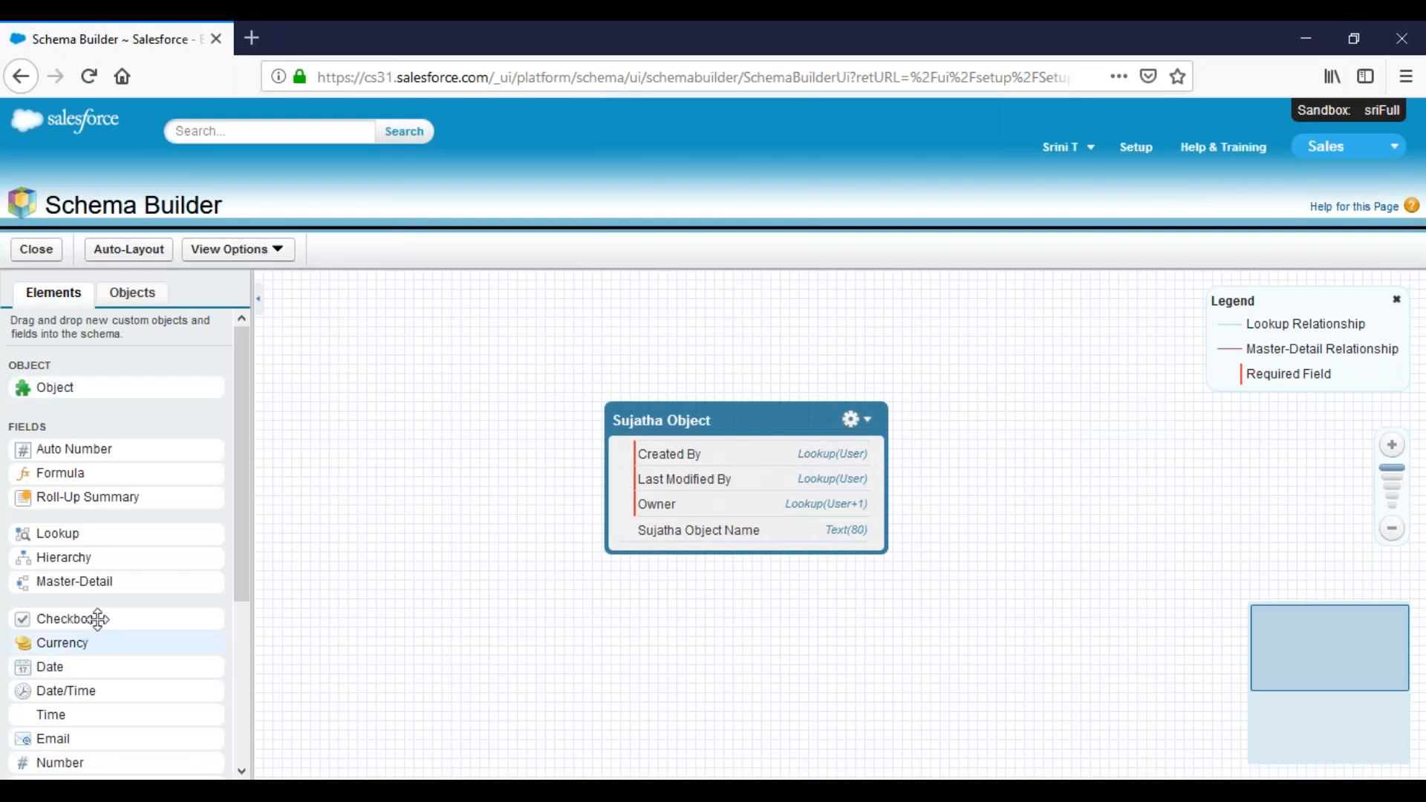
Add a Text field labelled Name with a length of 40 to the new custom object and save it.
{"action": "scroll", "coordinate": [98, 619], "scroll_direction": "down", "scroll_amount": 3}
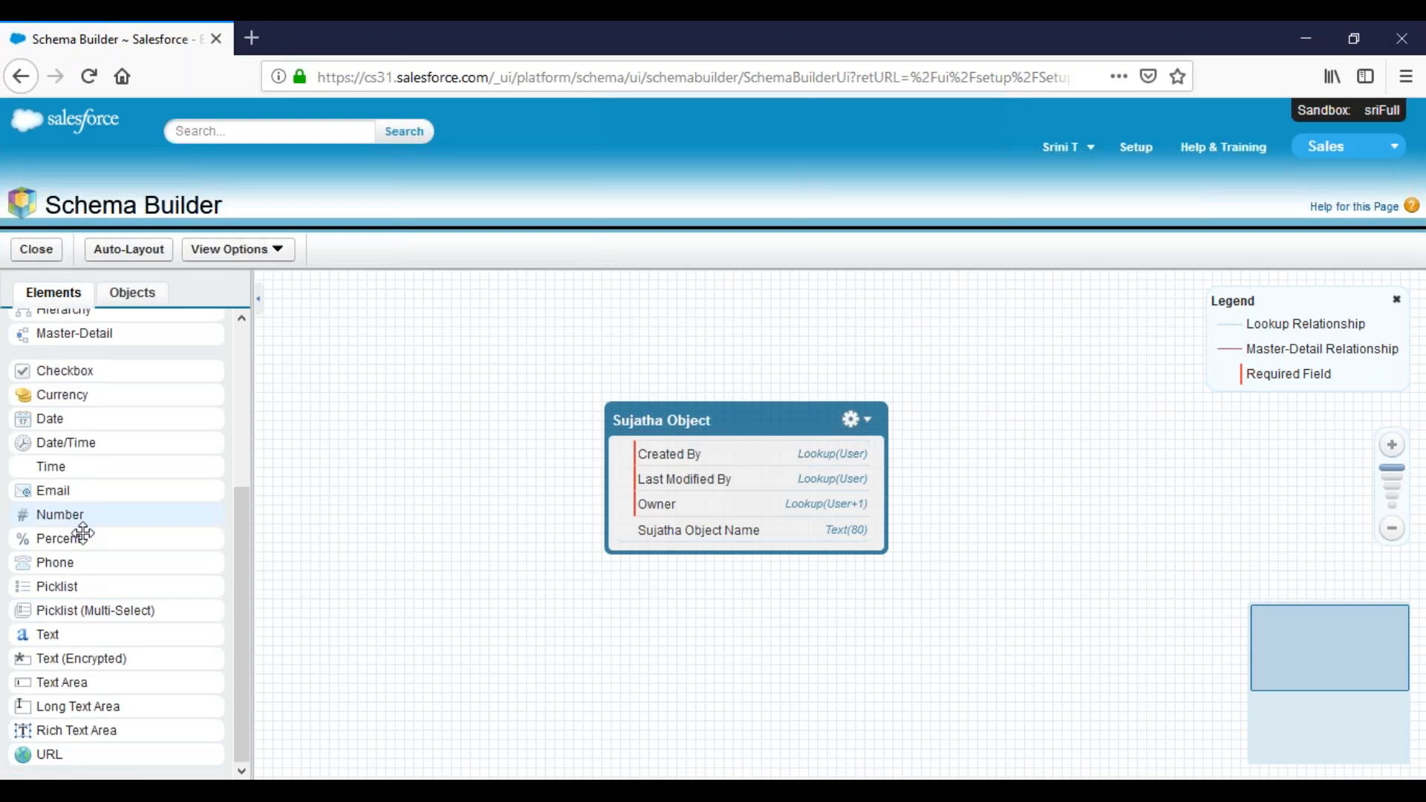
{"action": "left_click_drag", "start_coordinate": [67, 636], "coordinate": [612, 496]}
{"action": "type", "text": "Name"}
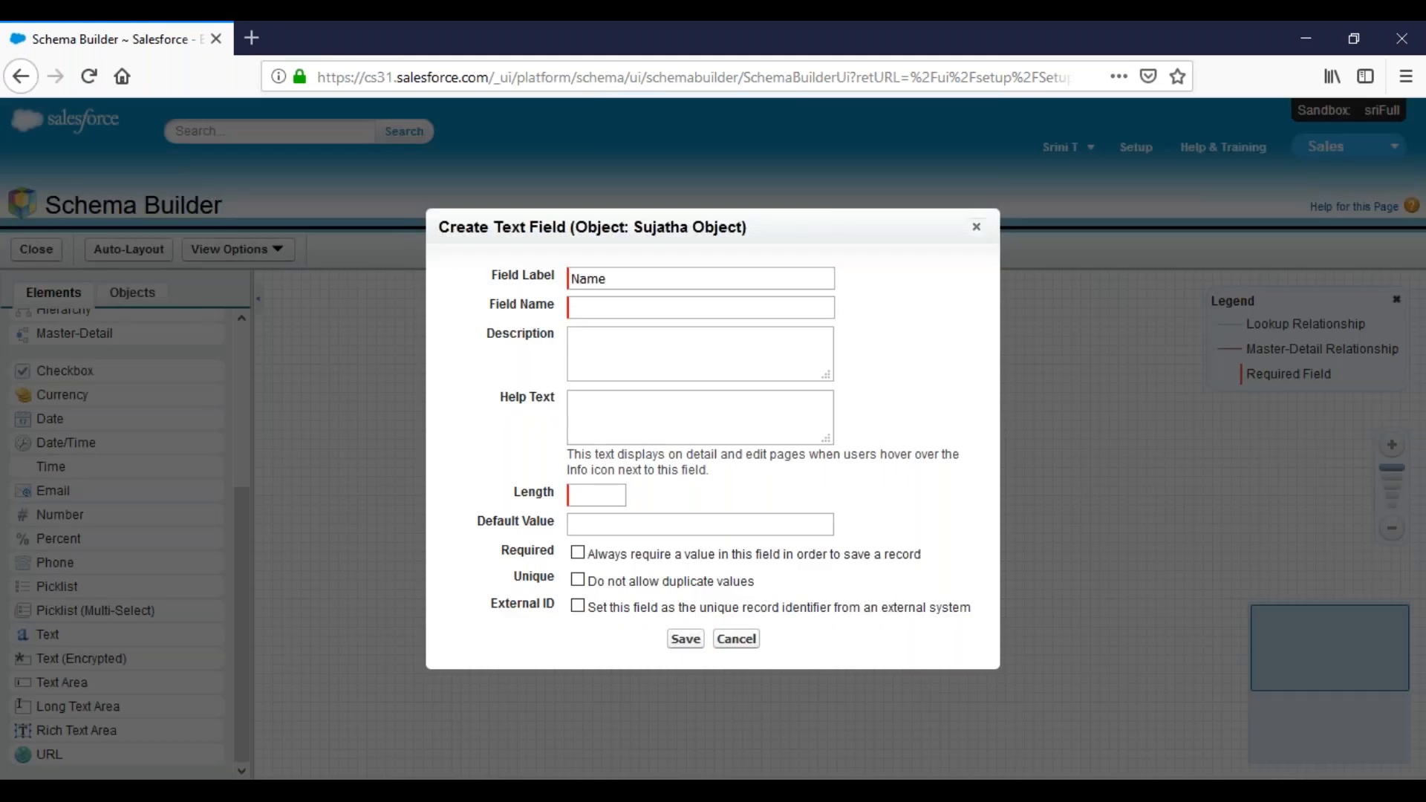
{"action": "key", "text": "Tab"}
{"action": "left_click", "coordinate": [585, 493]}
{"action": "type", "text": "40"}
{"action": "left_click", "coordinate": [686, 640]}
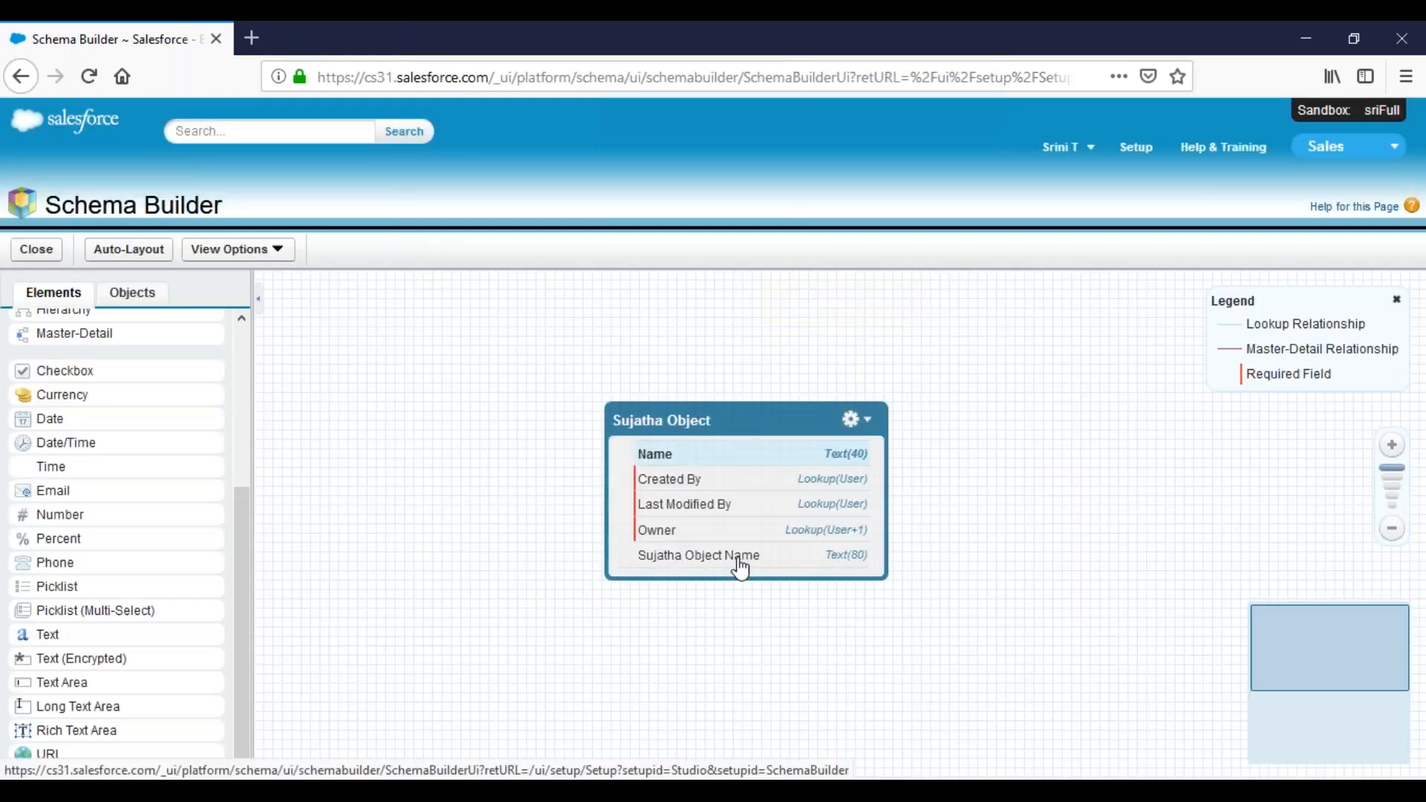
Change the custom Name field's label to Surname, update its field name to match, accept the rename warnings and save.
{"action": "left_click", "coordinate": [741, 569]}
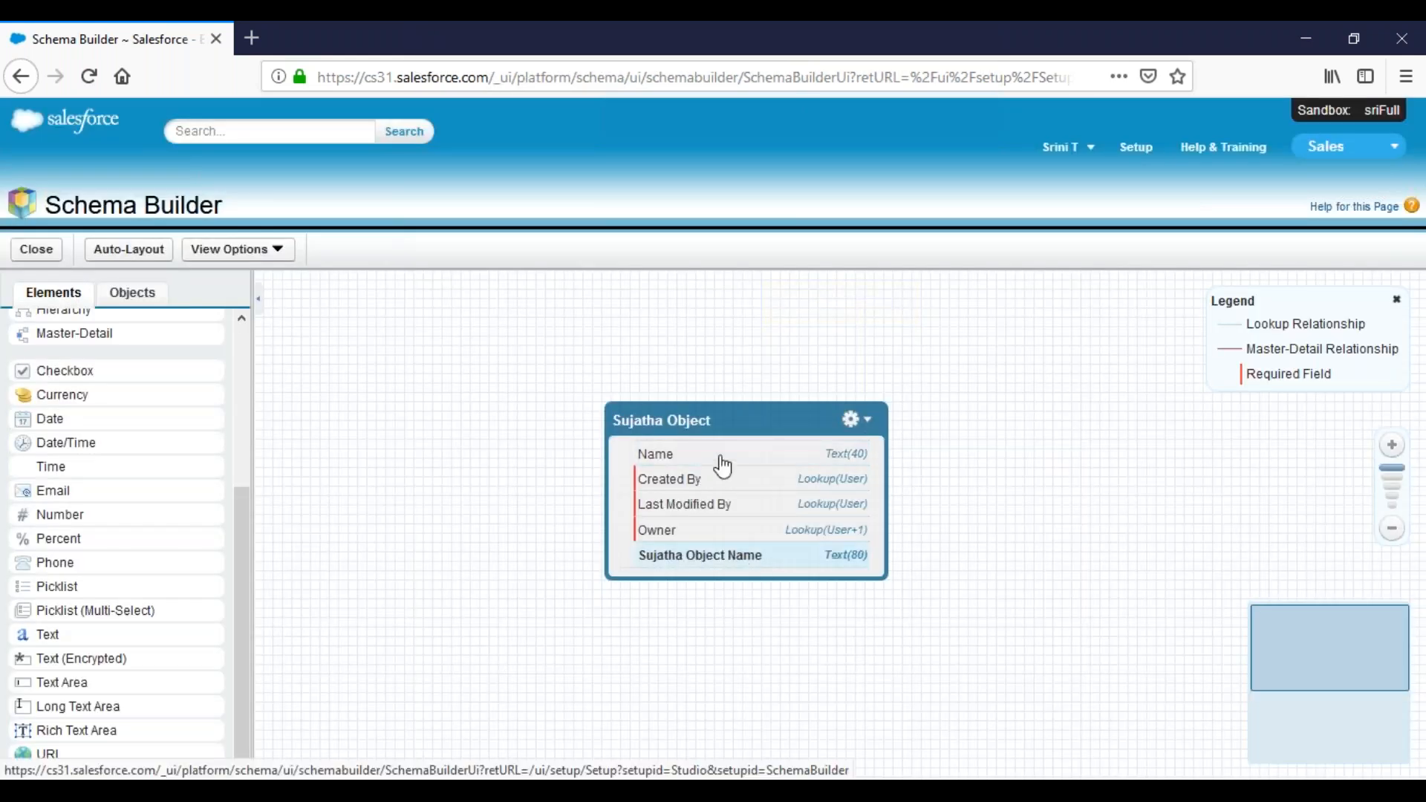
{"action": "left_click", "coordinate": [720, 466]}
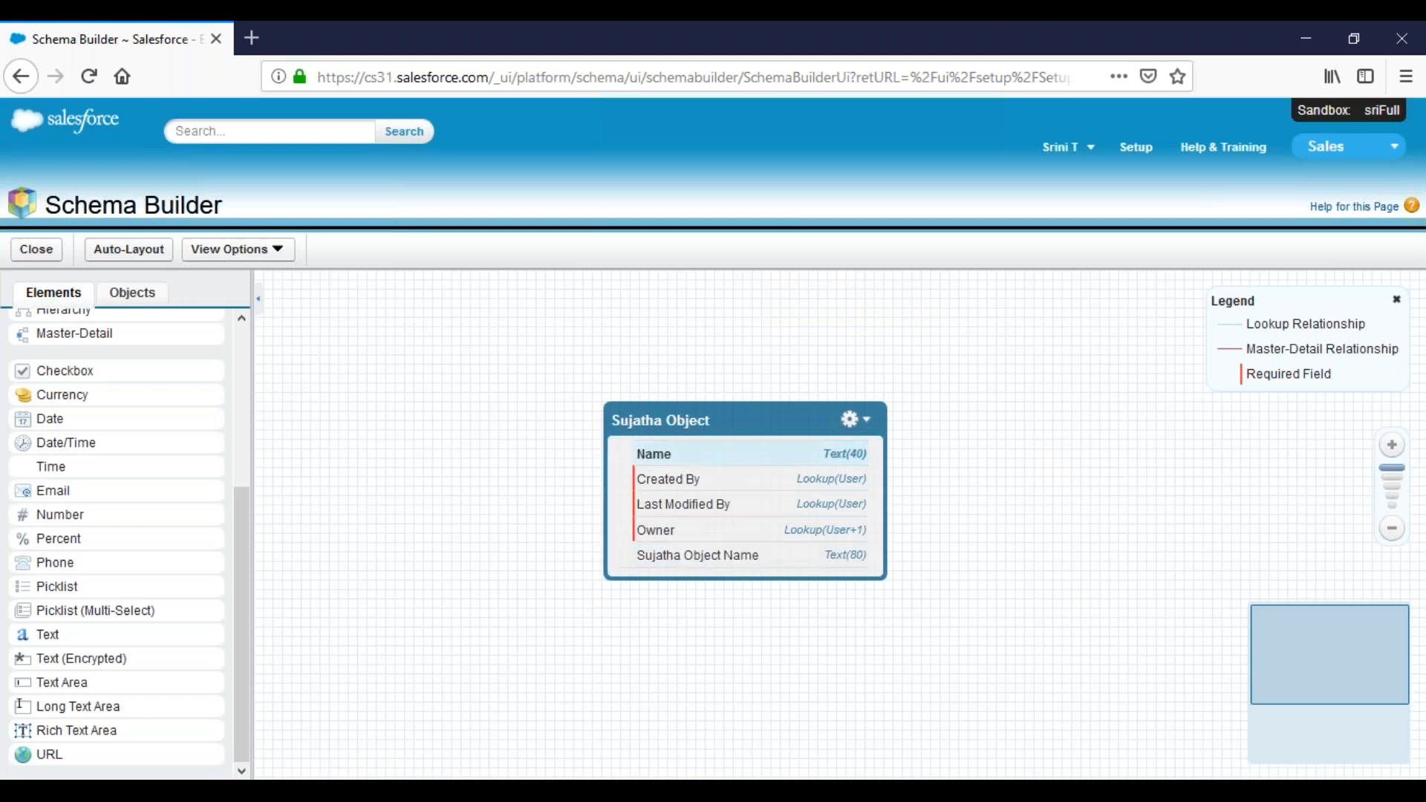
{"action": "type", "text": "Su"}
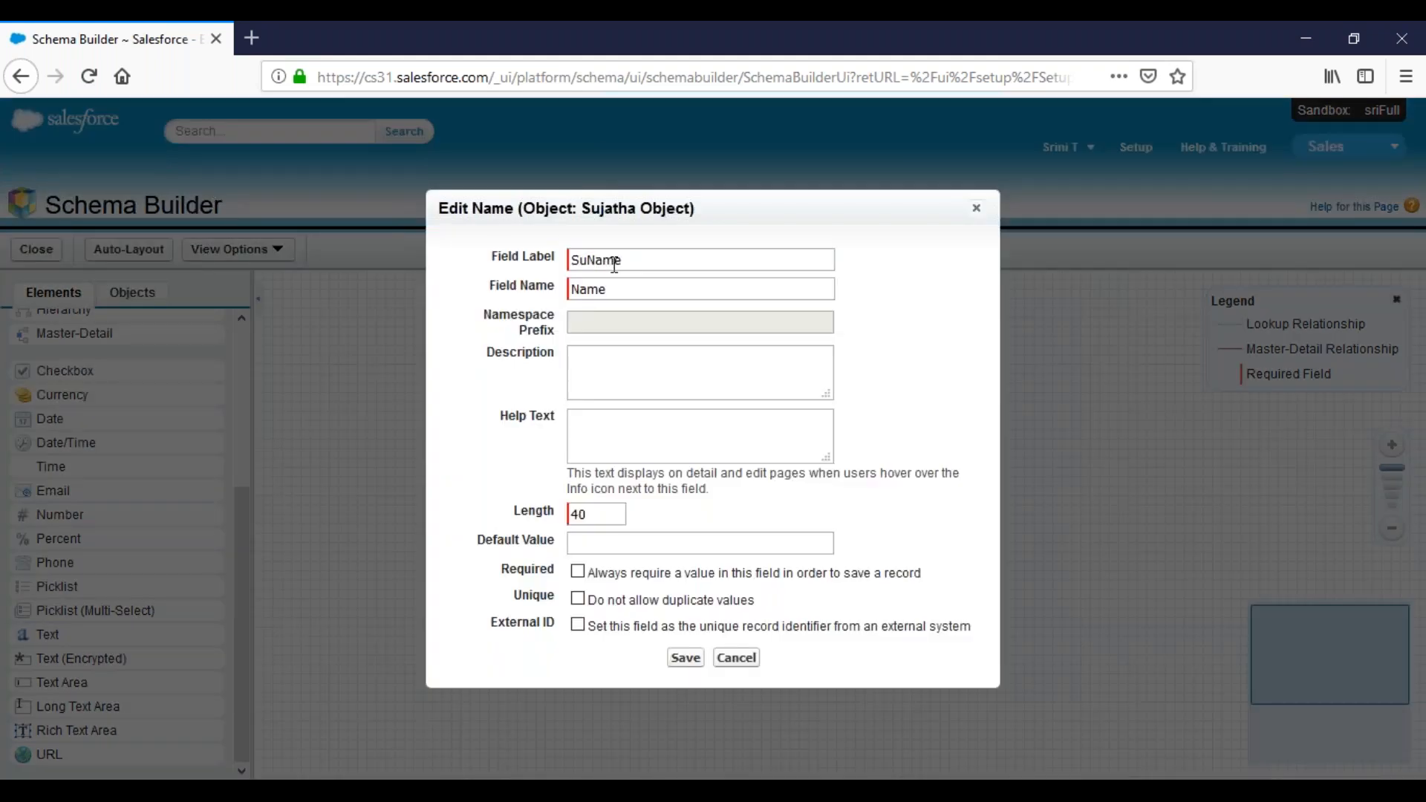
{"action": "type", "text": "r"}
{"action": "key", "text": "Delete"}
{"action": "type", "text": "n"}
{"action": "left_click", "coordinate": [572, 291]}
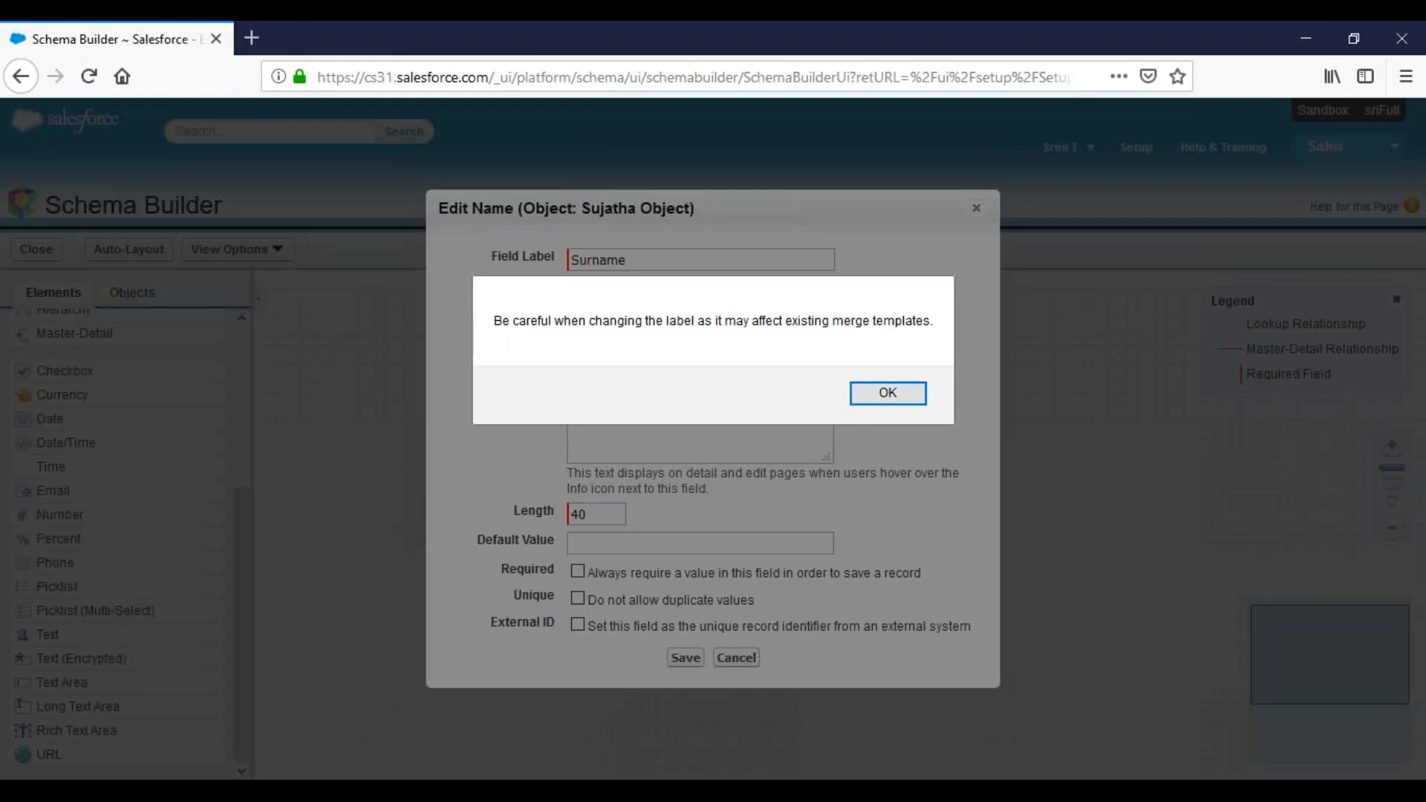
{"action": "key", "text": "Return"}
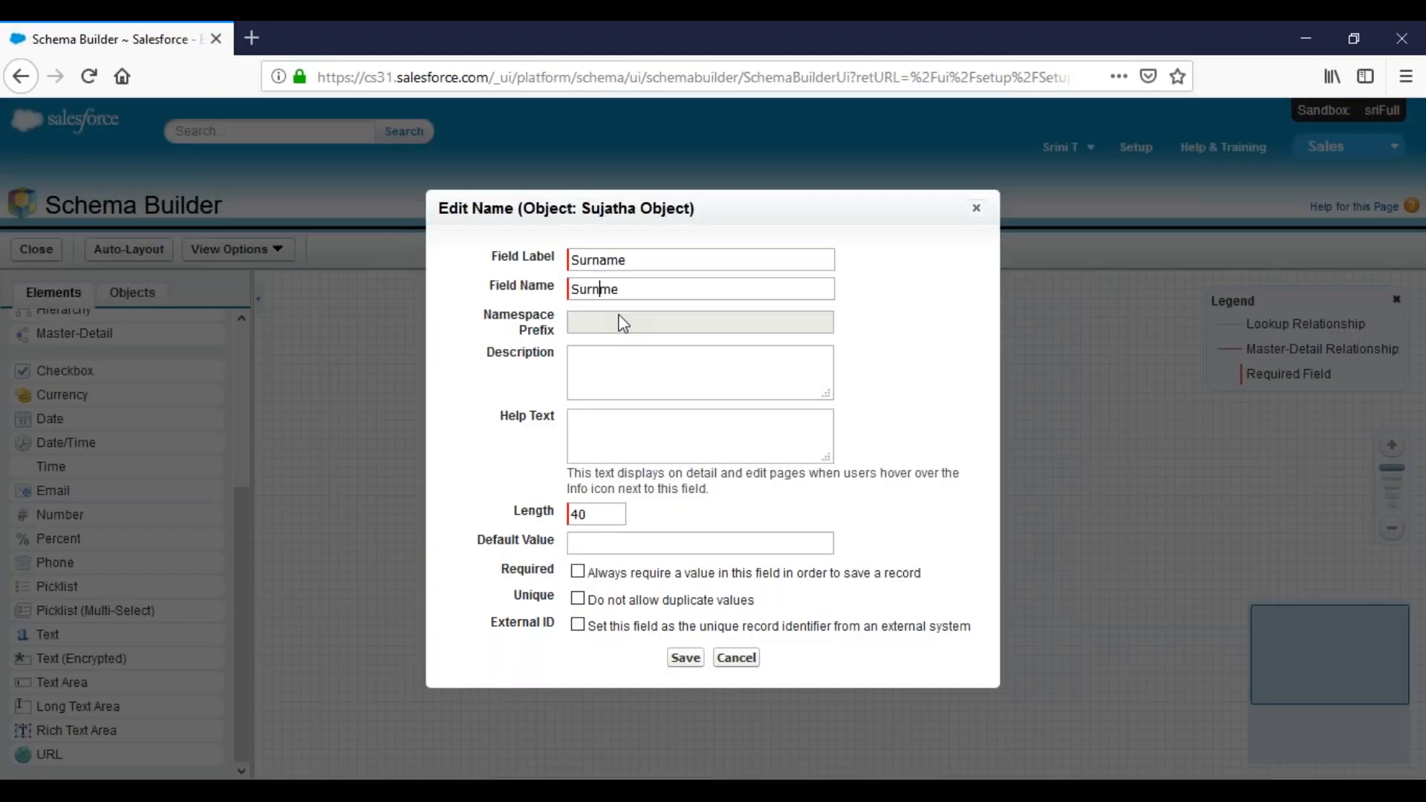
{"action": "left_click", "coordinate": [712, 361]}
{"action": "left_click", "coordinate": [876, 395]}
{"action": "left_click", "coordinate": [685, 658]}
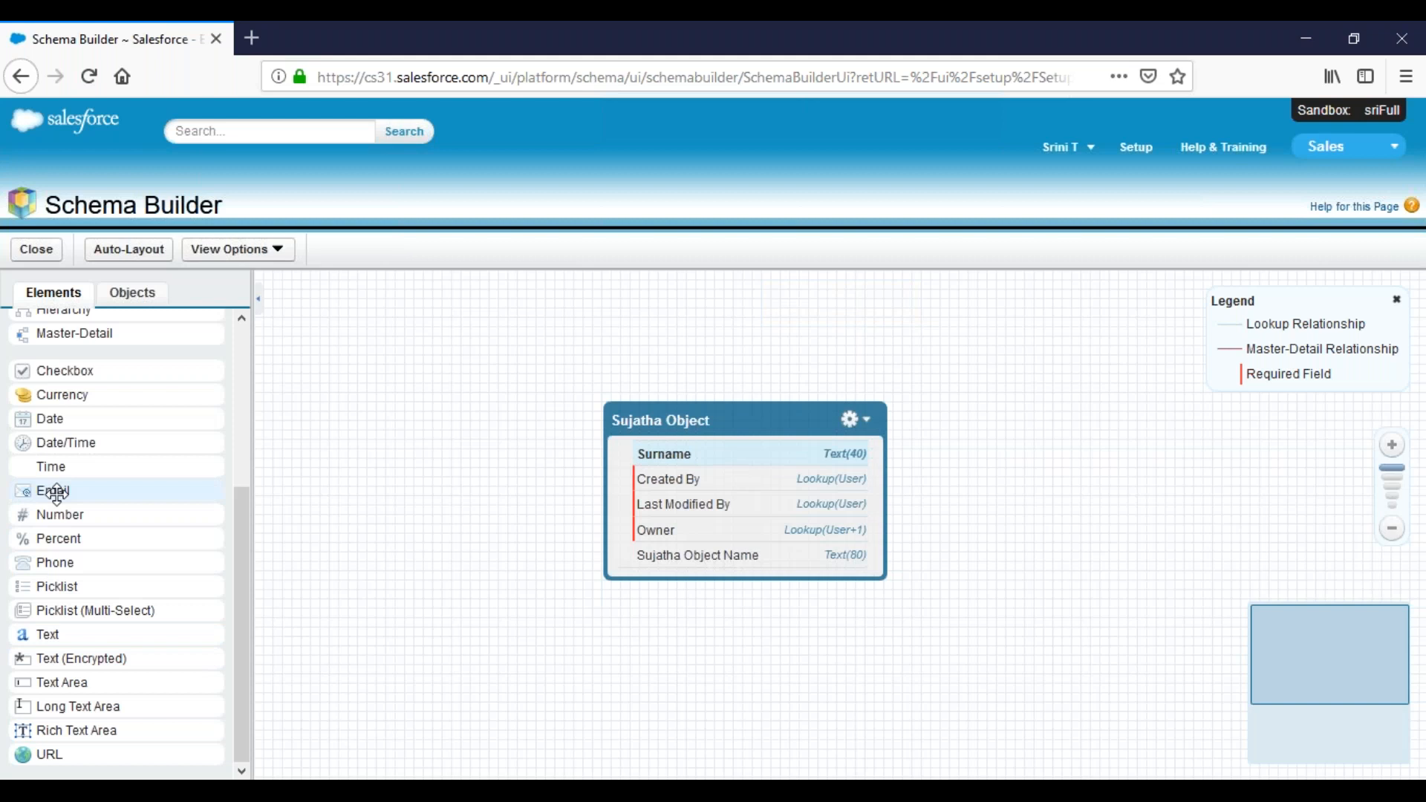
Add an Email field labelled Email and a Phone field labelled Phone to the custom object, saving each.
{"action": "left_click_drag", "start_coordinate": [57, 494], "coordinate": [726, 439]}
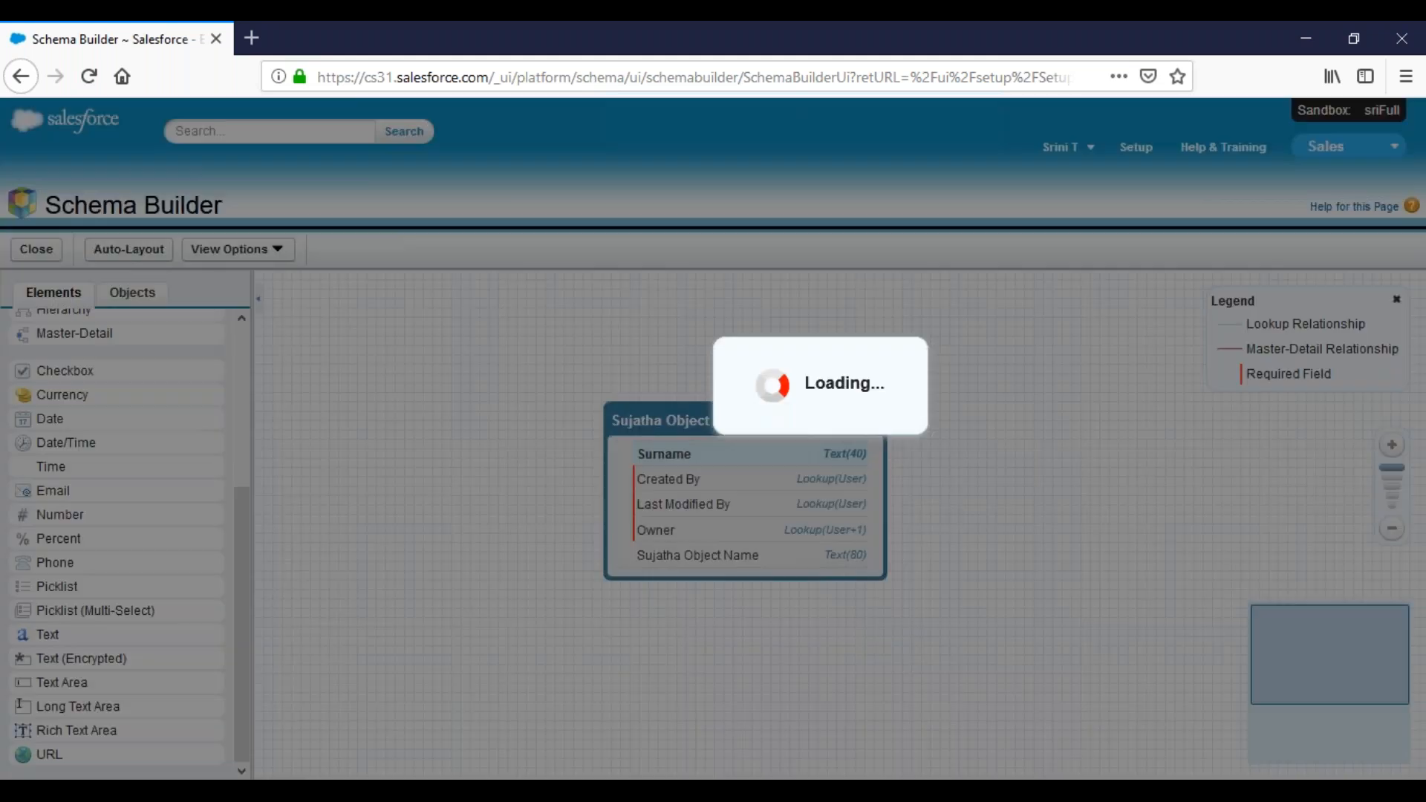
{"action": "type", "text": "Email"}
{"action": "key", "text": "Tab"}
{"action": "left_click", "coordinate": [685, 625]}
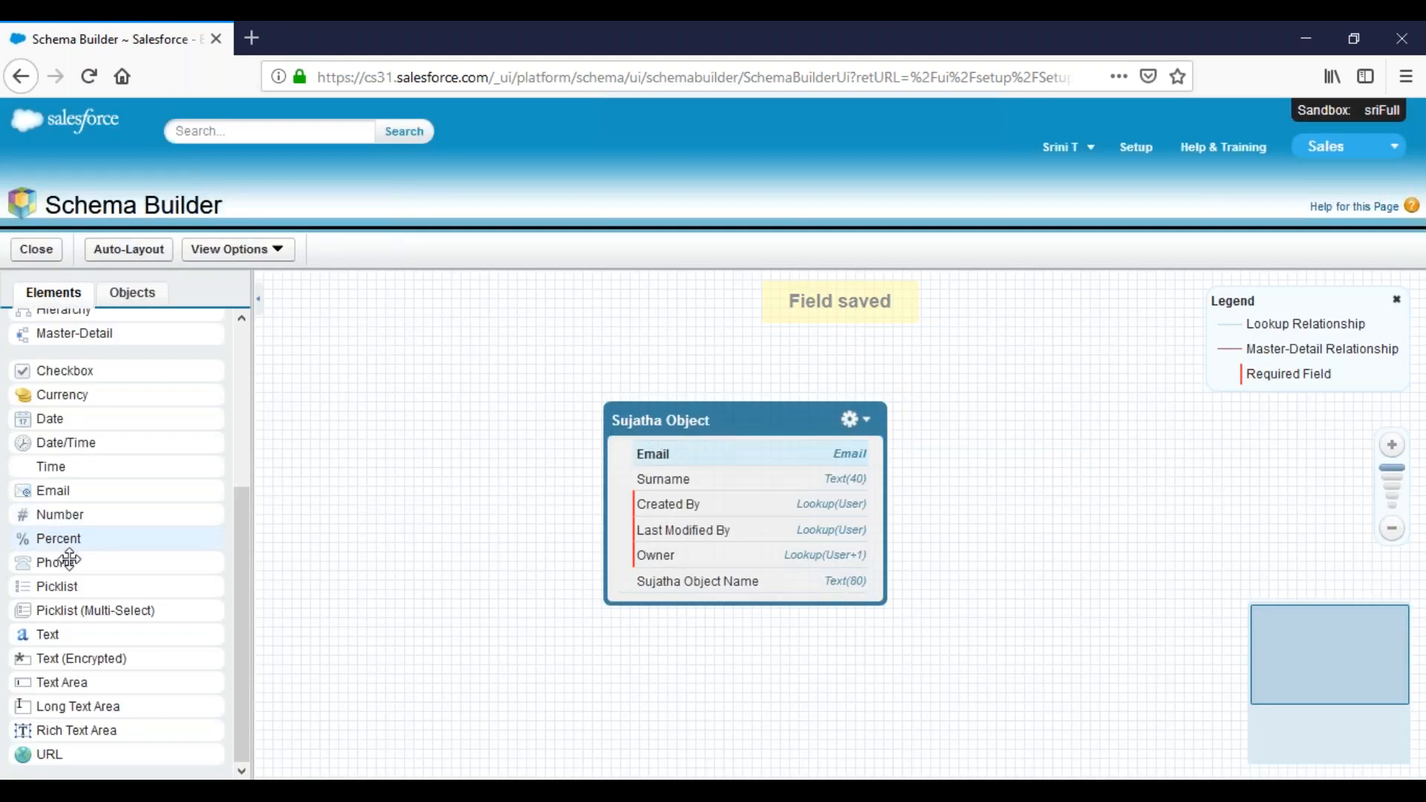
{"action": "left_click_drag", "start_coordinate": [311, 549], "coordinate": [646, 522]}
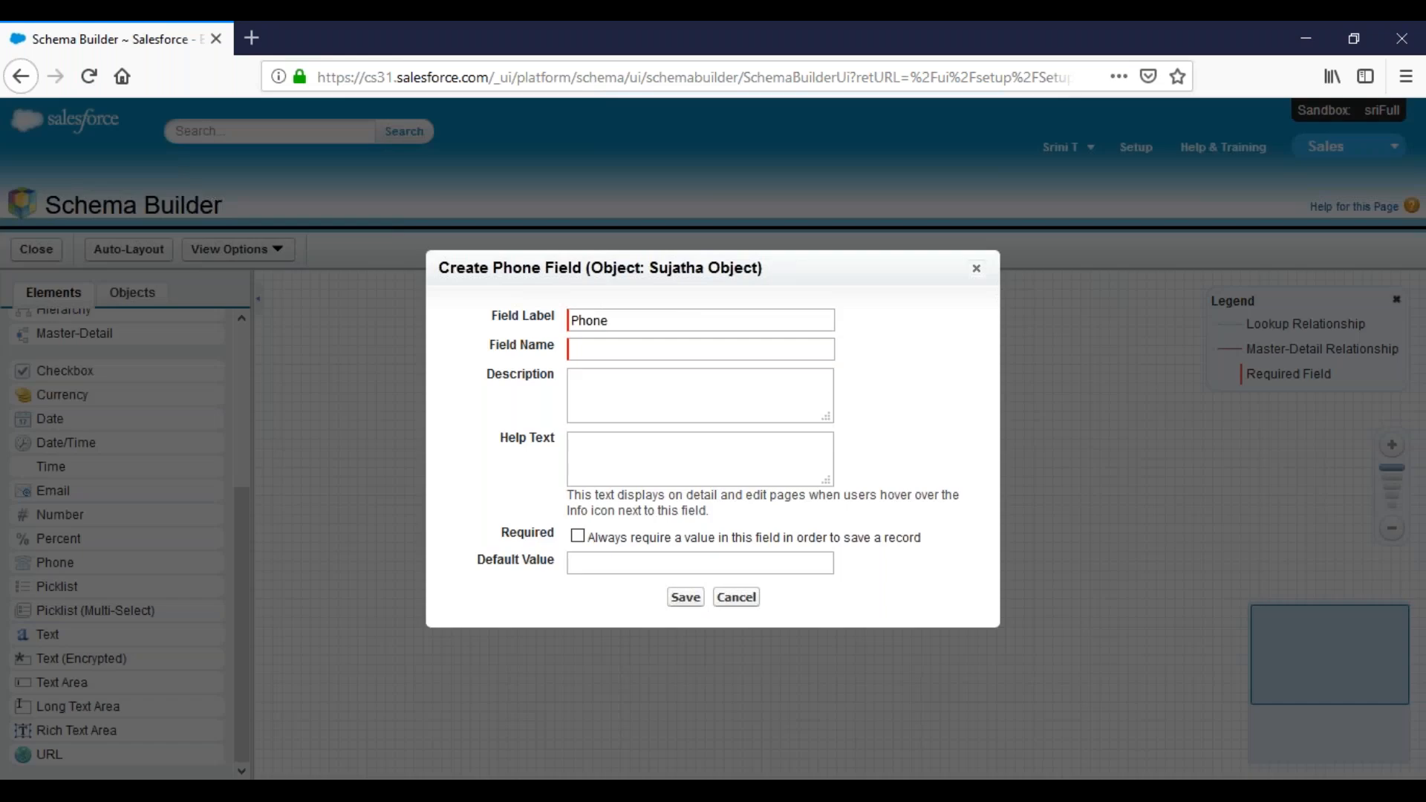
{"action": "left_click", "coordinate": [695, 604]}
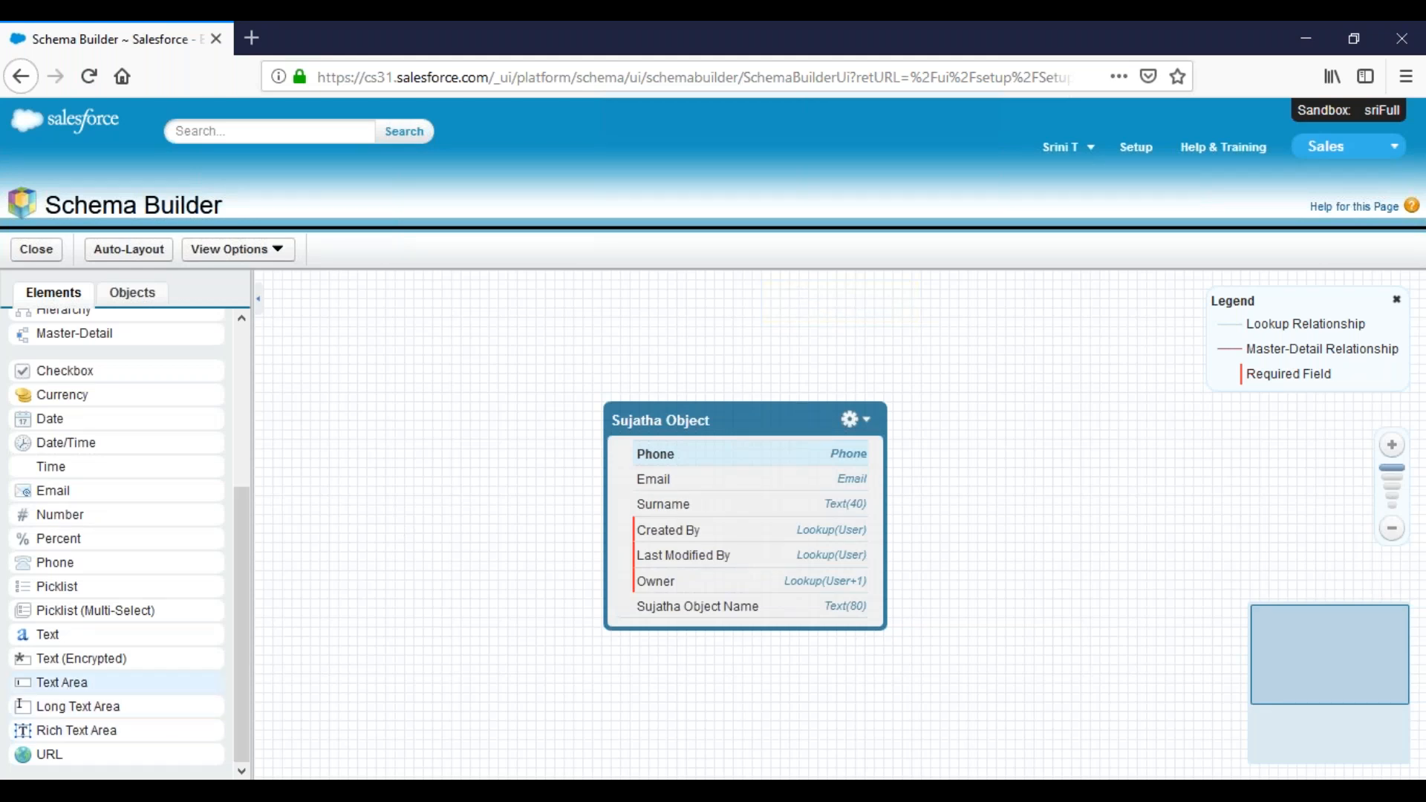
Add a Text Area field labelled Address to the custom object and save it.
{"action": "left_click_drag", "start_coordinate": [62, 683], "coordinate": [743, 517]}
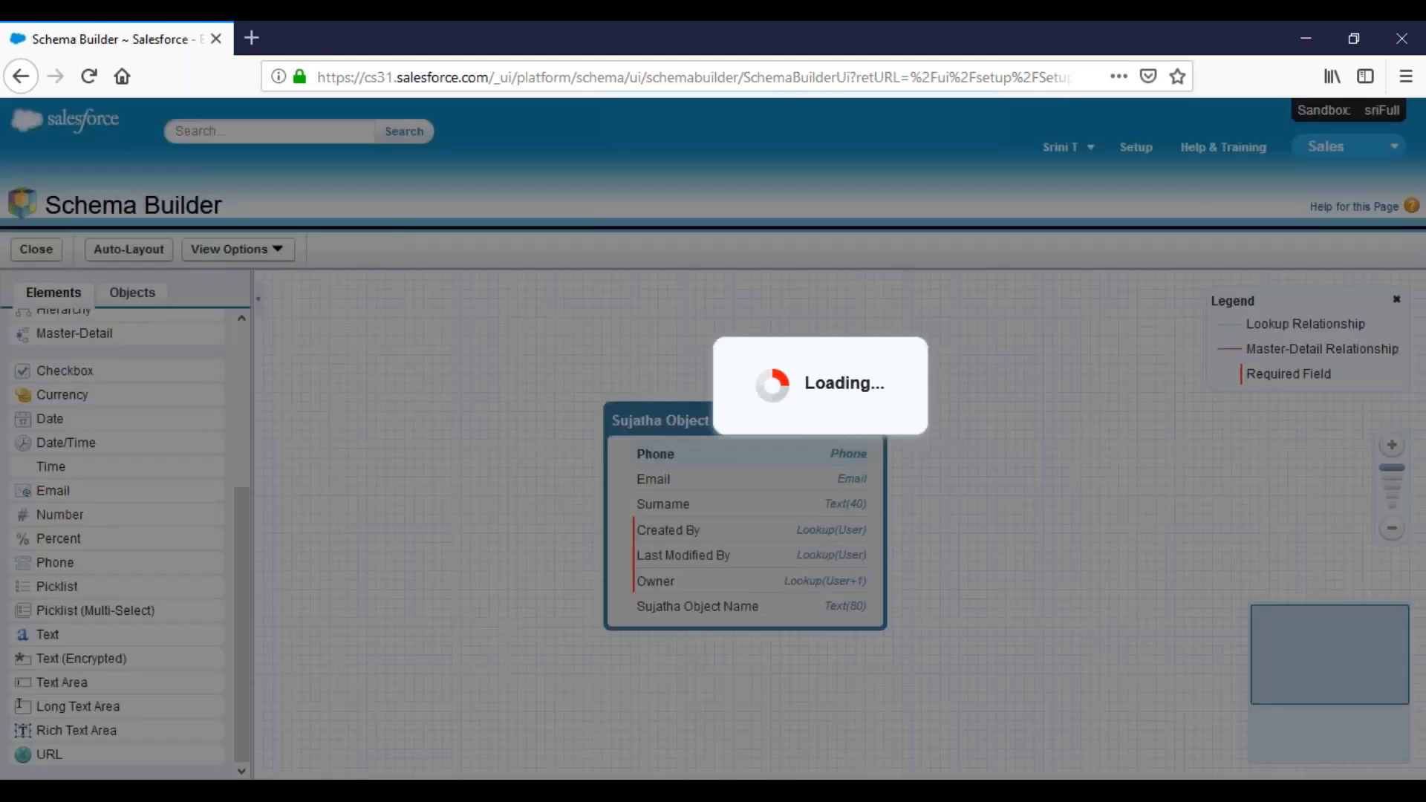
{"action": "type", "text": "Address"}
{"action": "key", "text": "Tab"}
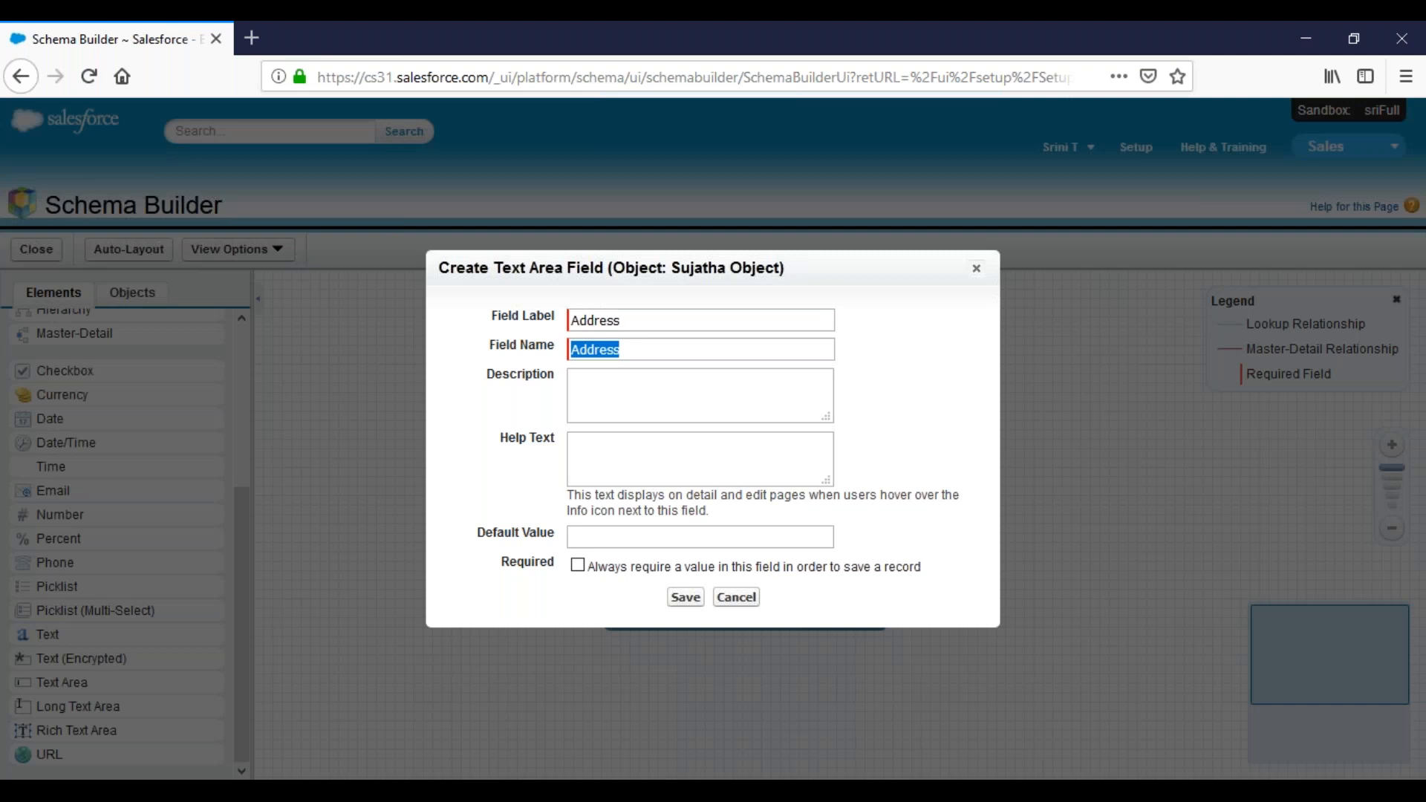
{"action": "left_click", "coordinate": [694, 599]}
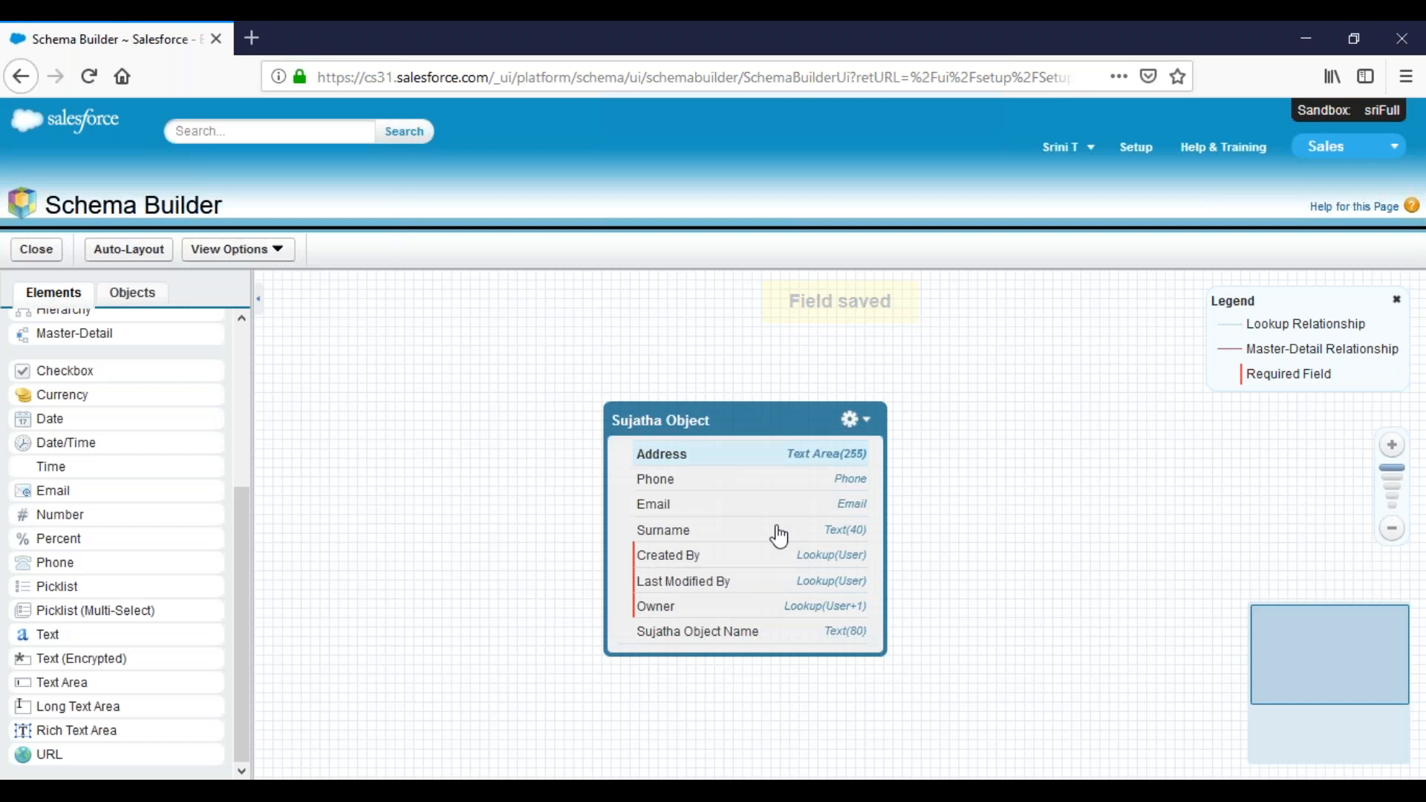
Open the new custom object's page layout for editing and dismiss the report charts tip.
{"action": "left_click", "coordinate": [867, 422]}
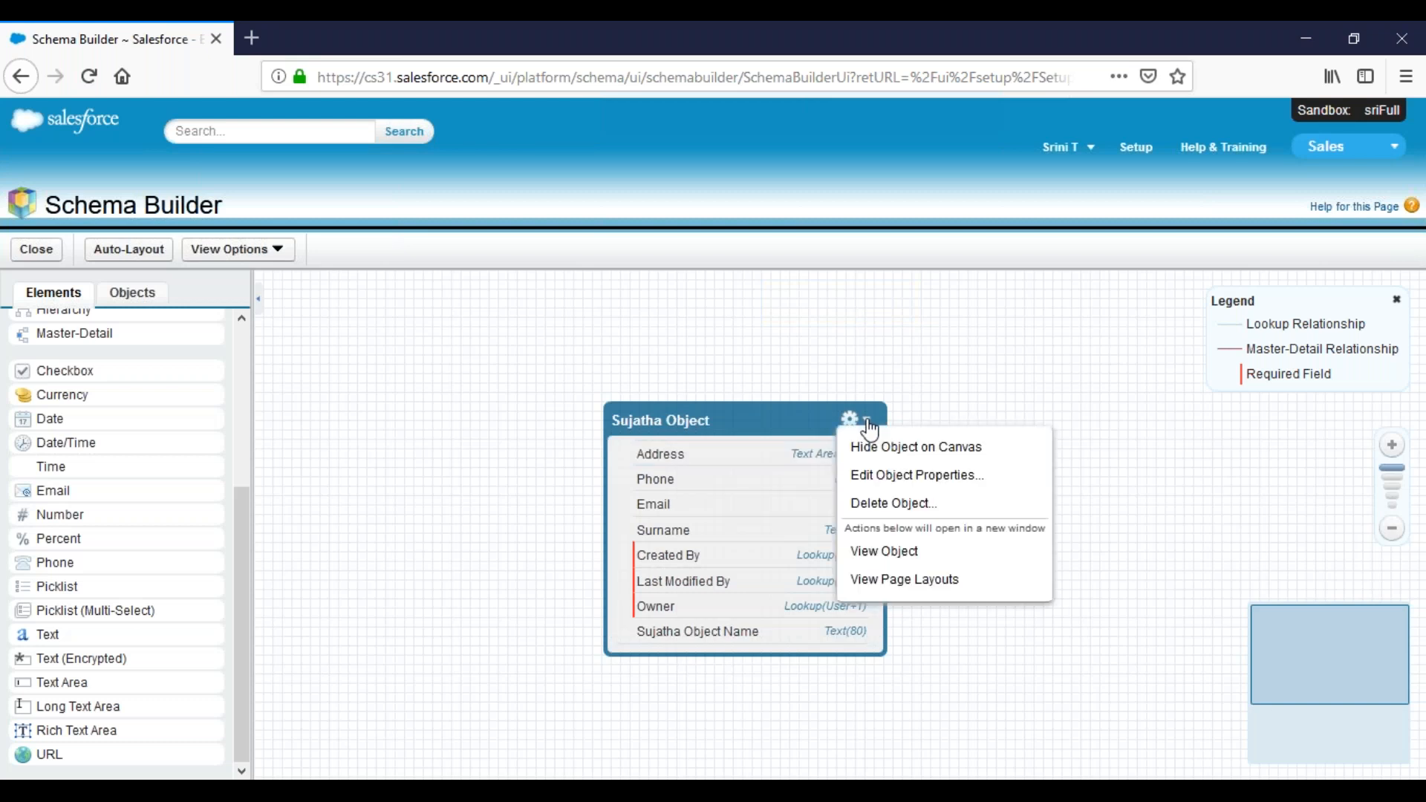
{"action": "left_click", "coordinate": [901, 587]}
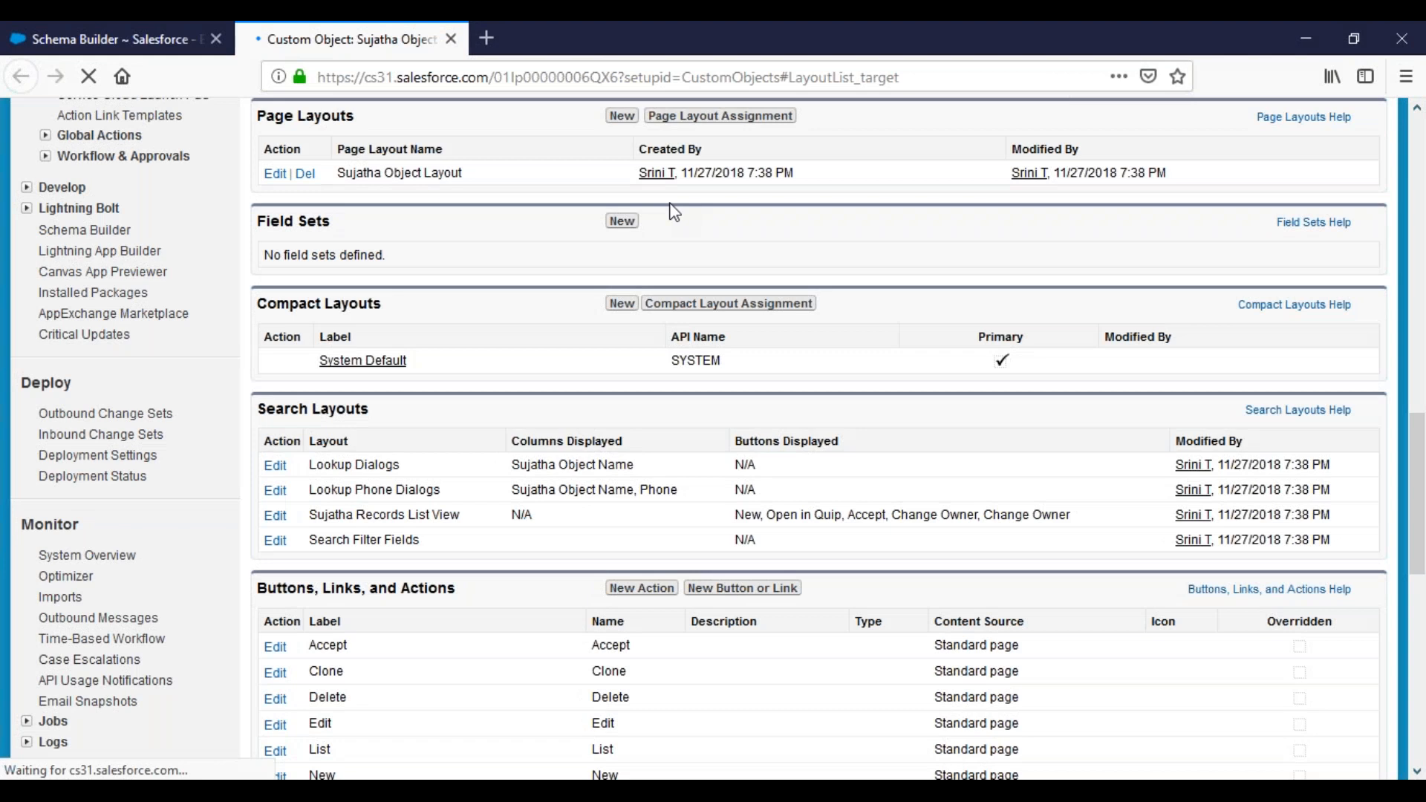
{"action": "left_click", "coordinate": [274, 176]}
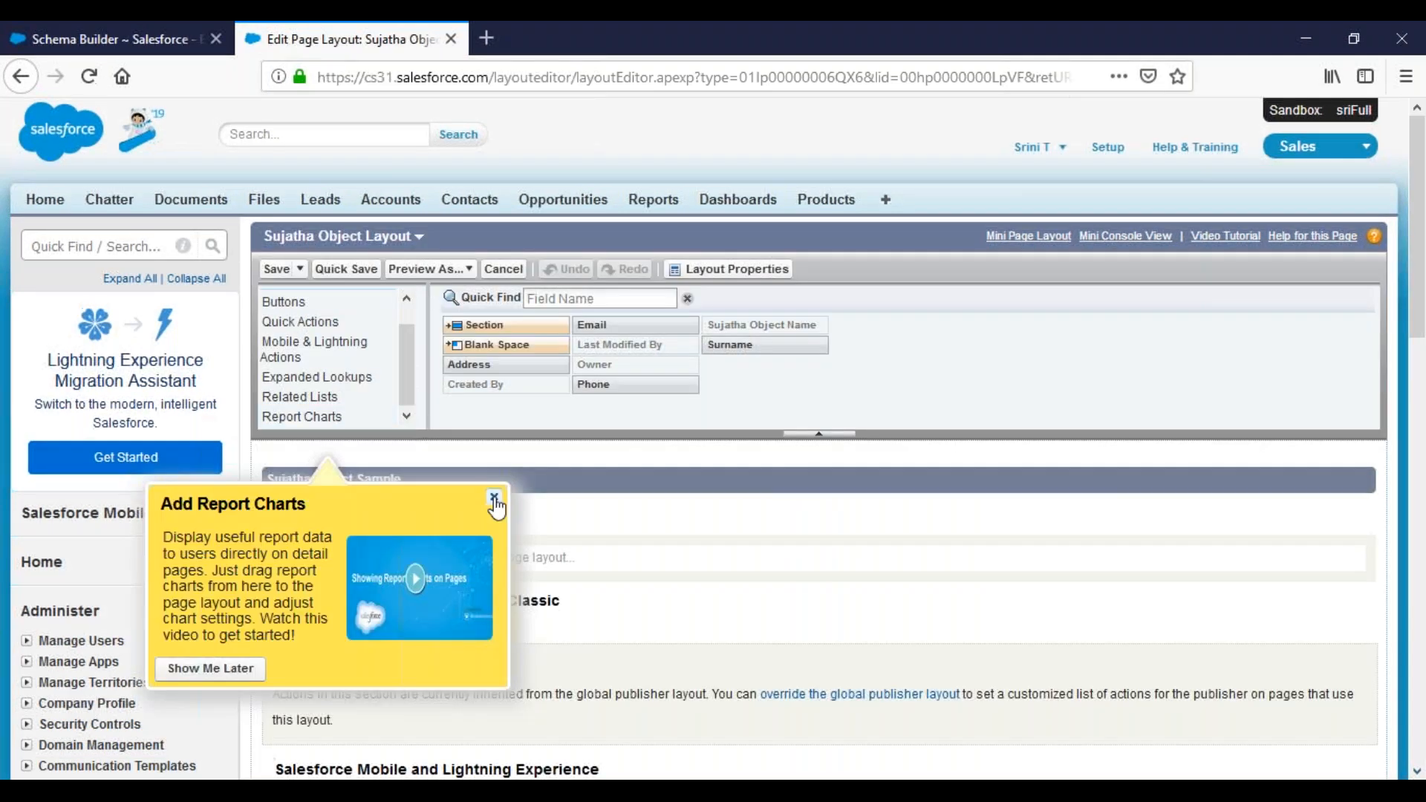
{"action": "left_click", "coordinate": [494, 498]}
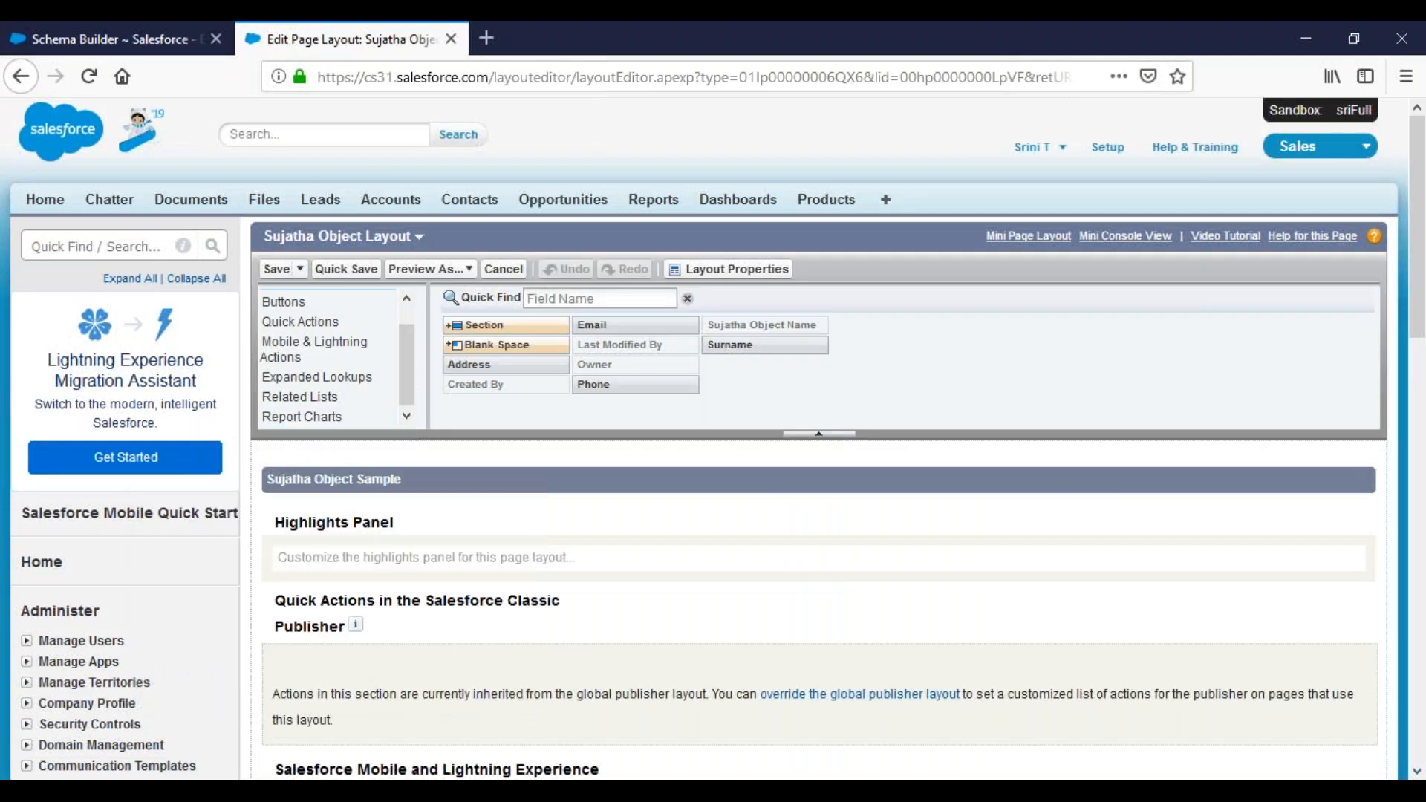
Add the Email, Surname, Phone and Address fields together to the layout's Information section, beneath the object name field.
{"action": "left_click", "coordinate": [636, 325]}
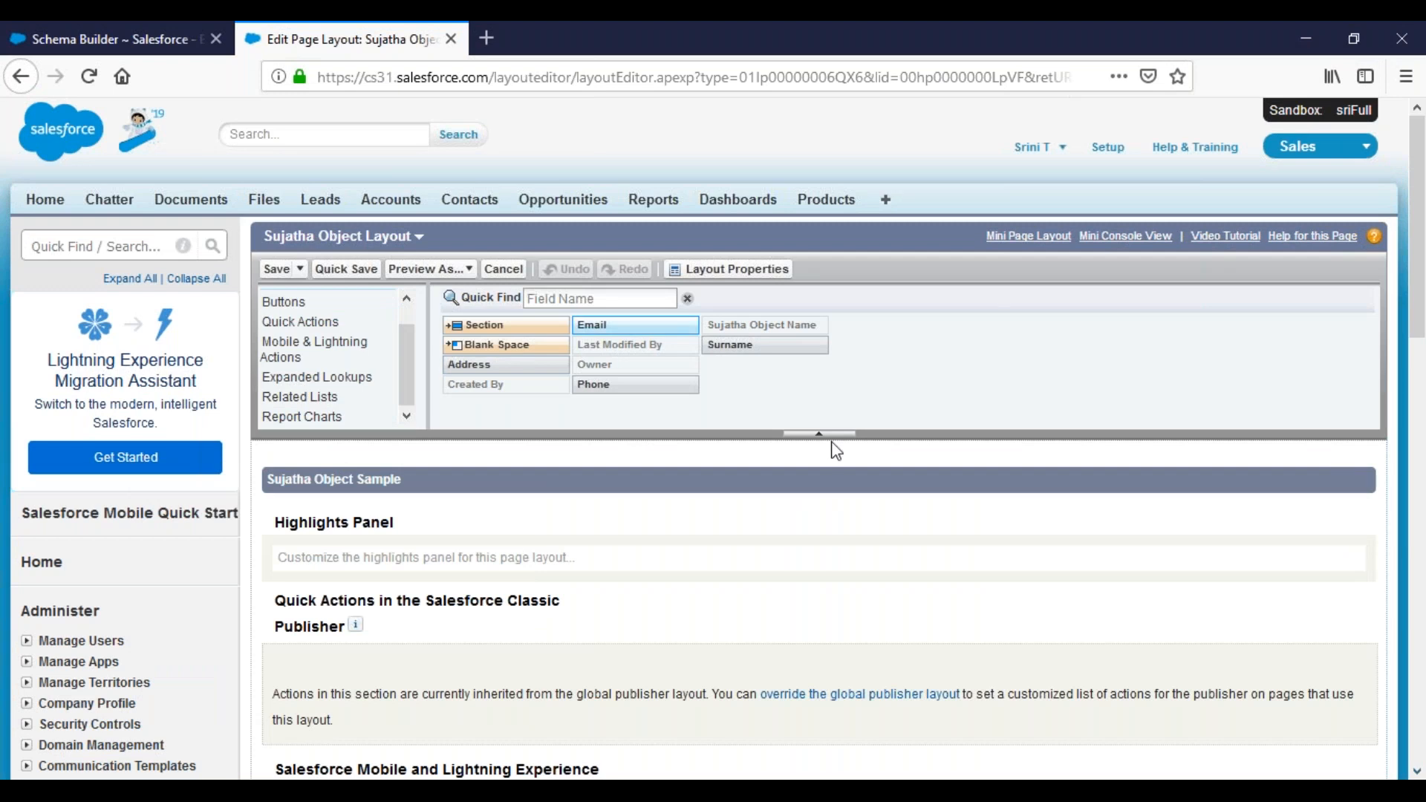
{"action": "scroll", "coordinate": [817, 455], "scroll_direction": "down", "scroll_amount": 1}
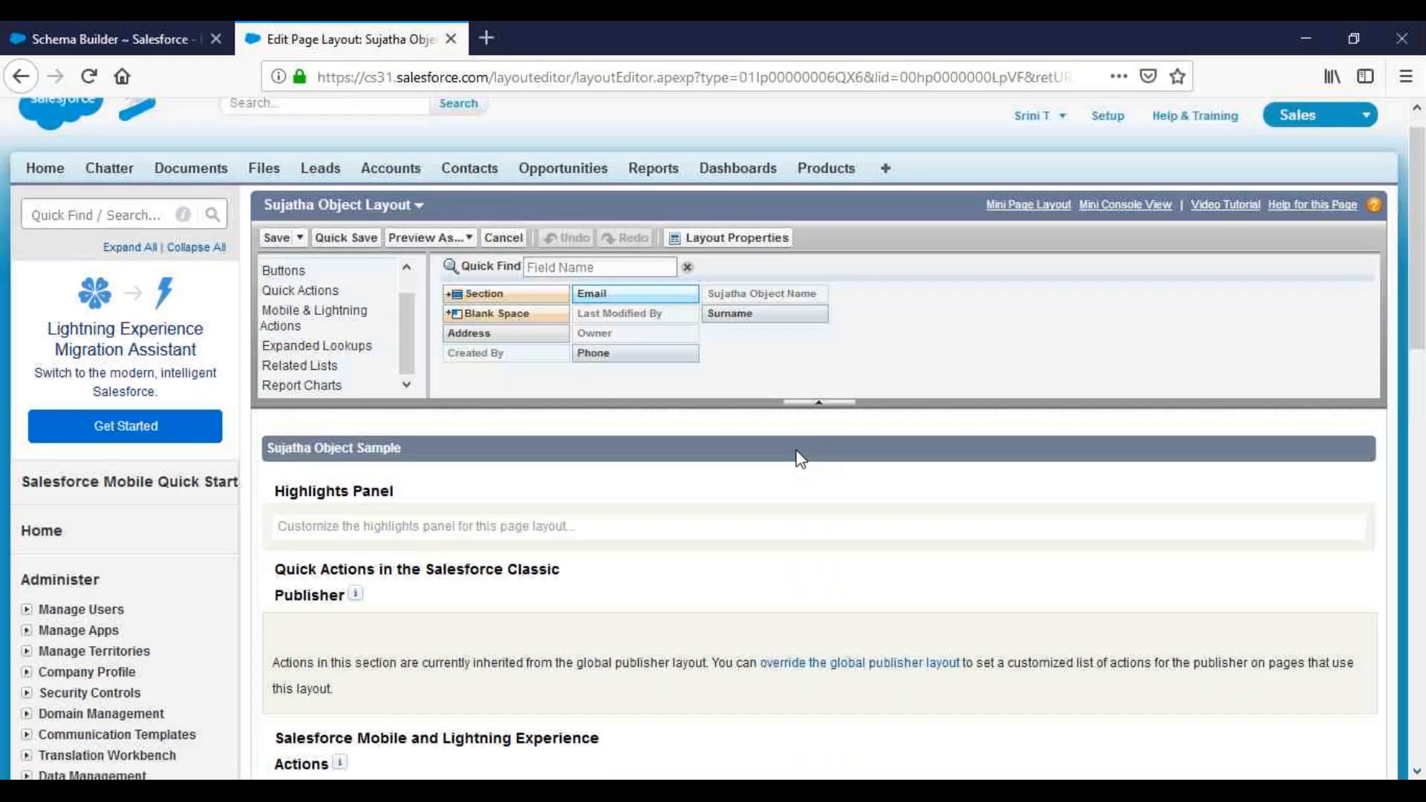
{"action": "scroll", "coordinate": [800, 458], "scroll_direction": "down", "scroll_amount": 10}
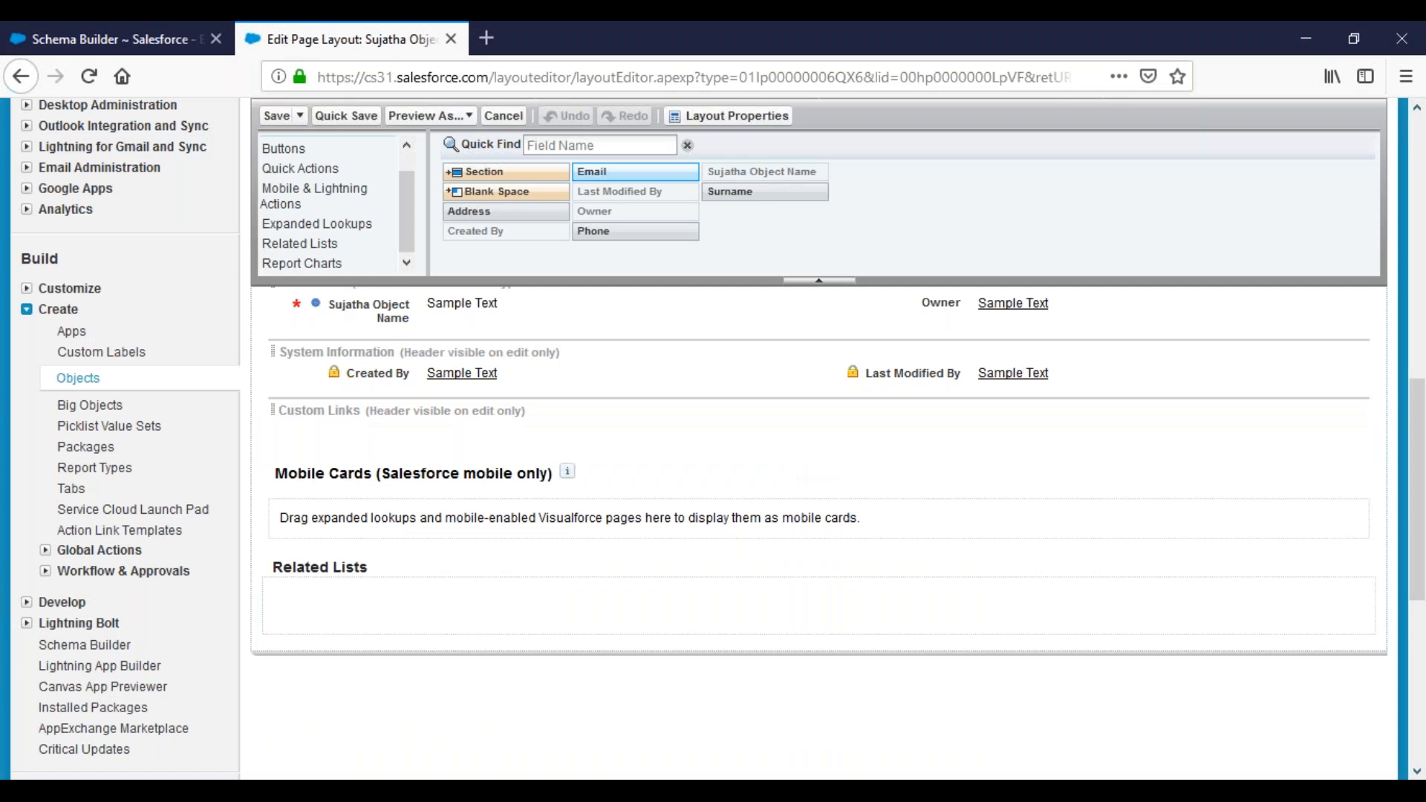
{"action": "left_click", "coordinate": [635, 232], "text": "ctrl"}
{"action": "left_click", "coordinate": [541, 212], "text": "ctrl"}
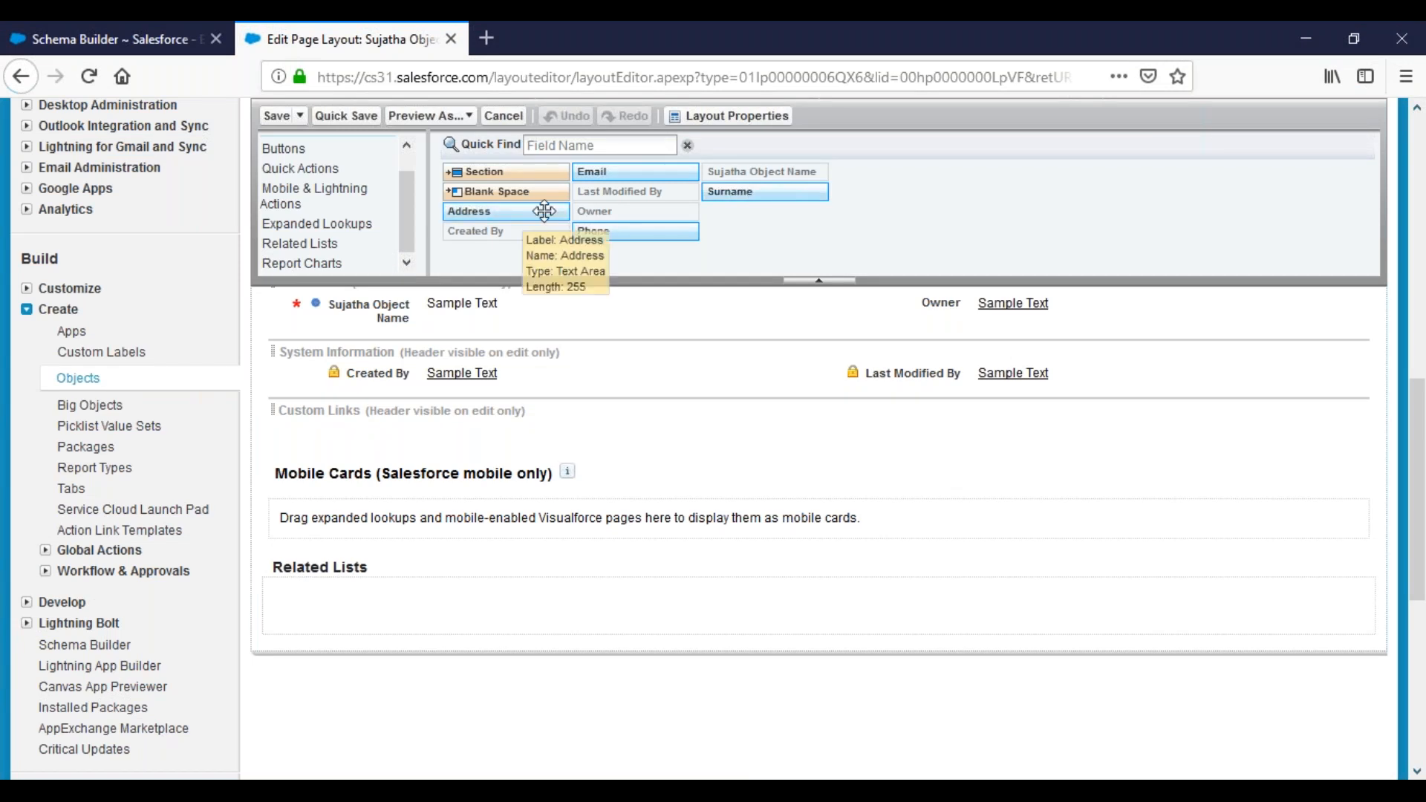
{"action": "mouse_move", "coordinate": [524, 216]}
{"action": "left_mouse_down"}
{"action": "mouse_move", "coordinate": [497, 338]}
{"action": "mouse_move", "coordinate": [524, 215]}
{"action": "left_mouse_up"}
{"action": "scroll", "coordinate": [497, 338], "scroll_direction": "up", "scroll_amount": 1}
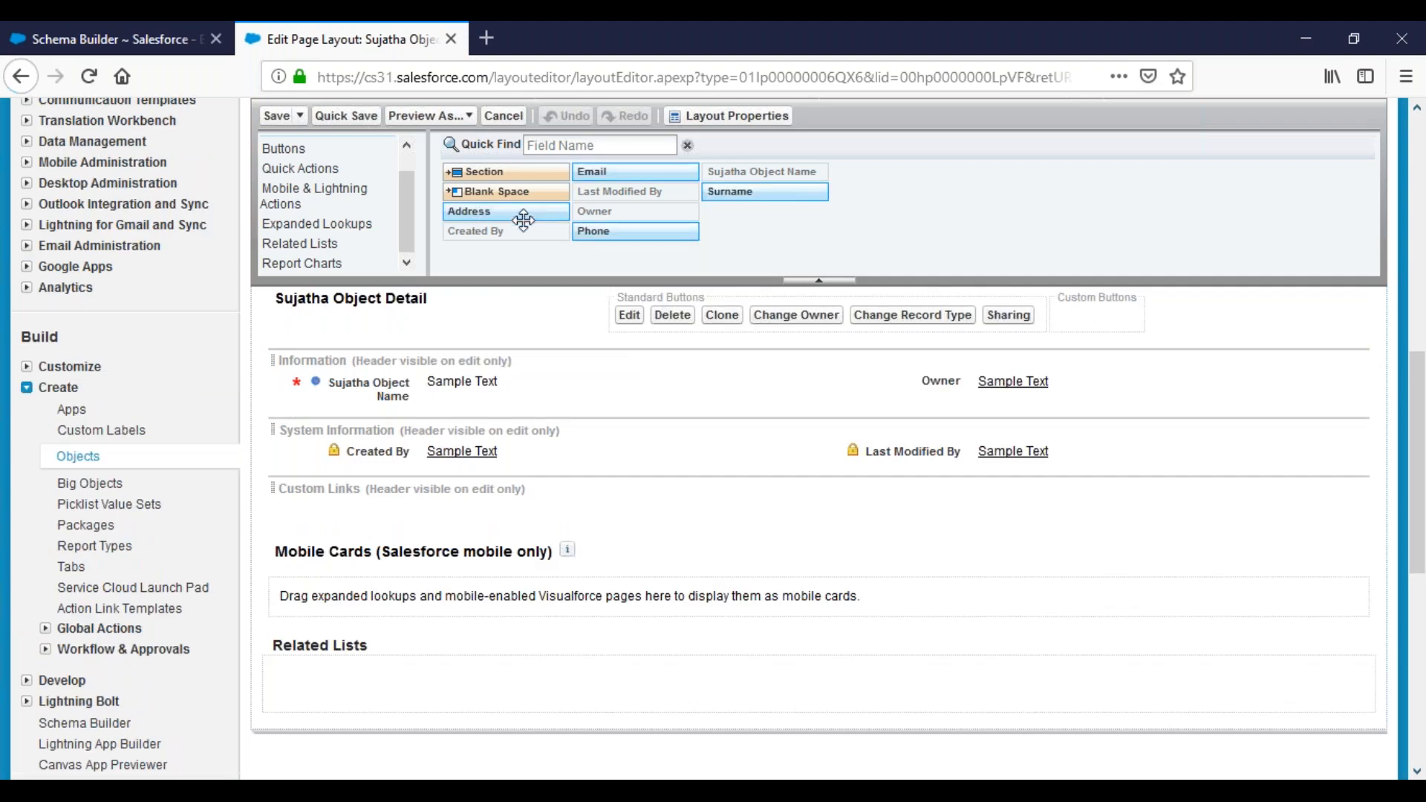
{"action": "left_click_drag", "start_coordinate": [524, 220], "coordinate": [541, 430]}
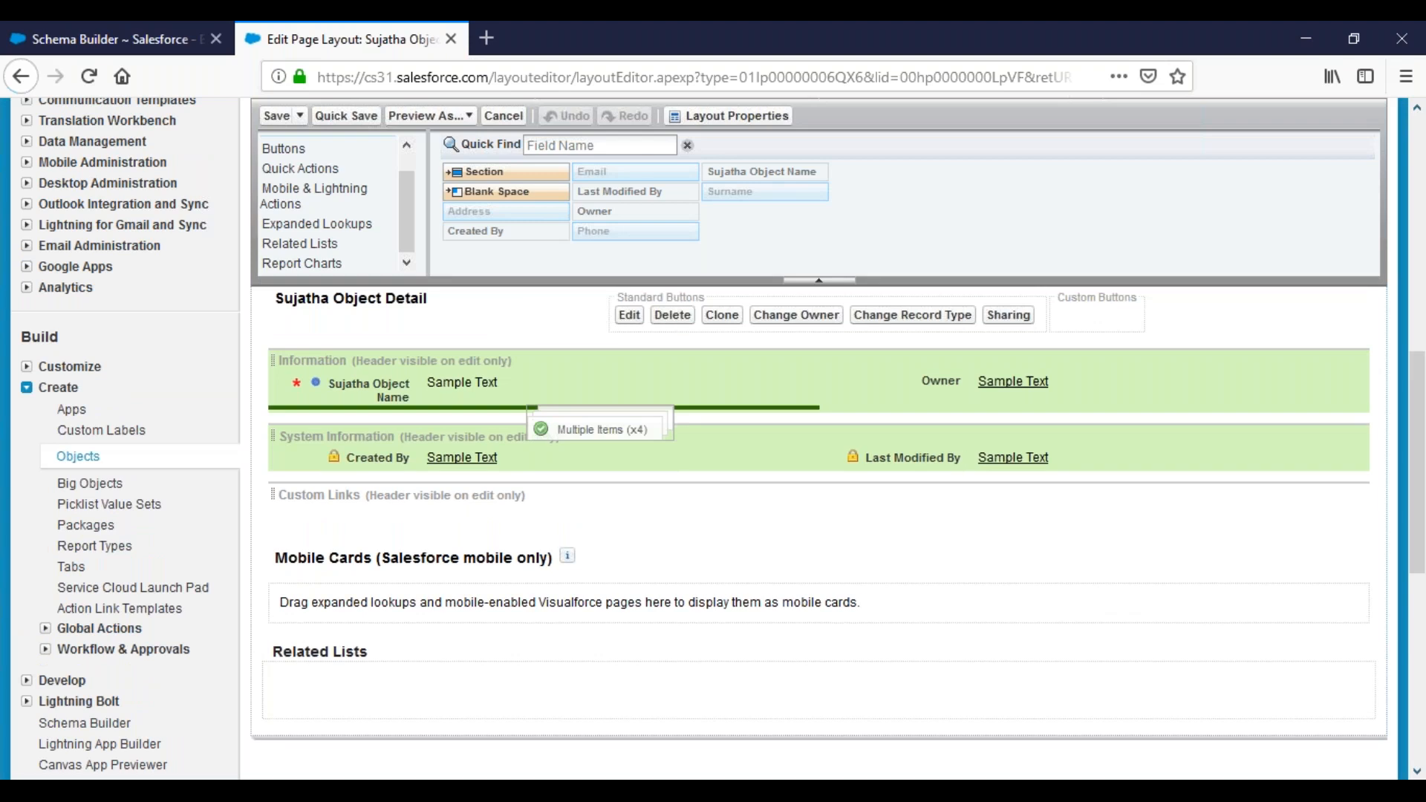
{"action": "left_click_drag", "start_coordinate": [541, 429], "coordinate": [541, 431]}
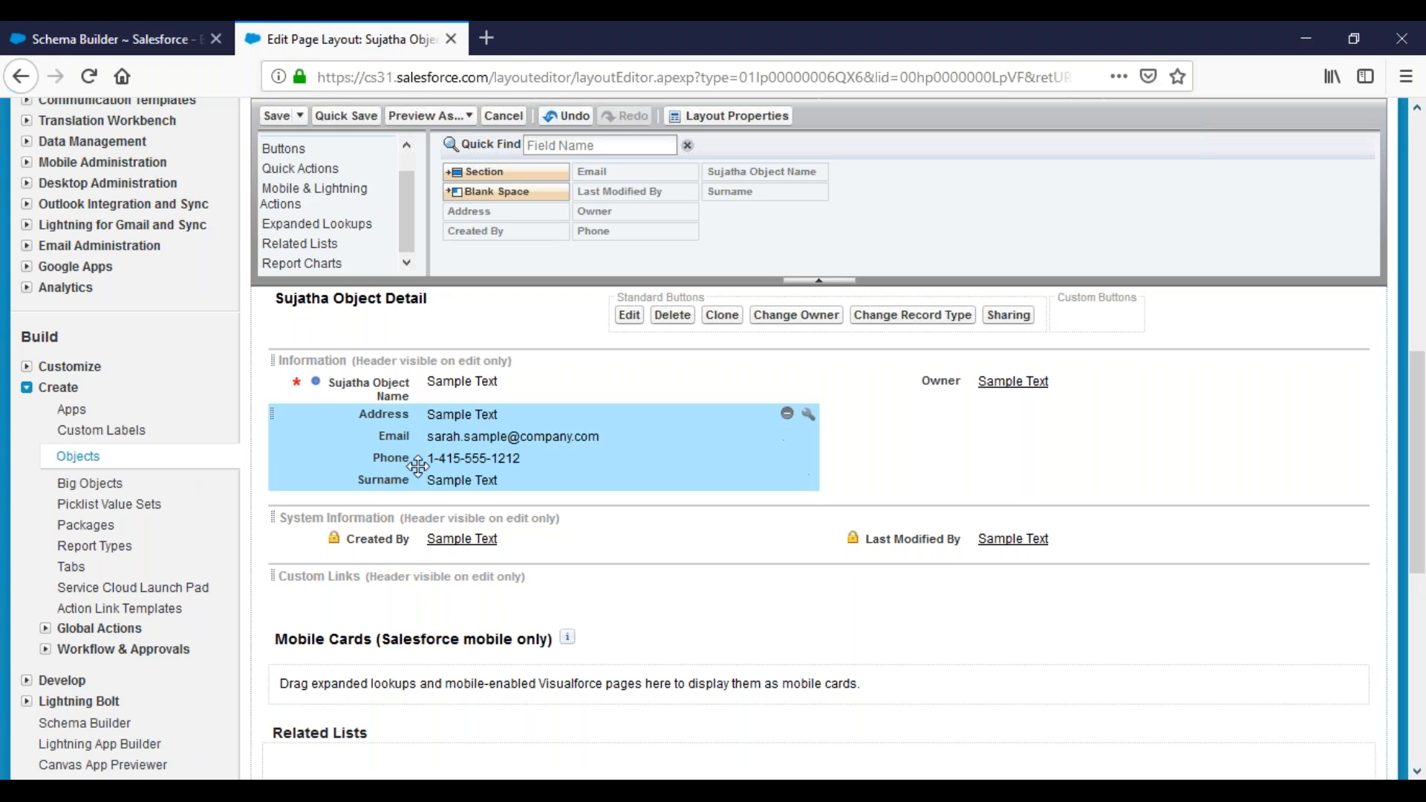
Reorder the added layout fields as Surname, Email, Phone, Address and save the page layout.
{"action": "mouse_move", "coordinate": [418, 466]}
{"action": "left_mouse_down"}
{"action": "mouse_move", "coordinate": [443, 513]}
{"action": "mouse_move", "coordinate": [423, 489]}
{"action": "left_mouse_up"}
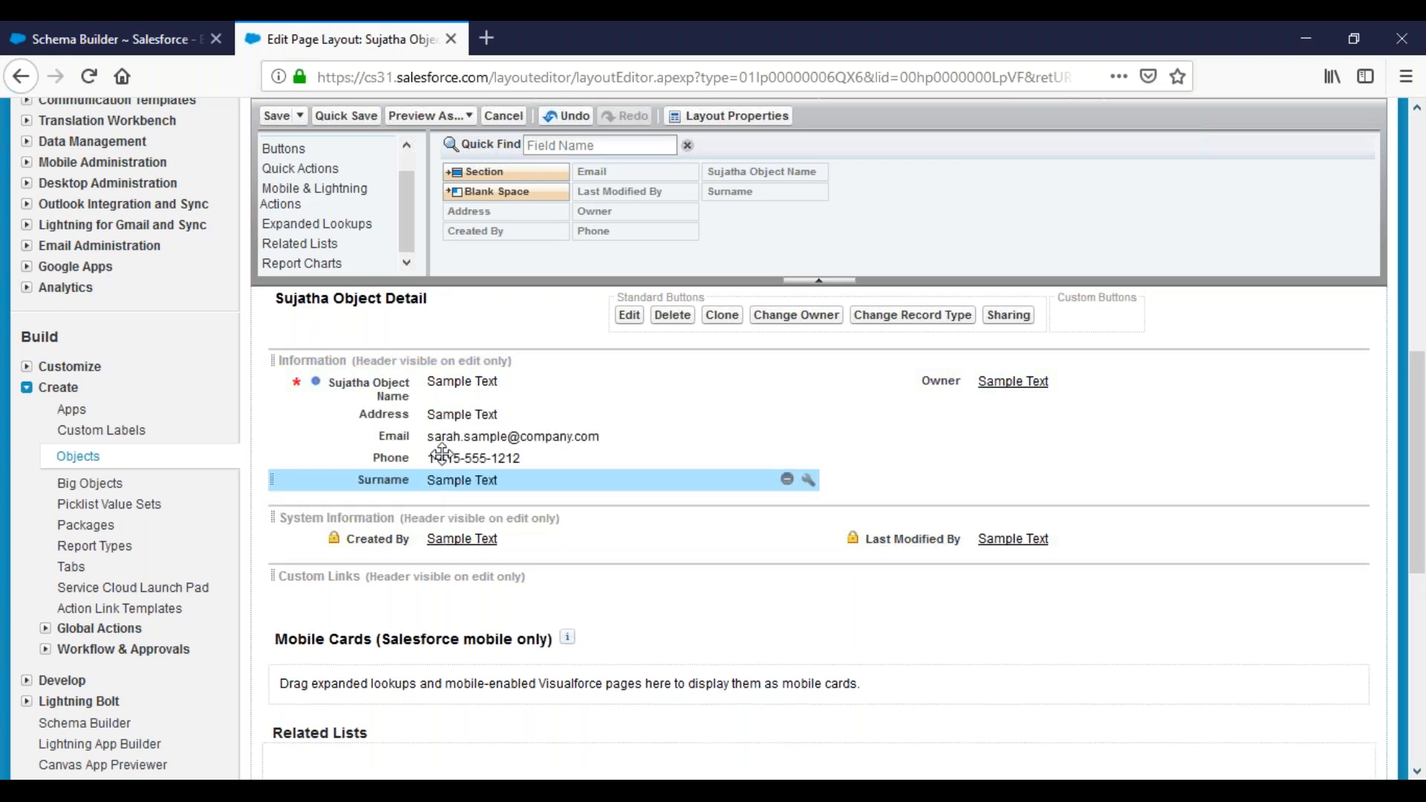
{"action": "left_click", "coordinate": [491, 419]}
{"action": "left_click_drag", "start_coordinate": [500, 444], "coordinate": [520, 490]}
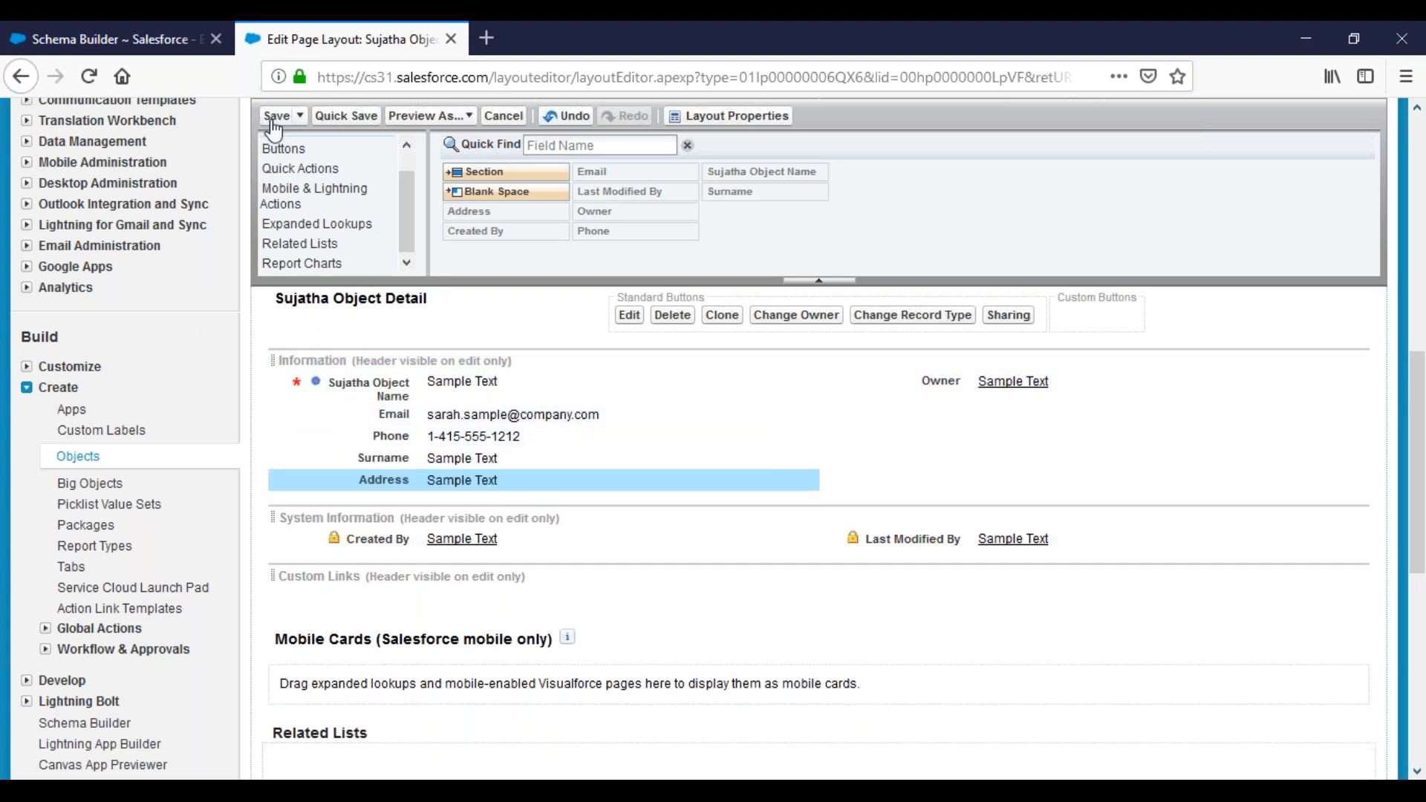
{"action": "left_click", "coordinate": [457, 456]}
{"action": "left_click_drag", "start_coordinate": [480, 457], "coordinate": [484, 416]}
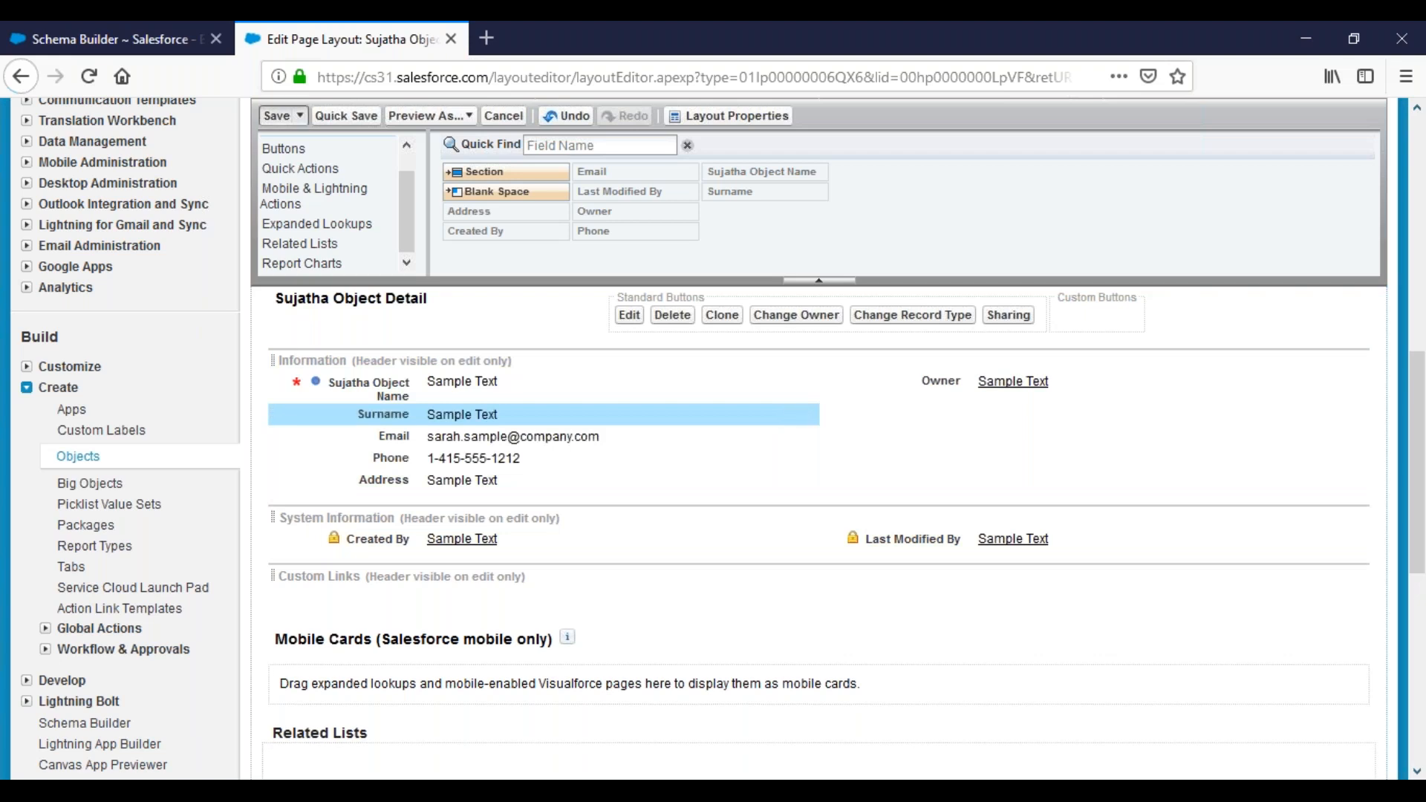
{"action": "left_click", "coordinate": [277, 116]}
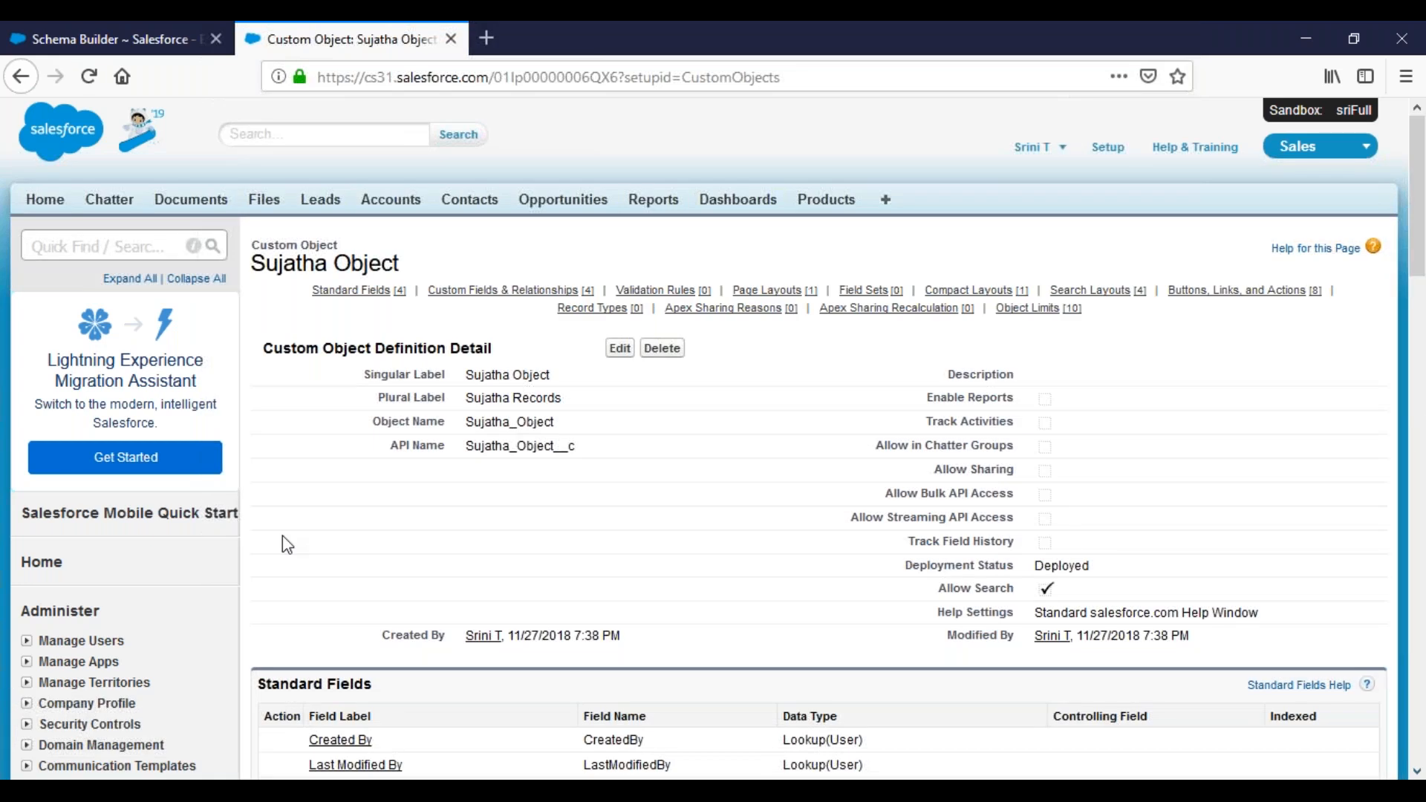
Set up a custom object tab for the new object with the Big top style, Default On for all profiles.
{"action": "scroll", "coordinate": [283, 537], "scroll_direction": "down", "scroll_amount": 2}
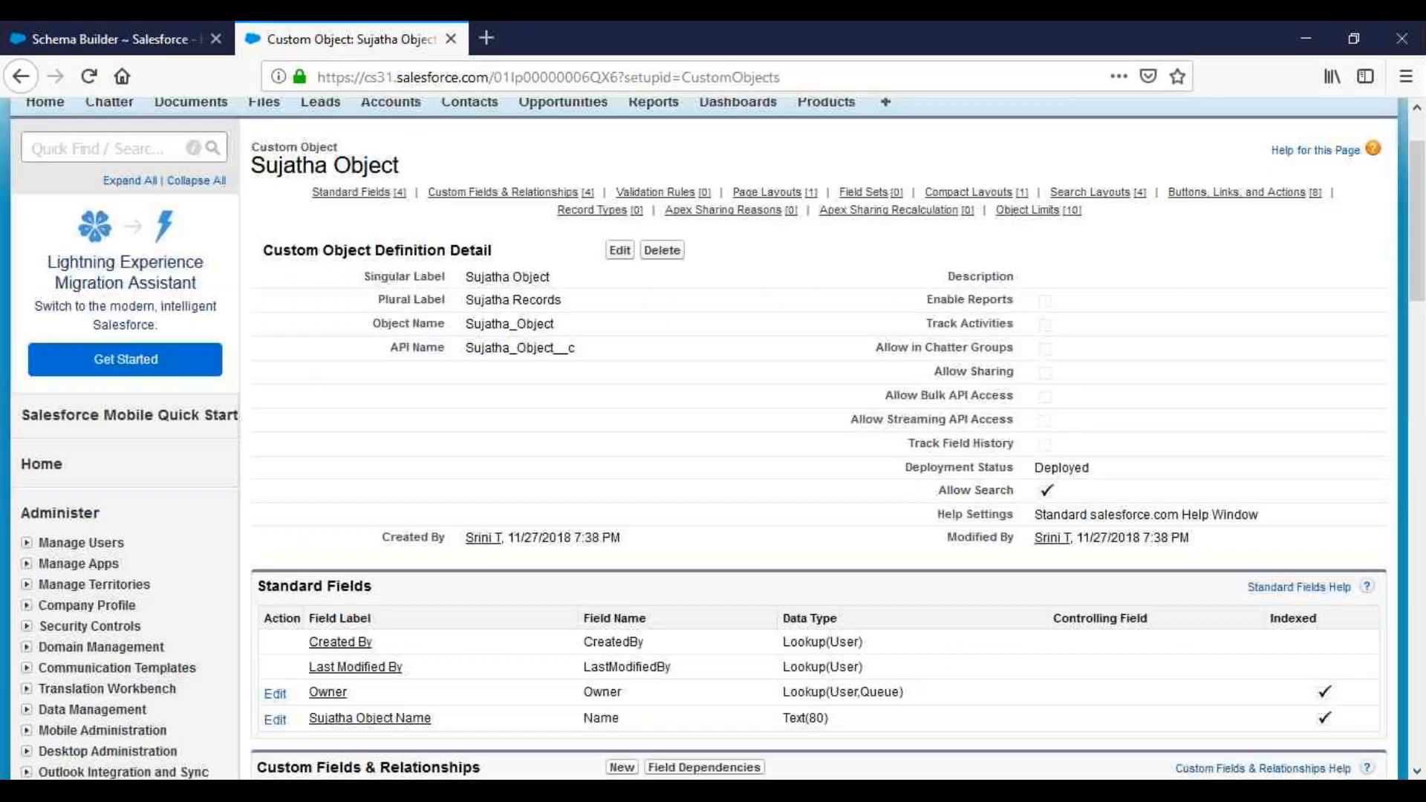
{"action": "scroll", "coordinate": [221, 420], "scroll_direction": "down", "scroll_amount": 8}
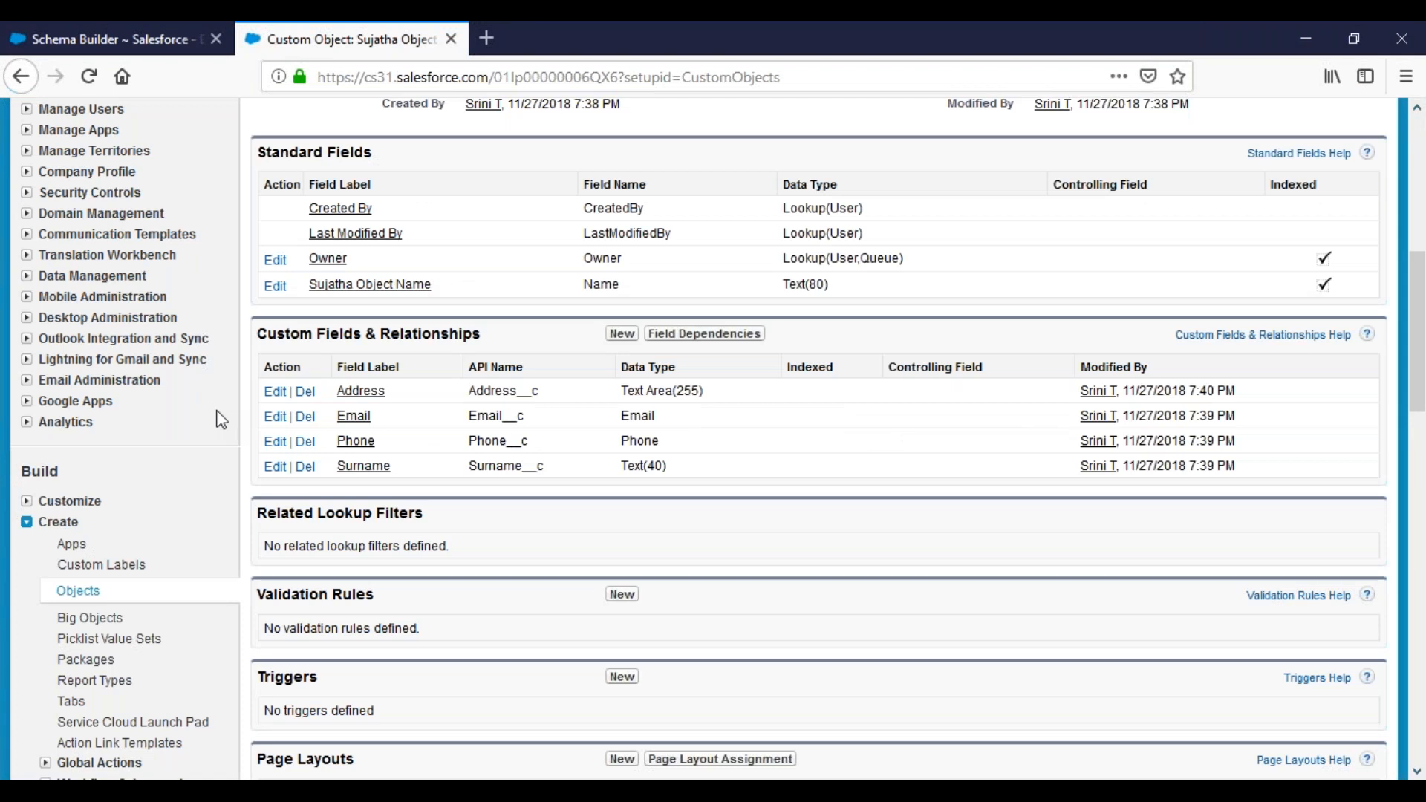
{"action": "scroll", "coordinate": [220, 419], "scroll_direction": "down", "scroll_amount": 8}
{"action": "left_click", "coordinate": [71, 275]}
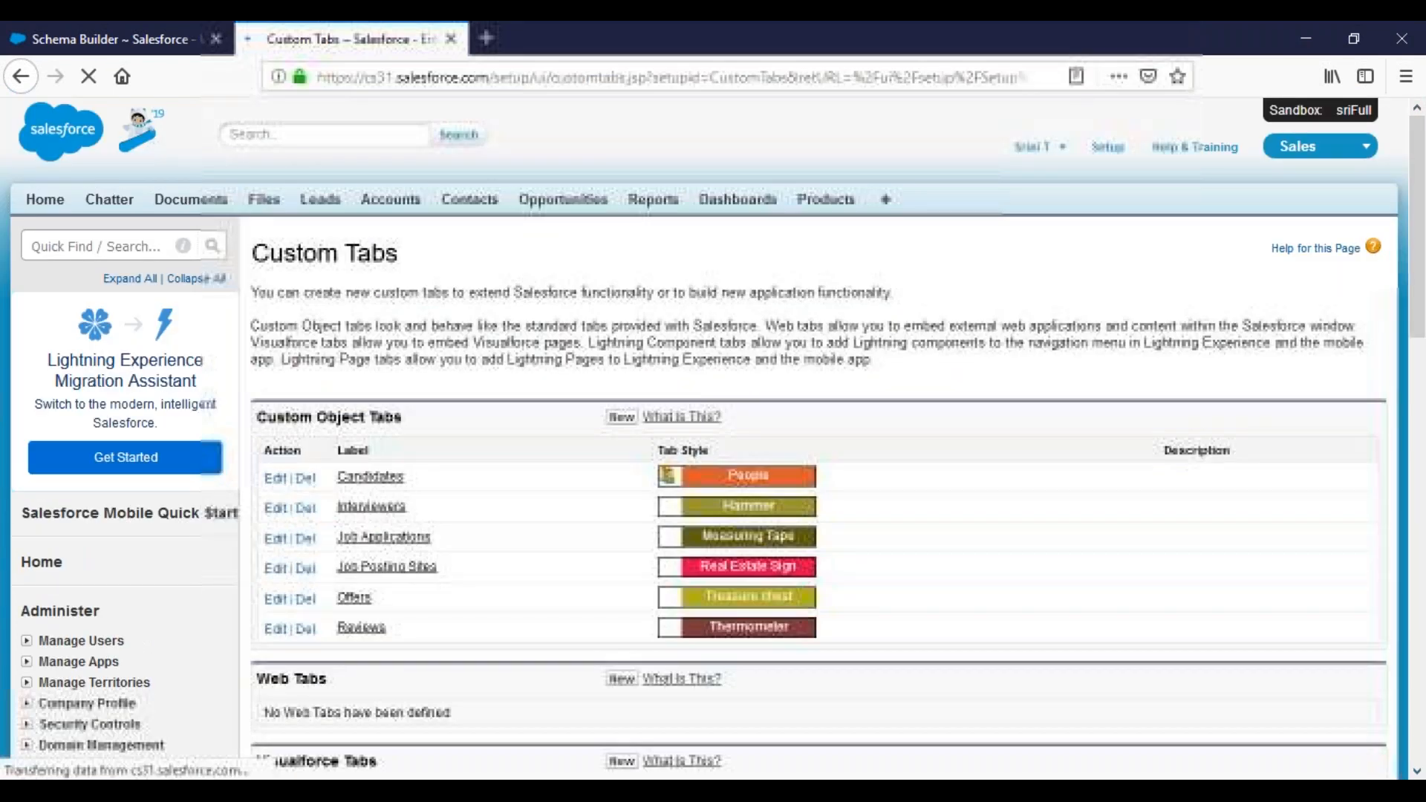
{"action": "left_click", "coordinate": [622, 417]}
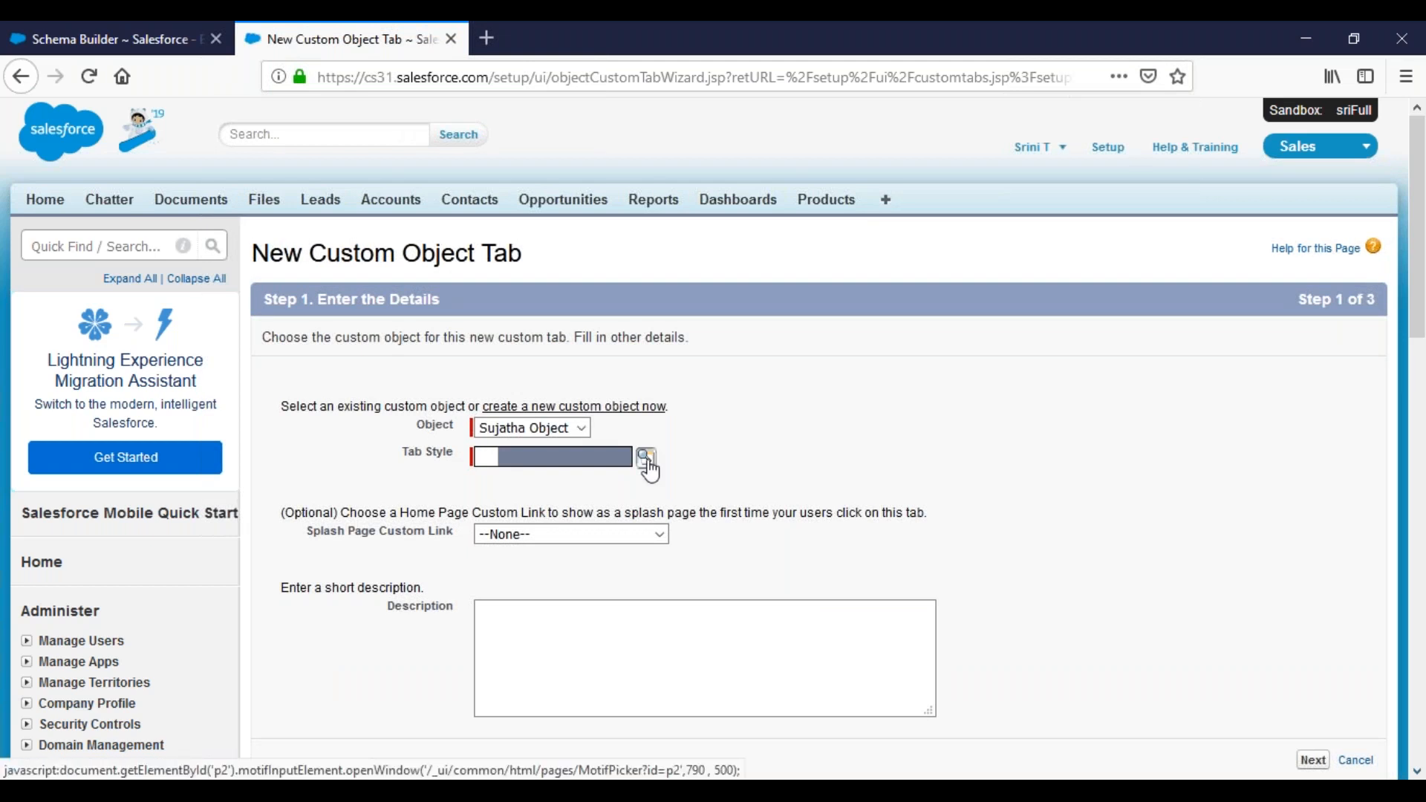
{"action": "left_click", "coordinate": [647, 458]}
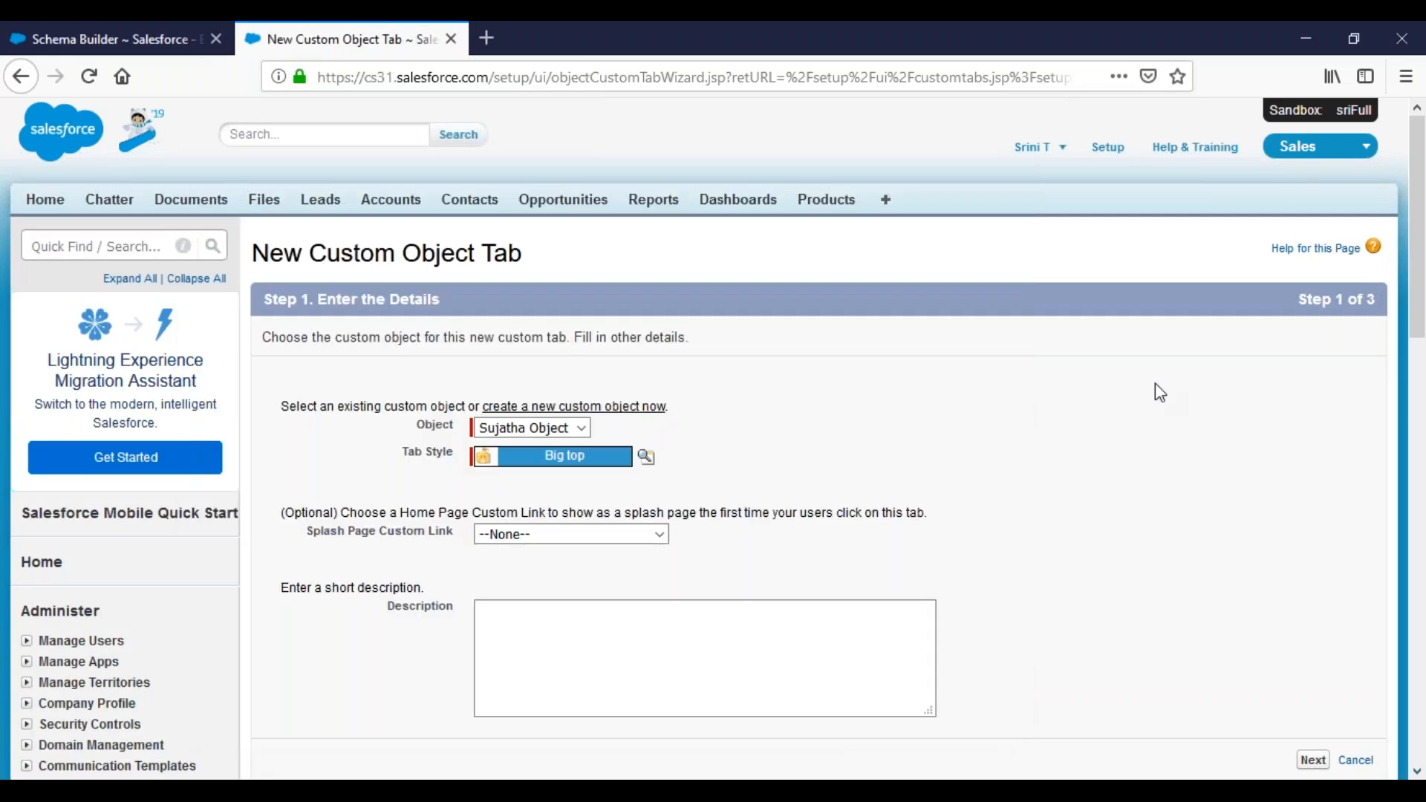
{"action": "scroll", "coordinate": [1155, 384], "scroll_direction": "down", "scroll_amount": 8}
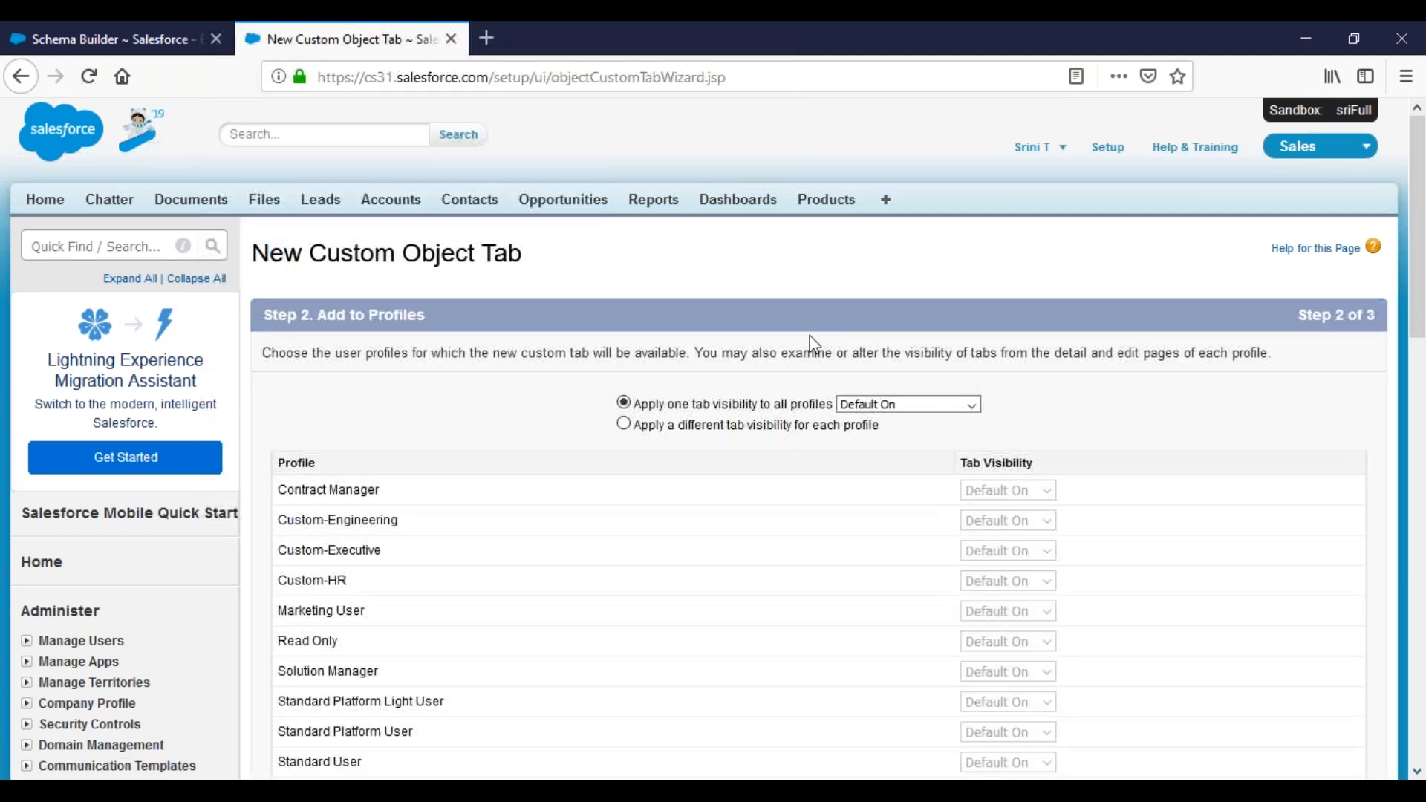
{"action": "scroll", "coordinate": [1121, 437], "scroll_direction": "down", "scroll_amount": 5}
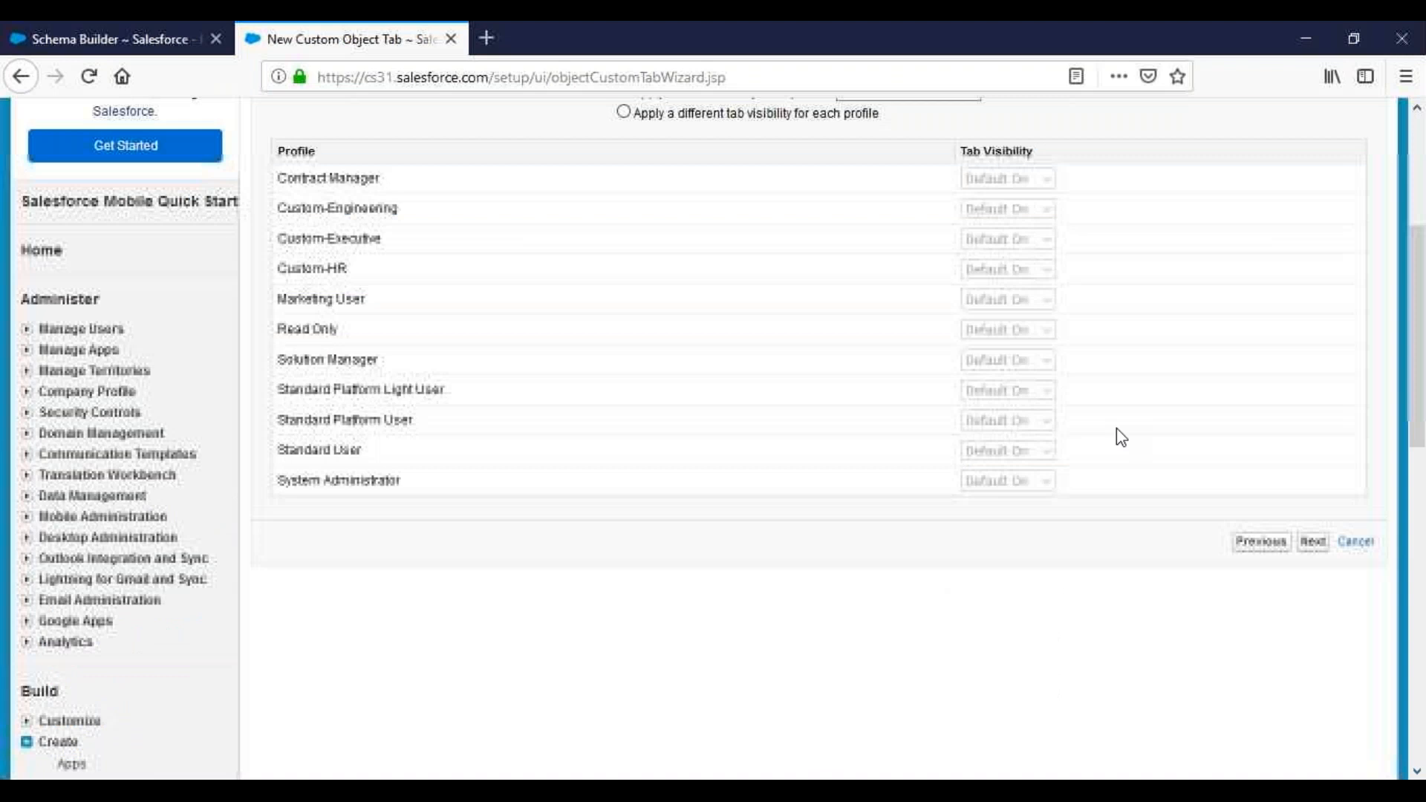
{"action": "left_click", "coordinate": [1314, 538]}
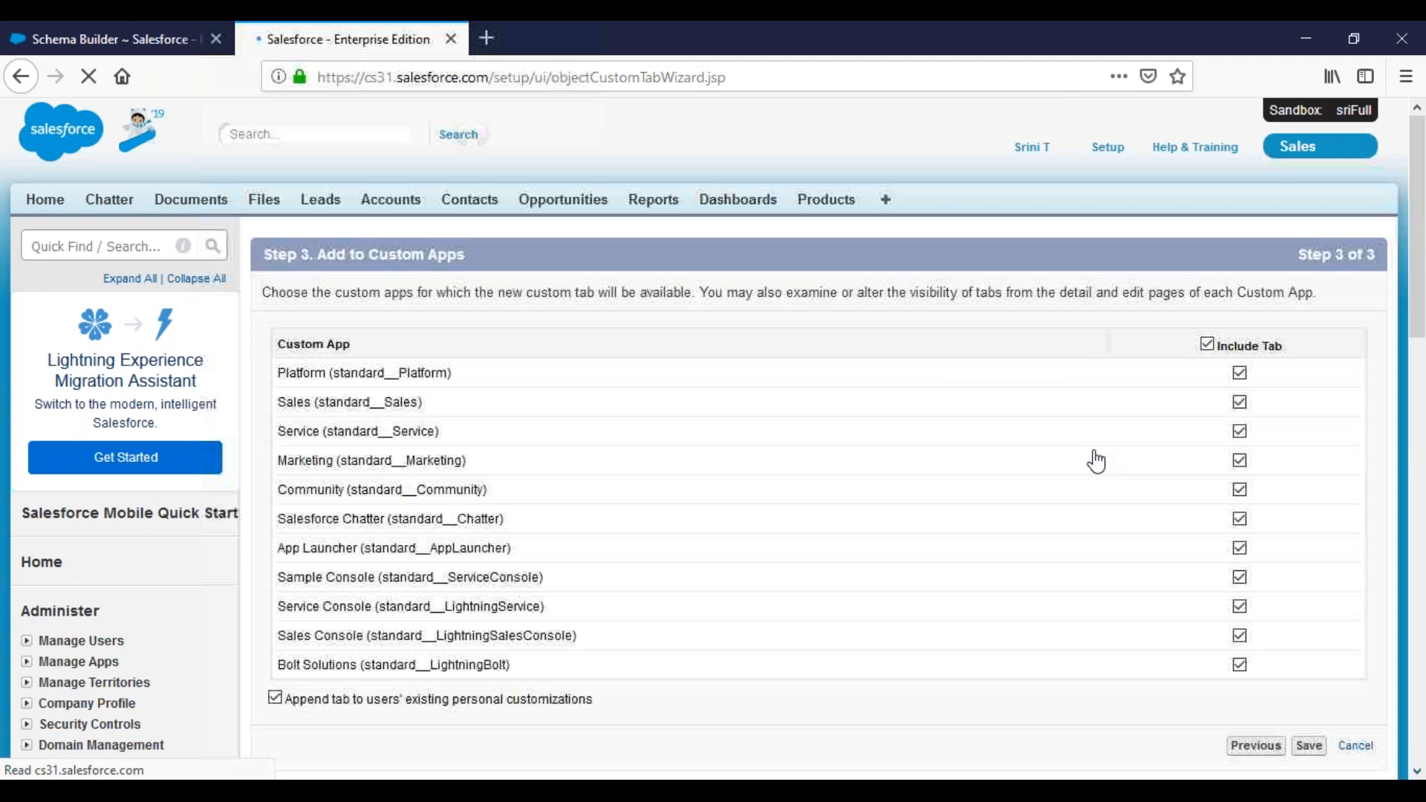
Include the tab only in the Sales app, save it, and open a new record form from the tab.
{"action": "left_click", "coordinate": [1240, 636]}
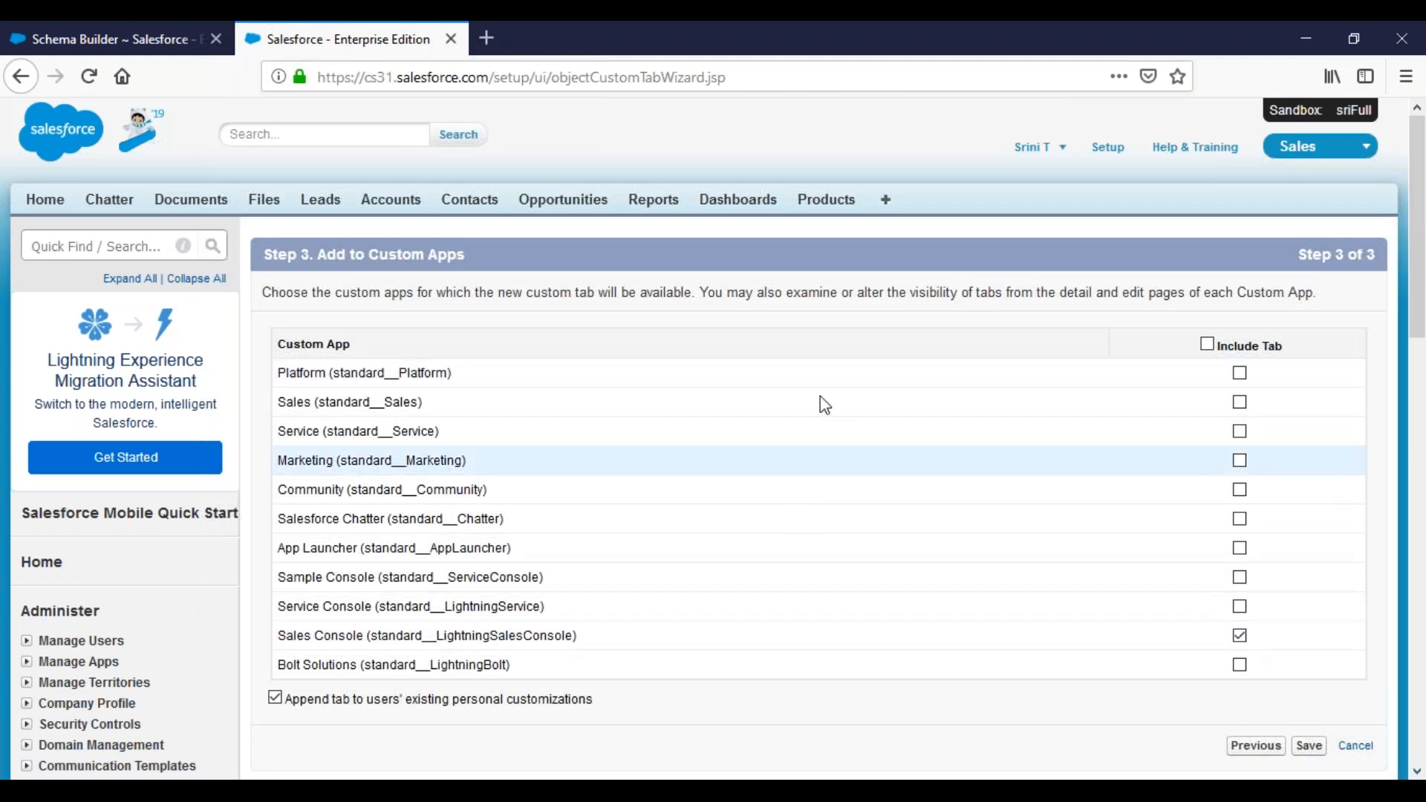
{"action": "left_click", "coordinate": [1240, 402]}
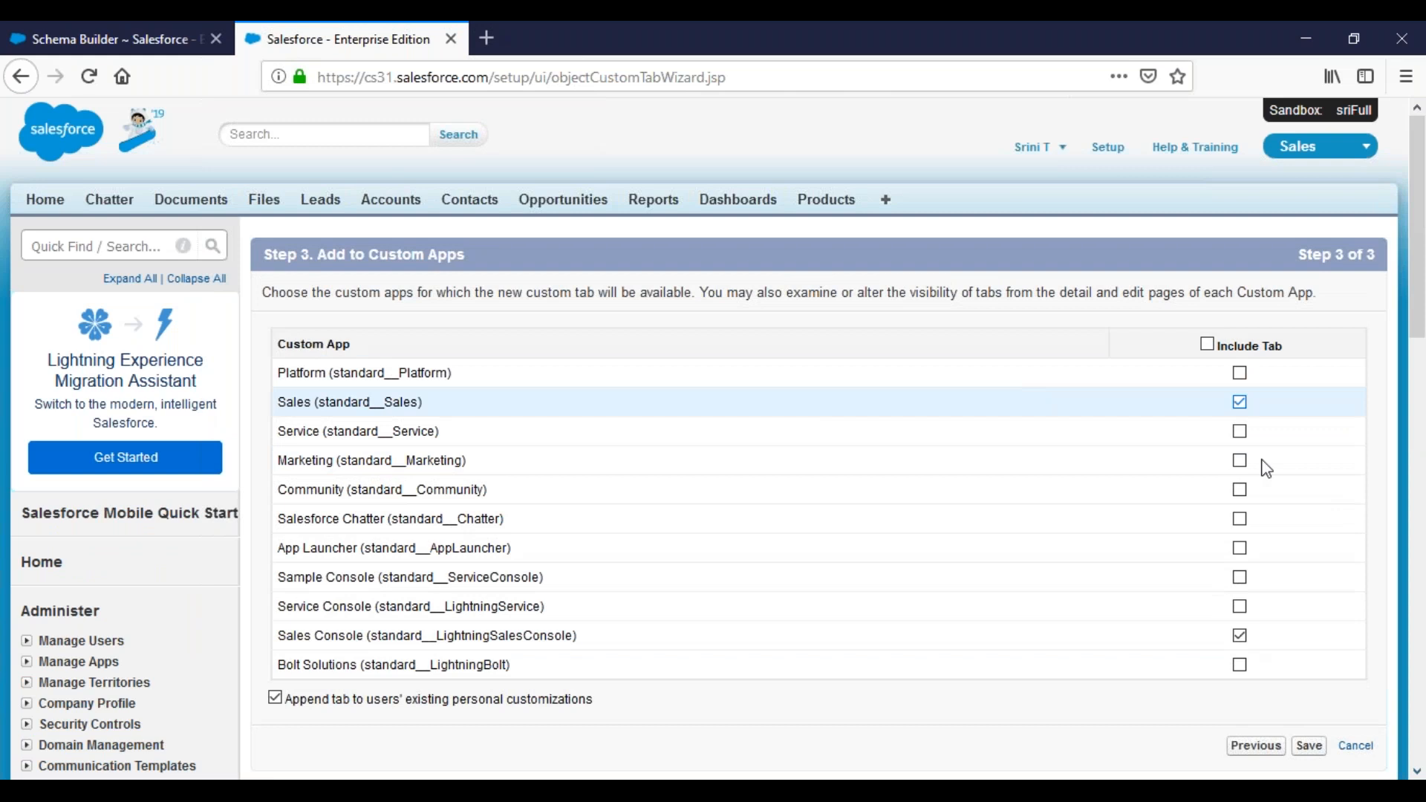
{"action": "left_click", "coordinate": [1240, 636]}
{"action": "left_click", "coordinate": [1311, 747]}
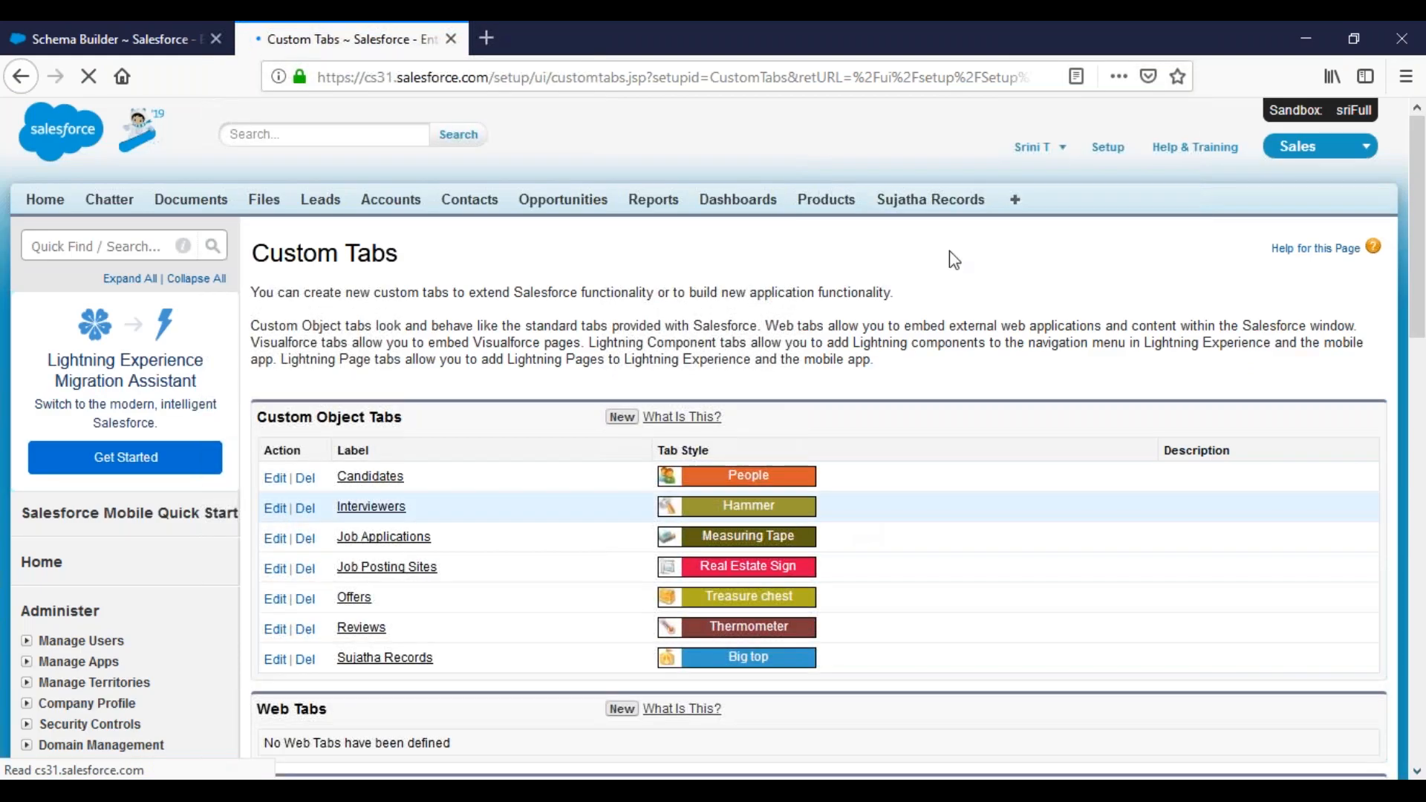
{"action": "left_click", "coordinate": [922, 212]}
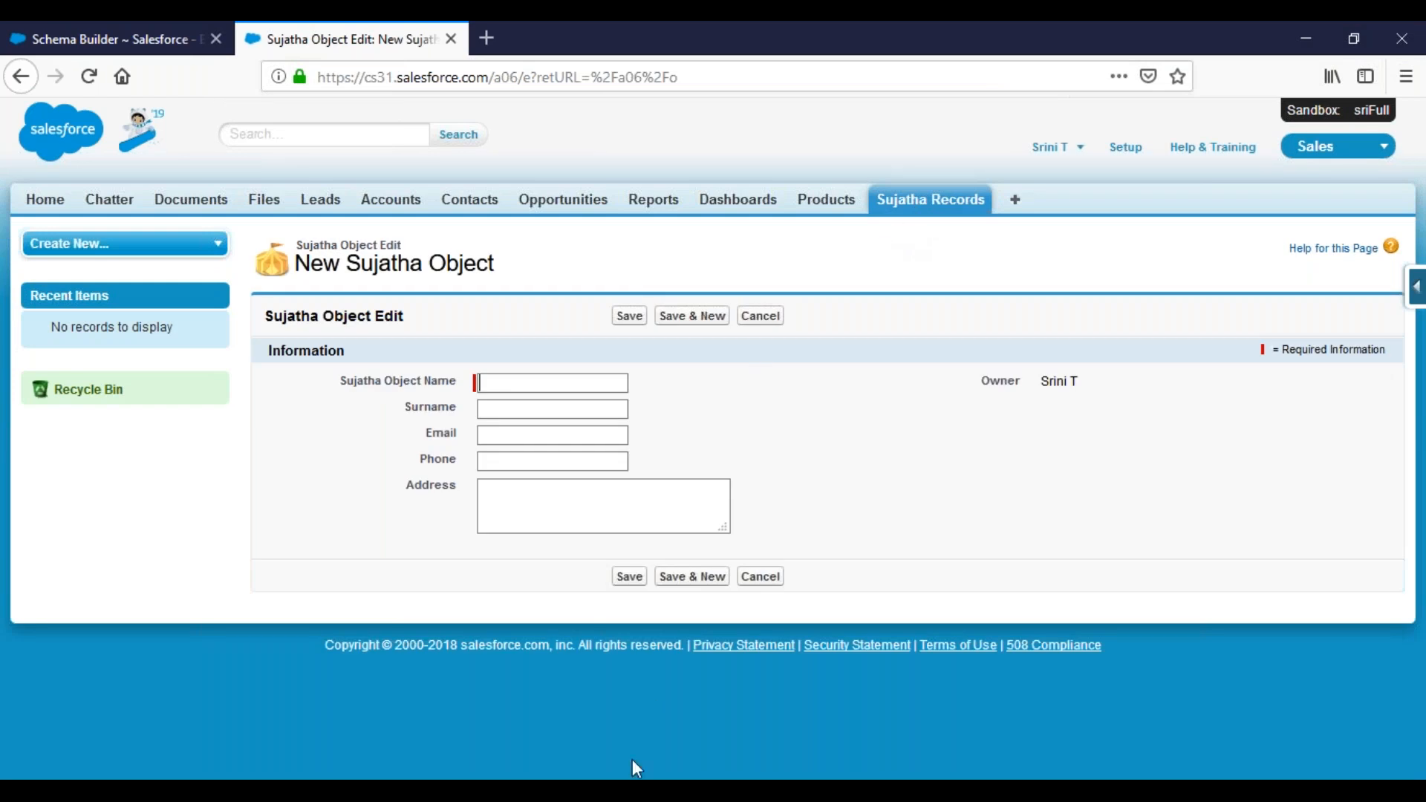
Go to Outbound Change Sets in Setup, continuing past the Understanding Deployments introduction.
{"action": "left_click", "coordinate": [1124, 148]}
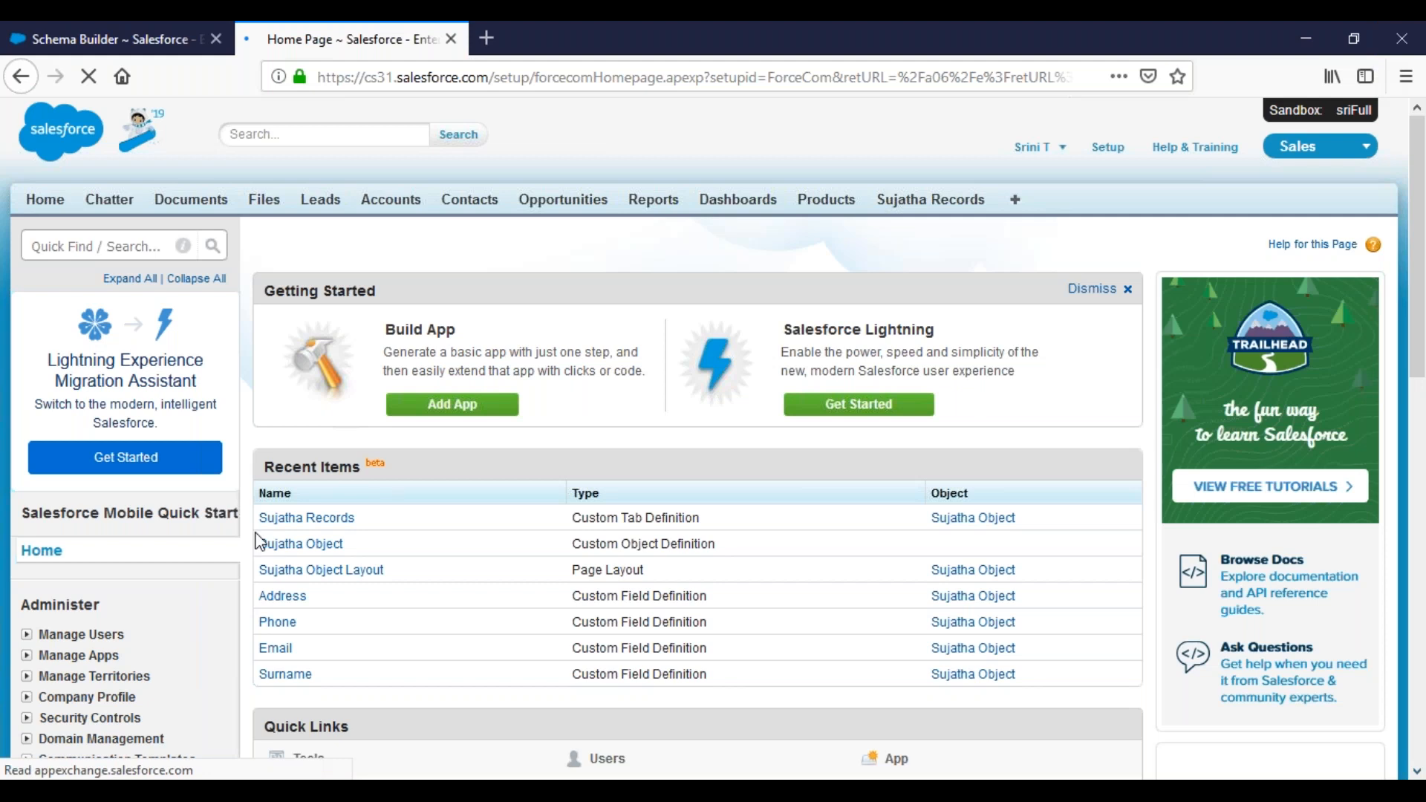
{"action": "scroll", "coordinate": [80, 508], "scroll_direction": "down", "scroll_amount": 7}
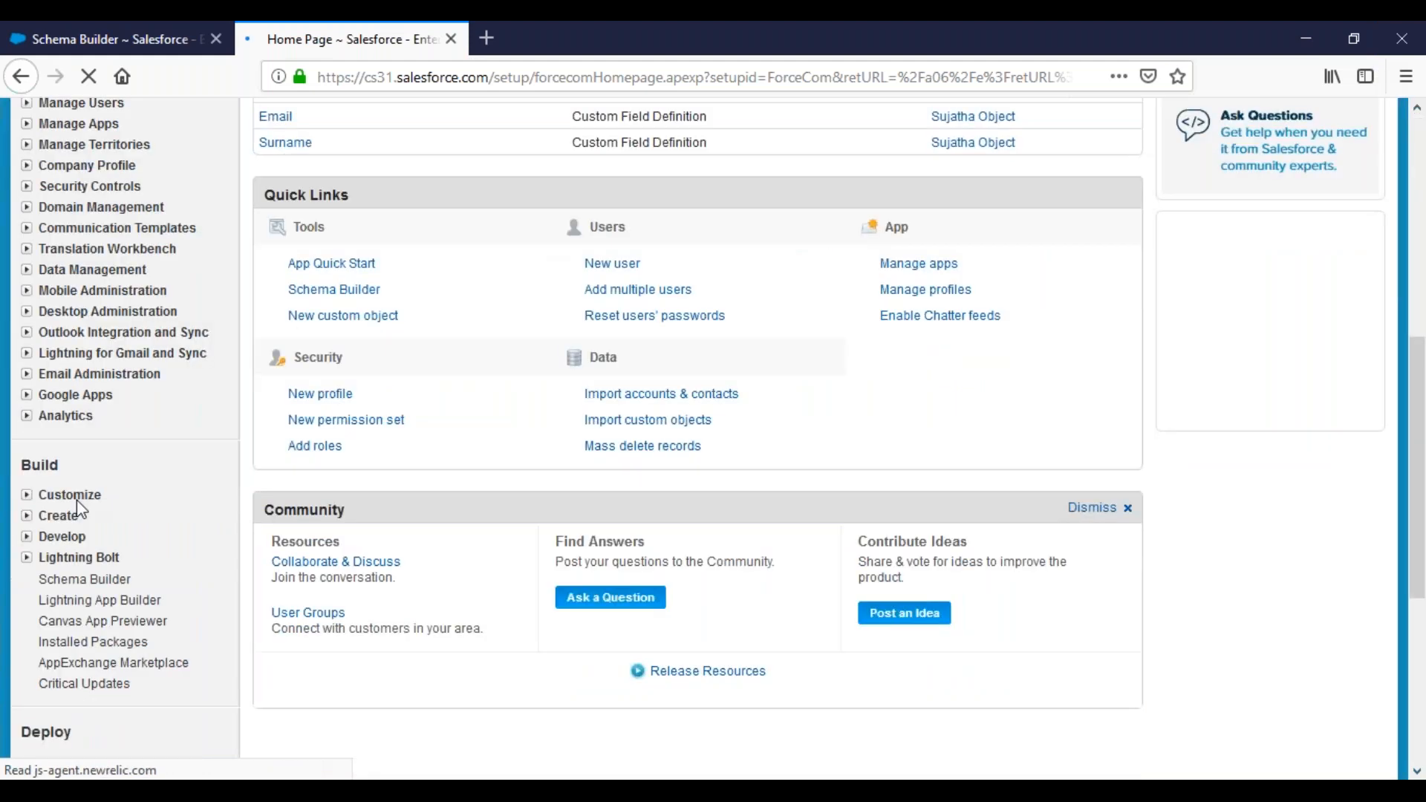
{"action": "scroll", "coordinate": [77, 509], "scroll_direction": "down", "scroll_amount": 4}
{"action": "left_click", "coordinate": [105, 444]}
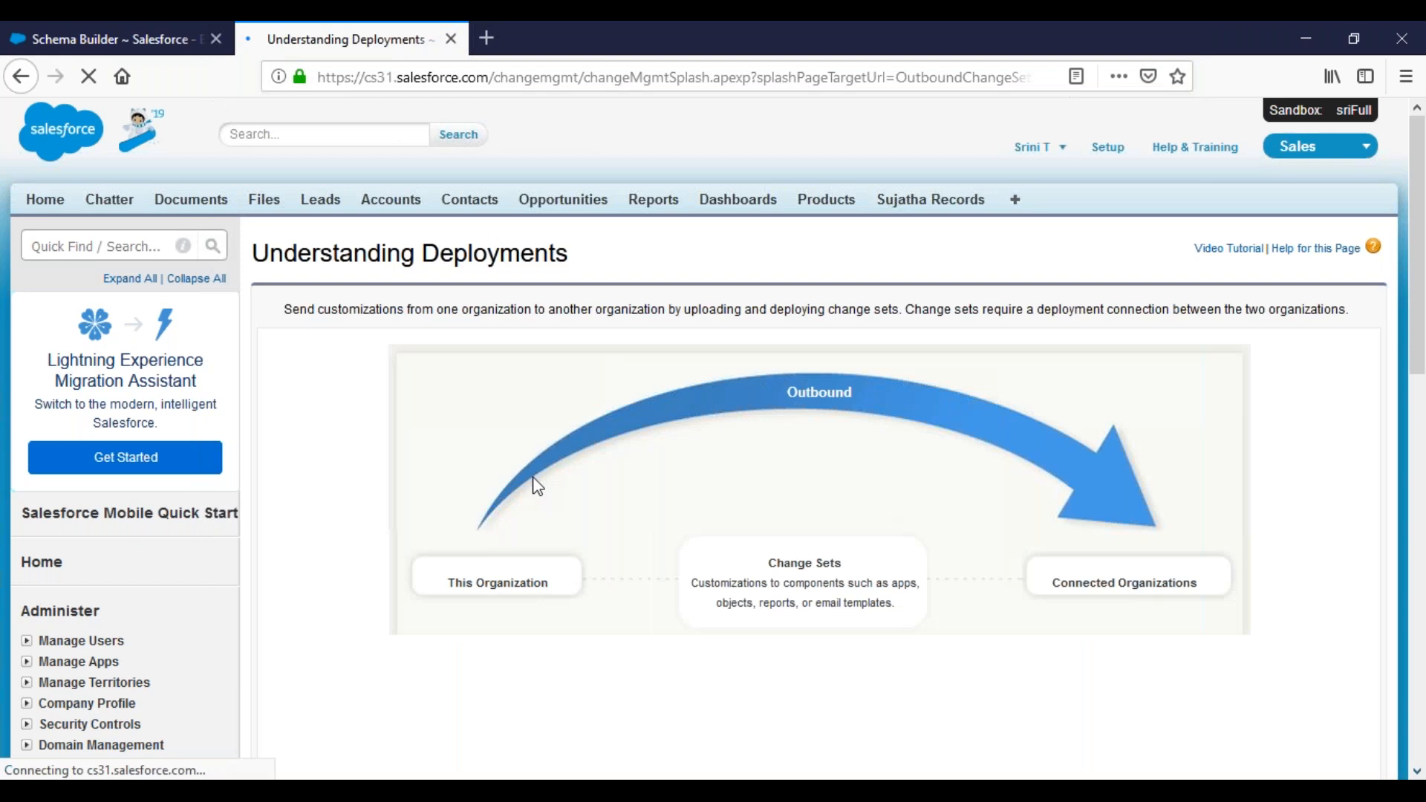
{"action": "scroll", "coordinate": [476, 512], "scroll_direction": "down", "scroll_amount": 8}
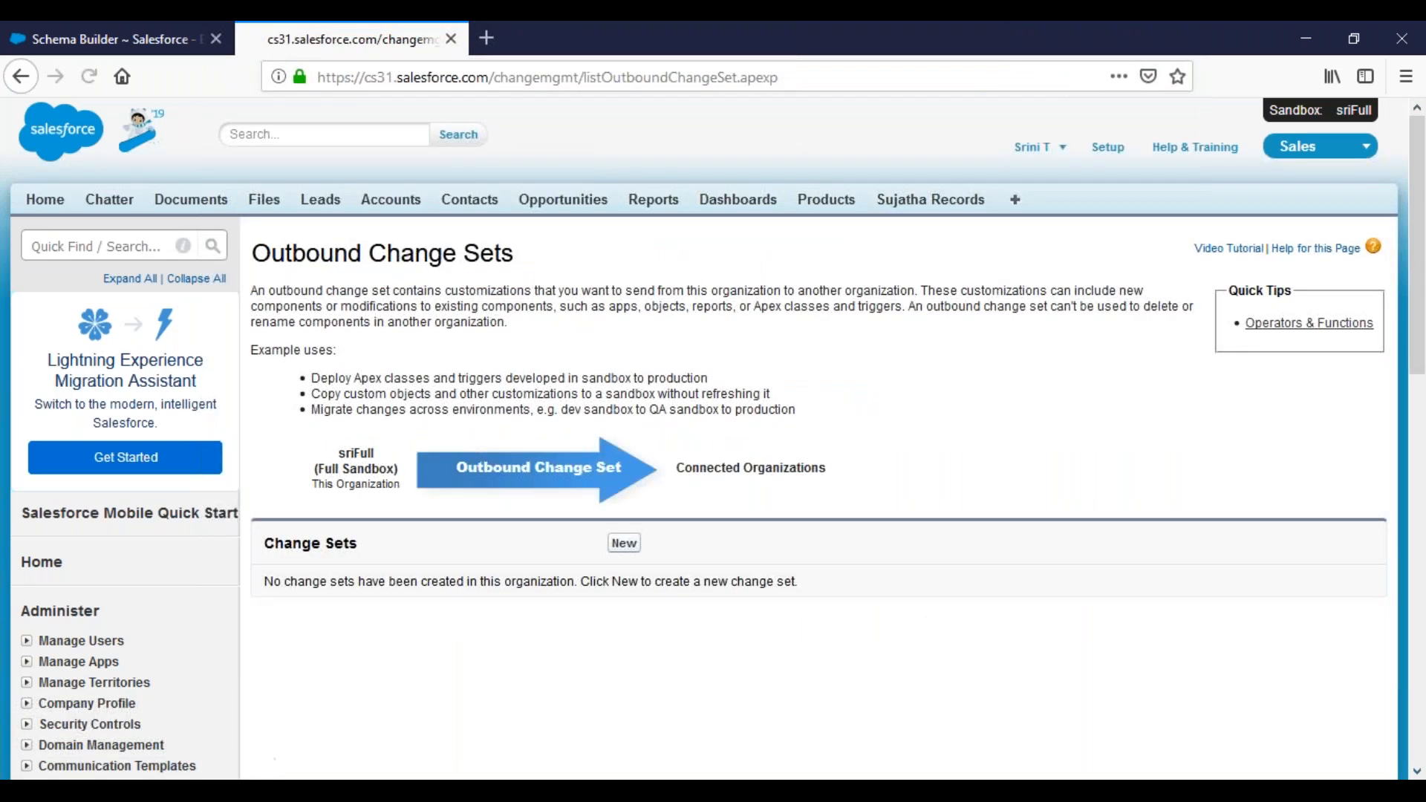
Create and save an outbound change set named "Deploy" followed by the custom object's label, leaving the description empty.
{"action": "left_click", "coordinate": [624, 543]}
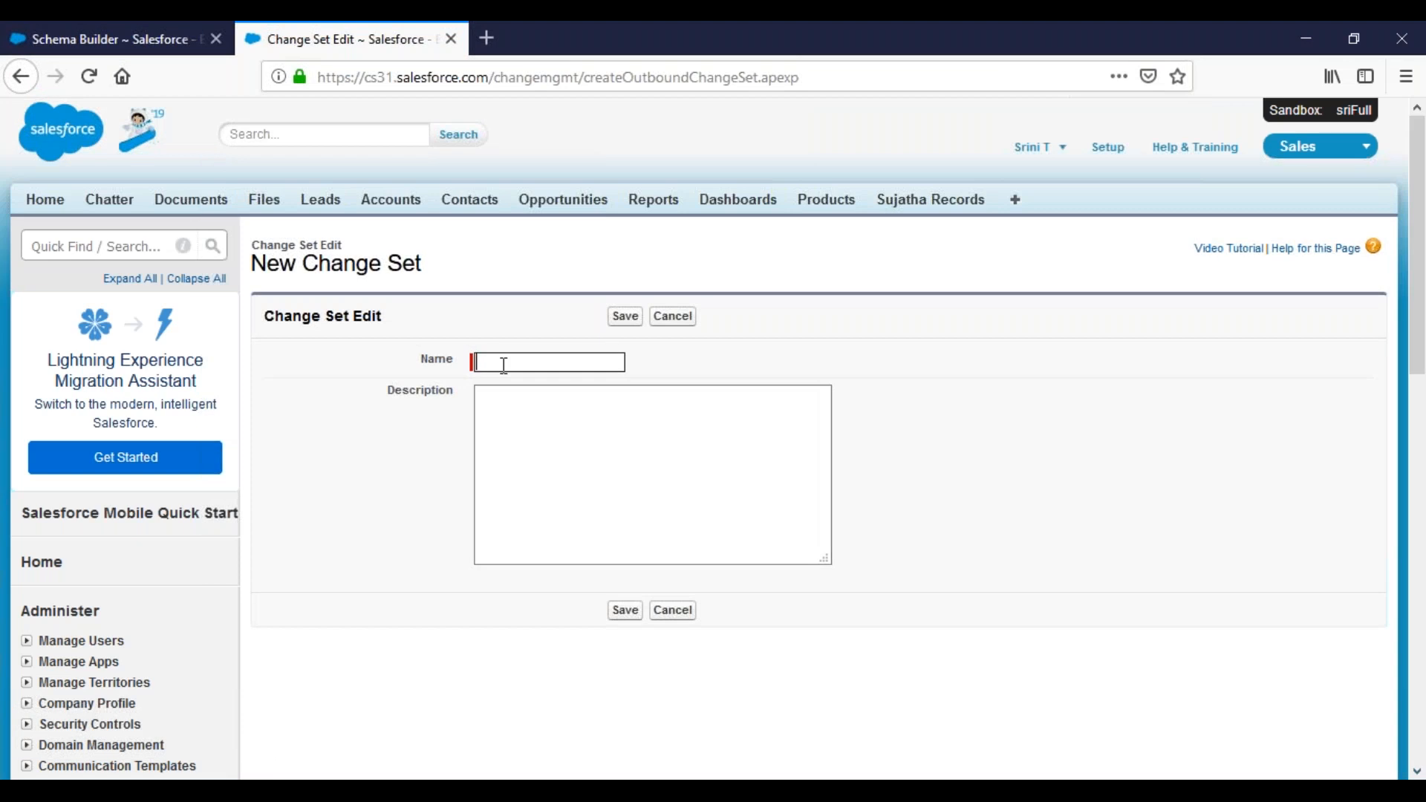
{"action": "type", "text": "Deploy Sujatha Object"}
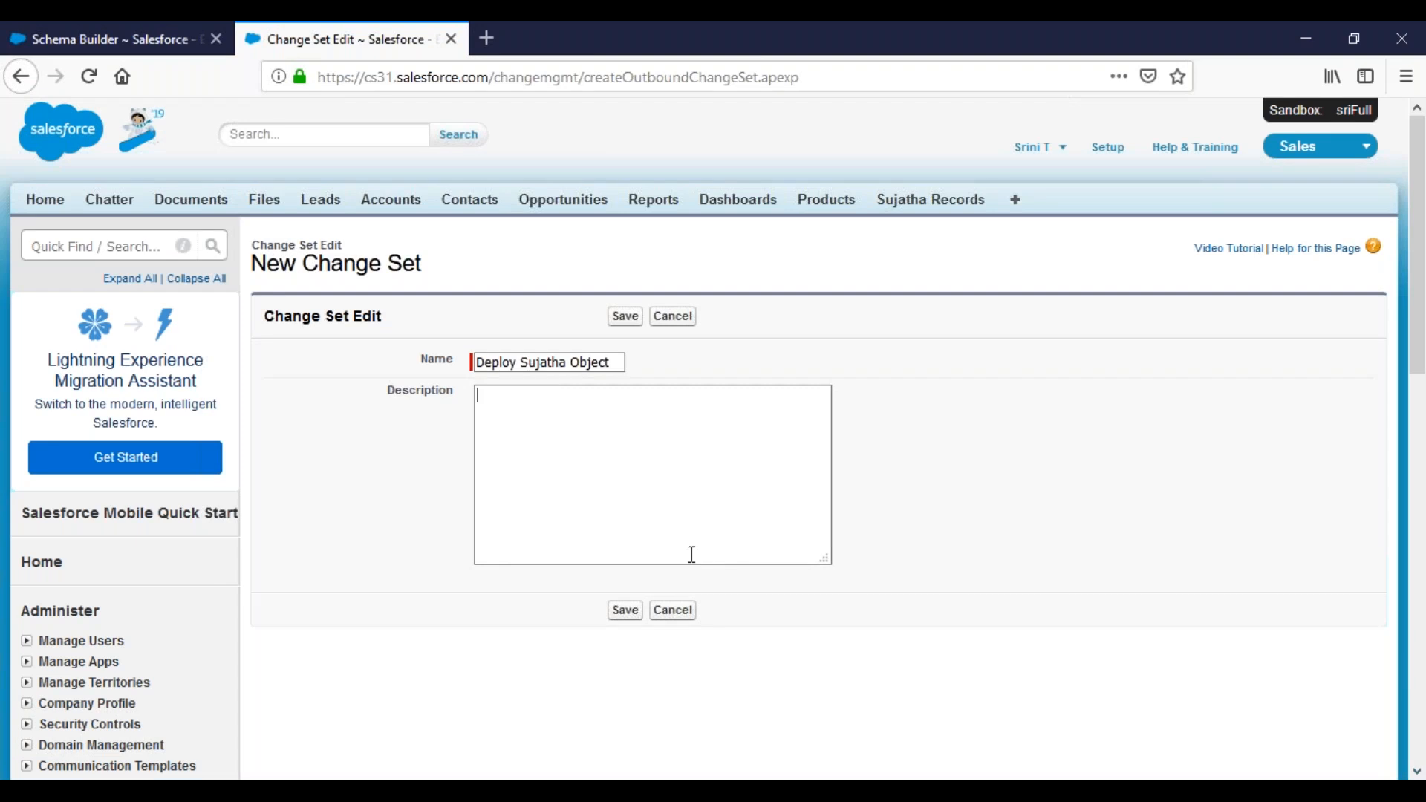
{"action": "left_click", "coordinate": [627, 611]}
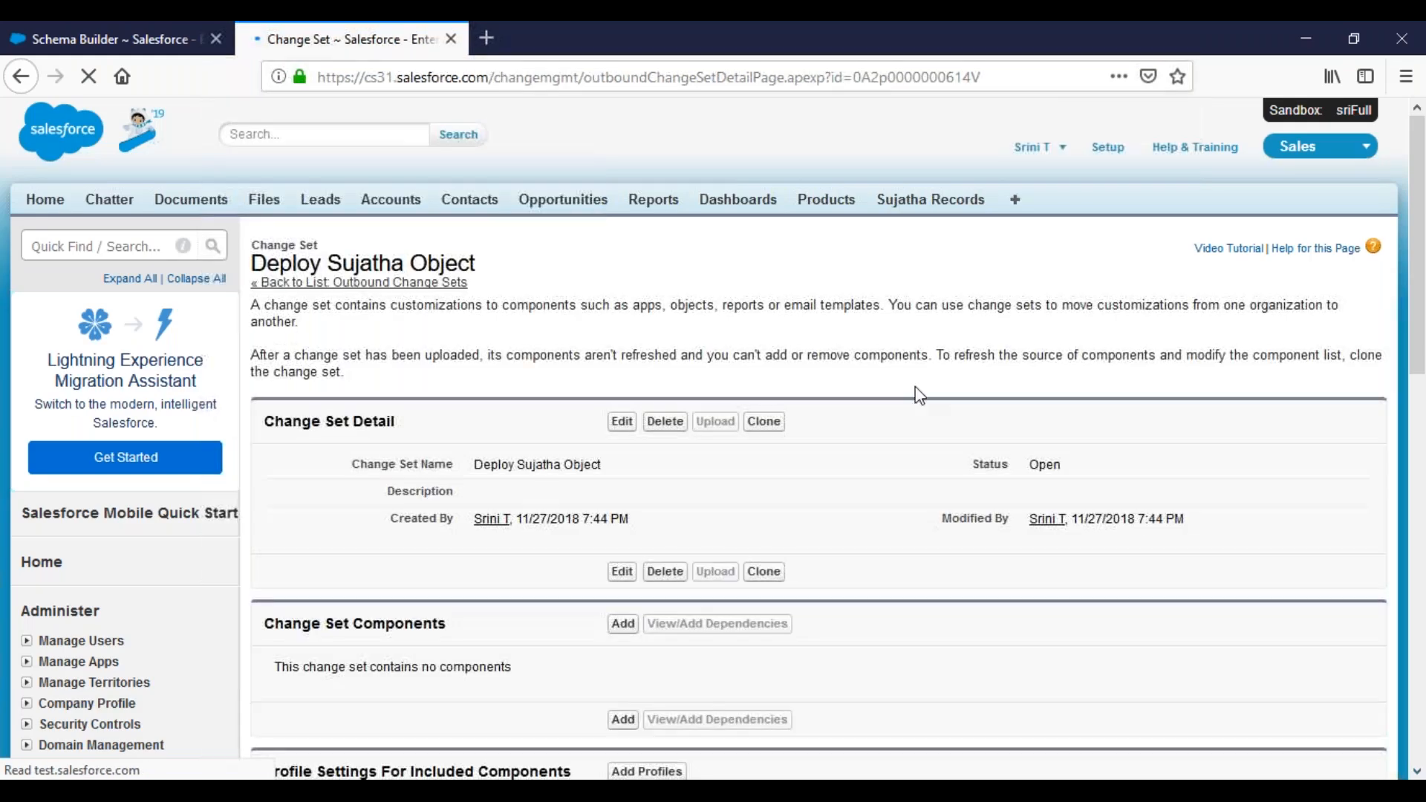
Start adding components to the new change set.
{"action": "scroll", "coordinate": [920, 396], "scroll_direction": "down", "scroll_amount": 3}
{"action": "left_click", "coordinate": [624, 412]}
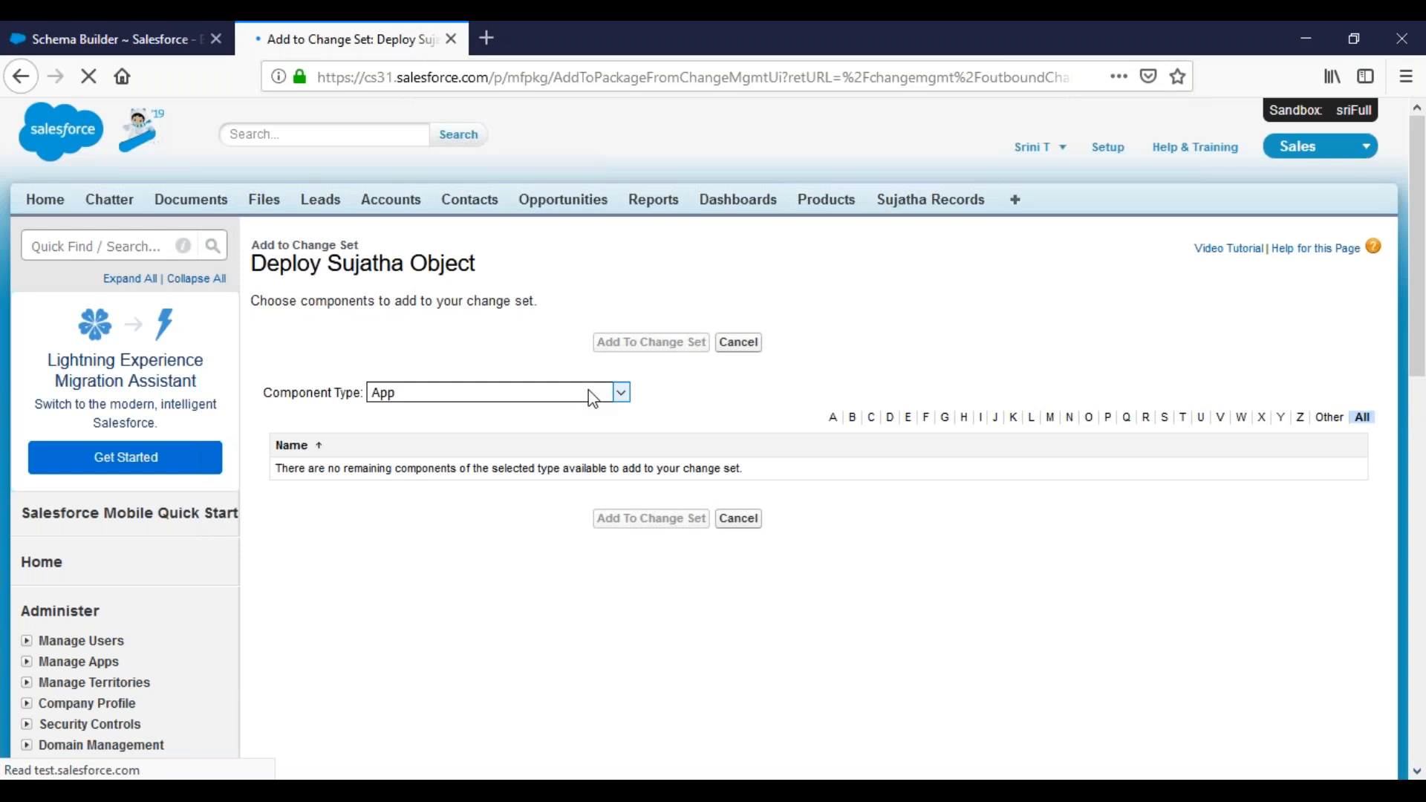
Add the Sujatha Object component of type Custom Object to the Deploy Sujatha Object change set.
{"action": "left_click", "coordinate": [592, 397]}
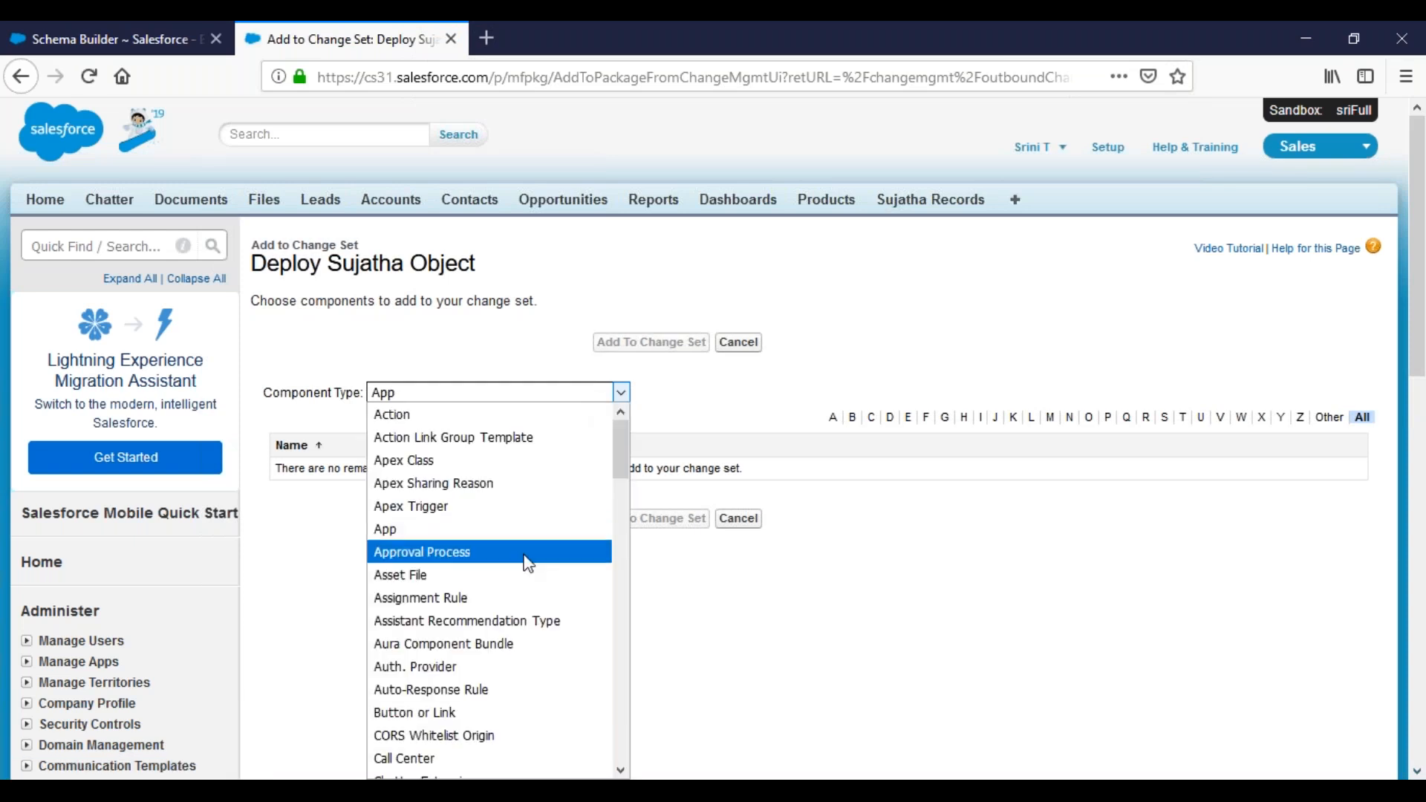
{"action": "scroll", "coordinate": [528, 563], "scroll_direction": "down", "scroll_amount": 3}
{"action": "scroll", "coordinate": [528, 563], "scroll_direction": "down", "scroll_amount": 5}
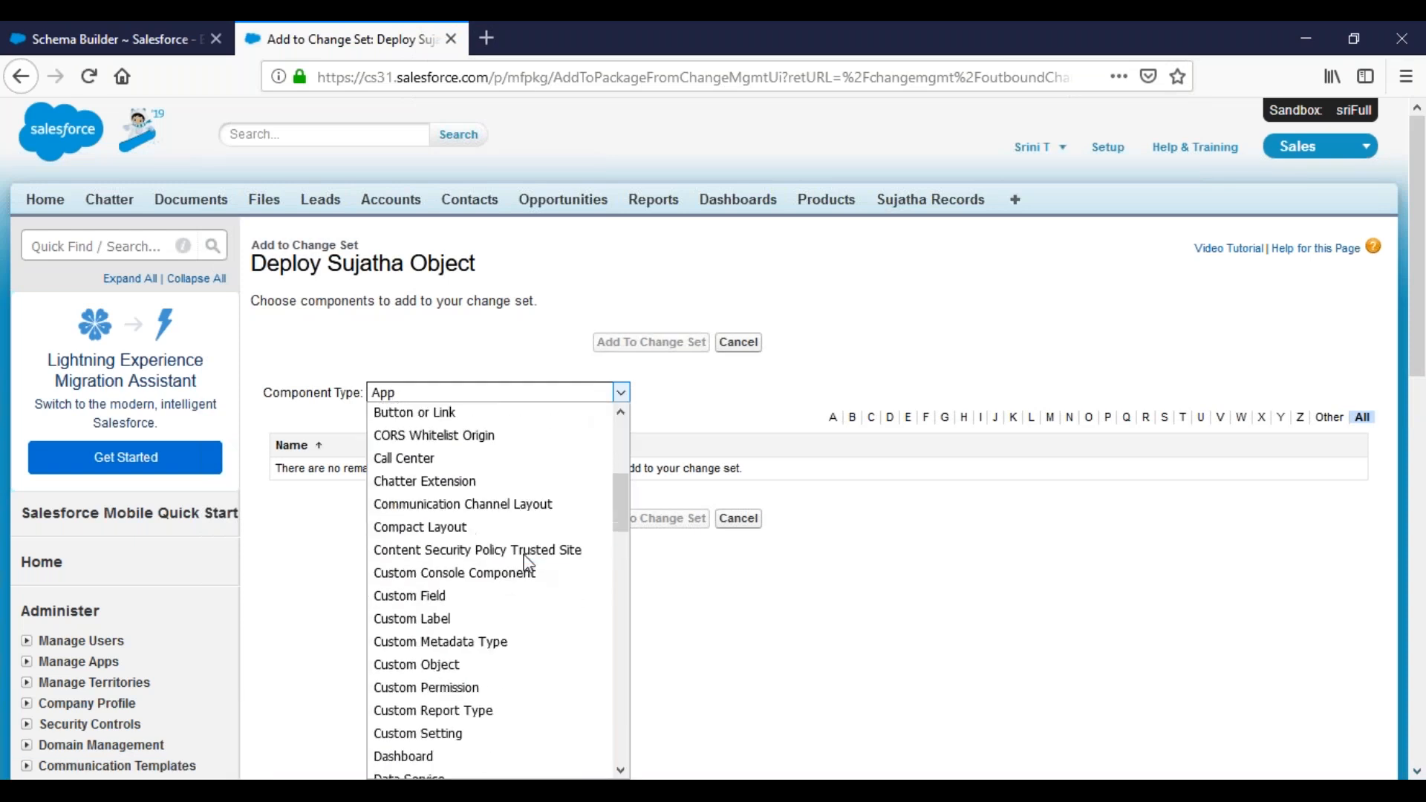
{"action": "scroll", "coordinate": [528, 563], "scroll_direction": "down", "scroll_amount": 1}
{"action": "scroll", "coordinate": [528, 563], "scroll_direction": "down", "scroll_amount": 2}
{"action": "scroll", "coordinate": [528, 563], "scroll_direction": "down", "scroll_amount": 6}
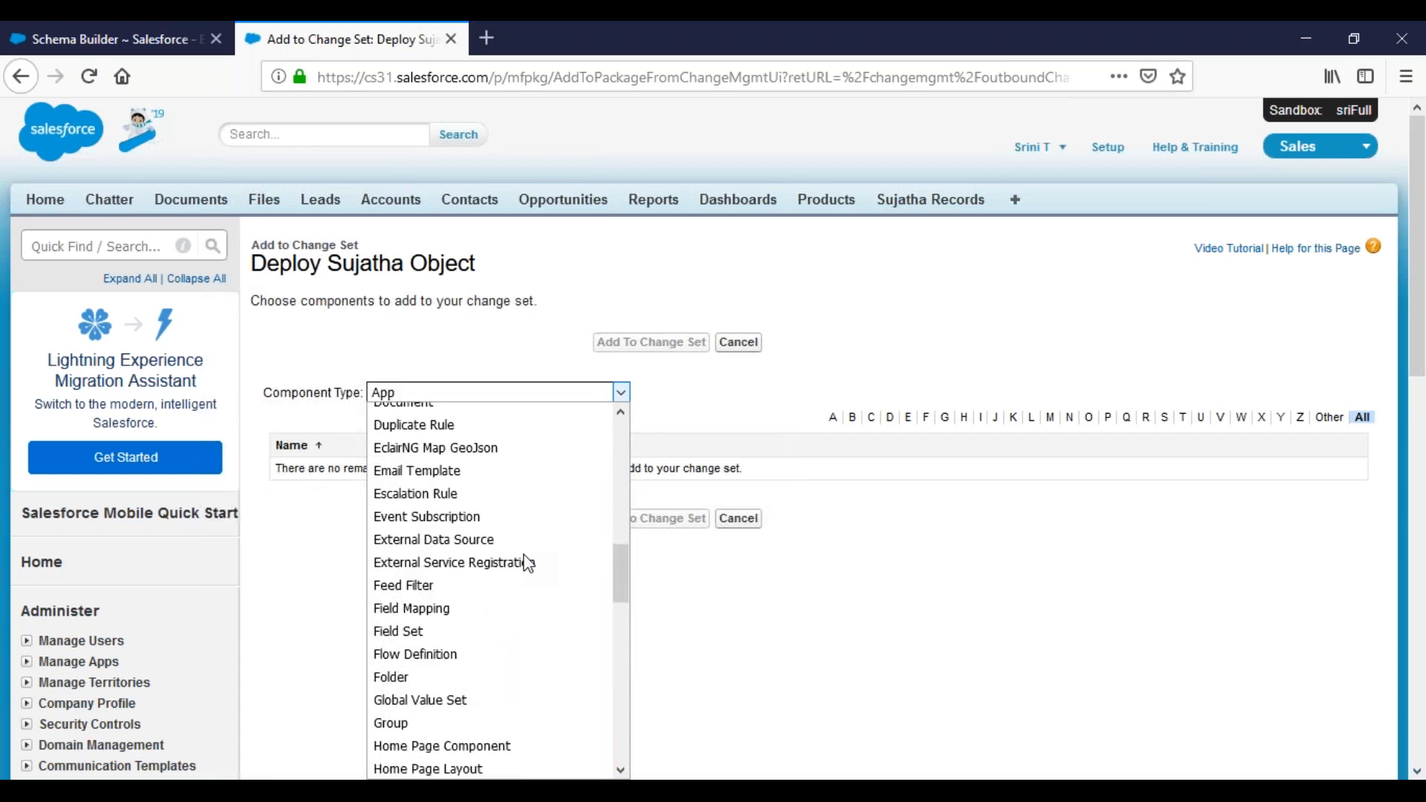
{"action": "scroll", "coordinate": [528, 563], "scroll_direction": "down", "scroll_amount": 3}
{"action": "scroll", "coordinate": [528, 563], "scroll_direction": "down", "scroll_amount": 4}
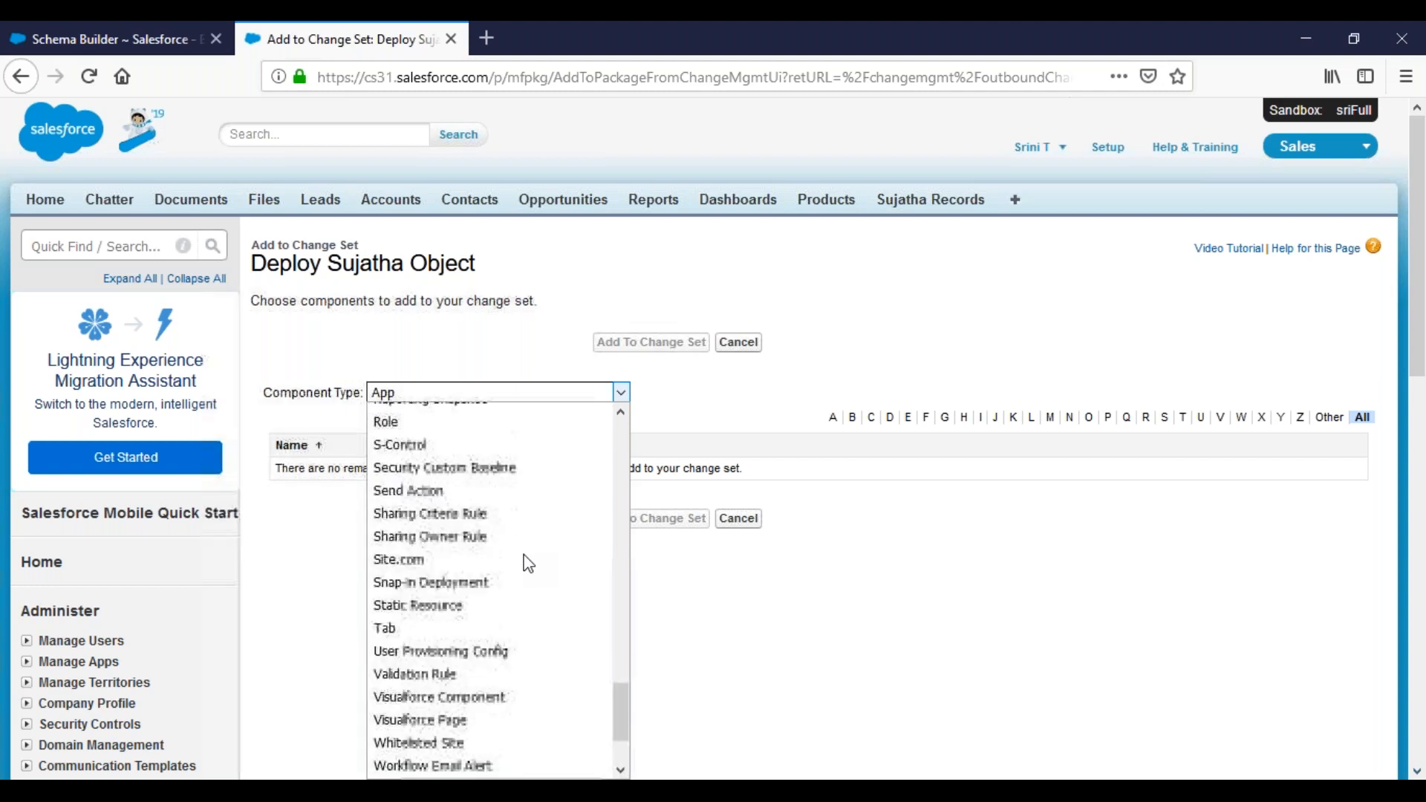
{"action": "scroll", "coordinate": [528, 563], "scroll_direction": "up", "scroll_amount": 15}
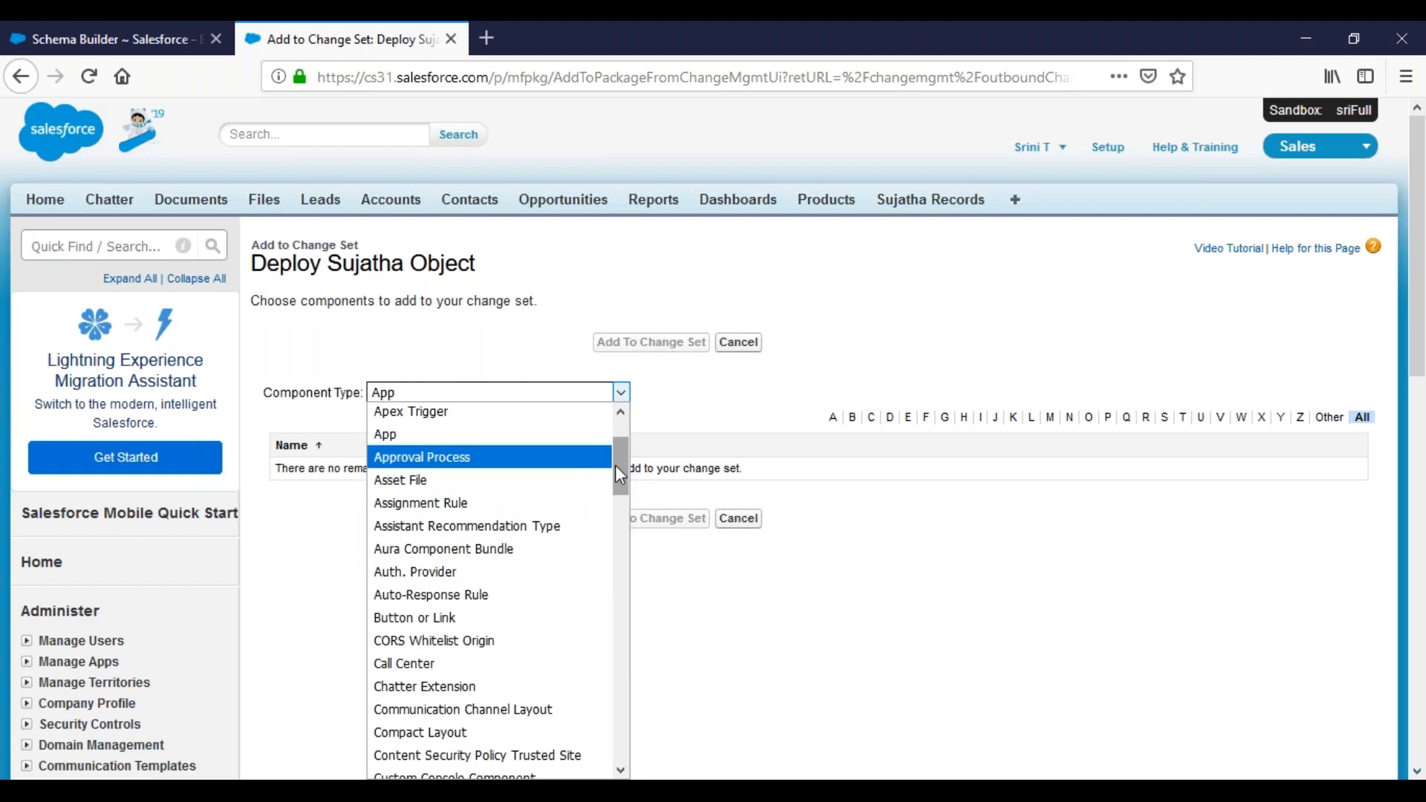
{"action": "left_click_drag", "start_coordinate": [621, 462], "coordinate": [620, 507]}
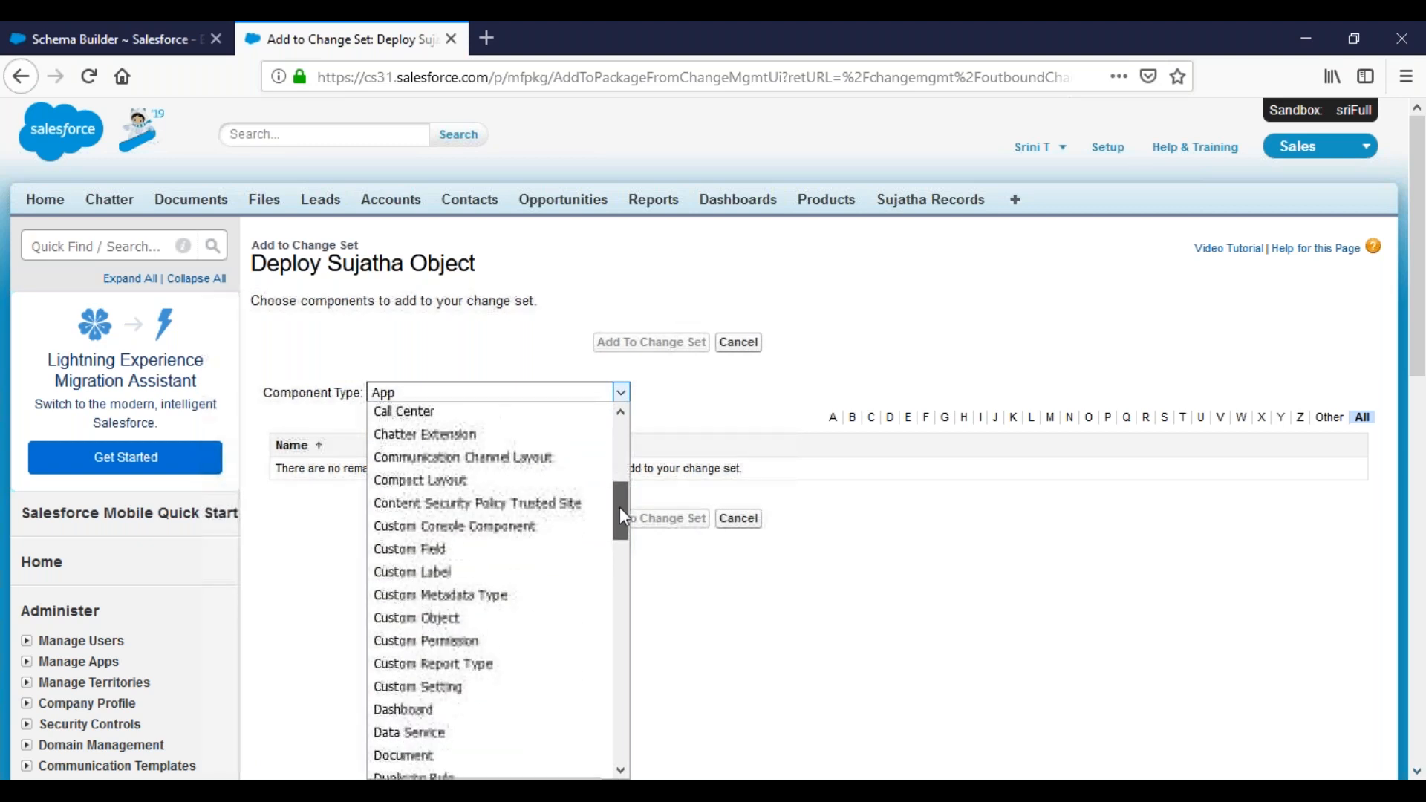
{"action": "left_click", "coordinate": [479, 615]}
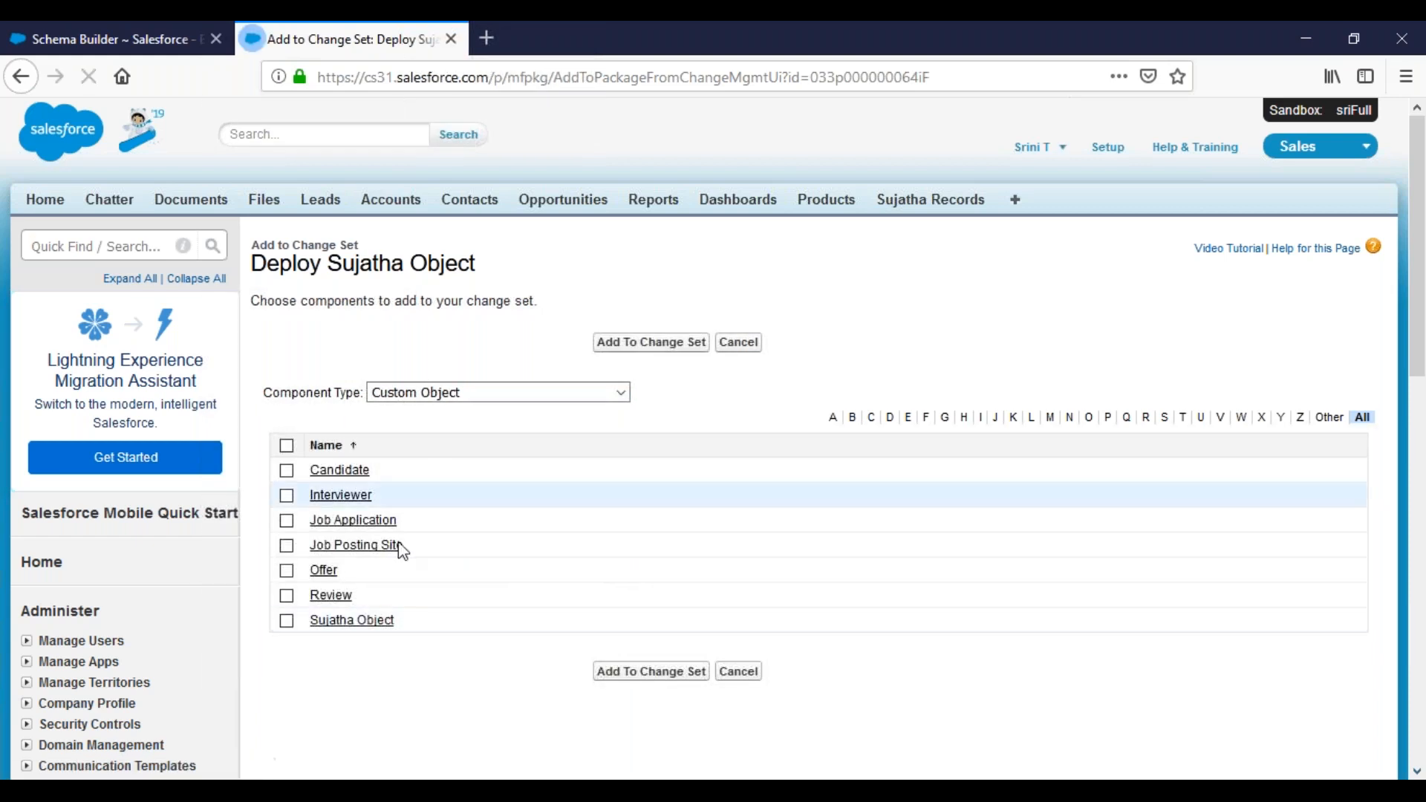
{"action": "left_click", "coordinate": [287, 622]}
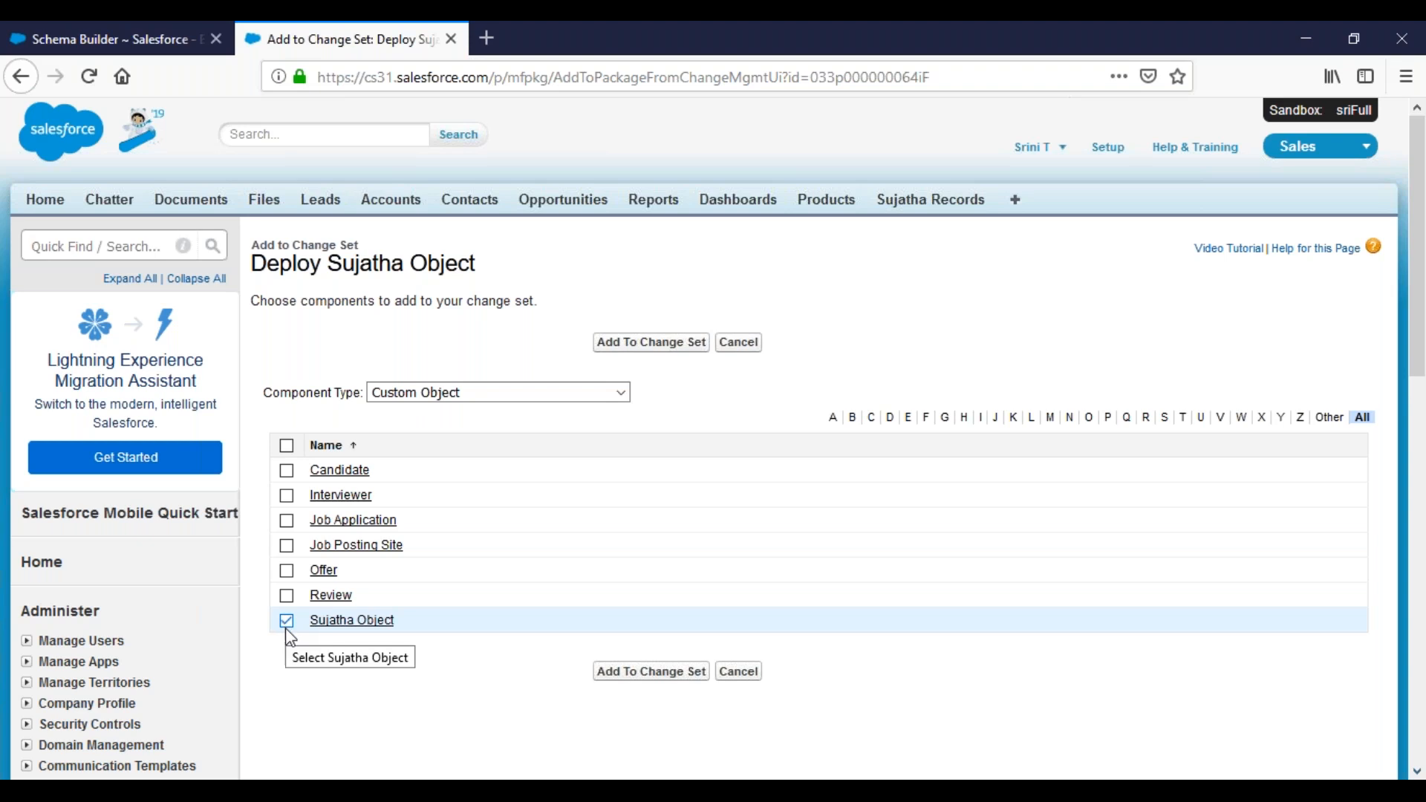
{"action": "left_click", "coordinate": [637, 679]}
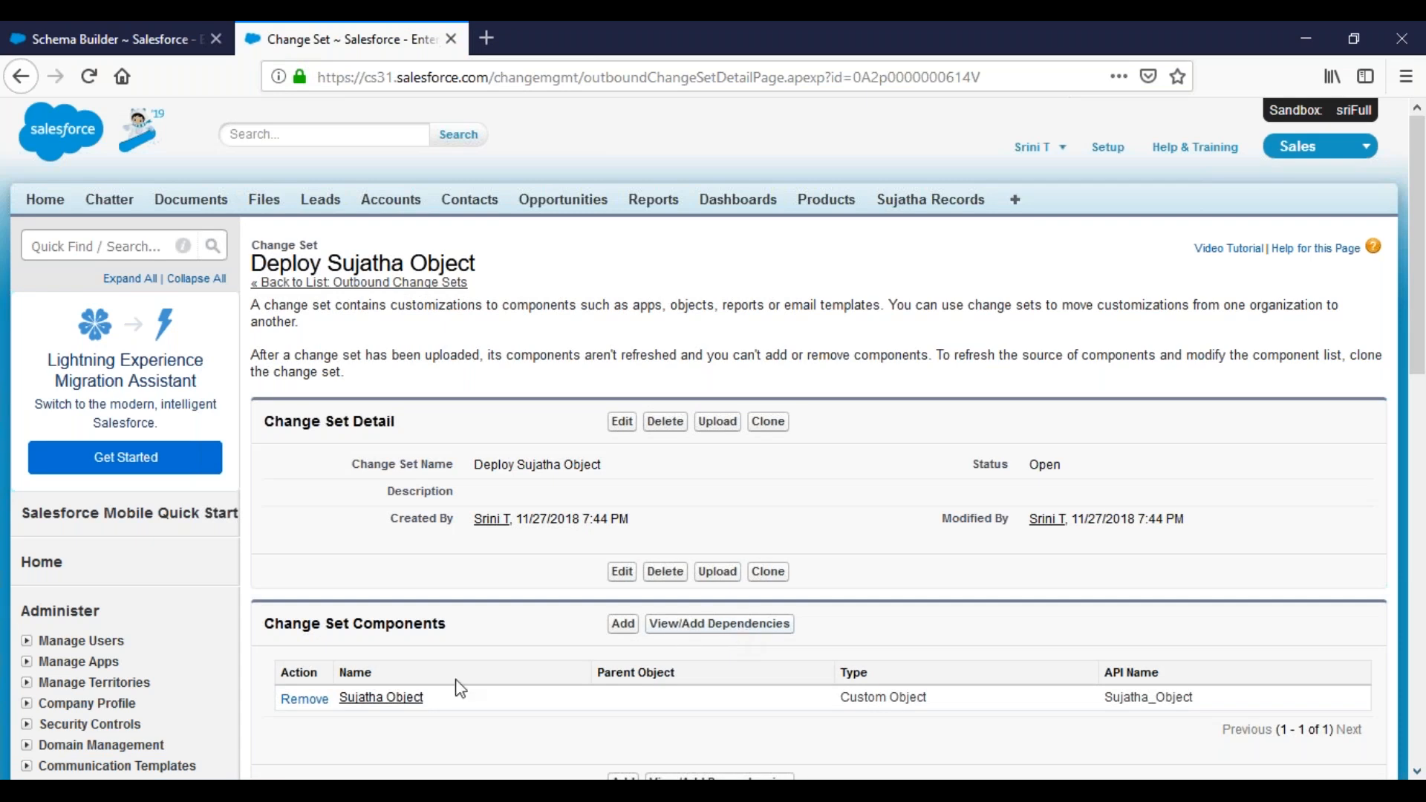
Add all of Sujatha Object's dependent components, including its custom fields, list view and page layout, to the change set.
{"action": "left_click", "coordinate": [709, 624]}
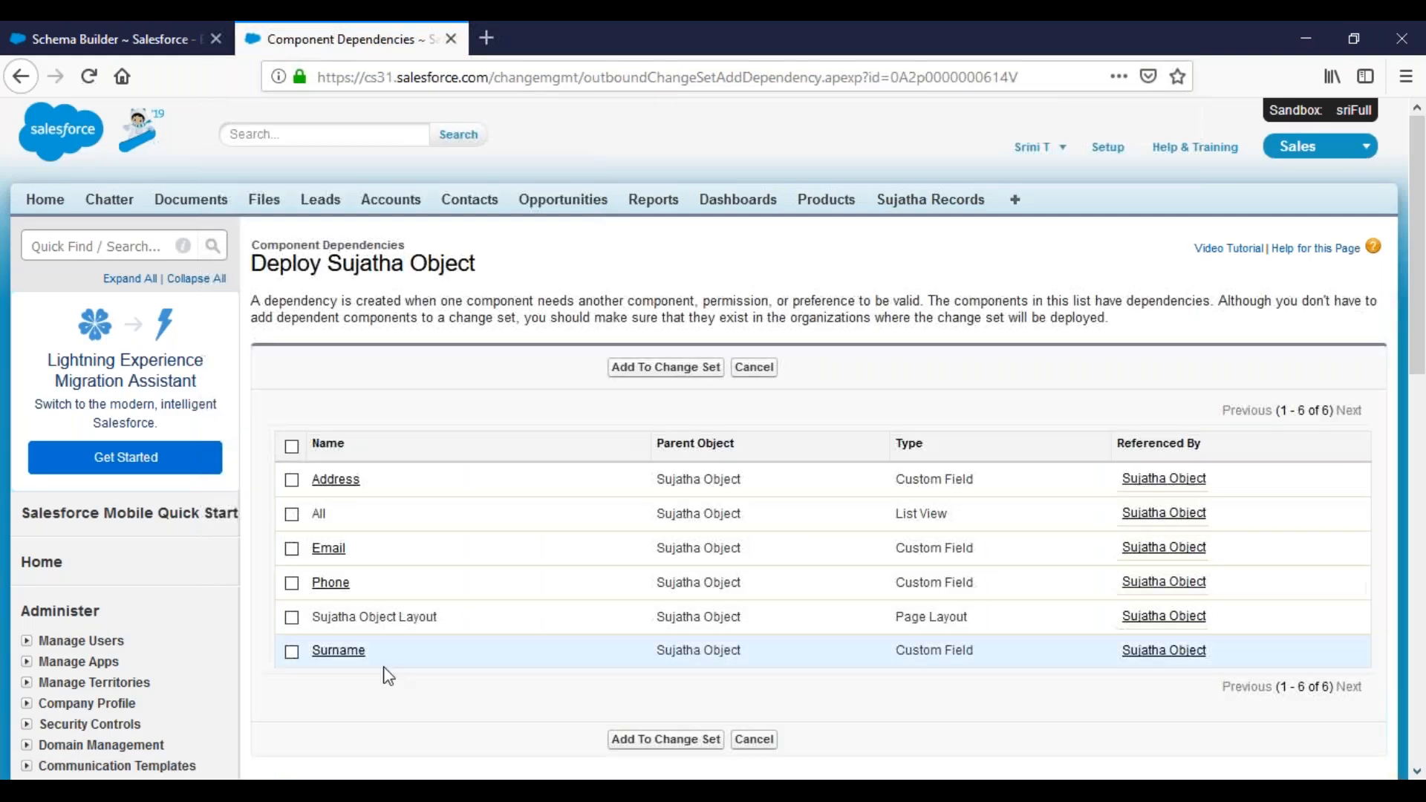
{"action": "left_click", "coordinate": [292, 618]}
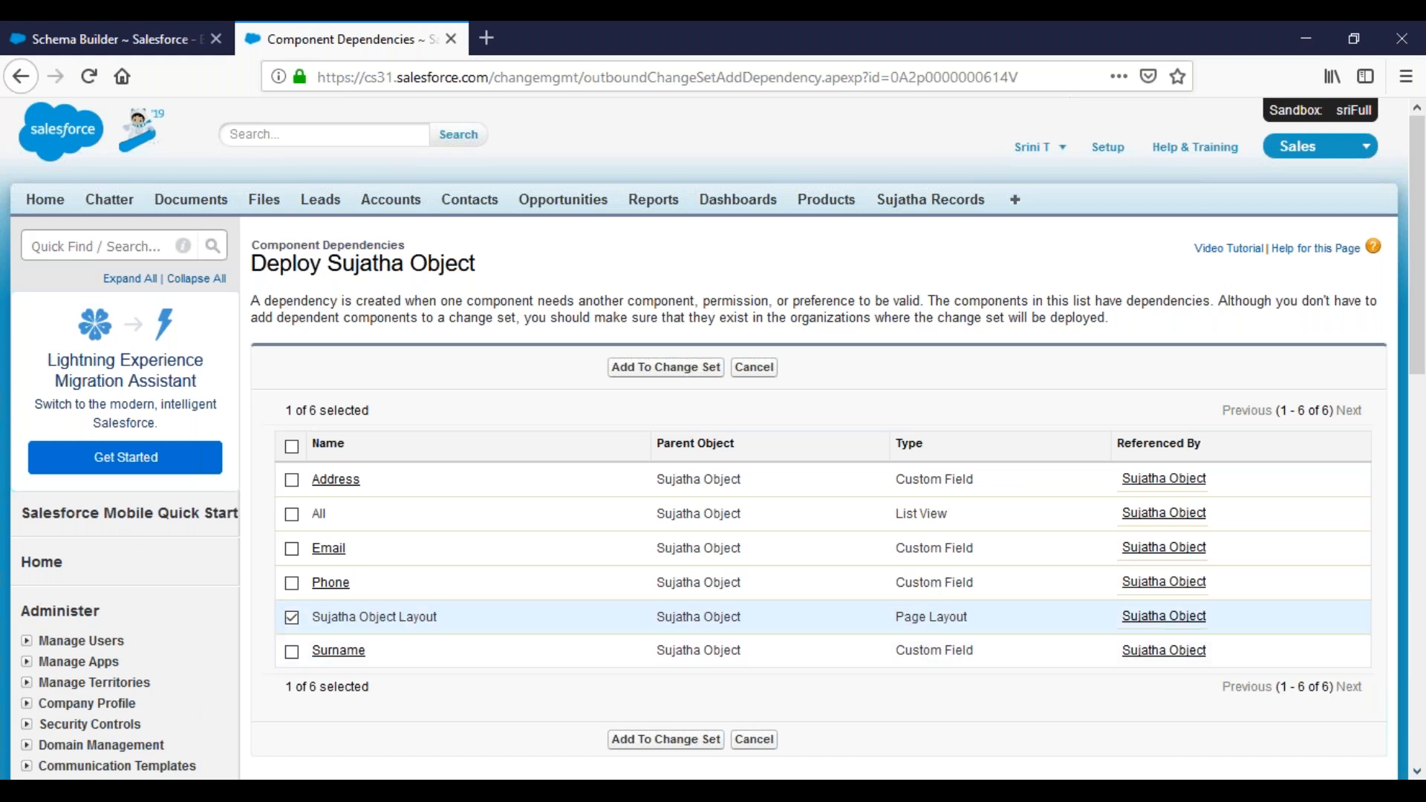
{"action": "left_click", "coordinate": [292, 514]}
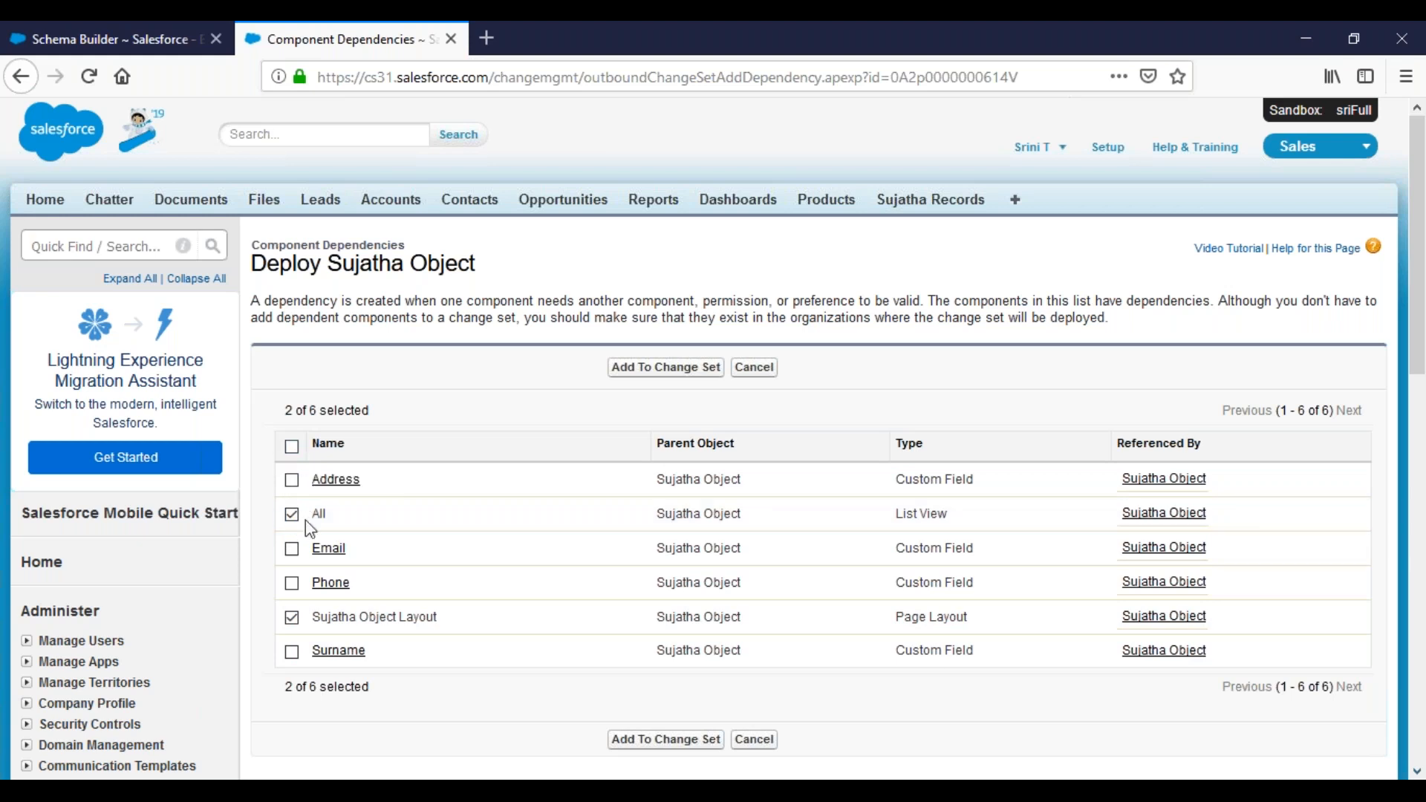
{"action": "left_click", "coordinate": [292, 446]}
{"action": "left_click", "coordinate": [661, 740]}
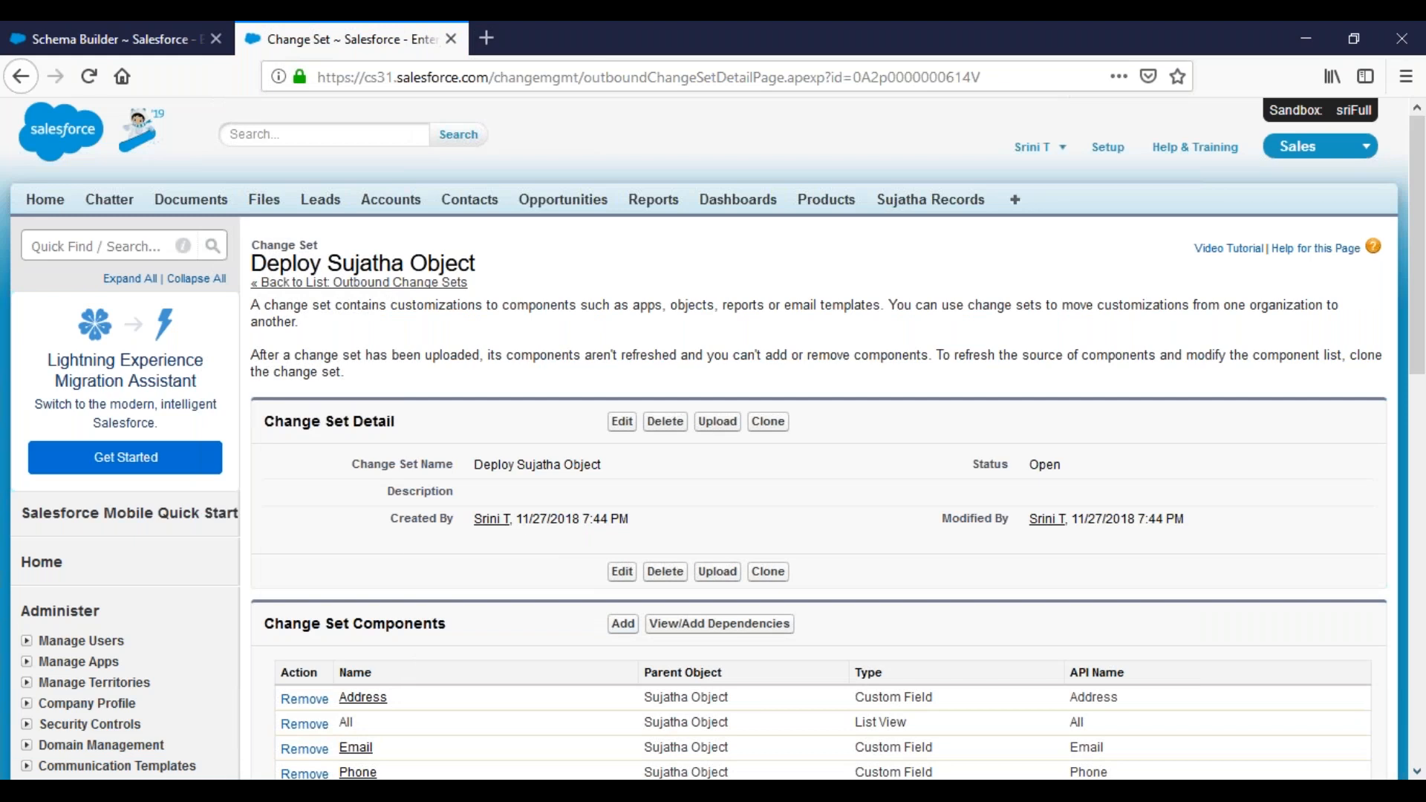
Add the Sujatha Object component of type Tab to the change set.
{"action": "left_click", "coordinate": [623, 623]}
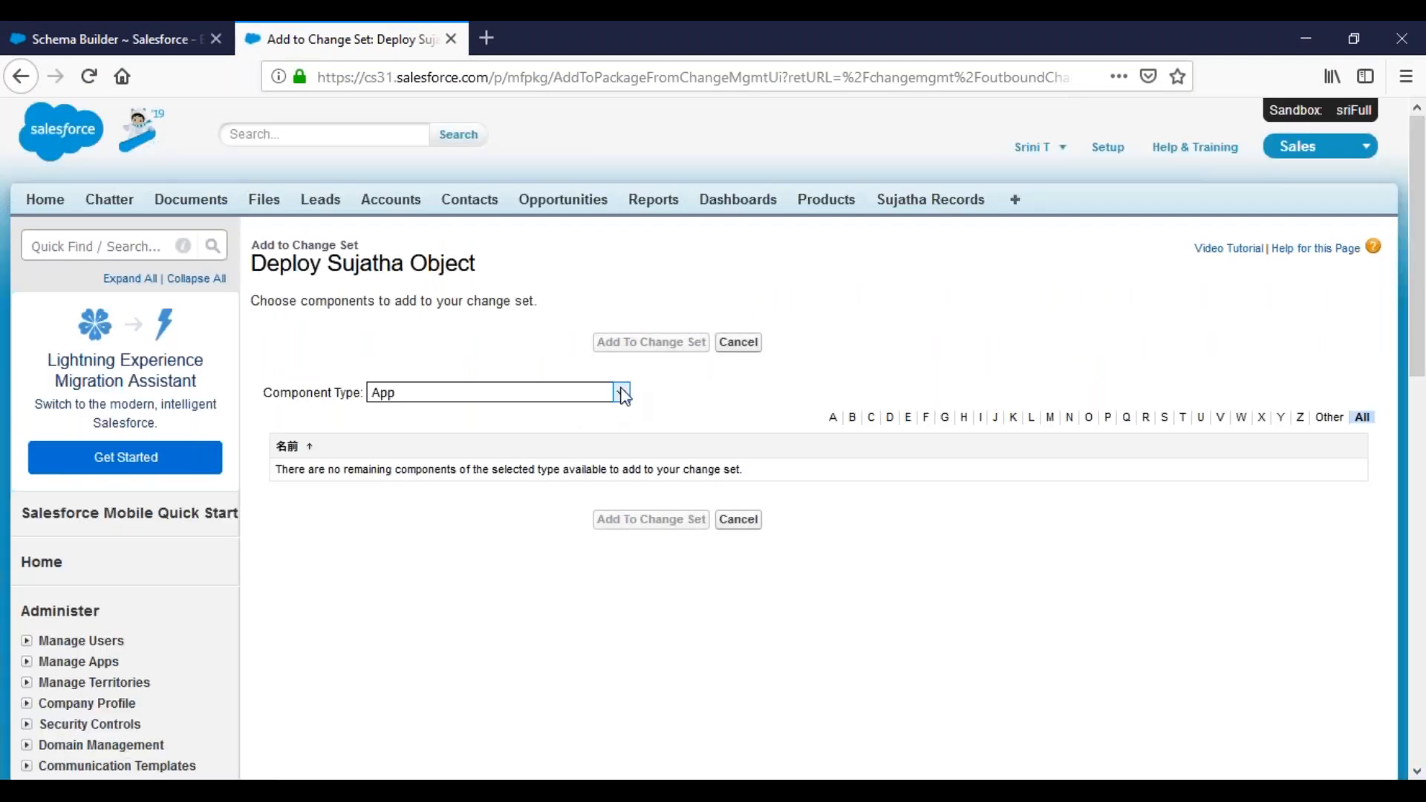
{"action": "left_click", "coordinate": [623, 396]}
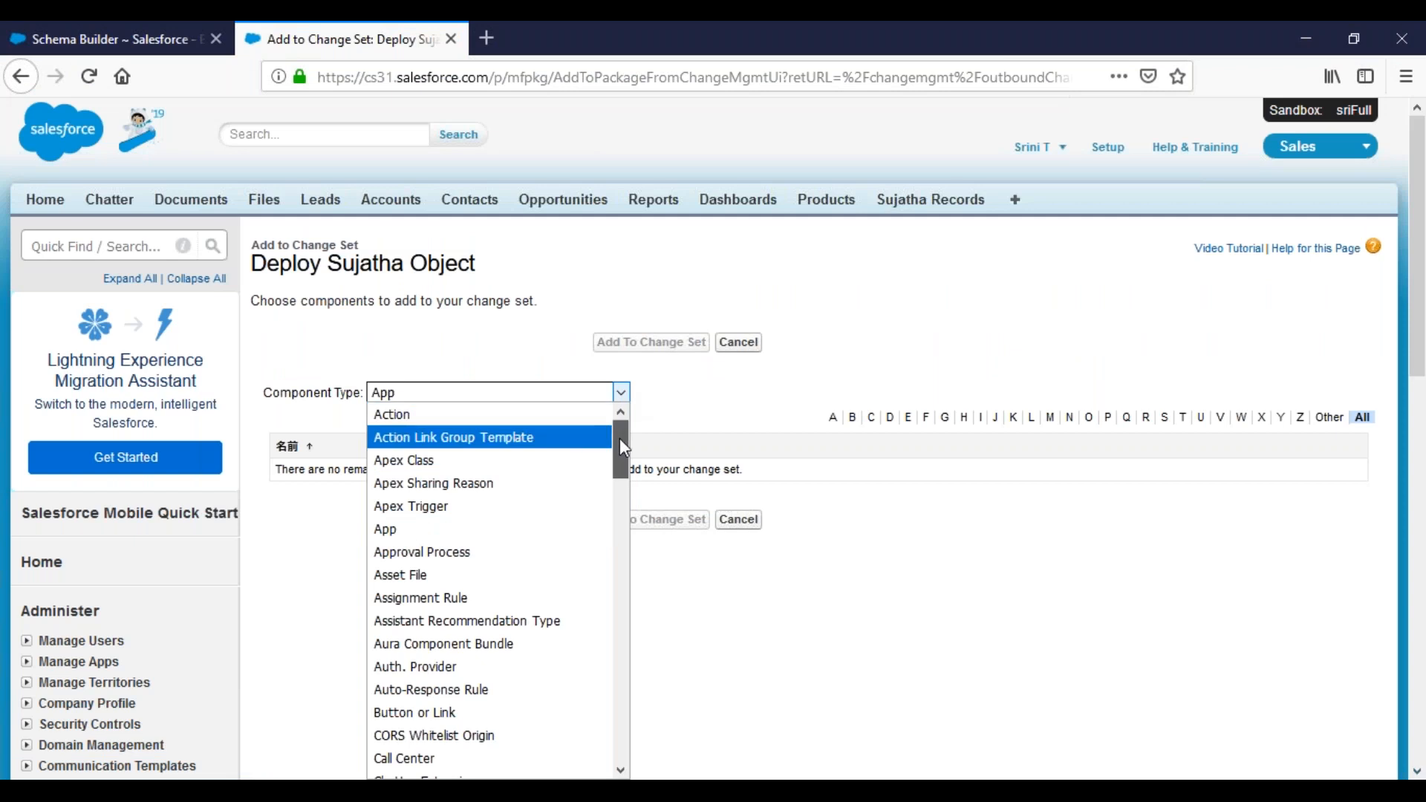
{"action": "left_click_drag", "start_coordinate": [619, 438], "coordinate": [601, 680]}
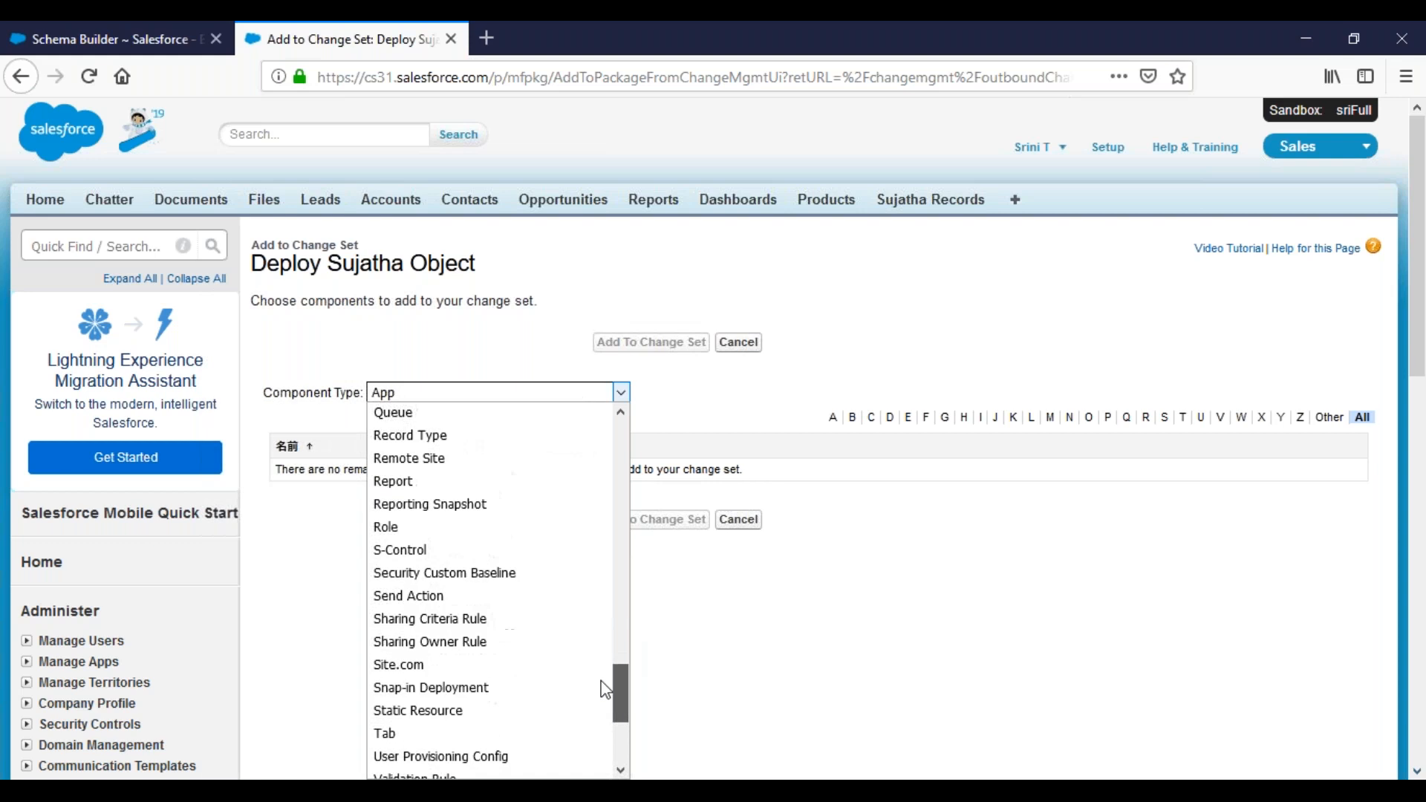
{"action": "left_click", "coordinate": [486, 736]}
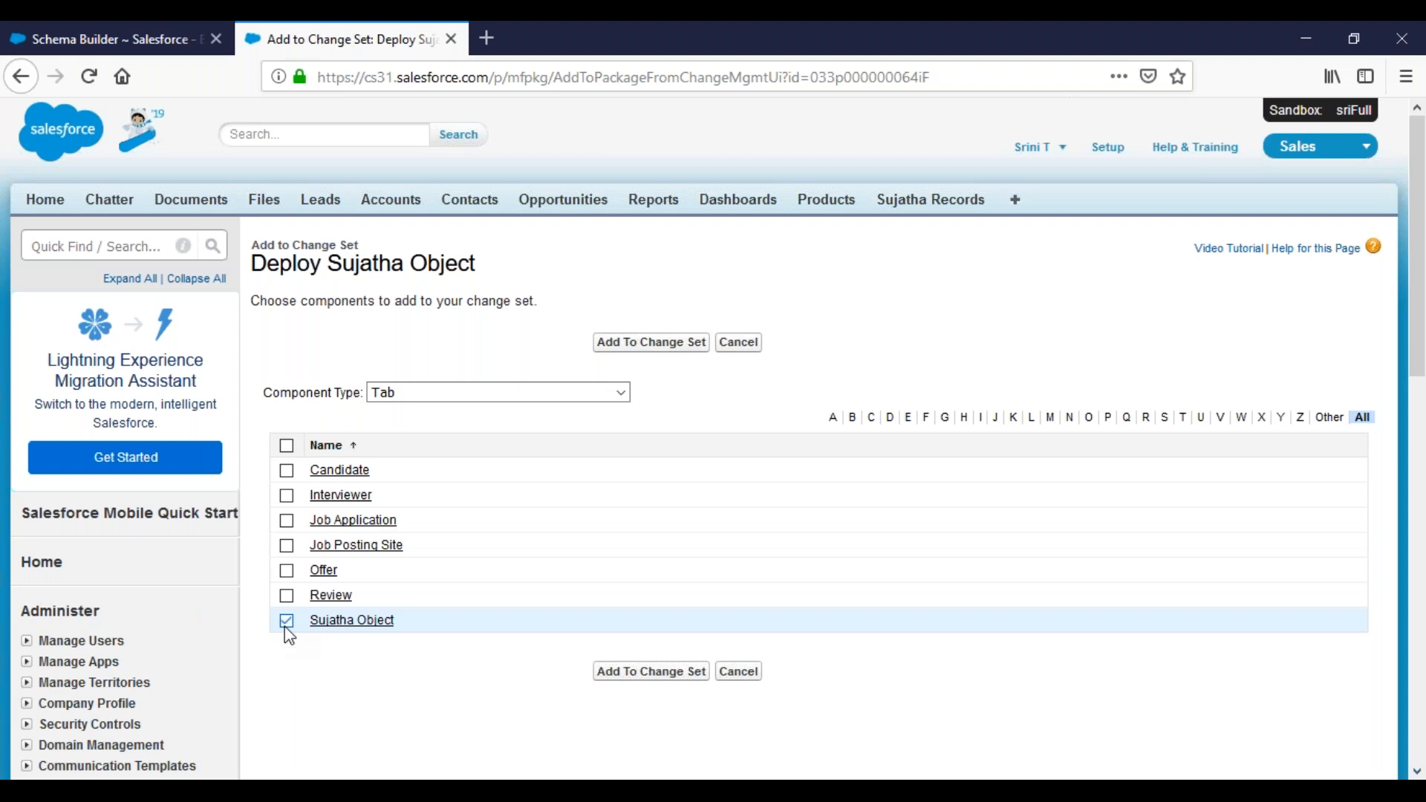
{"action": "left_click", "coordinate": [654, 673]}
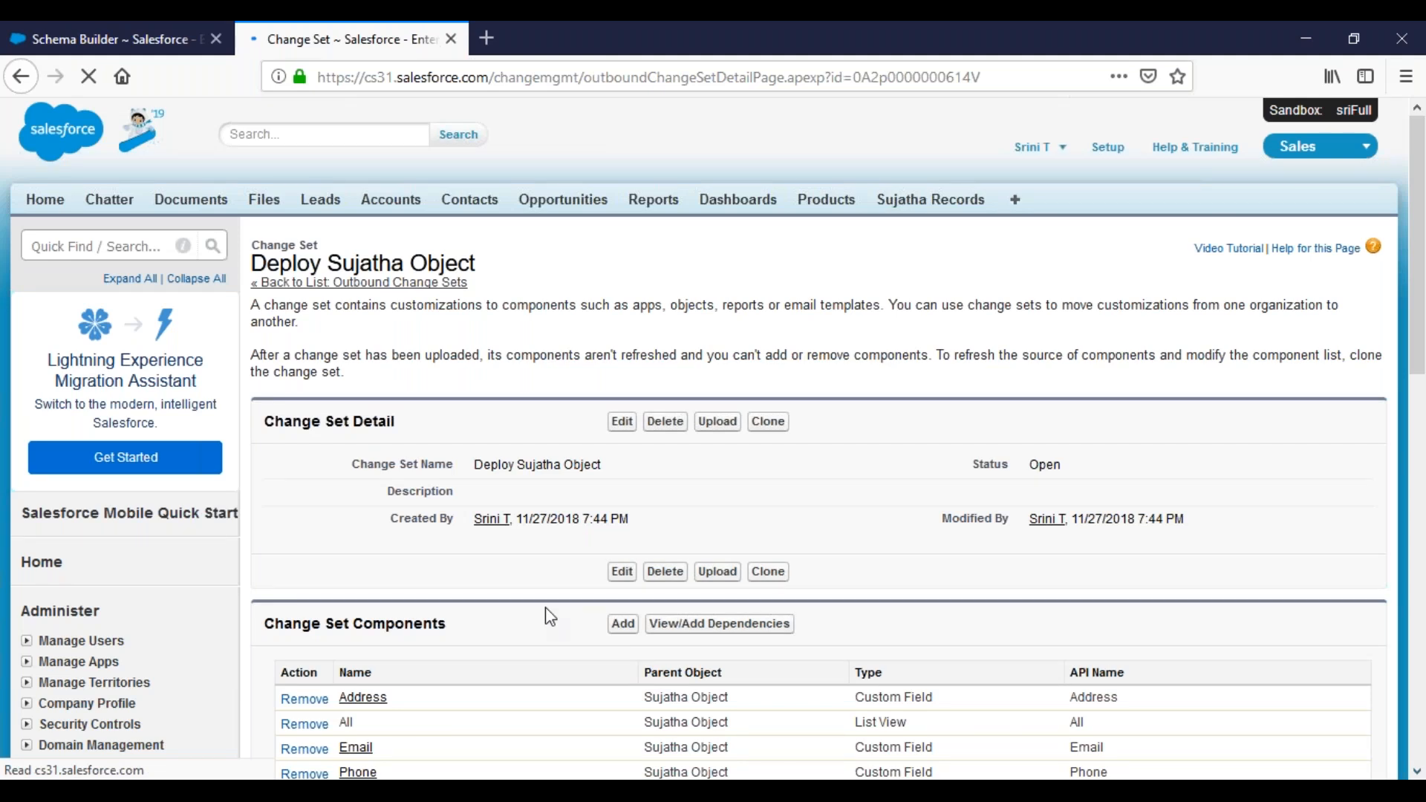
Review the names and types of the components included in the change set.
{"action": "scroll", "coordinate": [546, 608], "scroll_direction": "down", "scroll_amount": 3}
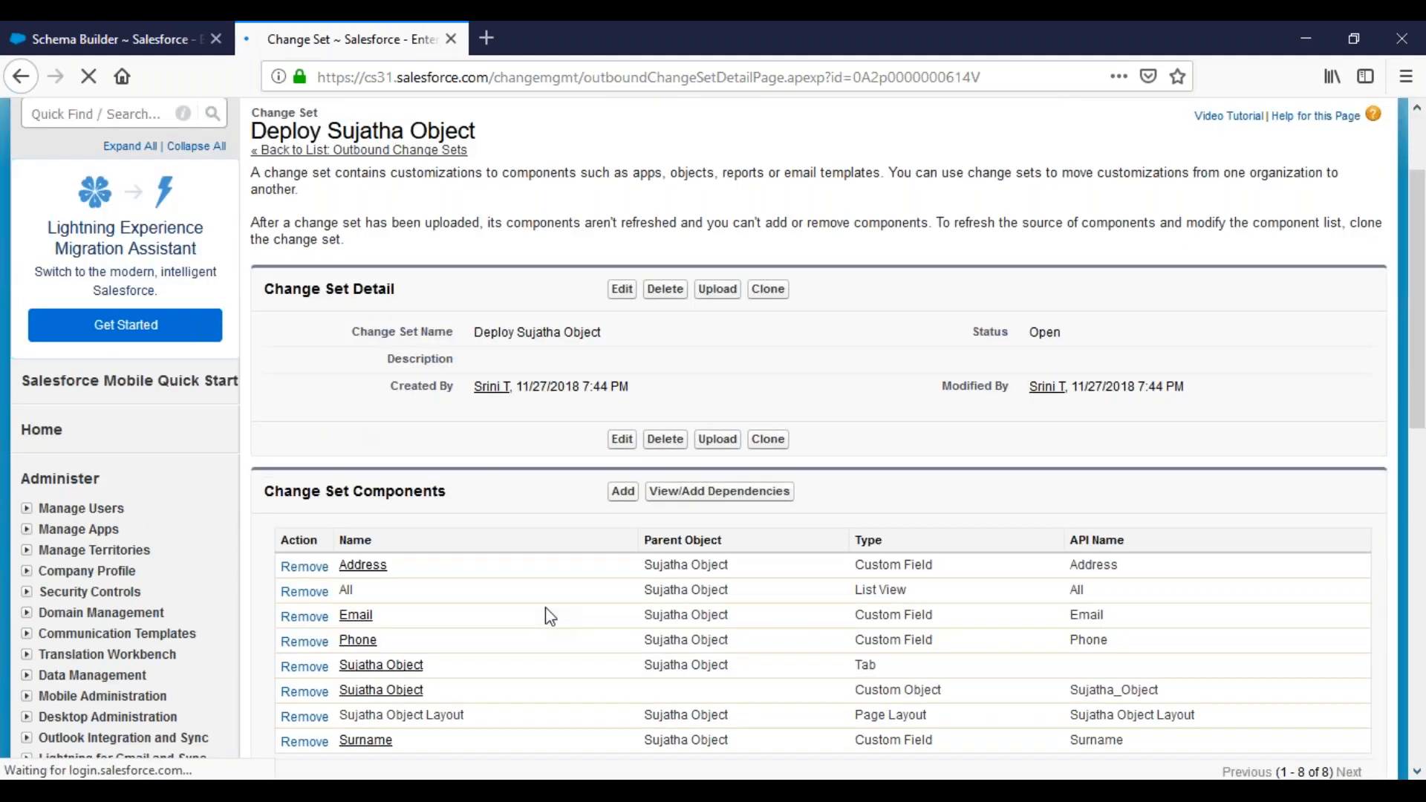
{"action": "scroll", "coordinate": [545, 608], "scroll_direction": "down", "scroll_amount": 2}
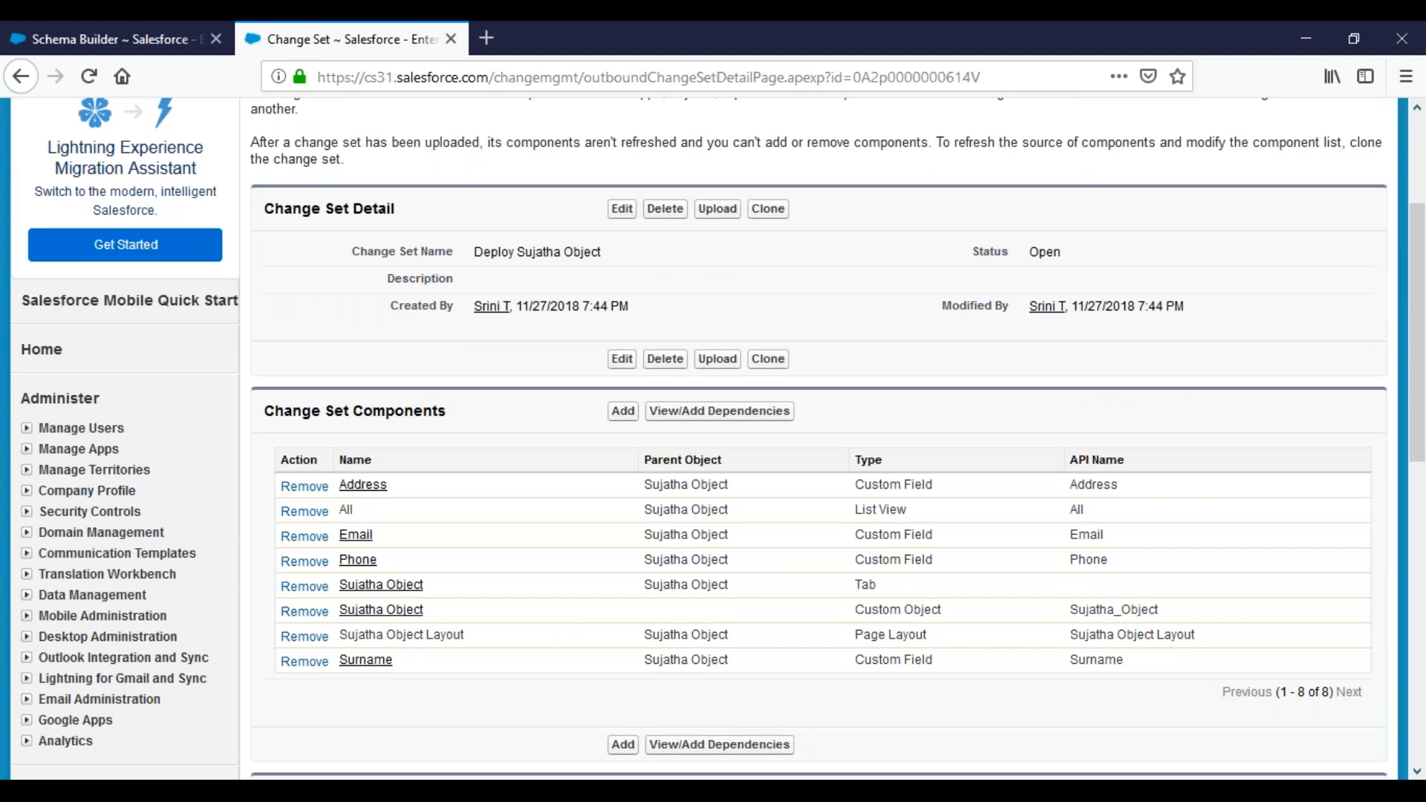
{"action": "left_click_drag", "start_coordinate": [261, 208], "coordinate": [732, 561]}
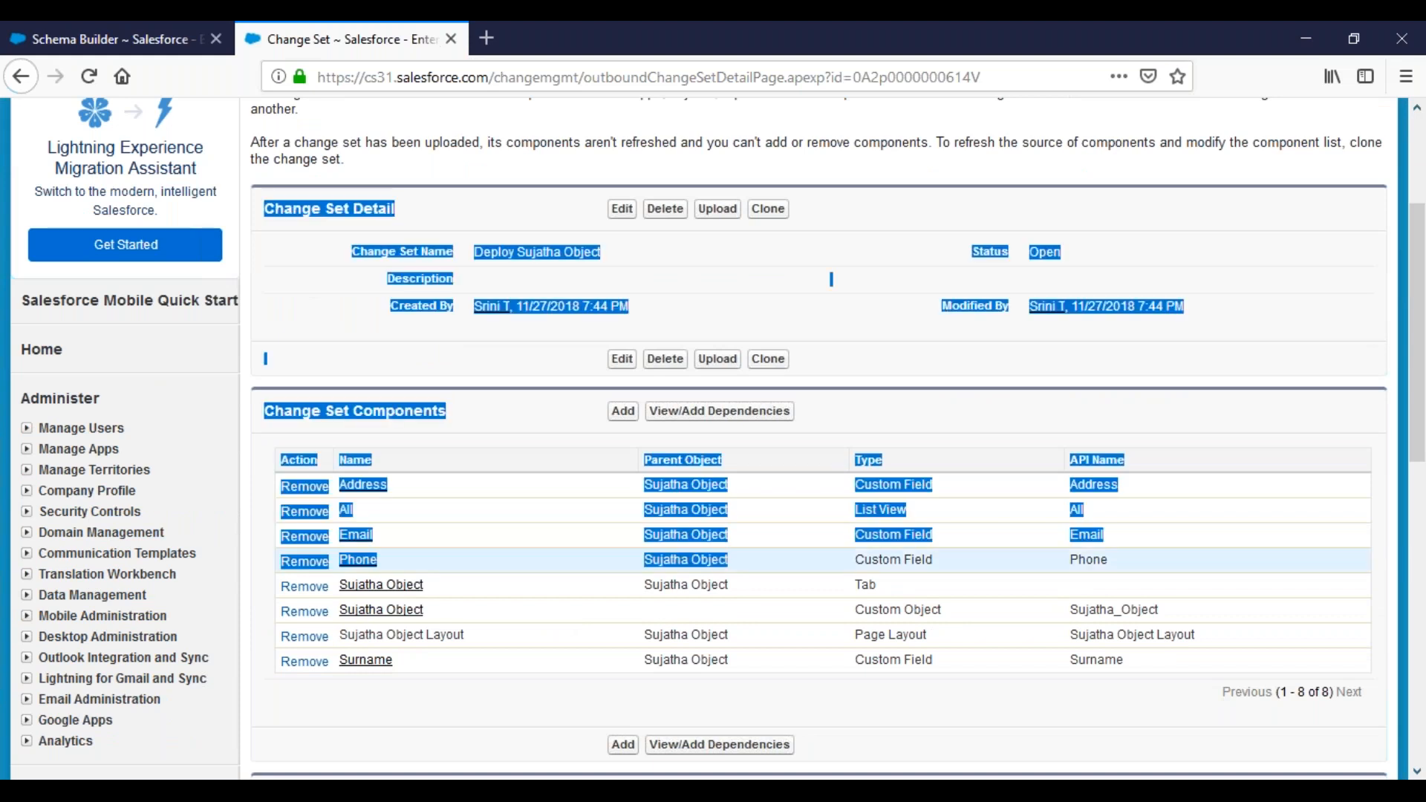
{"action": "double_click", "coordinate": [866, 586]}
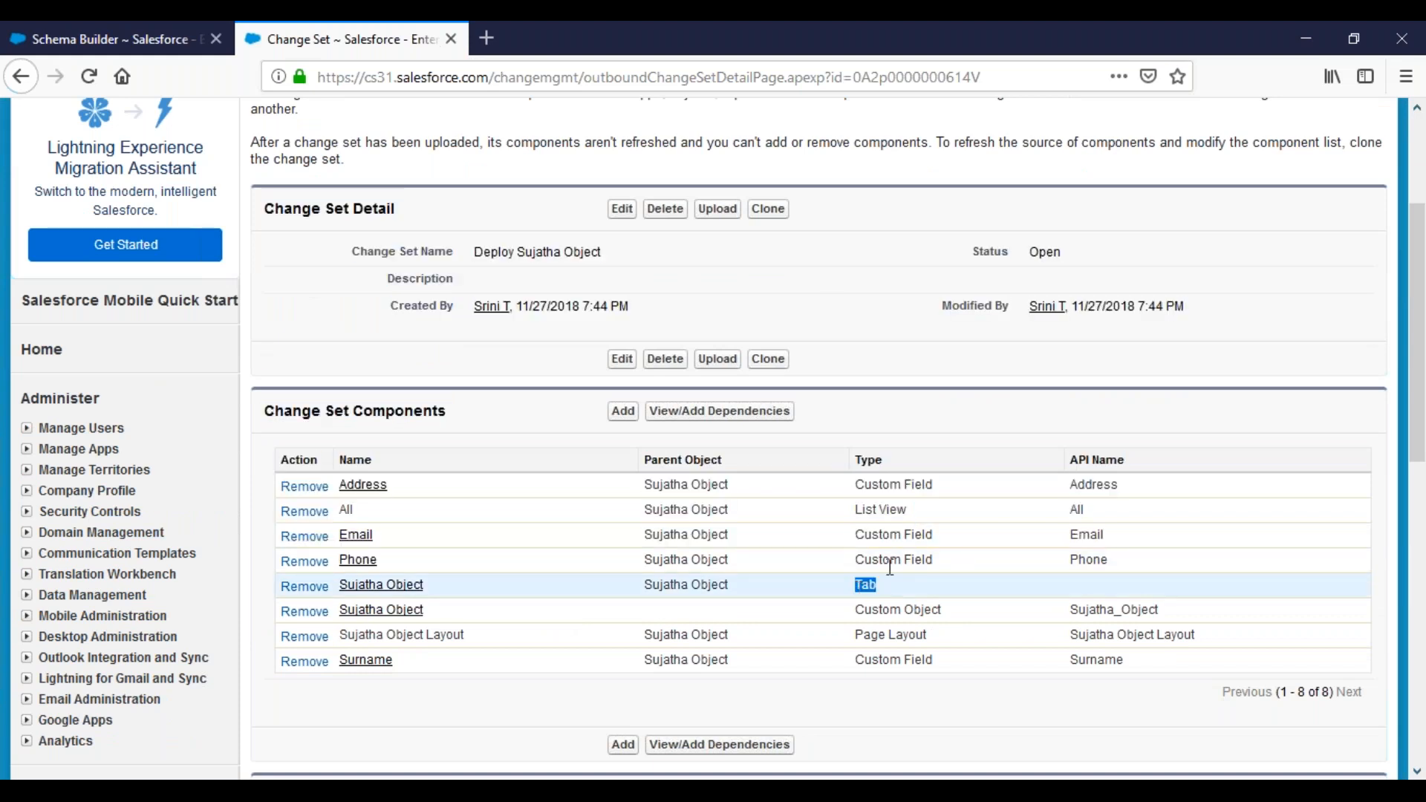
{"action": "mouse_move", "coordinate": [856, 611]}
{"action": "left_mouse_down"}
{"action": "mouse_move", "coordinate": [940, 615]}
{"action": "mouse_move", "coordinate": [879, 614]}
{"action": "mouse_move", "coordinate": [856, 587]}
{"action": "left_mouse_up"}
{"action": "left_click", "coordinate": [923, 639]}
{"action": "left_click_drag", "start_coordinate": [927, 639], "coordinate": [847, 640]}
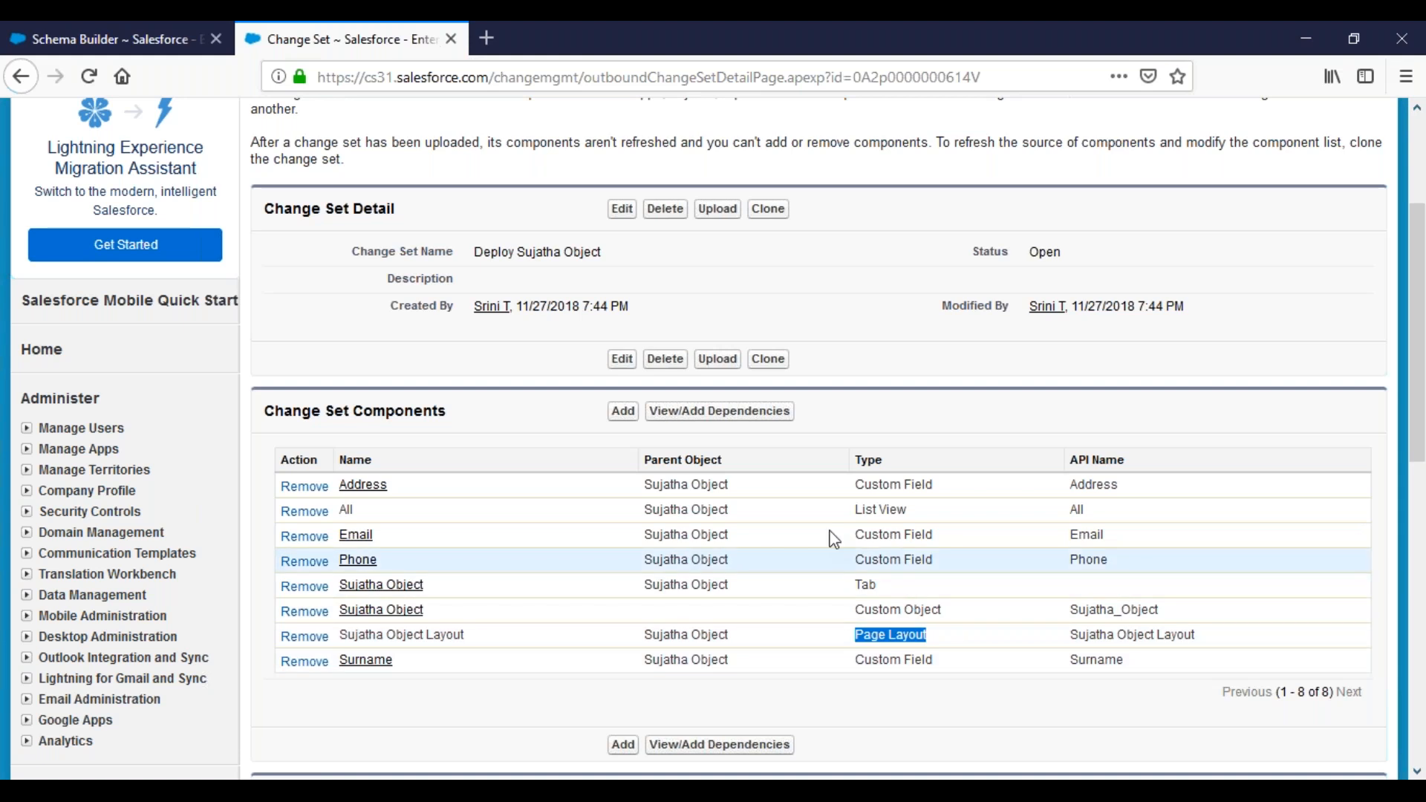
{"action": "left_click", "coordinate": [883, 662]}
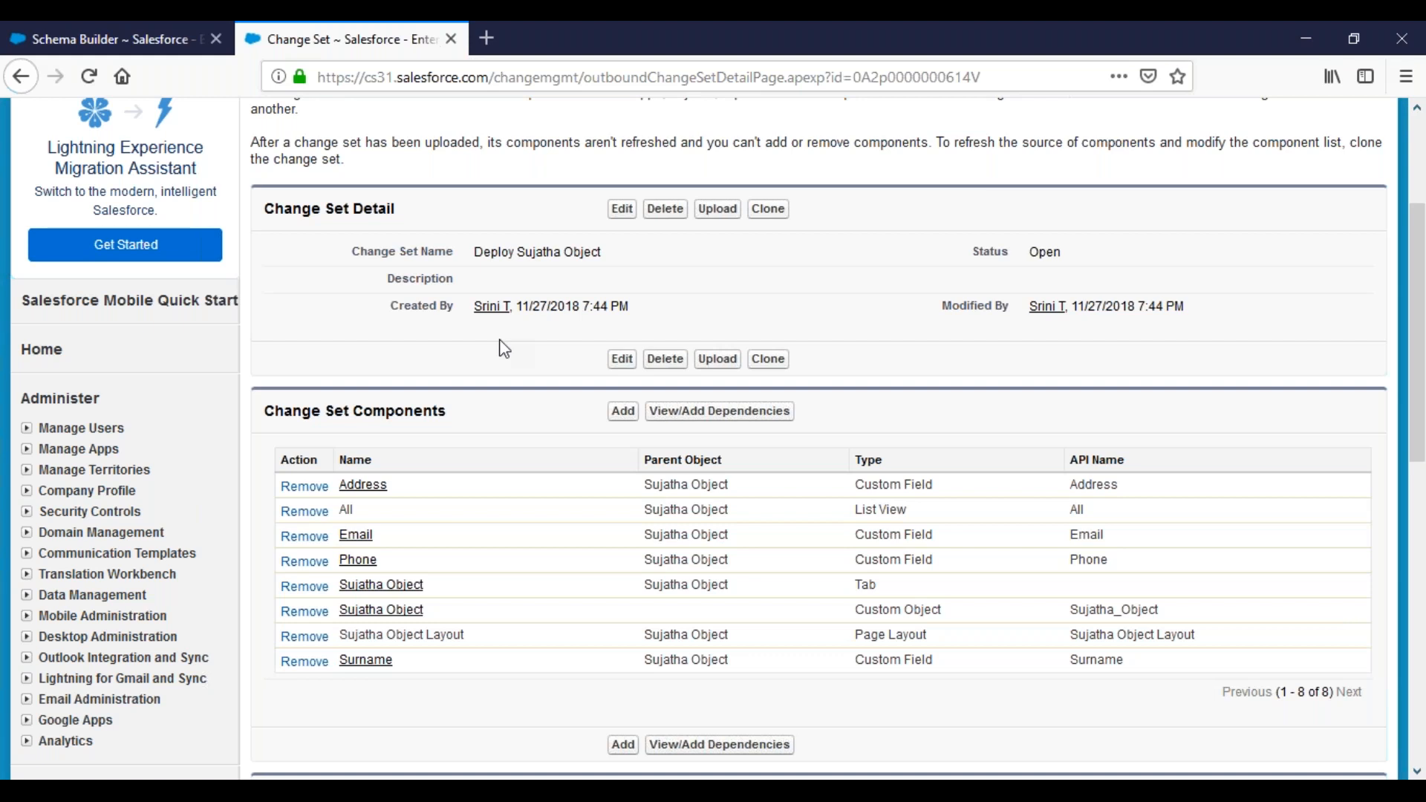
Upload the Deploy Sujatha Object change set to the Production organization.
{"action": "scroll", "coordinate": [505, 349], "scroll_direction": "up", "scroll_amount": 1}
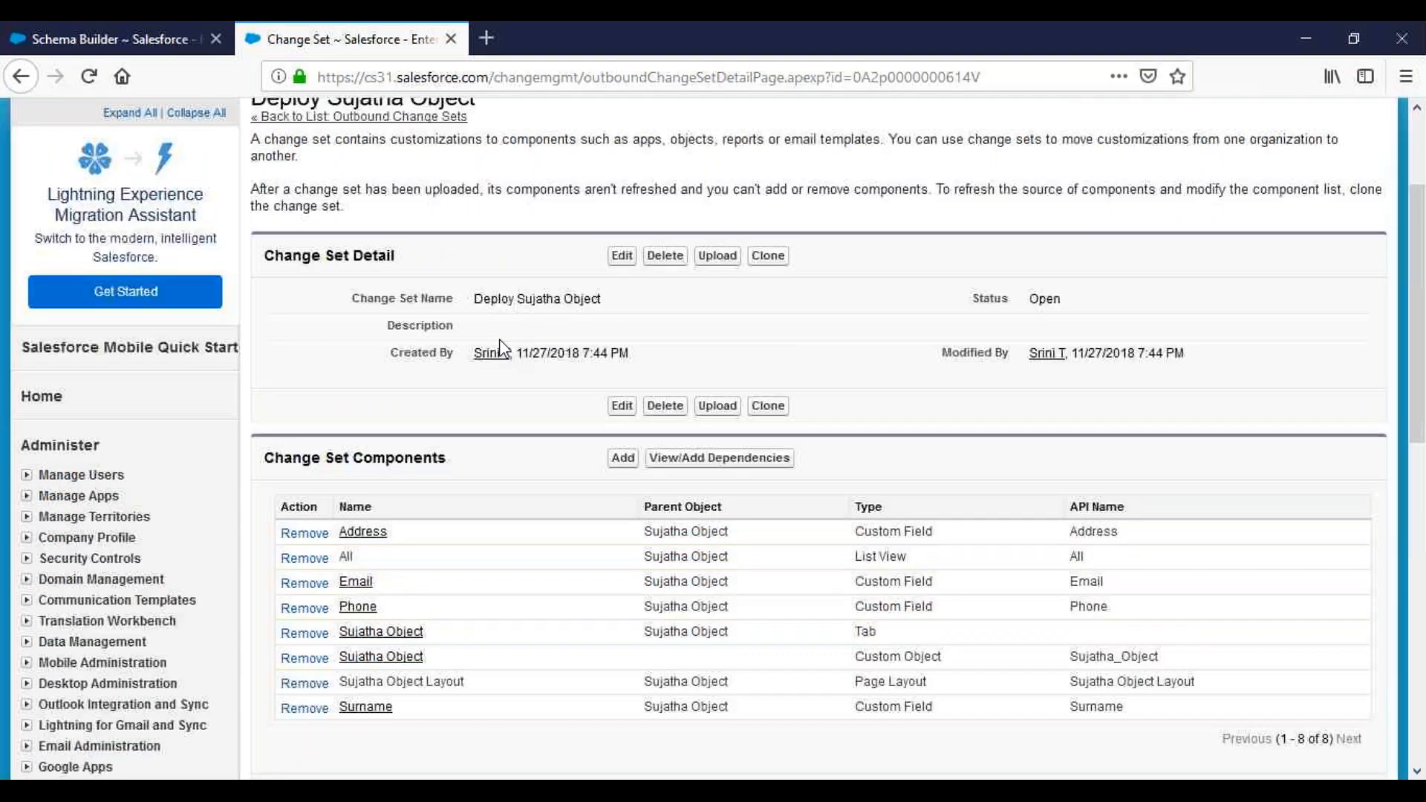
{"action": "scroll", "coordinate": [503, 347], "scroll_direction": "up", "scroll_amount": 1}
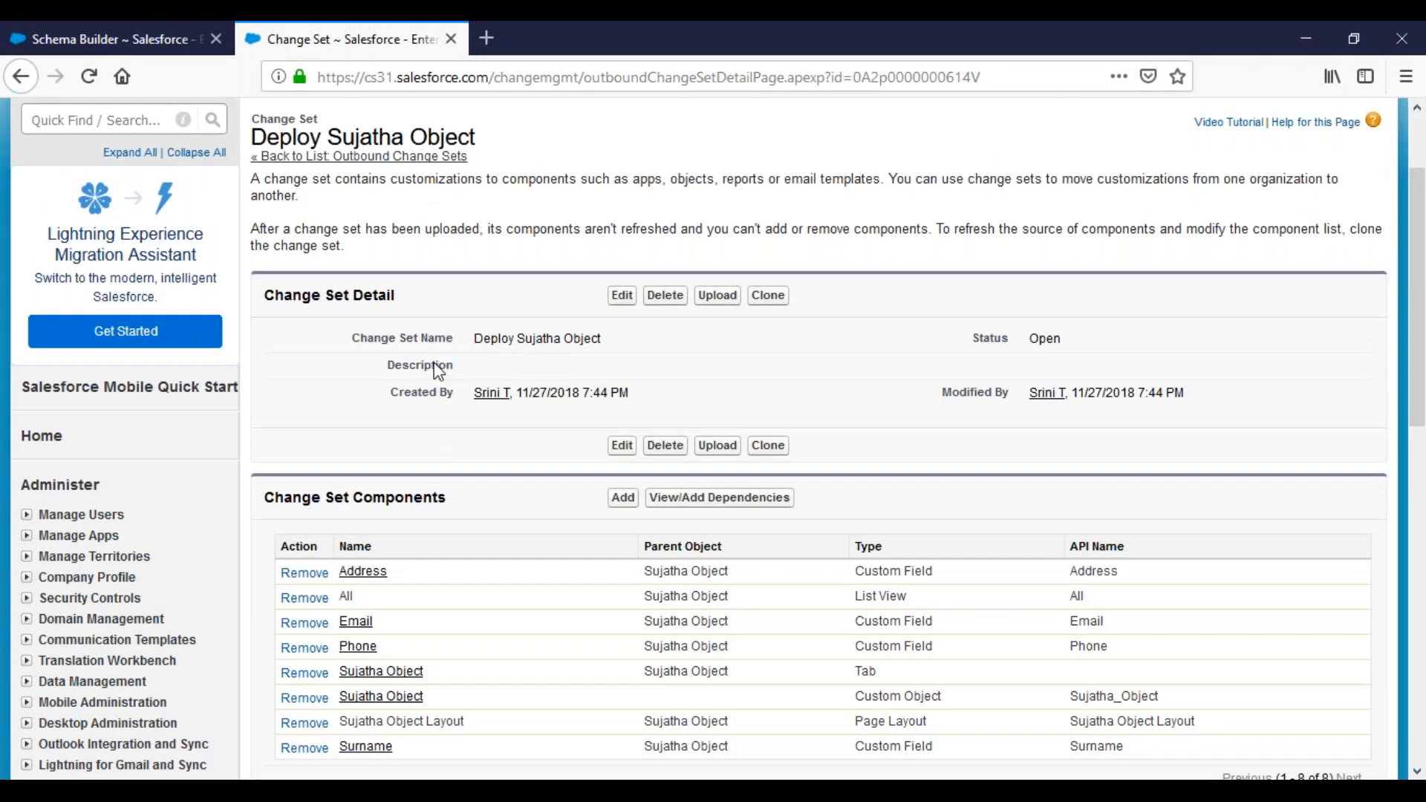
{"action": "left_click", "coordinate": [717, 294]}
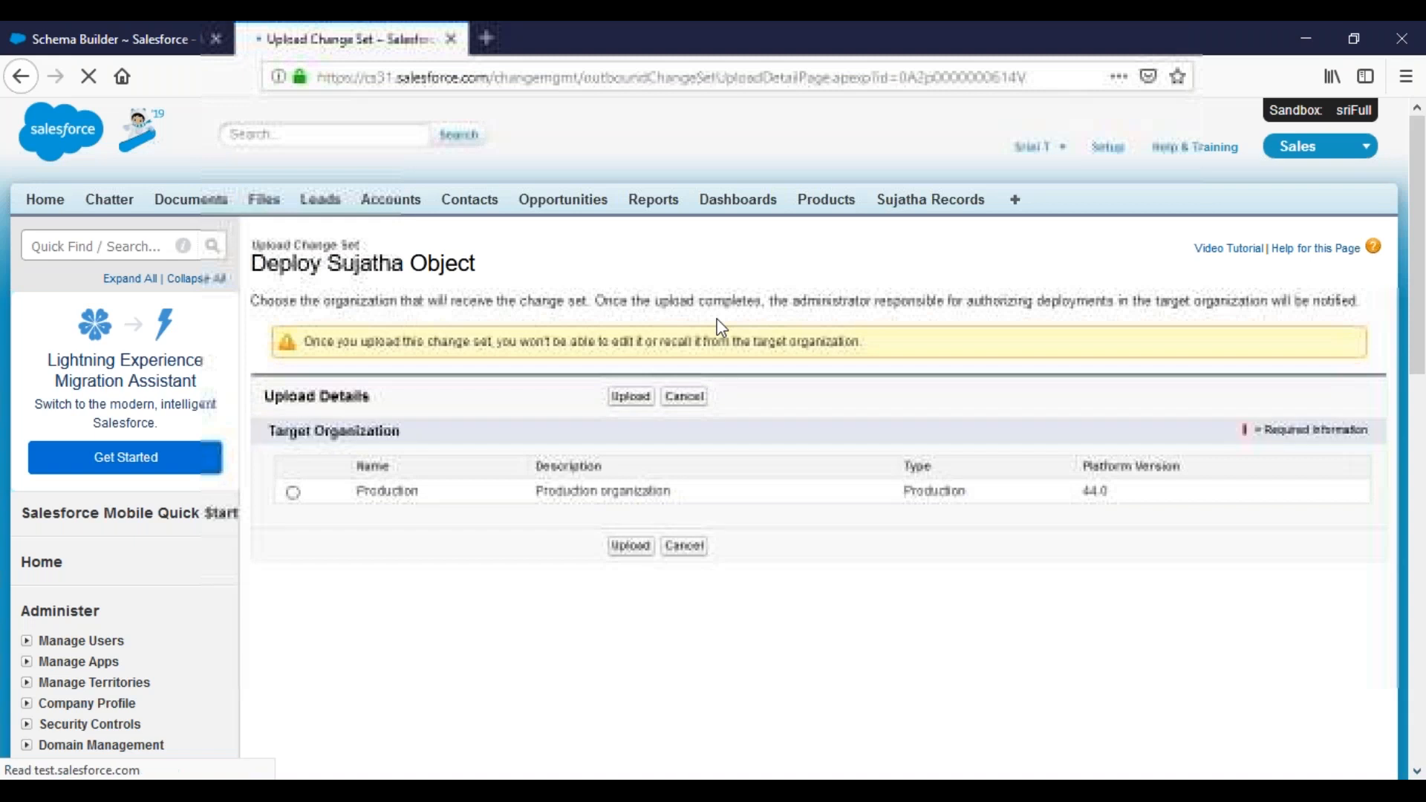
{"action": "left_click", "coordinate": [292, 491]}
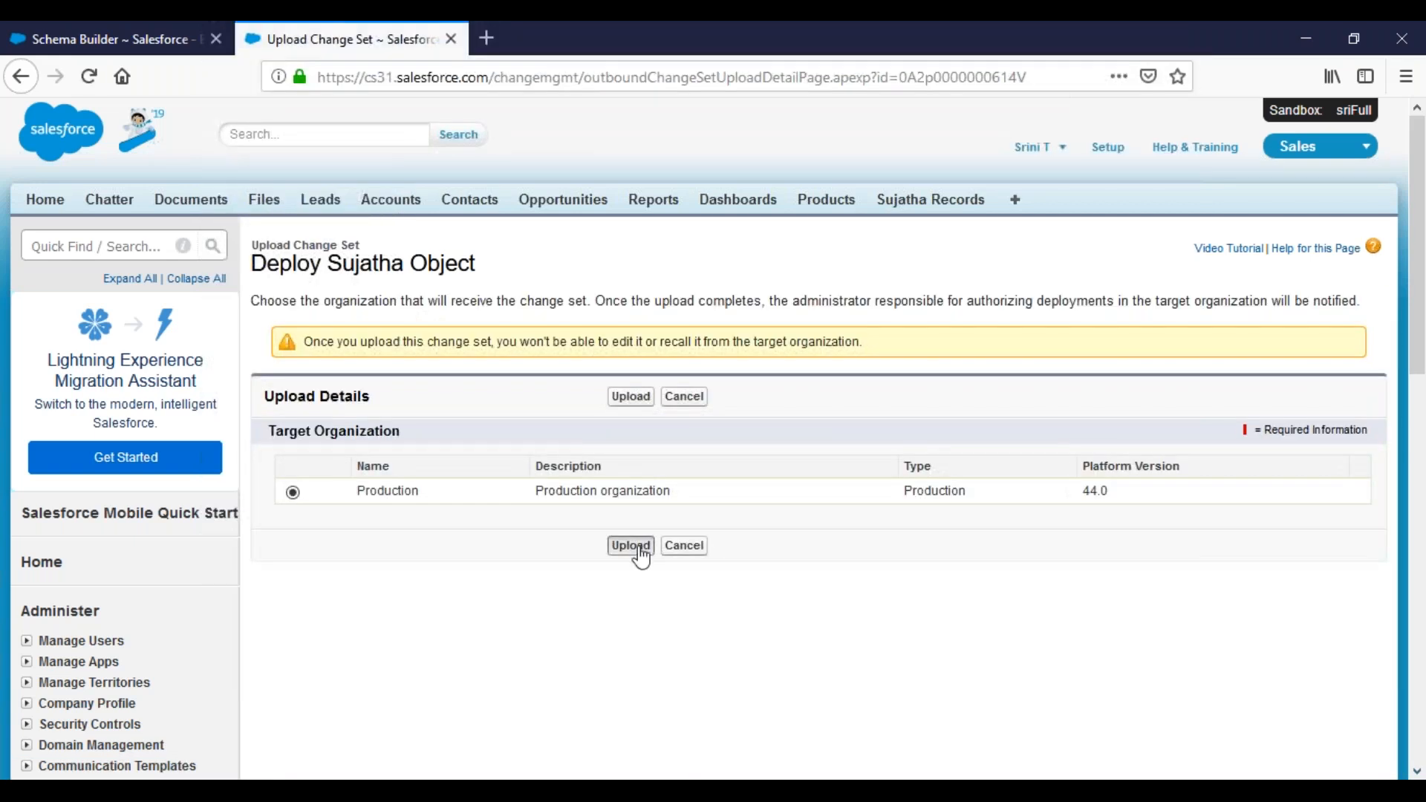
{"action": "left_click", "coordinate": [637, 548]}
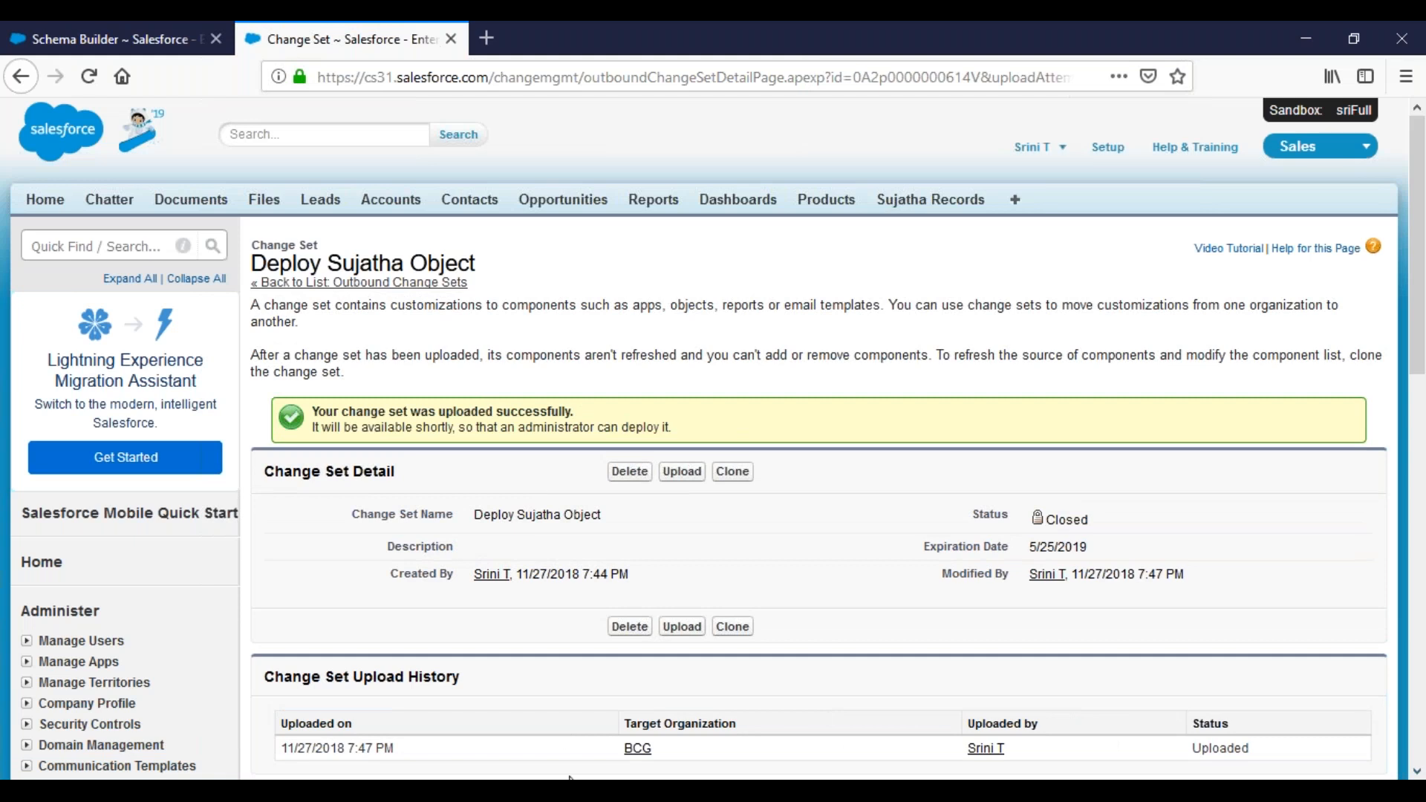
Switch to the production organization in Microsoft Edge and open its Inbound Change Sets list at the change sets awaiting deployment.
{"action": "mouse_move", "coordinate": [574, 779]}
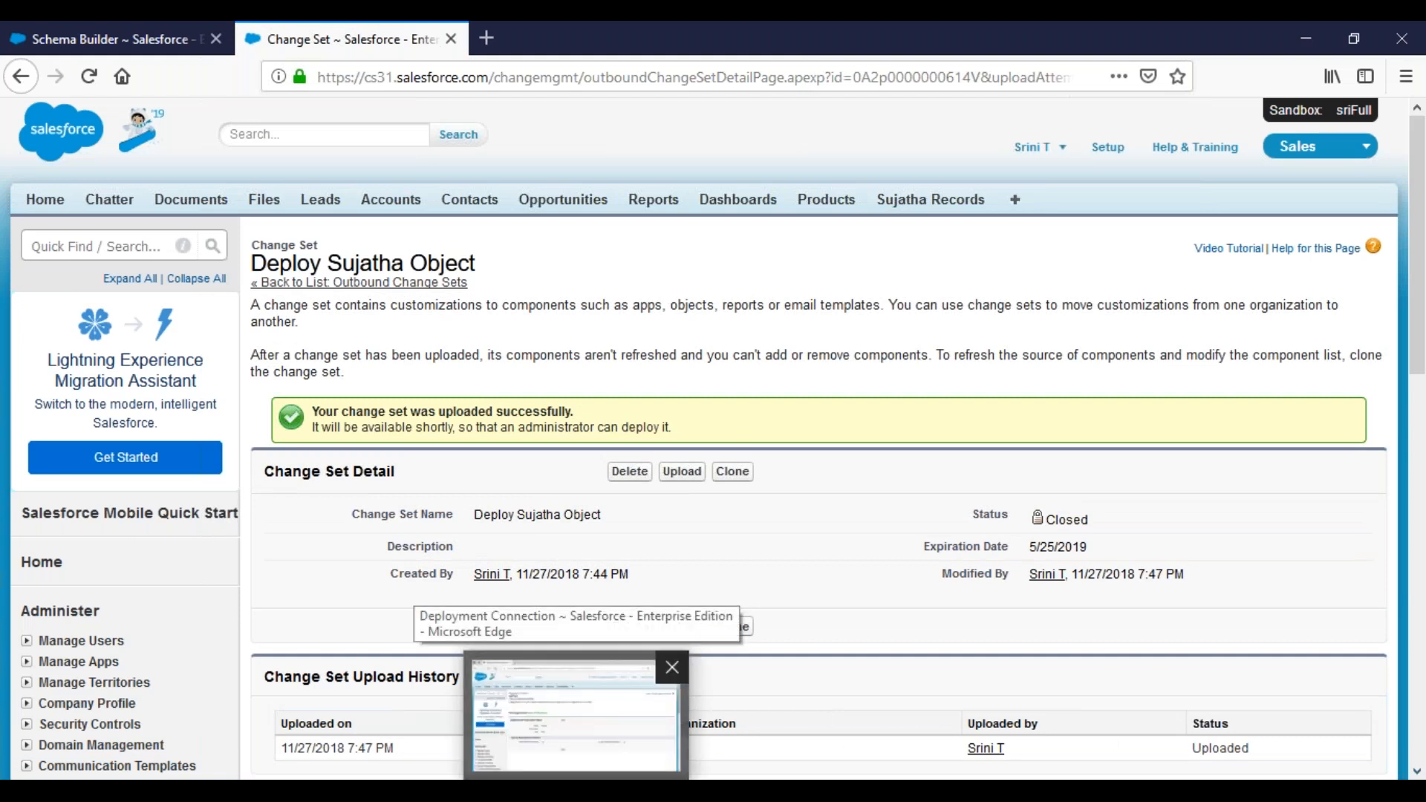
{"action": "left_click", "coordinate": [576, 778]}
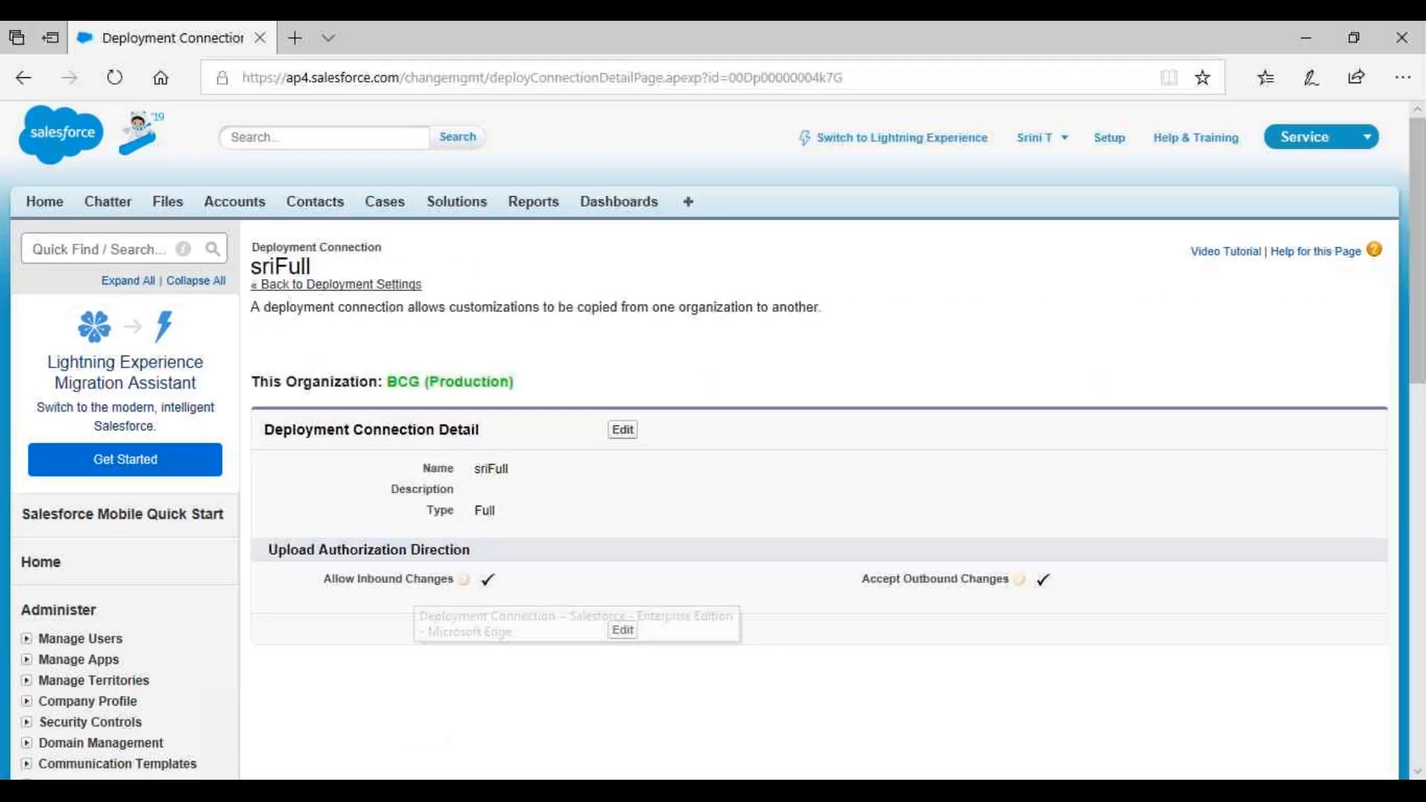
{"action": "scroll", "coordinate": [334, 501], "scroll_direction": "down", "scroll_amount": 1}
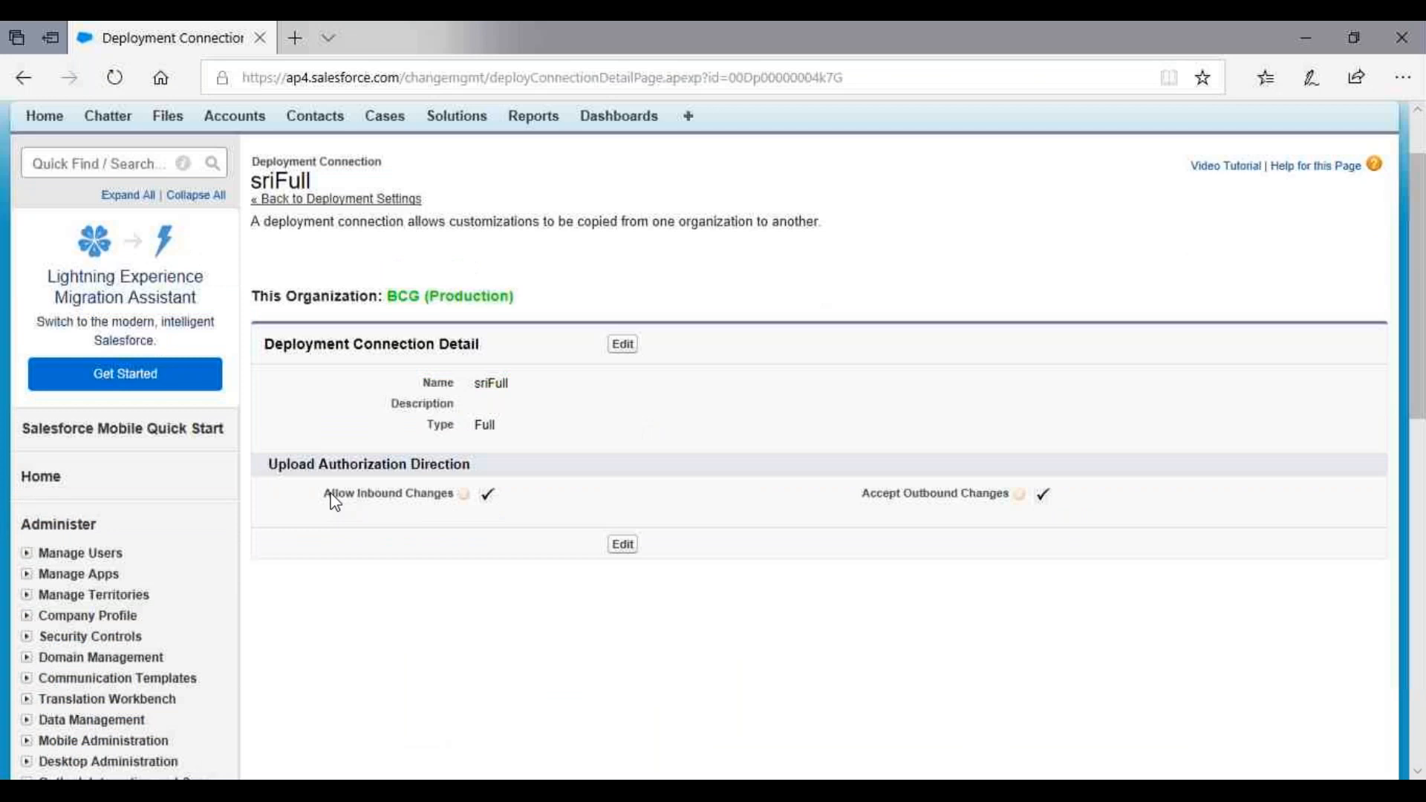
{"action": "scroll", "coordinate": [336, 503], "scroll_direction": "down", "scroll_amount": 8}
{"action": "left_click", "coordinate": [63, 628]}
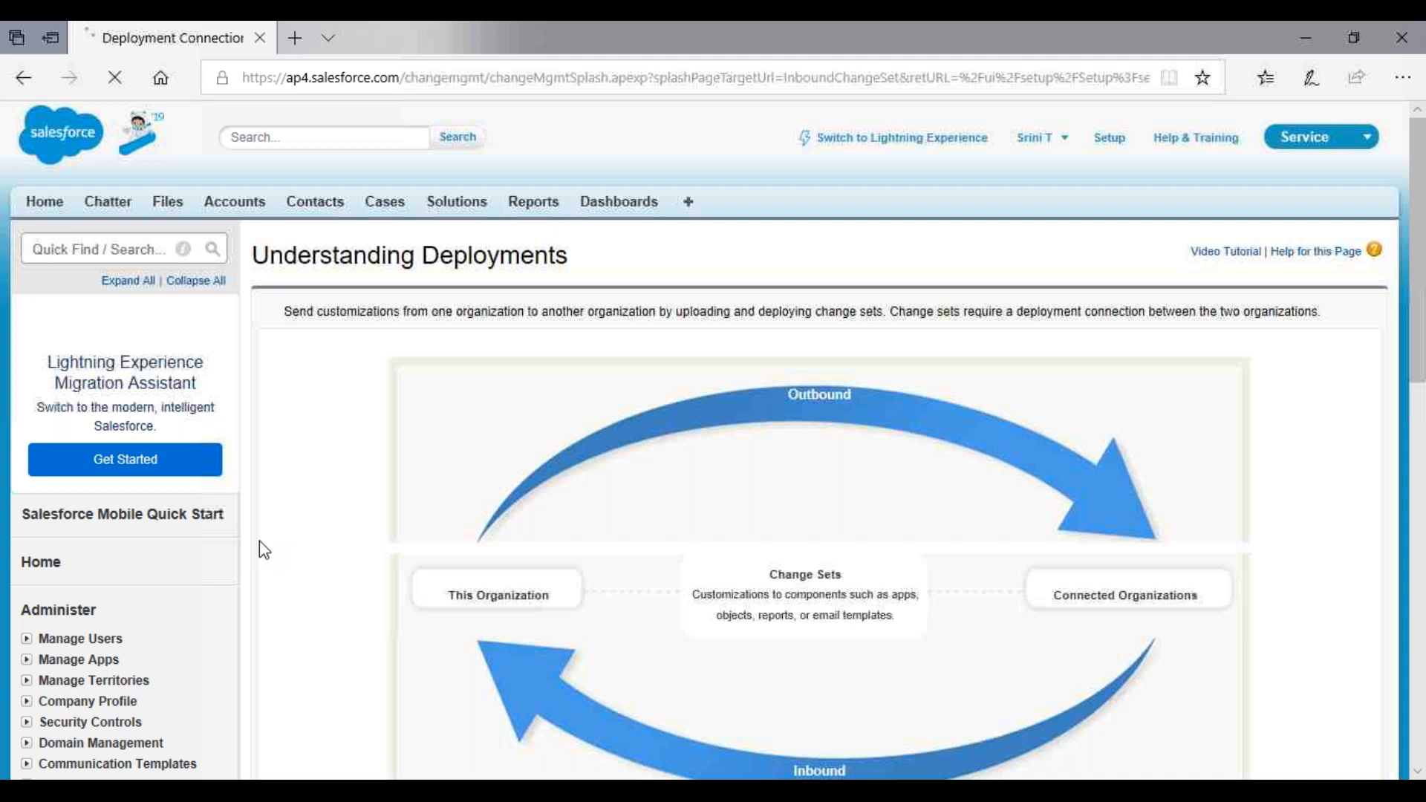
{"action": "scroll", "coordinate": [260, 541], "scroll_direction": "down", "scroll_amount": 5}
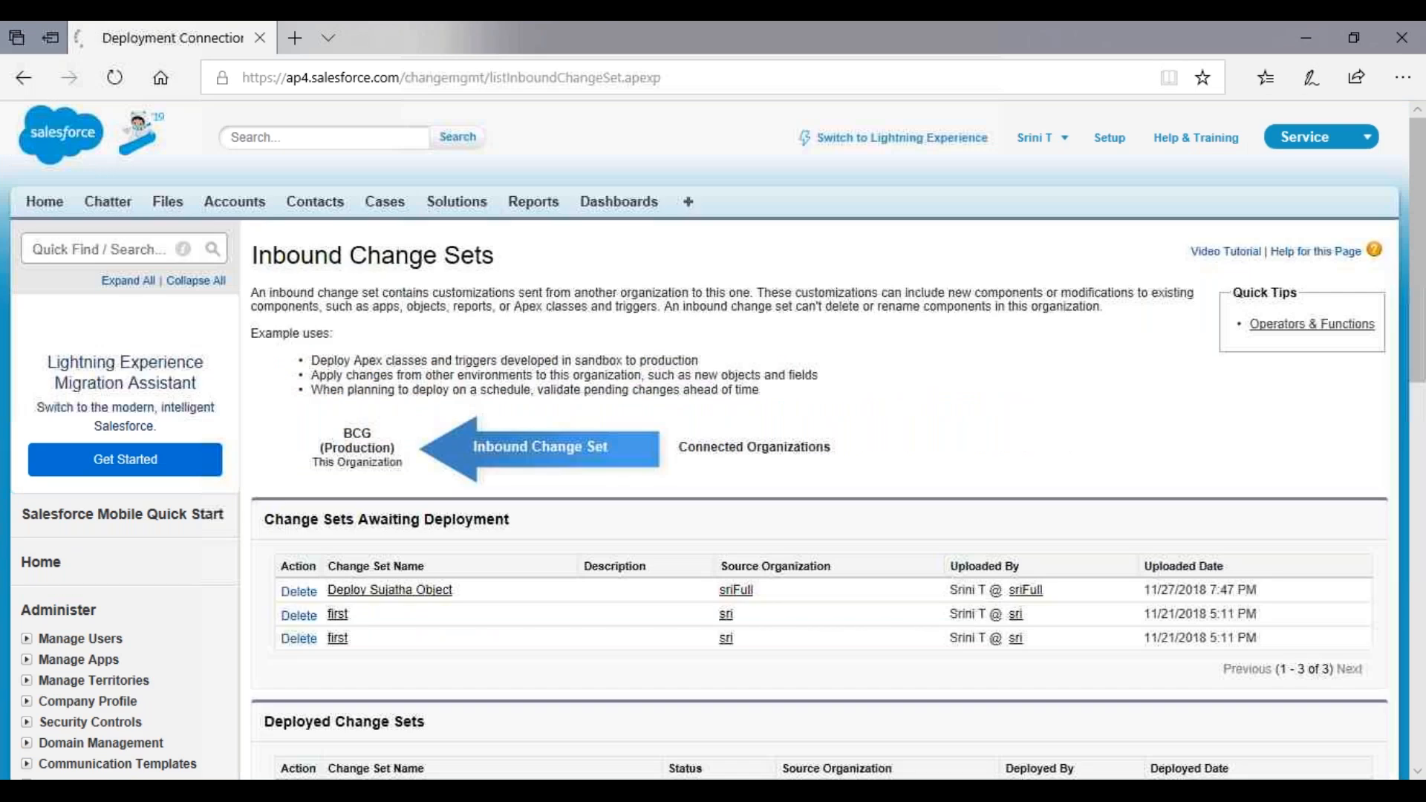
{"action": "scroll", "coordinate": [818, 446], "scroll_direction": "down", "scroll_amount": 1}
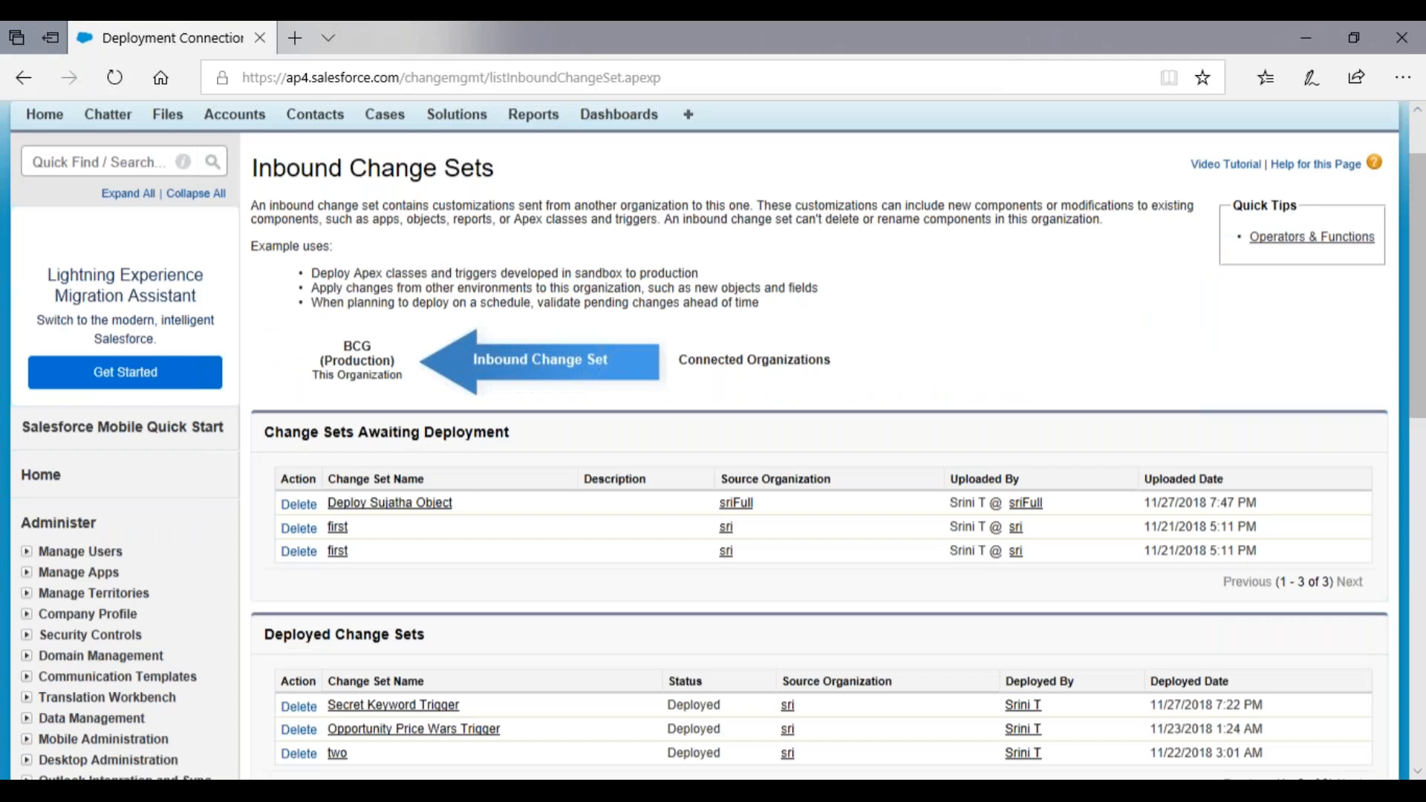
Try to open the Deploy Sujatha Object change set awaiting deployment and read the availability notice.
{"action": "scroll", "coordinate": [395, 290], "scroll_direction": "down", "scroll_amount": 3}
{"action": "left_click", "coordinate": [390, 284]}
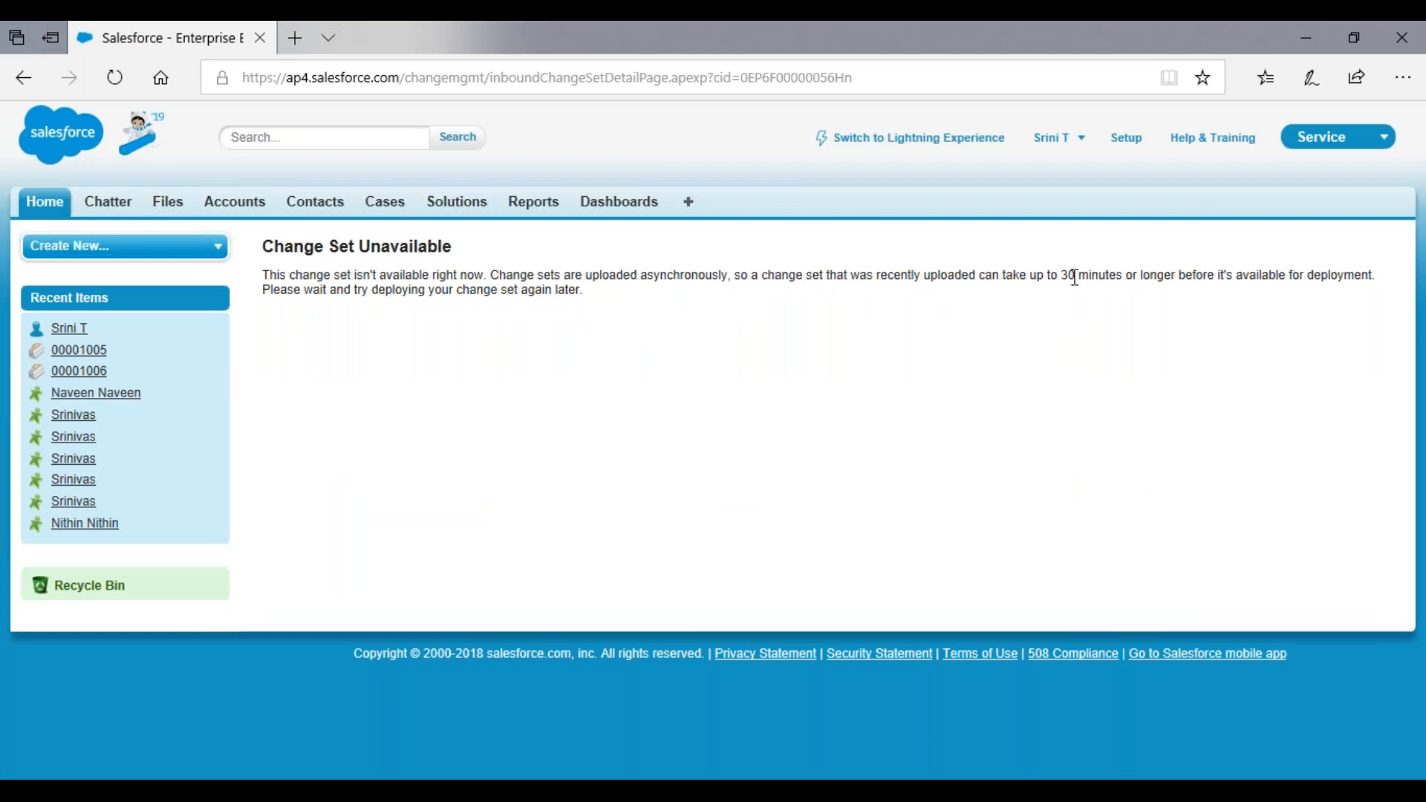
{"action": "left_click_drag", "start_coordinate": [1060, 274], "coordinate": [1126, 275]}
{"action": "left_click", "coordinate": [852, 305]}
Refresh the Inbound Change Sets list, recheck whether the Deploy Sujatha Object change set is available, and return to the list.
{"action": "left_click", "coordinate": [33, 85]}
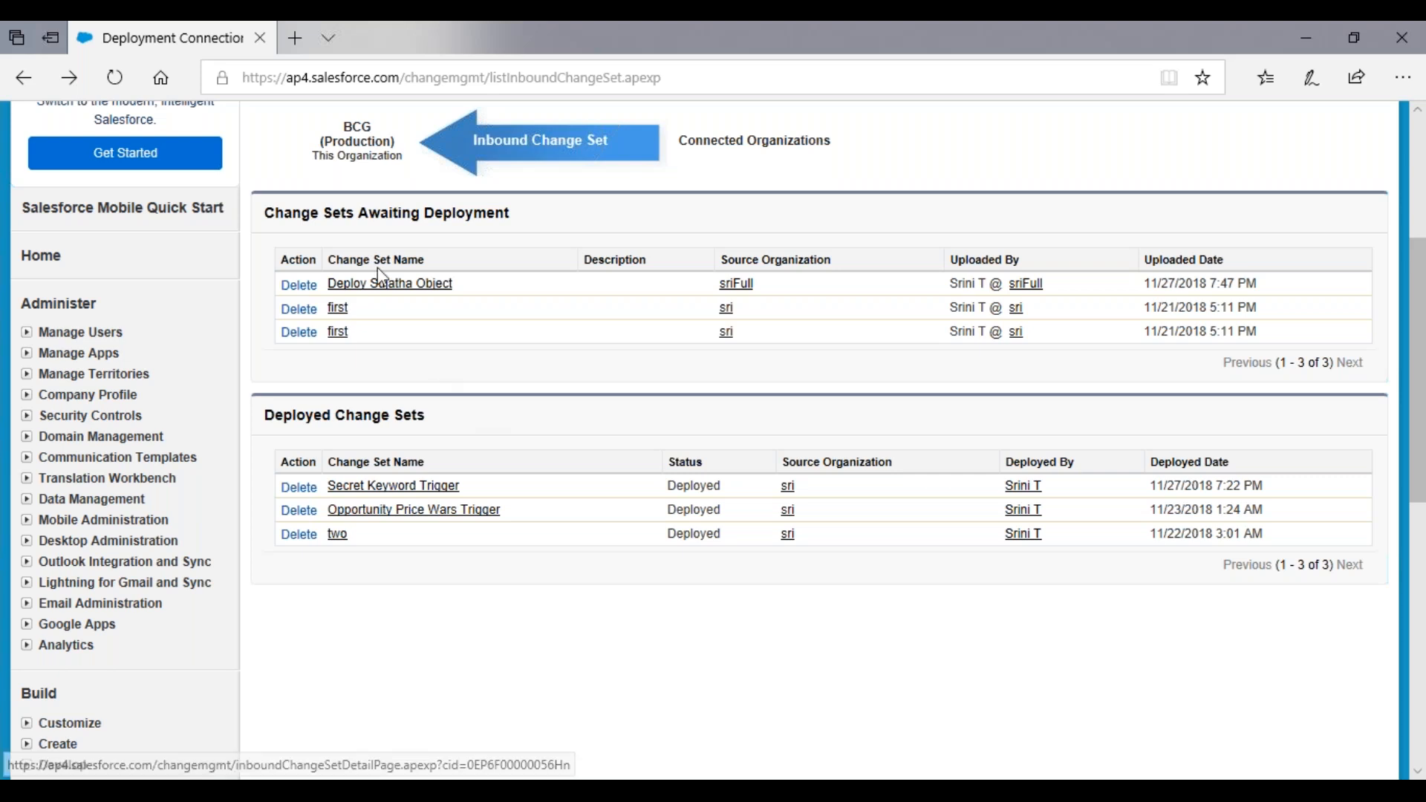
{"action": "left_click", "coordinate": [114, 78]}
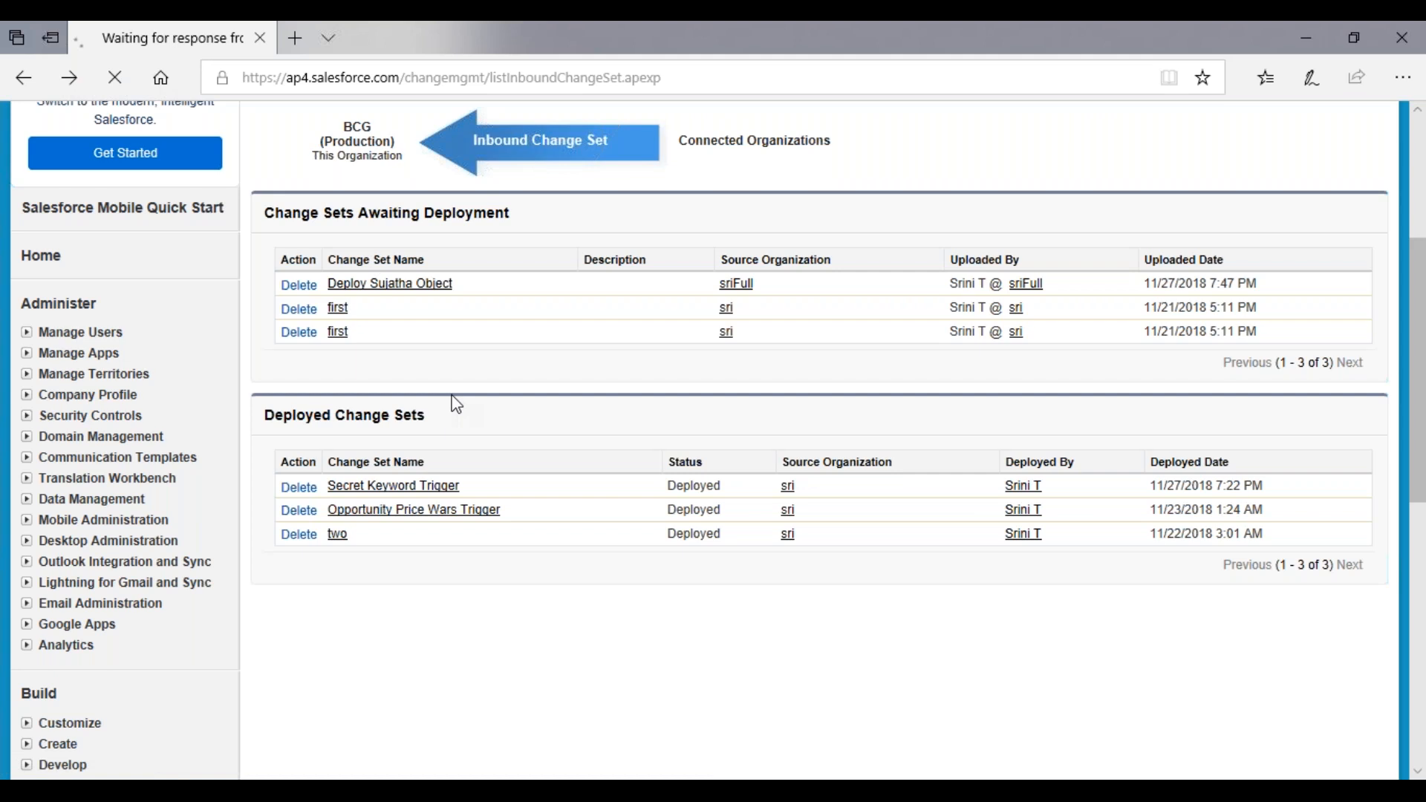
{"action": "scroll", "coordinate": [445, 400], "scroll_direction": "up", "scroll_amount": 4}
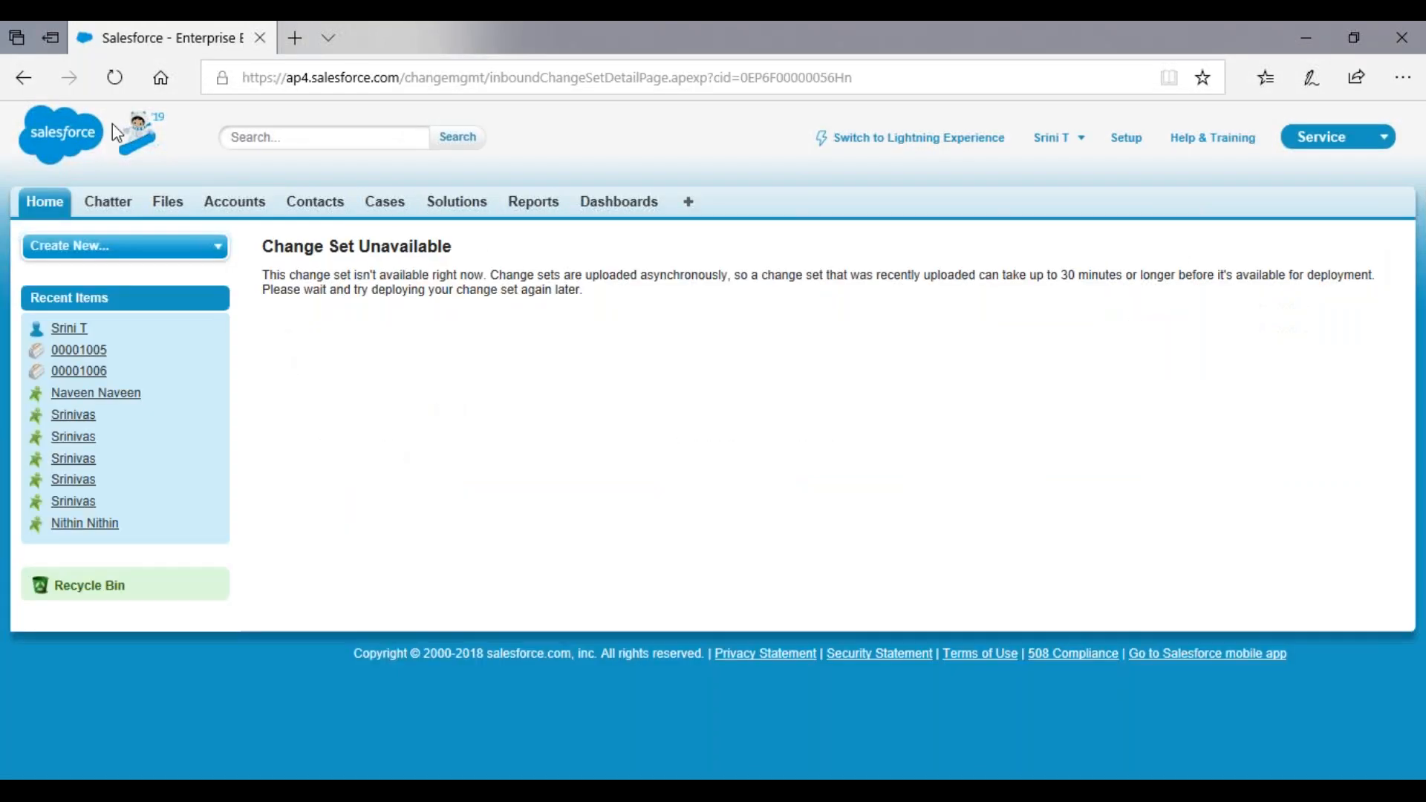
{"action": "left_click", "coordinate": [116, 80]}
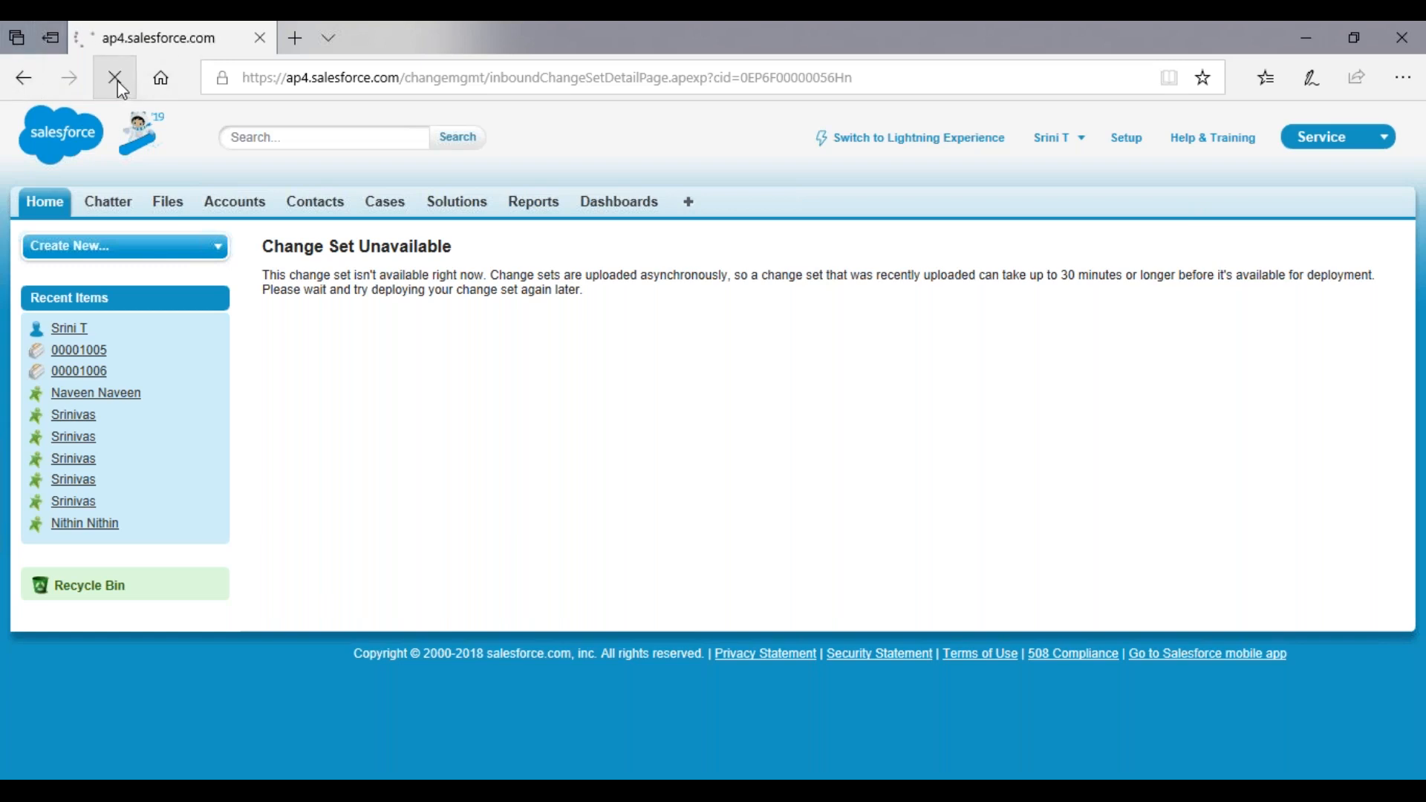
{"action": "left_click", "coordinate": [25, 77]}
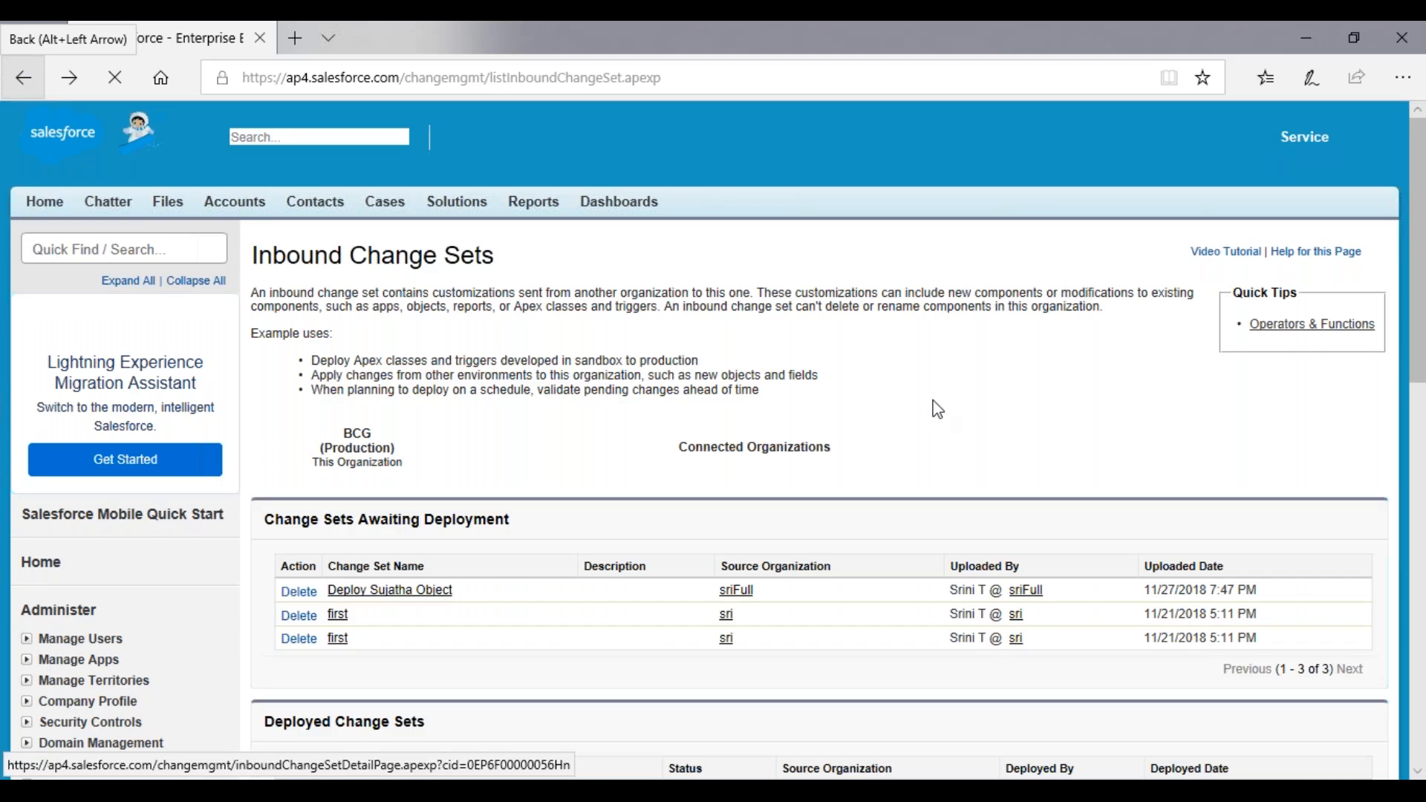
Open the details of the bratati Developer sandbox from the organization's Sandboxes list.
{"action": "scroll", "coordinate": [938, 410], "scroll_direction": "down", "scroll_amount": 4}
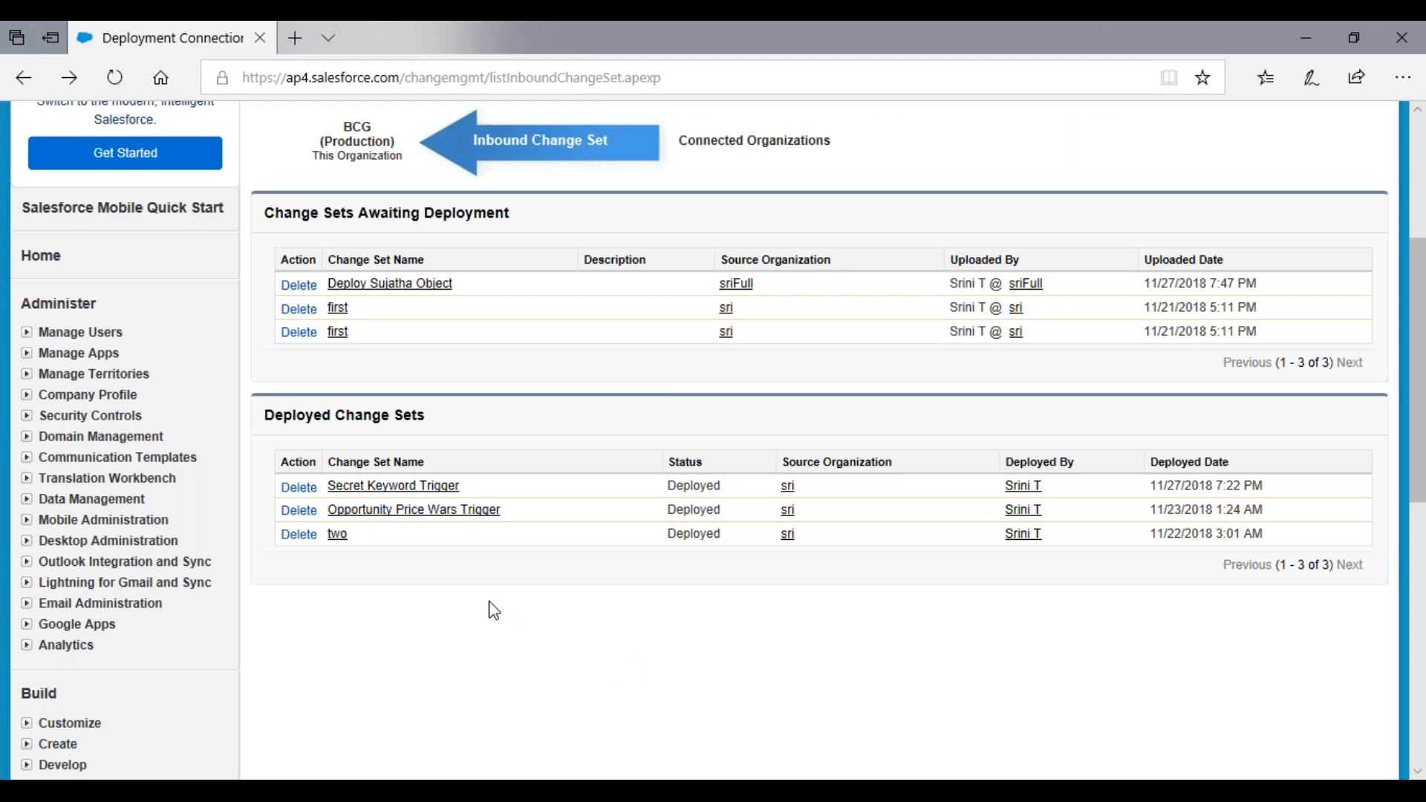
{"action": "scroll", "coordinate": [494, 611], "scroll_direction": "down", "scroll_amount": 3}
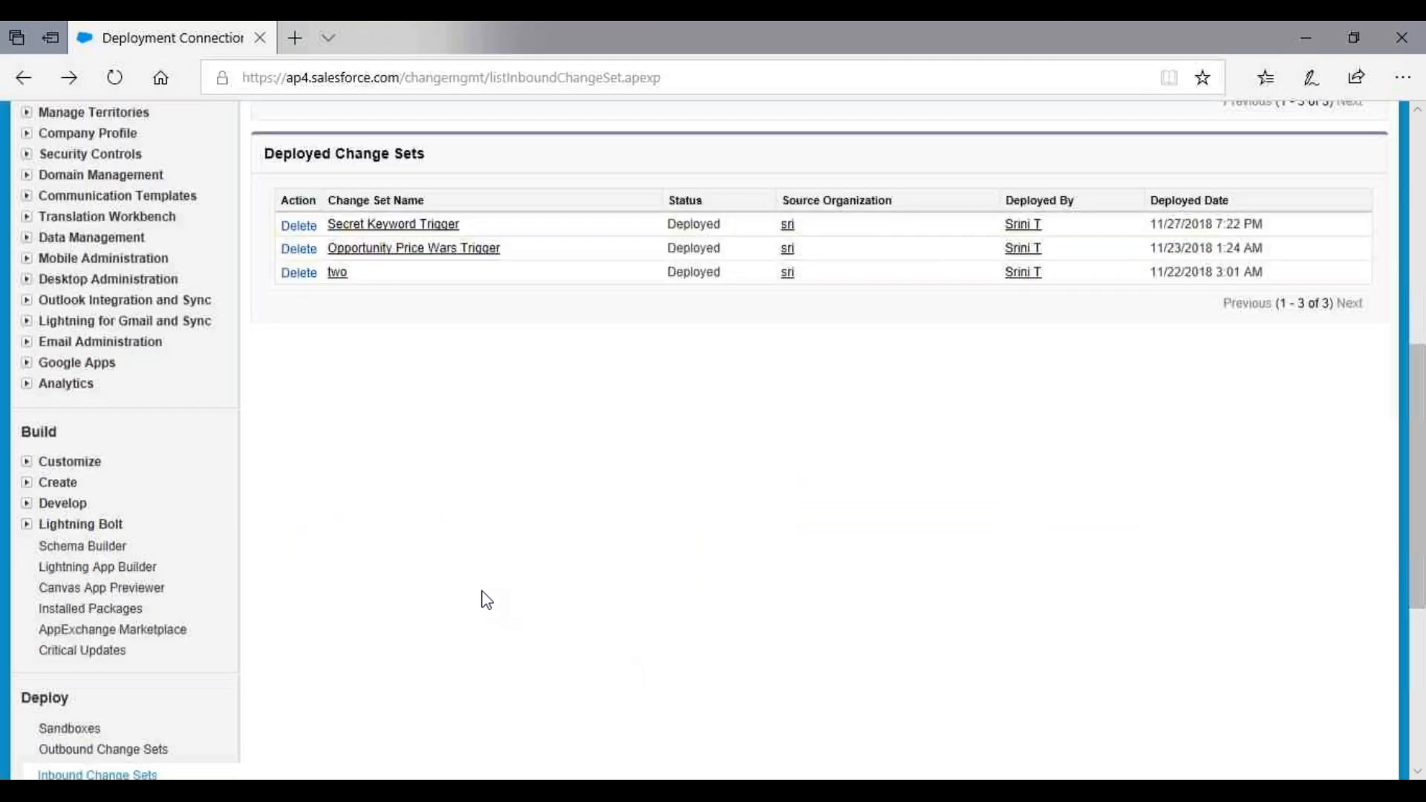
{"action": "scroll", "coordinate": [544, 497], "scroll_direction": "down", "scroll_amount": 1}
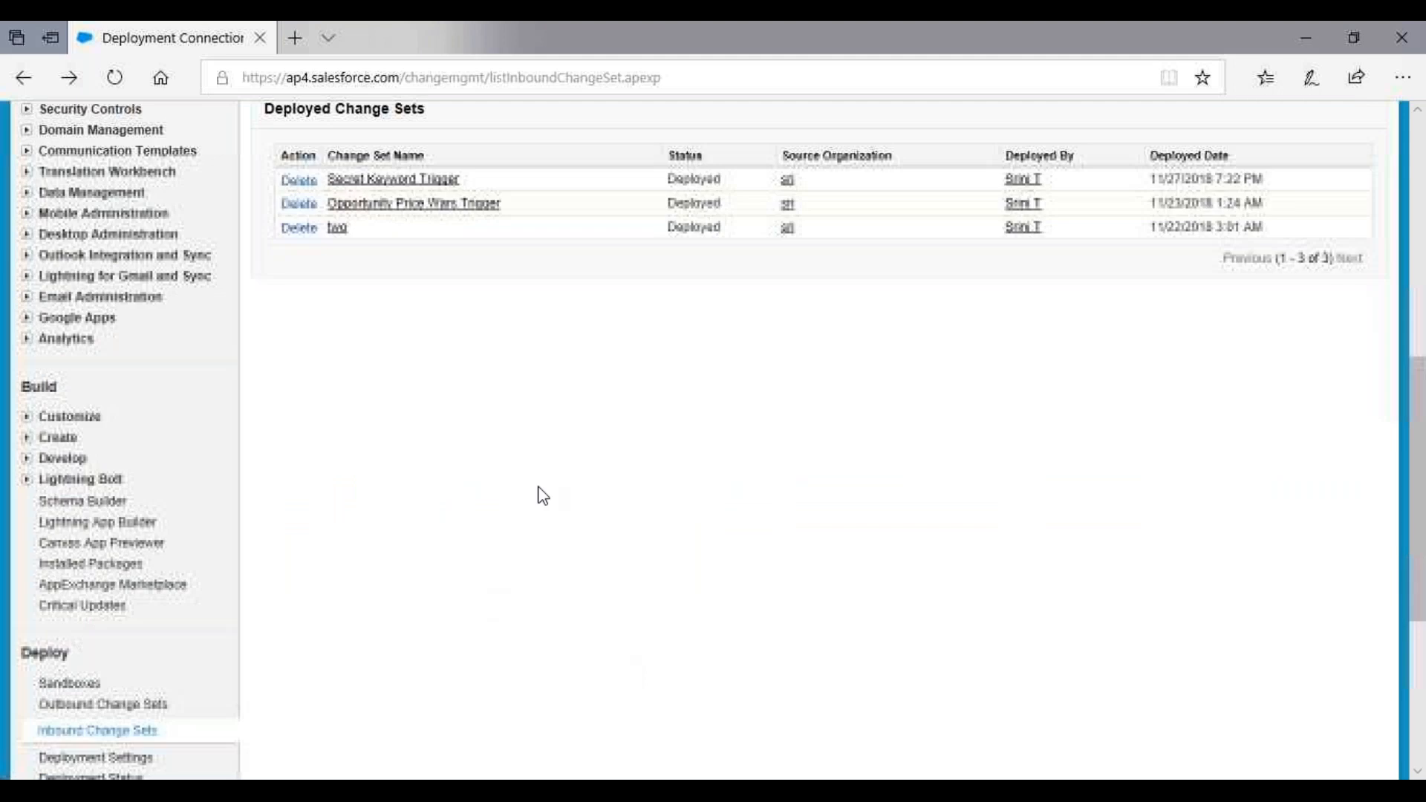
{"action": "scroll", "coordinate": [543, 496], "scroll_direction": "down", "scroll_amount": 4}
{"action": "left_click", "coordinate": [69, 377]}
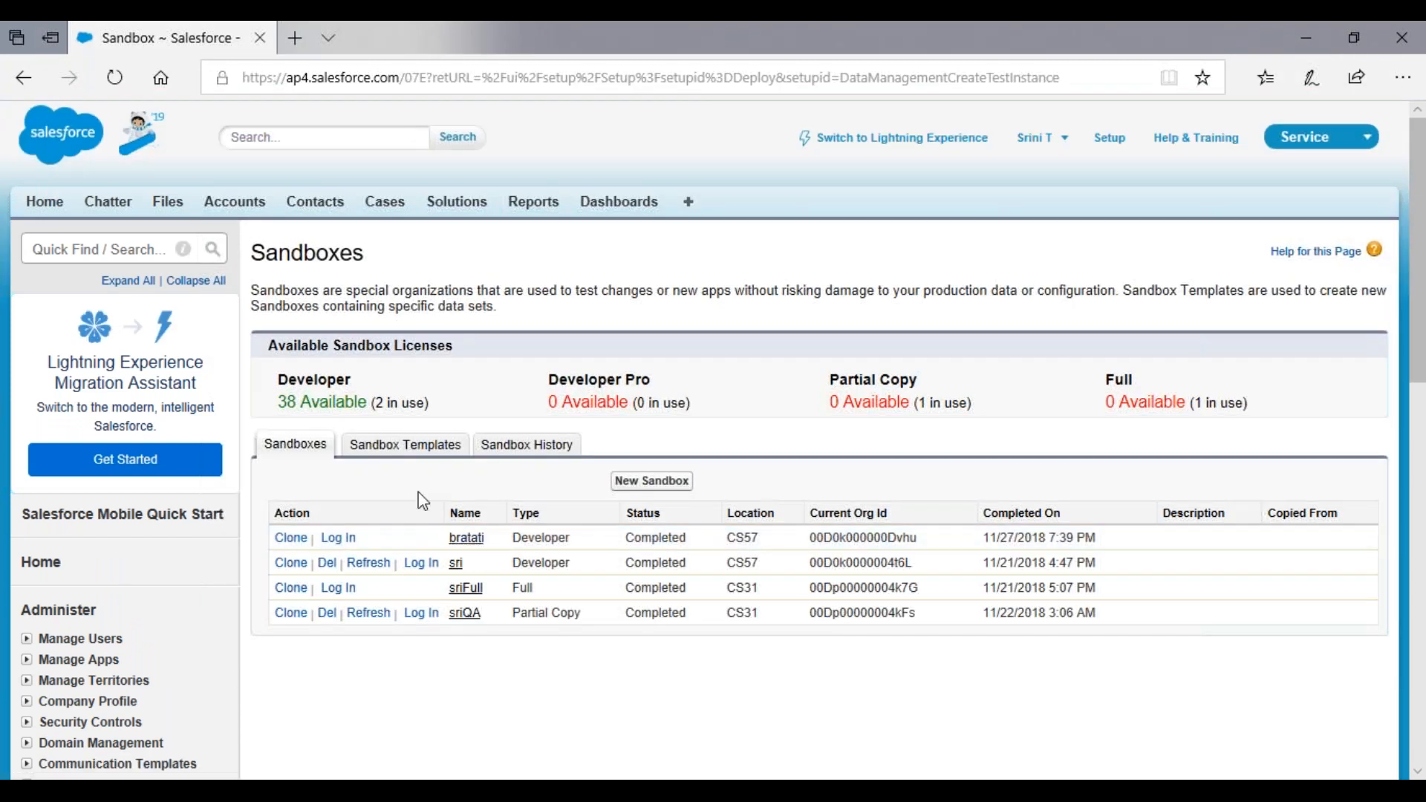
{"action": "left_click", "coordinate": [468, 546]}
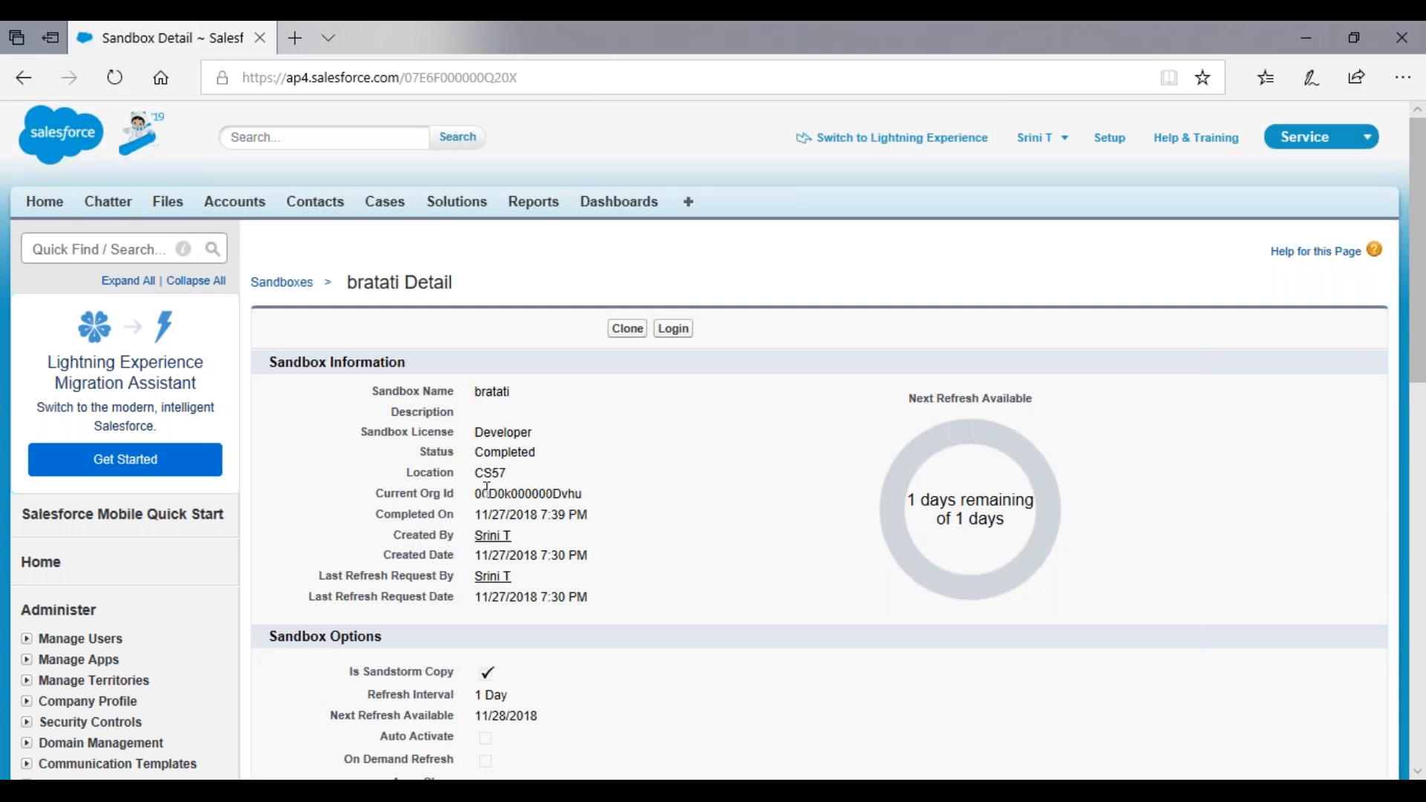
Examine the bratati sandbox's organization ID, location and the time remaining until its next refresh.
{"action": "double_click", "coordinate": [544, 494]}
{"action": "left_click", "coordinate": [644, 482]}
{"action": "double_click", "coordinate": [480, 474]}
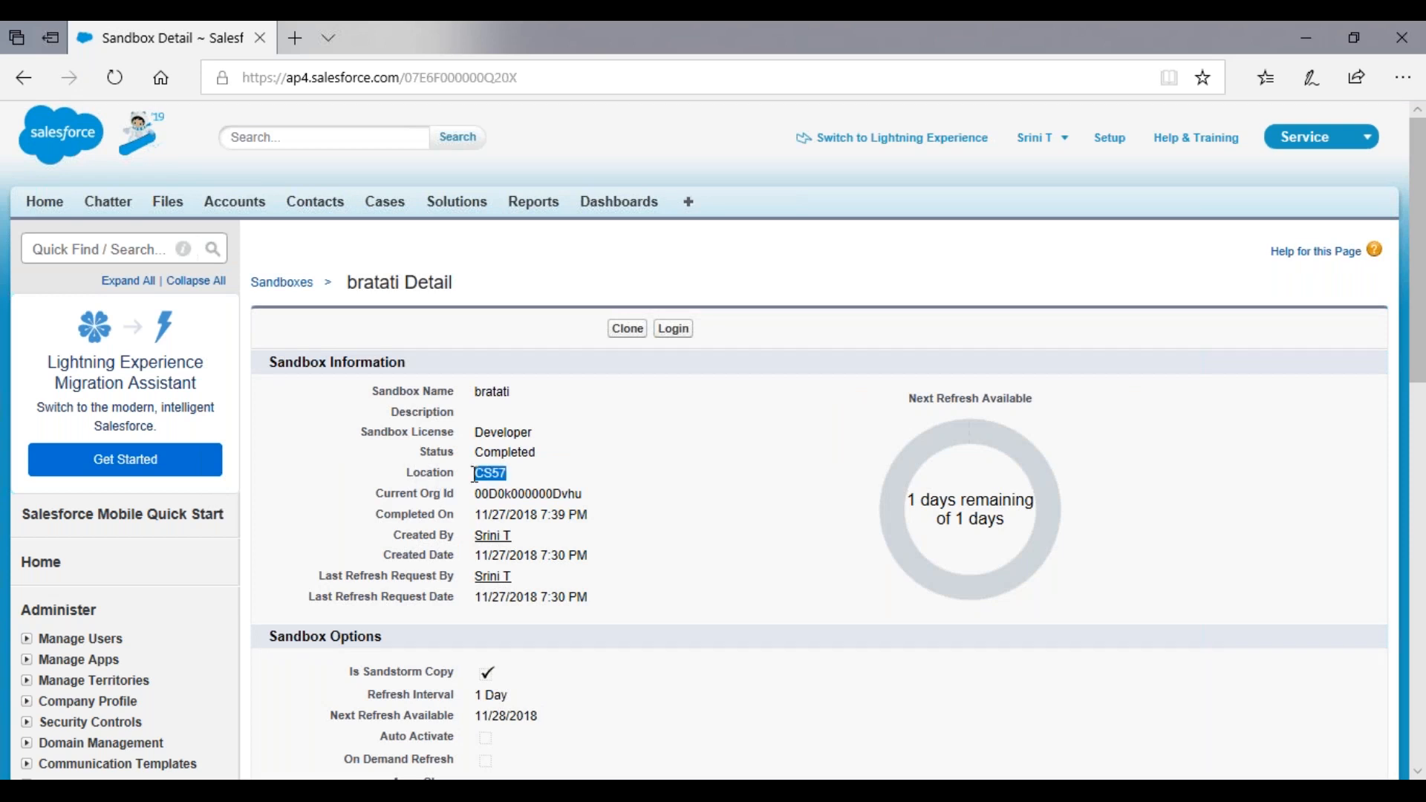
{"action": "left_click", "coordinate": [621, 466]}
{"action": "double_click", "coordinate": [481, 474]}
{"action": "mouse_move", "coordinate": [518, 773]}
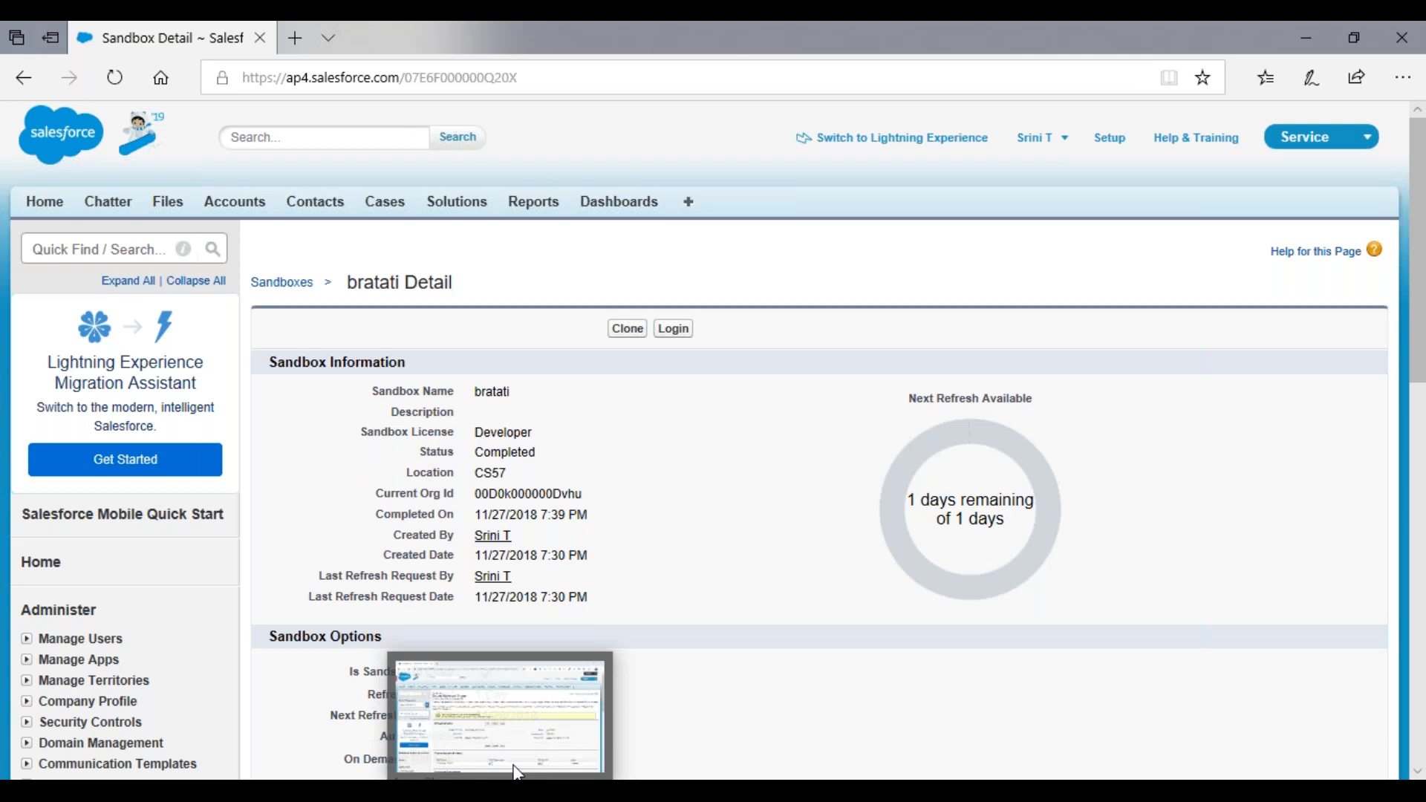
{"action": "left_click", "coordinate": [512, 728]}
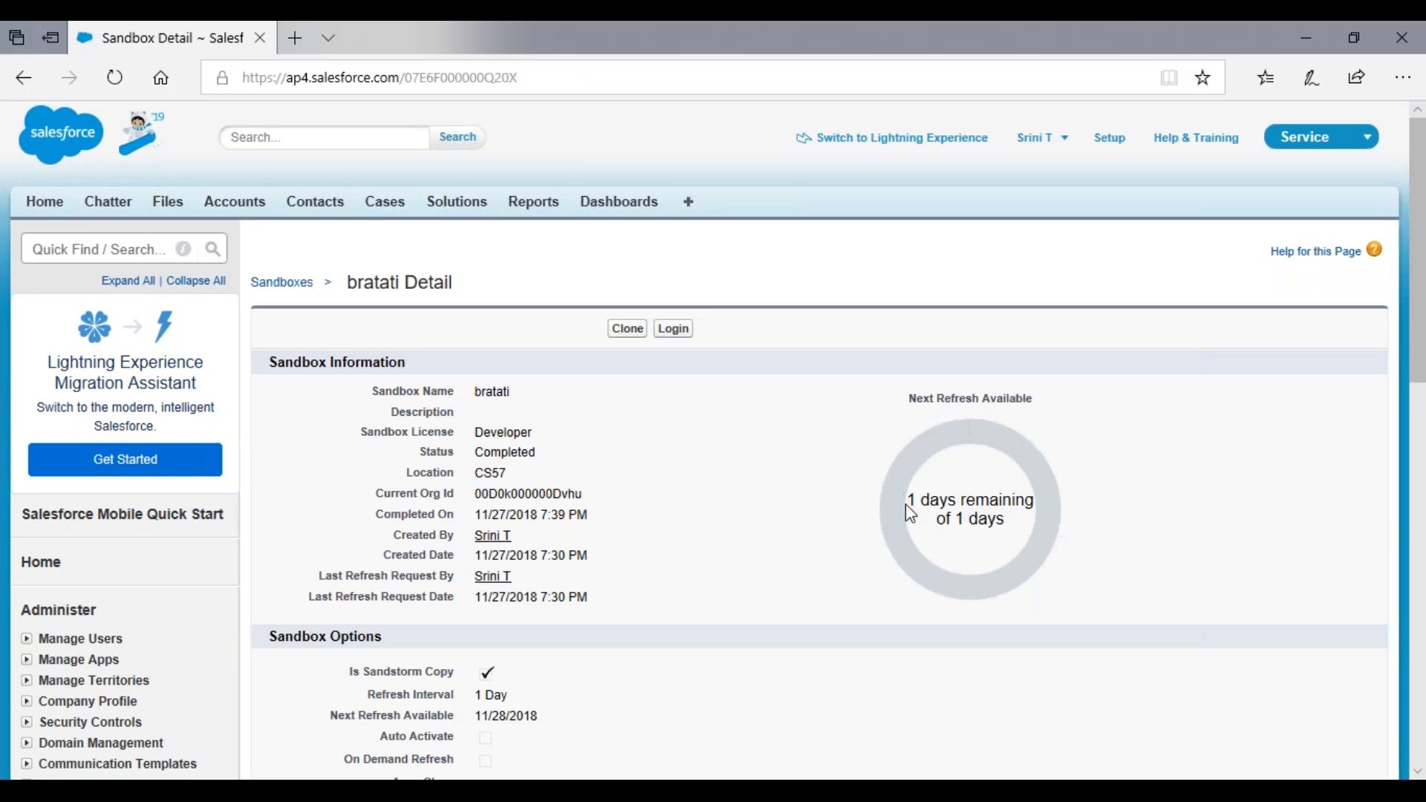
{"action": "triple_click", "coordinate": [999, 497]}
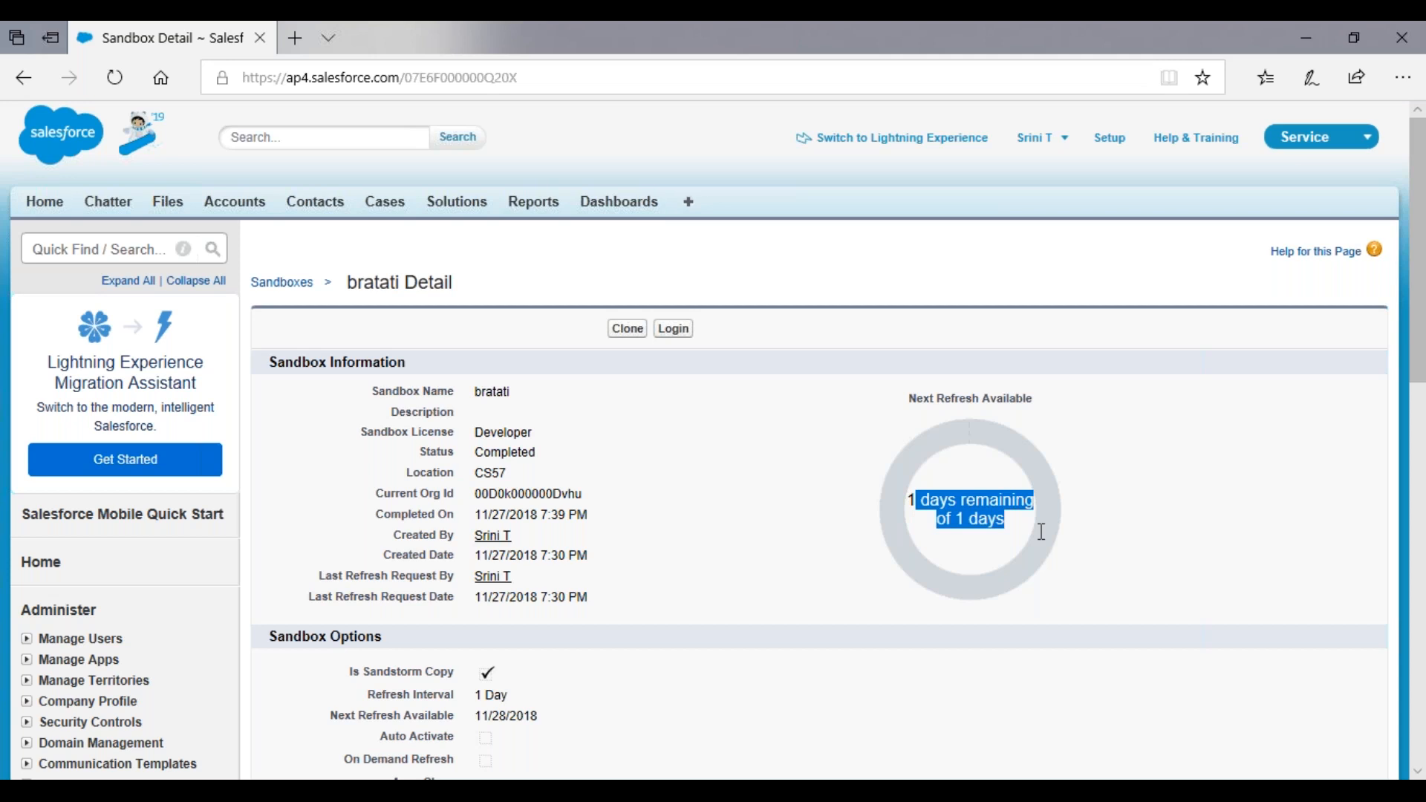
{"action": "left_click", "coordinate": [962, 548]}
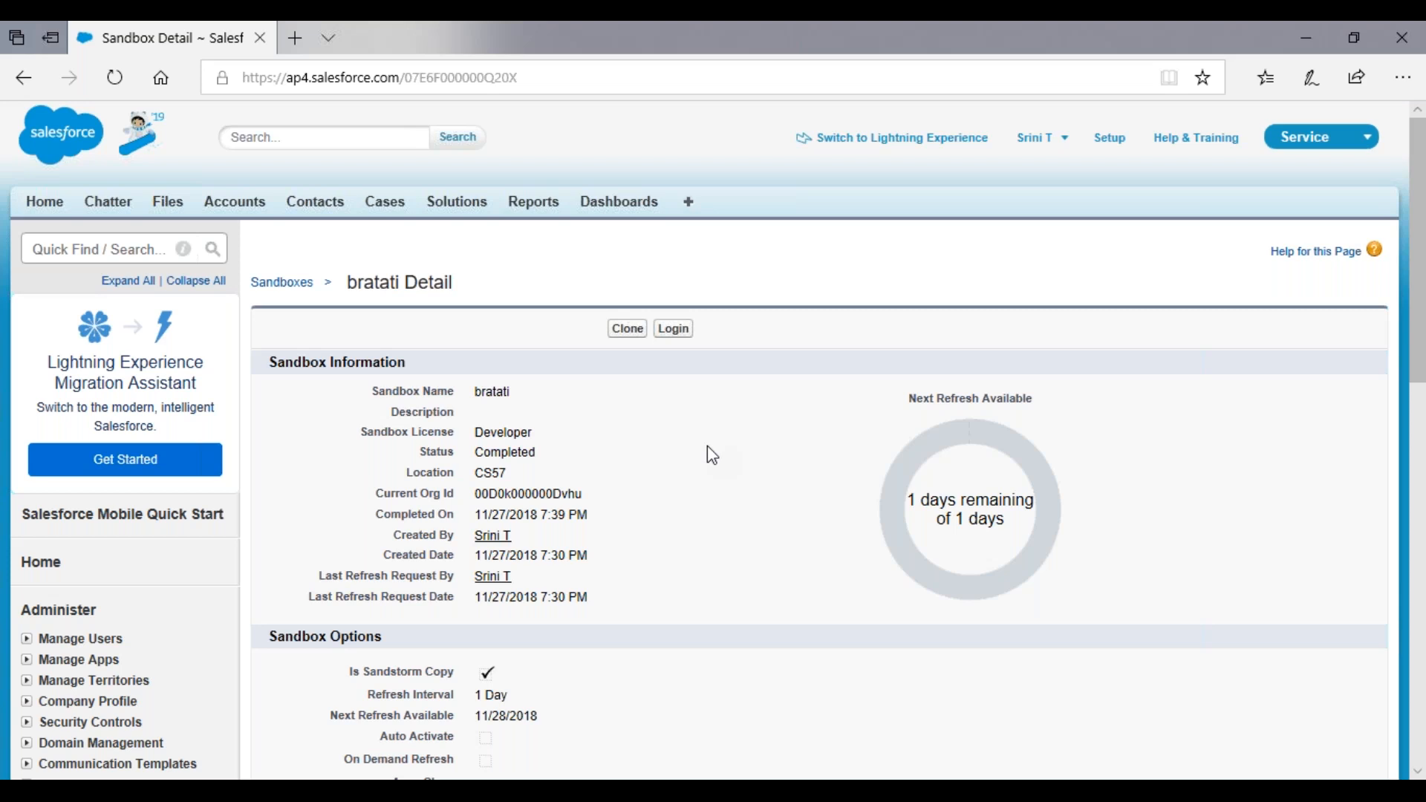
Return to the Sandboxes list and start a new sandbox to show the sandbox license options.
{"action": "left_click", "coordinate": [275, 292]}
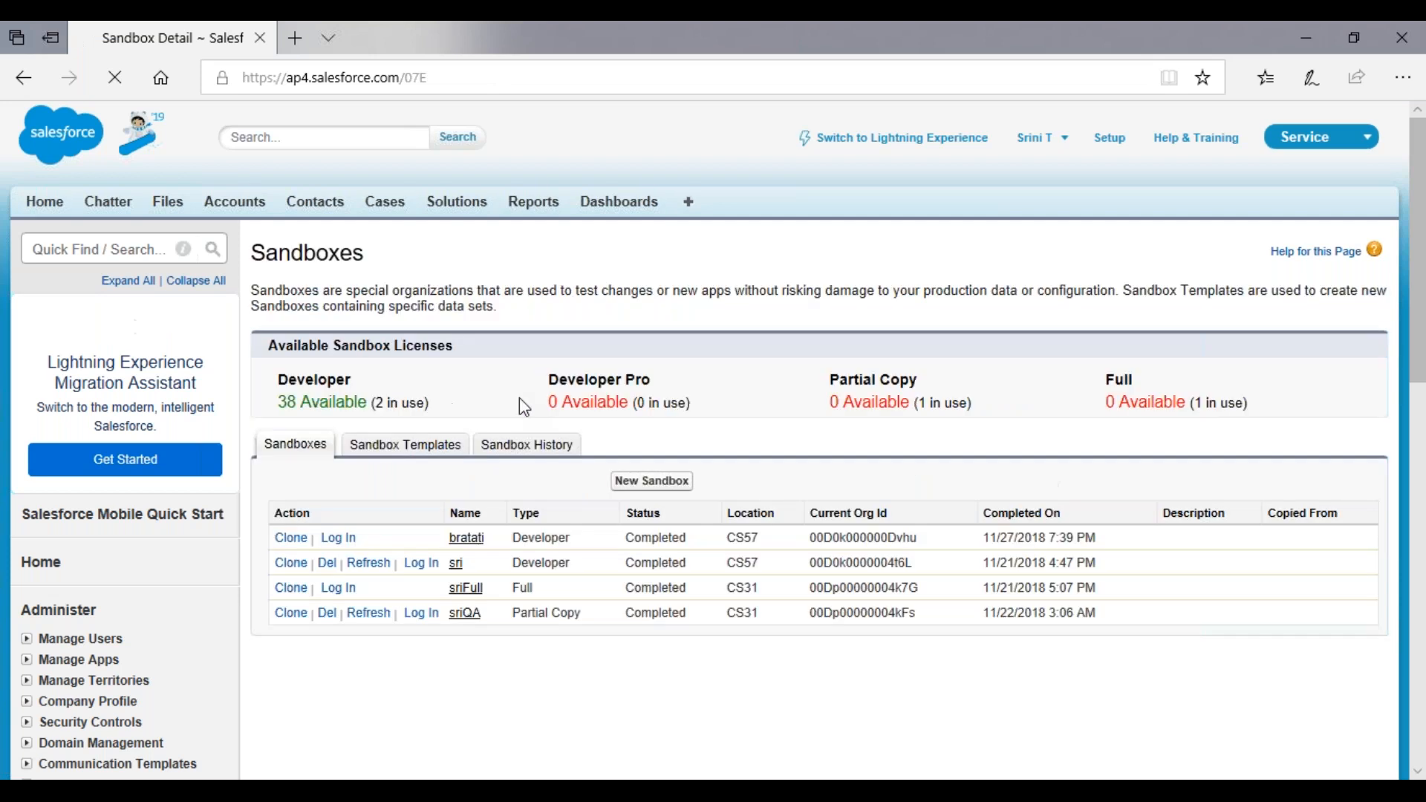
{"action": "left_click", "coordinate": [671, 492]}
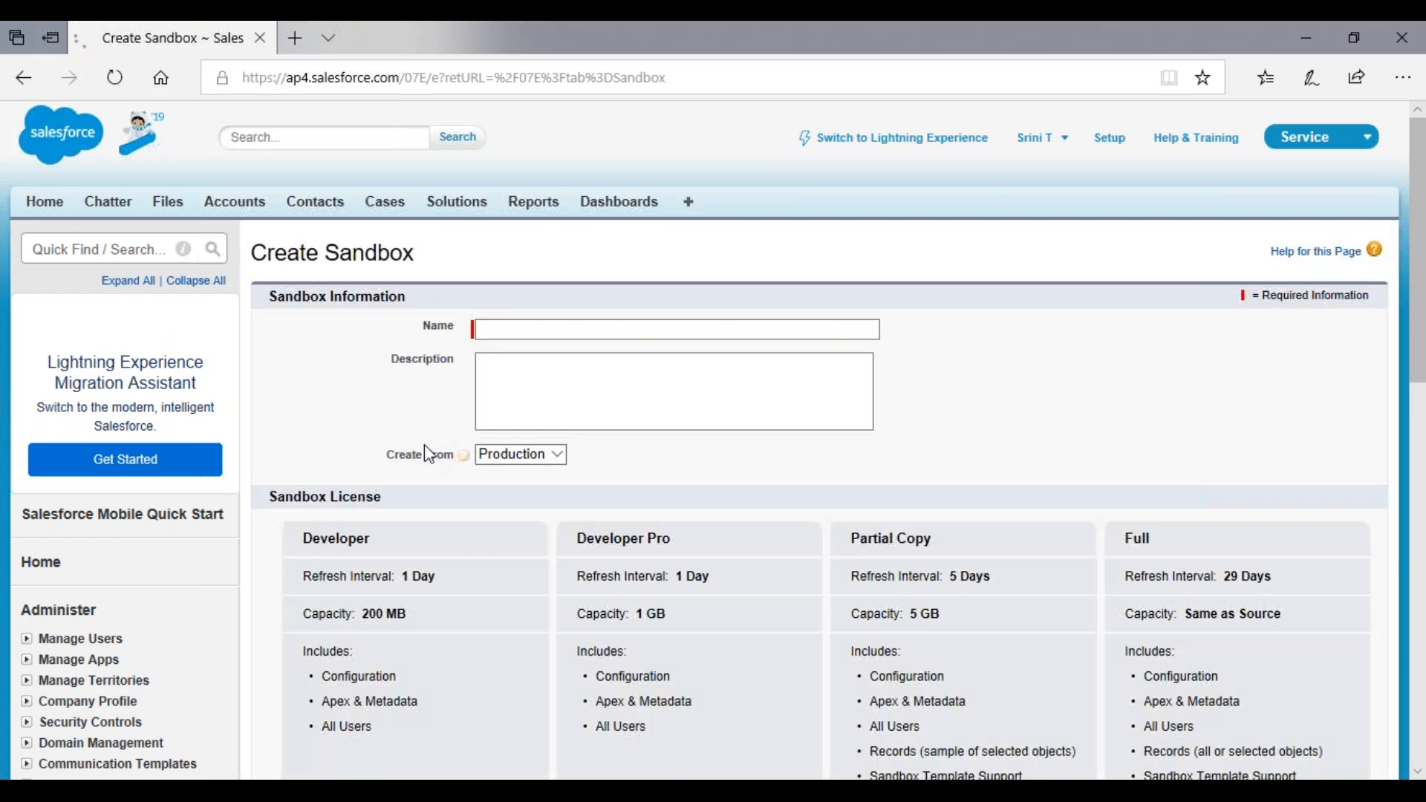
{"action": "scroll", "coordinate": [425, 453], "scroll_direction": "down", "scroll_amount": 4}
Examine what the Developer sandbox license includes and expand the Manage Users setup entries.
{"action": "double_click", "coordinate": [378, 380]}
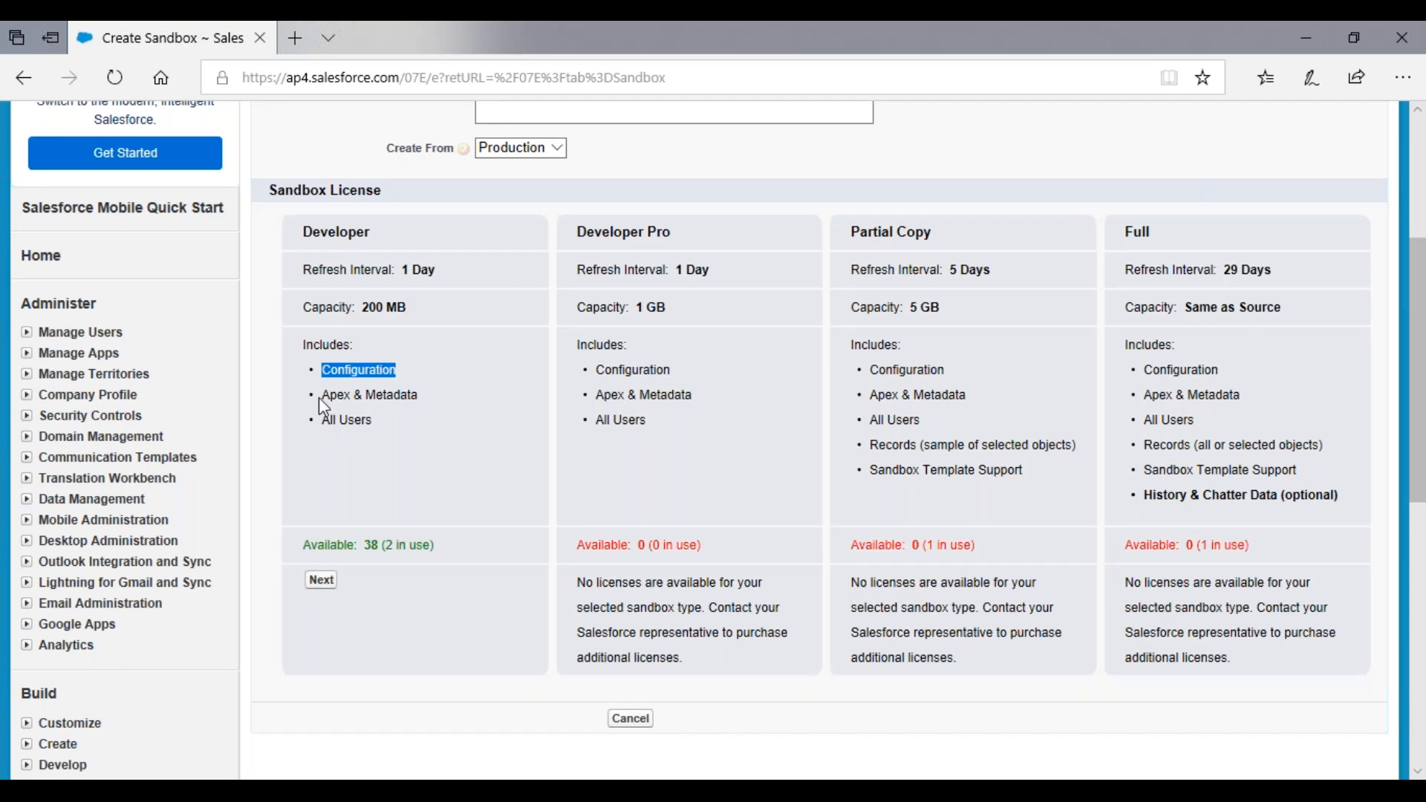
{"action": "left_click_drag", "start_coordinate": [321, 397], "coordinate": [425, 403]}
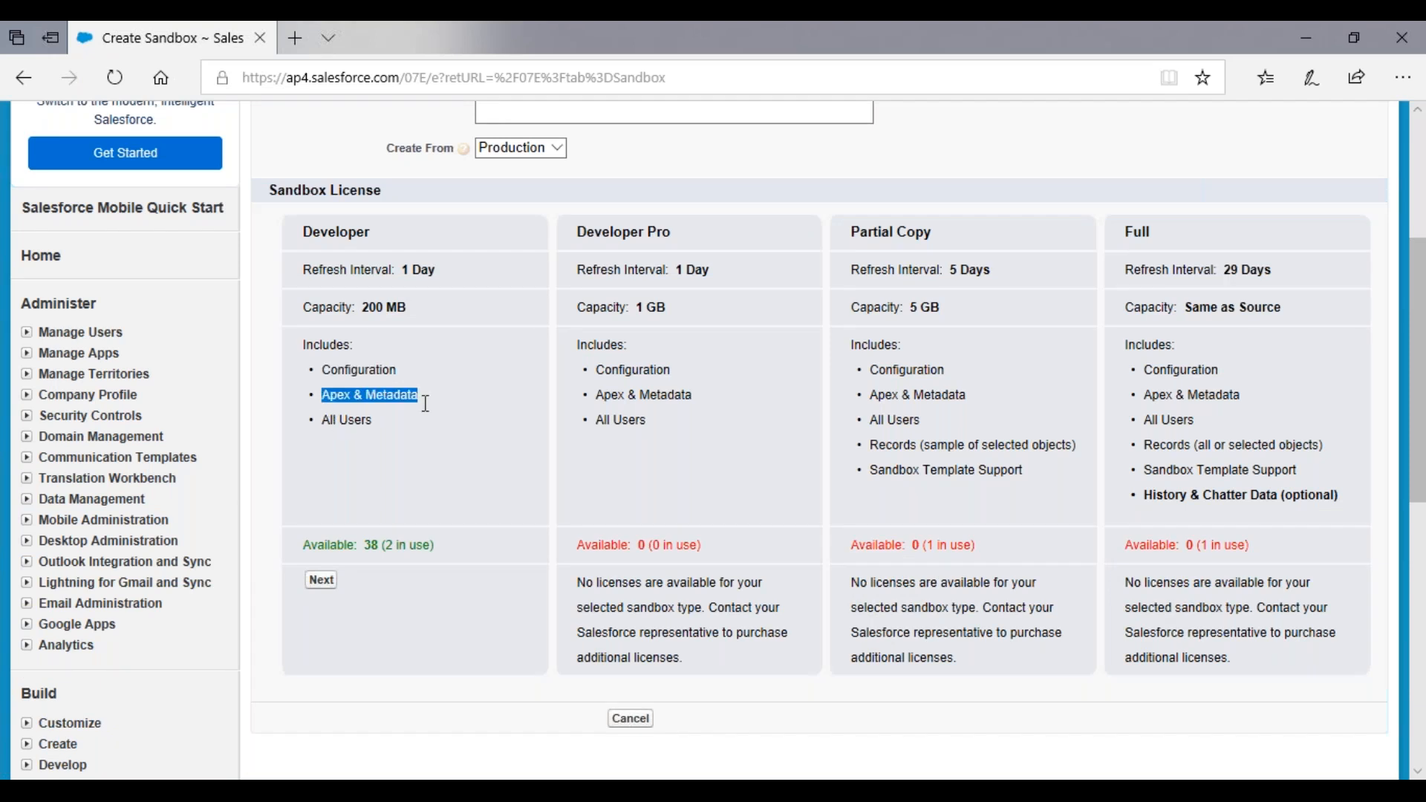
{"action": "left_click", "coordinate": [325, 427]}
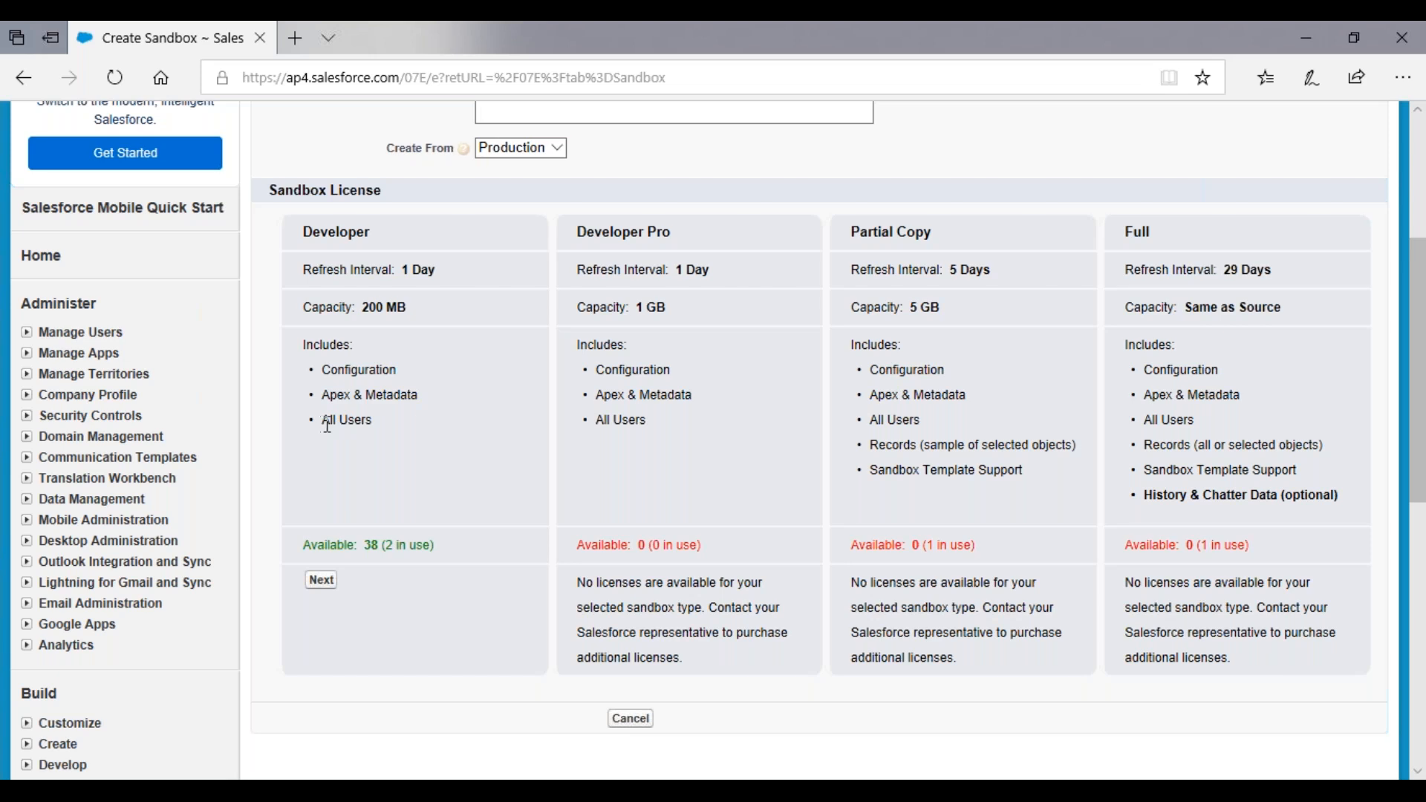
{"action": "triple_click", "coordinate": [411, 425]}
{"action": "left_click", "coordinate": [26, 333]}
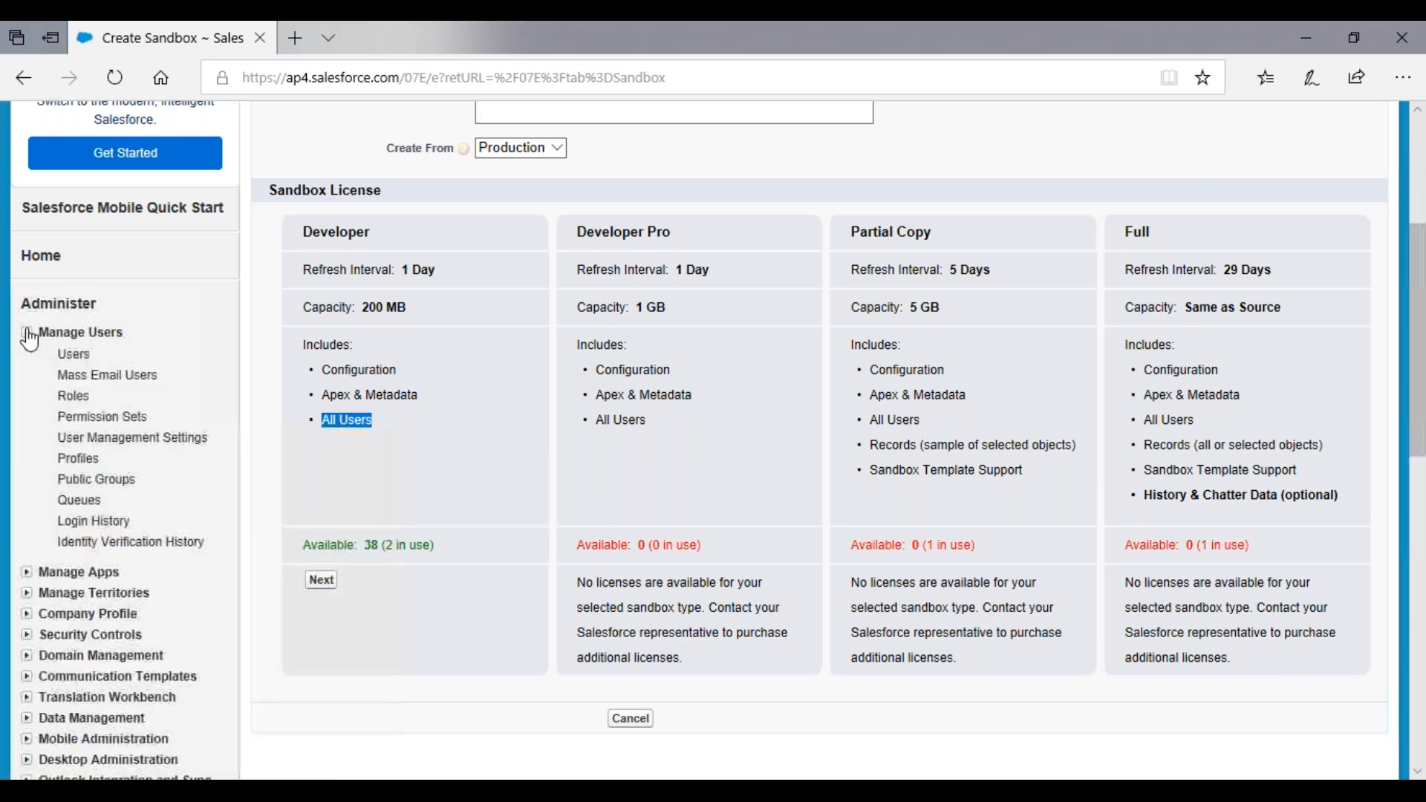
{"action": "left_click", "coordinate": [430, 419]}
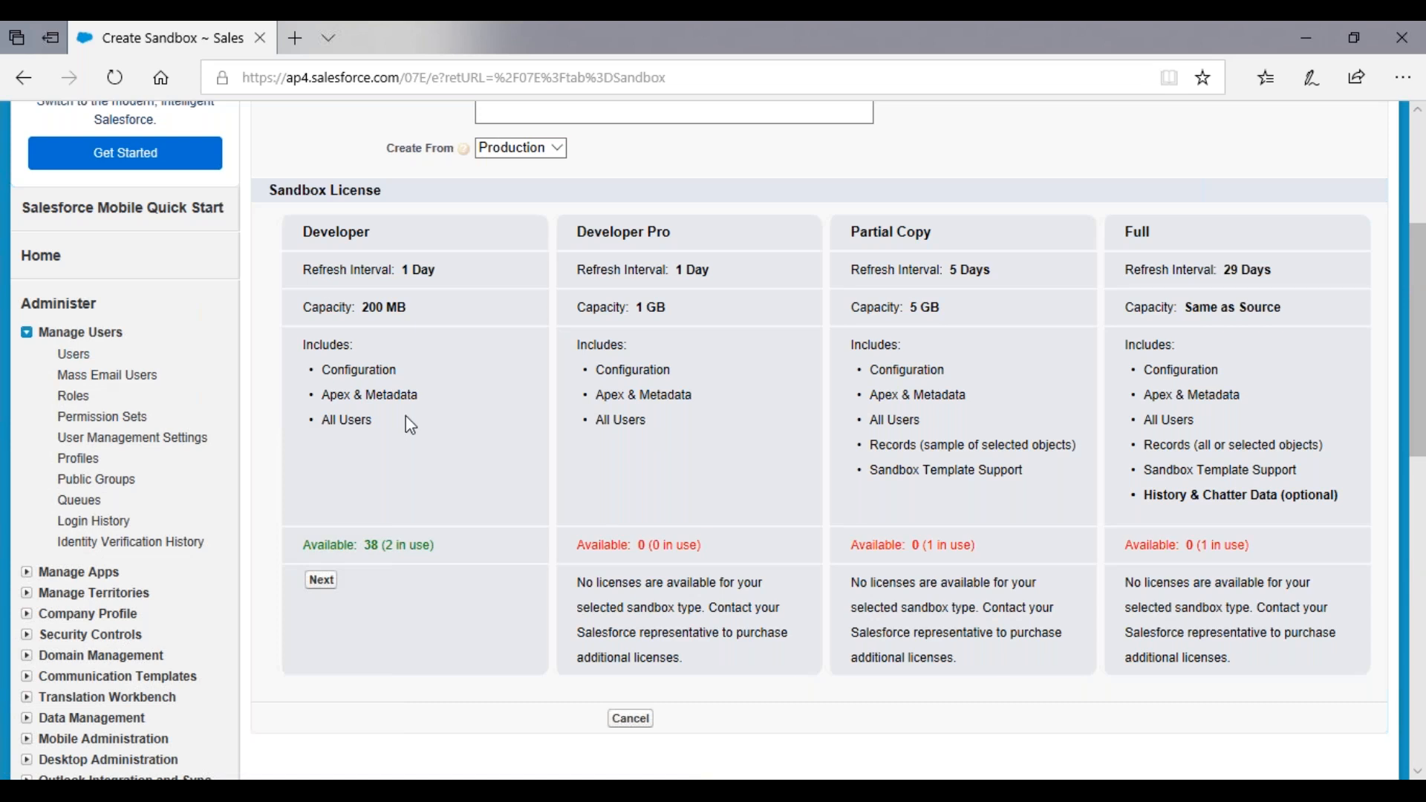
Compare the Developer Pro license's capacity and the Developer license's refresh interval.
{"action": "left_click_drag", "start_coordinate": [637, 307], "coordinate": [714, 295]}
{"action": "left_click_drag", "start_coordinate": [402, 271], "coordinate": [471, 278]}
{"action": "left_click", "coordinate": [814, 379]}
Examine the Partial Copy license's refresh interval, capacity and included items, including sample records and template support.
{"action": "triple_click", "coordinate": [1024, 268]}
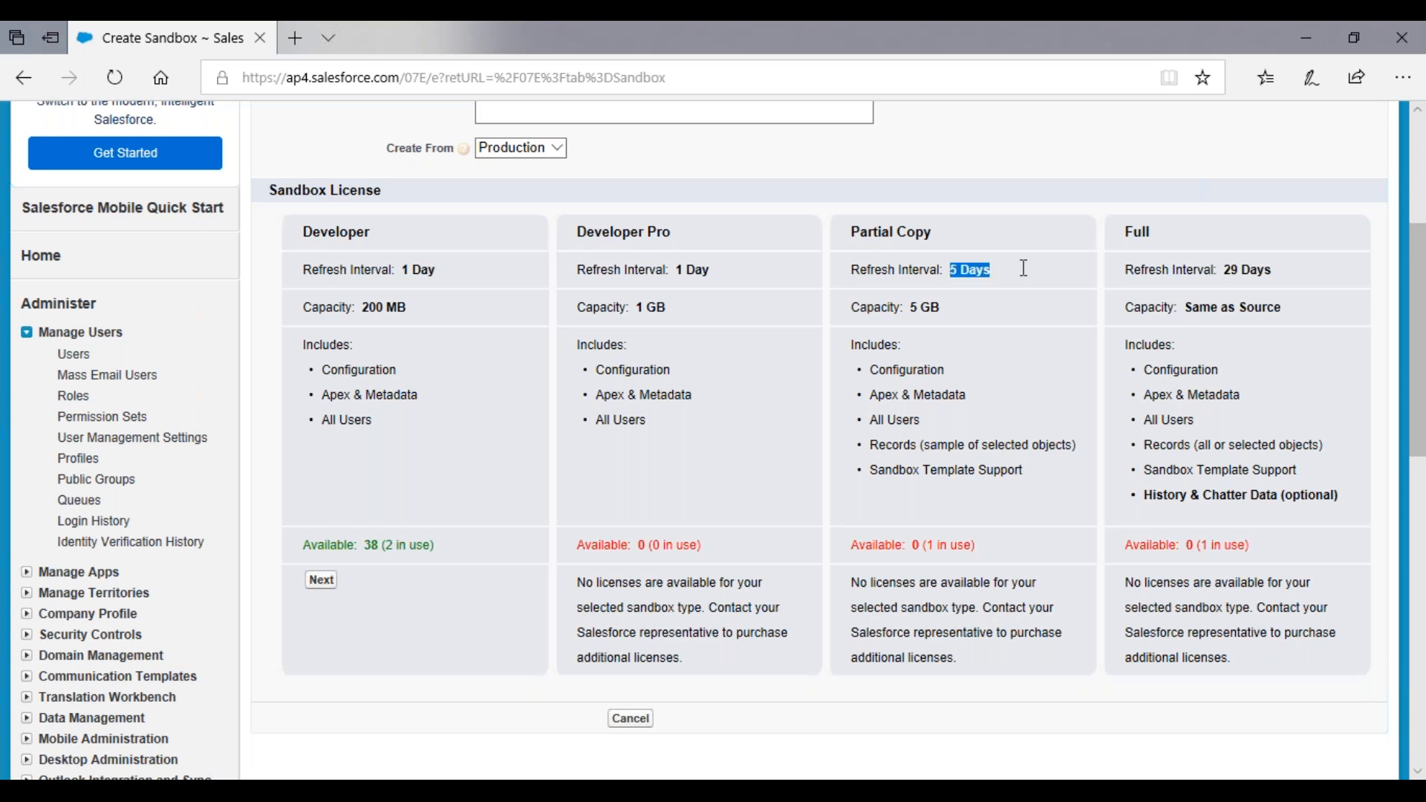
{"action": "left_click", "coordinate": [984, 318]}
{"action": "left_click_drag", "start_coordinate": [907, 308], "coordinate": [949, 297]}
{"action": "left_click", "coordinate": [952, 349]}
{"action": "left_click_drag", "start_coordinate": [873, 369], "coordinate": [957, 426]}
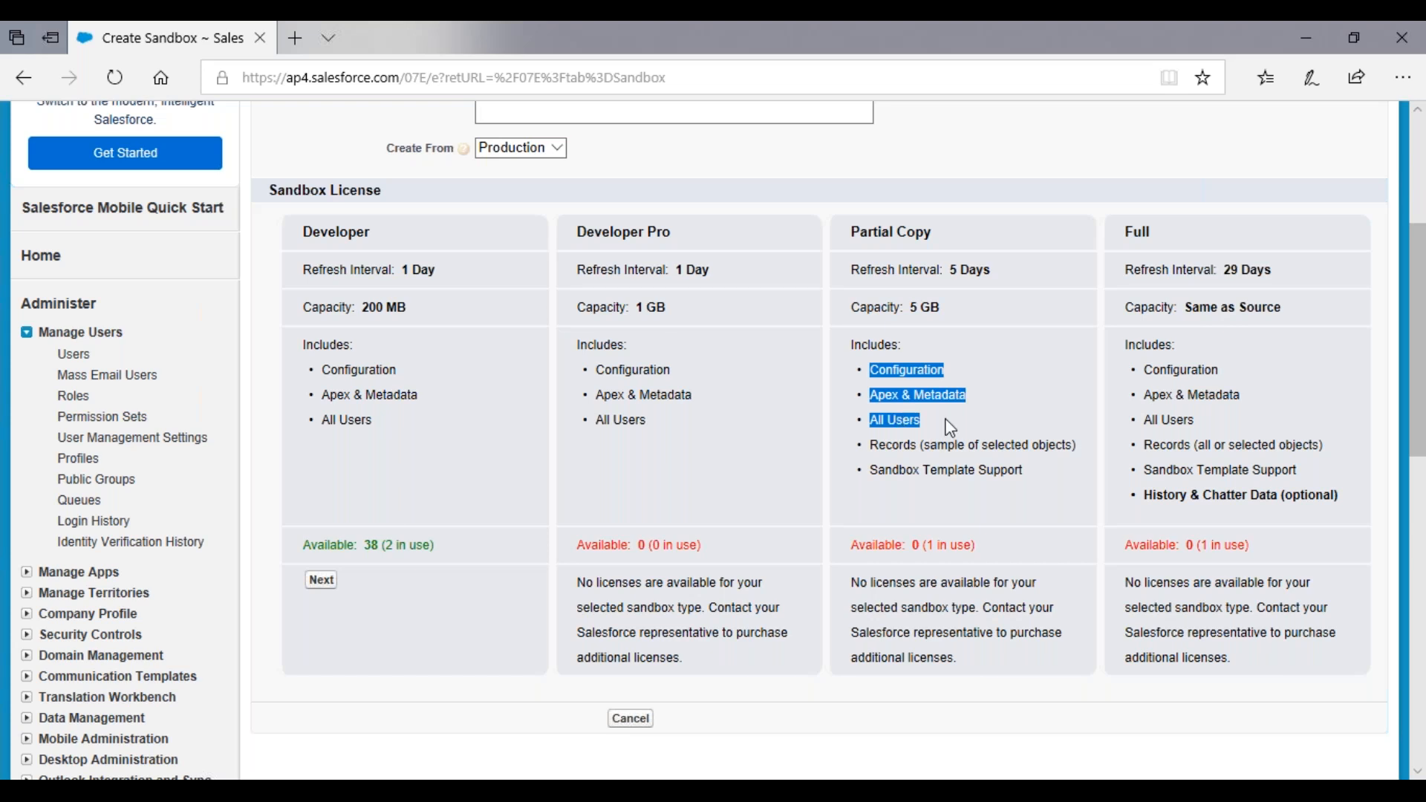
{"action": "left_click", "coordinate": [874, 456]}
{"action": "left_click_drag", "start_coordinate": [869, 448], "coordinate": [919, 451]}
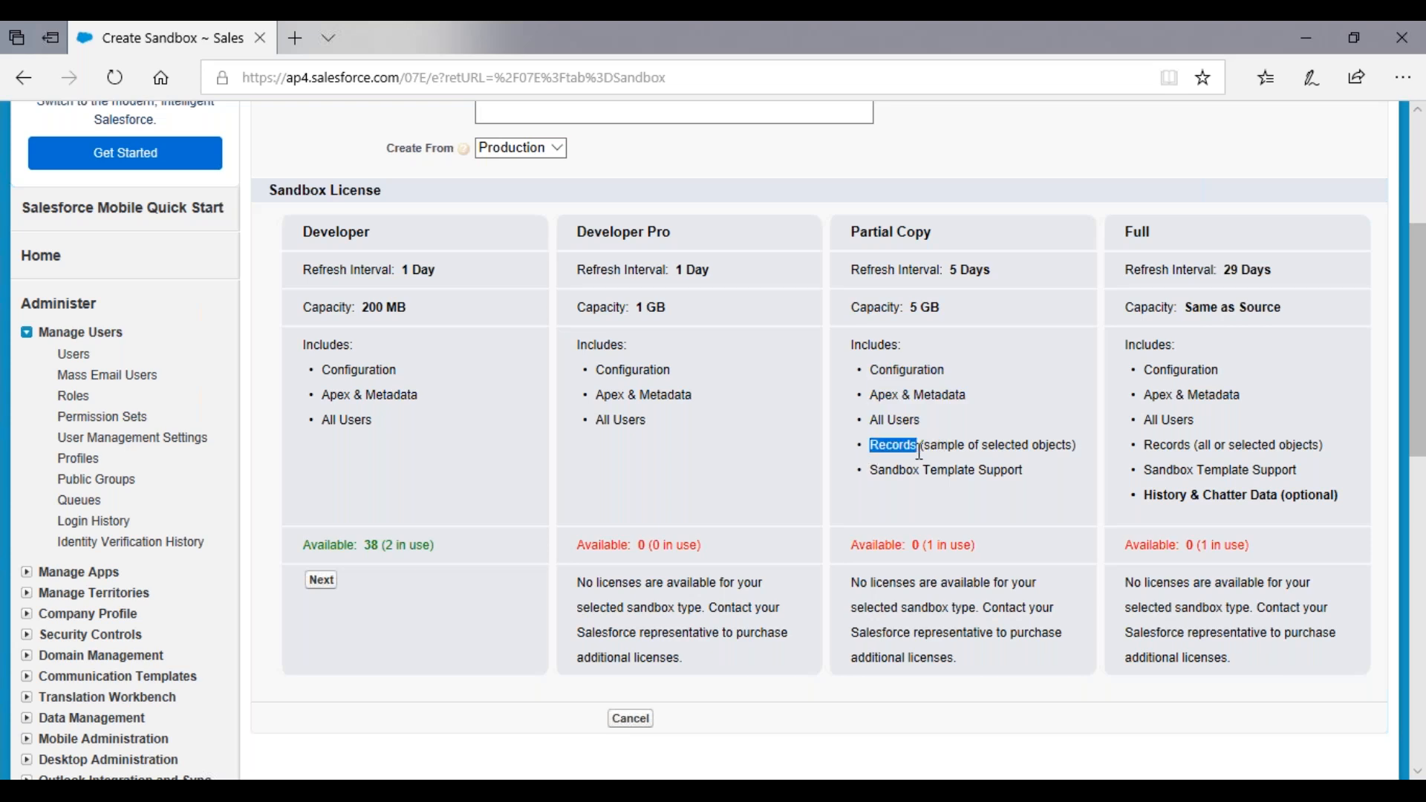
{"action": "left_click", "coordinate": [985, 446]}
{"action": "left_click", "coordinate": [1082, 442], "text": "shift"}
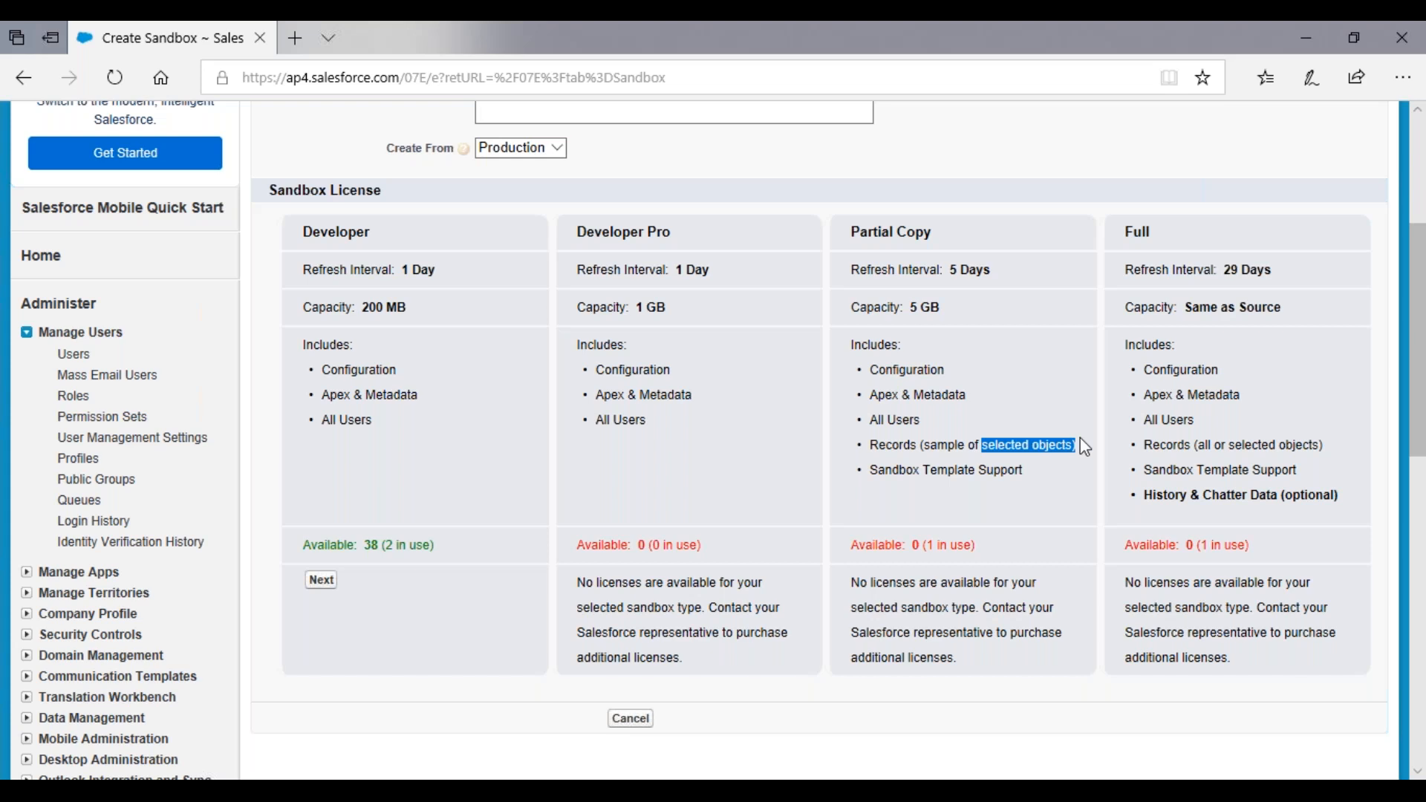
{"action": "left_click", "coordinate": [1034, 474]}
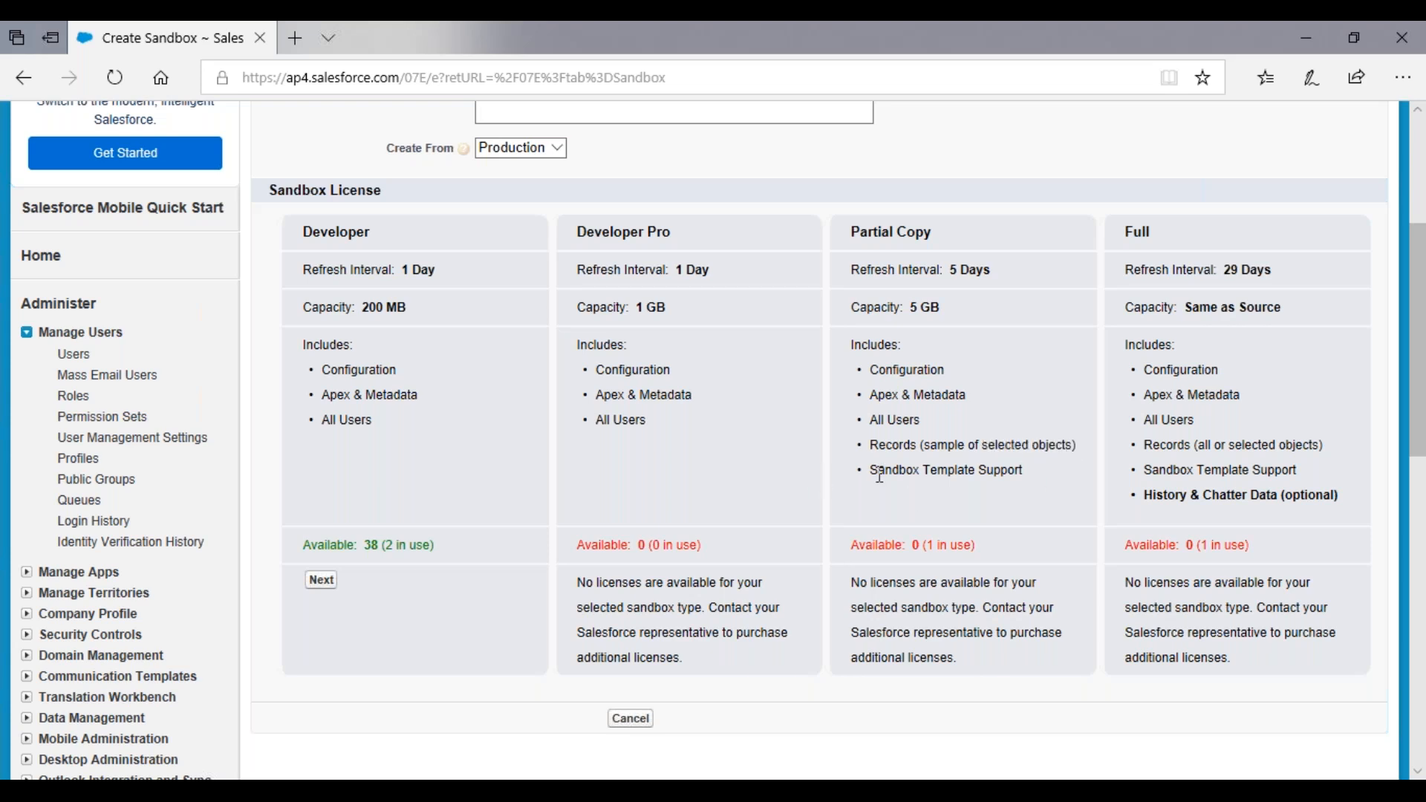
{"action": "left_click_drag", "start_coordinate": [871, 472], "coordinate": [1038, 472]}
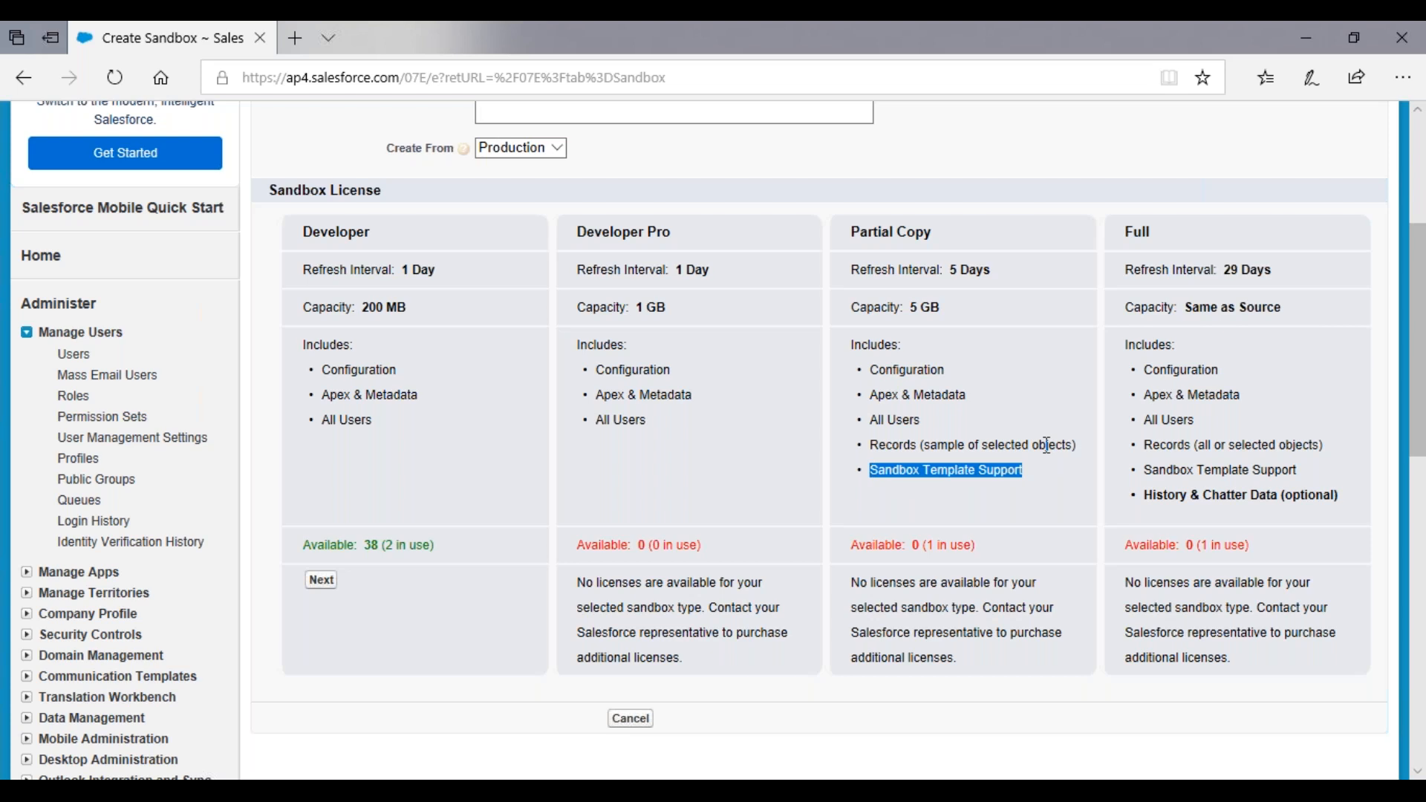
{"action": "left_click", "coordinate": [1048, 446]}
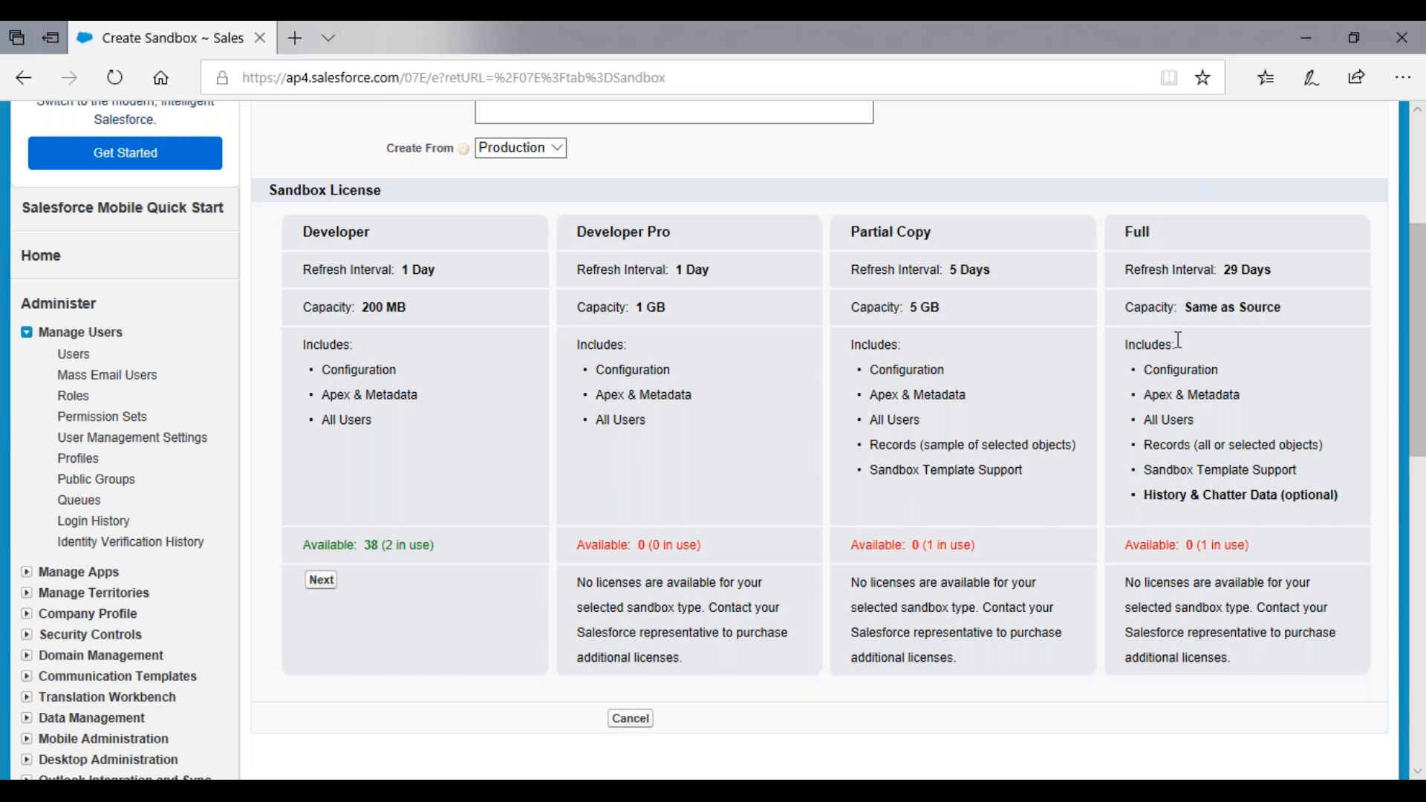
Examine the Full license's capacity and included items, including the optional history and Chatter data.
{"action": "left_click_drag", "start_coordinate": [1188, 313], "coordinate": [1291, 310]}
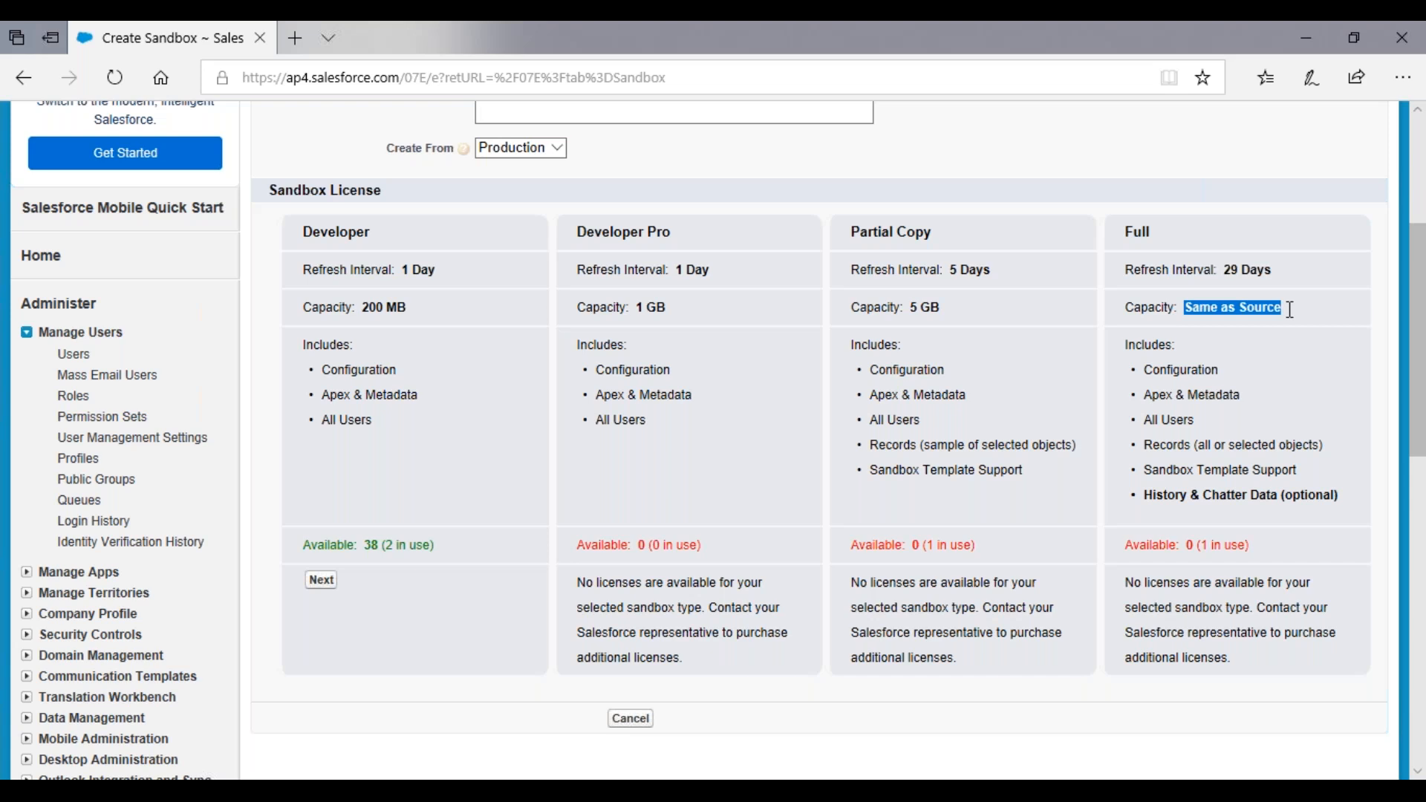
{"action": "left_click_drag", "start_coordinate": [1150, 370], "coordinate": [1330, 474]}
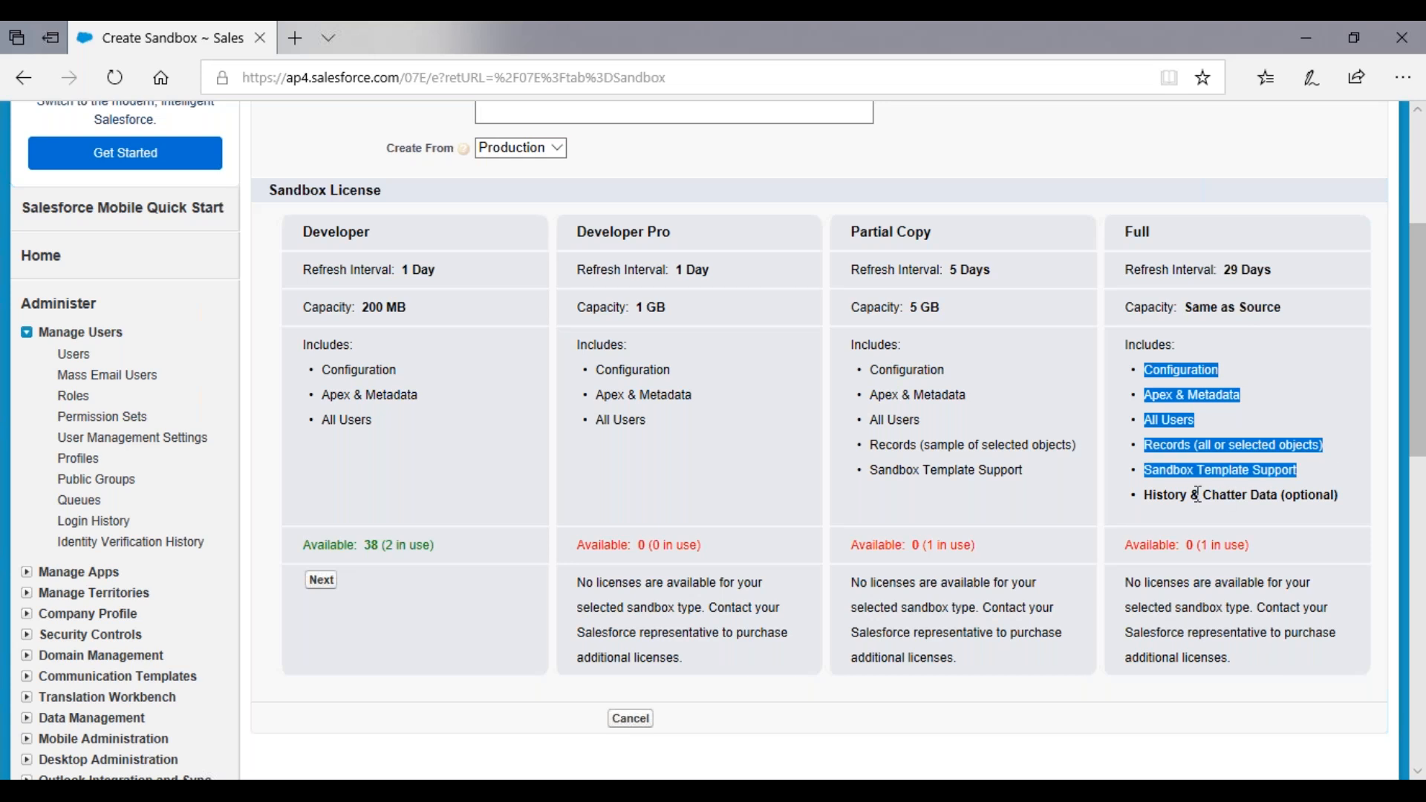
{"action": "left_click", "coordinate": [1171, 511]}
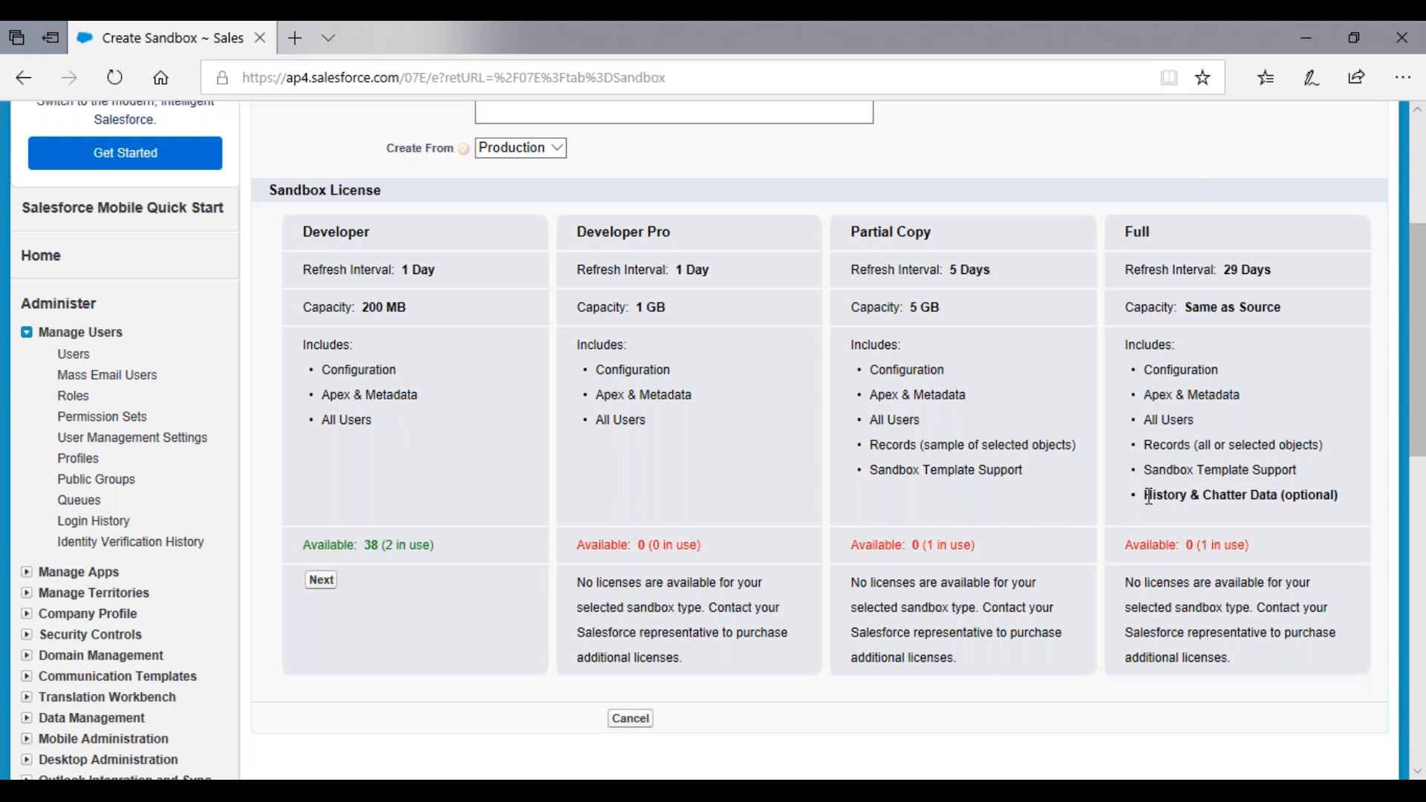
{"action": "left_click_drag", "start_coordinate": [1144, 496], "coordinate": [1277, 505]}
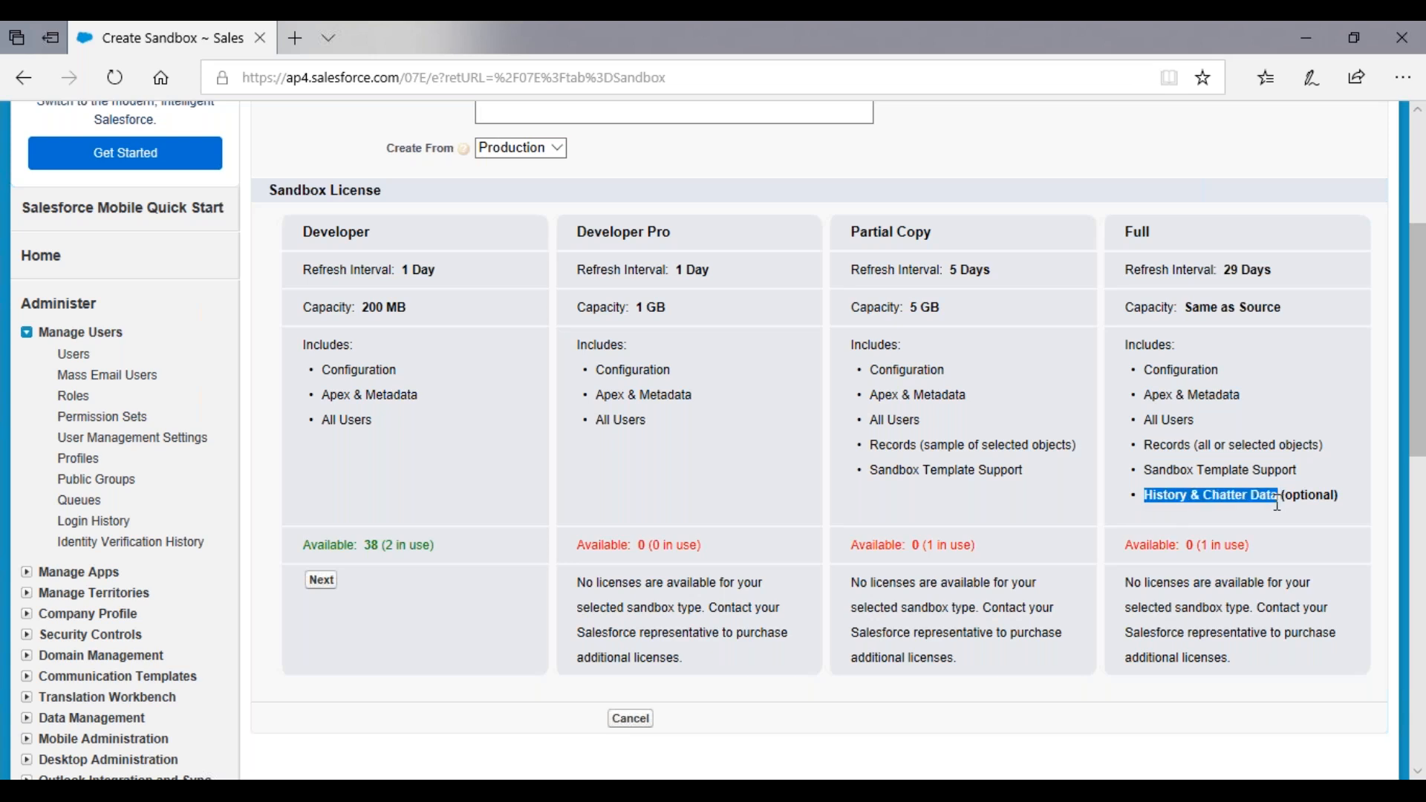
{"action": "left_click", "coordinate": [1250, 534]}
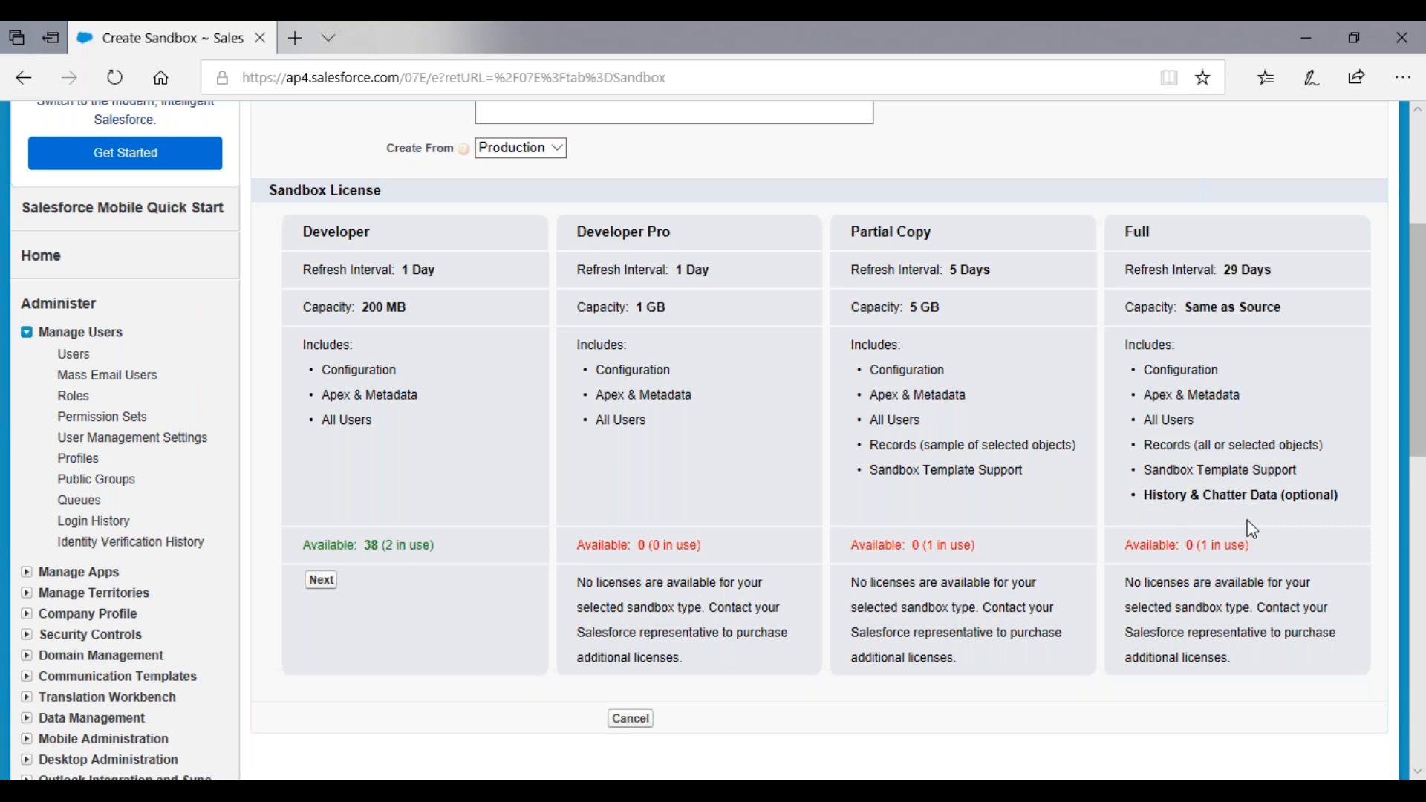
Review the Full license's optional history and Chatter data and its sandbox template support.
{"action": "double_click", "coordinate": [1157, 493]}
{"action": "left_click_drag", "start_coordinate": [1205, 496], "coordinate": [1285, 505]}
{"action": "left_click", "coordinate": [1272, 523]}
{"action": "left_click_drag", "start_coordinate": [1141, 471], "coordinate": [1306, 471]}
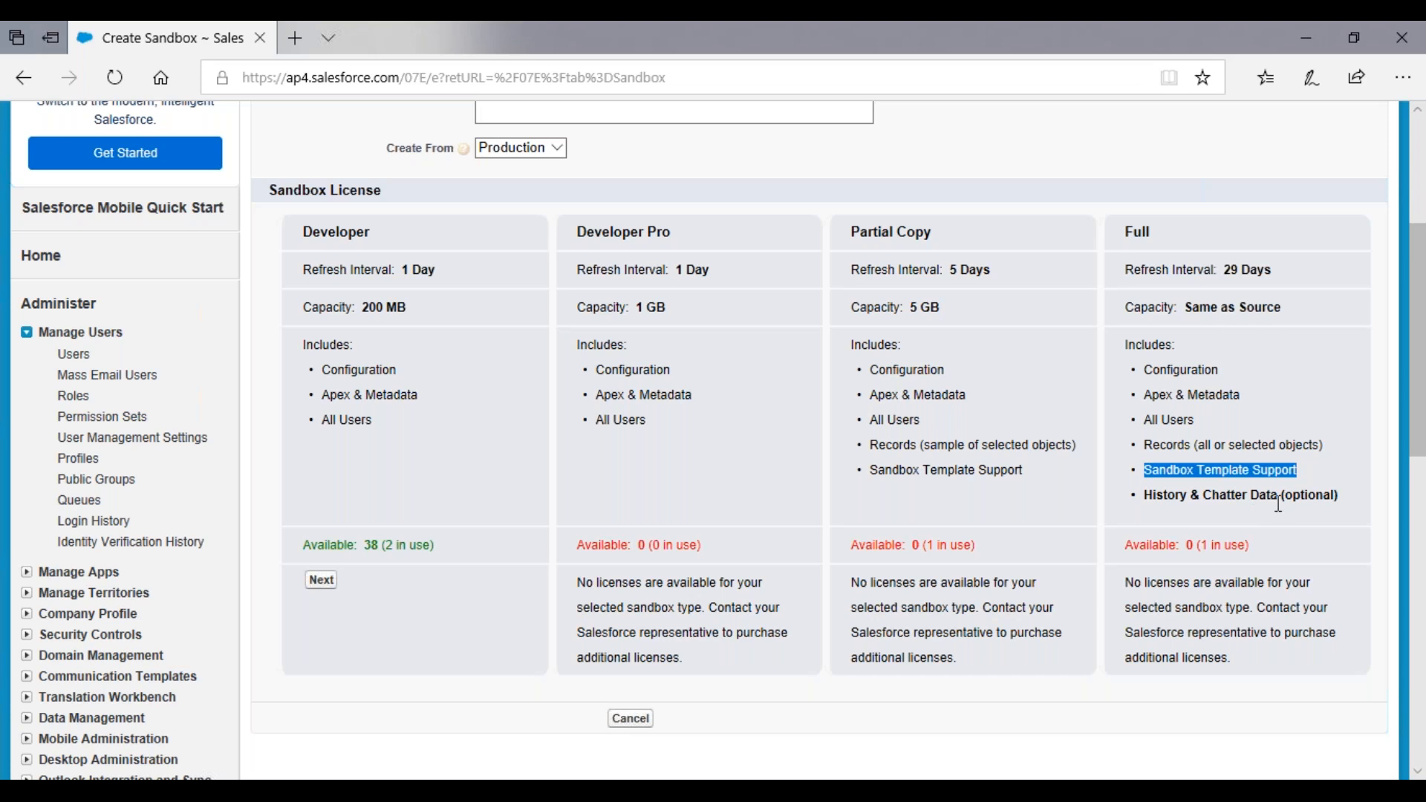
{"action": "left_click", "coordinate": [1023, 532]}
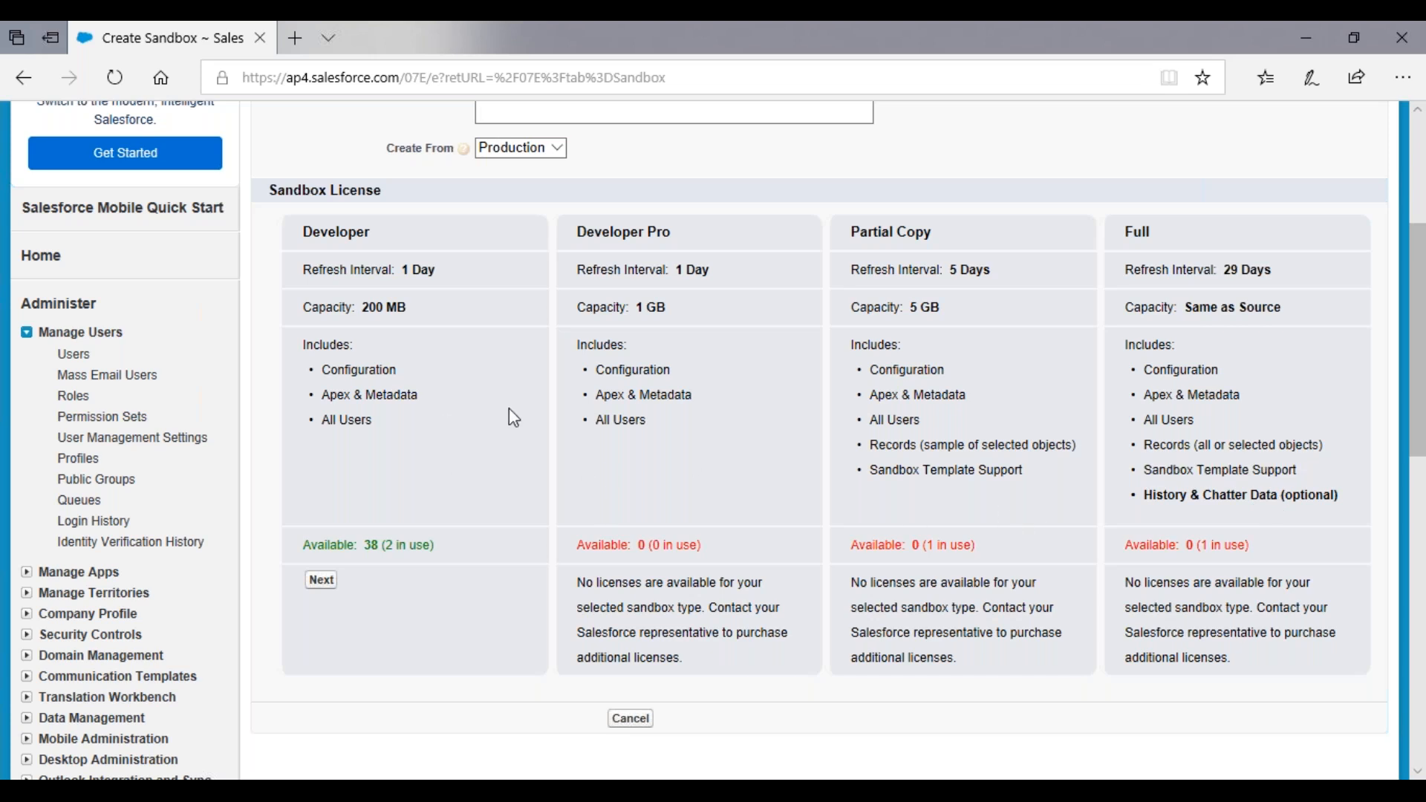
Look over the sandbox form and license comparison once more, and cancel the sandbox creation.
{"action": "scroll", "coordinate": [509, 408], "scroll_direction": "up", "scroll_amount": 1}
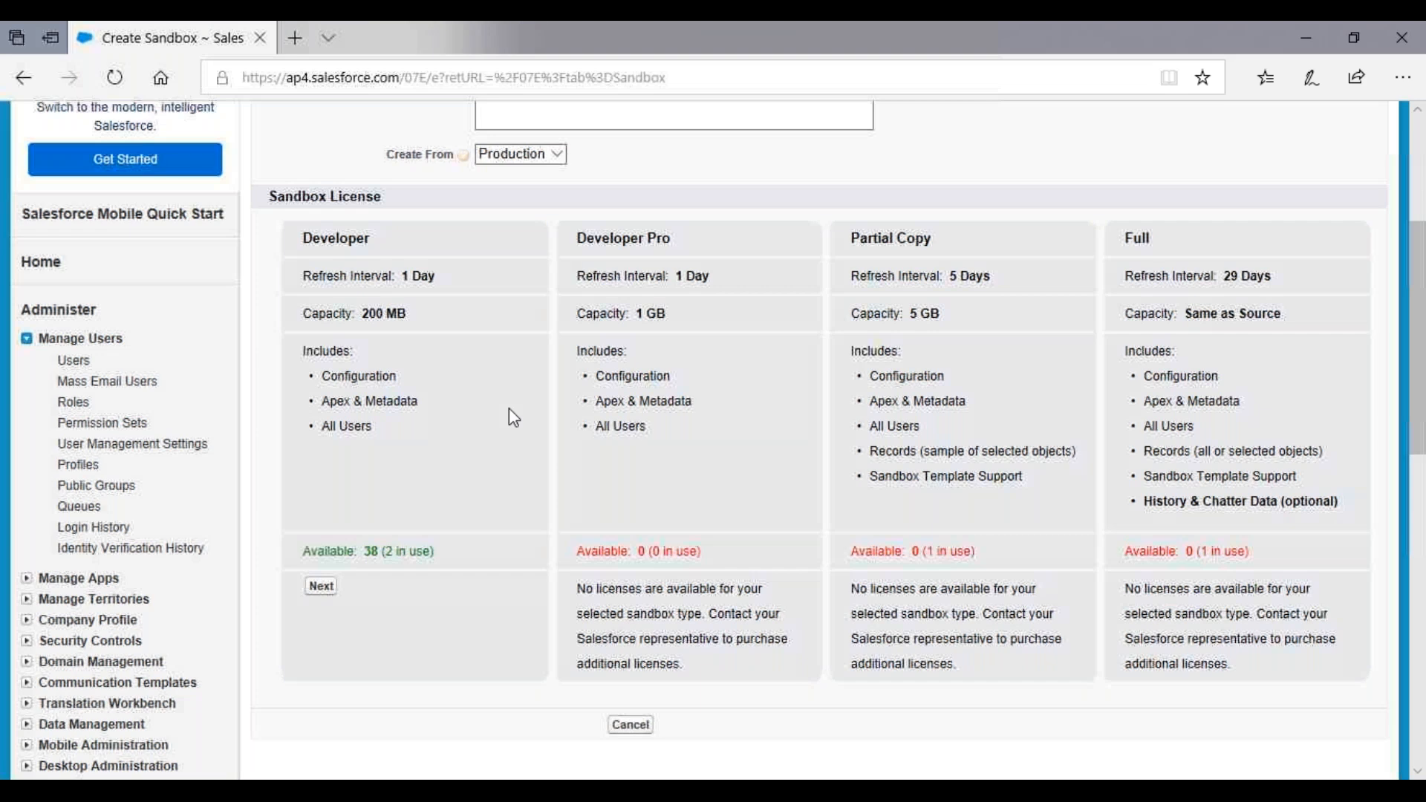
{"action": "scroll", "coordinate": [510, 408], "scroll_direction": "up", "scroll_amount": 3}
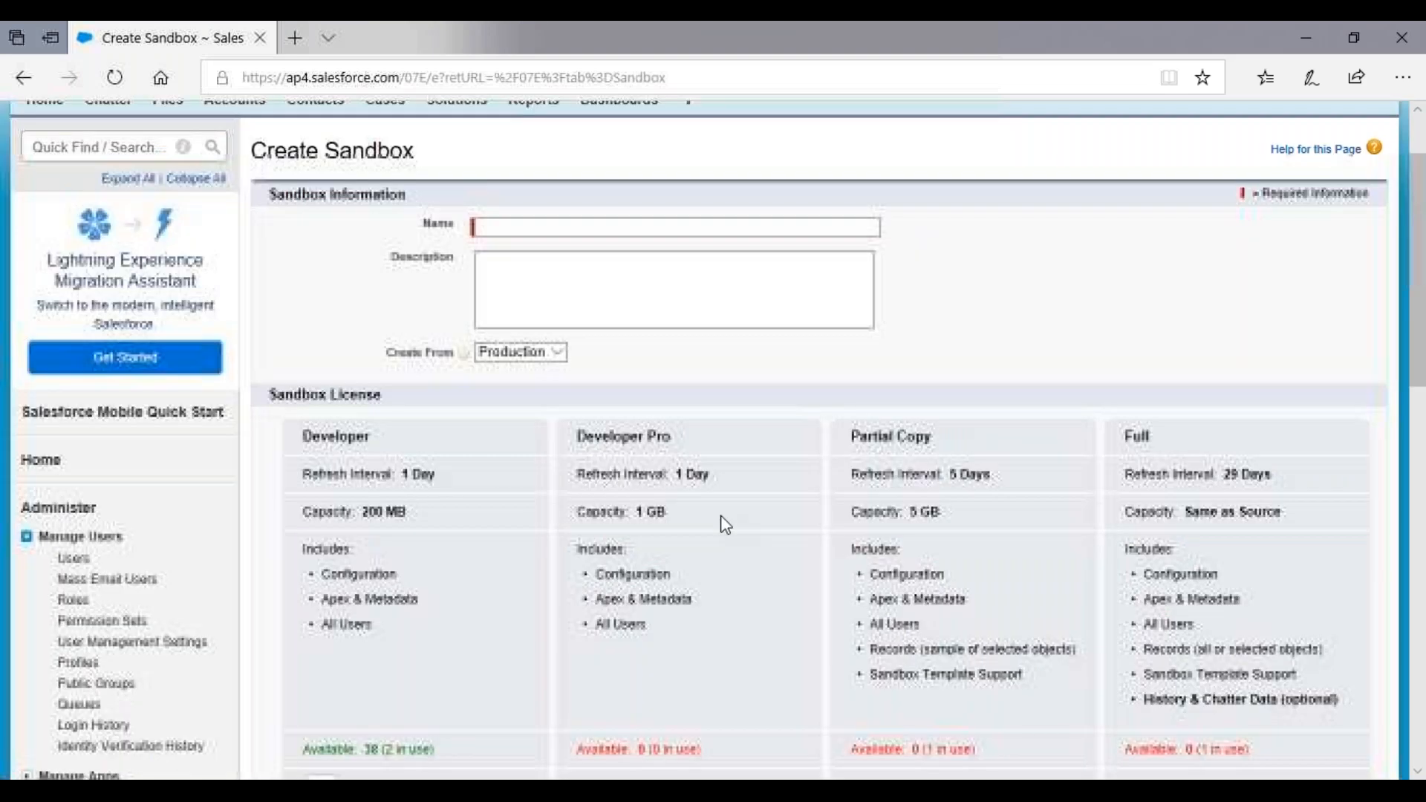
{"action": "scroll", "coordinate": [726, 526], "scroll_direction": "down", "scroll_amount": 4}
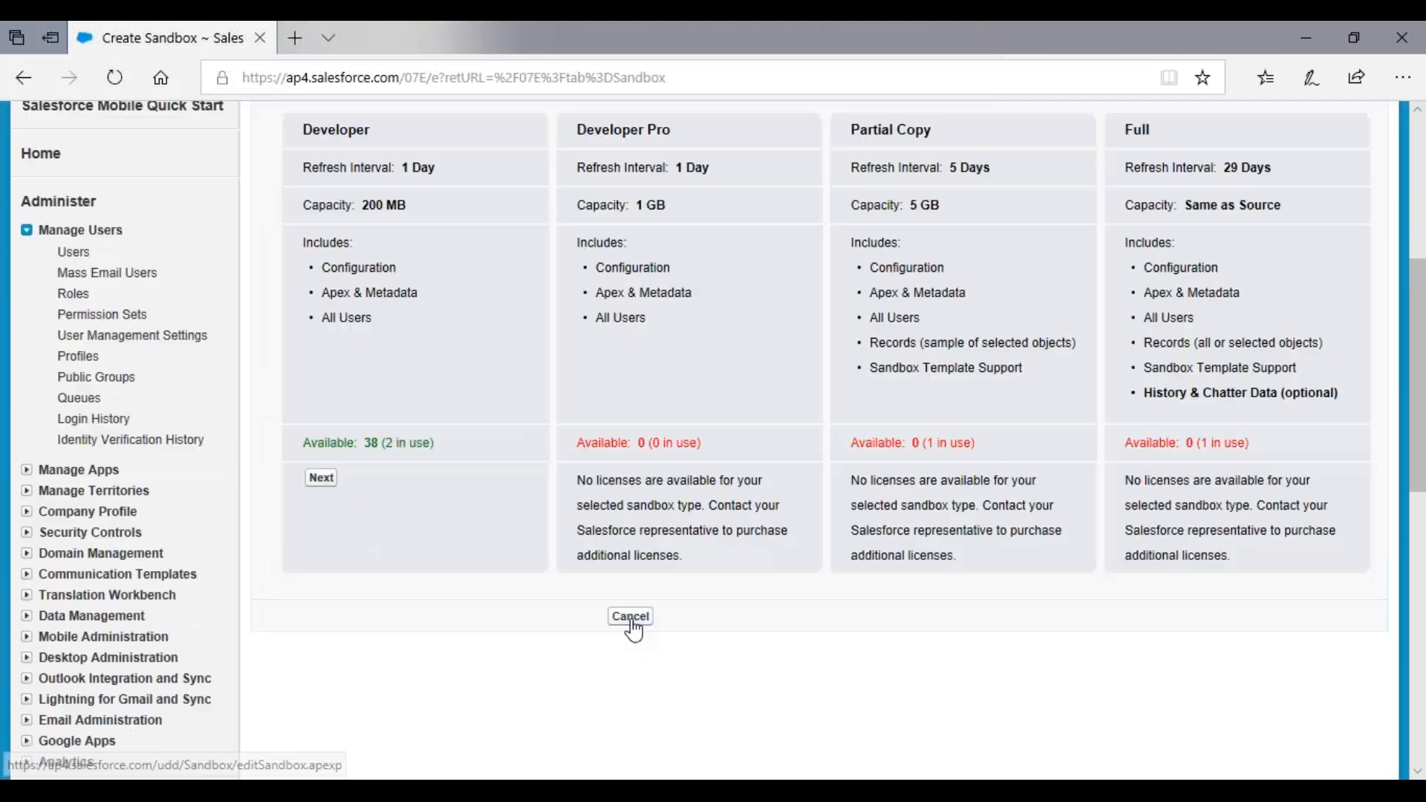
{"action": "left_click", "coordinate": [632, 617]}
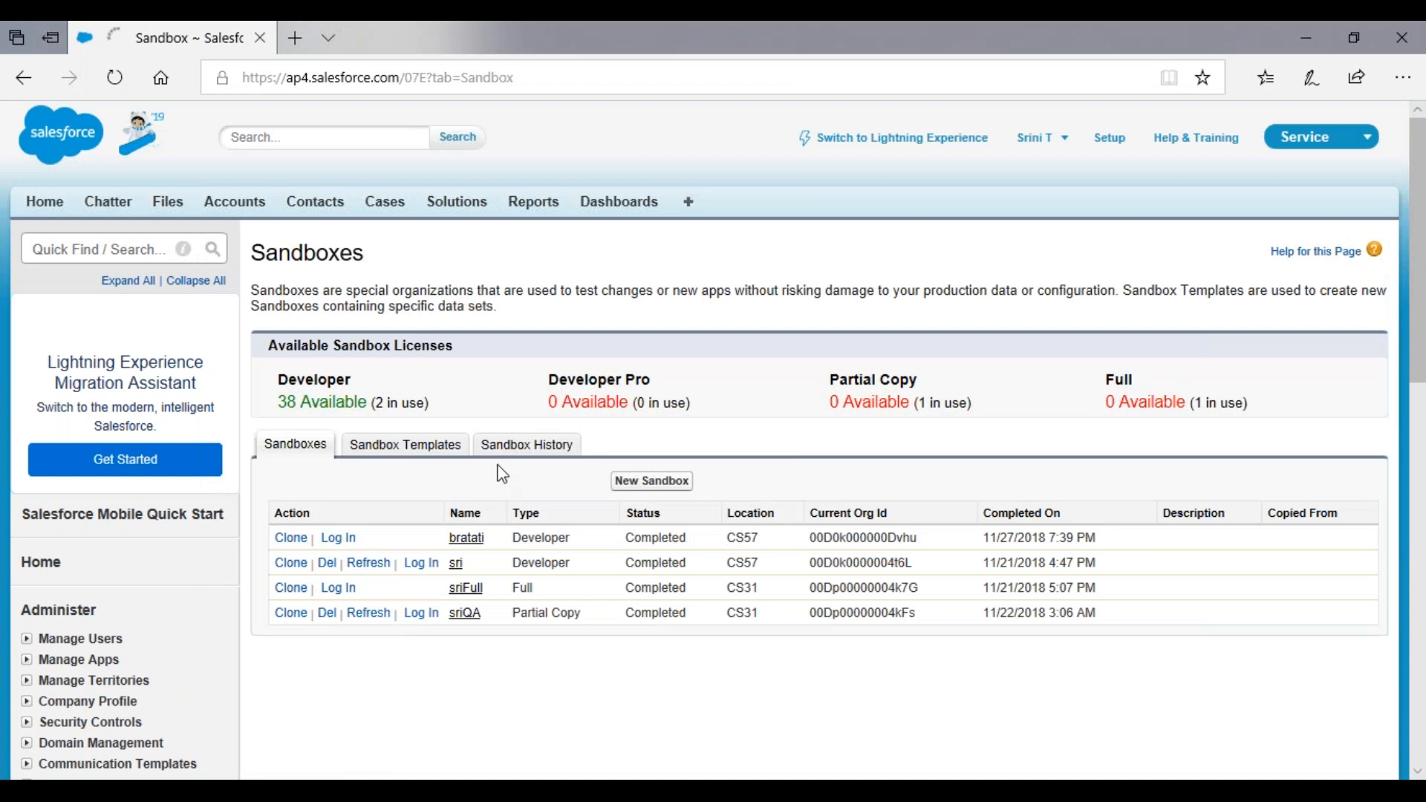
Start a new sandbox template and examine the objects that can be copied into a sandbox.
{"action": "left_click", "coordinate": [420, 450]}
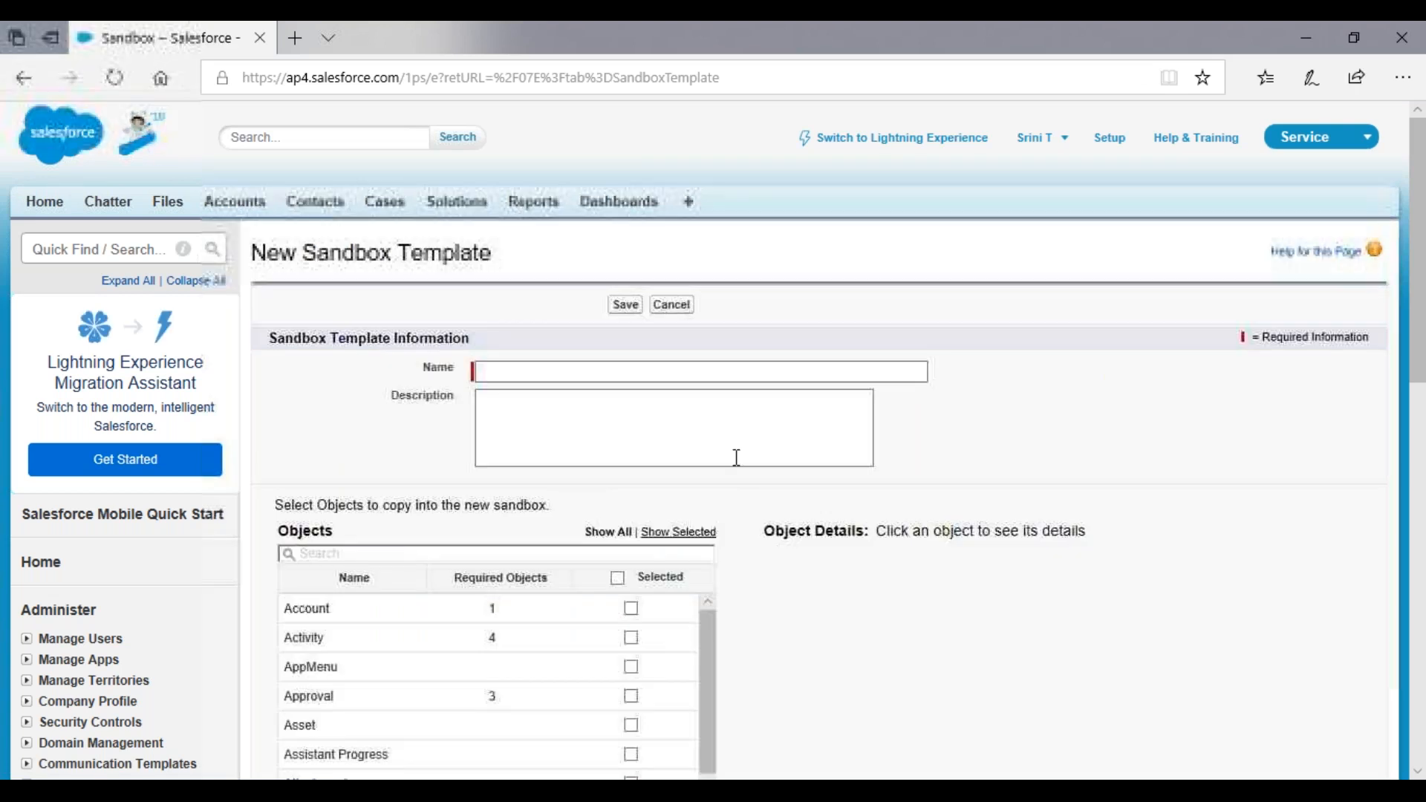
{"action": "scroll", "coordinate": [737, 457], "scroll_direction": "down", "scroll_amount": 3}
{"action": "scroll", "coordinate": [375, 413], "scroll_direction": "down", "scroll_amount": 10}
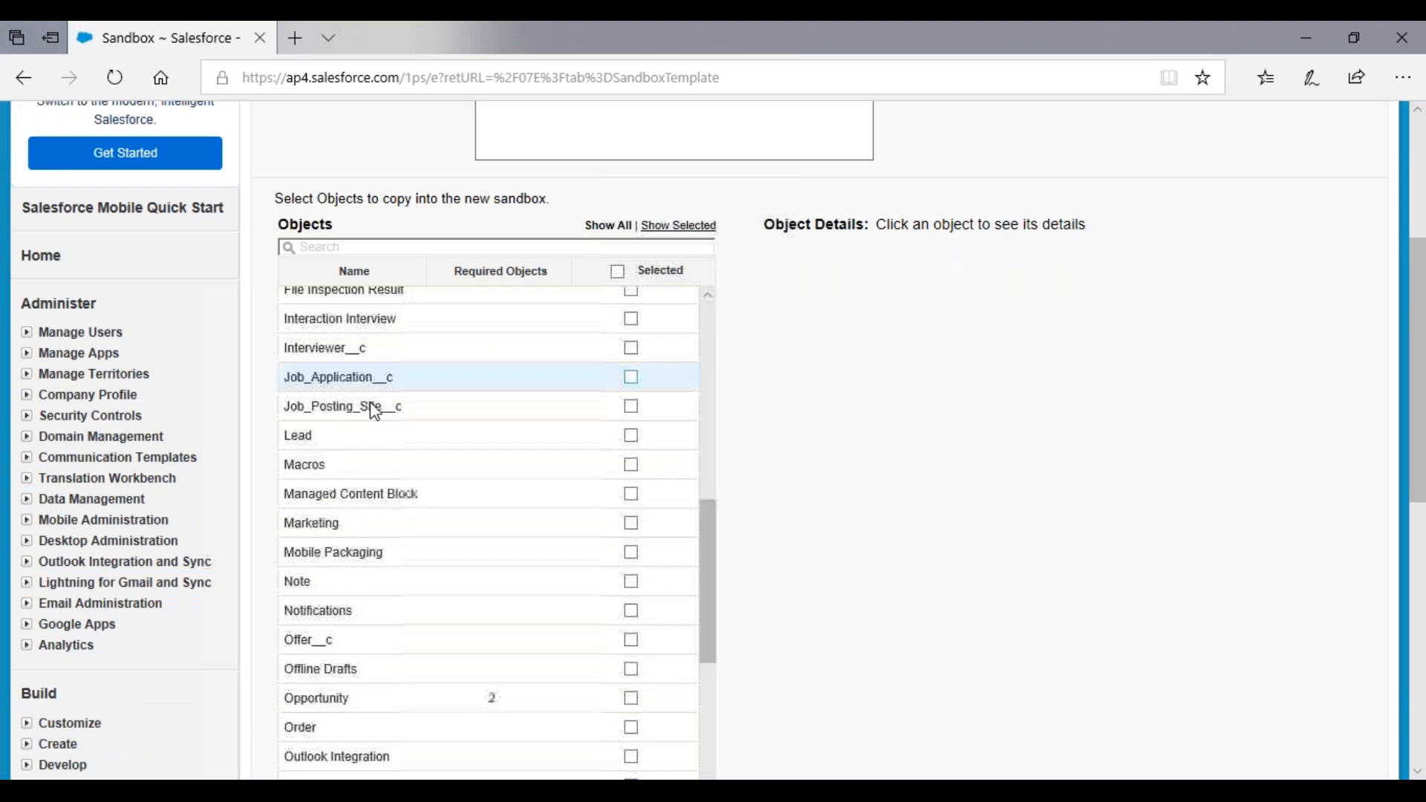
{"action": "scroll", "coordinate": [375, 413], "scroll_direction": "down", "scroll_amount": 6}
{"action": "scroll", "coordinate": [594, 468], "scroll_direction": "up", "scroll_amount": 10}
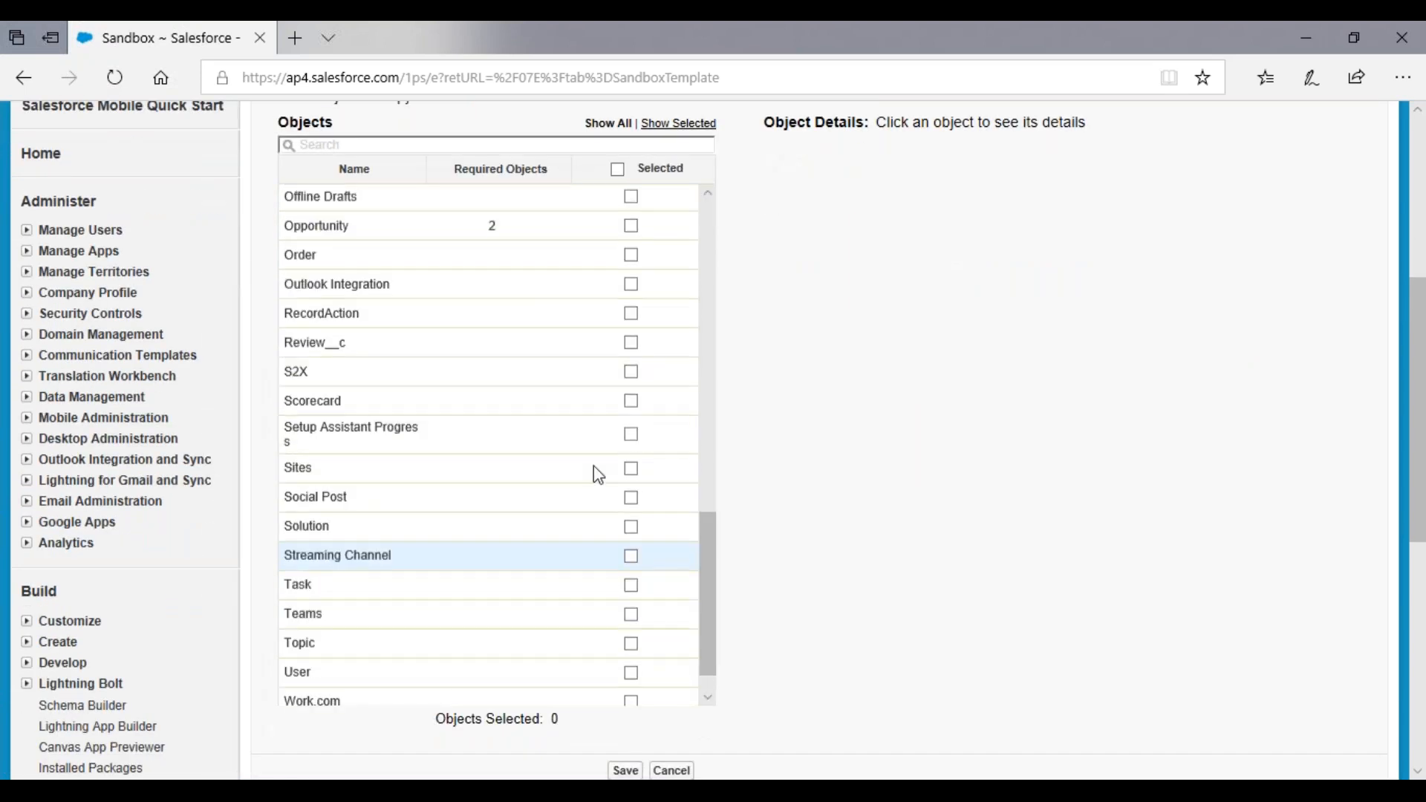
{"action": "scroll", "coordinate": [643, 344], "scroll_direction": "up", "scroll_amount": 10}
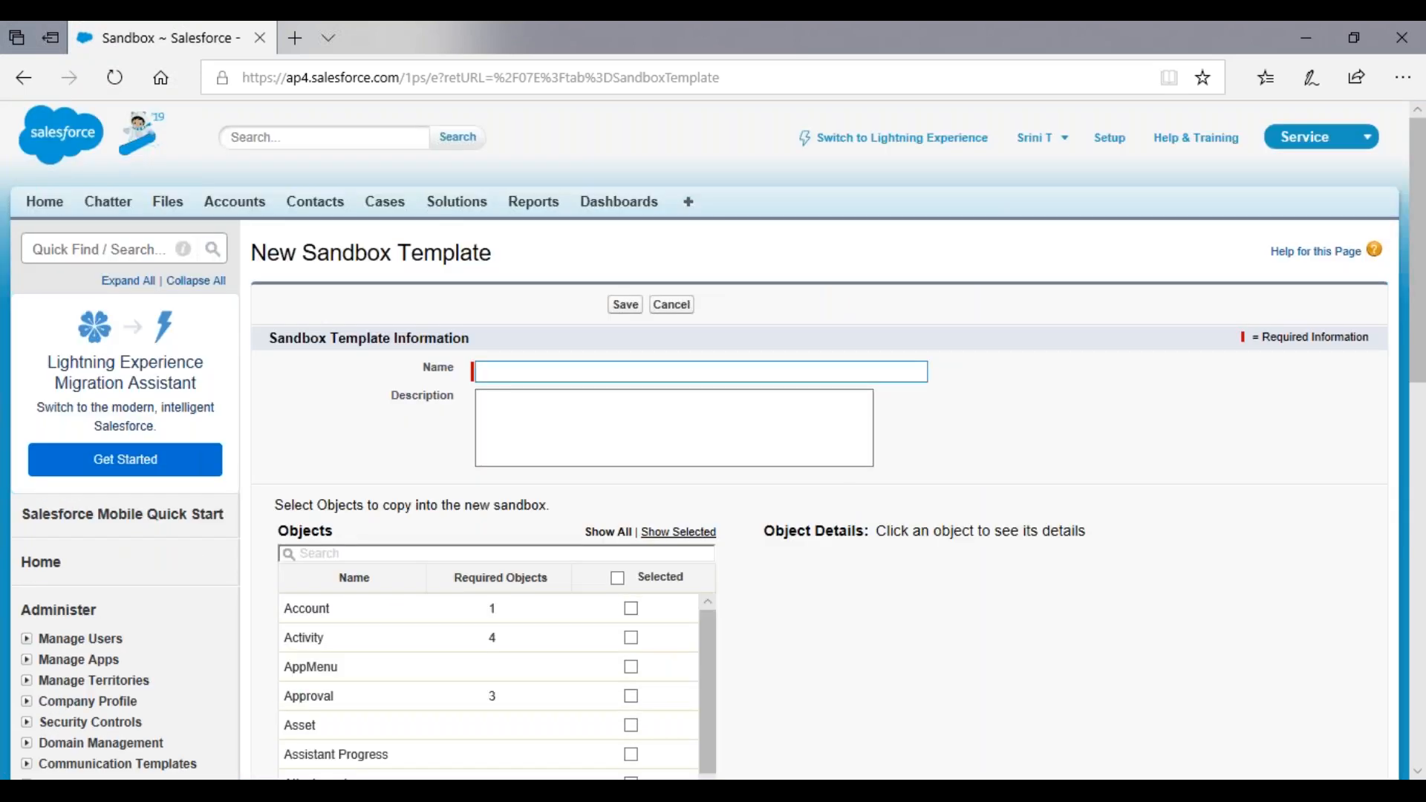
Try selecting all objects for the new sandbox template, and discard the template without saving.
{"action": "left_click", "coordinate": [619, 580]}
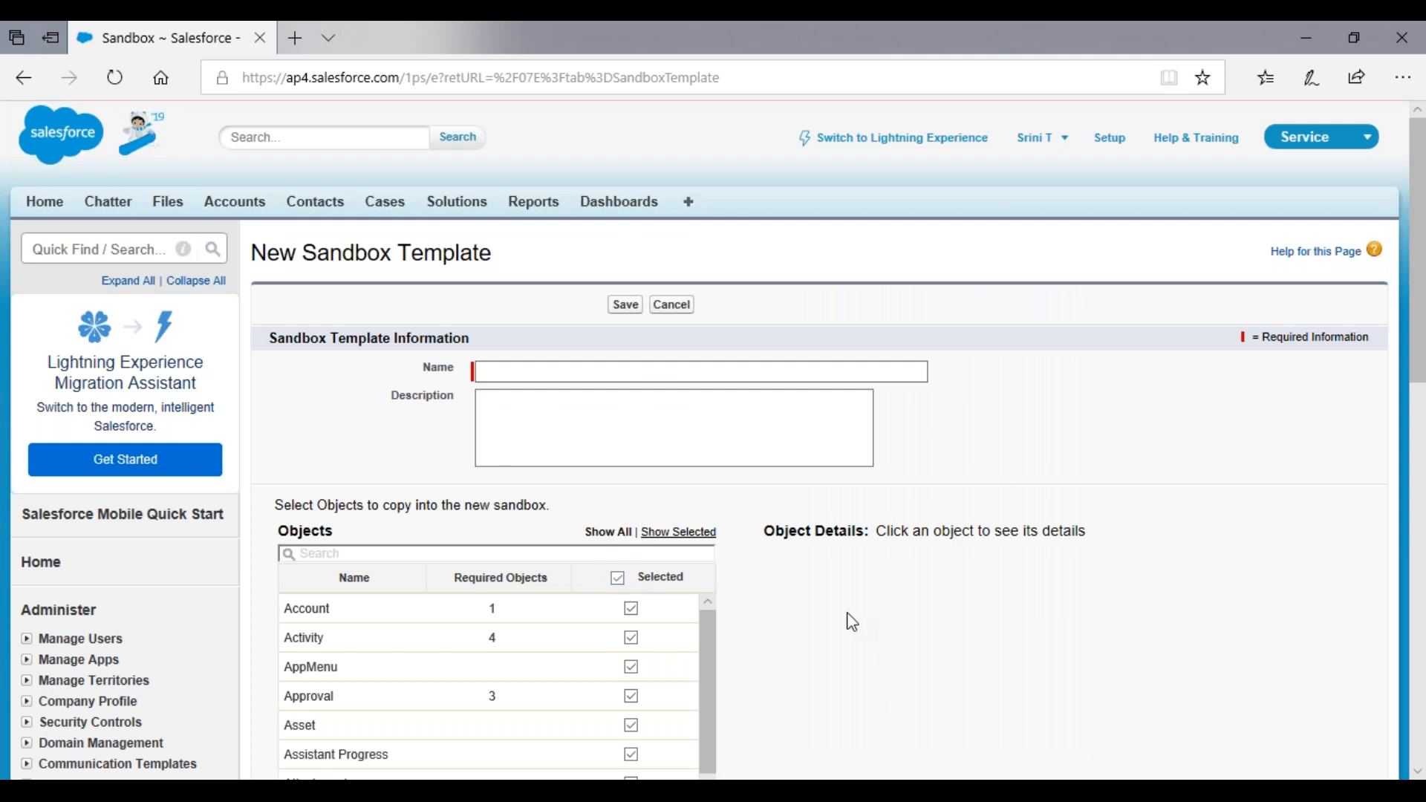
{"action": "scroll", "coordinate": [763, 513], "scroll_direction": "down", "scroll_amount": 3}
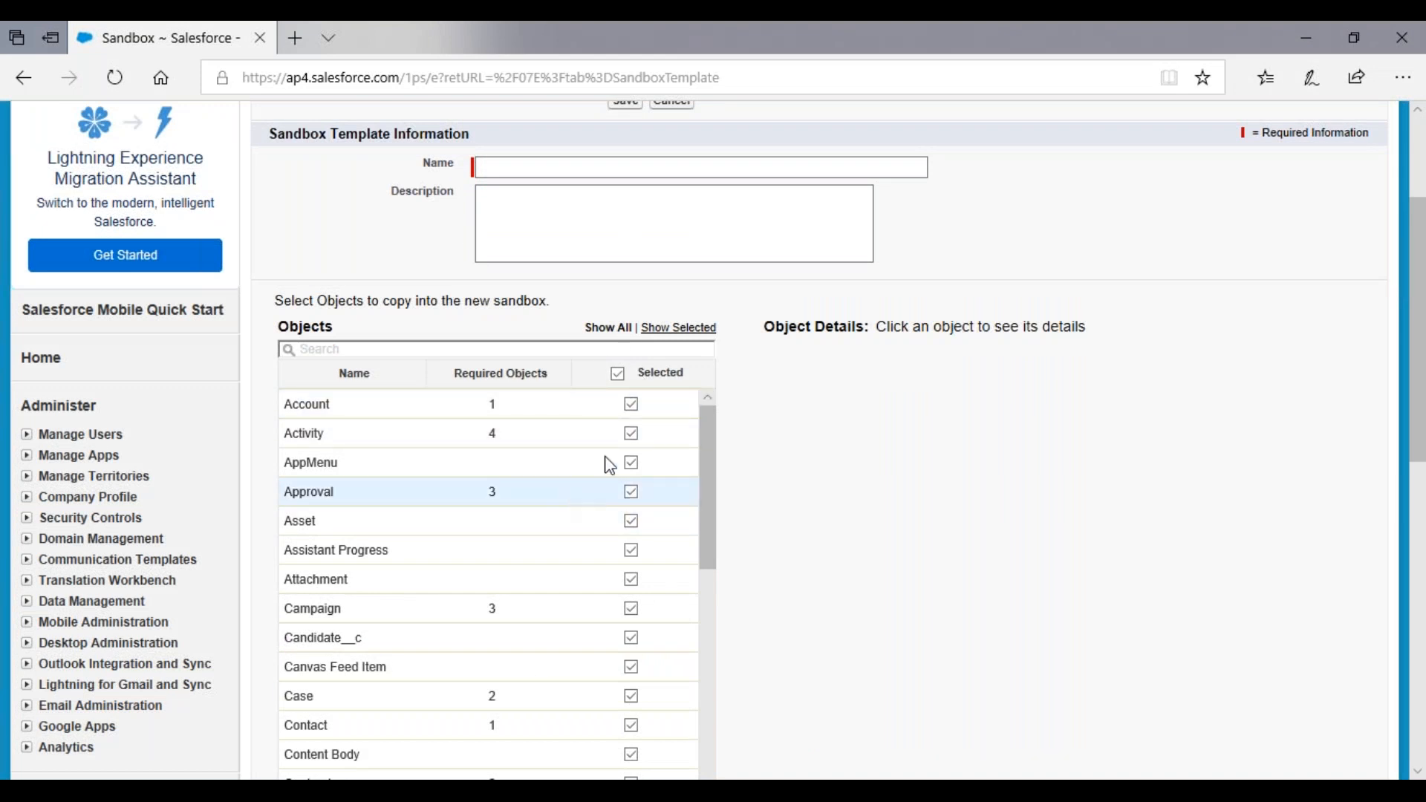
{"action": "left_click", "coordinate": [621, 377]}
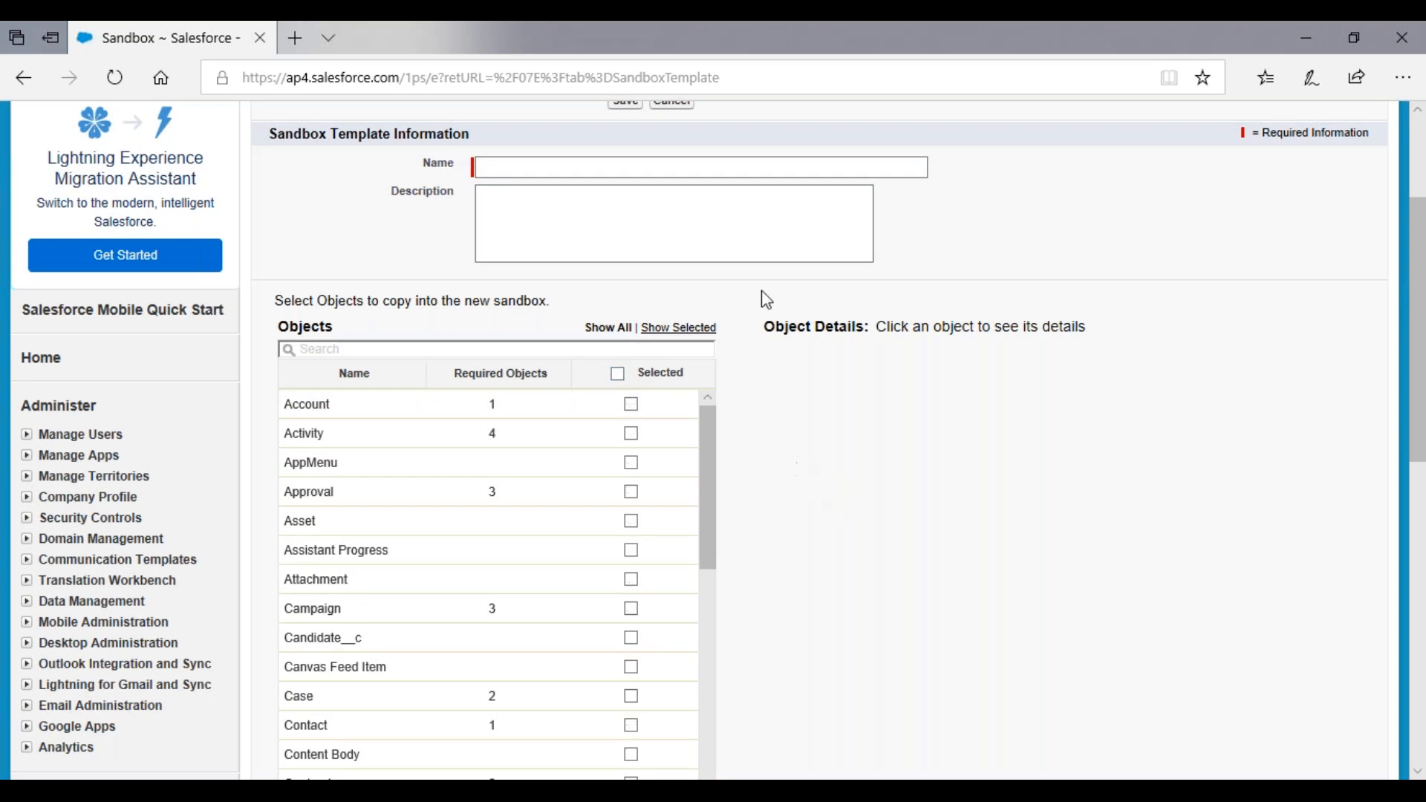
{"action": "left_click", "coordinate": [672, 104]}
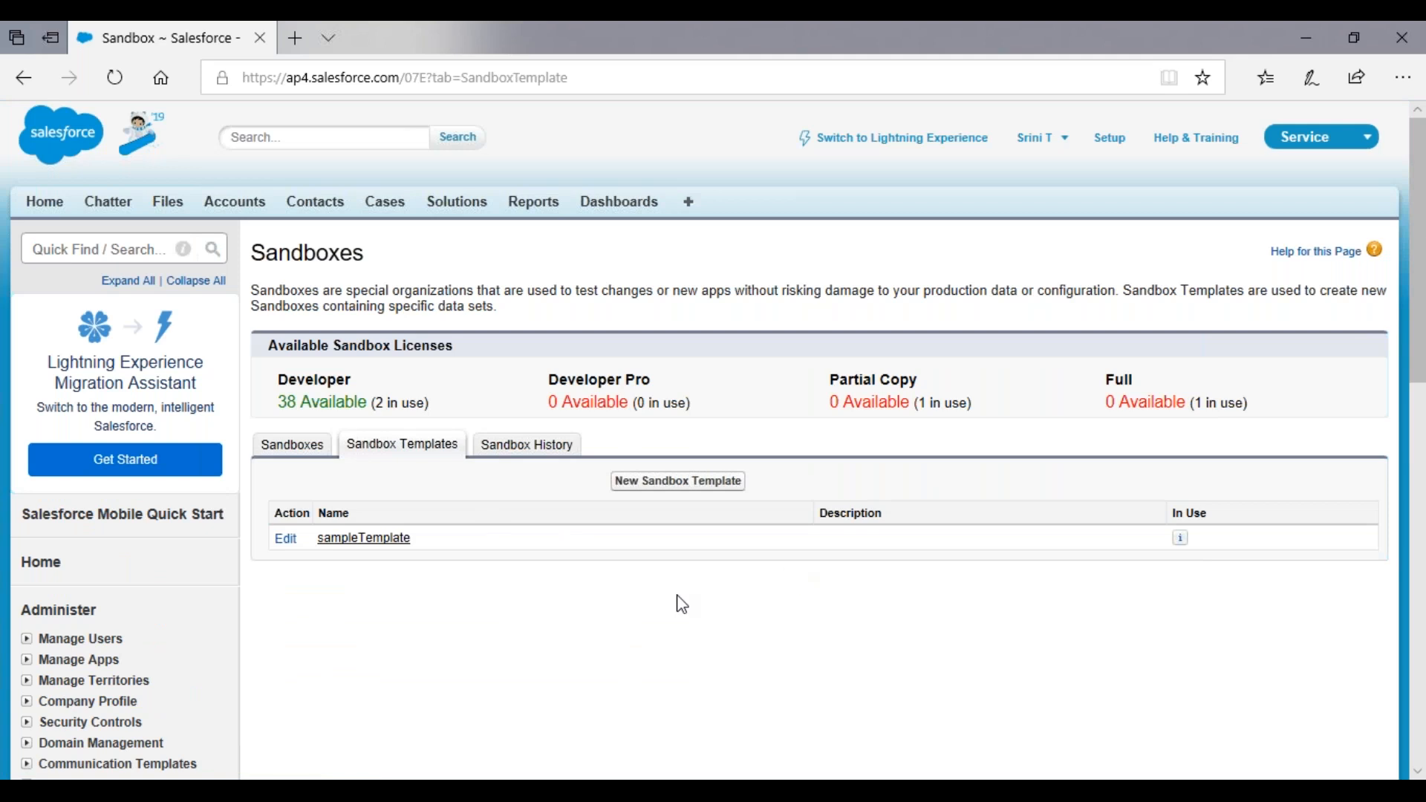
Open the Deploy Sujatha Object change set from the inbound change sets awaiting deployment.
{"action": "scroll", "coordinate": [682, 604], "scroll_direction": "down", "scroll_amount": 1}
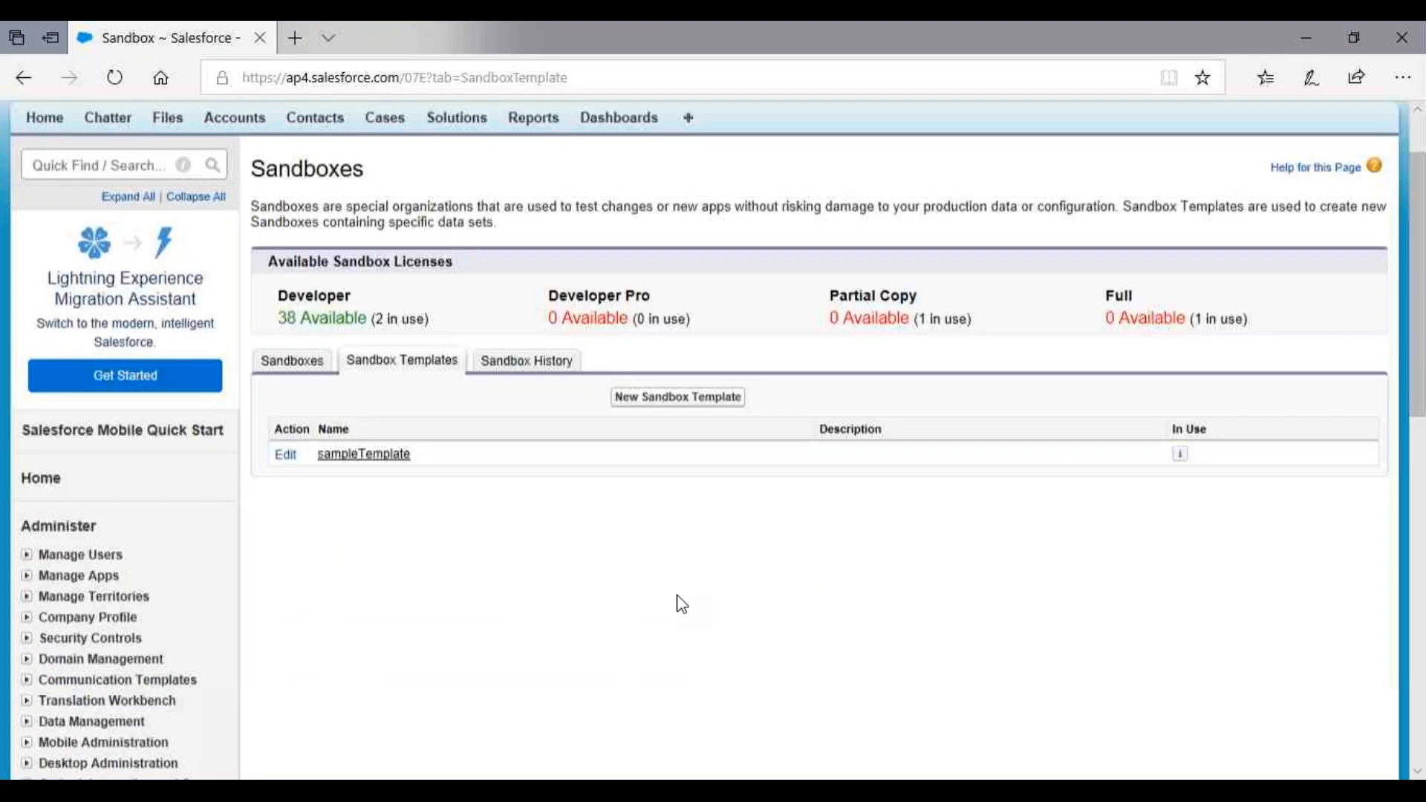
{"action": "scroll", "coordinate": [376, 558], "scroll_direction": "down", "scroll_amount": 8}
{"action": "left_click", "coordinate": [98, 635]}
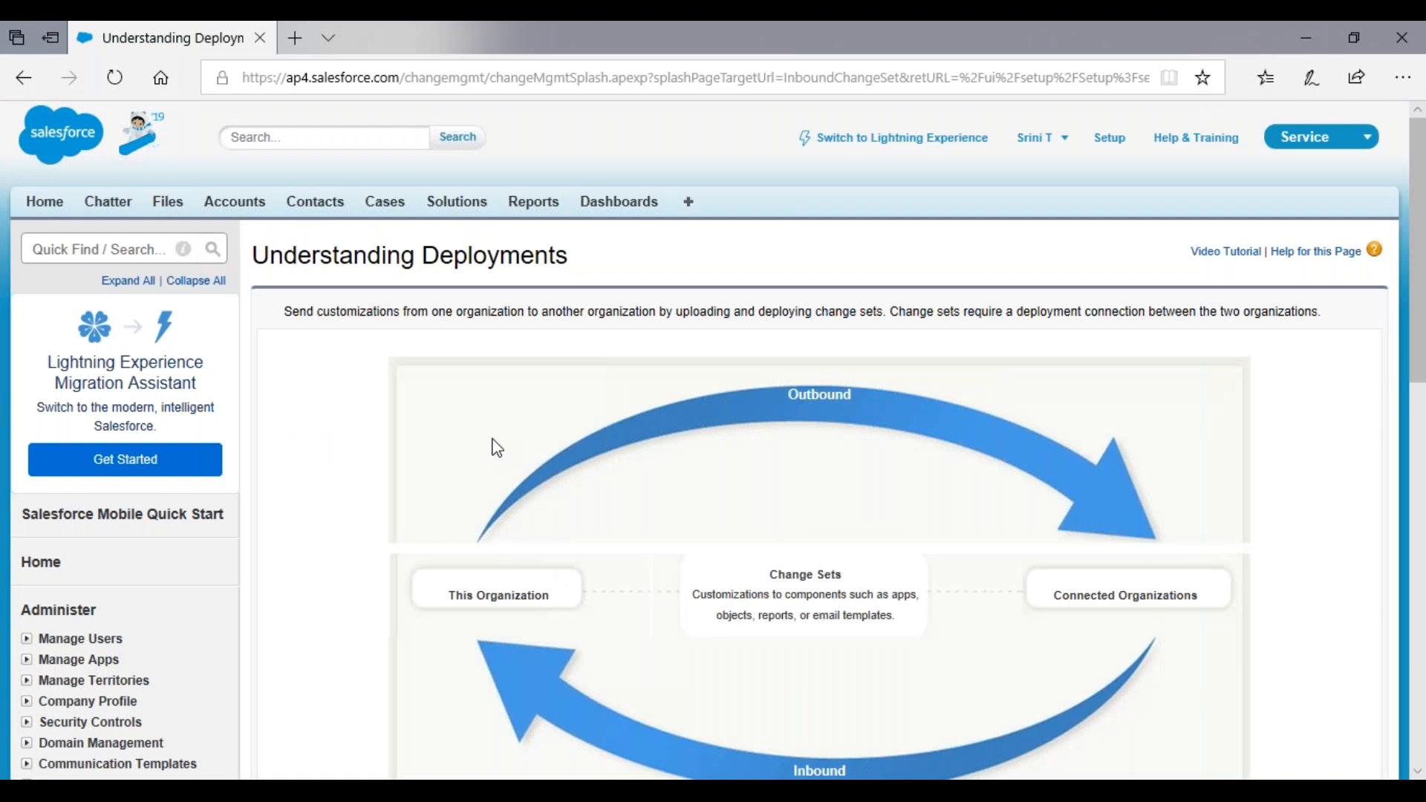
{"action": "scroll", "coordinate": [491, 439], "scroll_direction": "down", "scroll_amount": 5}
{"action": "left_click", "coordinate": [302, 654]}
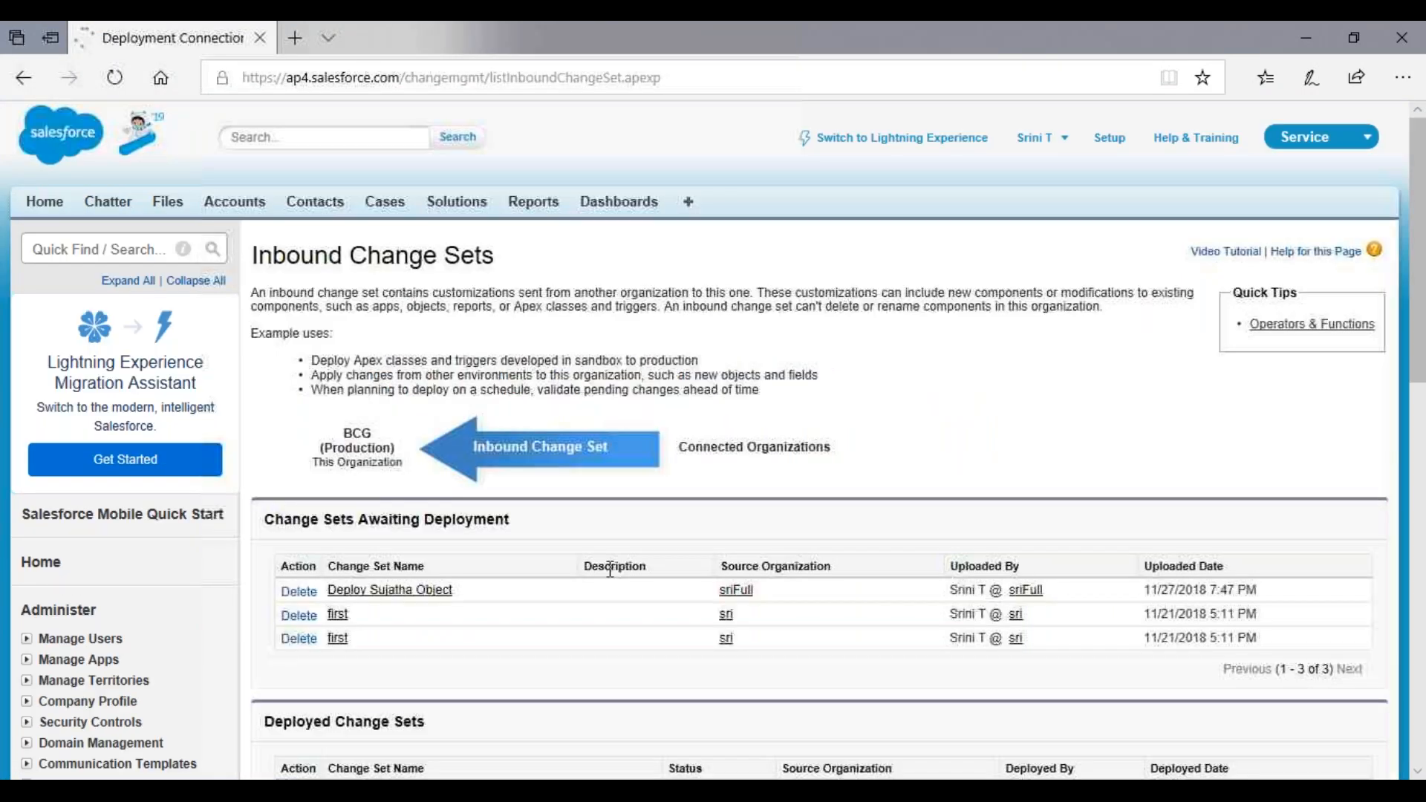
{"action": "left_click", "coordinate": [390, 589]}
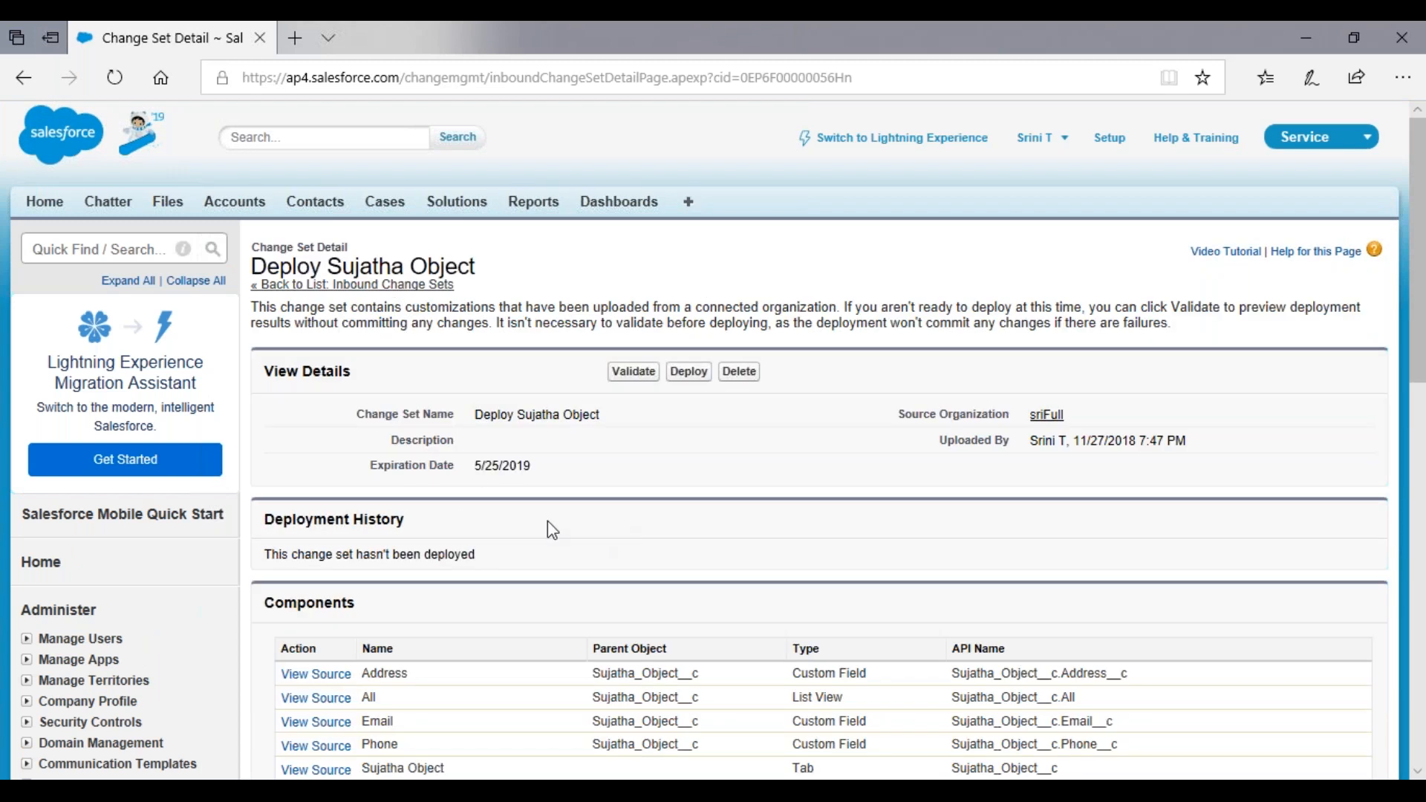
Examine the change set's components, profile settings and name.
{"action": "scroll", "coordinate": [553, 531], "scroll_direction": "down", "scroll_amount": 3}
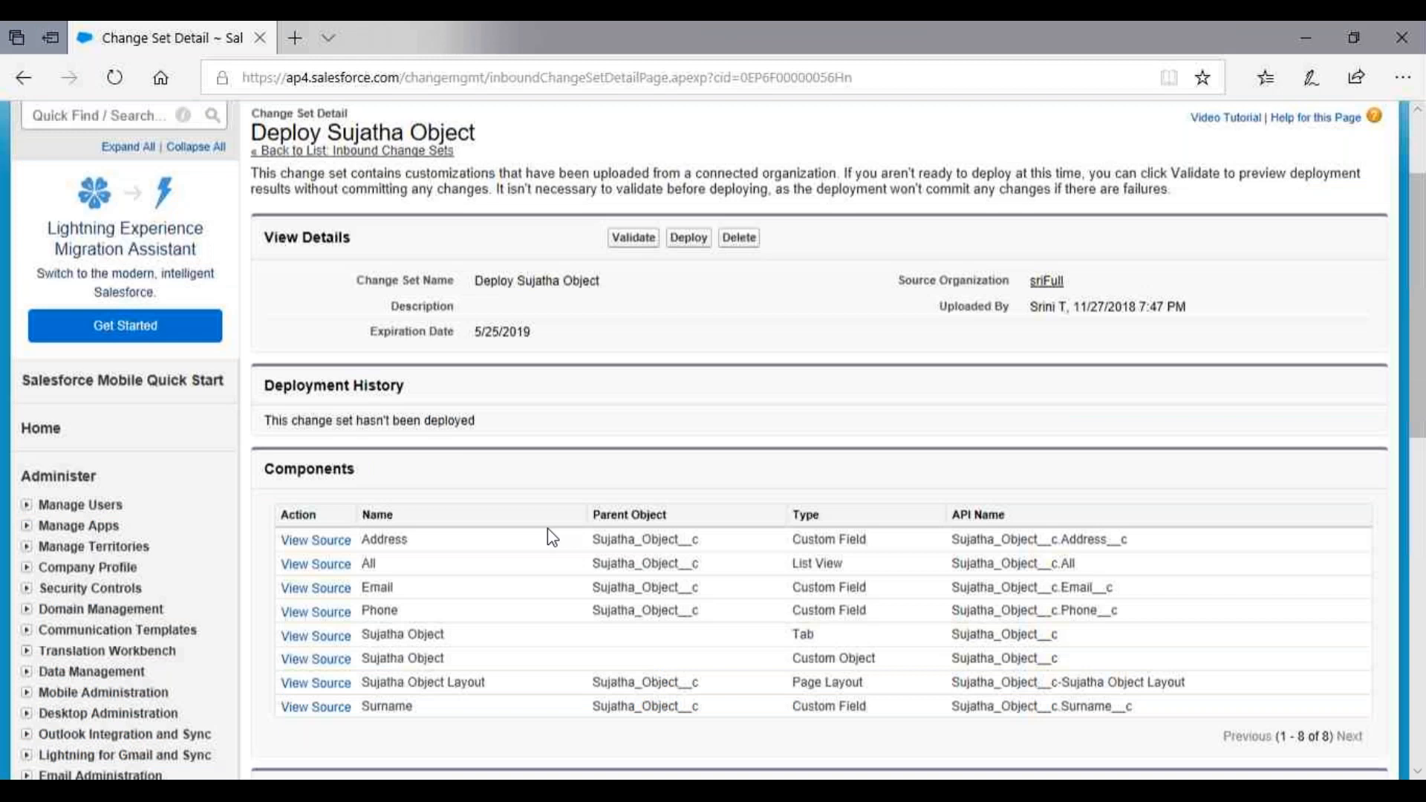
{"action": "scroll", "coordinate": [550, 532], "scroll_direction": "down", "scroll_amount": 3}
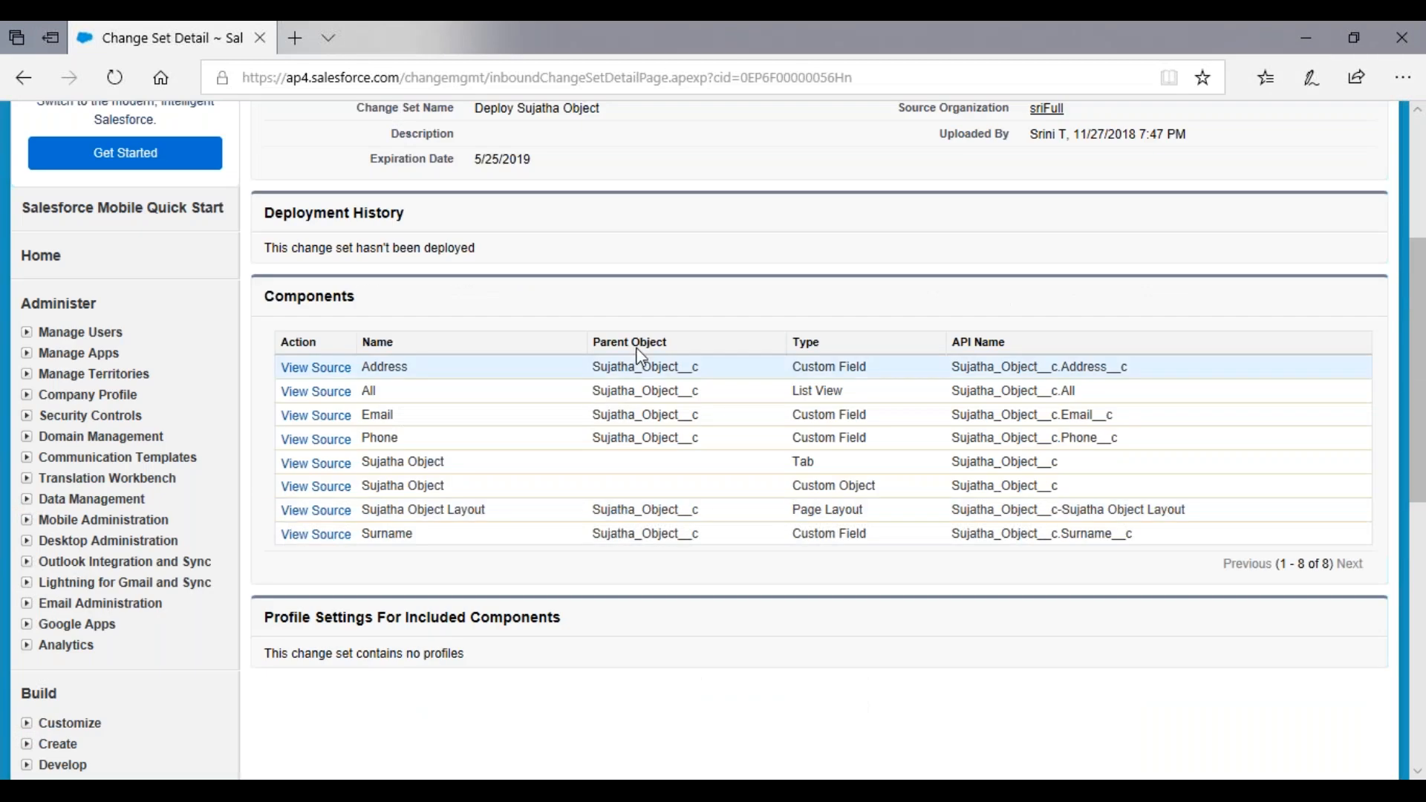
{"action": "scroll", "coordinate": [641, 357], "scroll_direction": "up", "scroll_amount": 3}
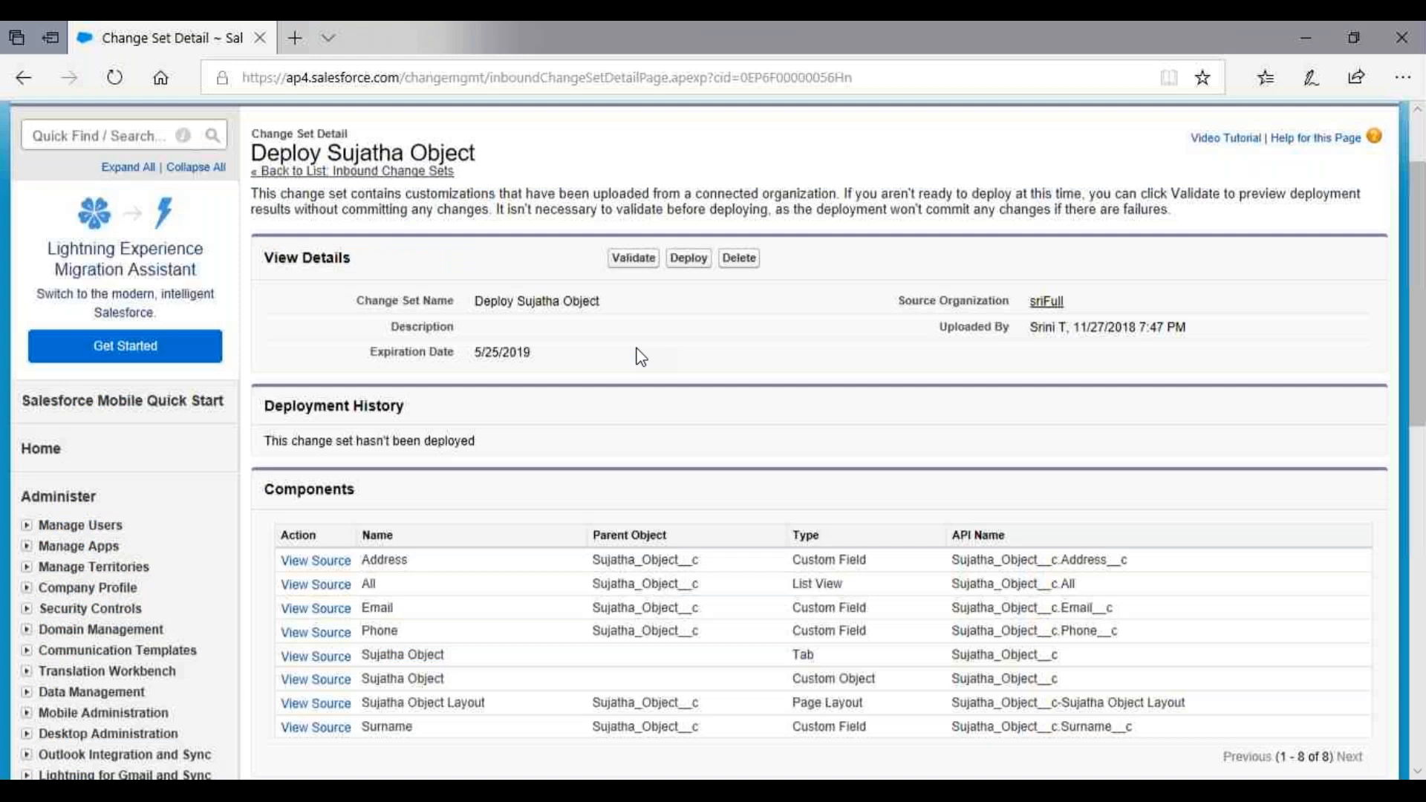
{"action": "triple_click", "coordinate": [483, 300]}
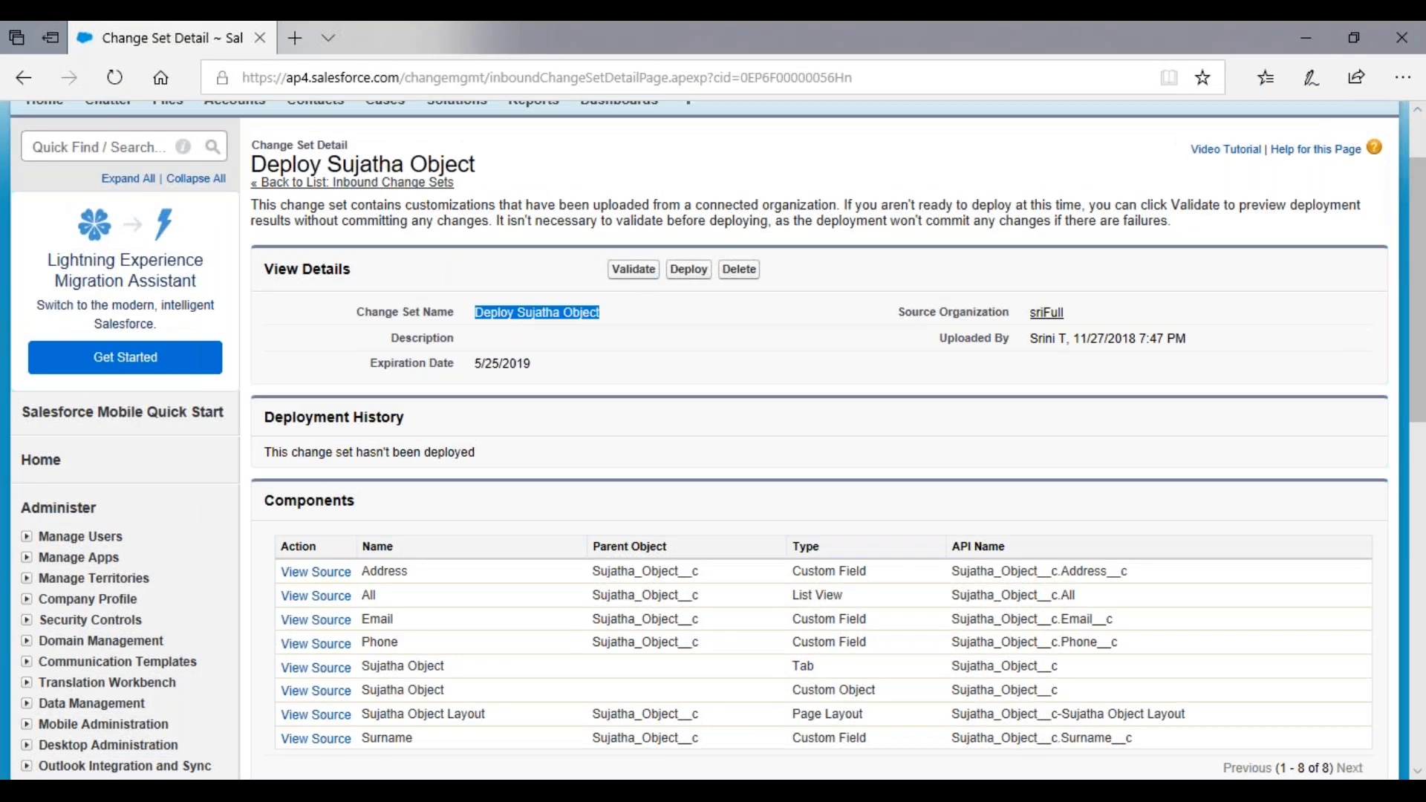
Validate the Deploy Sujatha Object change set with the Default test option and check its status in the deployment history.
{"action": "left_click", "coordinate": [627, 272]}
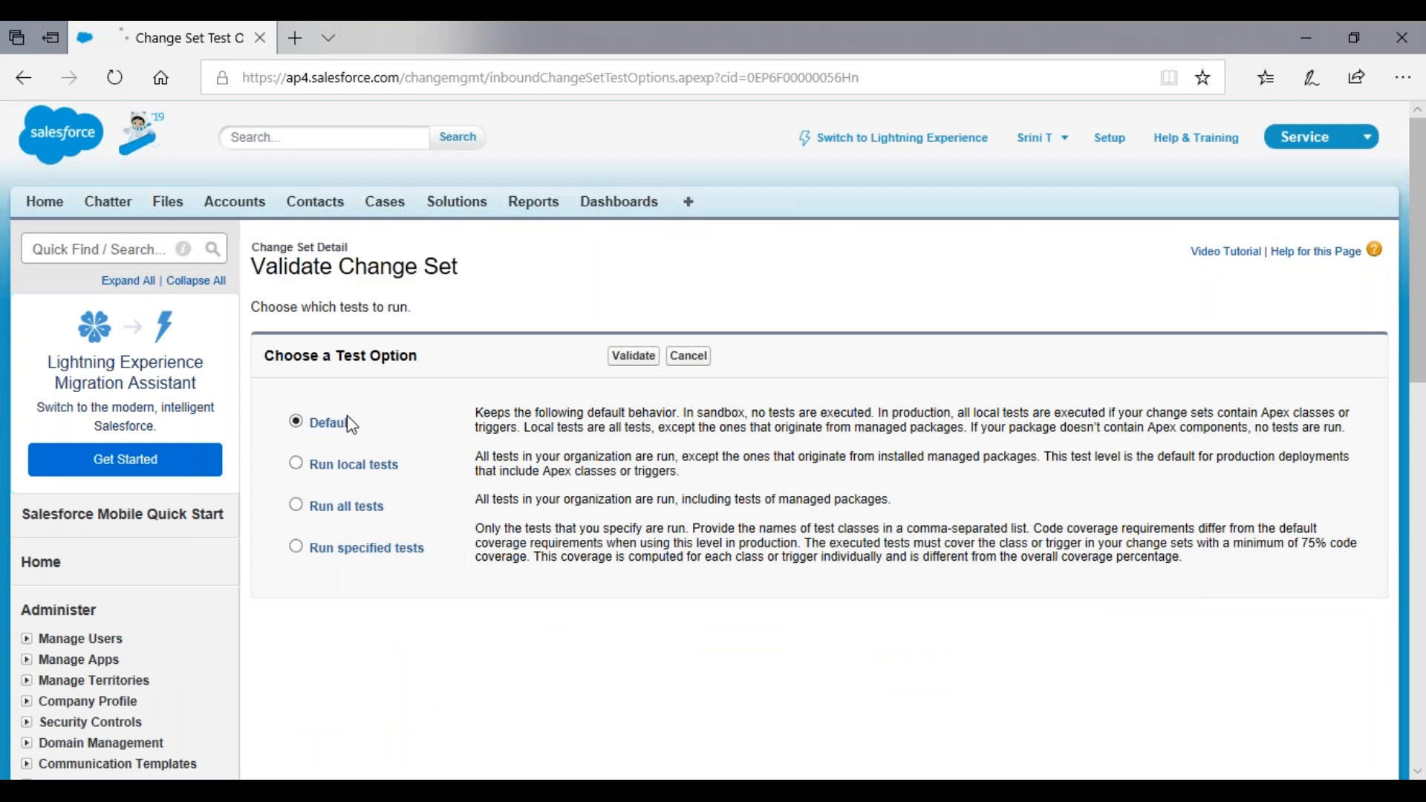
{"action": "key", "text": "Return"}
{"action": "key", "text": "Return"}
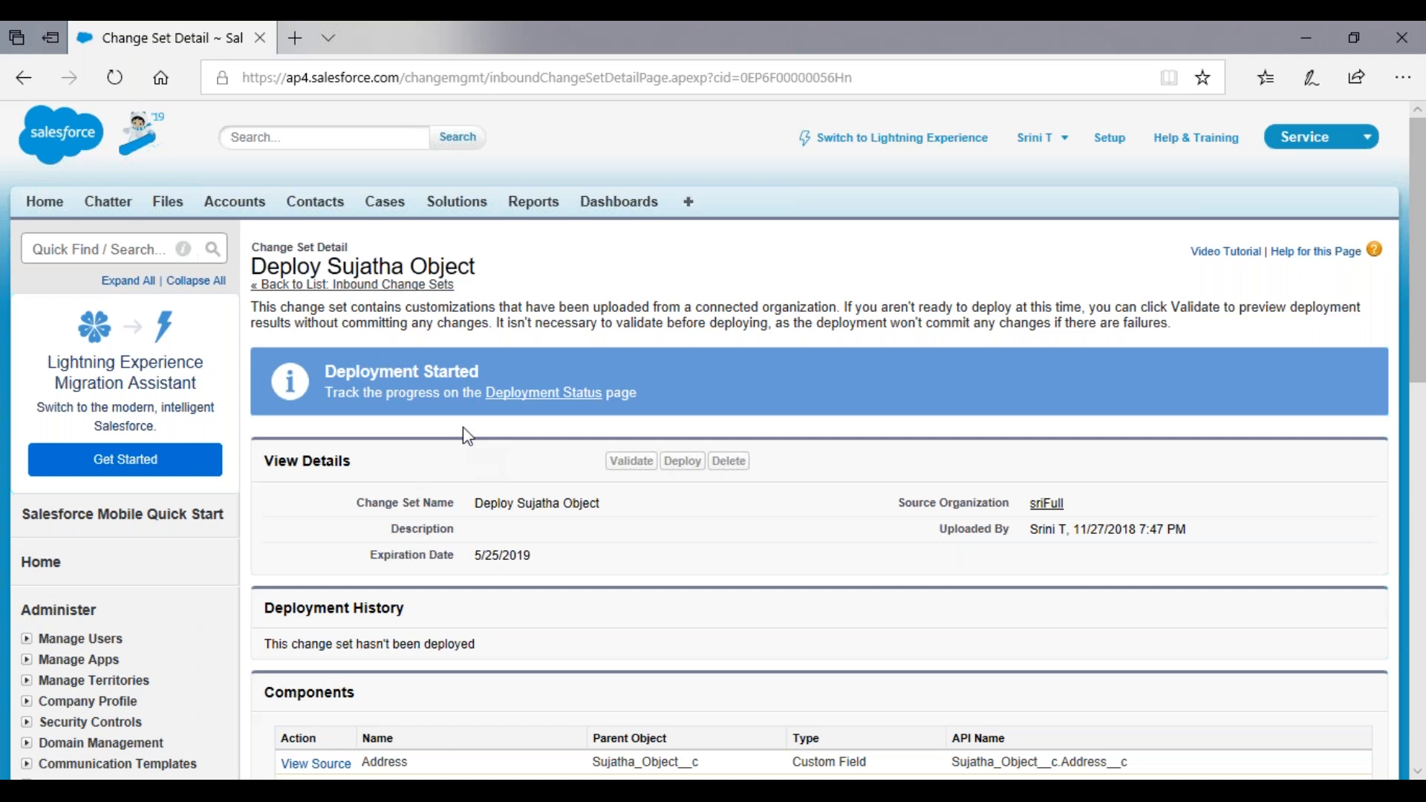
{"action": "left_click", "coordinate": [116, 80]}
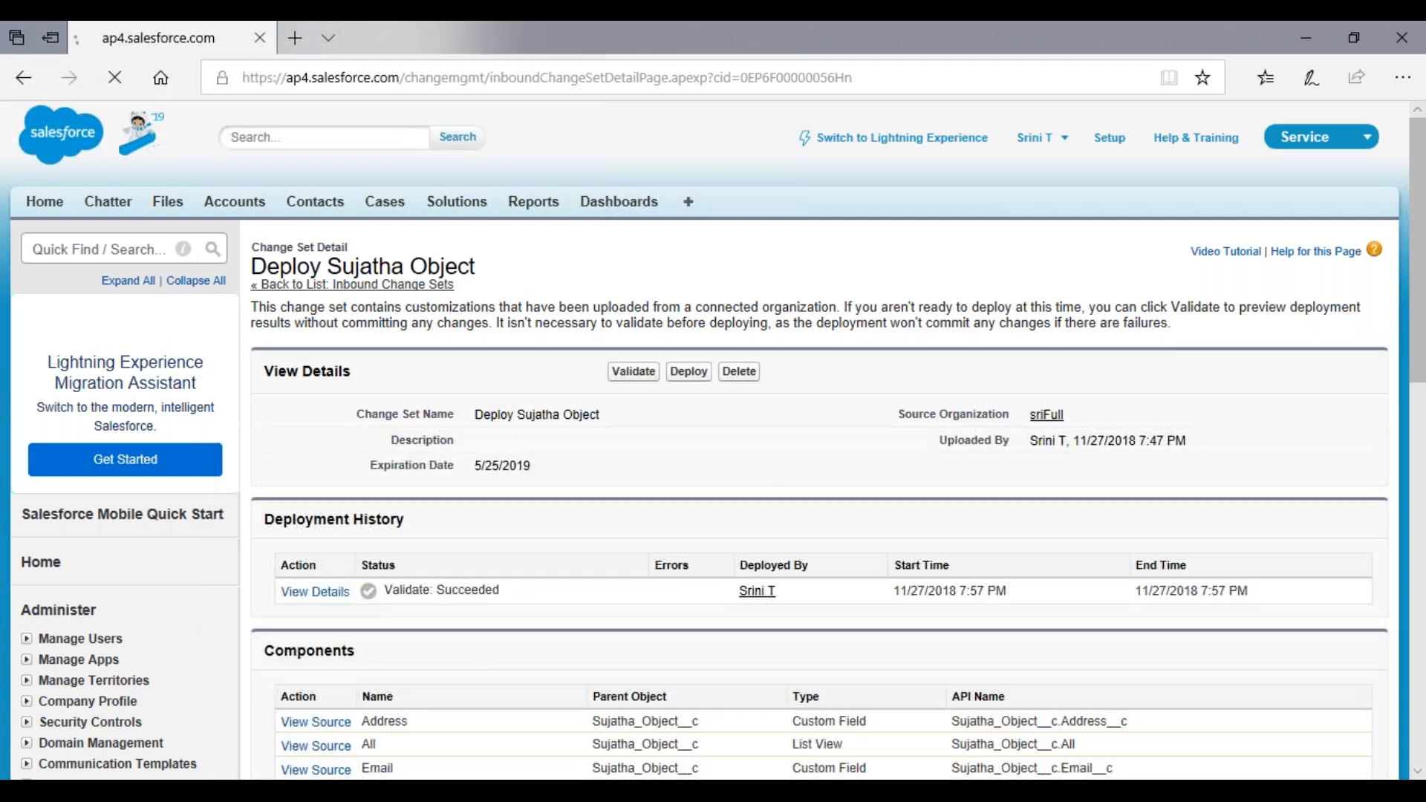
{"action": "left_click_drag", "start_coordinate": [502, 591], "coordinate": [384, 592]}
Deploy the Deploy Sujatha Object change set with the Default test option, accept the overwrite warning and refresh the deployment history.
{"action": "left_click", "coordinate": [689, 372]}
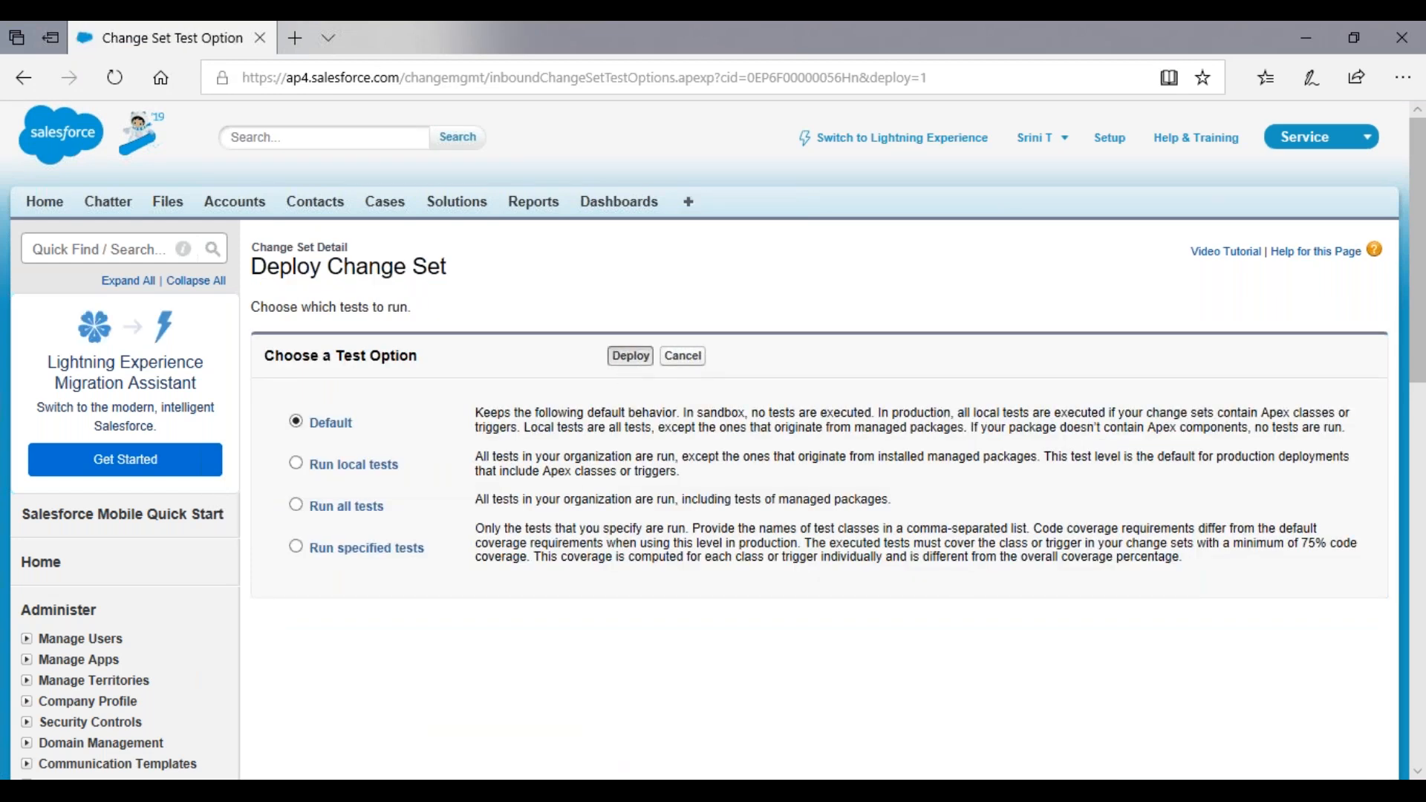
{"action": "left_click", "coordinate": [630, 356]}
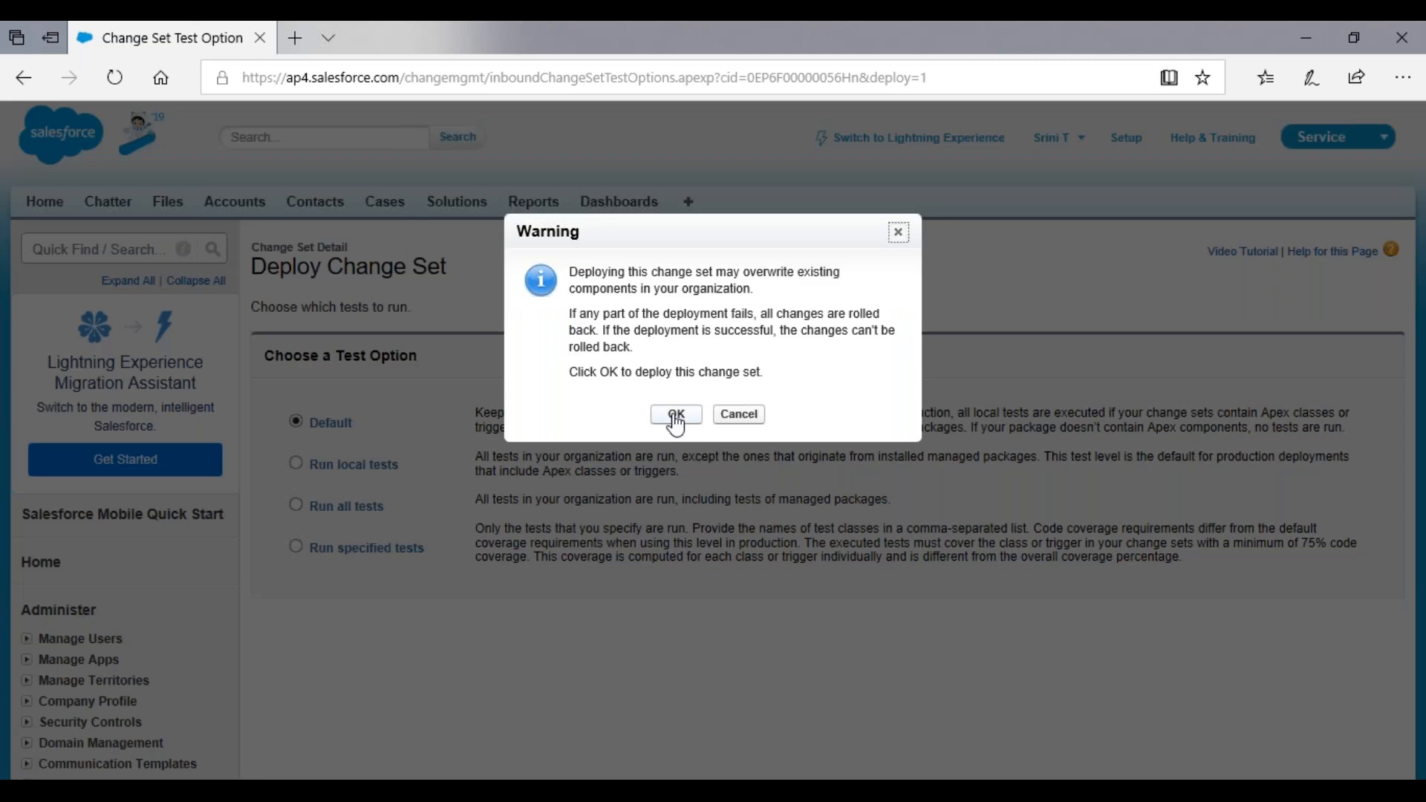
{"action": "left_click", "coordinate": [660, 413]}
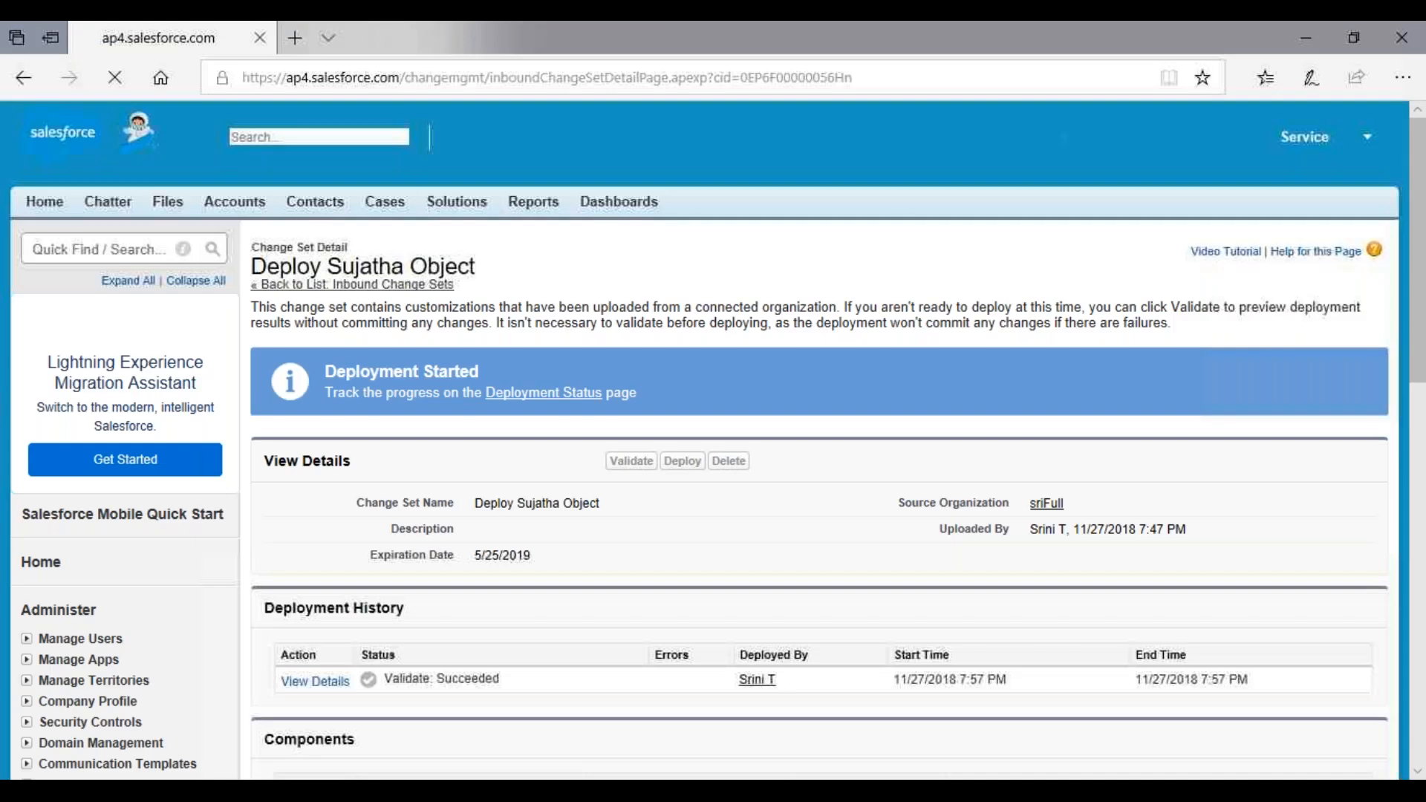
{"action": "left_click", "coordinate": [115, 79]}
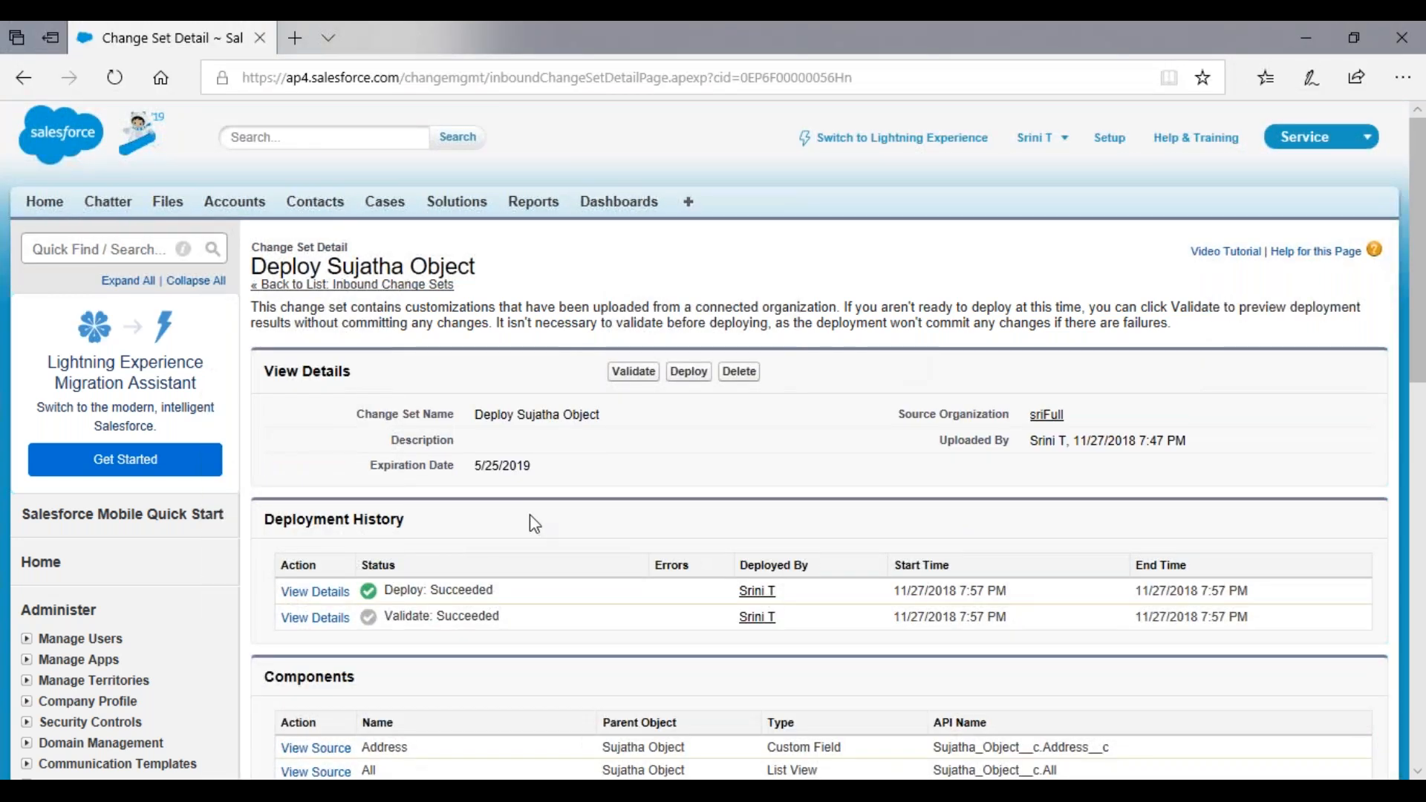
Switch to the Sales app and open the Custom Tabs list in Setup.
{"action": "left_click", "coordinate": [1303, 137]}
{"action": "left_click", "coordinate": [1251, 182]}
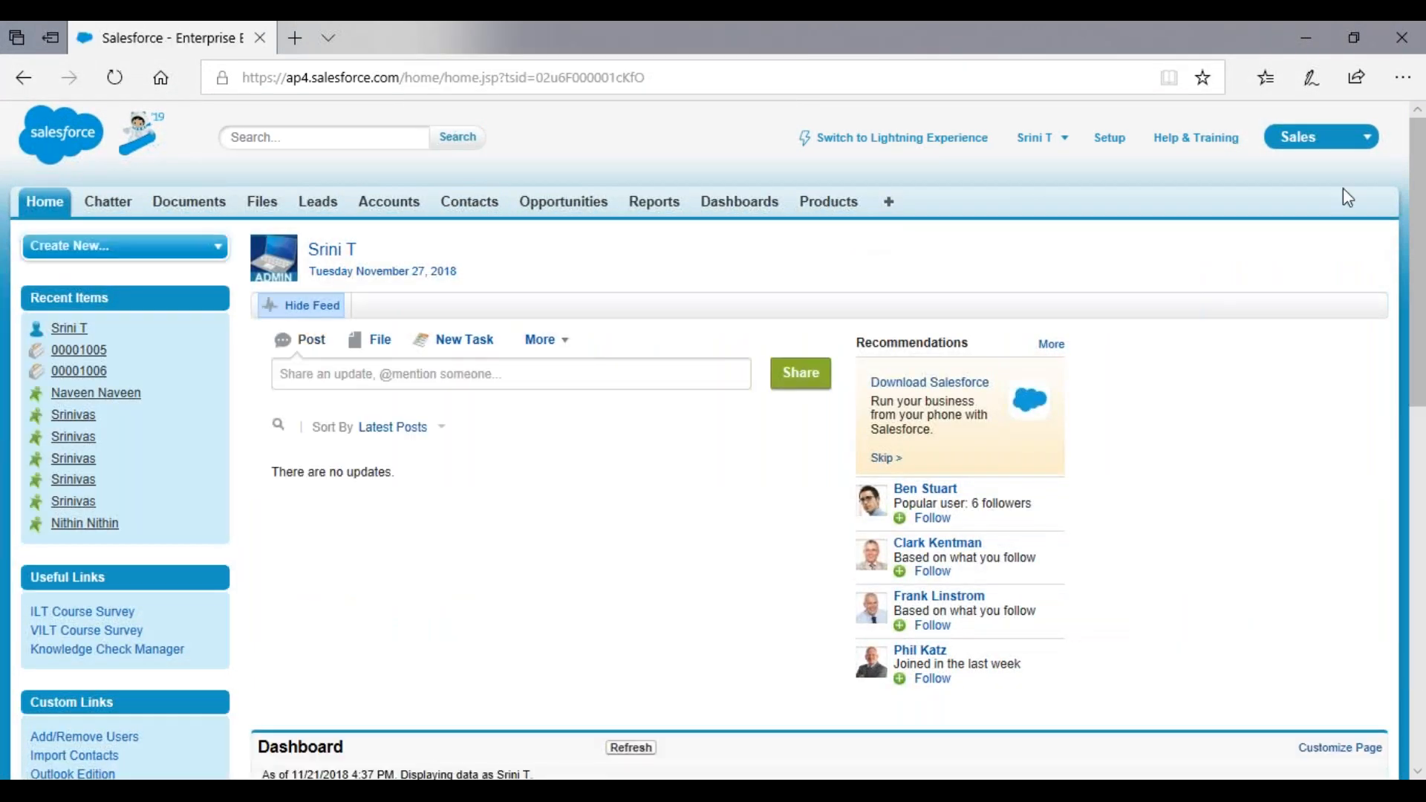
{"action": "left_click", "coordinate": [1110, 141]}
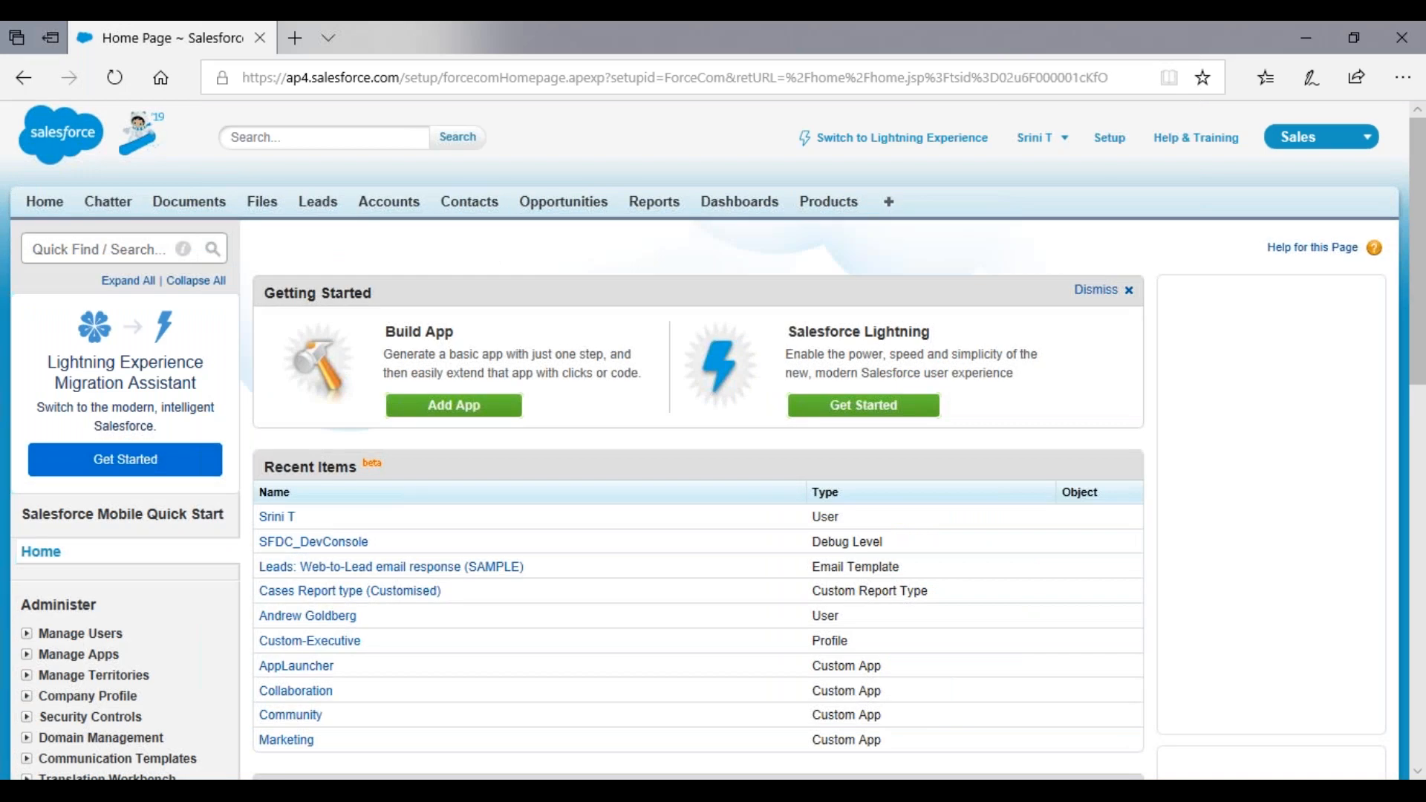
{"action": "scroll", "coordinate": [262, 518], "scroll_direction": "down", "scroll_amount": 1}
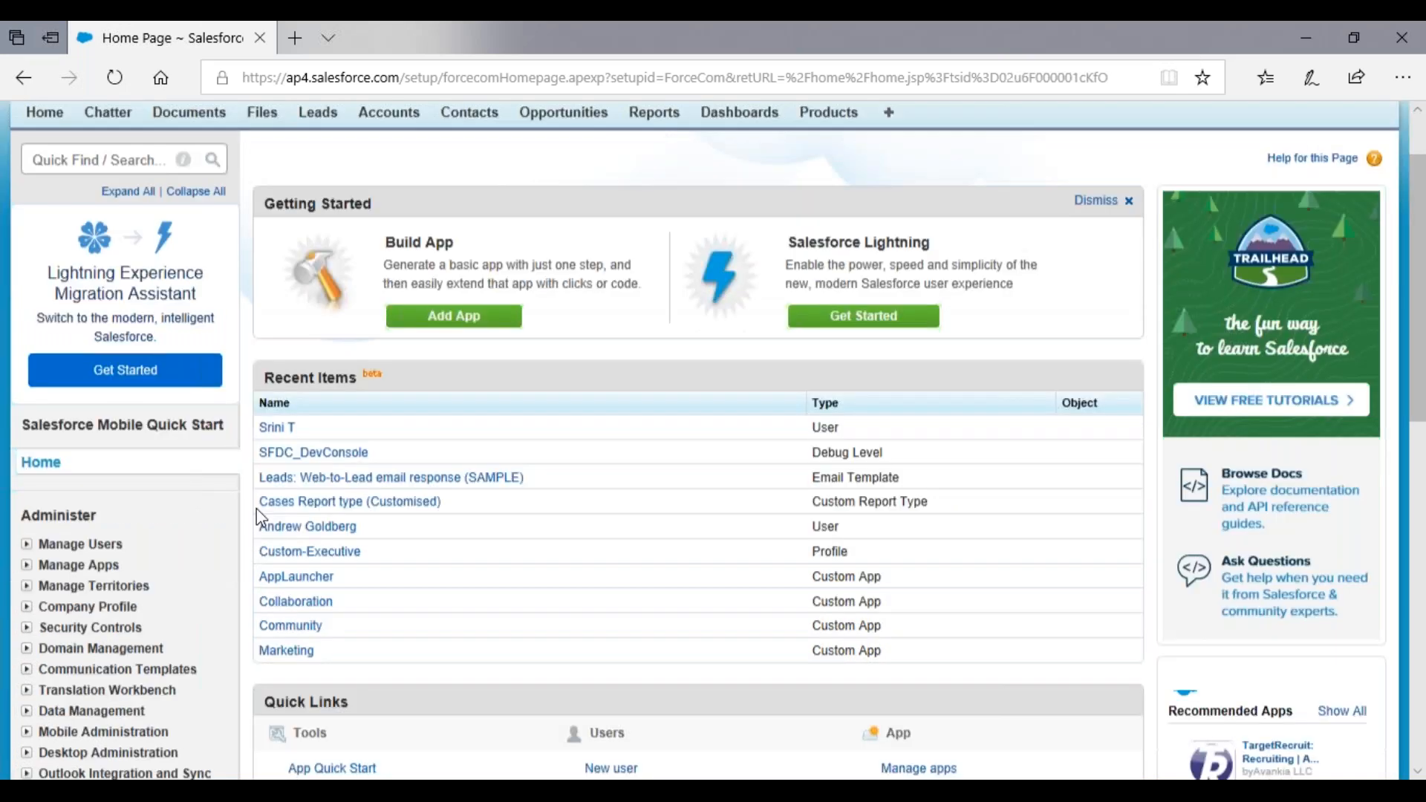
{"action": "scroll", "coordinate": [262, 518], "scroll_direction": "down", "scroll_amount": 6}
{"action": "left_click", "coordinate": [72, 601]}
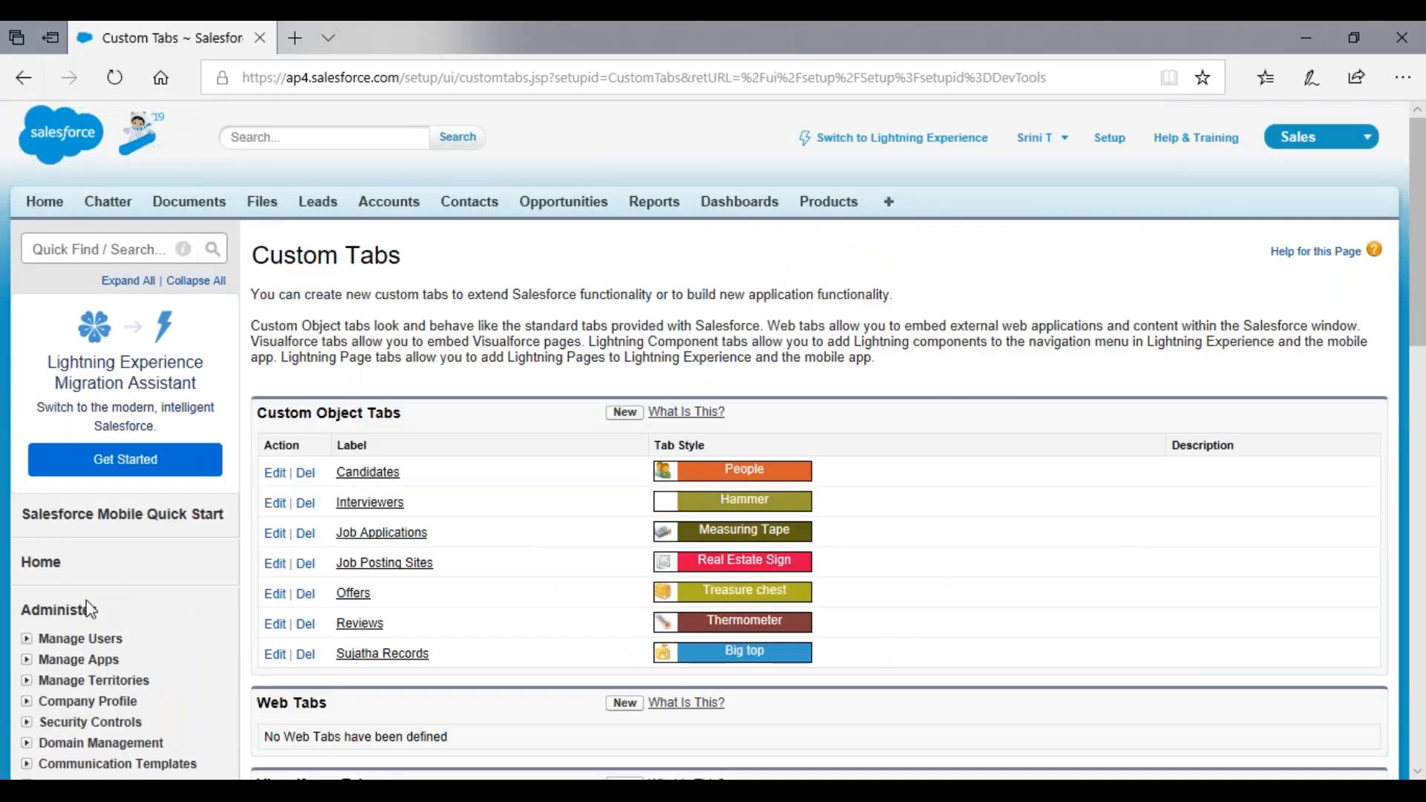
Open the Sales app for editing from the Apps list in Setup.
{"action": "scroll", "coordinate": [89, 609], "scroll_direction": "down", "scroll_amount": 8}
{"action": "left_click", "coordinate": [71, 611]}
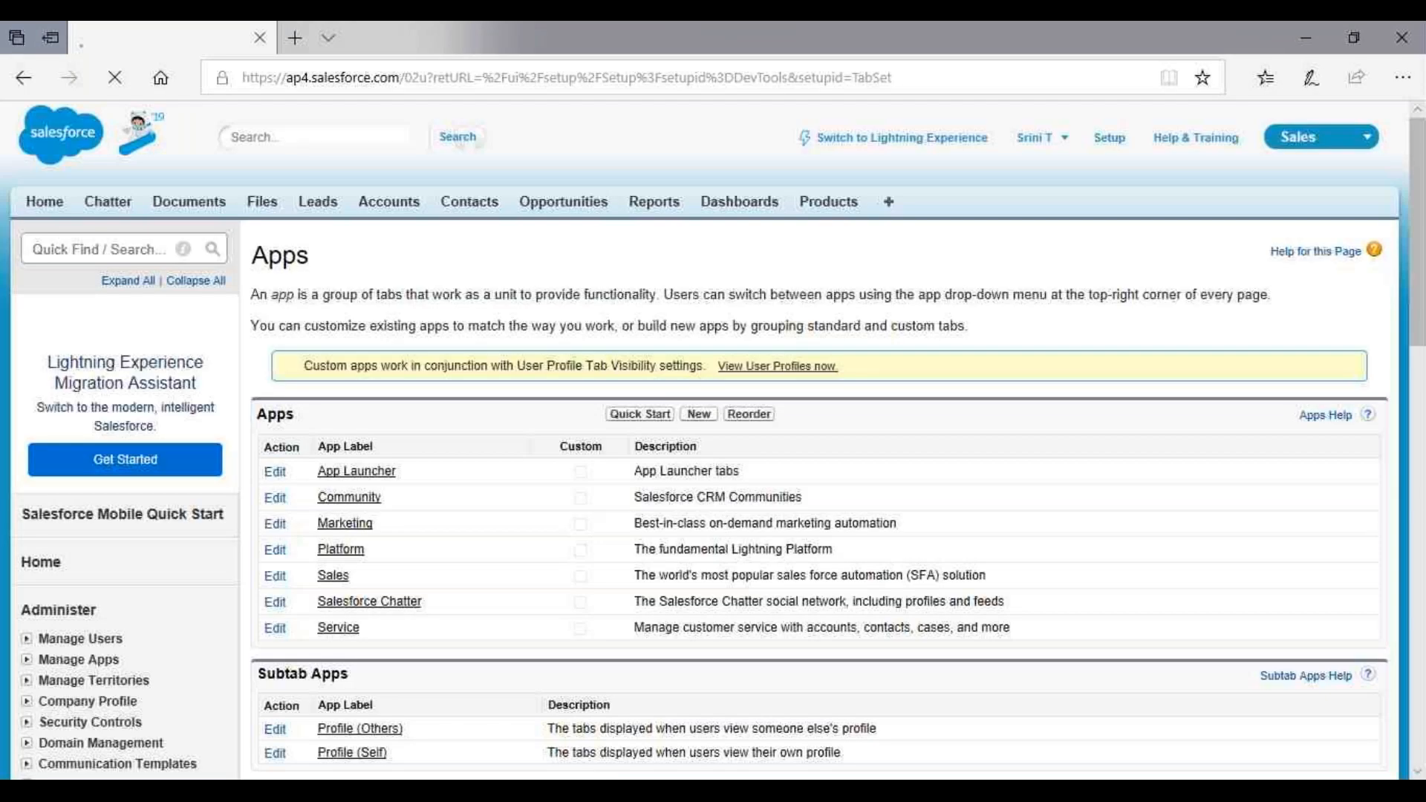
{"action": "left_click", "coordinate": [275, 576]}
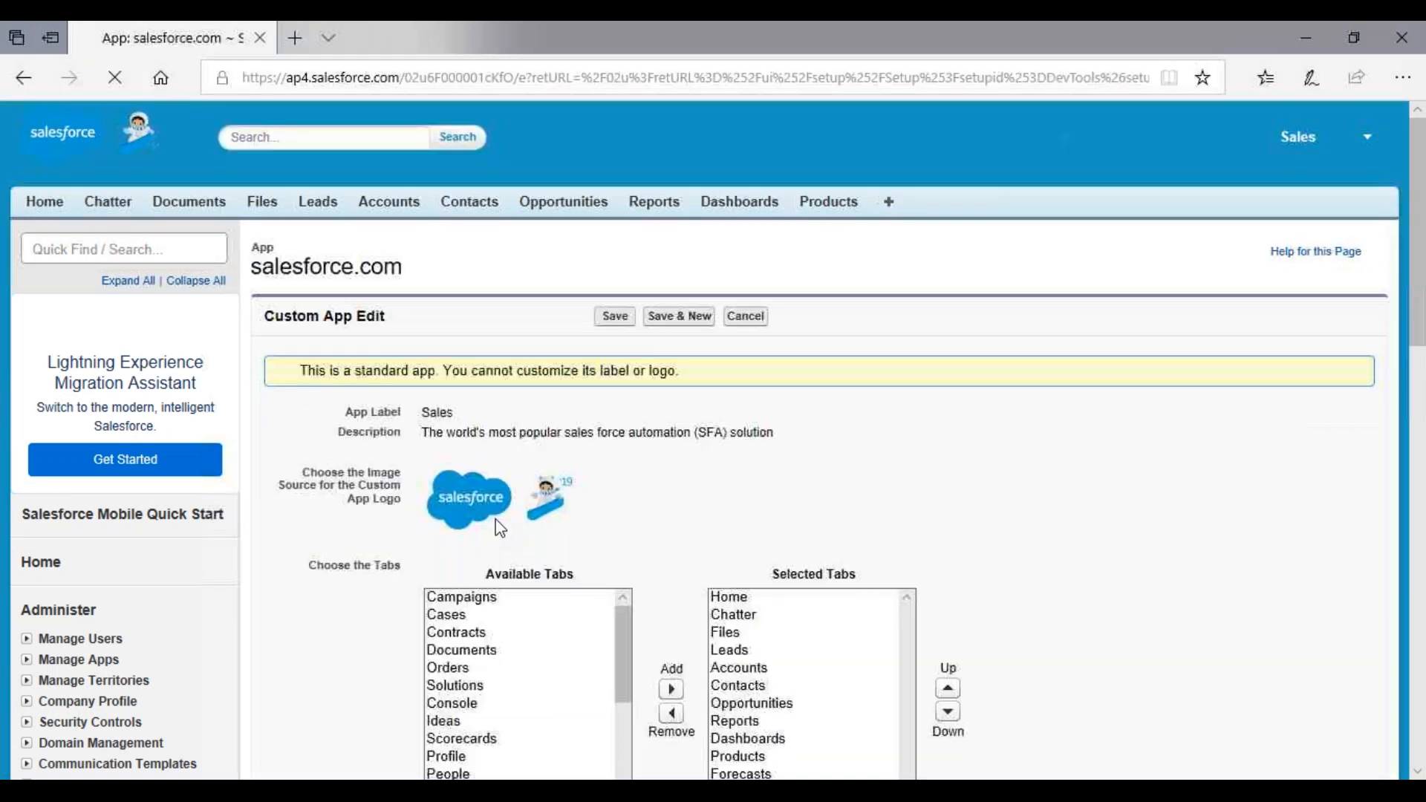
Add Sujatha Records to the Sales app's selected tabs and save the app.
{"action": "scroll", "coordinate": [578, 512], "scroll_direction": "down", "scroll_amount": 4}
{"action": "scroll", "coordinate": [614, 449], "scroll_direction": "down", "scroll_amount": 6}
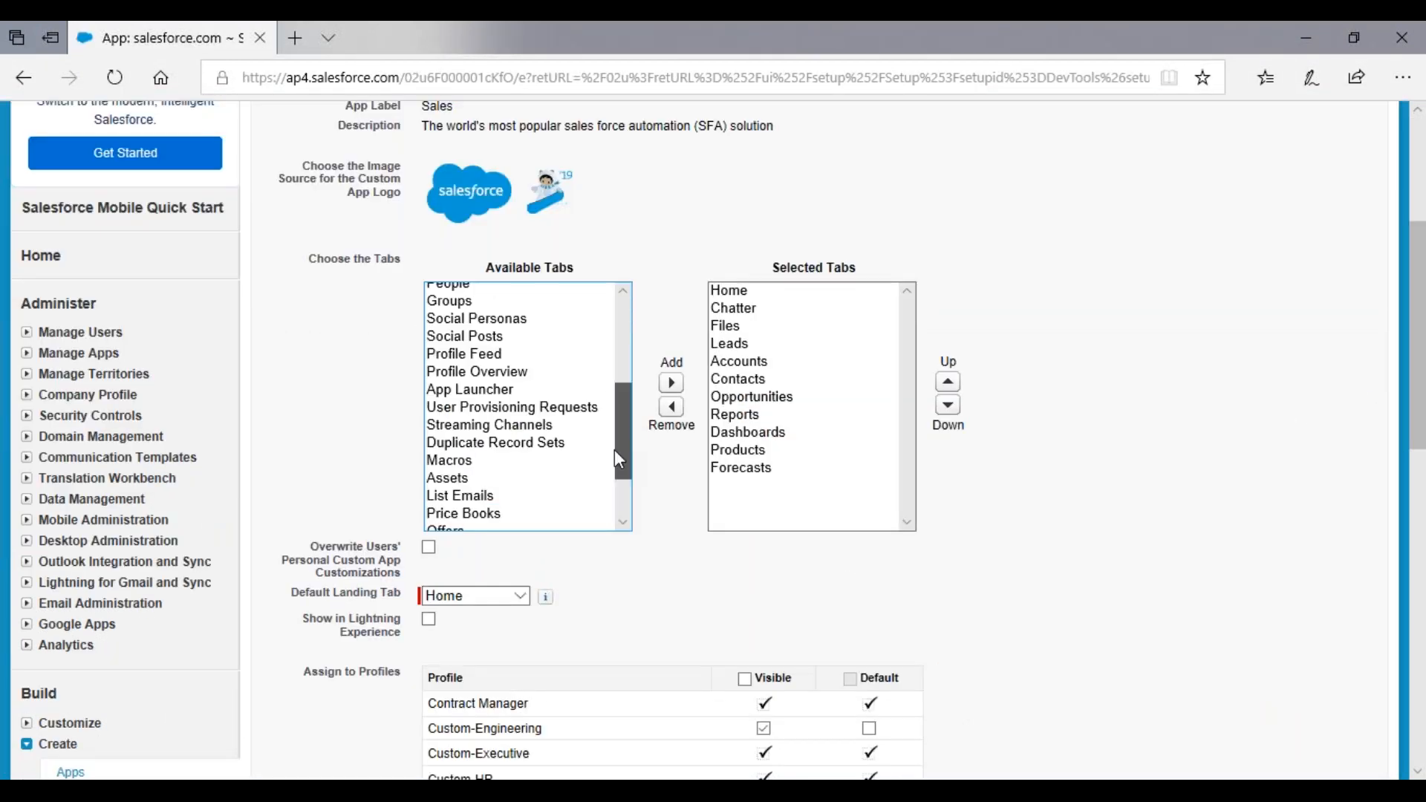
{"action": "left_click", "coordinate": [504, 522]}
{"action": "left_click", "coordinate": [672, 385]}
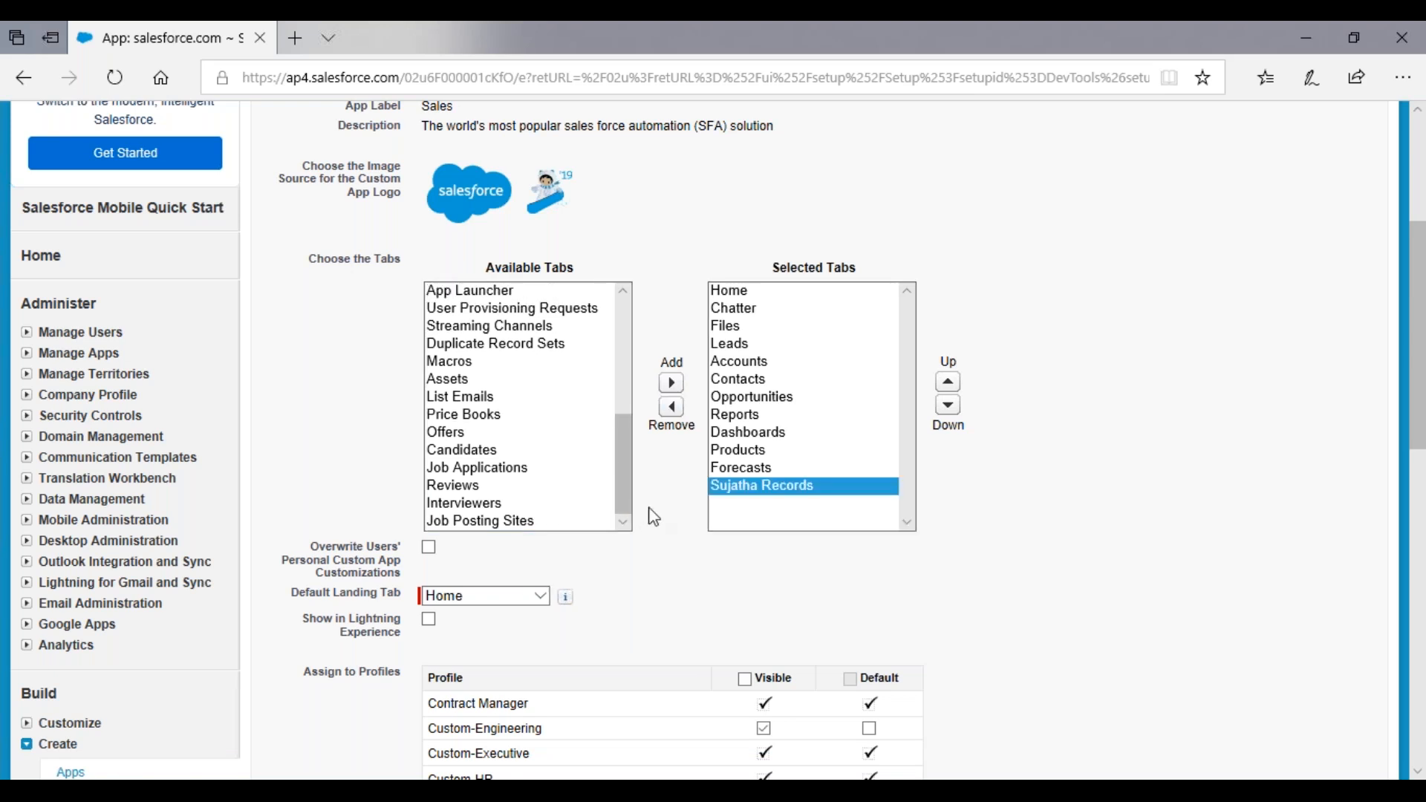
{"action": "scroll", "coordinate": [654, 517], "scroll_direction": "down", "scroll_amount": 2}
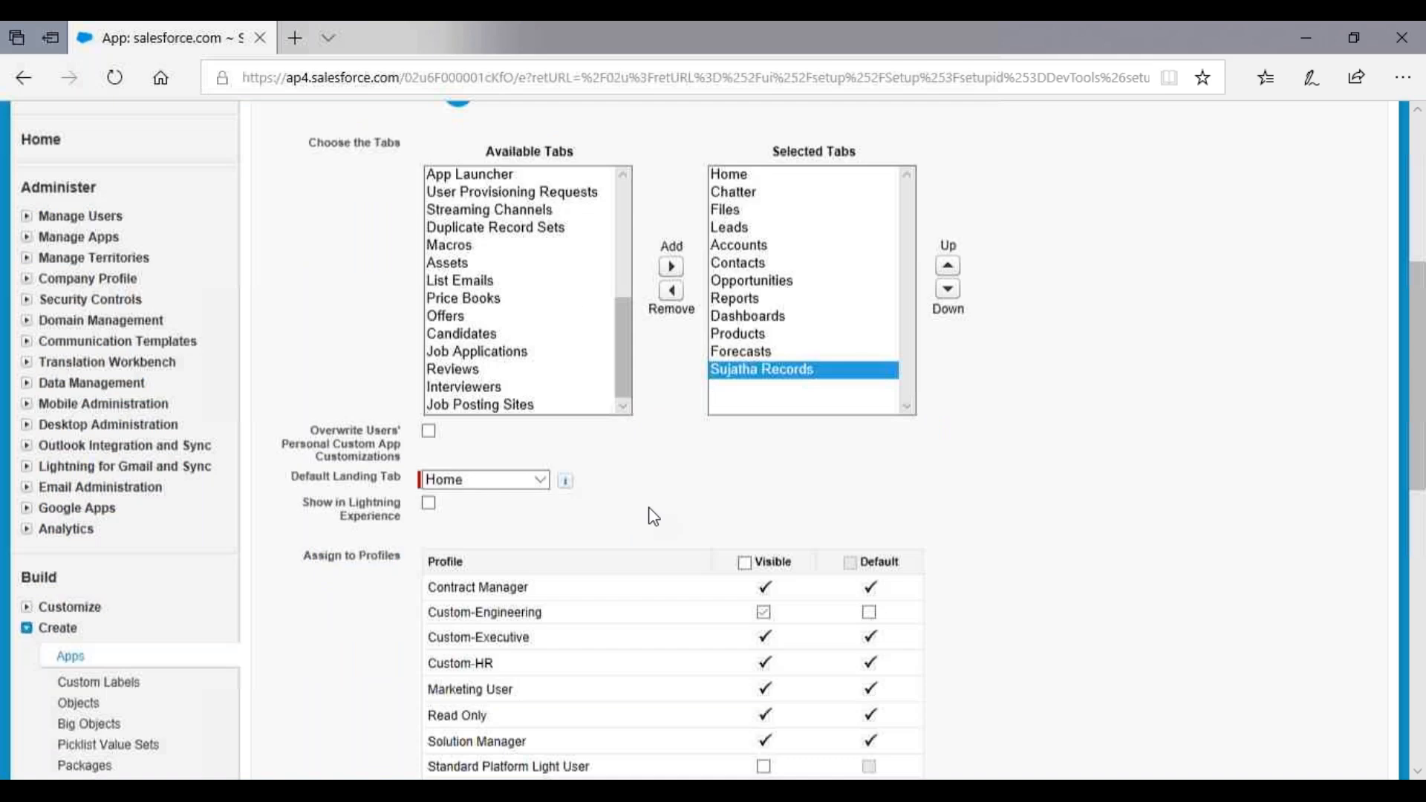
{"action": "scroll", "coordinate": [654, 516], "scroll_direction": "down", "scroll_amount": 8}
{"action": "left_click", "coordinate": [622, 410]}
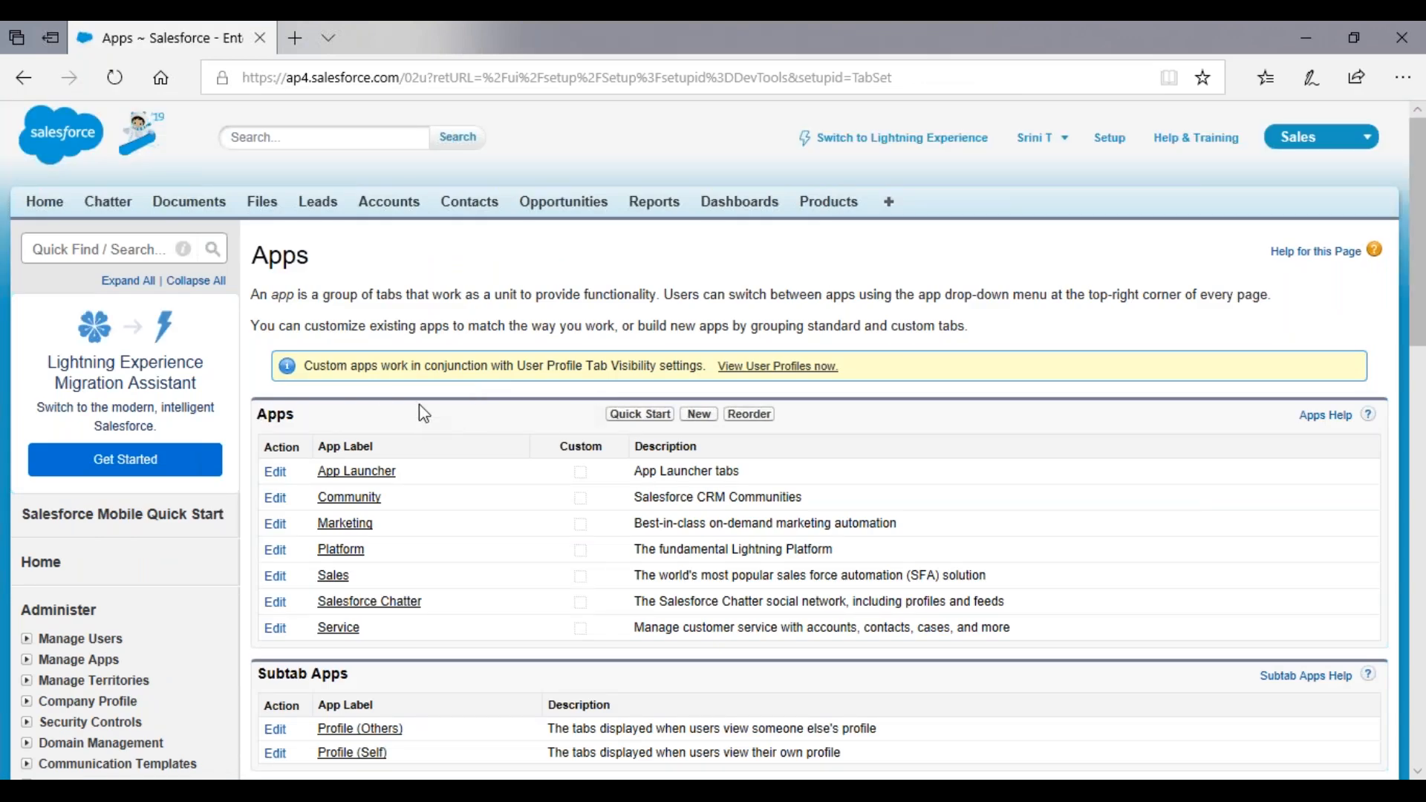
{"action": "double_click", "coordinate": [348, 366]}
{"action": "left_click_drag", "start_coordinate": [611, 372], "coordinate": [705, 368]}
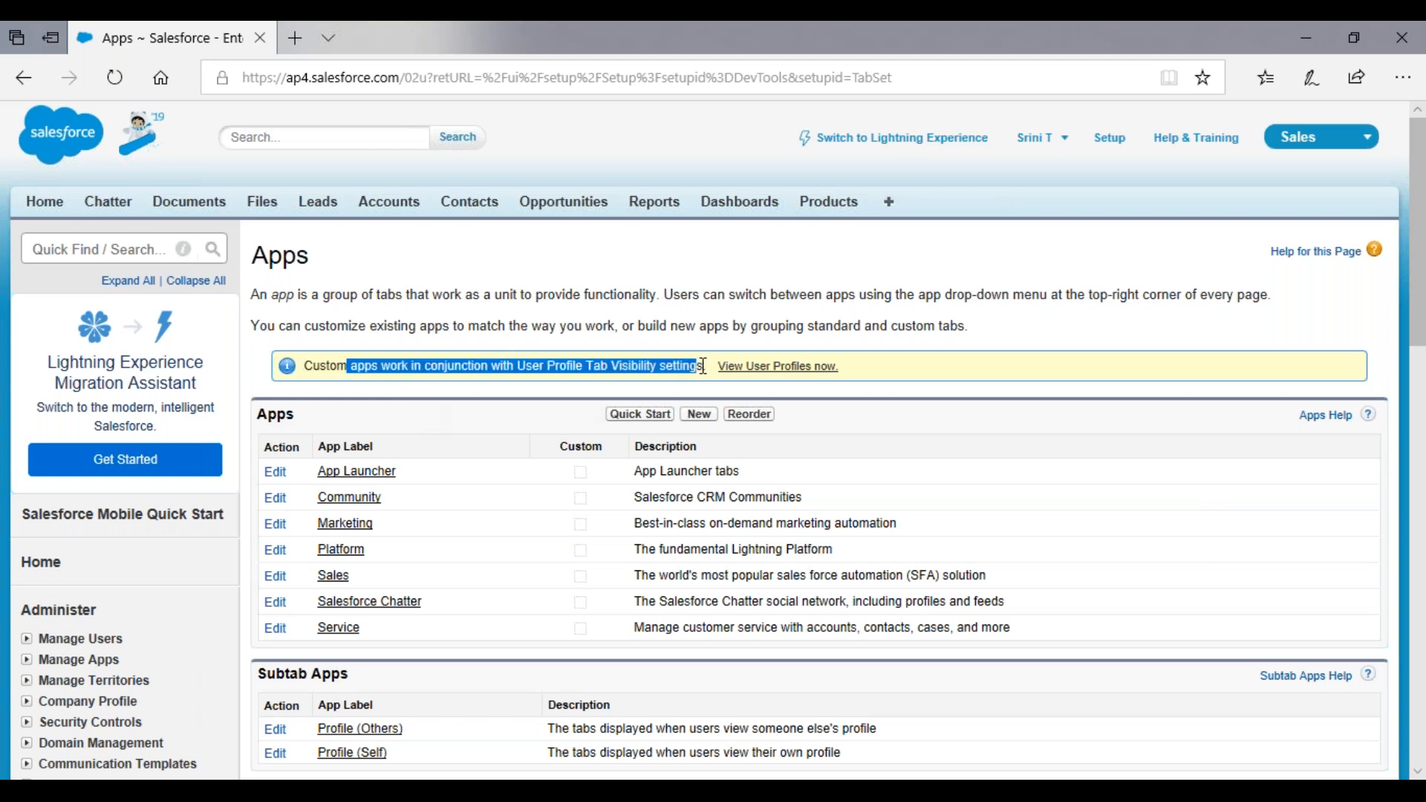
{"action": "left_click", "coordinate": [538, 415]}
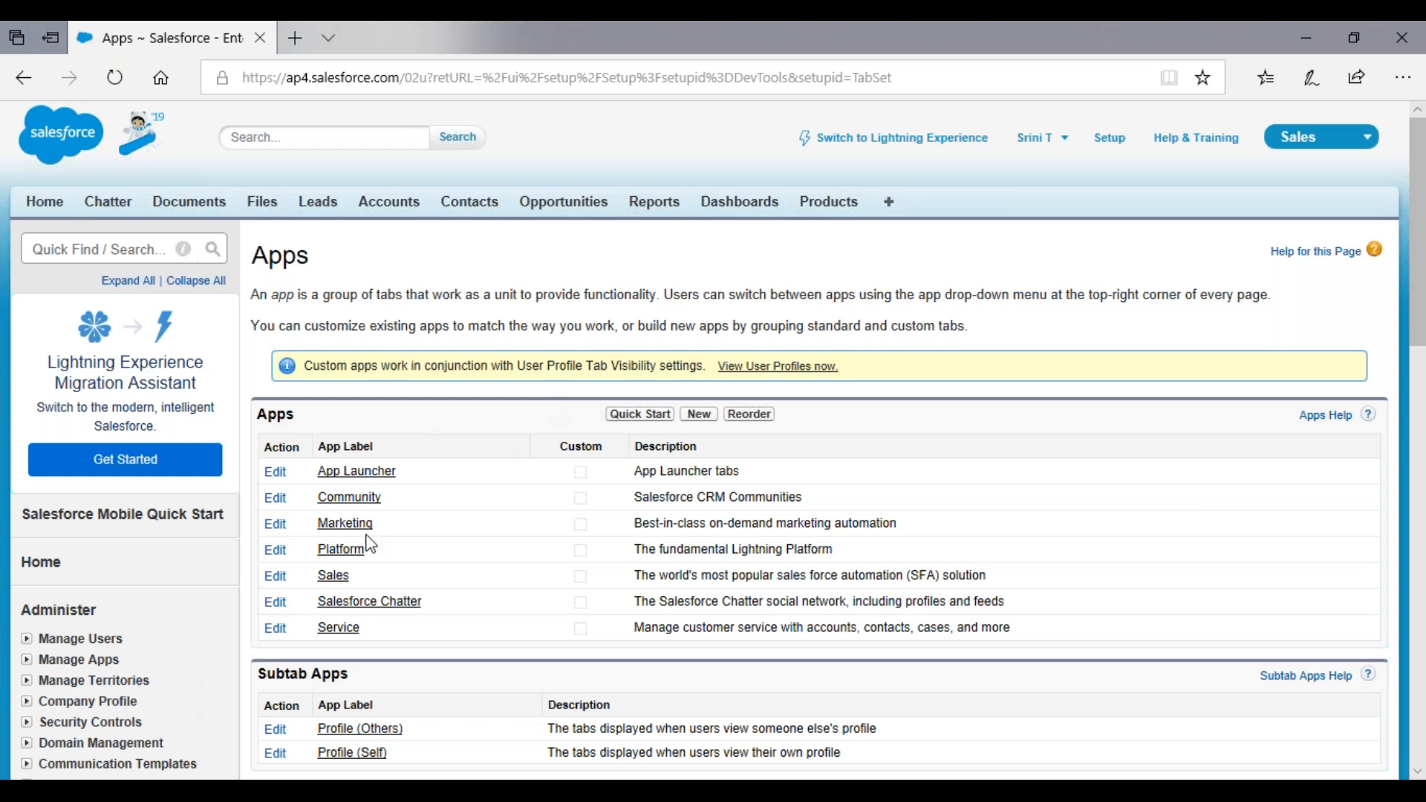
Open the Sales app's details and view the Sujatha Records tab definition from its included tabs.
{"action": "left_click", "coordinate": [333, 577]}
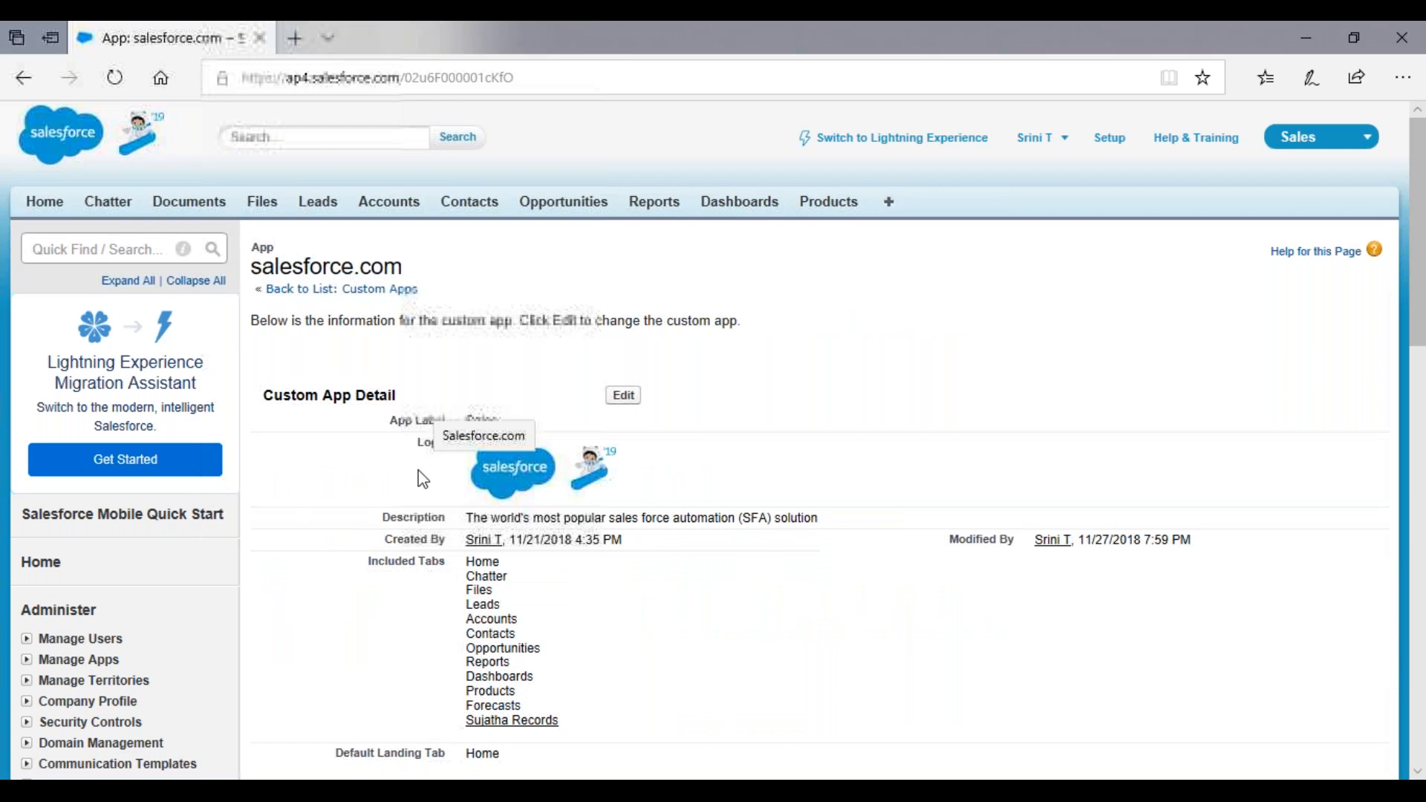
{"action": "scroll", "coordinate": [513, 530], "scroll_direction": "down", "scroll_amount": 3}
{"action": "left_click", "coordinate": [512, 522]}
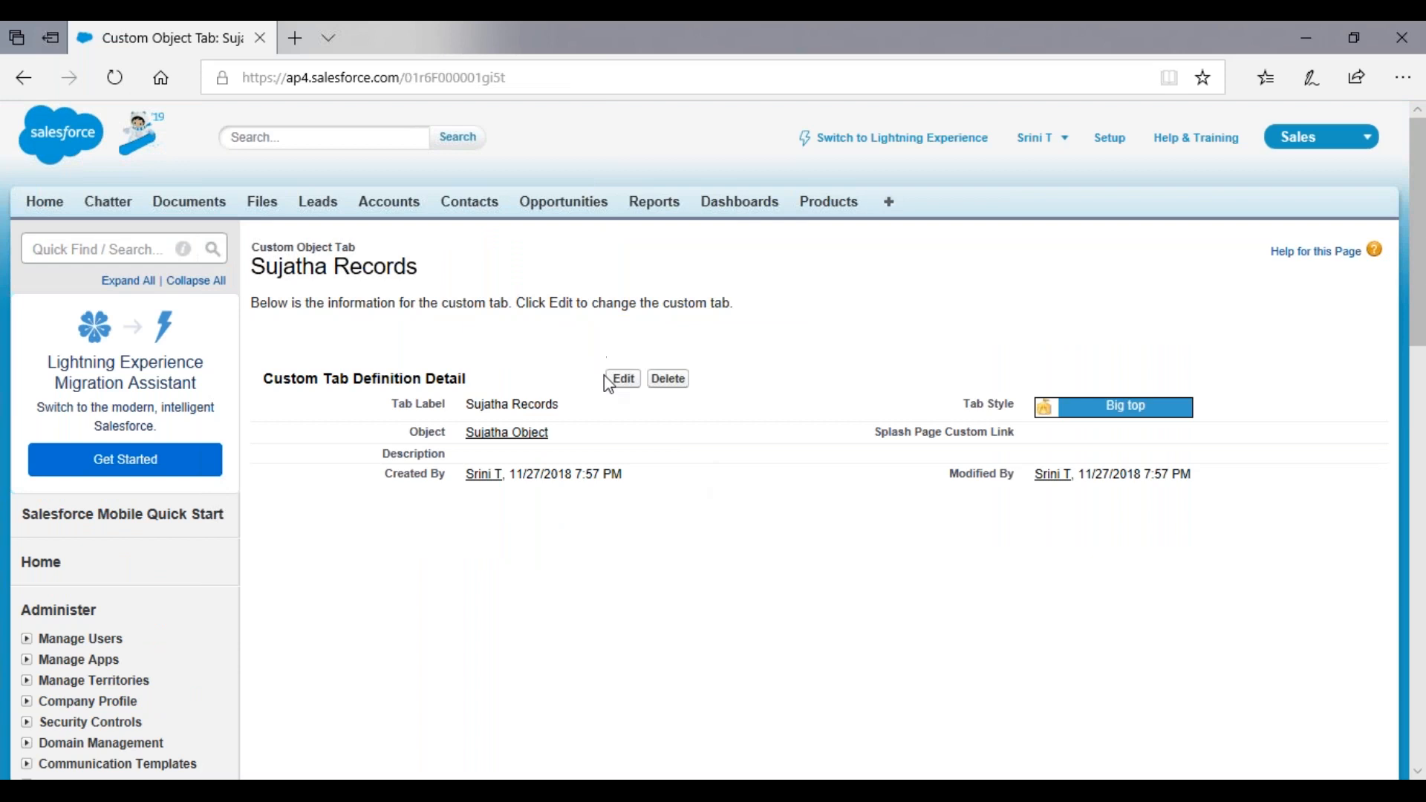
Open the Sujatha Records tab for editing, load its linked Sujatha Object in a separate browser tab, and save the tab definition.
{"action": "left_click", "coordinate": [622, 381]}
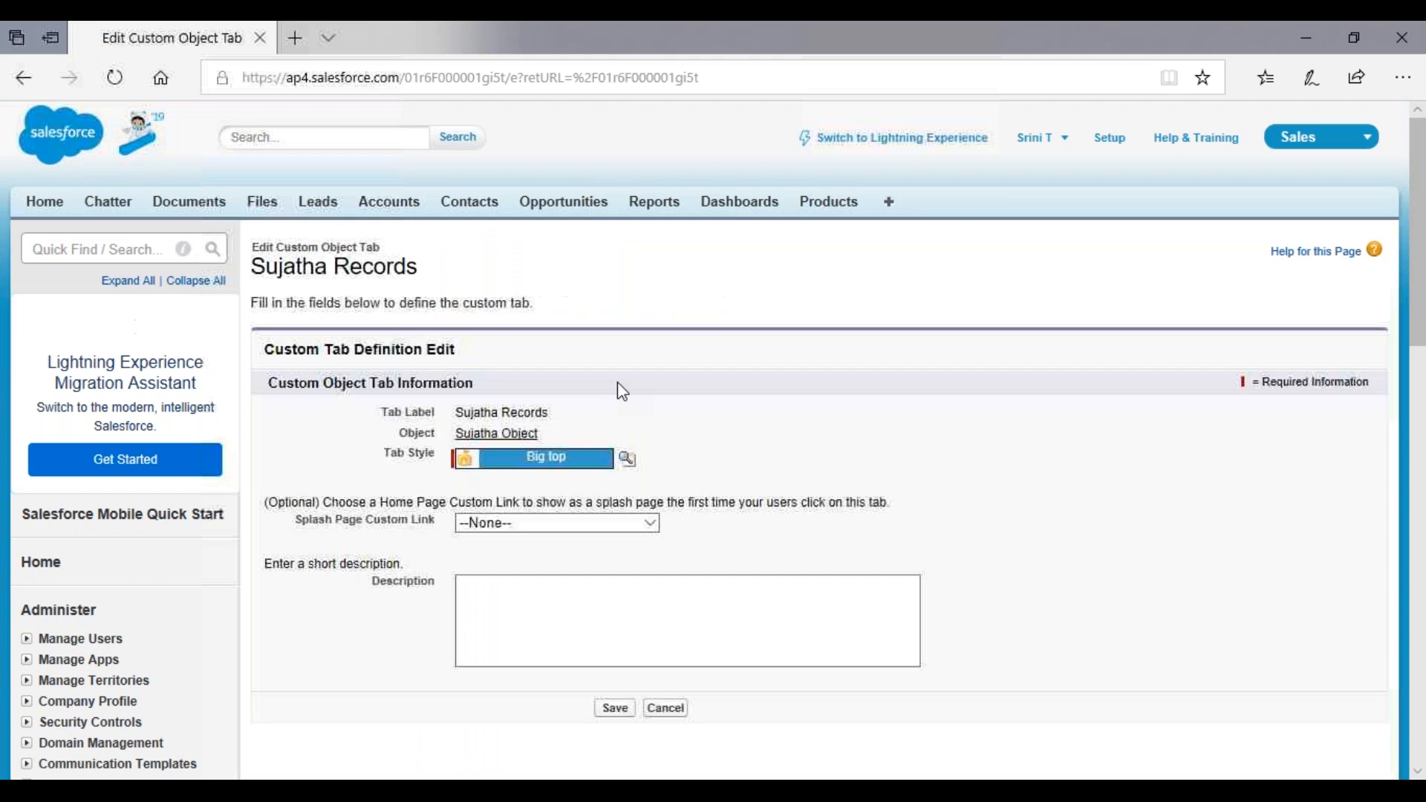
{"action": "middle_click", "coordinate": [497, 438]}
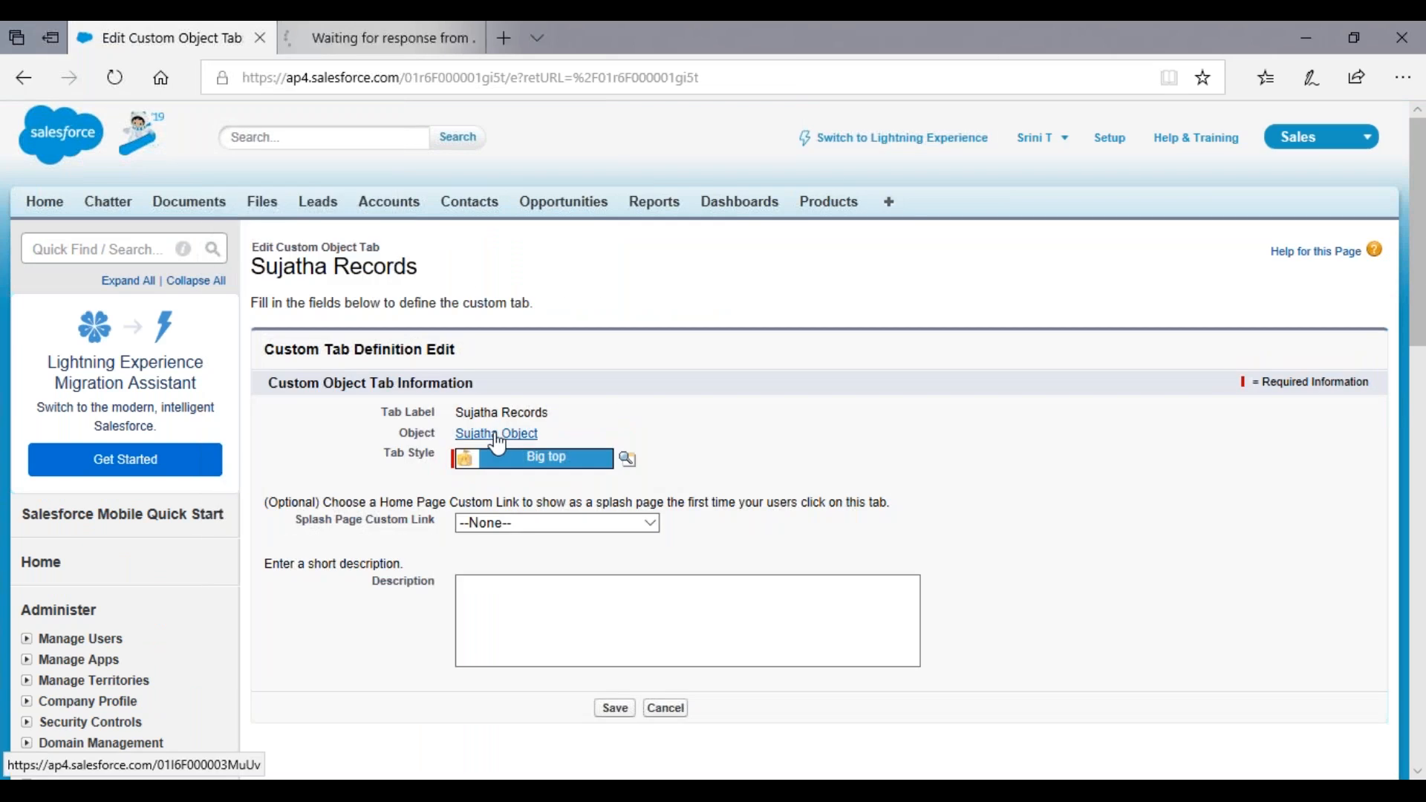
{"action": "left_click", "coordinate": [401, 33]}
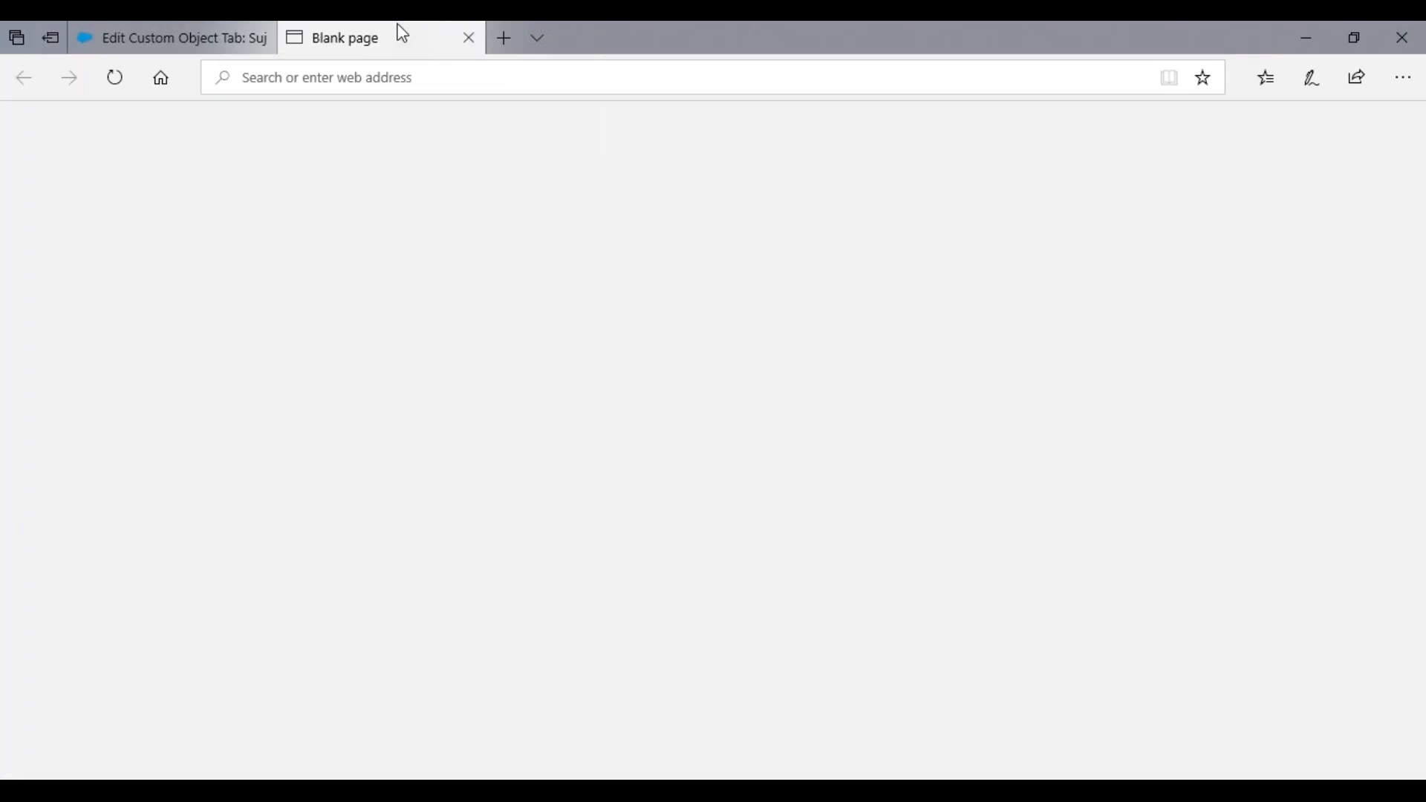
{"action": "left_click", "coordinate": [196, 26]}
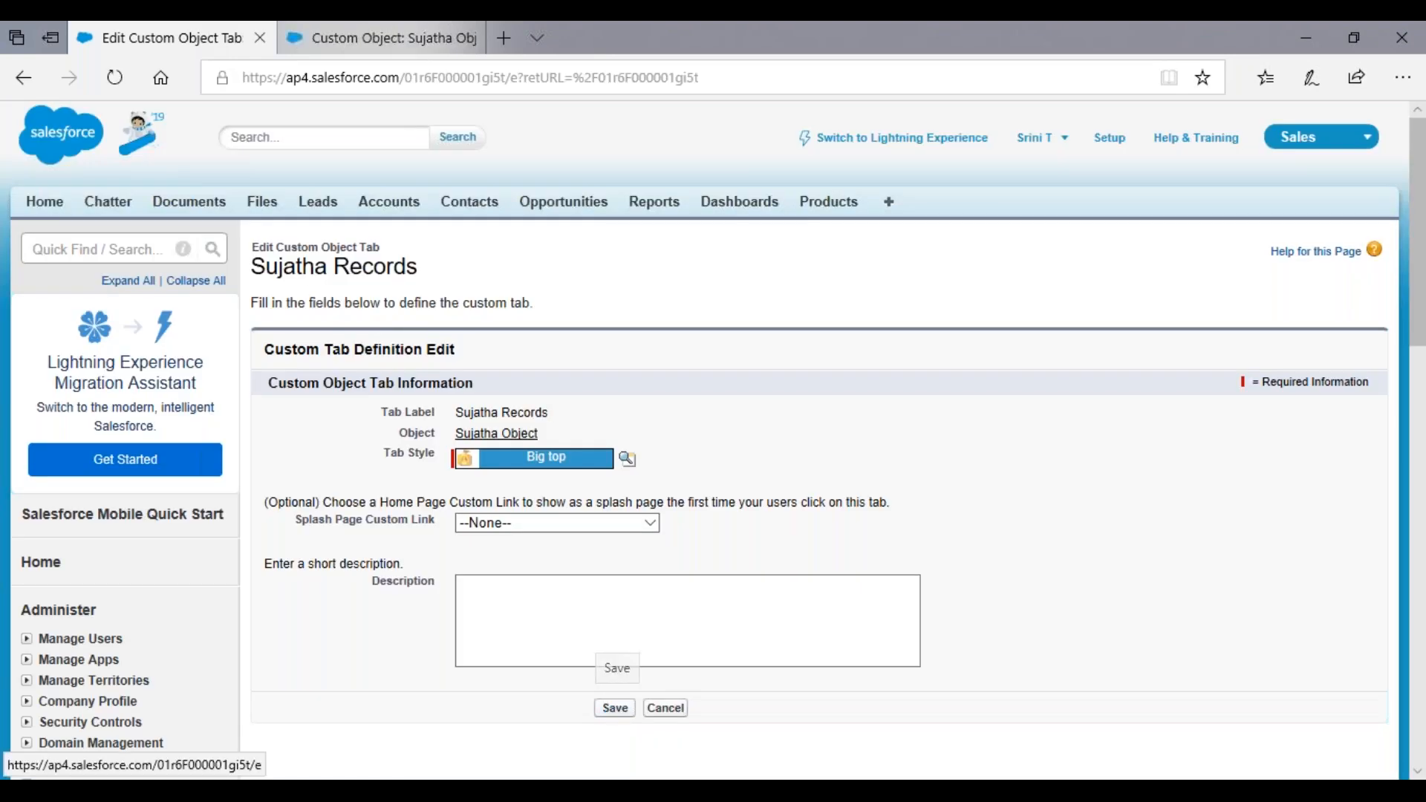
{"action": "left_click", "coordinate": [617, 710]}
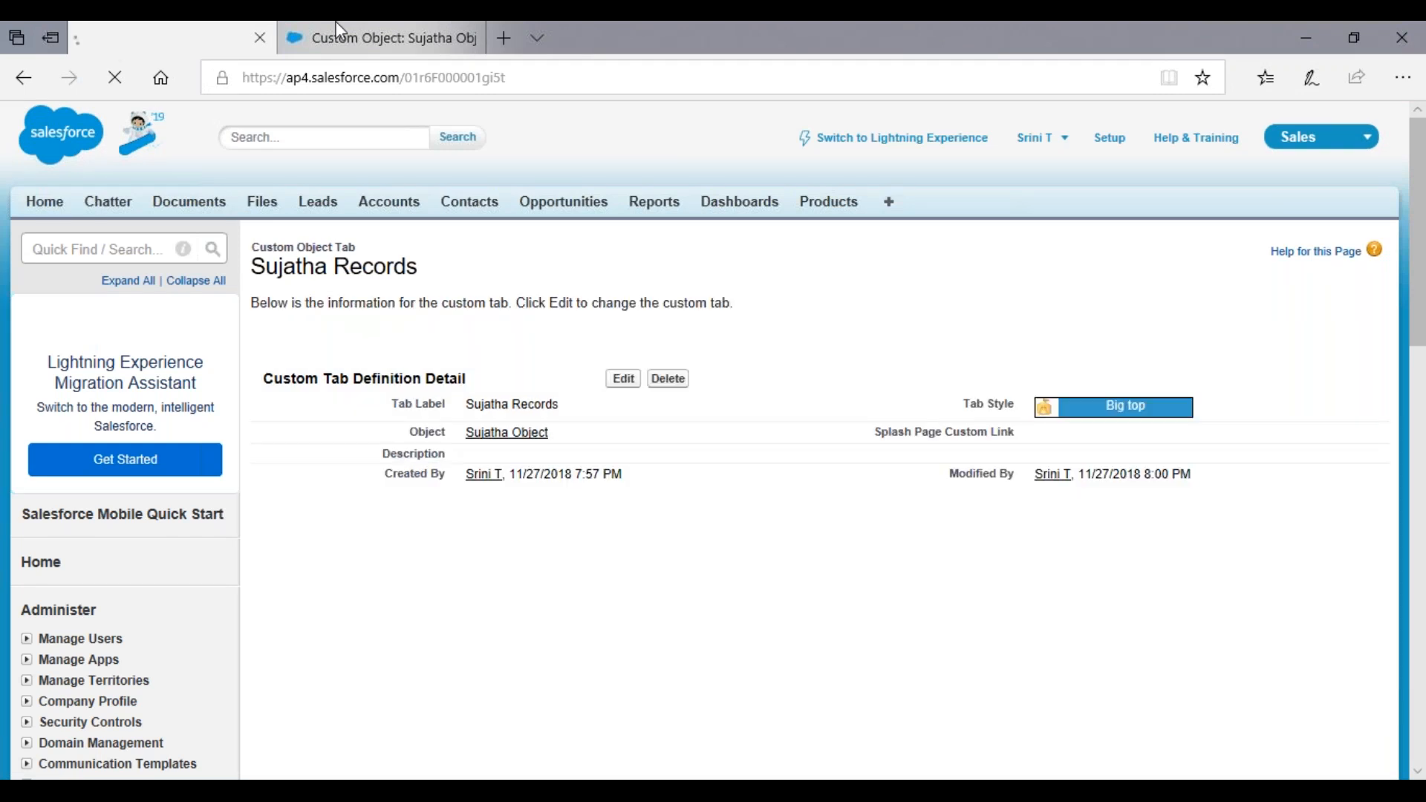
Review the Sujatha Object's definition details, standard fields and custom fields in the second browser tab.
{"action": "mouse_move", "coordinate": [325, 22]}
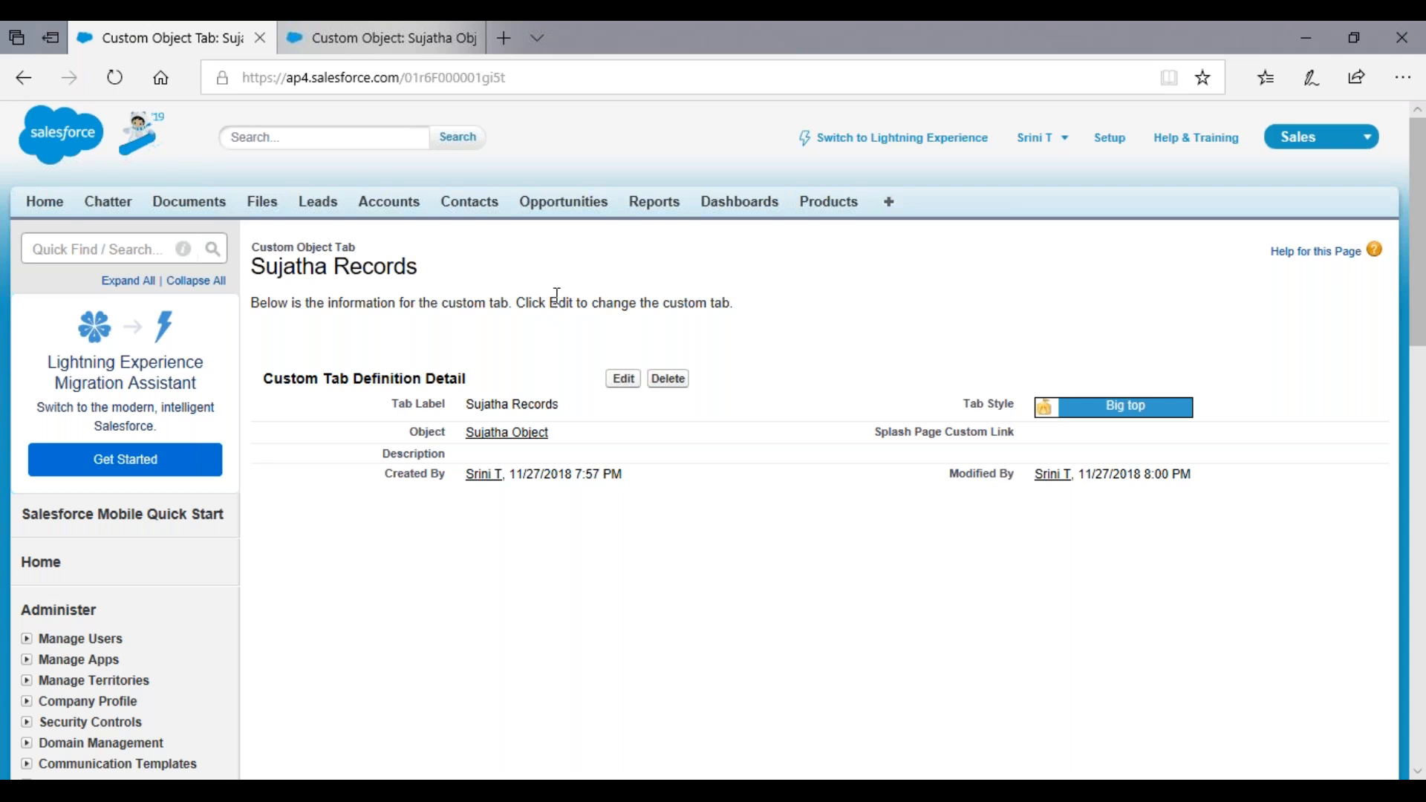
{"action": "left_click", "coordinate": [429, 24]}
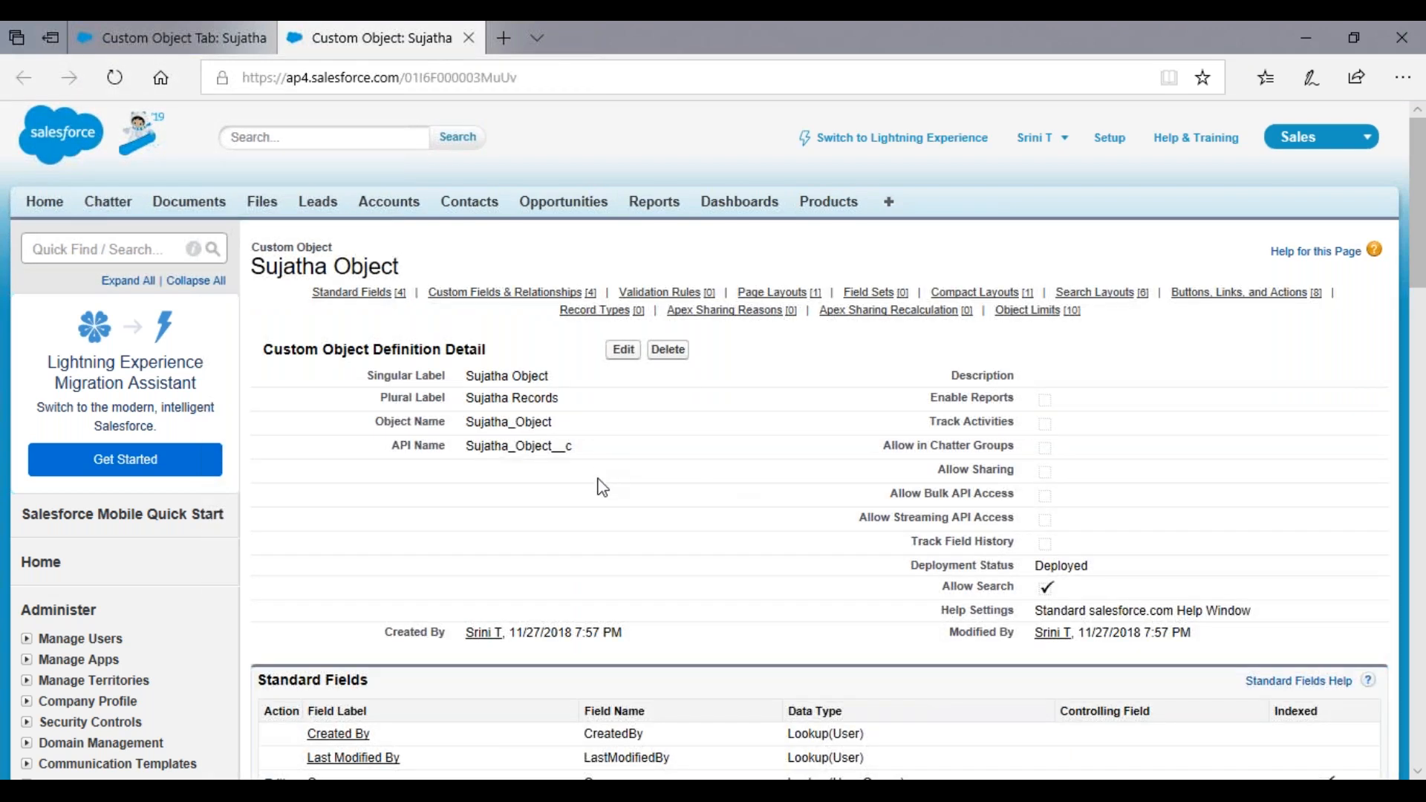
{"action": "scroll", "coordinate": [603, 487], "scroll_direction": "down", "scroll_amount": 4}
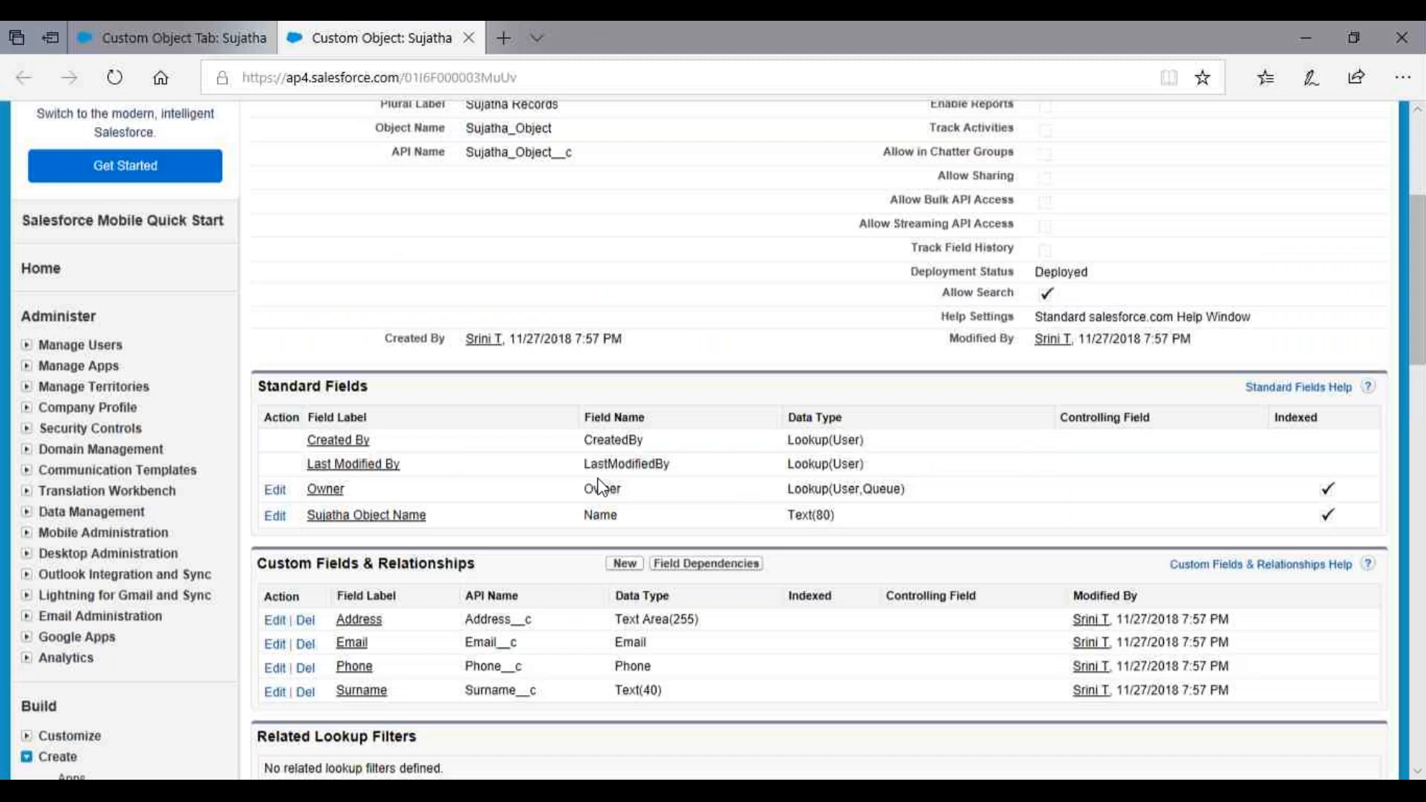
{"action": "scroll", "coordinate": [495, 487], "scroll_direction": "down", "scroll_amount": 1}
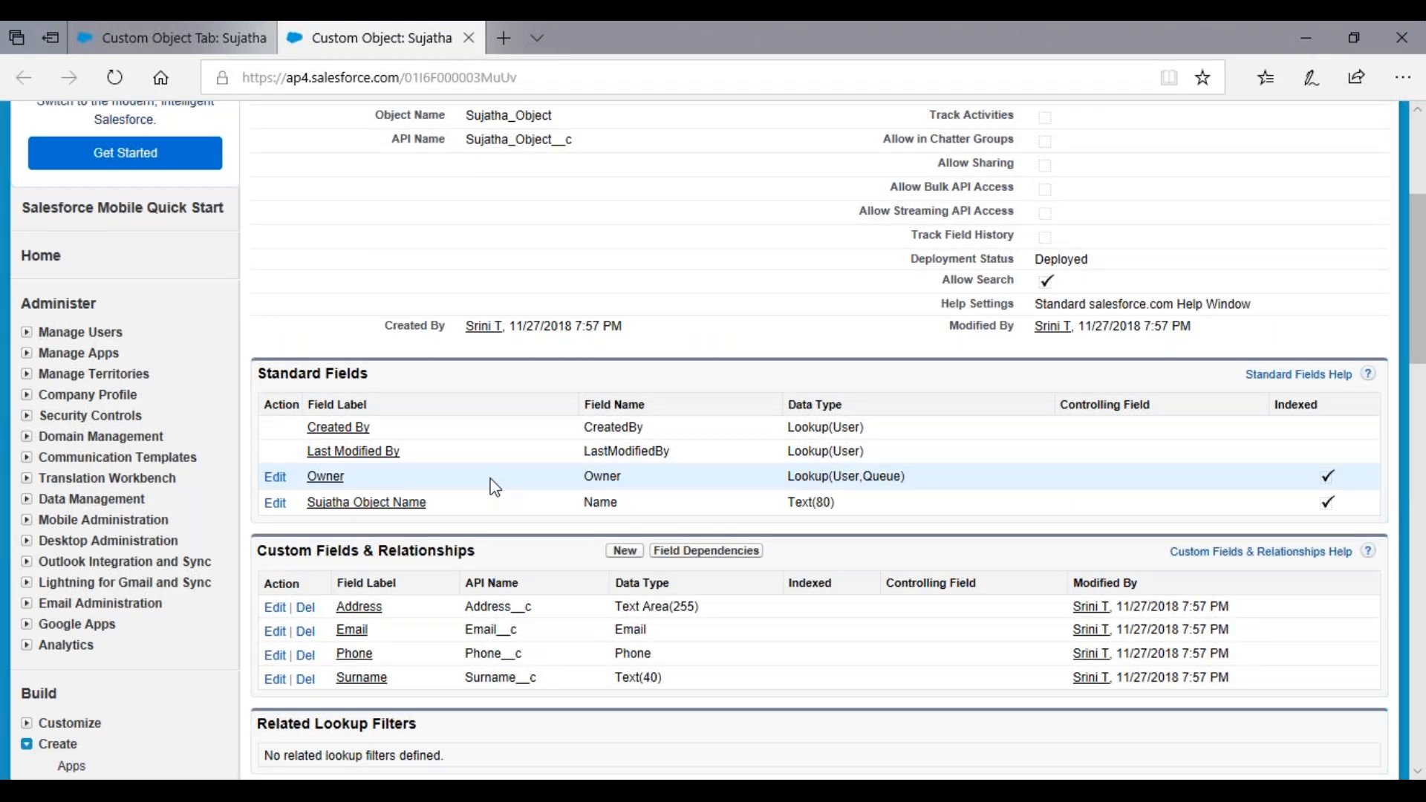
{"action": "scroll", "coordinate": [495, 487], "scroll_direction": "up", "scroll_amount": 3}
Open the Sujatha Object definition for editing, review its optional features and deployment status, and cancel without changes.
{"action": "left_click", "coordinate": [623, 248]}
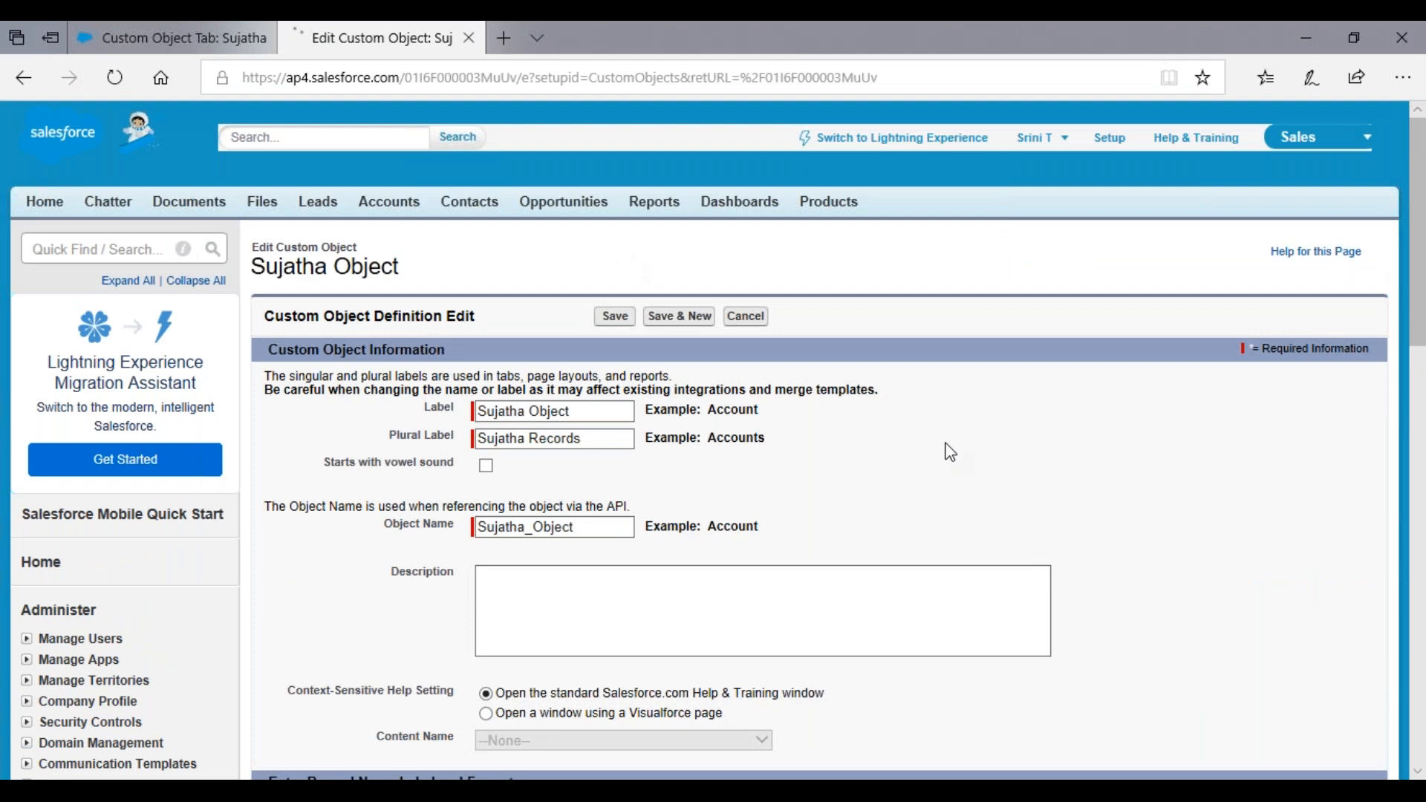
{"action": "scroll", "coordinate": [951, 452], "scroll_direction": "down", "scroll_amount": 10}
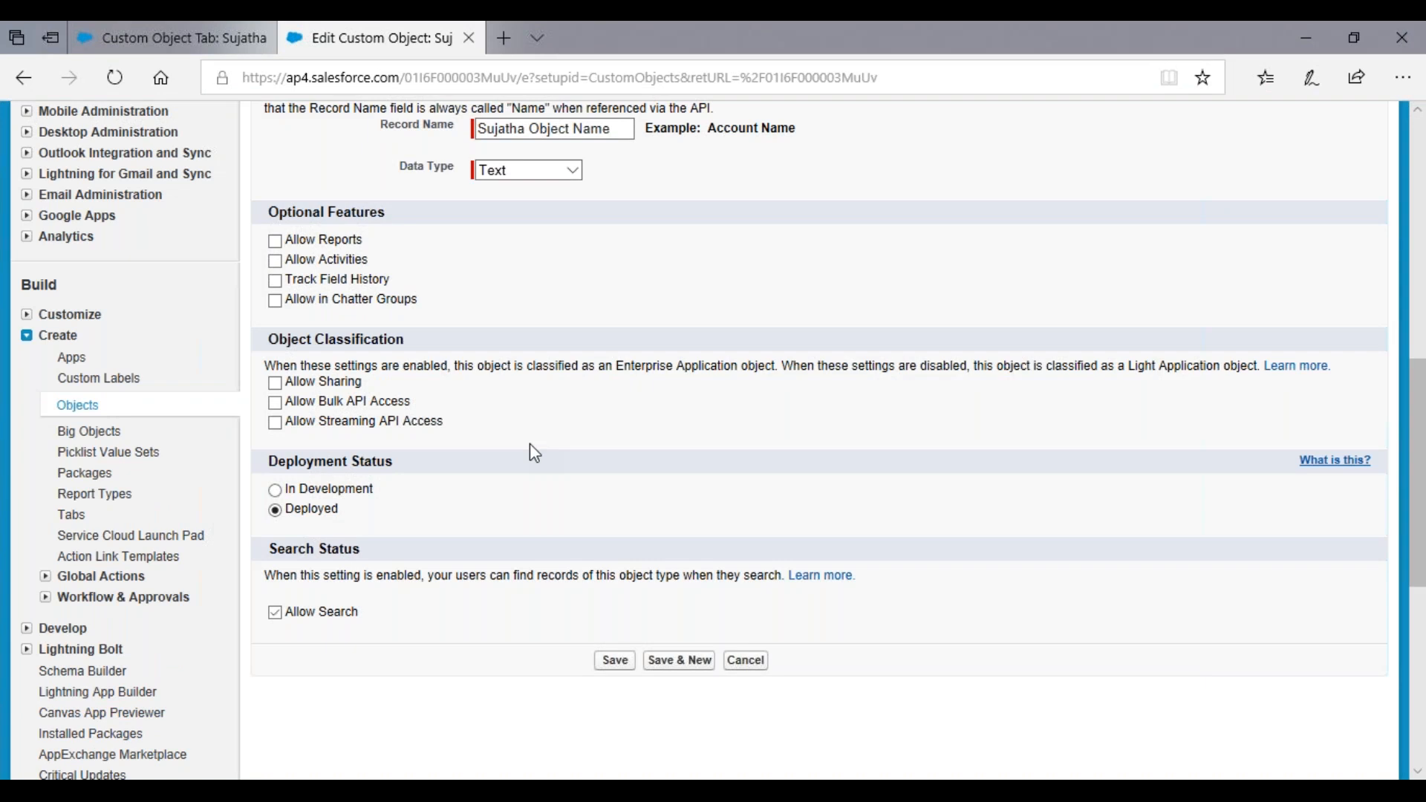
{"action": "scroll", "coordinate": [754, 308], "scroll_direction": "up", "scroll_amount": 10}
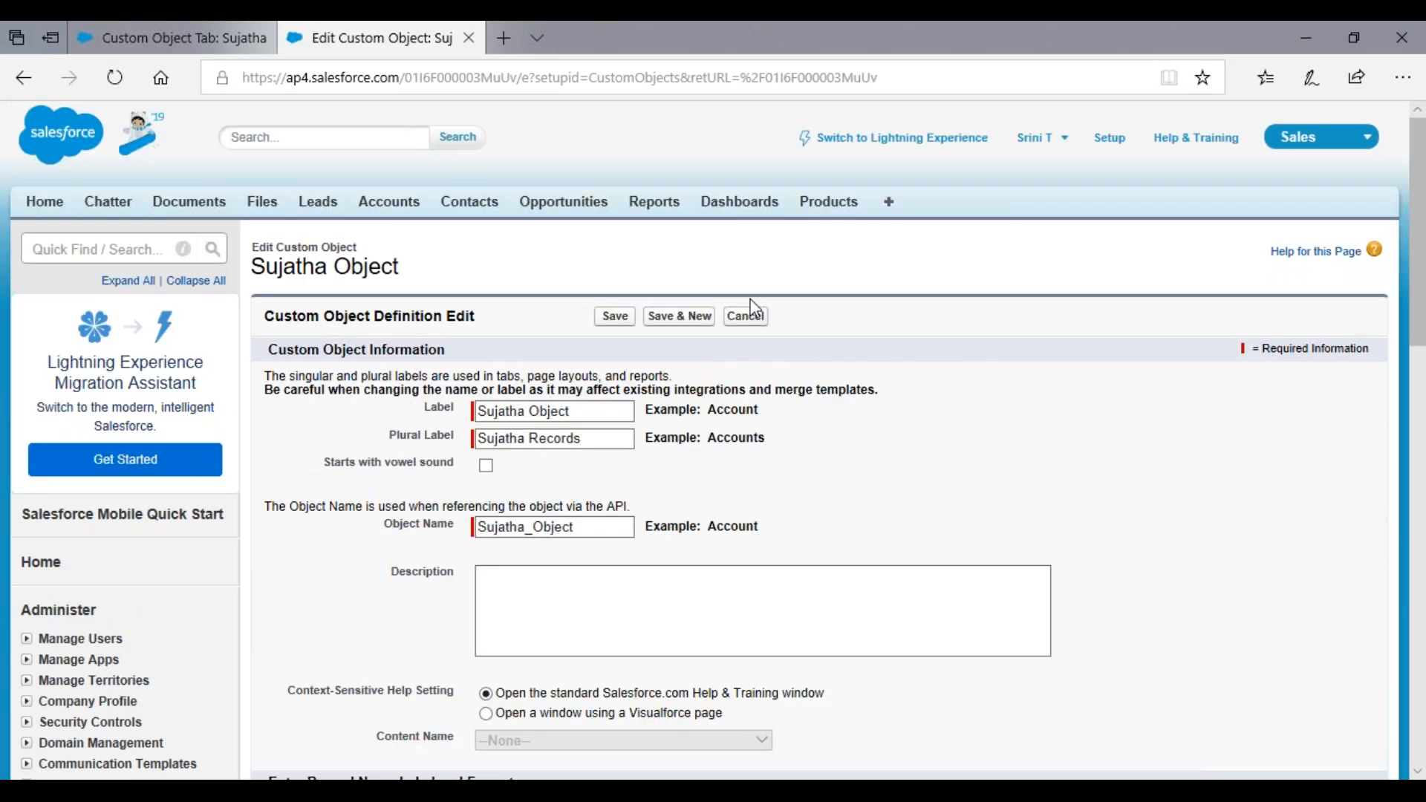
{"action": "left_click", "coordinate": [755, 312]}
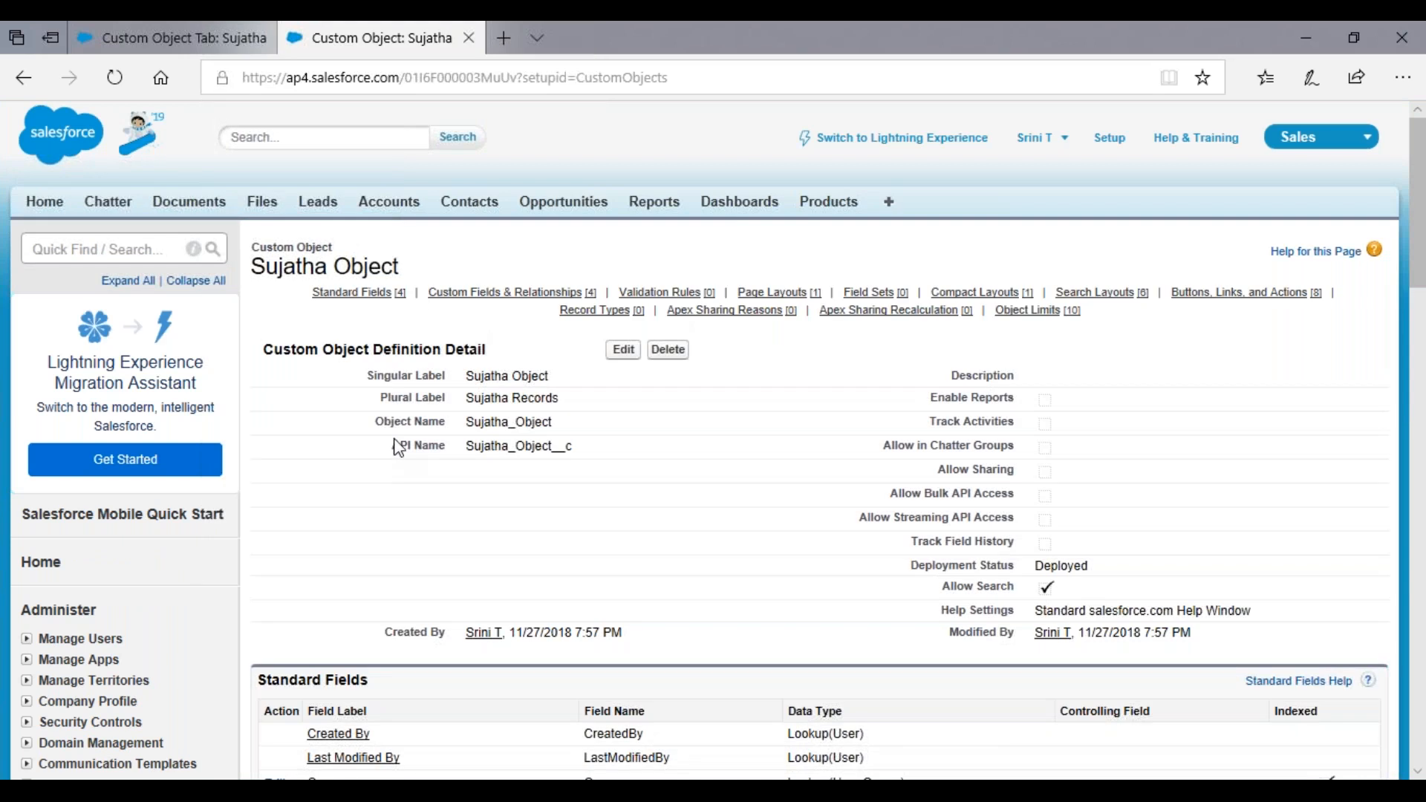
Inspect the Sujatha Records entry from the Custom Tabs list in view and edit mode without changes, and close the extra browser tab.
{"action": "scroll", "coordinate": [399, 448], "scroll_direction": "down", "scroll_amount": 4}
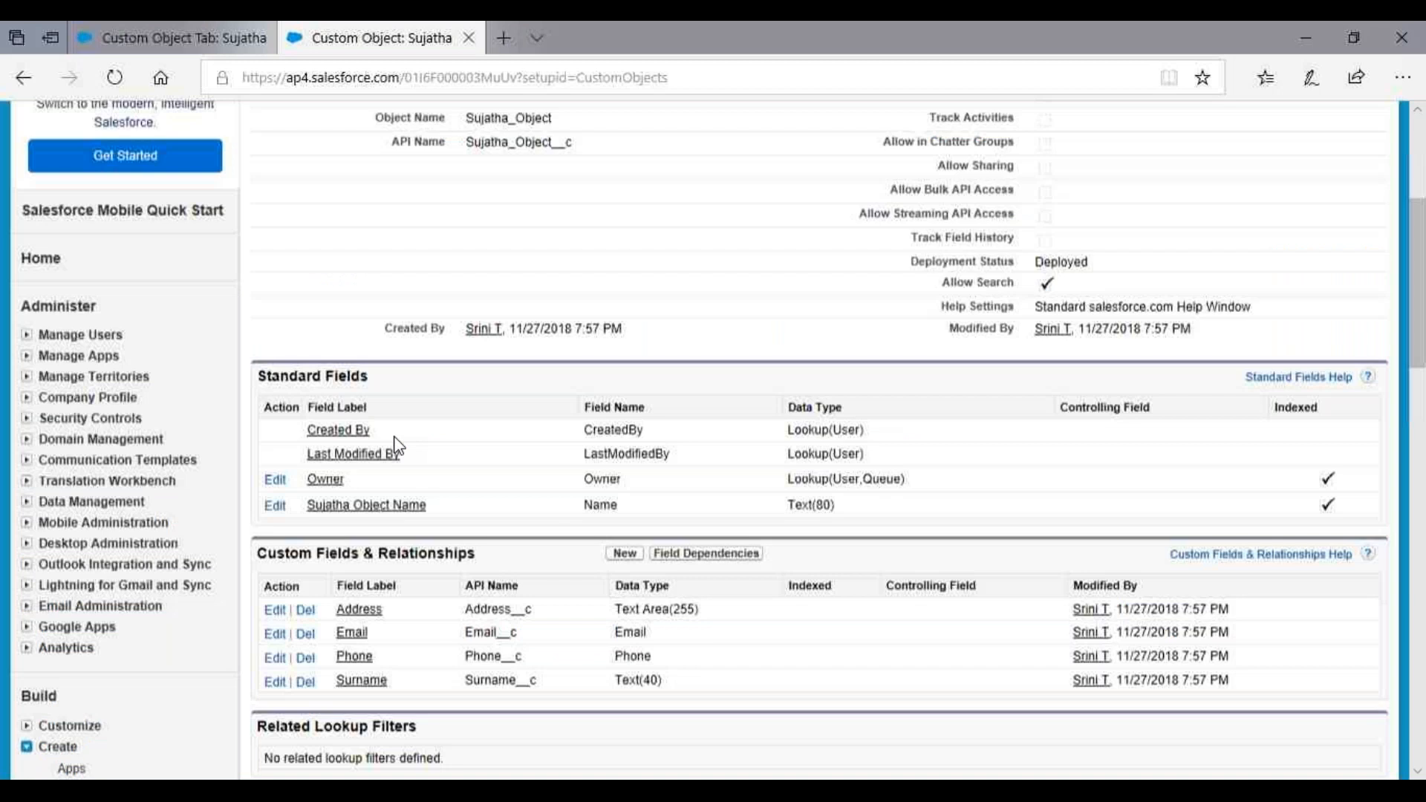
{"action": "scroll", "coordinate": [399, 448], "scroll_direction": "down", "scroll_amount": 8}
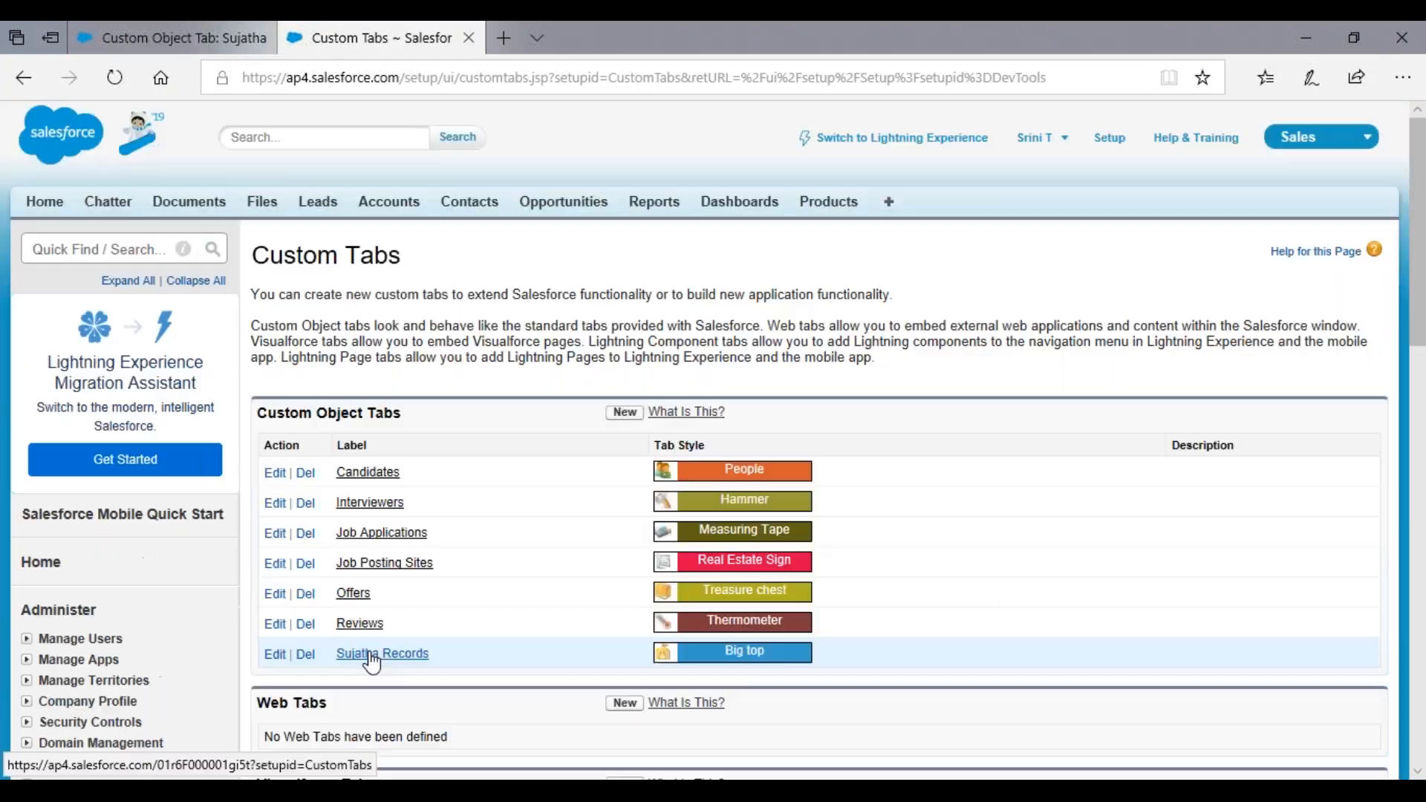
{"action": "left_click", "coordinate": [368, 654]}
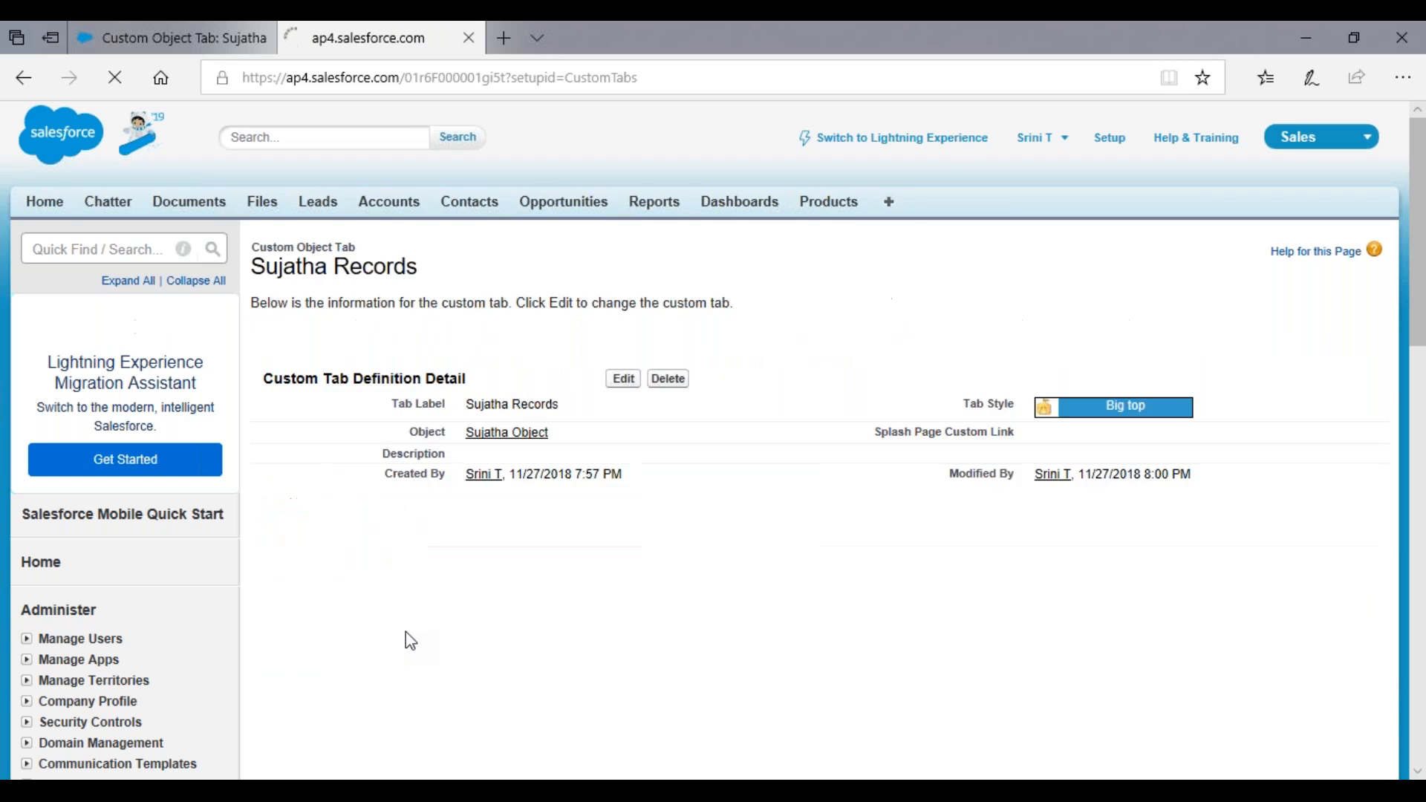
{"action": "left_click", "coordinate": [21, 87]}
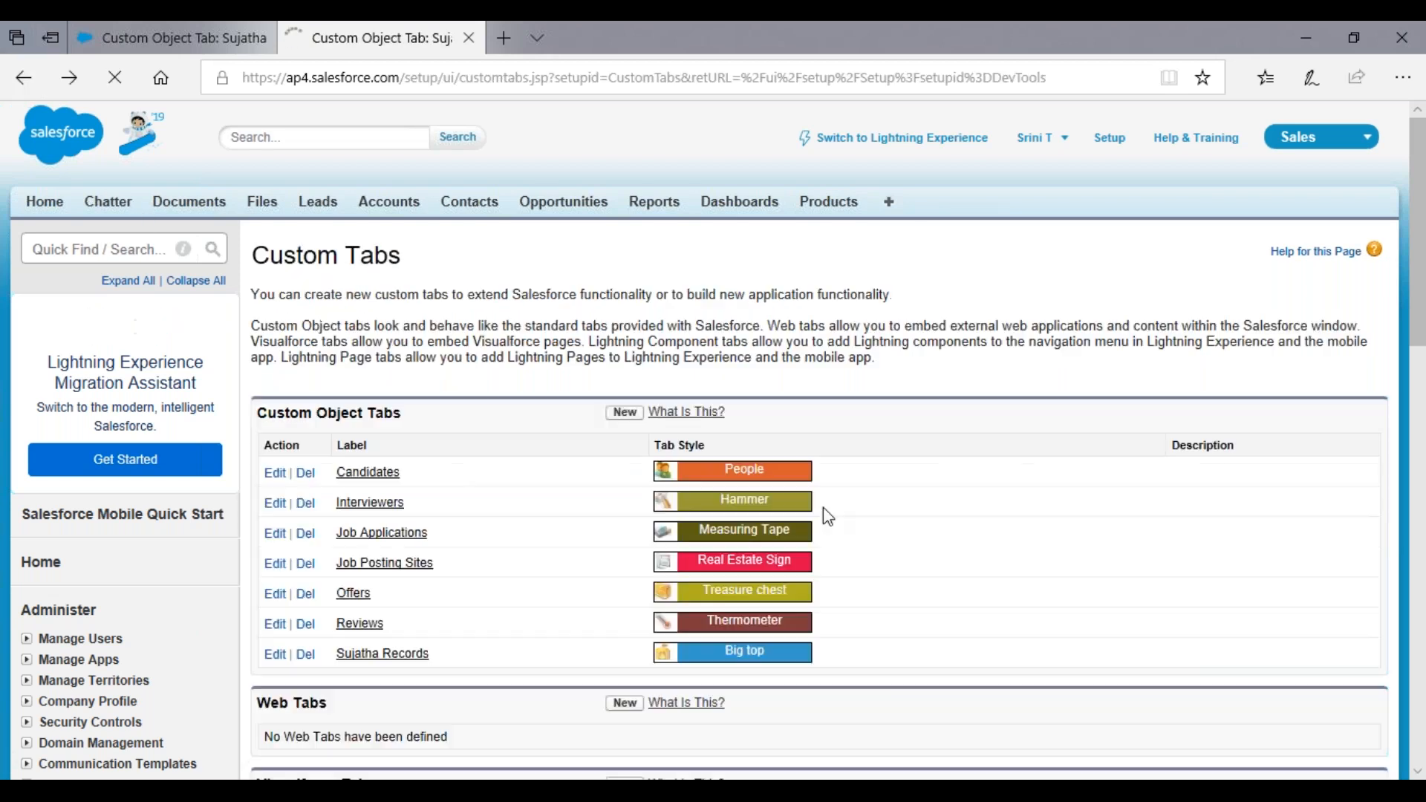
{"action": "left_click", "coordinate": [276, 656]}
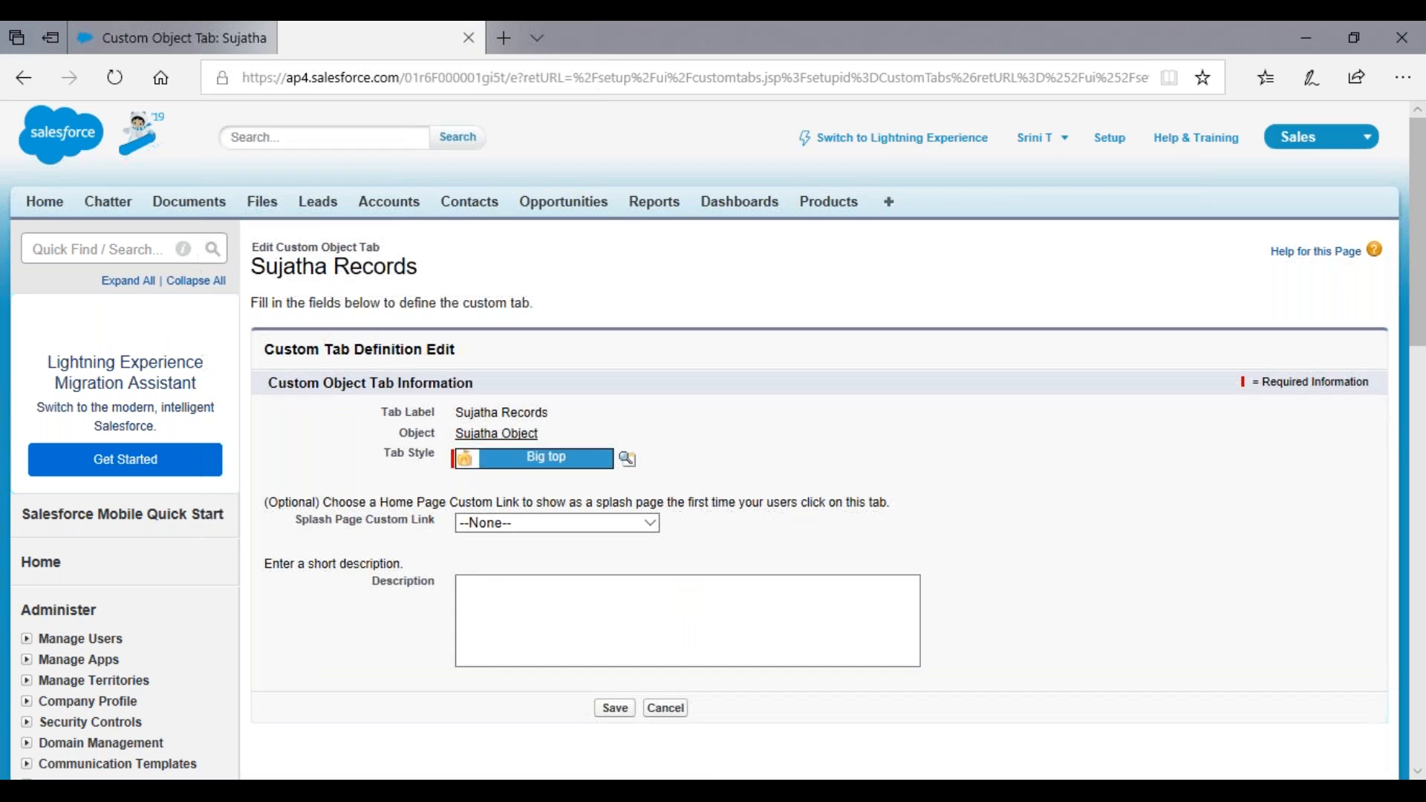
{"action": "left_click", "coordinate": [666, 708]}
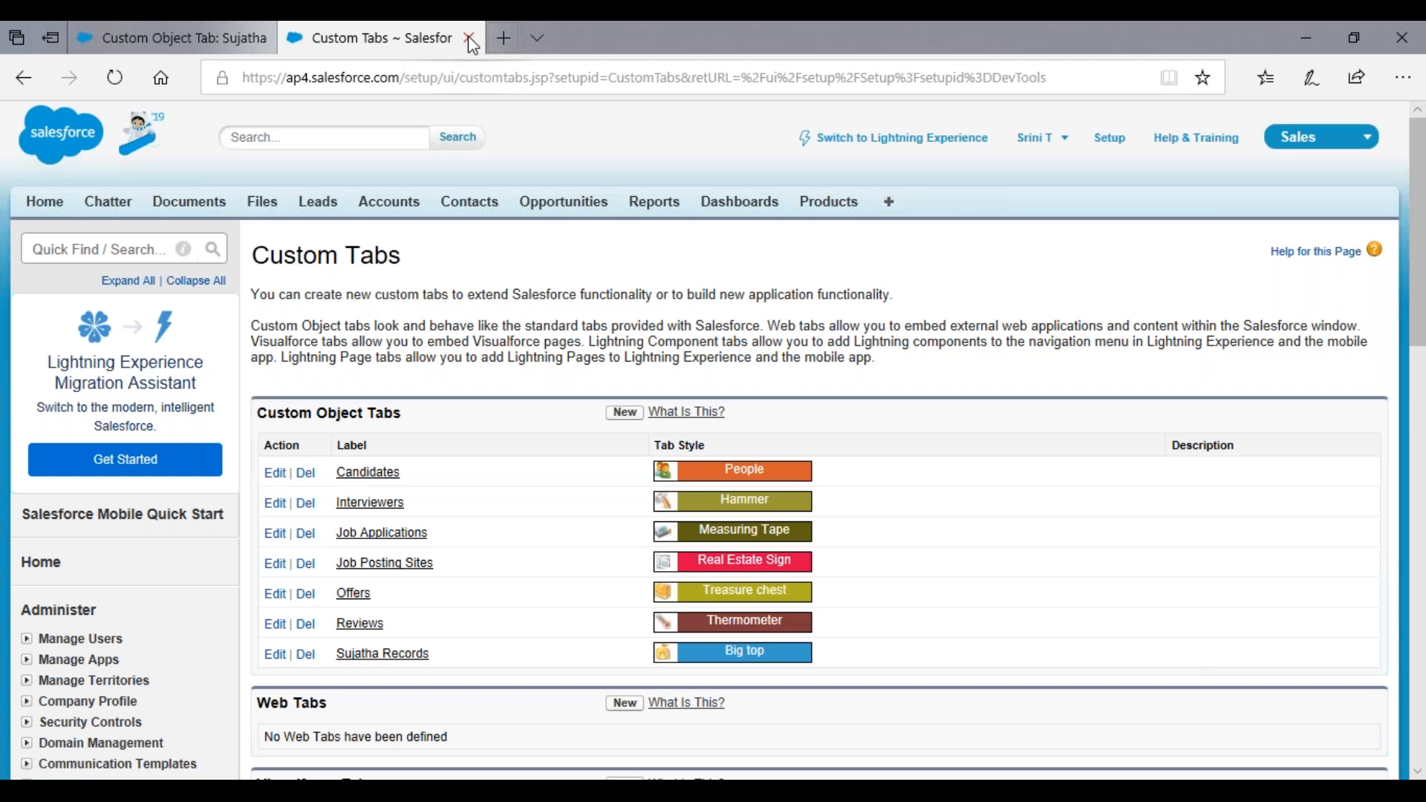
{"action": "left_click", "coordinate": [470, 39]}
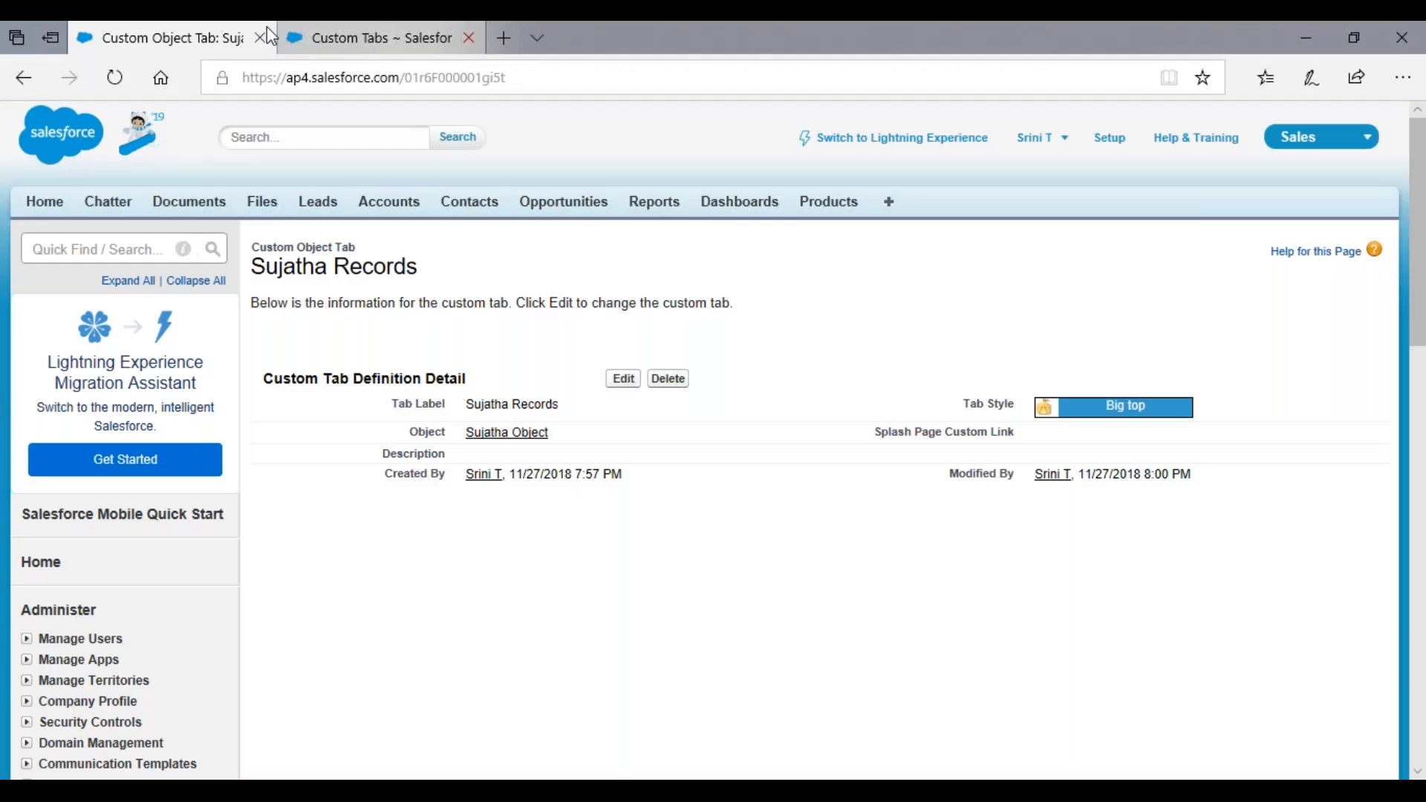
{"action": "left_click", "coordinate": [114, 78]}
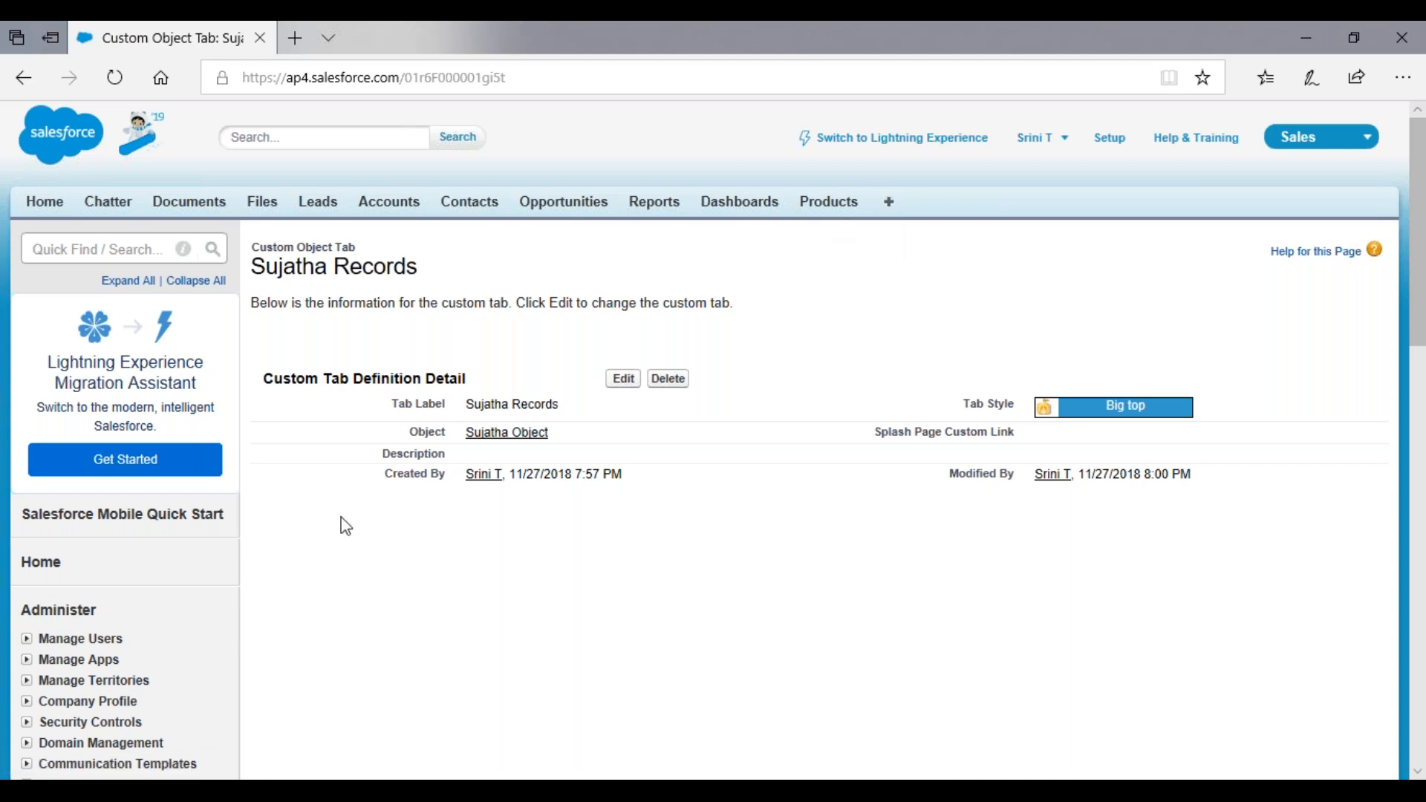
Return to the Apps list in Setup and open the Sales app for editing.
{"action": "scroll", "coordinate": [357, 505], "scroll_direction": "down", "scroll_amount": 1}
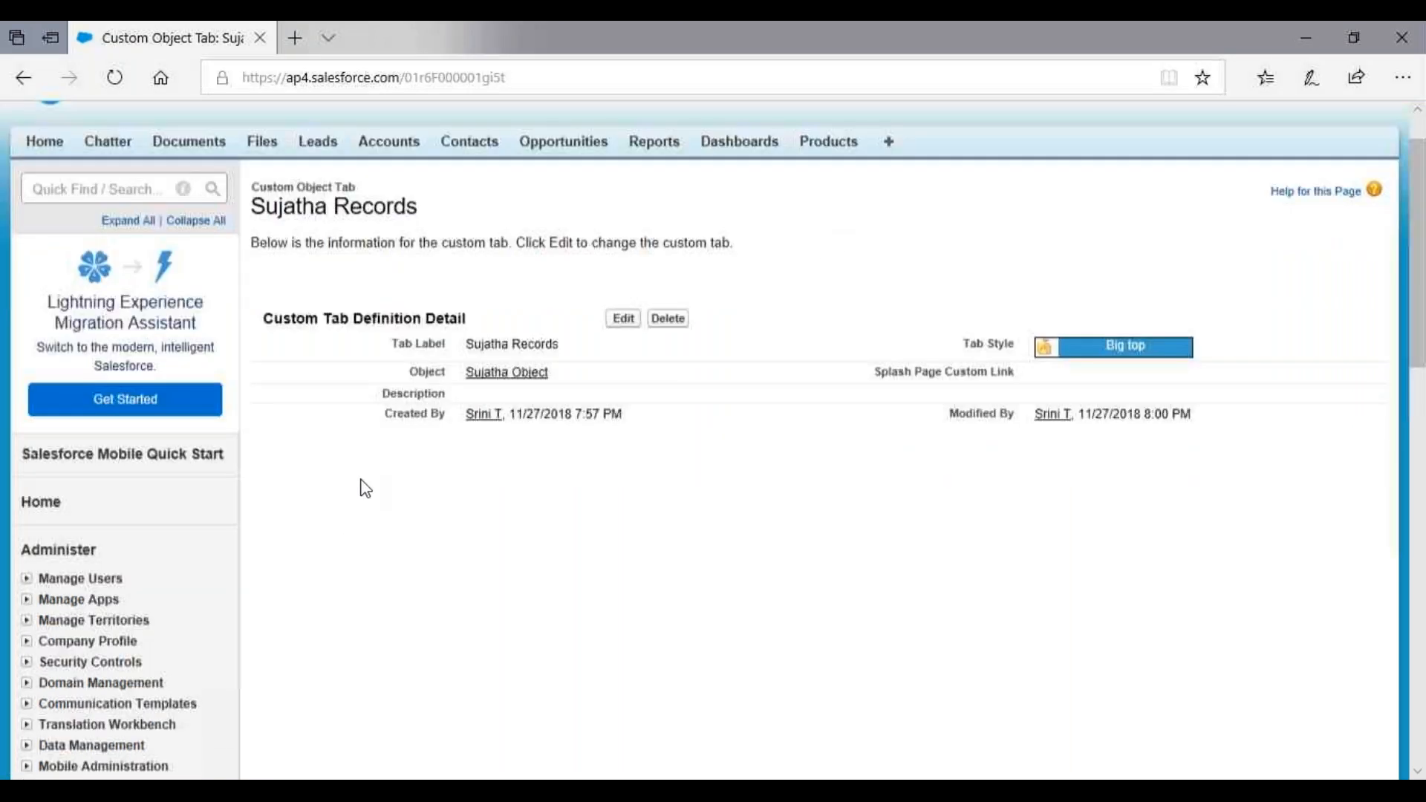
{"action": "scroll", "coordinate": [366, 488], "scroll_direction": "down", "scroll_amount": 10}
{"action": "left_click", "coordinate": [71, 359]}
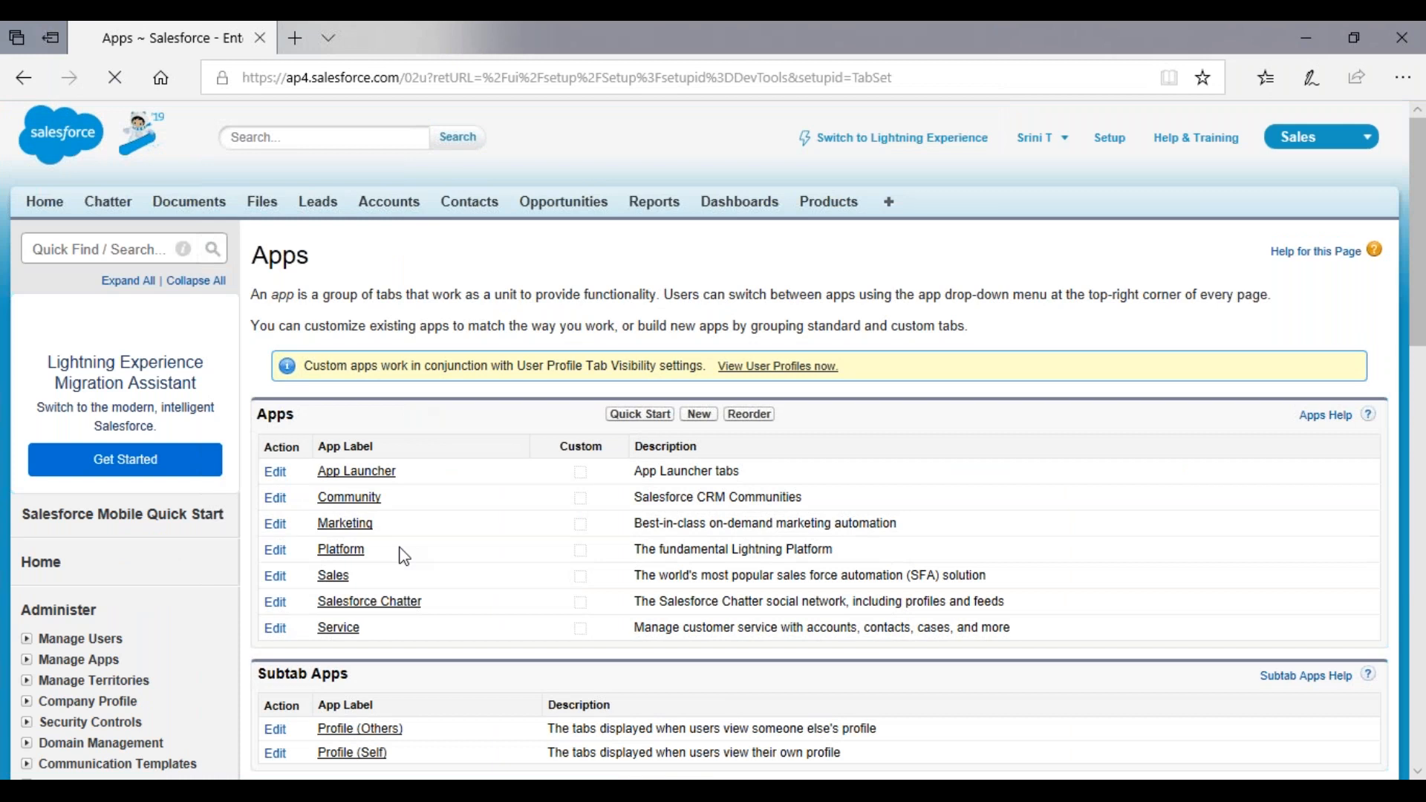
{"action": "scroll", "coordinate": [404, 557], "scroll_direction": "down", "scroll_amount": 2}
{"action": "left_click", "coordinate": [275, 473]}
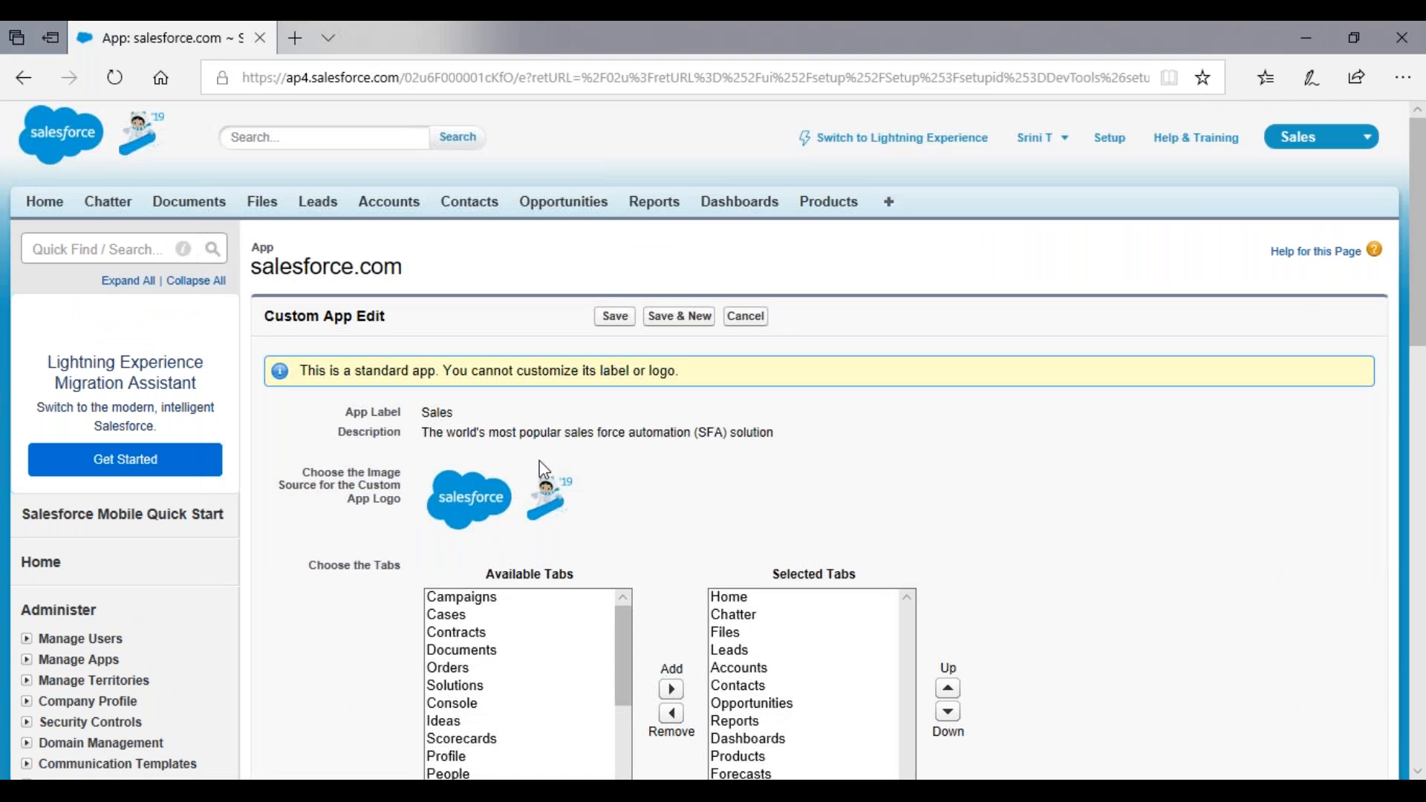
Review the Sales app's tab selection and profile assignments, highlighting Sujatha Records among the selected tabs.
{"action": "scroll", "coordinate": [545, 470], "scroll_direction": "down", "scroll_amount": 3}
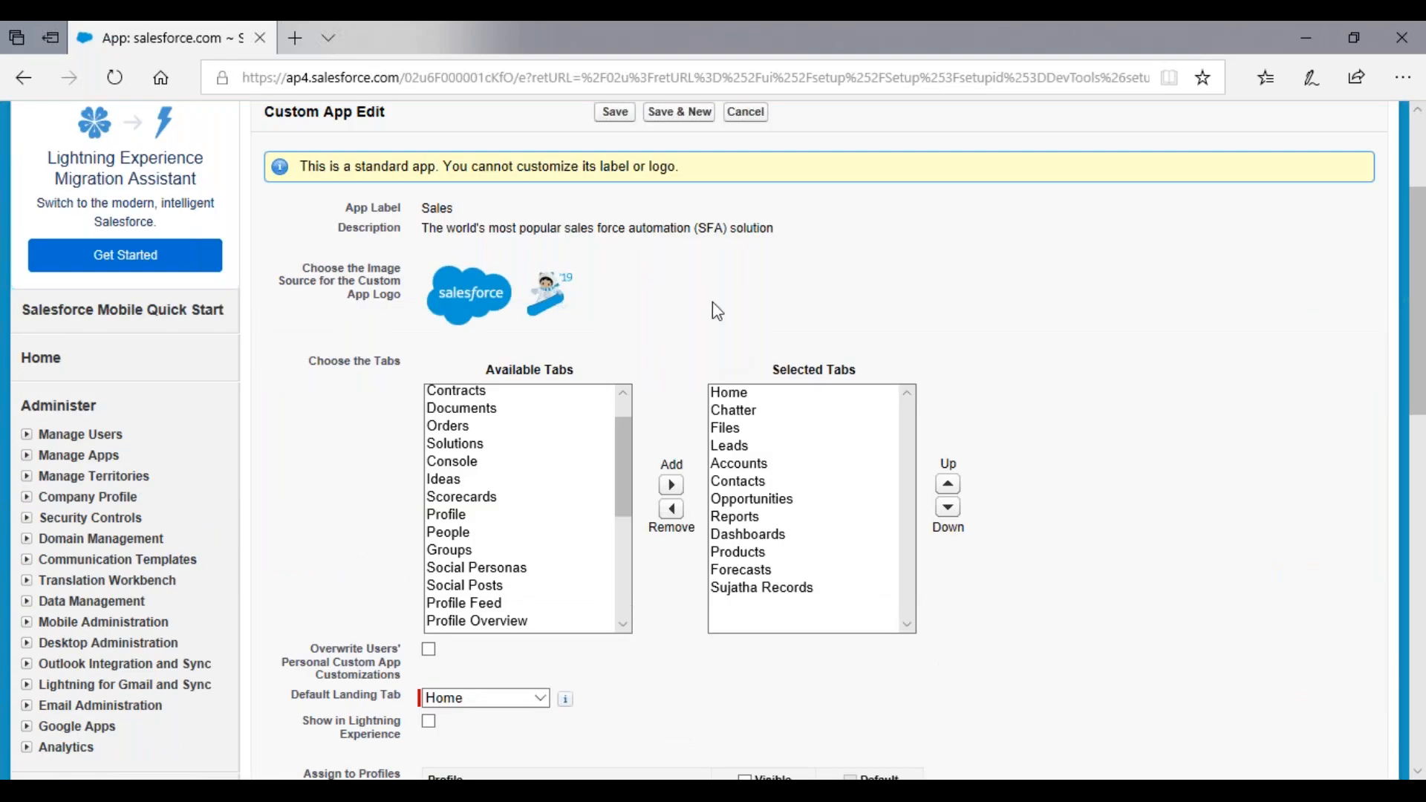
{"action": "scroll", "coordinate": [712, 303], "scroll_direction": "down", "scroll_amount": 1}
{"action": "scroll", "coordinate": [712, 302], "scroll_direction": "down", "scroll_amount": 3}
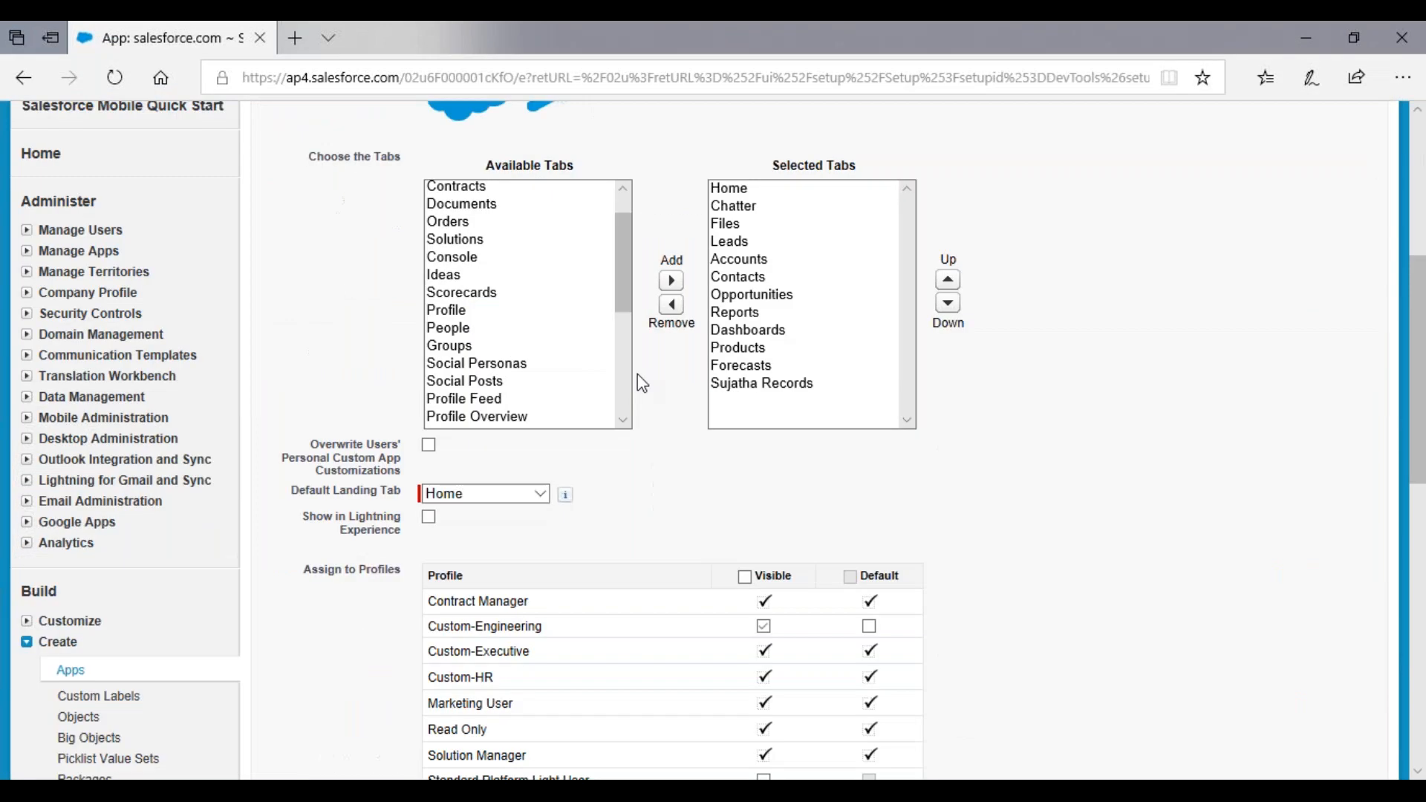
{"action": "left_click", "coordinate": [762, 383]}
{"action": "scroll", "coordinate": [1031, 415], "scroll_direction": "up", "scroll_amount": 6}
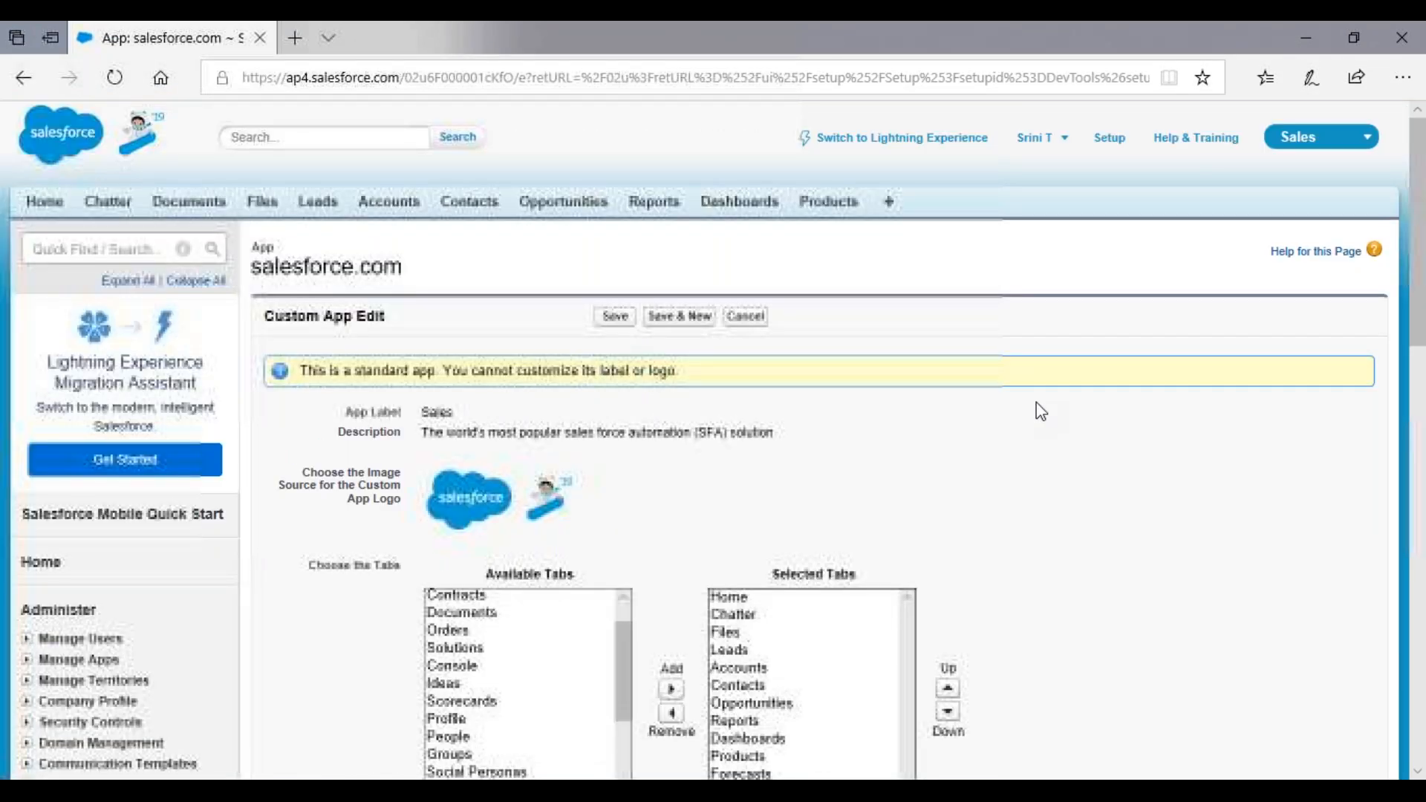
Move Sujatha Records directly below Dashboards in the Sales app's selected tabs.
{"action": "left_click", "coordinate": [946, 281]}
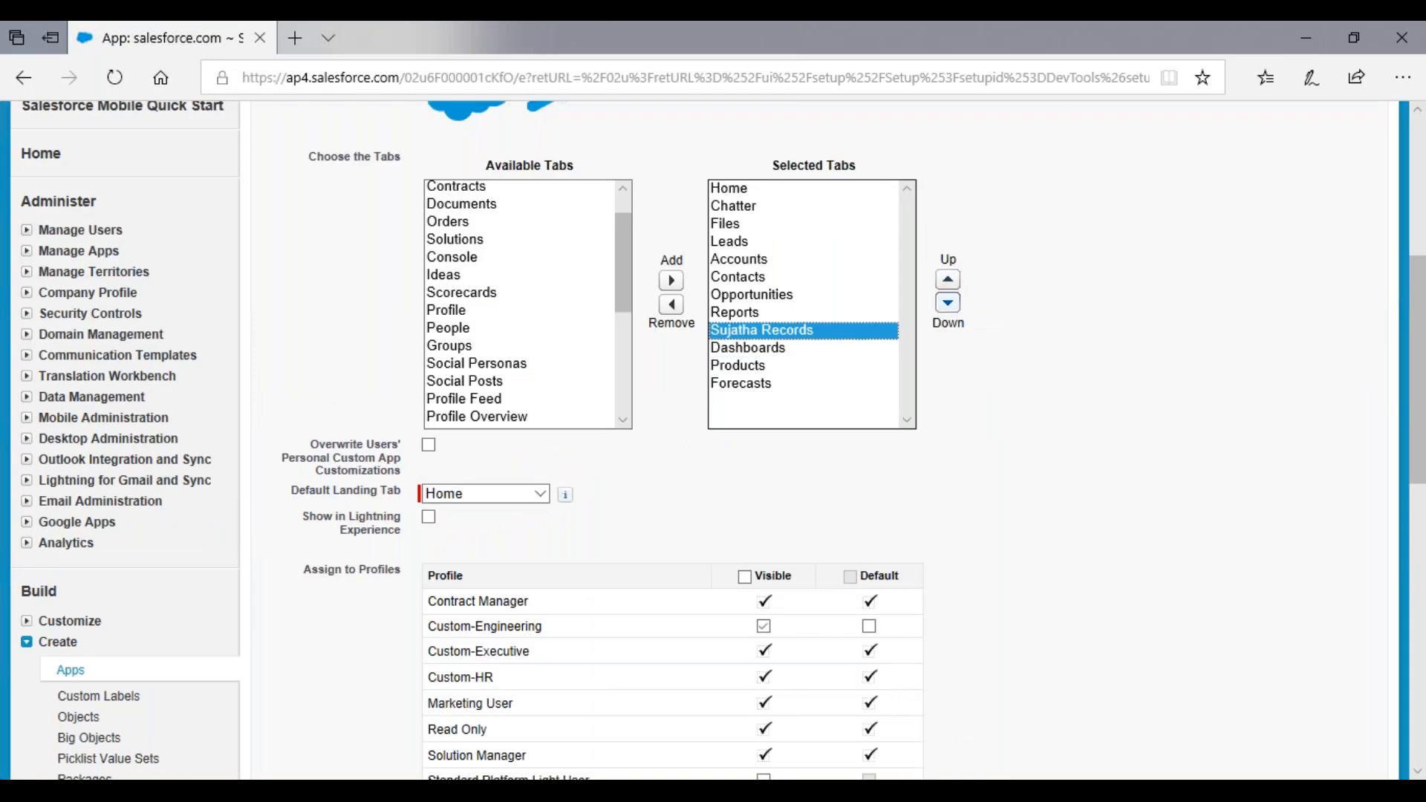
{"action": "left_click", "coordinate": [945, 303]}
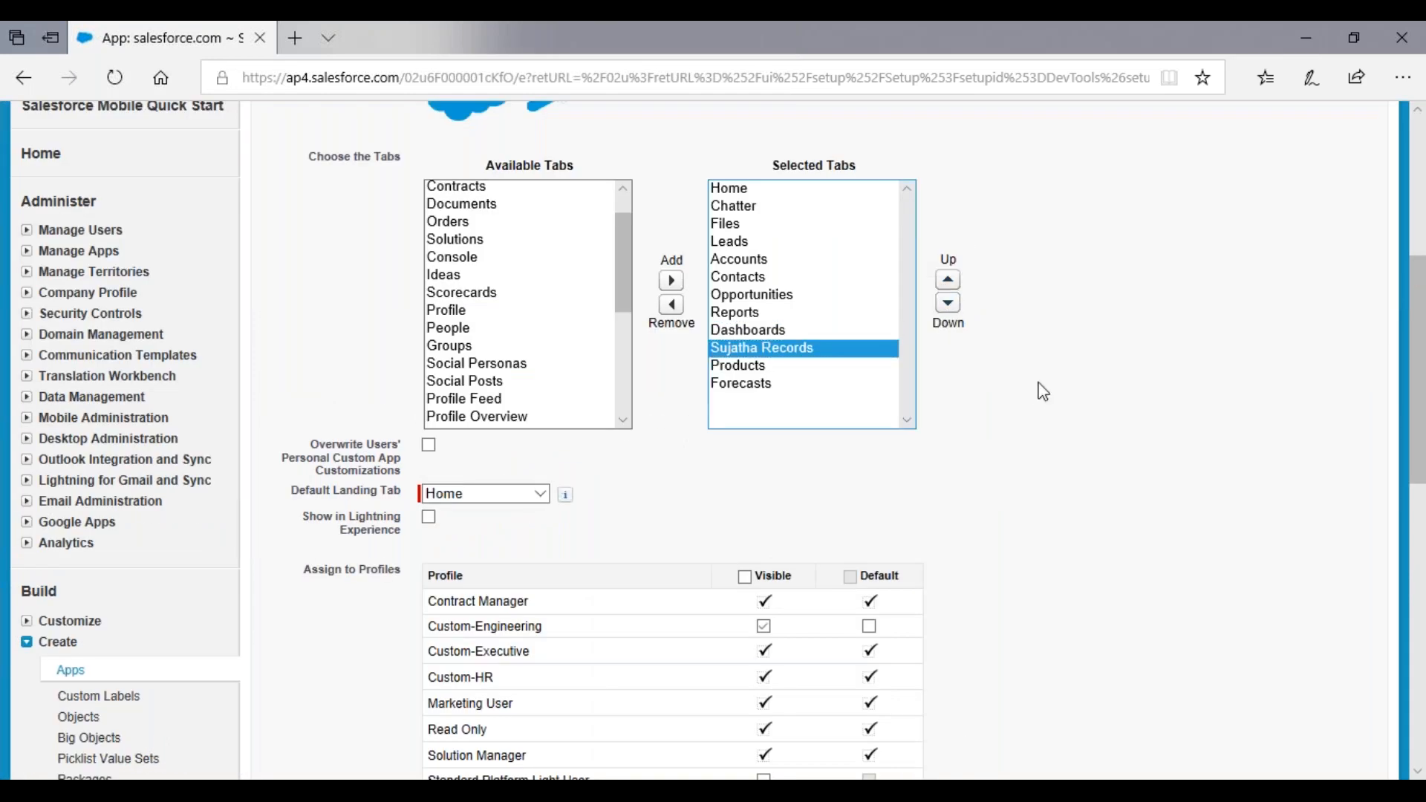
{"action": "scroll", "coordinate": [1043, 392], "scroll_direction": "up", "scroll_amount": 1}
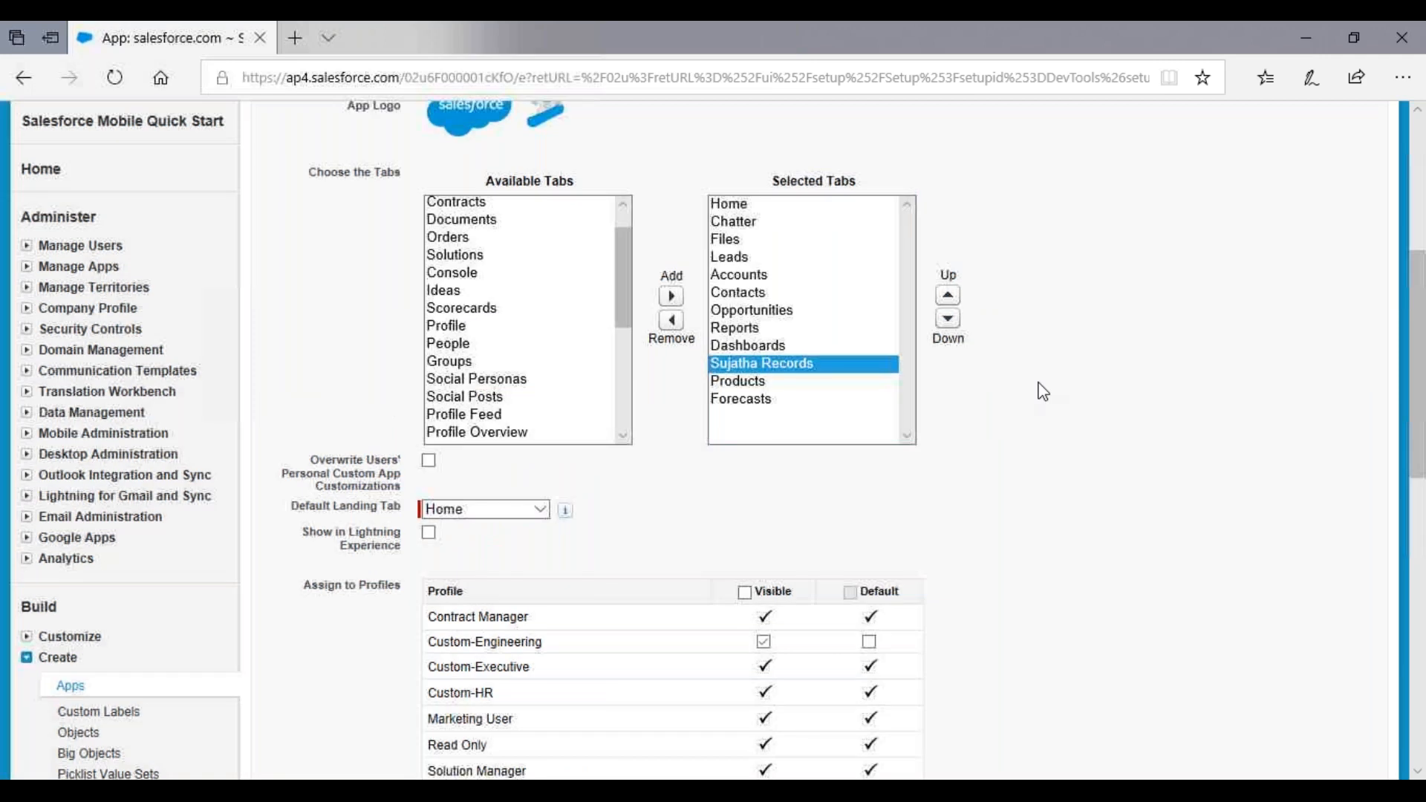
{"action": "scroll", "coordinate": [1044, 392], "scroll_direction": "down", "scroll_amount": 1}
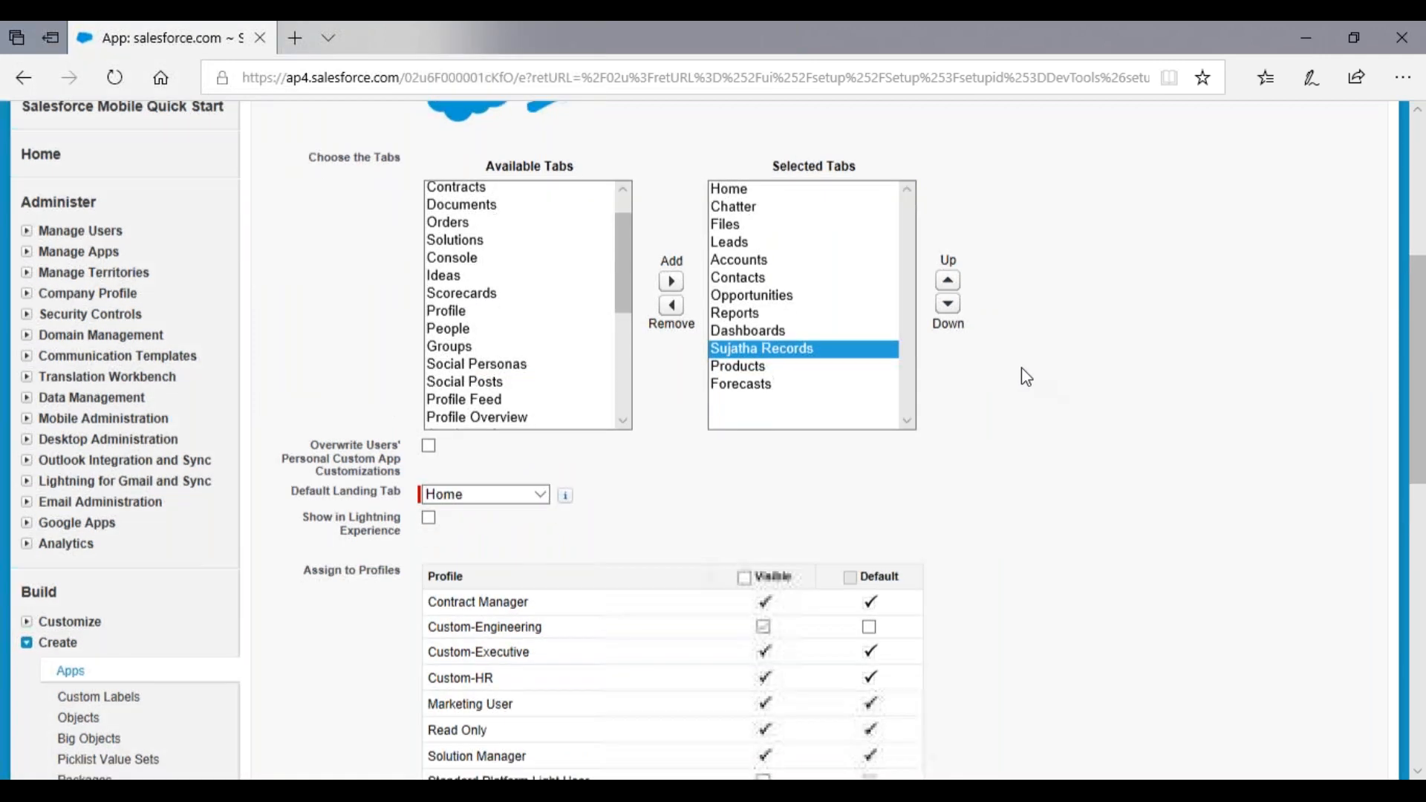
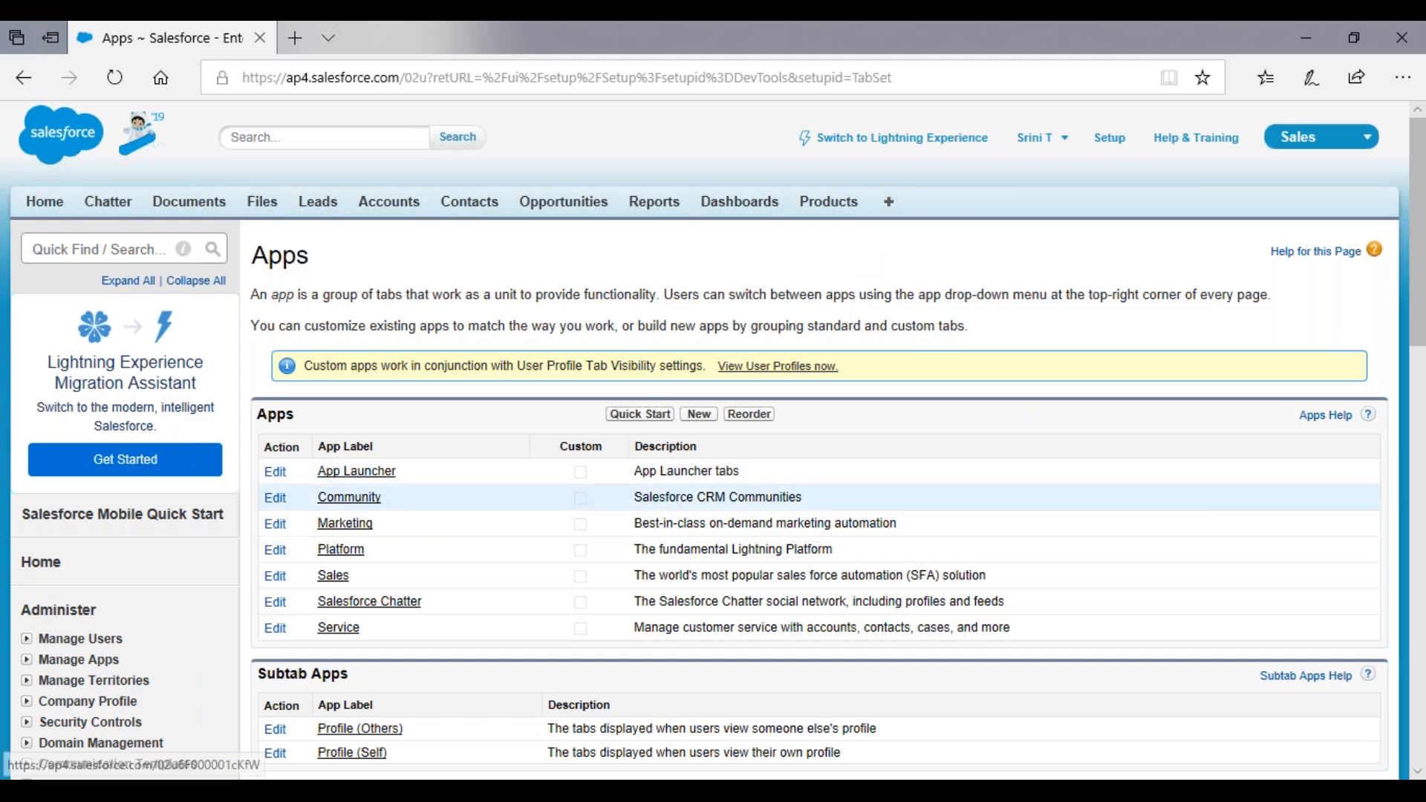
Check the available apps list and the All Tabs page for a Sujatha Records entry.
{"action": "left_click", "coordinate": [1315, 137]}
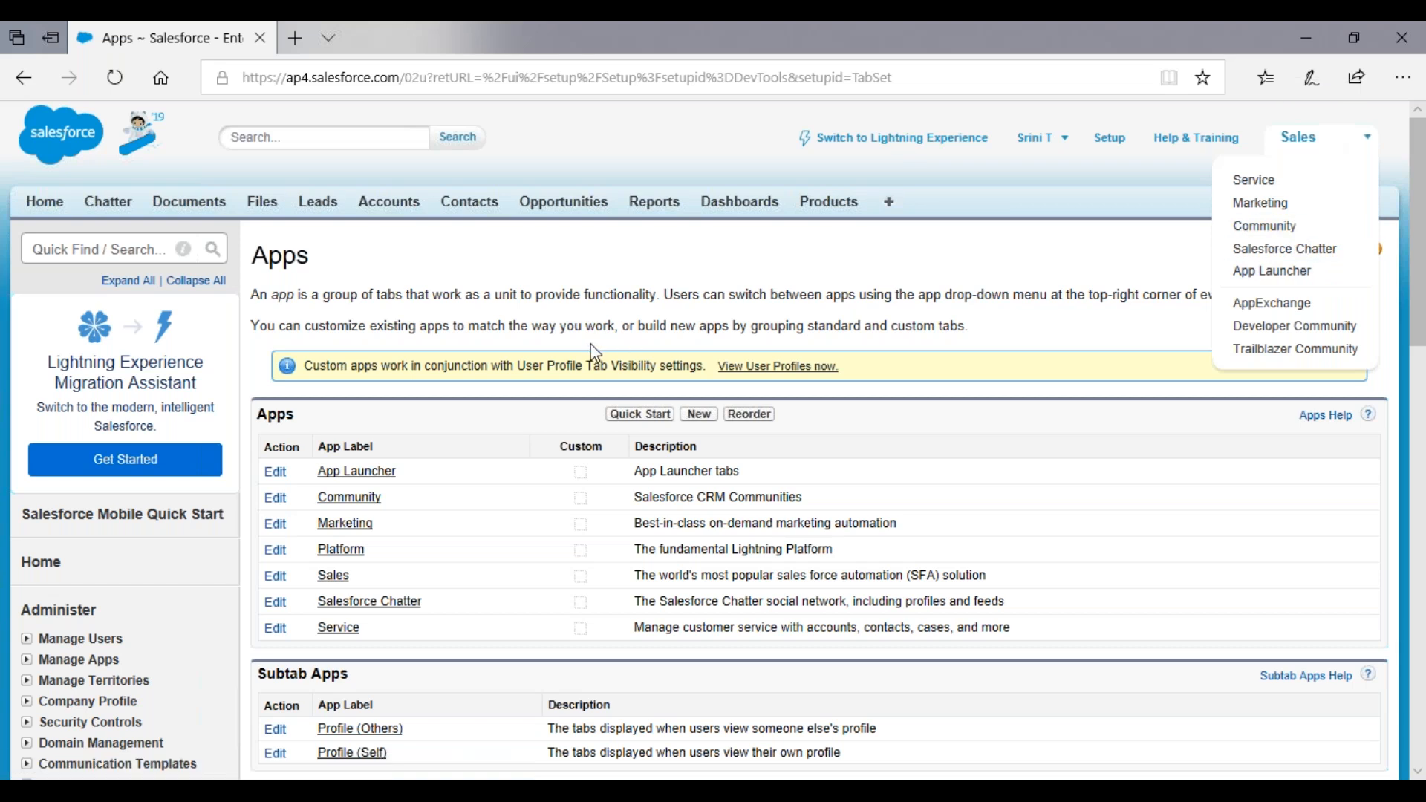
{"action": "left_click", "coordinate": [555, 324]}
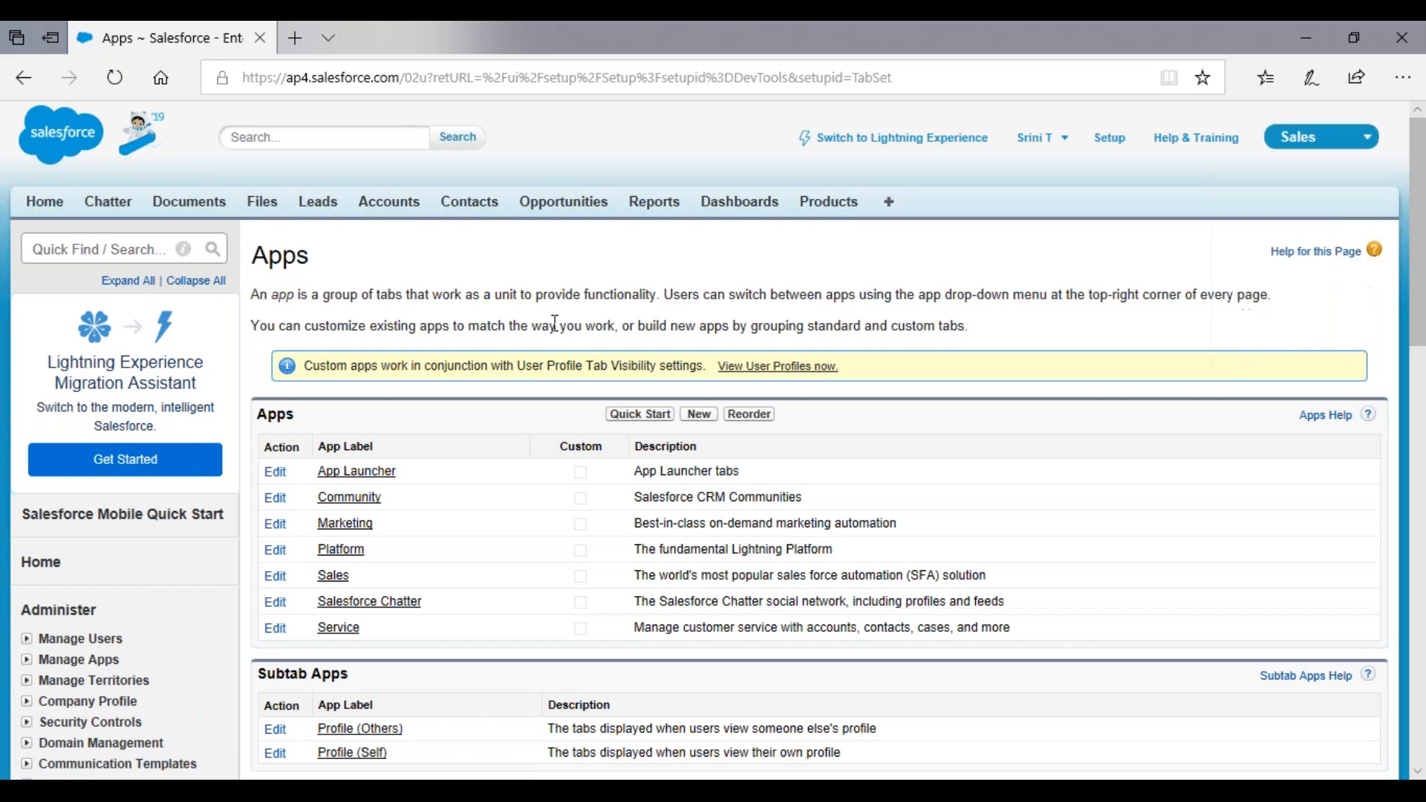
{"action": "left_click", "coordinate": [890, 205]}
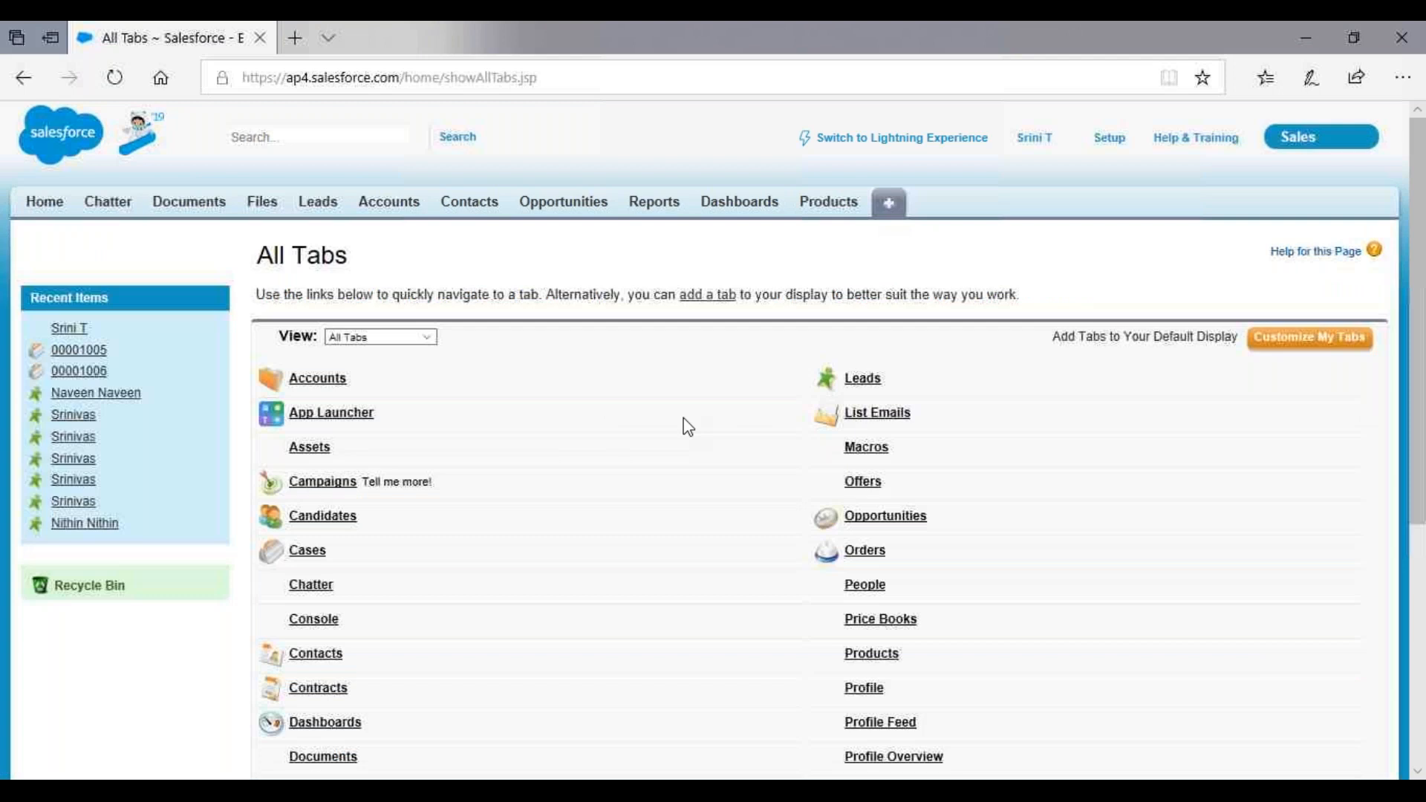
{"action": "scroll", "coordinate": [689, 427], "scroll_direction": "down", "scroll_amount": 5}
{"action": "scroll", "coordinate": [689, 428], "scroll_direction": "down", "scroll_amount": 1}
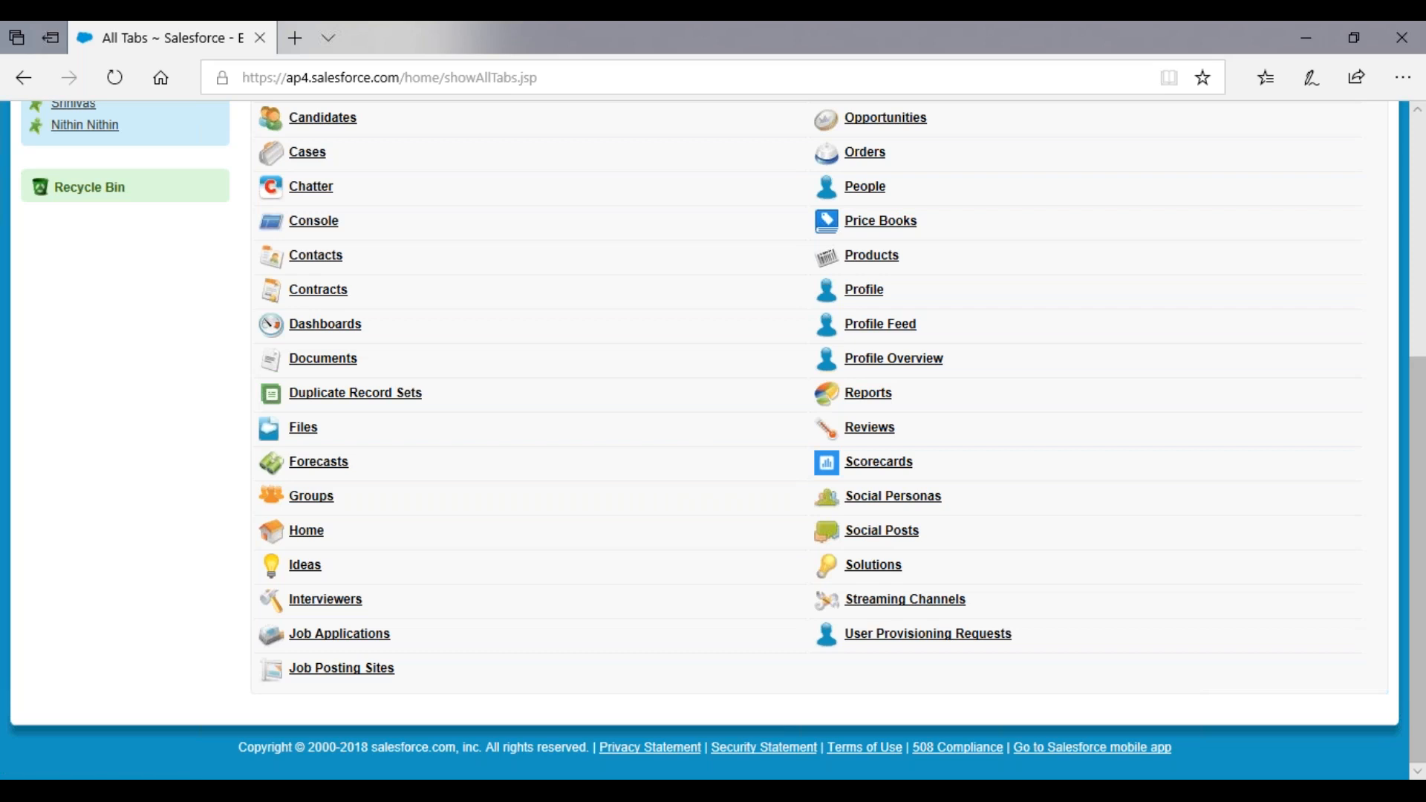
{"action": "scroll", "coordinate": [714, 439], "scroll_direction": "up", "scroll_amount": 3}
{"action": "scroll", "coordinate": [713, 439], "scroll_direction": "up", "scroll_amount": 2}
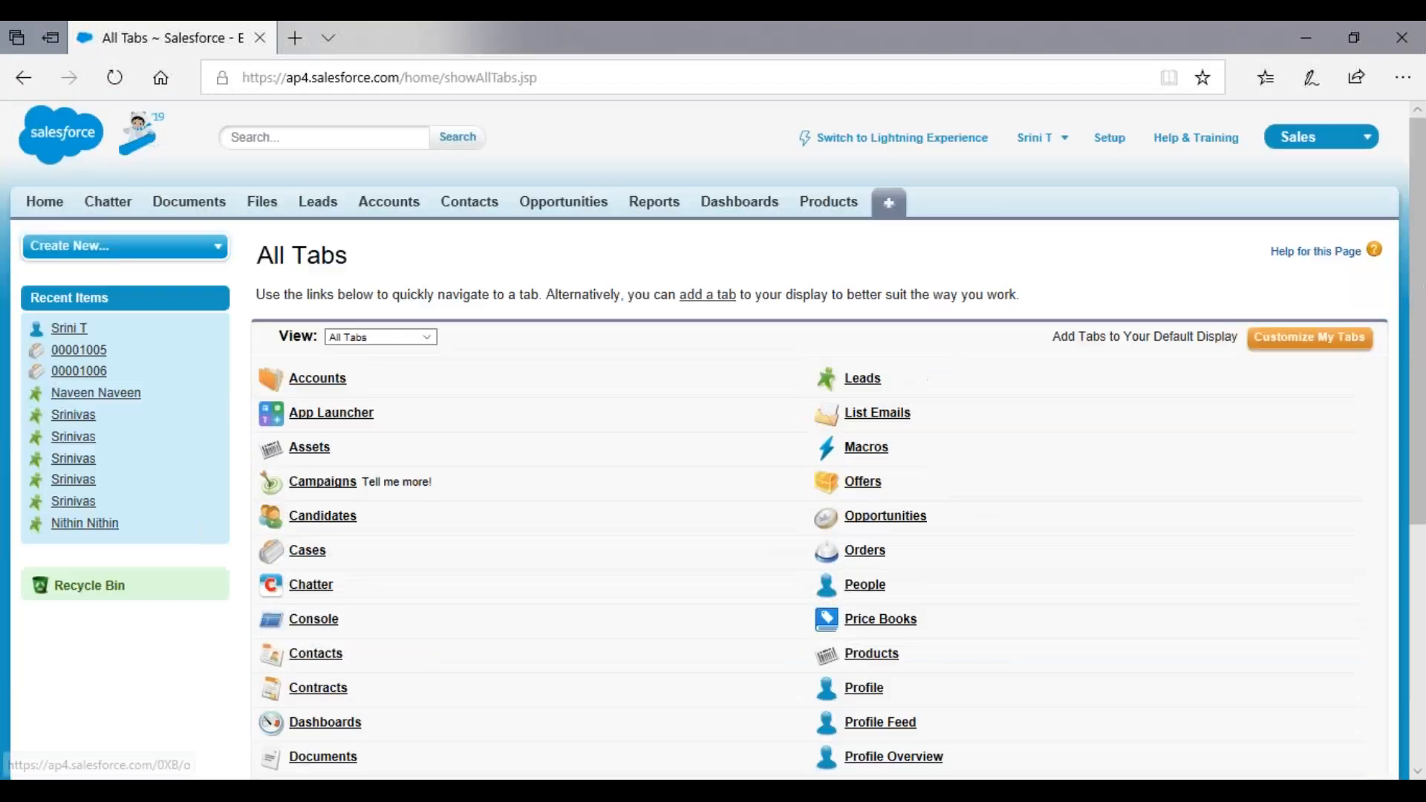
Open the Sujatha Records custom tab definition from the recent items in Setup and delete it.
{"action": "left_click", "coordinate": [1109, 138]}
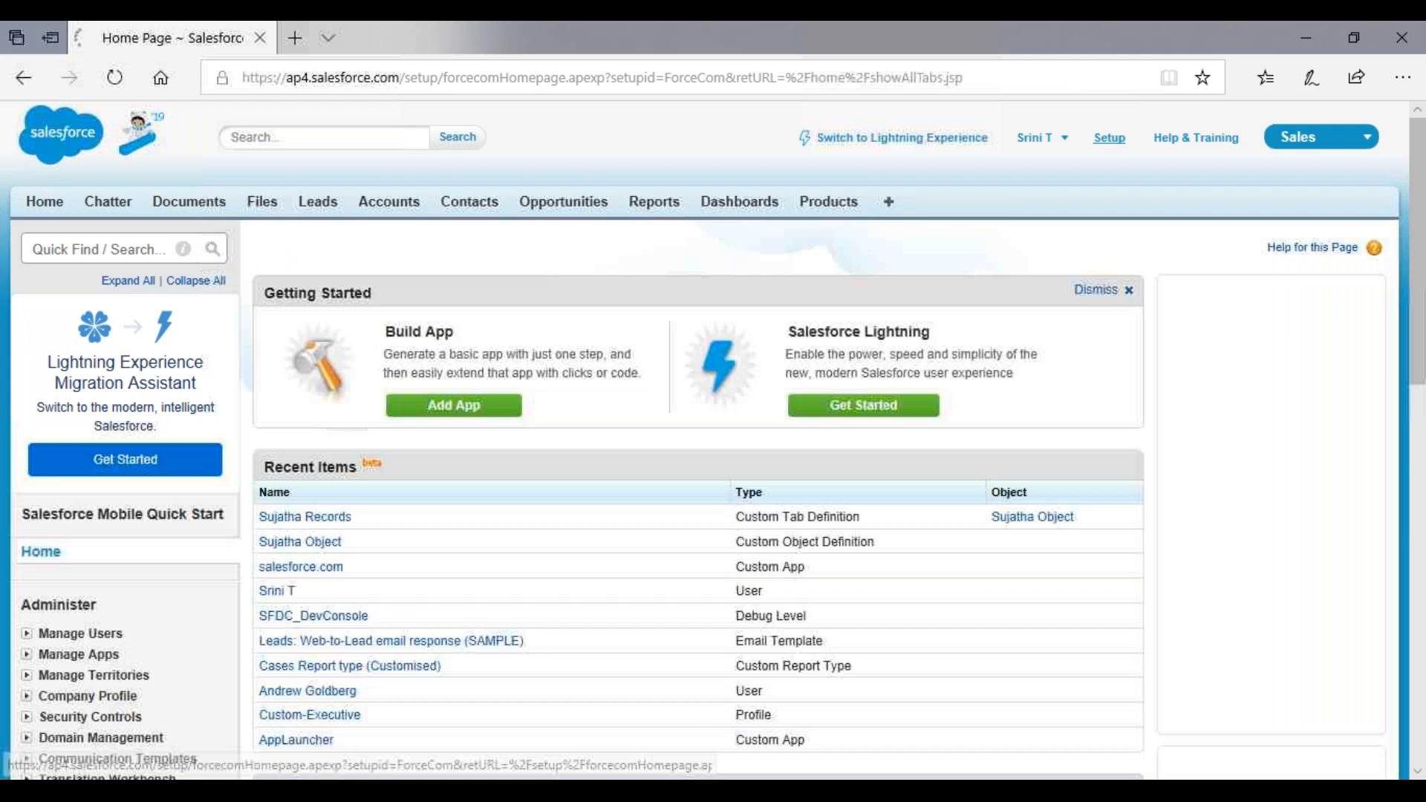
{"action": "scroll", "coordinate": [158, 290], "scroll_direction": "down", "scroll_amount": 4}
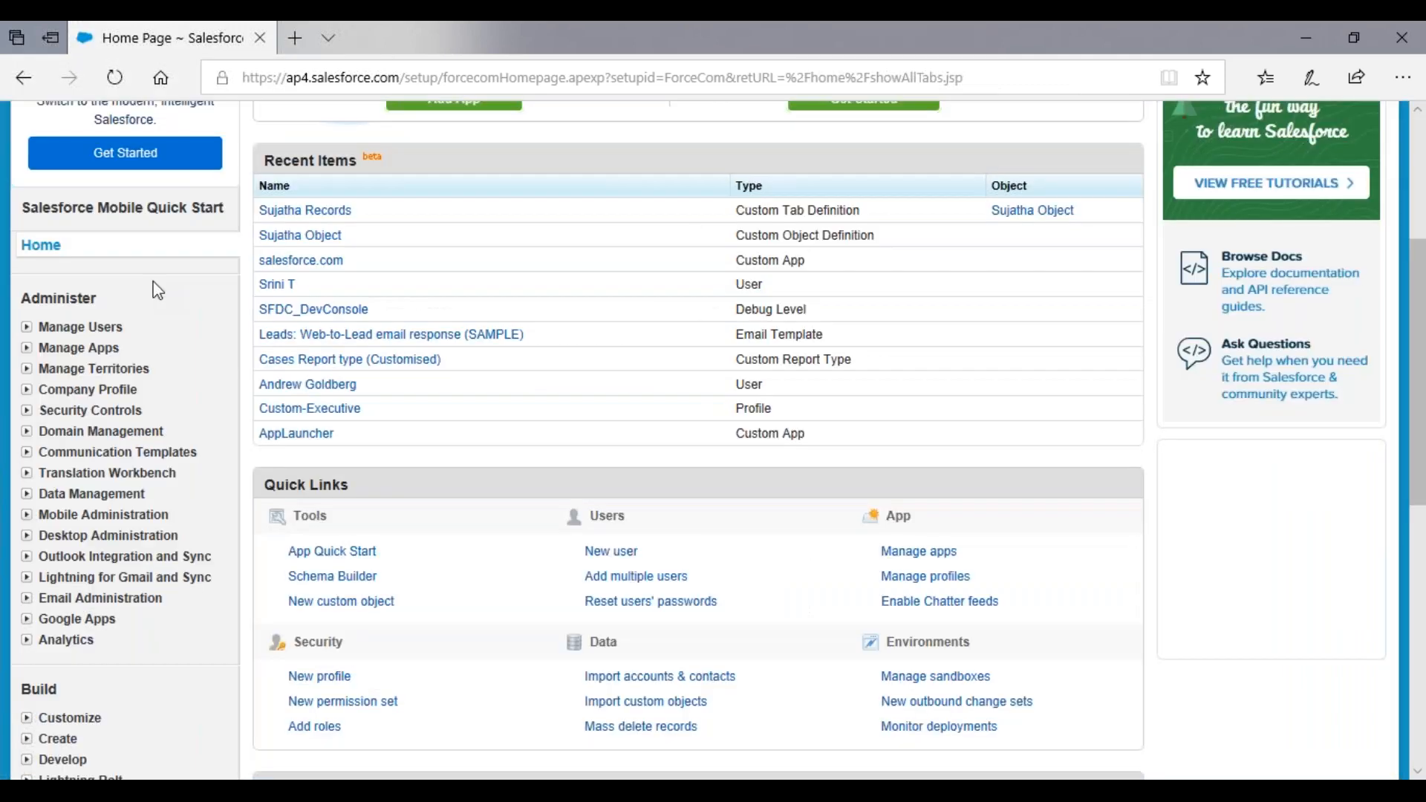
{"action": "left_click", "coordinate": [325, 214]}
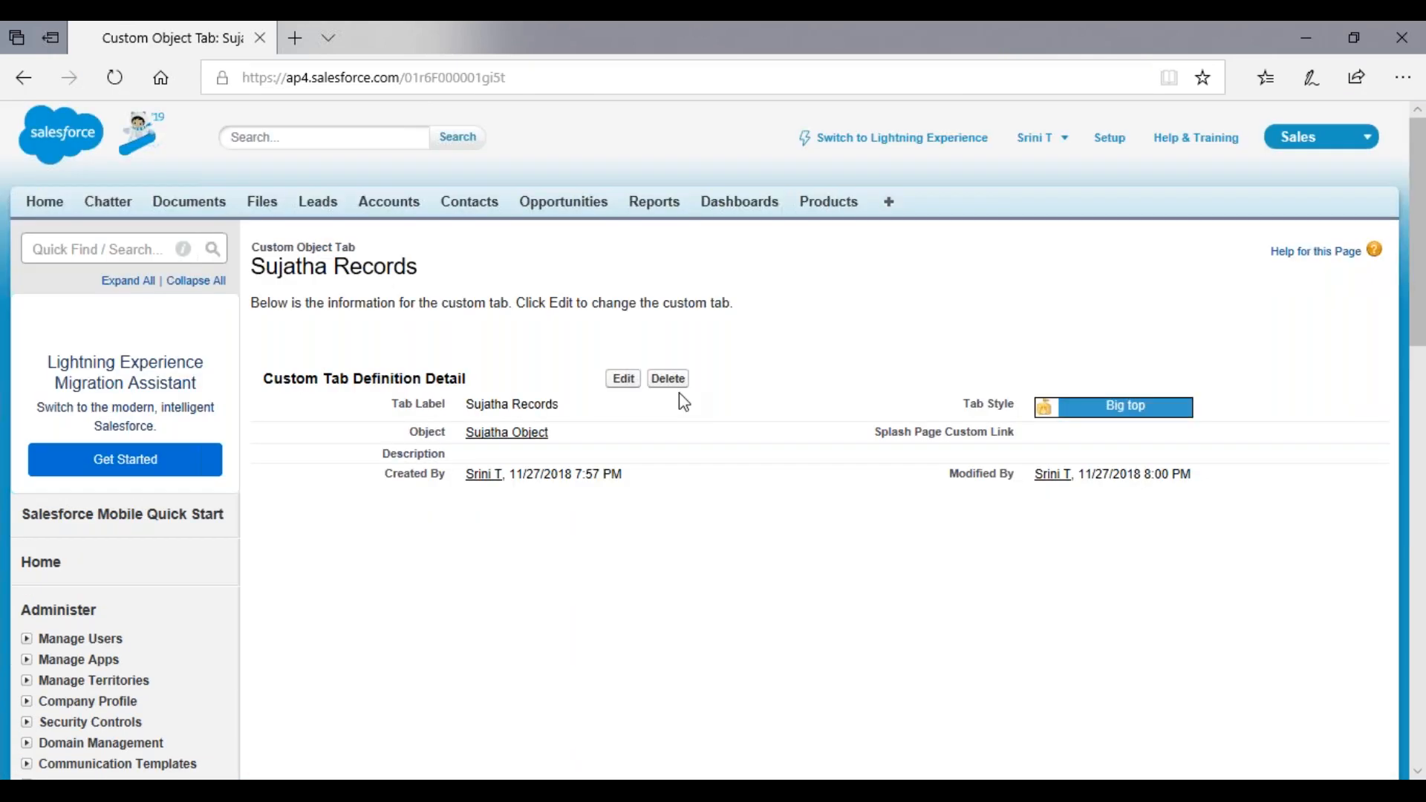
{"action": "left_click", "coordinate": [668, 380]}
{"action": "key", "text": "Return"}
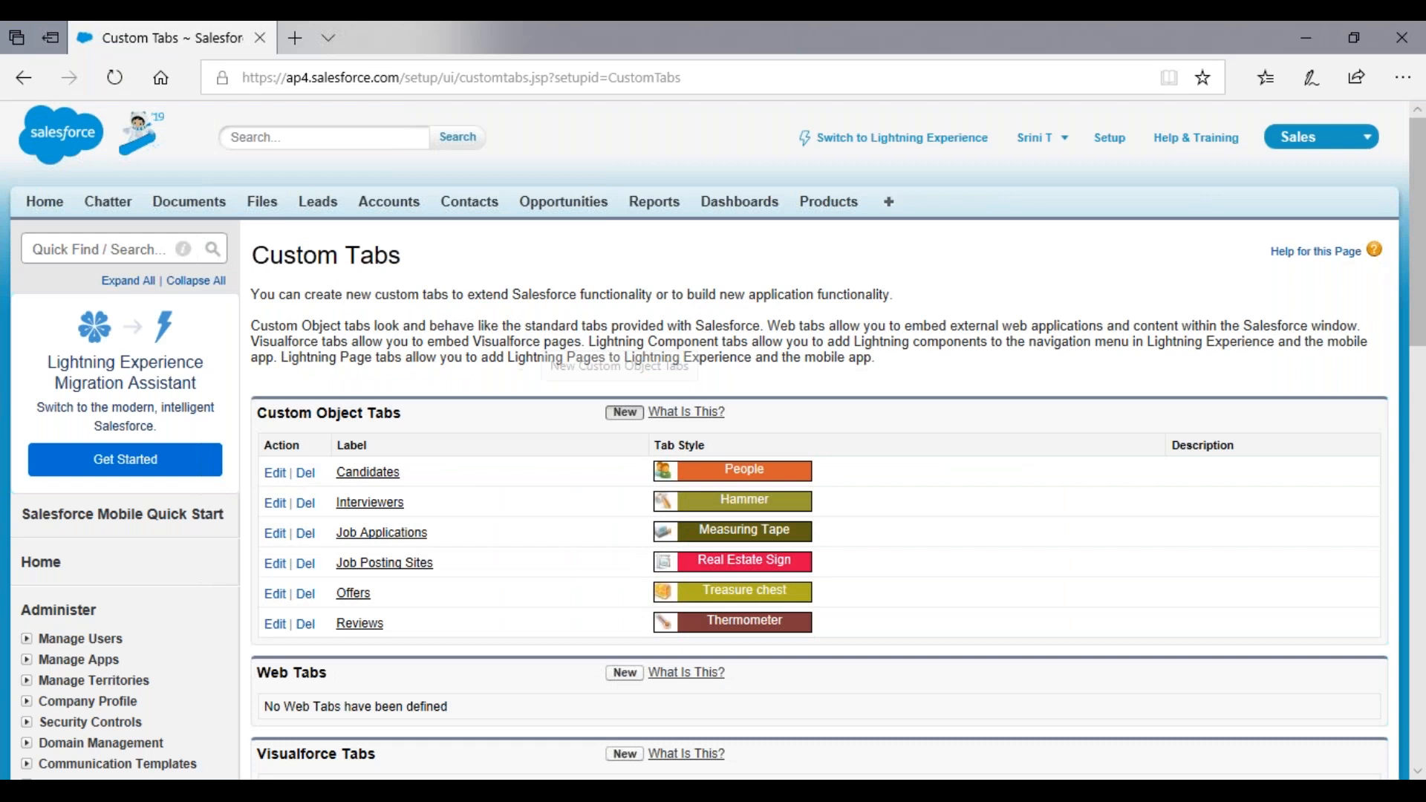
Start a new custom object tab for Sujatha Object using the Building Block tab style.
{"action": "left_click", "coordinate": [625, 413]}
{"action": "left_click", "coordinate": [512, 426]}
{"action": "left_click", "coordinate": [513, 450]}
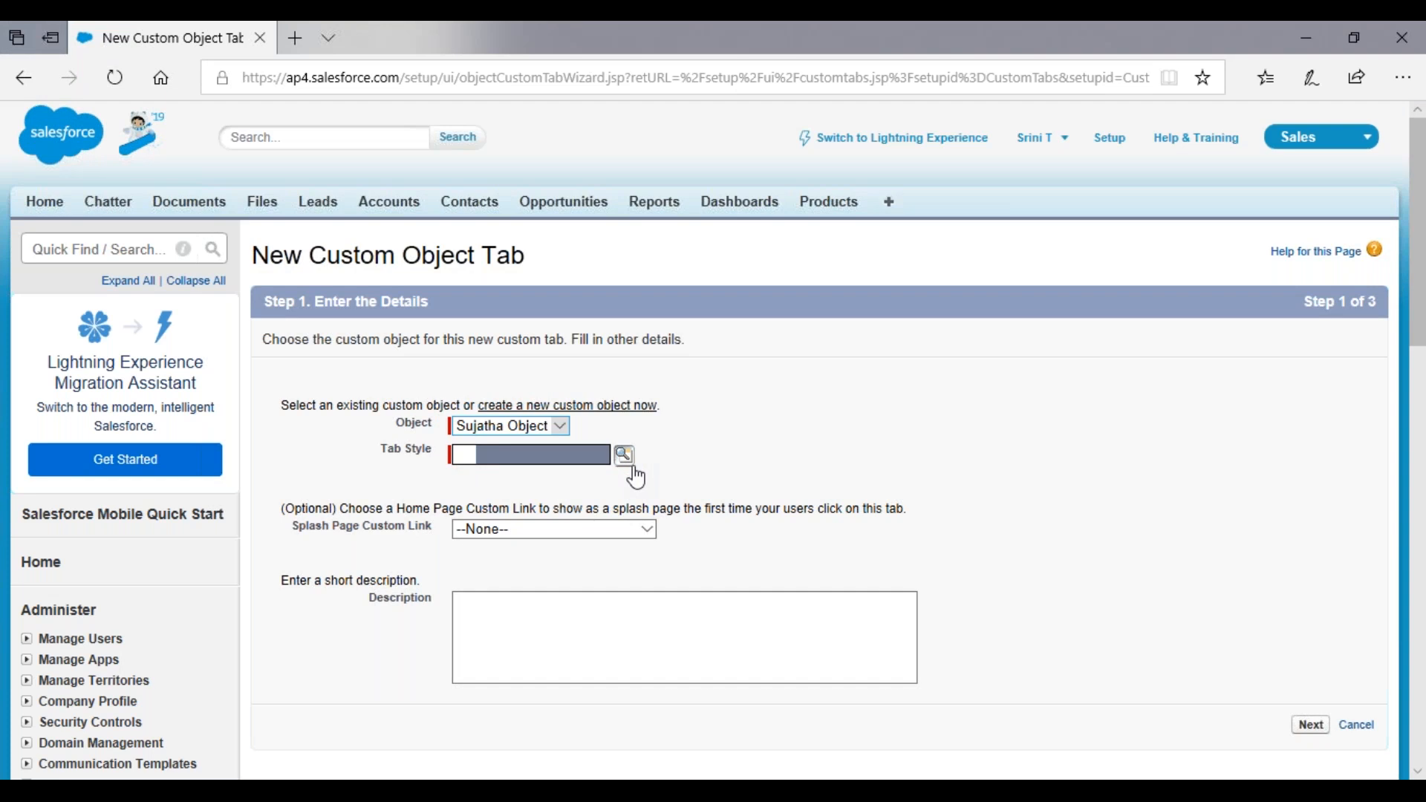
{"action": "left_click", "coordinate": [631, 465]}
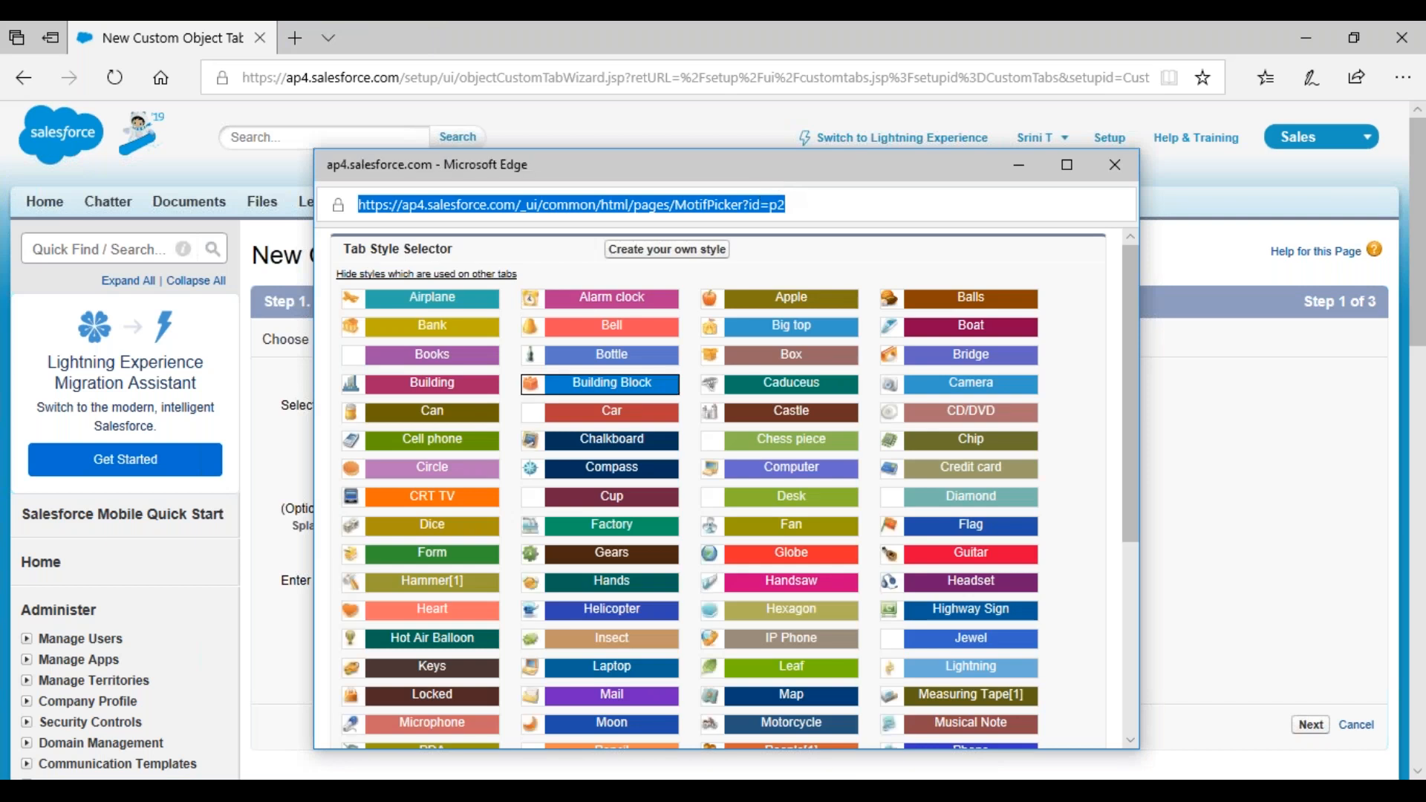
{"action": "left_click", "coordinate": [611, 383]}
{"action": "left_click", "coordinate": [1311, 725]}
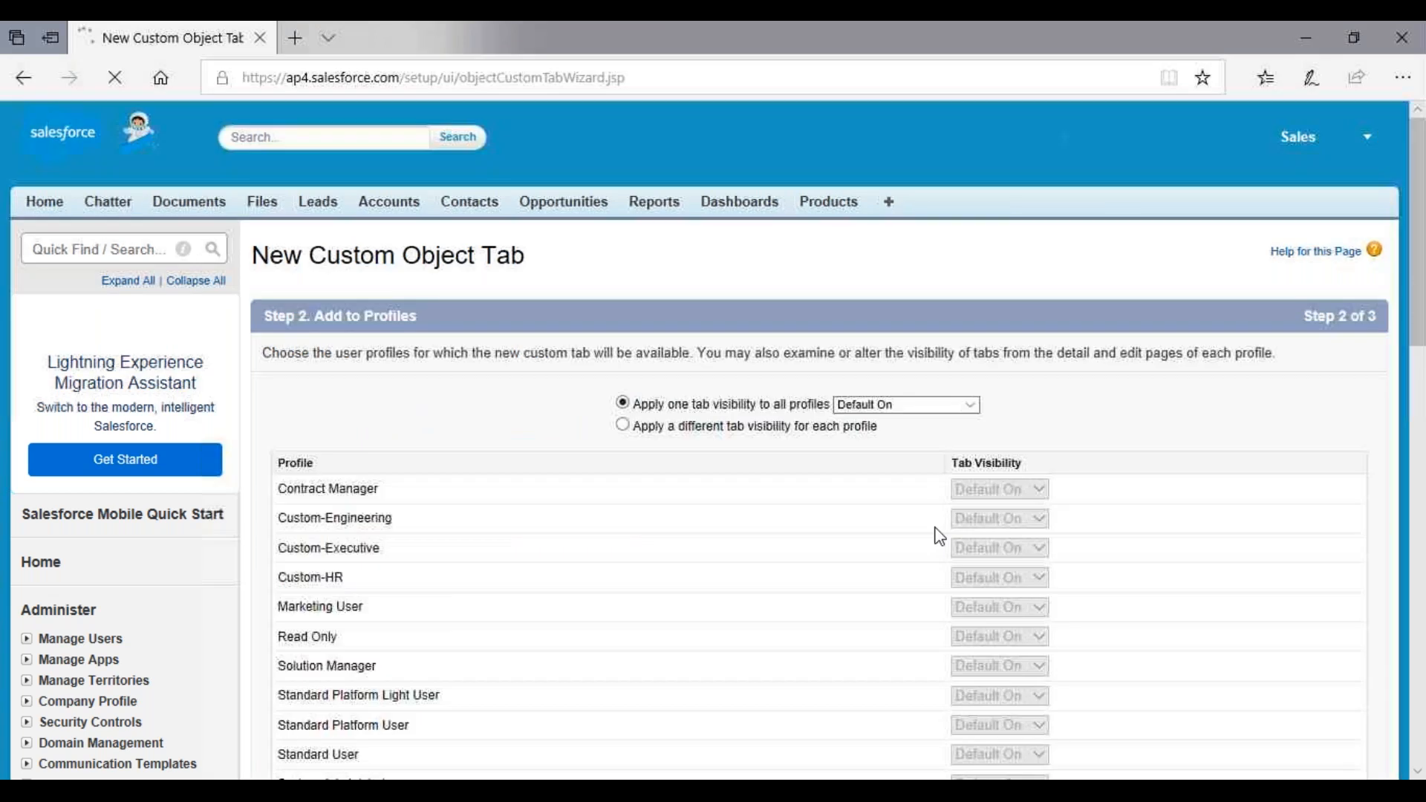
Keep the tab Default On for all profiles, include it only in the Sales (standard__Sales) app, and save it.
{"action": "scroll", "coordinate": [1073, 425], "scroll_direction": "down", "scroll_amount": 5}
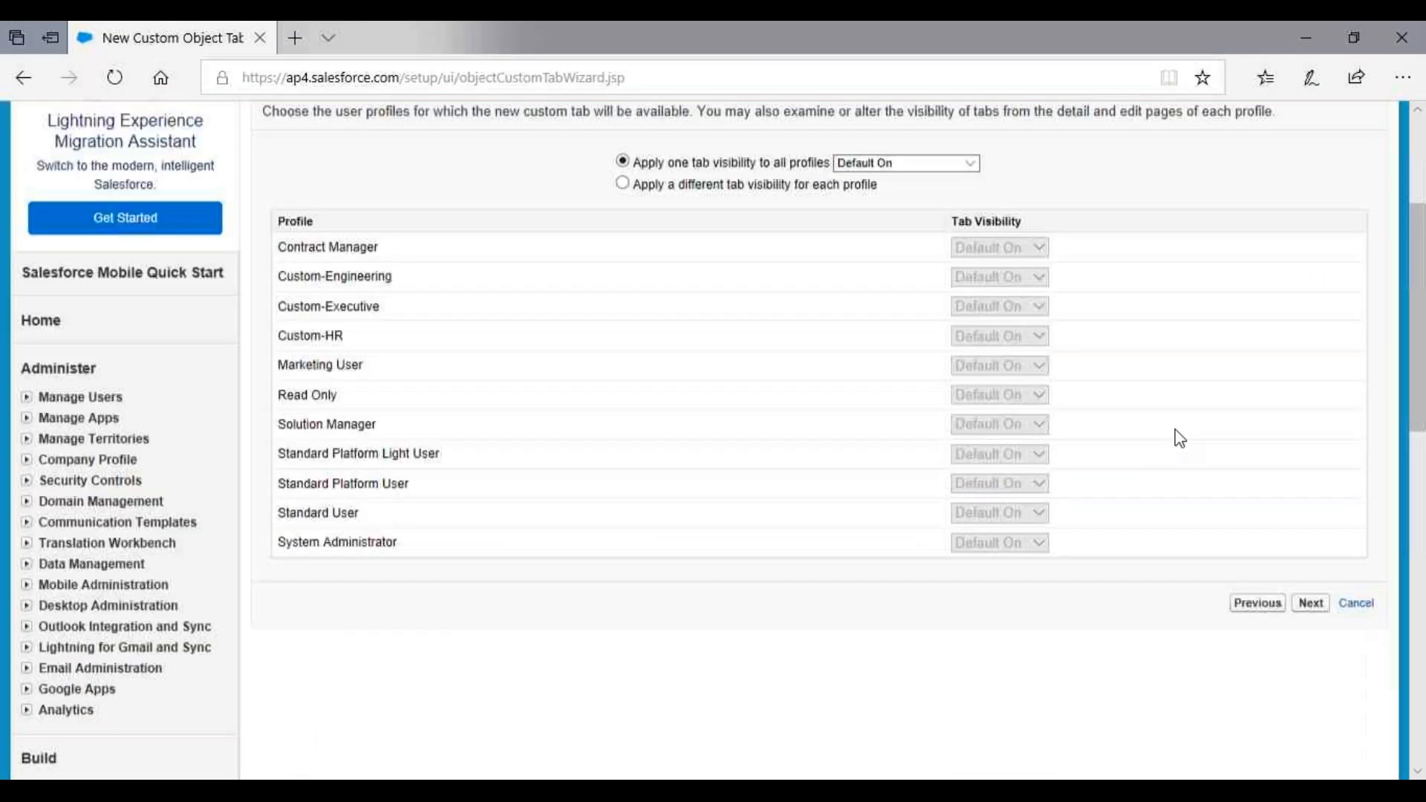
{"action": "left_click", "coordinate": [1310, 438]}
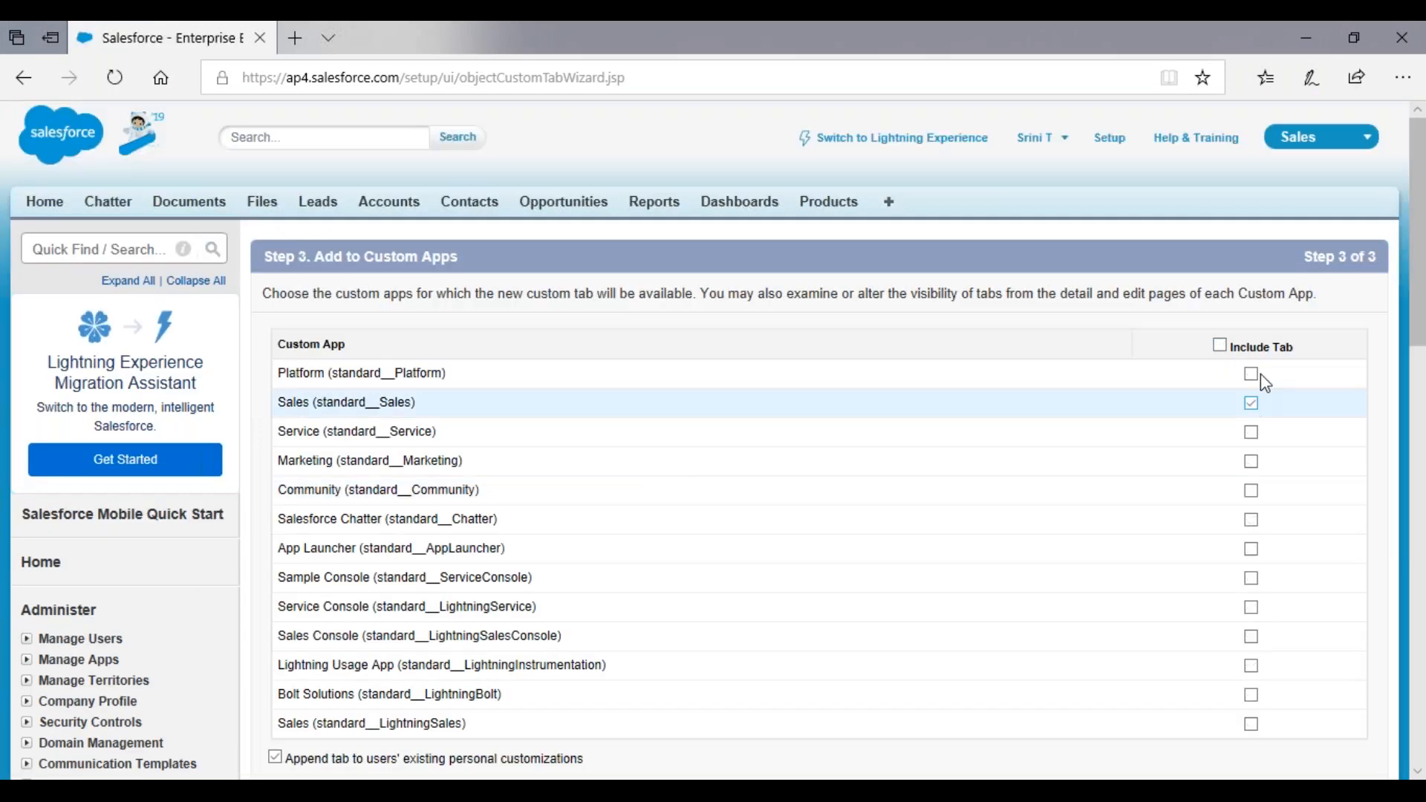
{"action": "scroll", "coordinate": [1315, 349], "scroll_direction": "down", "scroll_amount": 6}
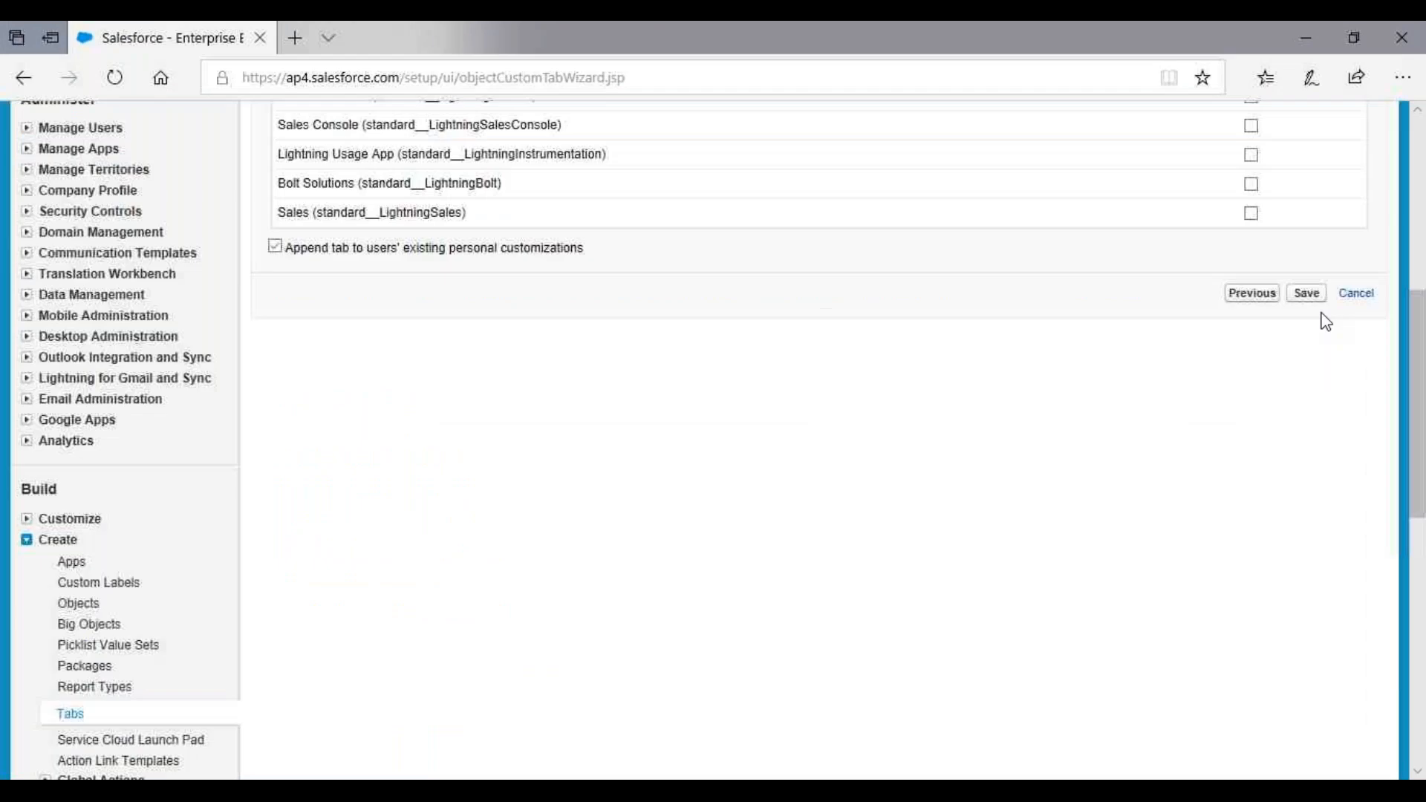
{"action": "left_click", "coordinate": [1307, 294]}
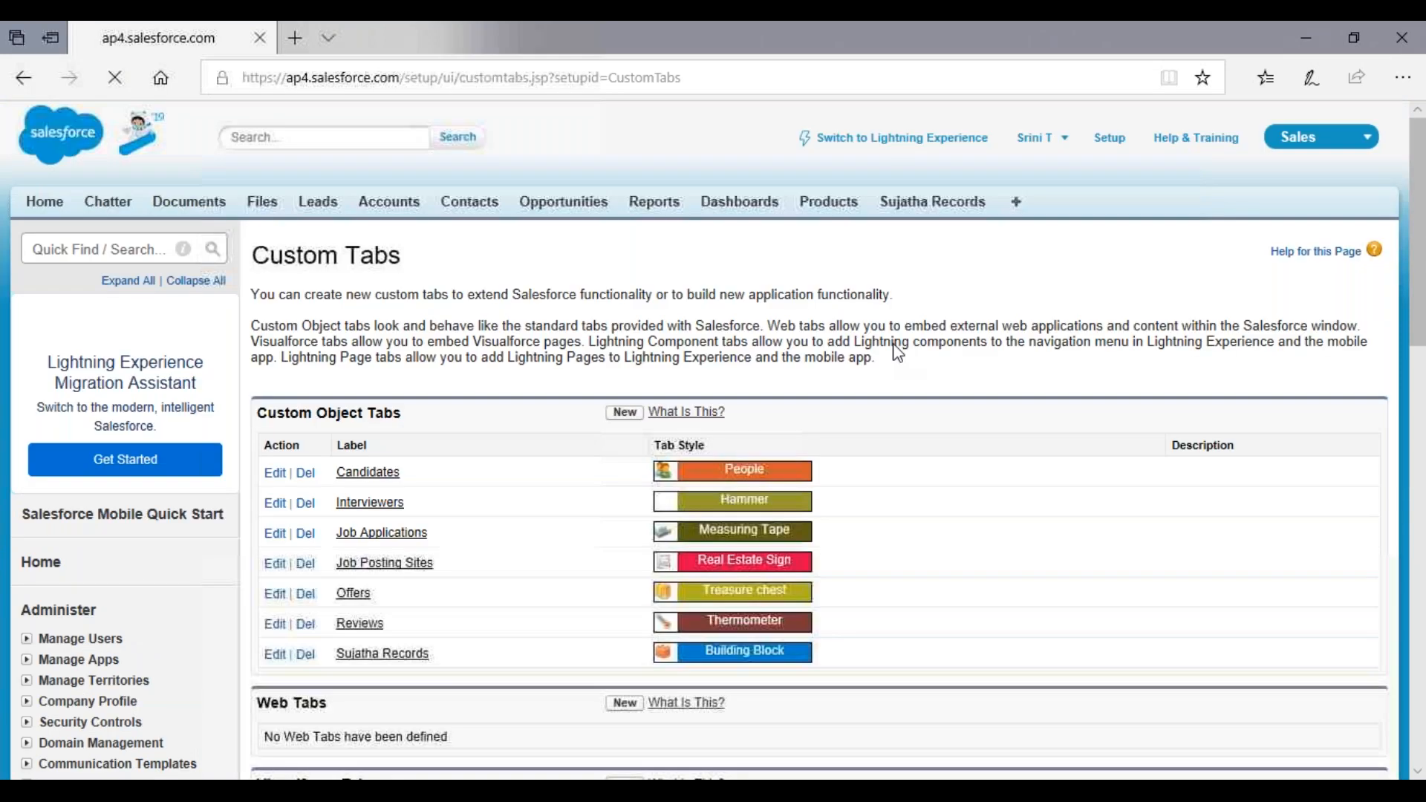
Open a new record form from Sujatha Records and review the fields in its Sujatha Object Layout.
{"action": "left_click", "coordinate": [933, 202]}
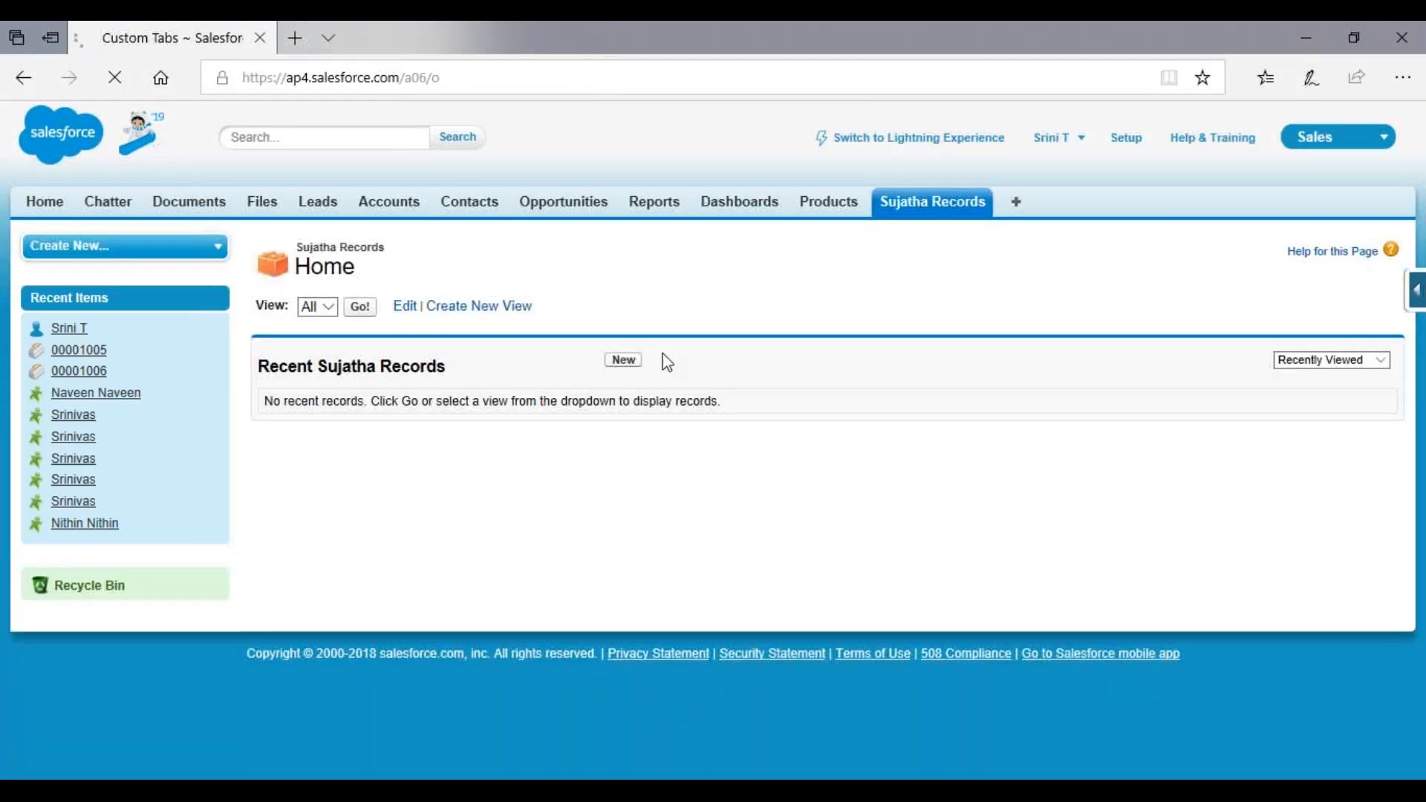
{"action": "left_click", "coordinate": [623, 359]}
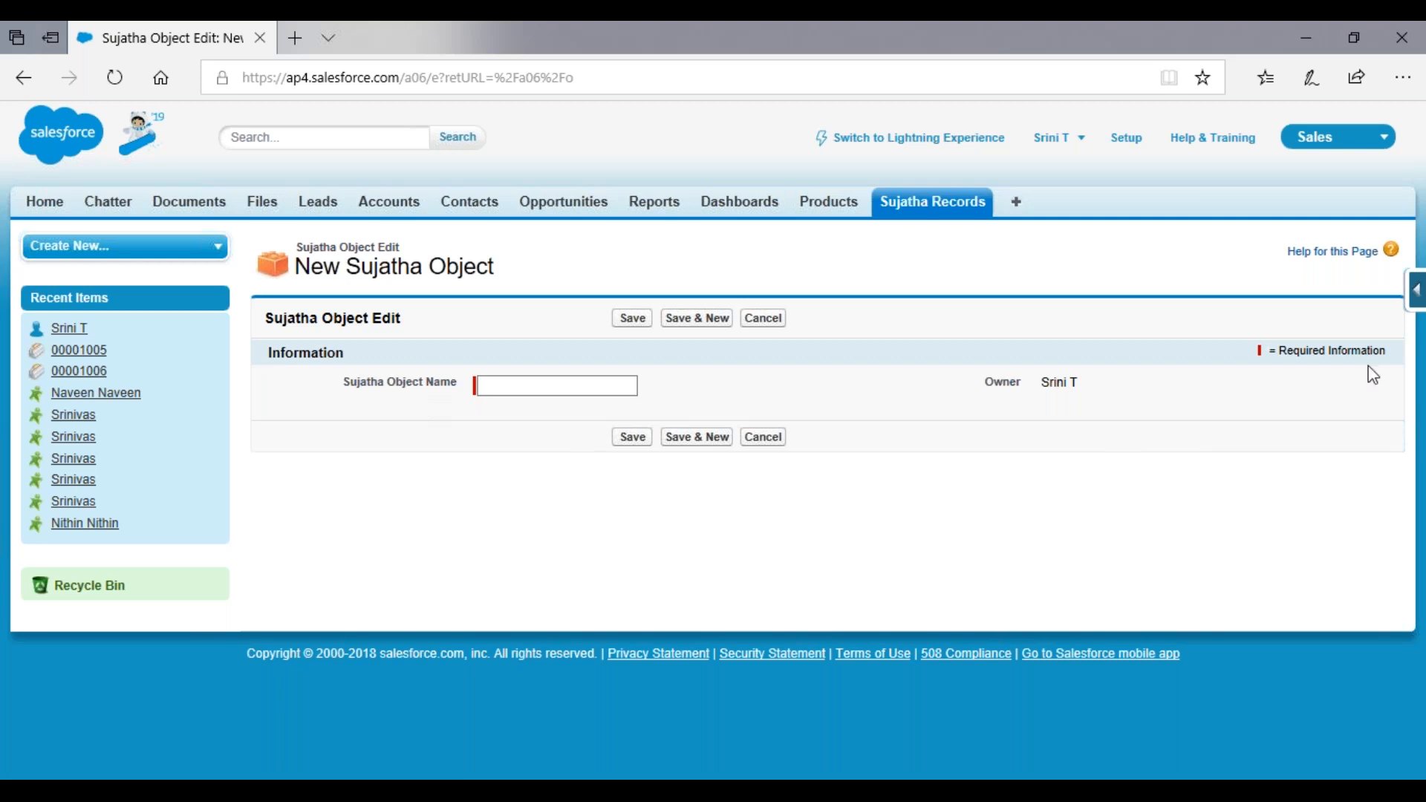
{"action": "left_click", "coordinate": [1419, 291]}
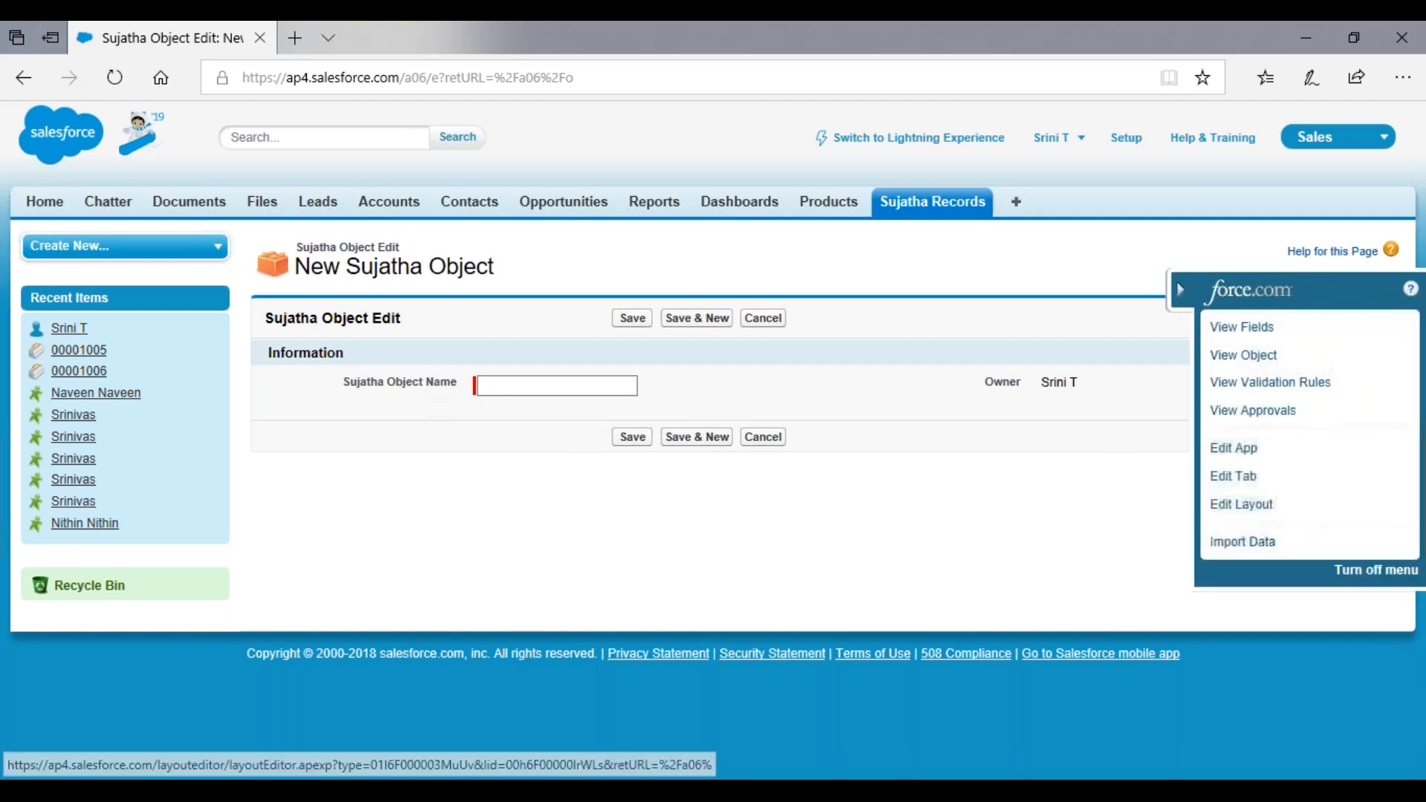
{"action": "left_click", "coordinate": [1241, 506]}
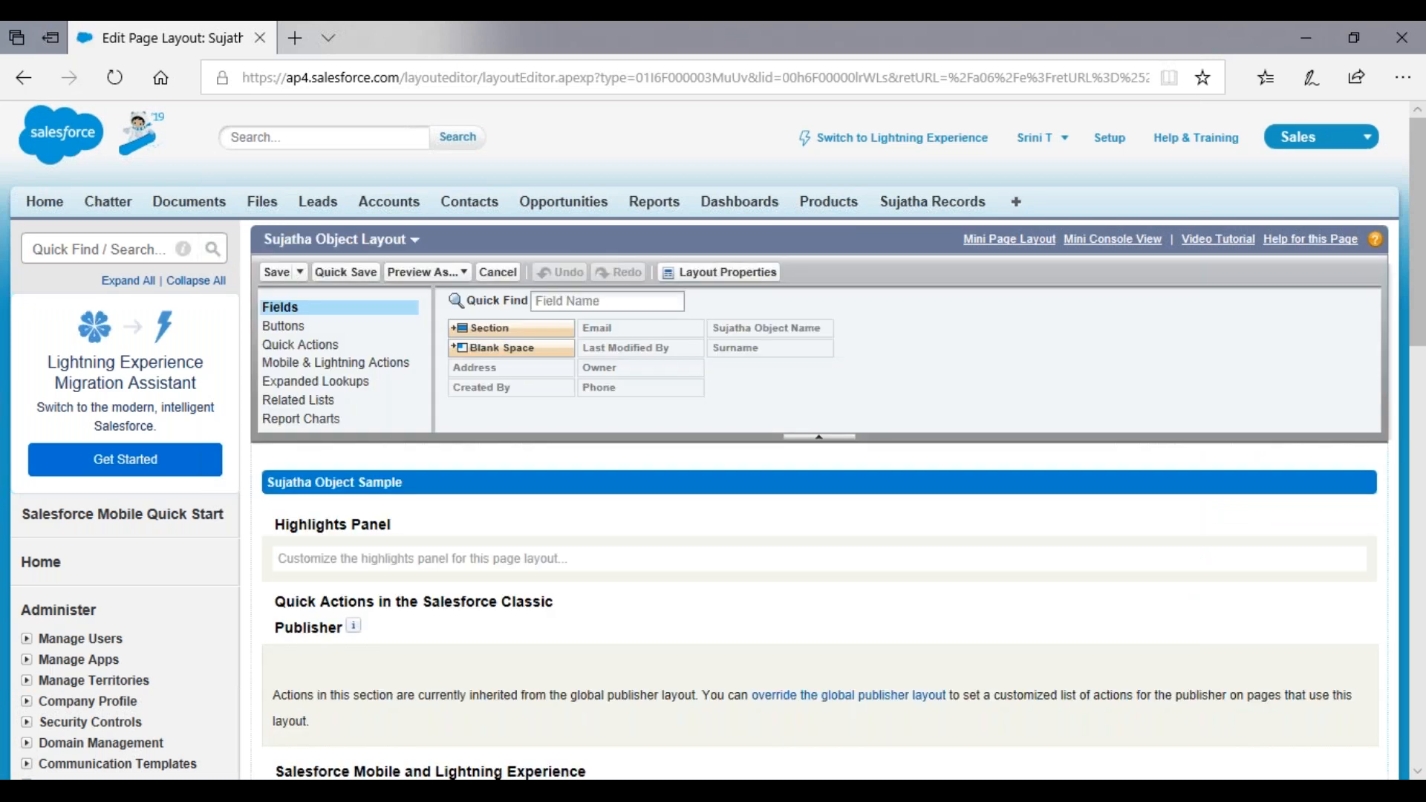
{"action": "scroll", "coordinate": [752, 512], "scroll_direction": "down", "scroll_amount": 10}
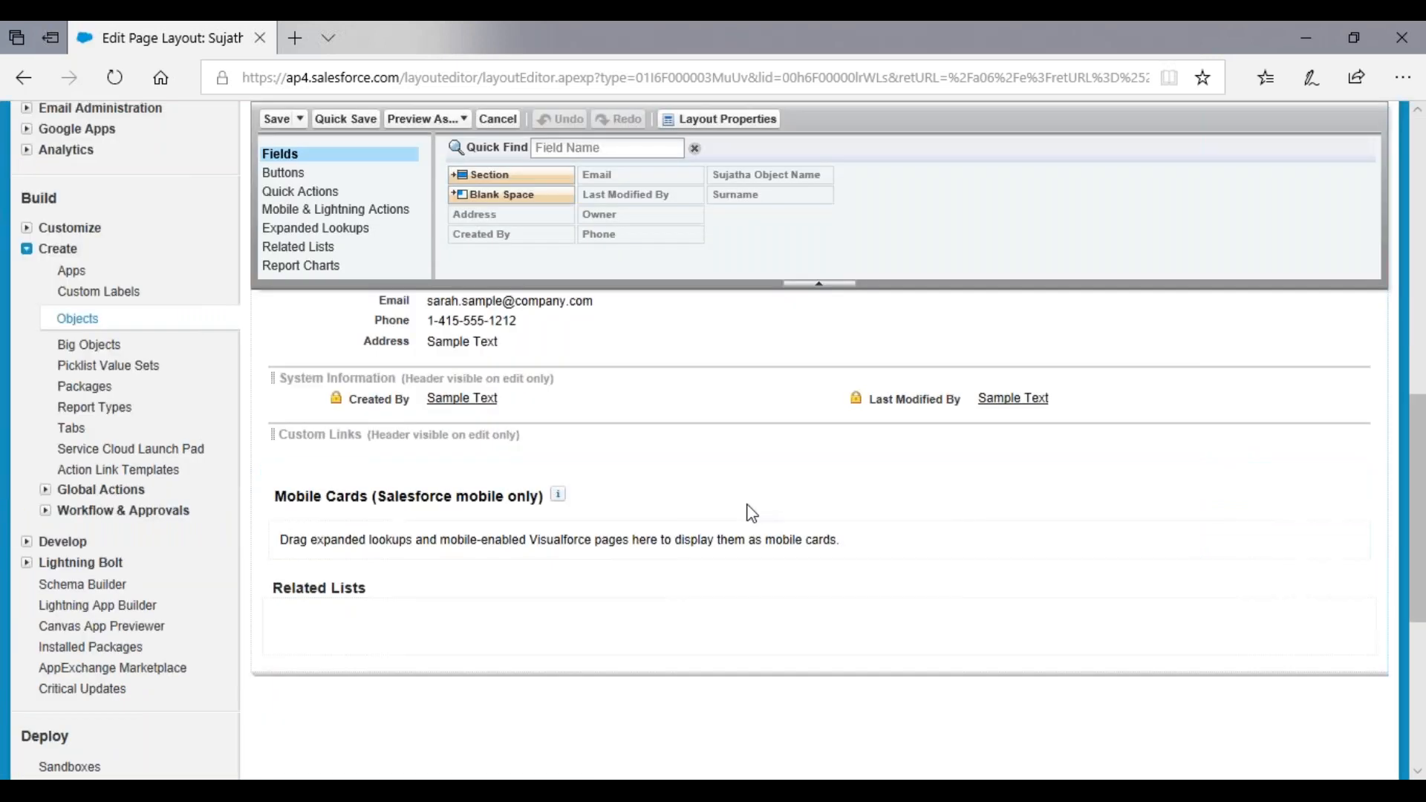
{"action": "scroll", "coordinate": [479, 565], "scroll_direction": "up", "scroll_amount": 3}
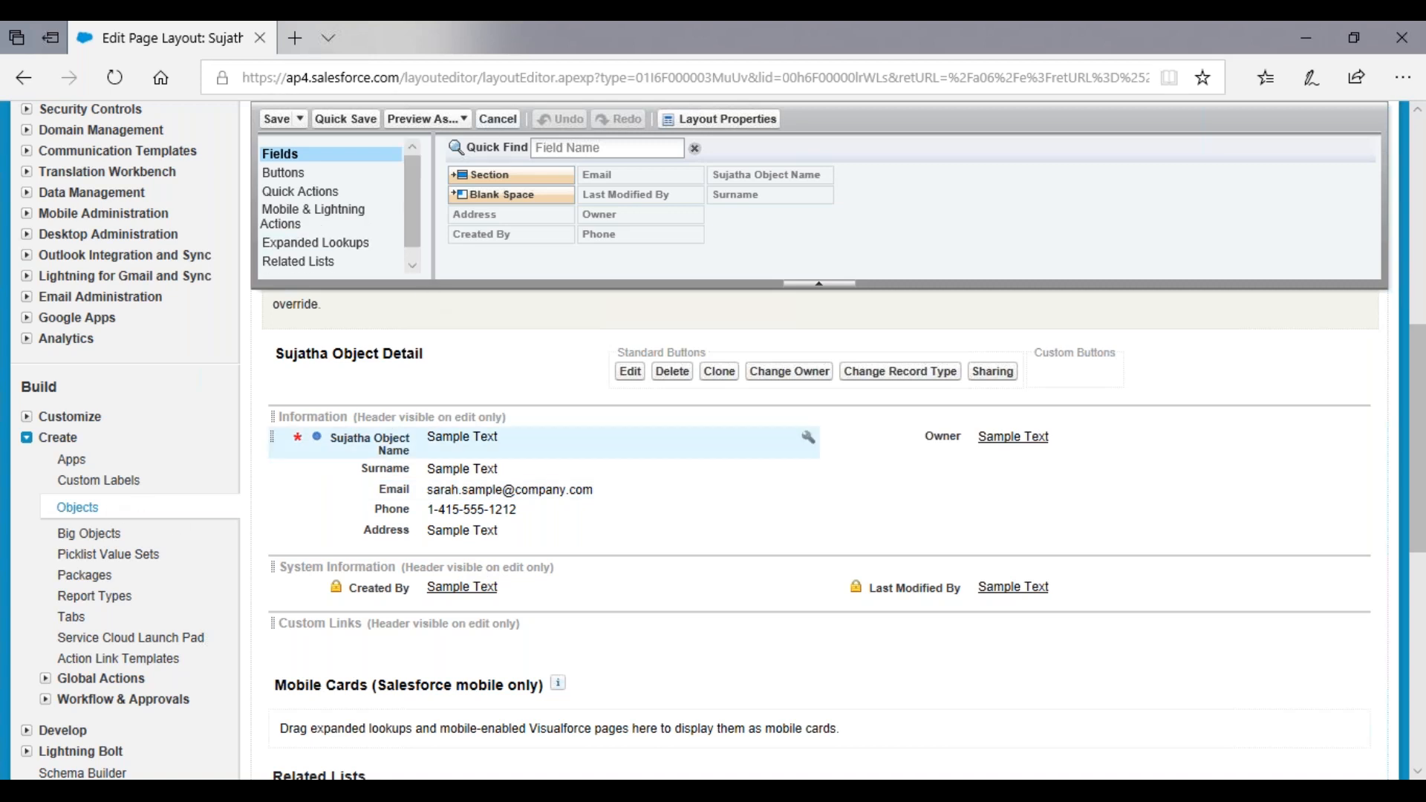
{"action": "scroll", "coordinate": [576, 245], "scroll_direction": "up", "scroll_amount": 10}
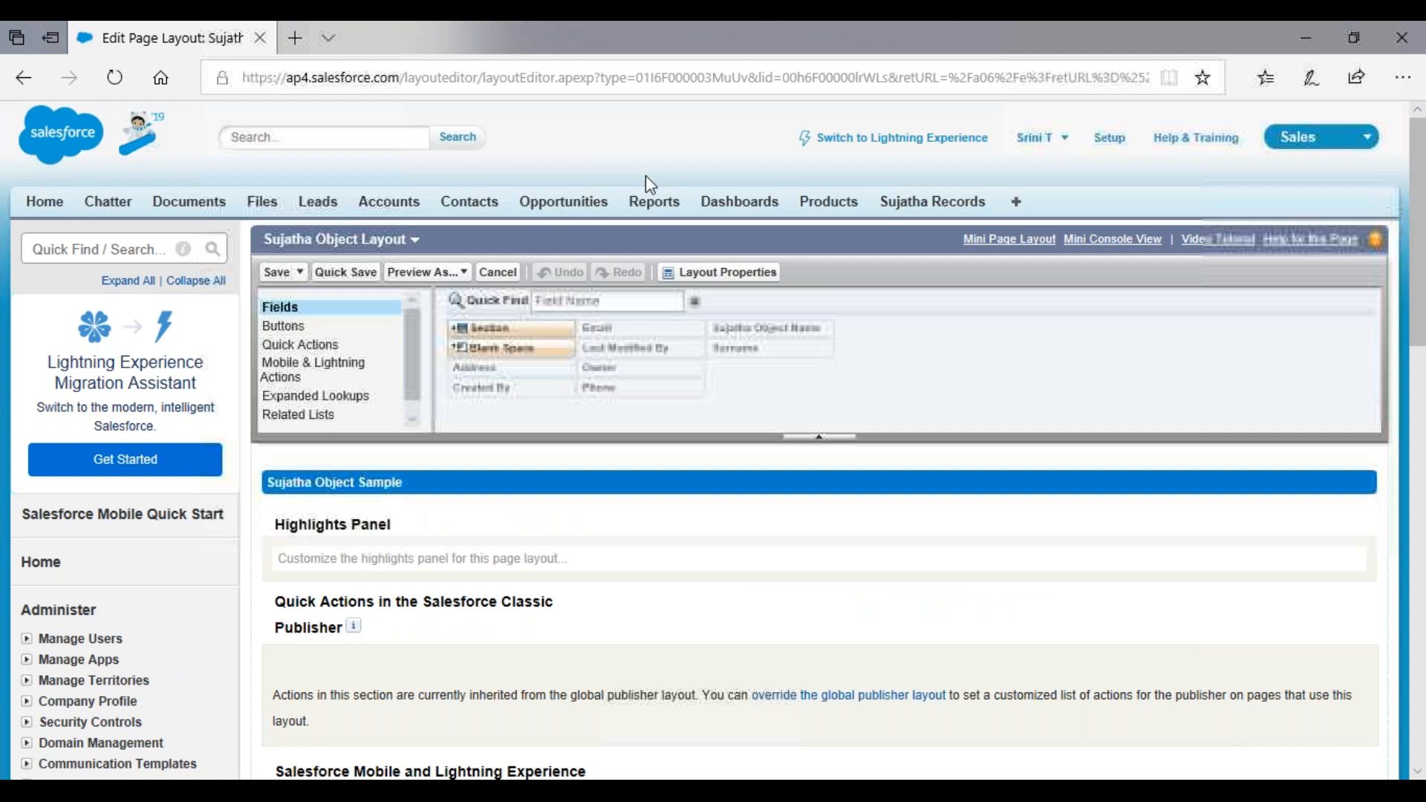
Open Sujatha Object's field list from a new record form in a separate browser tab and inspect the Address field definition without changes.
{"action": "left_click", "coordinate": [909, 202]}
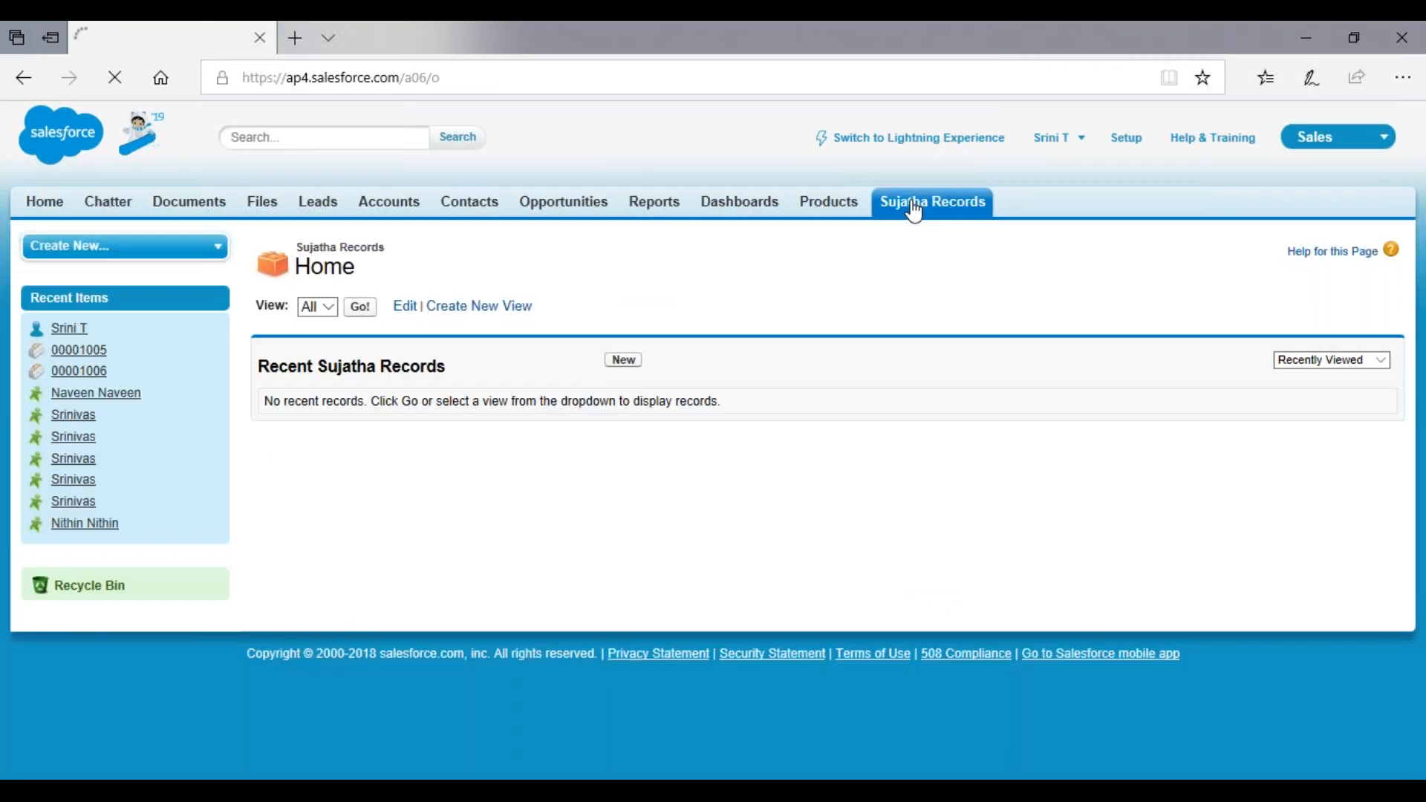
{"action": "left_click", "coordinate": [623, 359]}
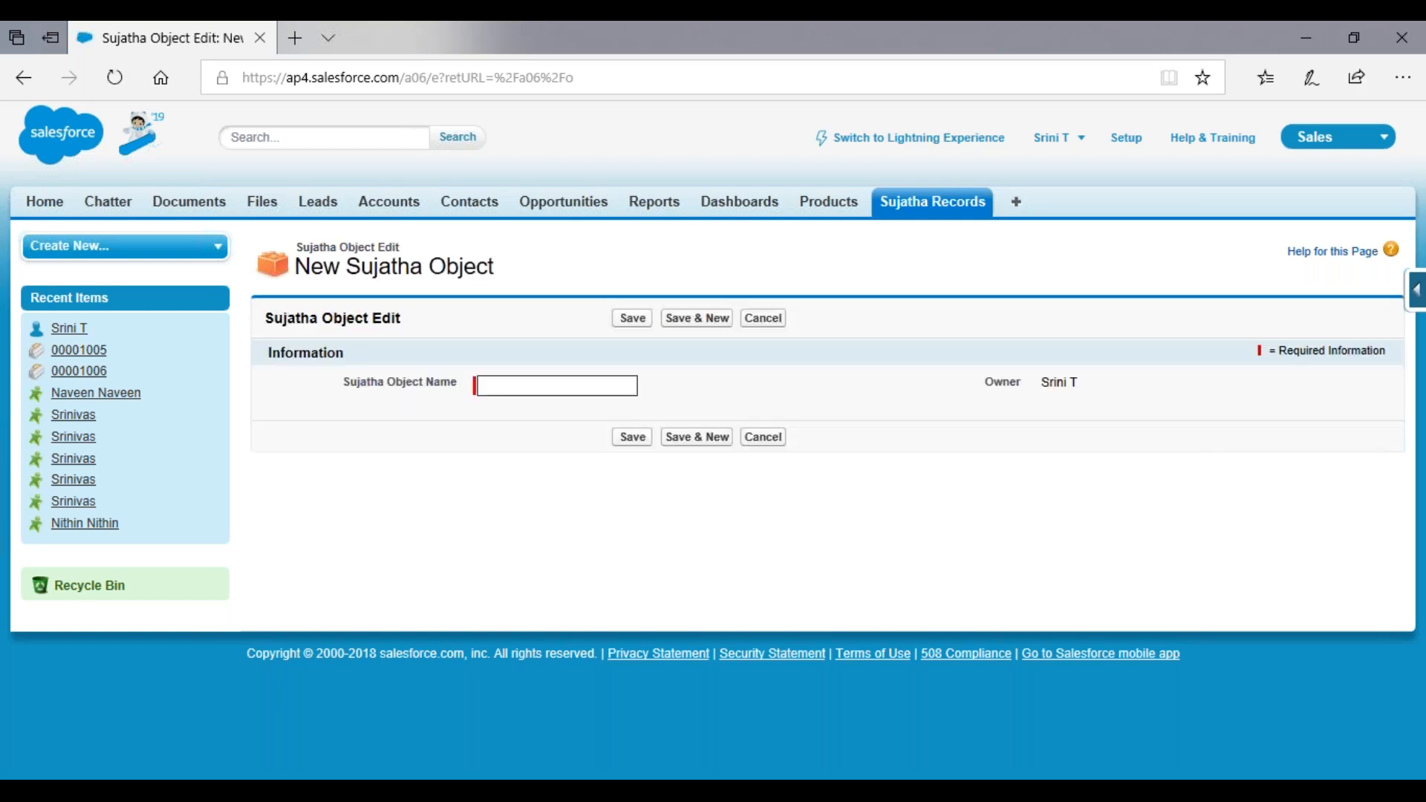
{"action": "left_click", "coordinate": [1416, 292]}
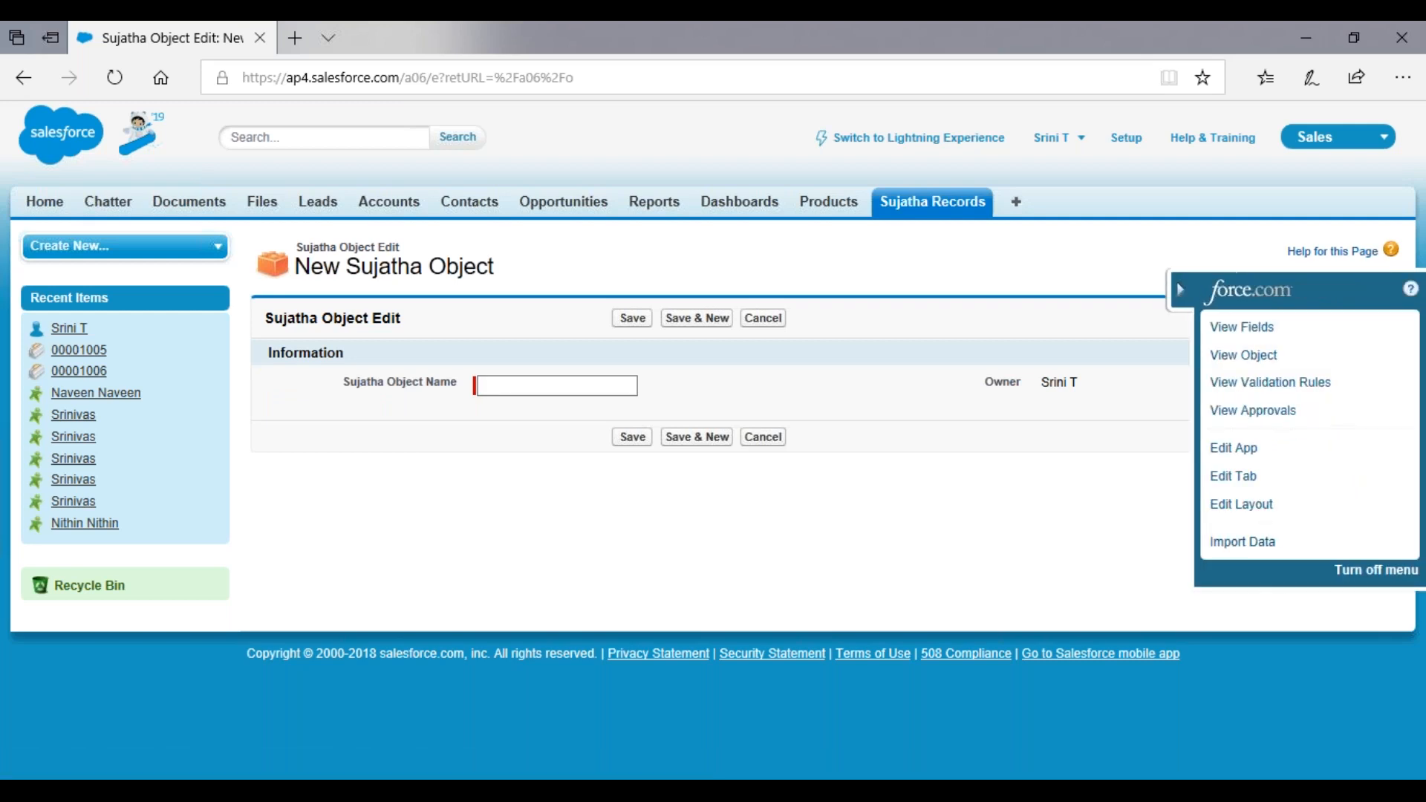
{"action": "middle_click", "coordinate": [1239, 331]}
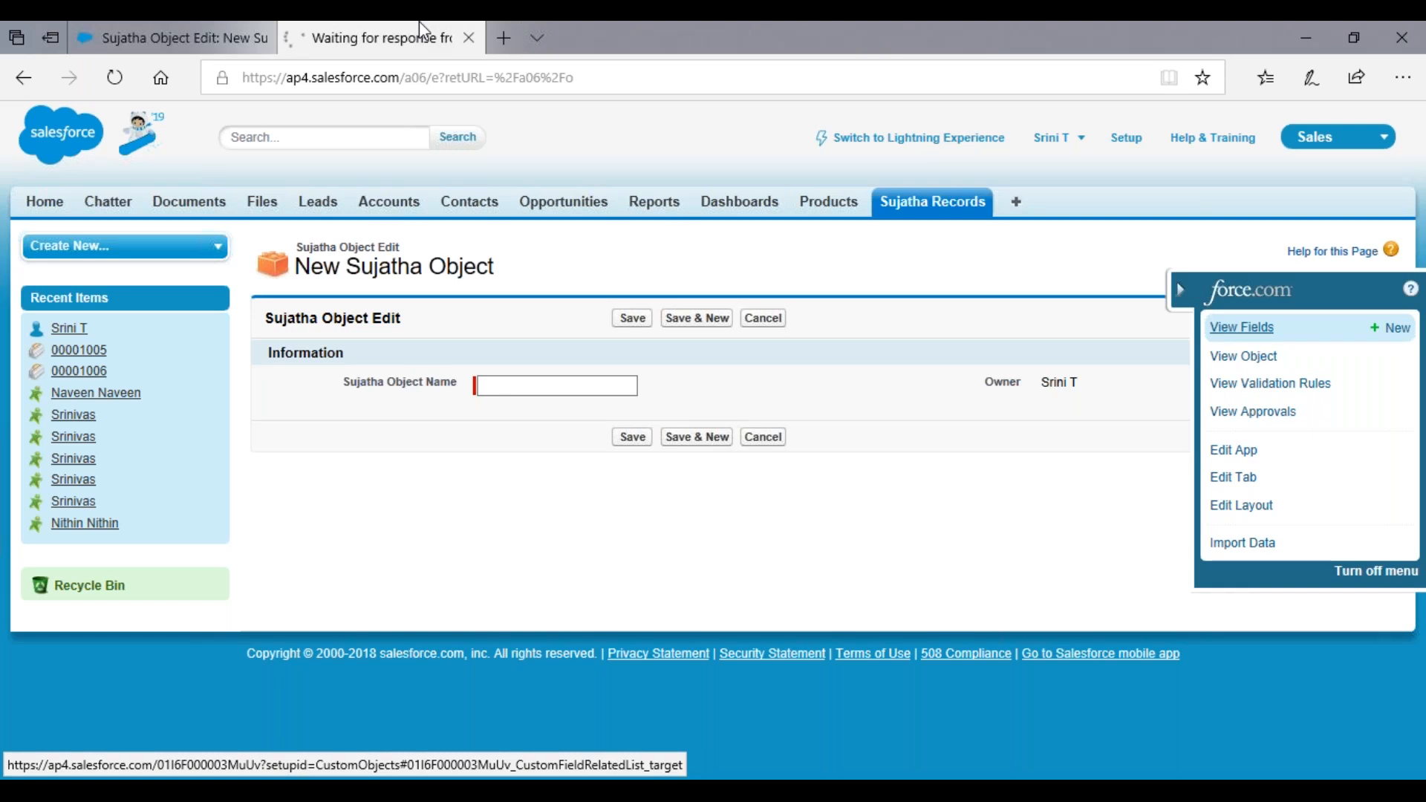
{"action": "left_click", "coordinate": [419, 23]}
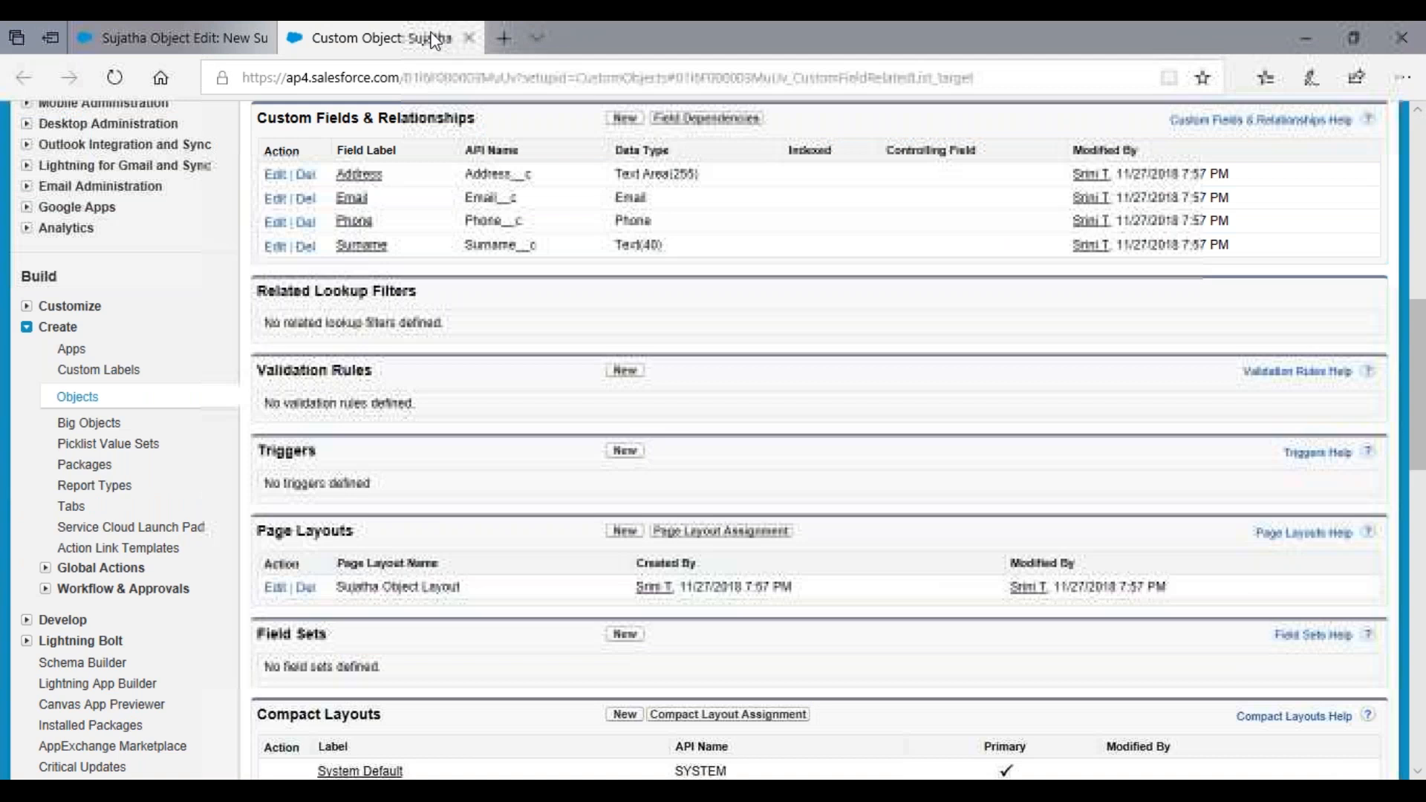
{"action": "left_click", "coordinate": [275, 190]}
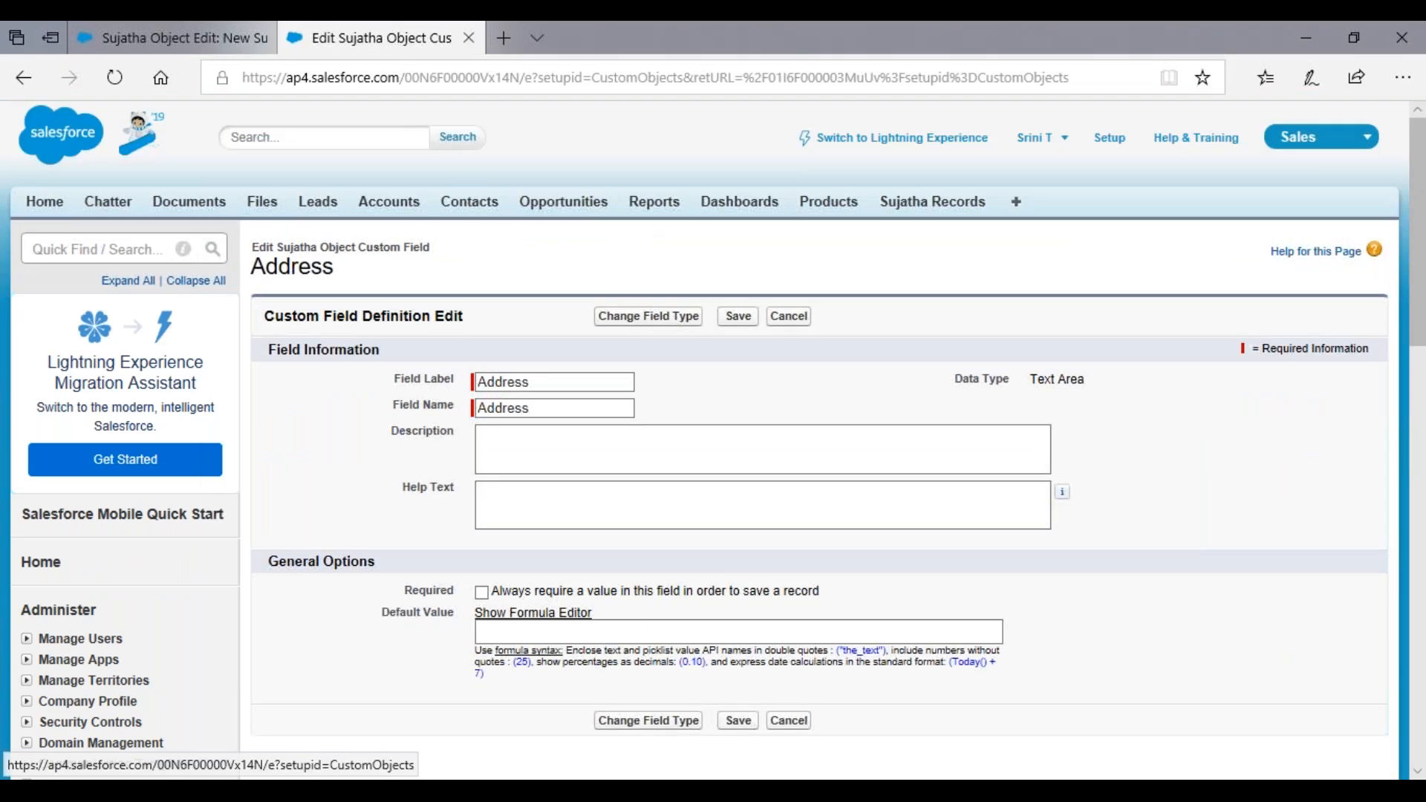
{"action": "key", "text": "alt+Left"}
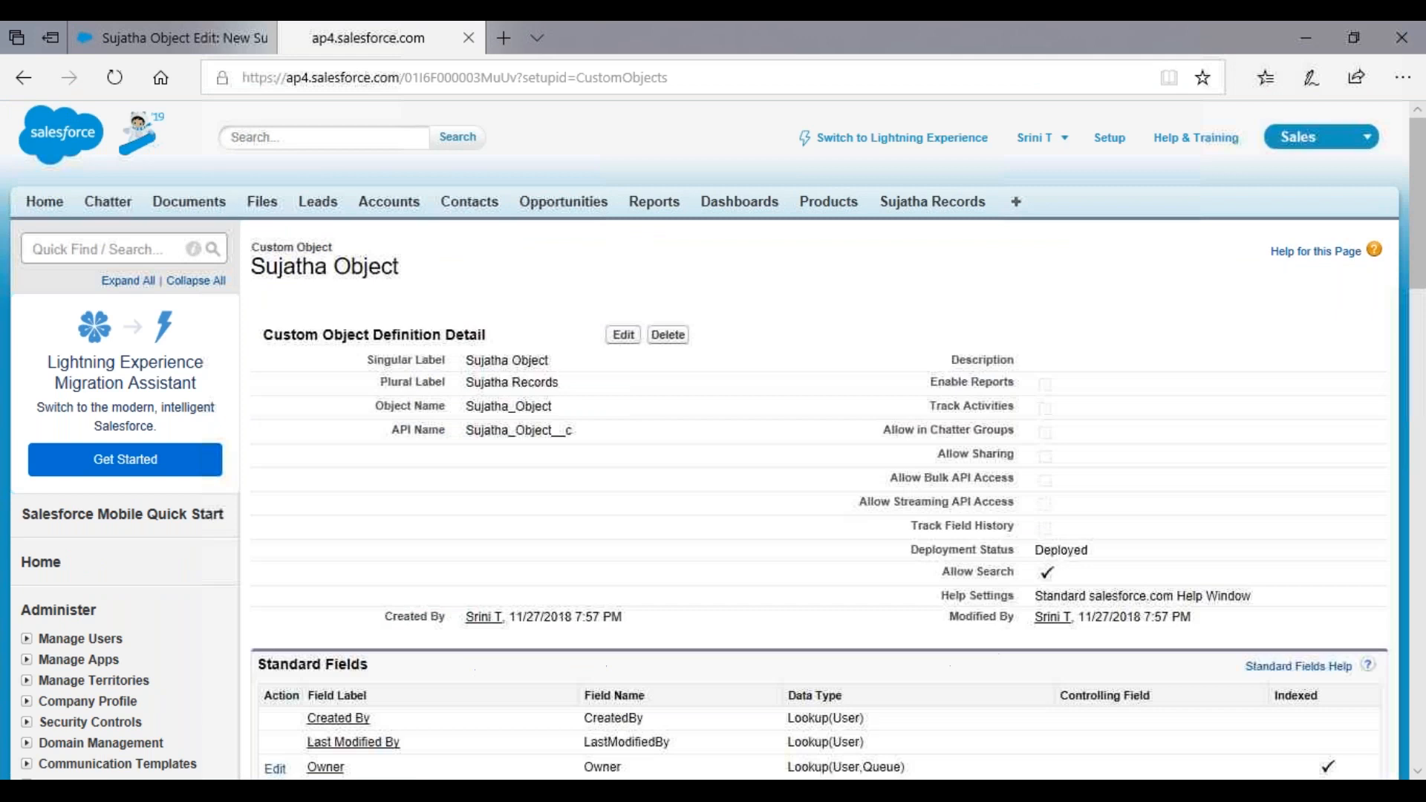
Set the Address custom field's field-level security to Visible for all profiles and save it.
{"action": "left_click", "coordinate": [505, 292]}
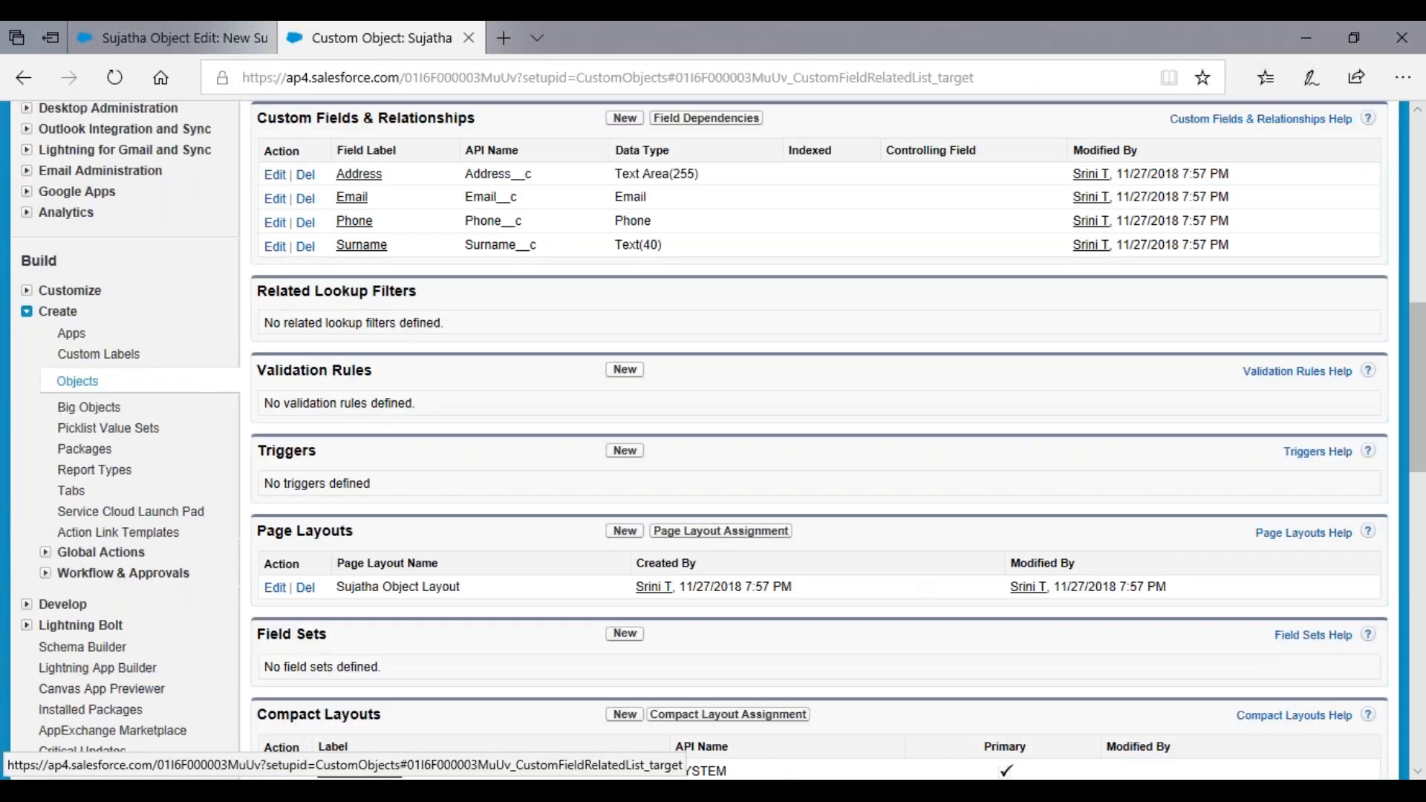
{"action": "left_click", "coordinate": [360, 173]}
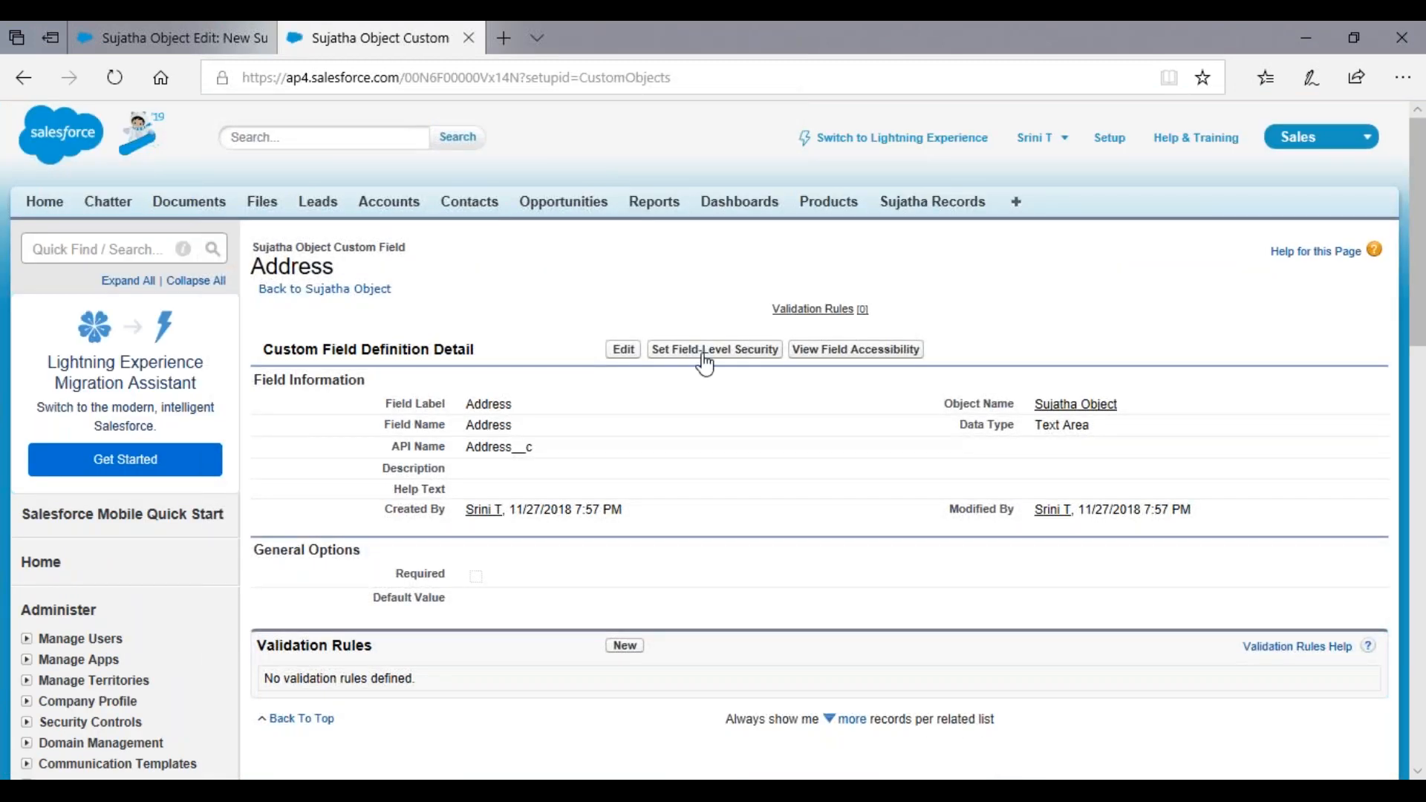
{"action": "left_click", "coordinate": [705, 351]}
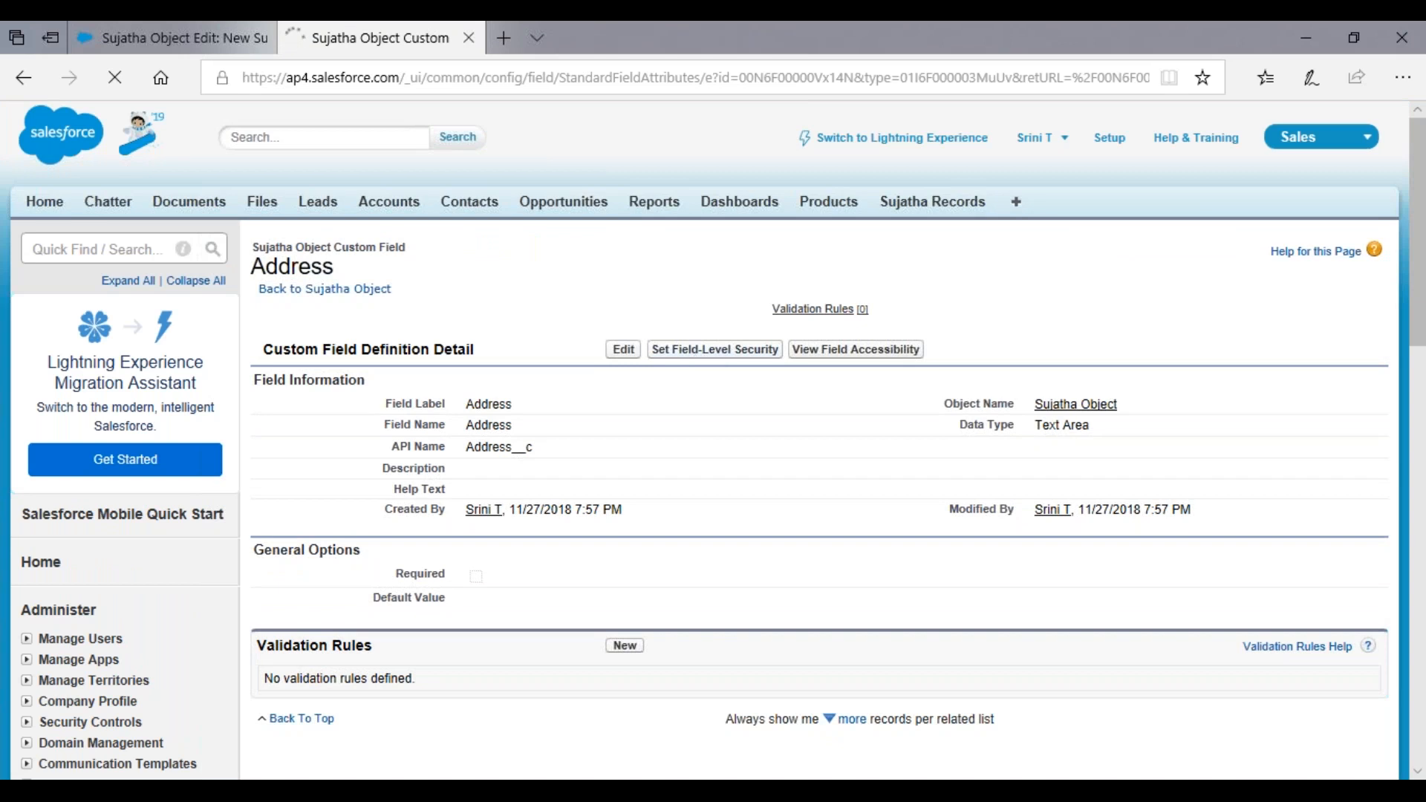
{"action": "left_click", "coordinate": [954, 445]}
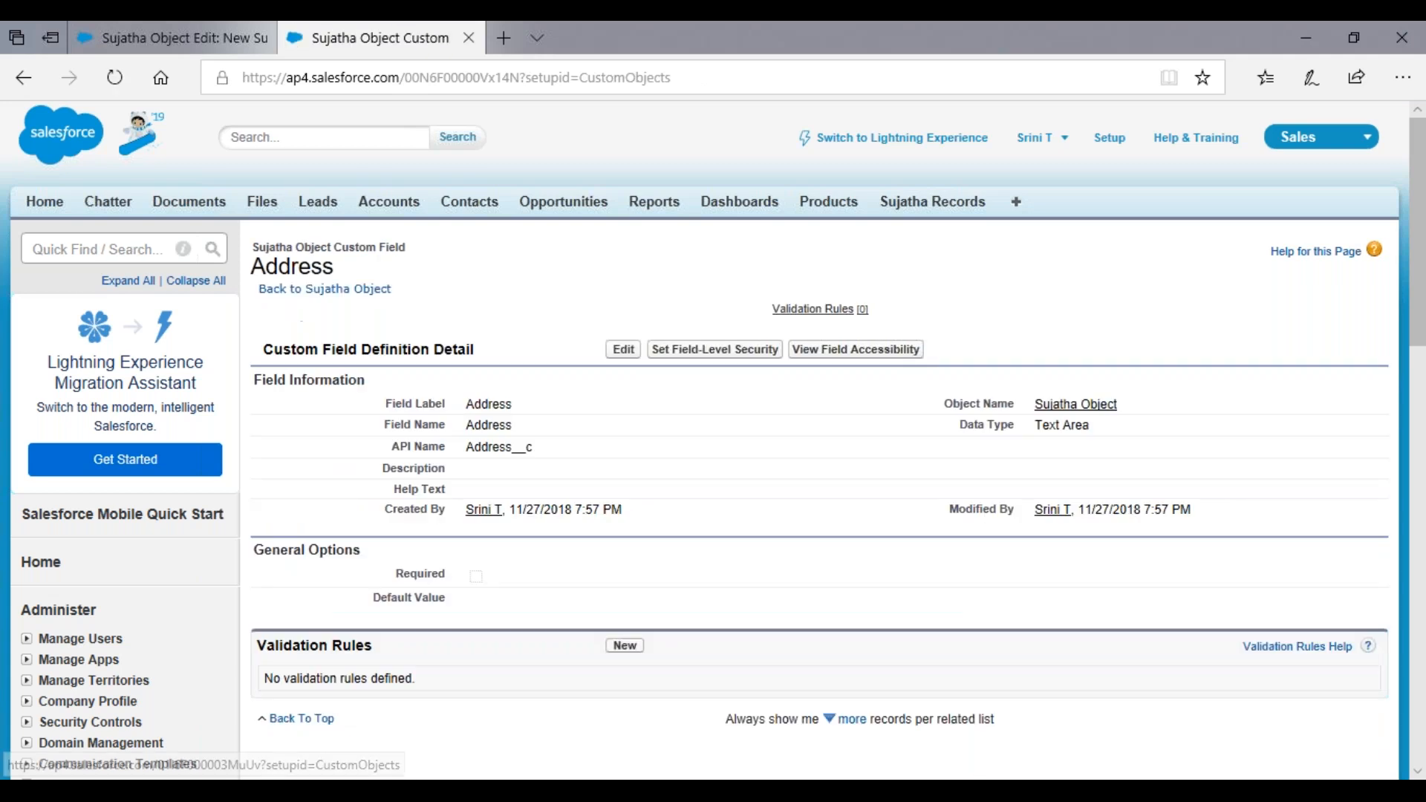
Return to Sujatha Object's custom fields and make the Email field Visible for every profile, saving the field-level security.
{"action": "left_click", "coordinate": [317, 295]}
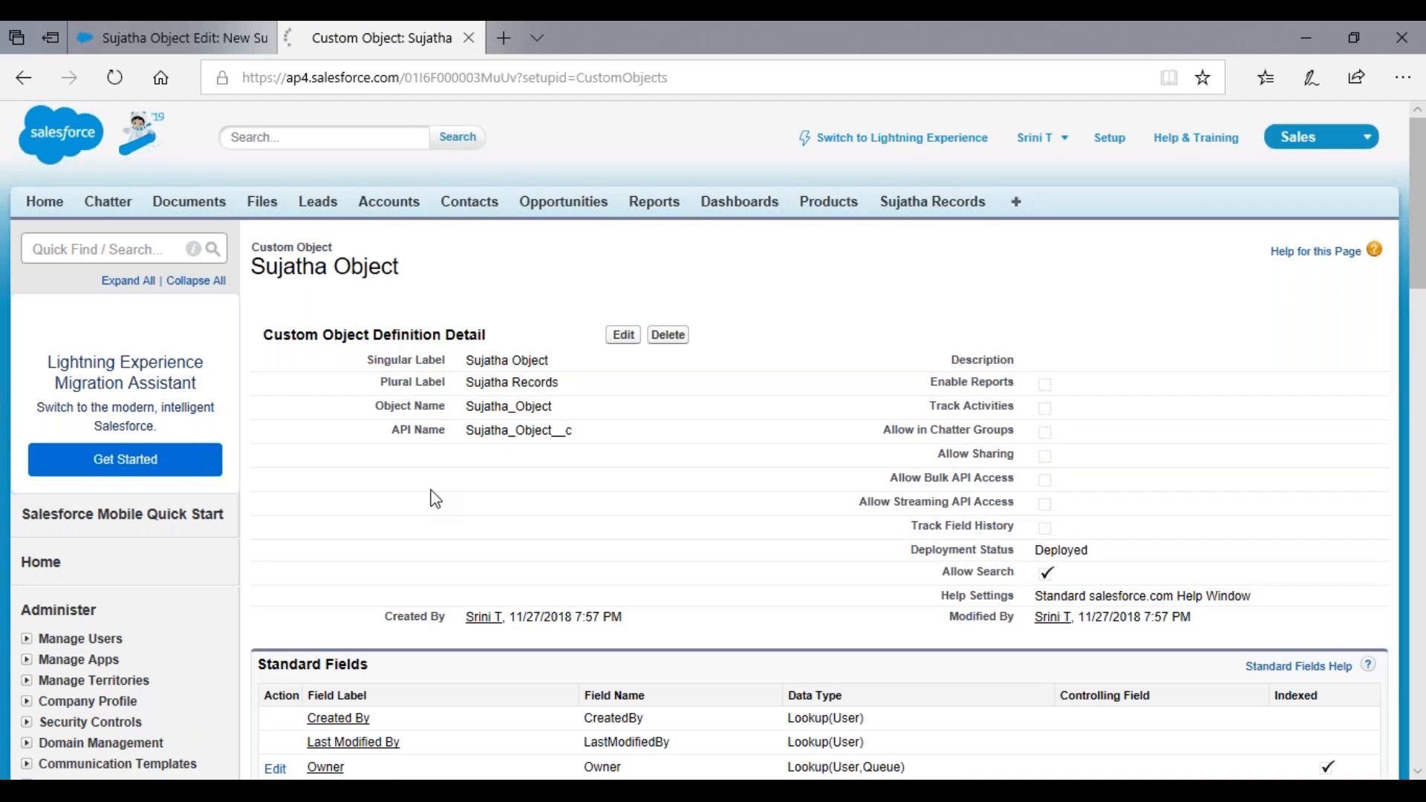
{"action": "scroll", "coordinate": [435, 499], "scroll_direction": "down", "scroll_amount": 4}
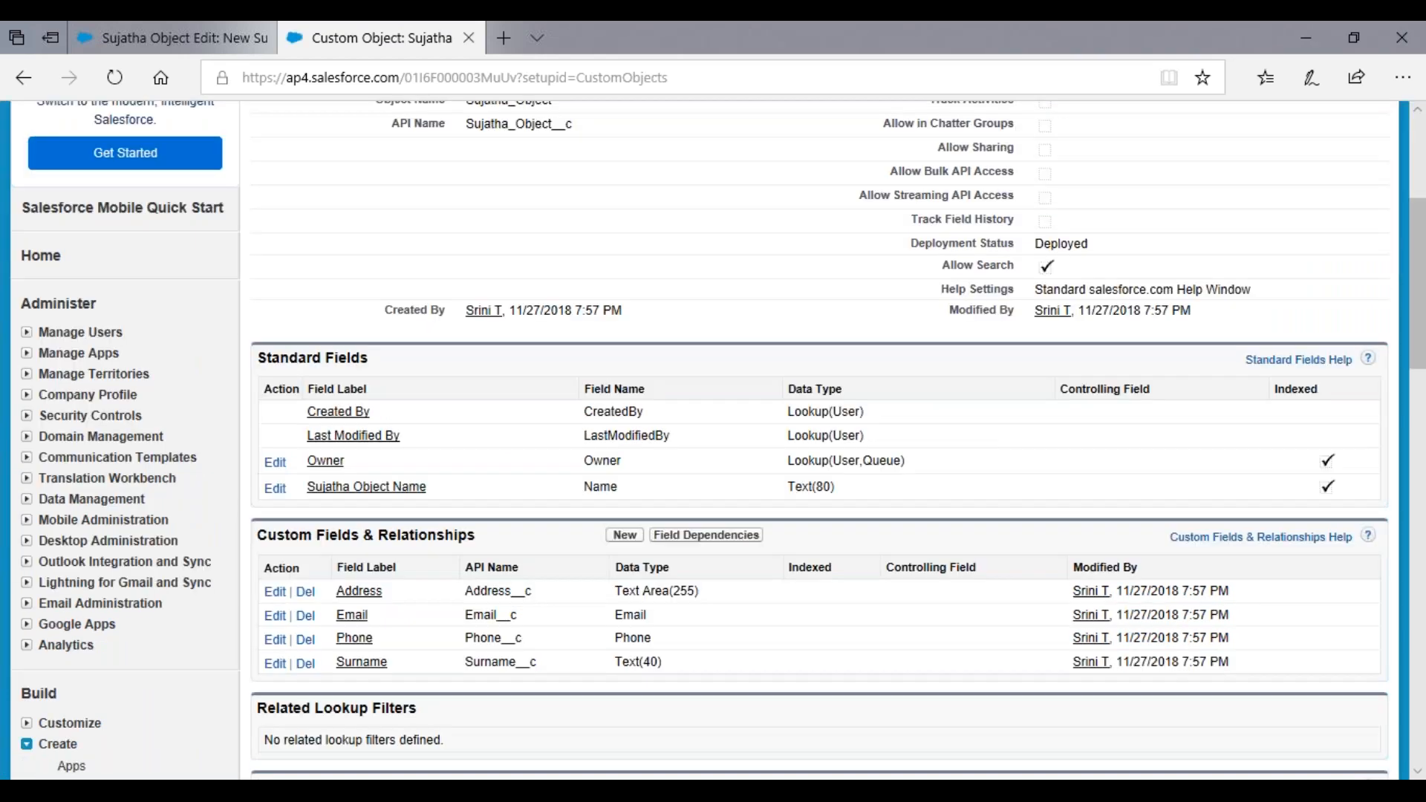
{"action": "left_click", "coordinate": [352, 630]}
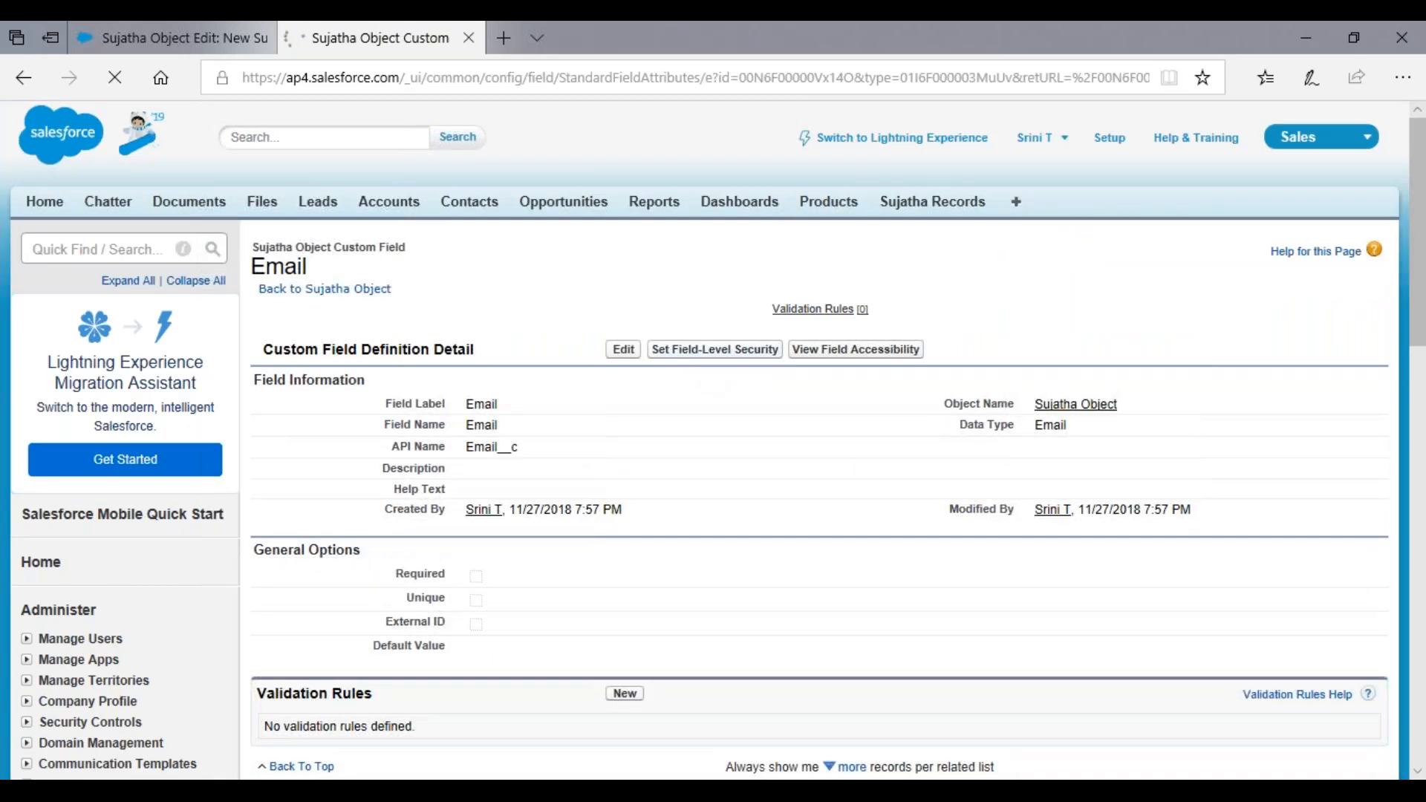
{"action": "left_click", "coordinate": [953, 445]}
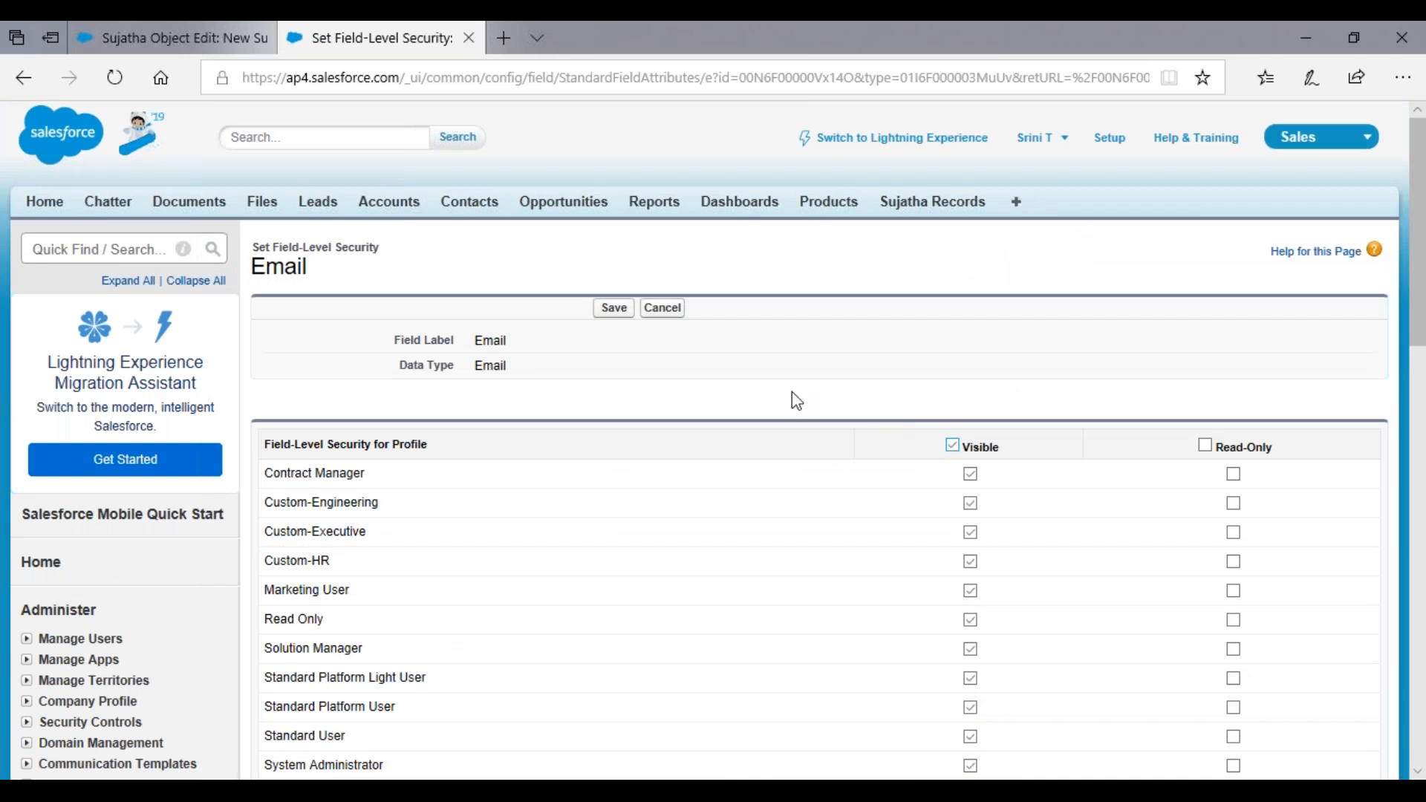
{"action": "left_click", "coordinate": [615, 307]}
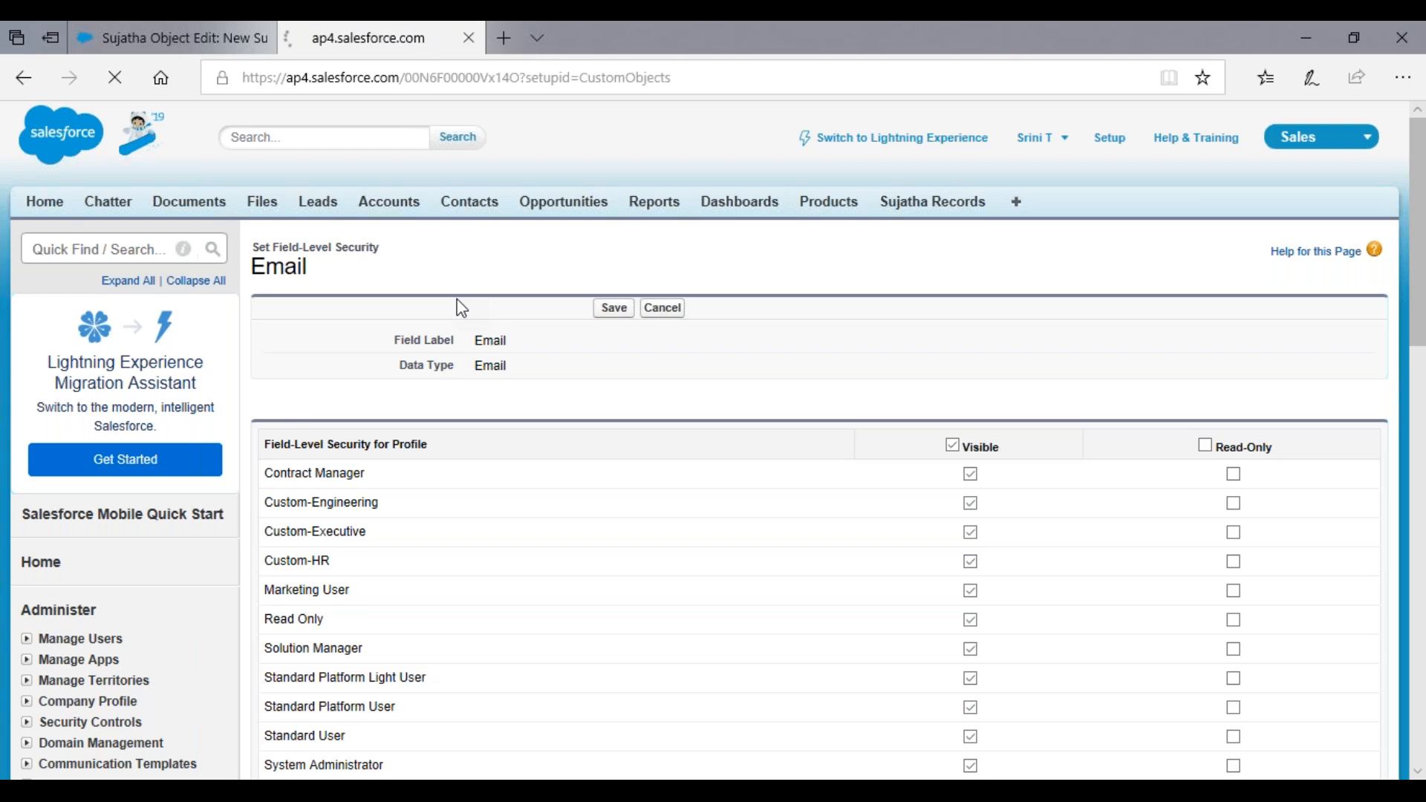
Go back to Sujatha Object's custom fields and save the Phone field's field-level security as Visible for all profiles.
{"action": "left_click", "coordinate": [325, 289]}
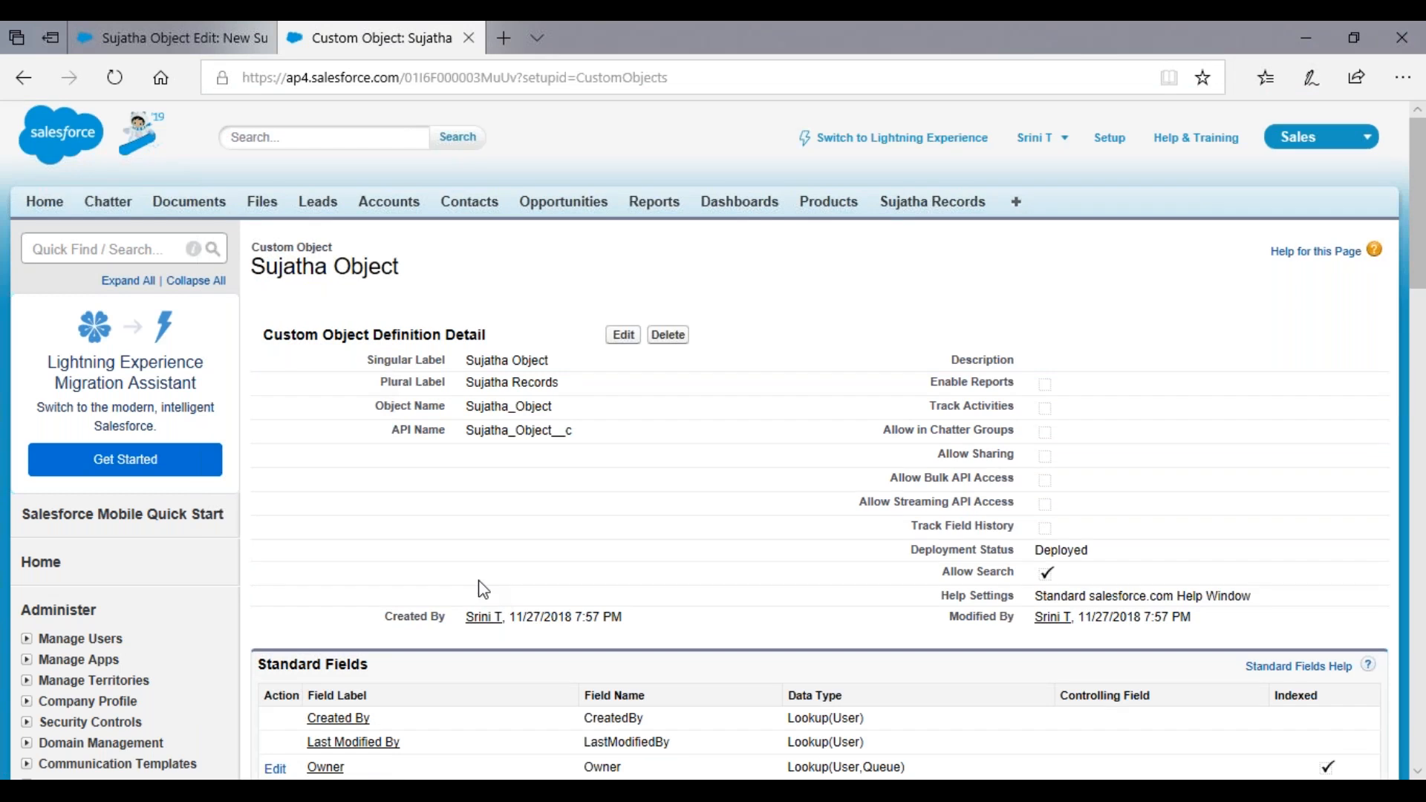
{"action": "scroll", "coordinate": [482, 589], "scroll_direction": "down", "scroll_amount": 3}
{"action": "scroll", "coordinate": [443, 665], "scroll_direction": "down", "scroll_amount": 3}
{"action": "left_click", "coordinate": [354, 552]}
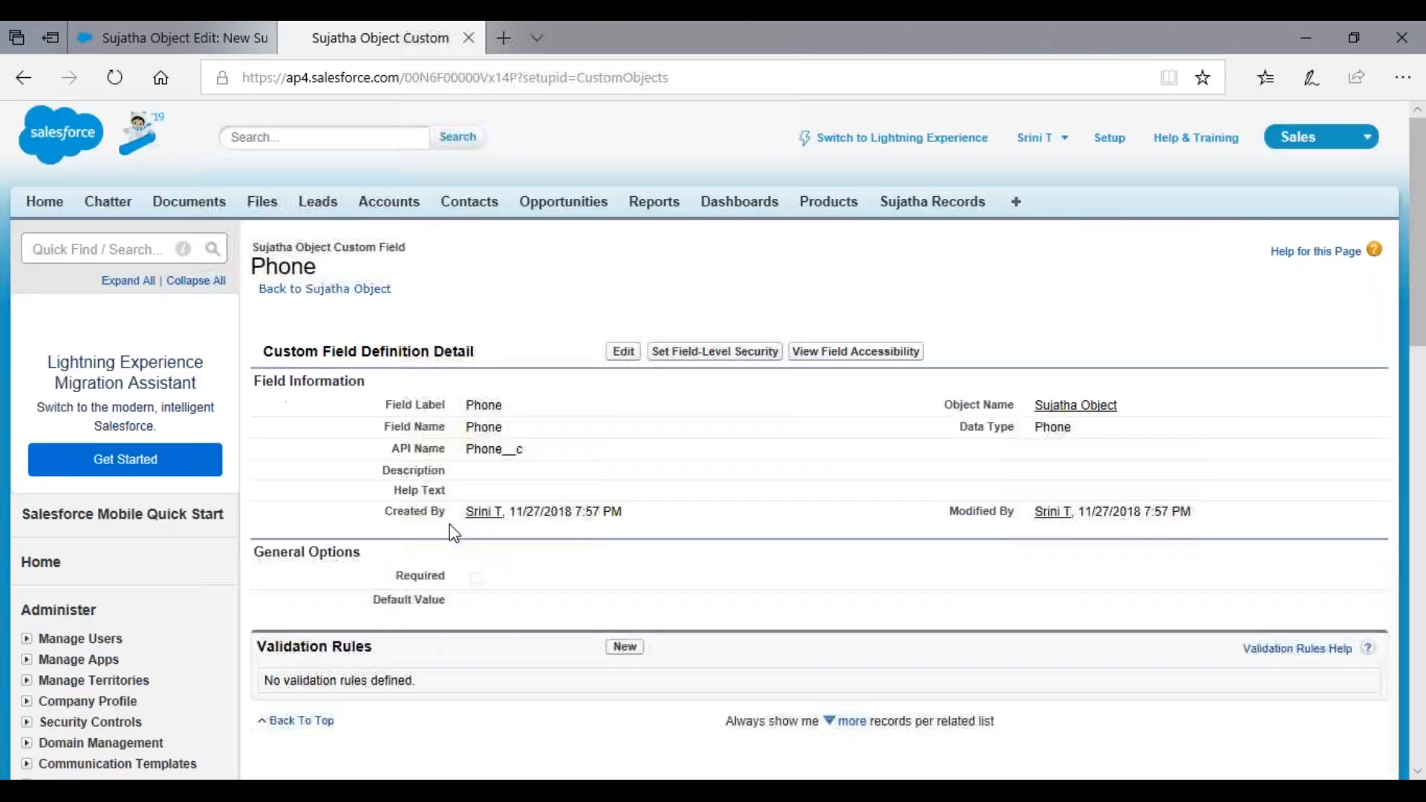
{"action": "left_click", "coordinate": [714, 355]}
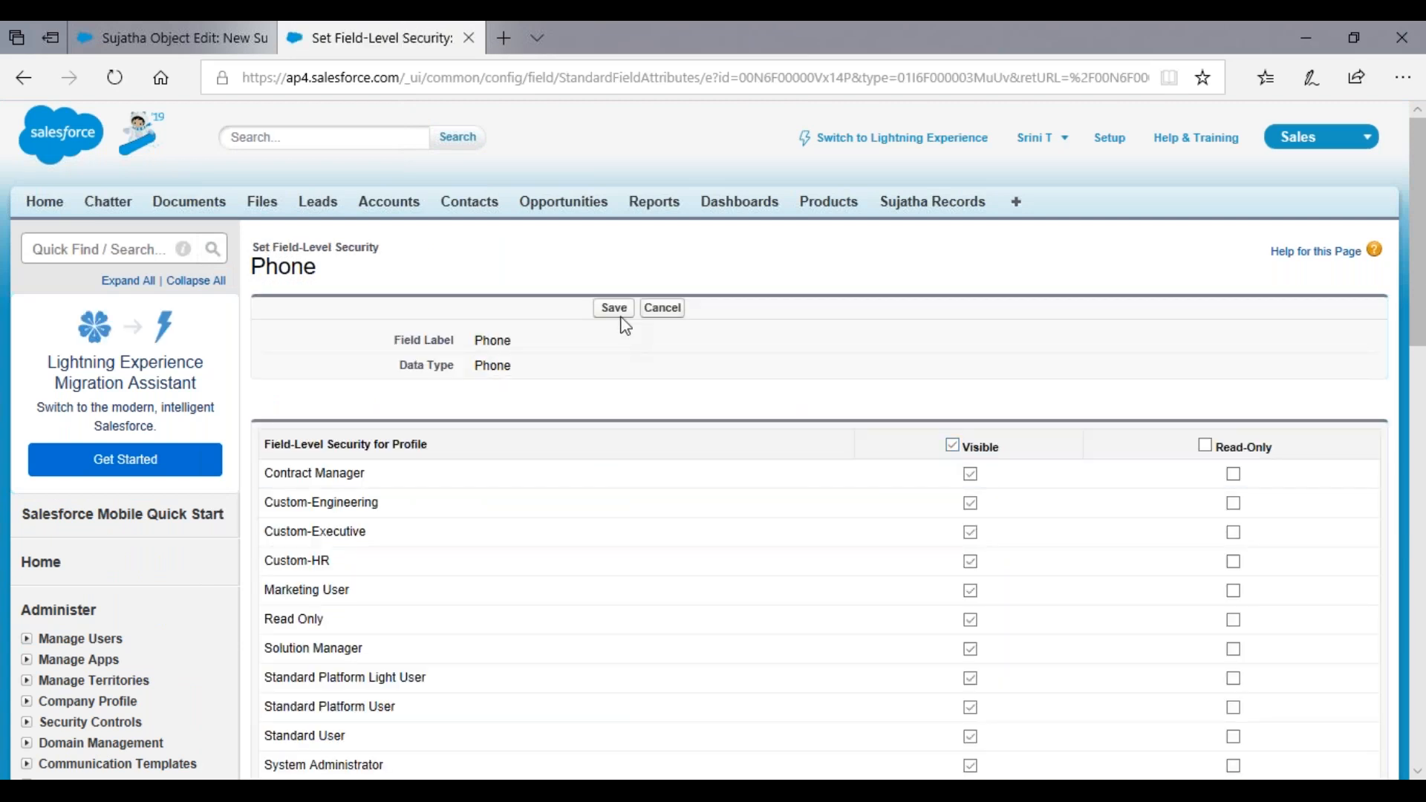
{"action": "left_click", "coordinate": [616, 310]}
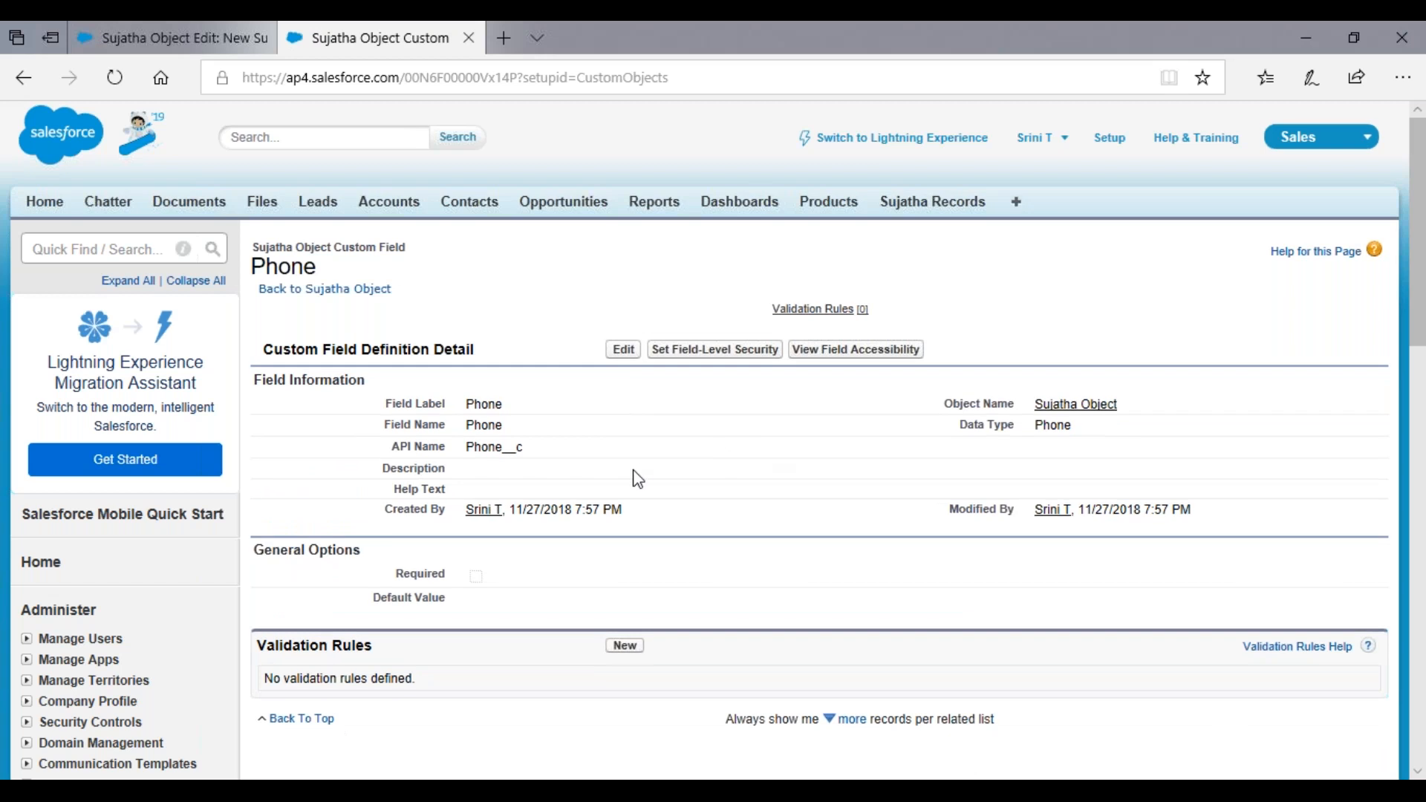
Make Sujatha Object's Surname field Visible for all profiles, save it, and reload the new Sujatha Object record form.
{"action": "scroll", "coordinate": [638, 479], "scroll_direction": "down", "scroll_amount": 1}
{"action": "scroll", "coordinate": [636, 479], "scroll_direction": "down", "scroll_amount": 1}
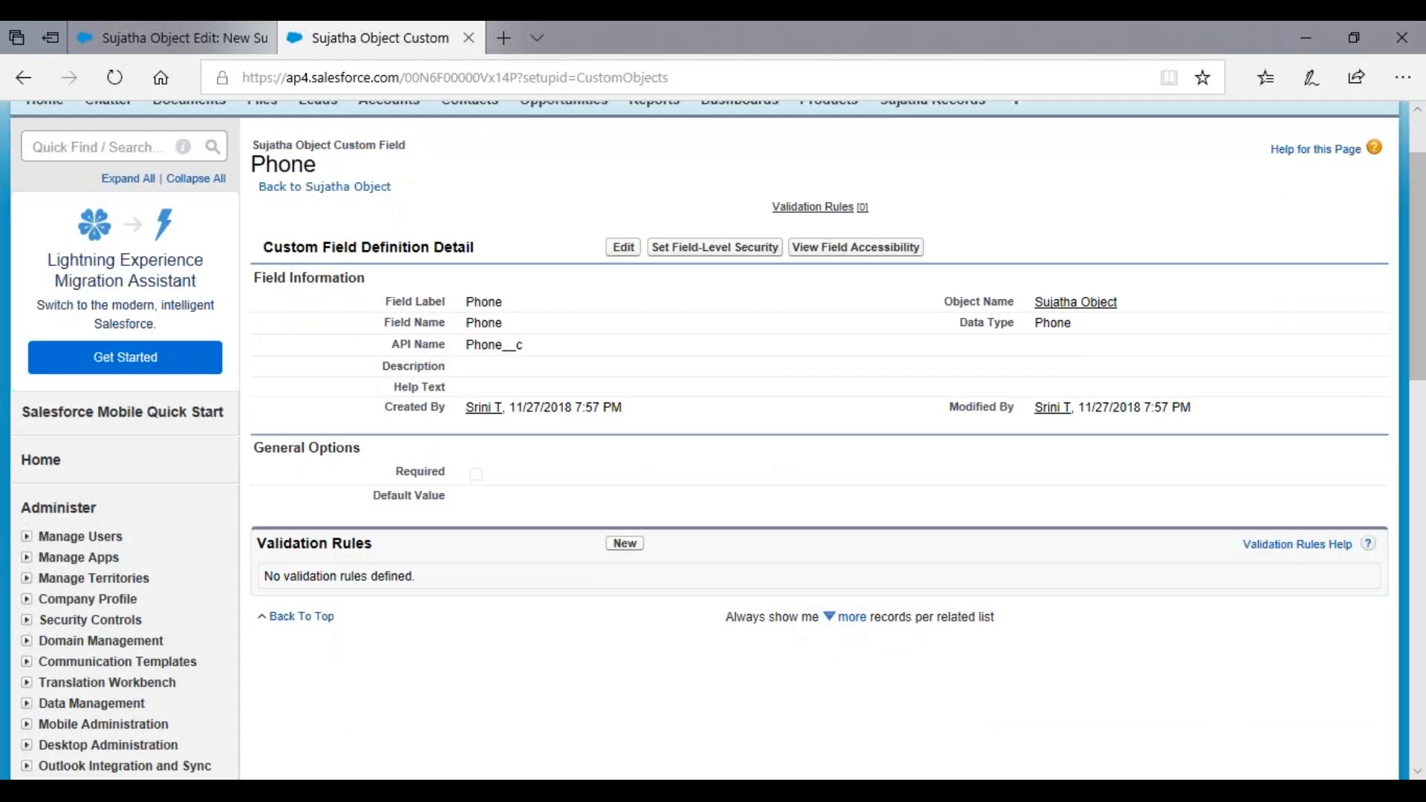
{"action": "left_click", "coordinate": [349, 189]}
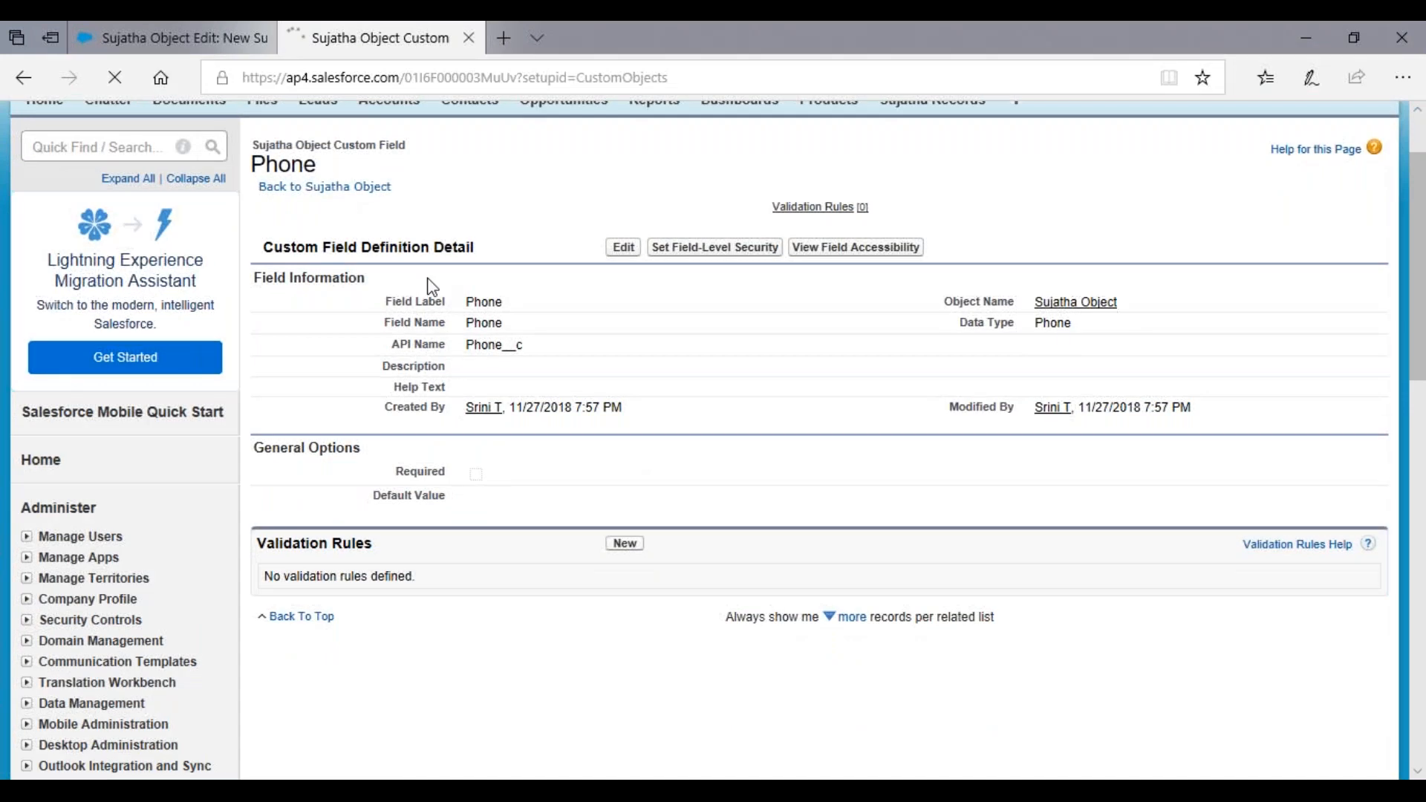
{"action": "scroll", "coordinate": [520, 446], "scroll_direction": "down", "scroll_amount": 5}
{"action": "left_click", "coordinate": [362, 678]}
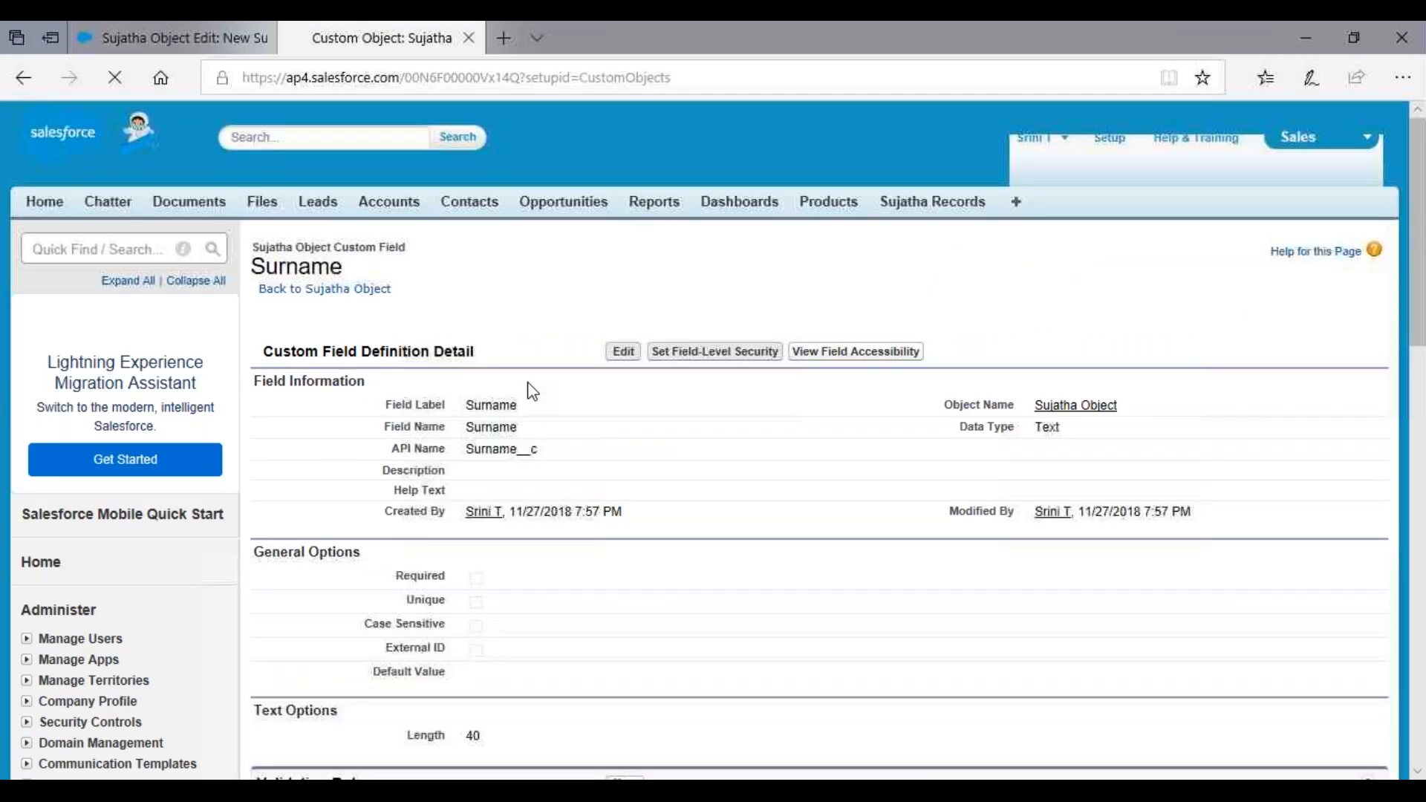
{"action": "left_click", "coordinate": [695, 360]}
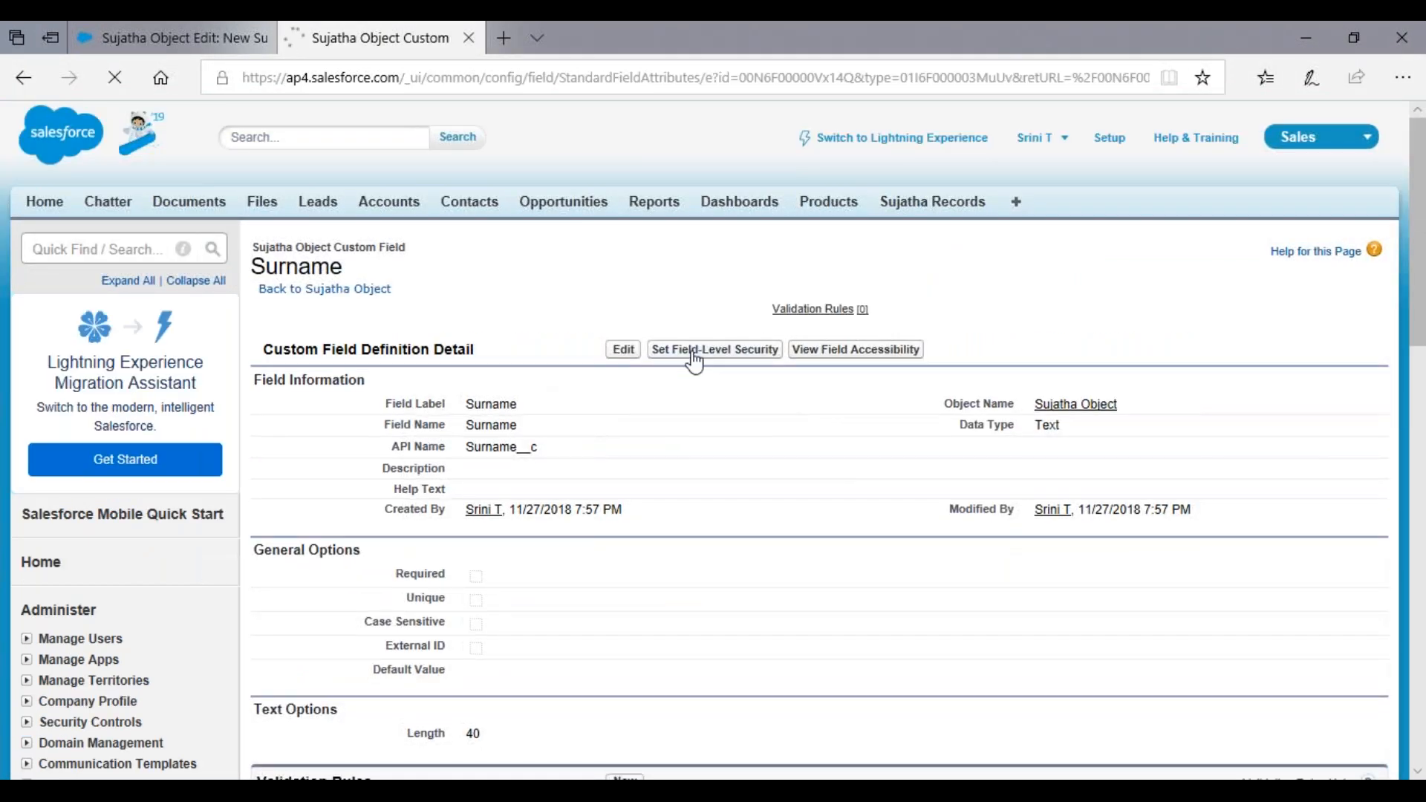
{"action": "left_click", "coordinate": [952, 445]}
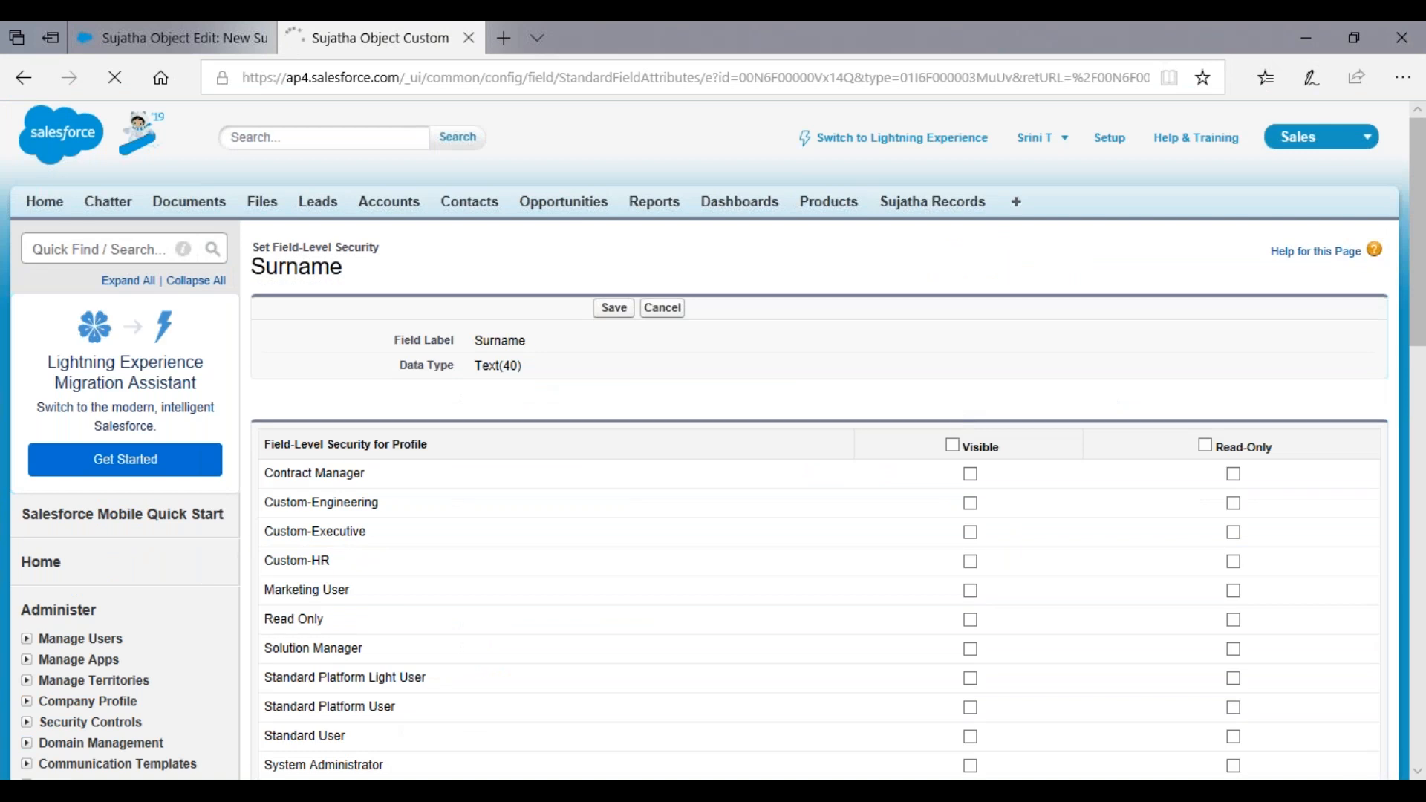
{"action": "left_click", "coordinate": [627, 317]}
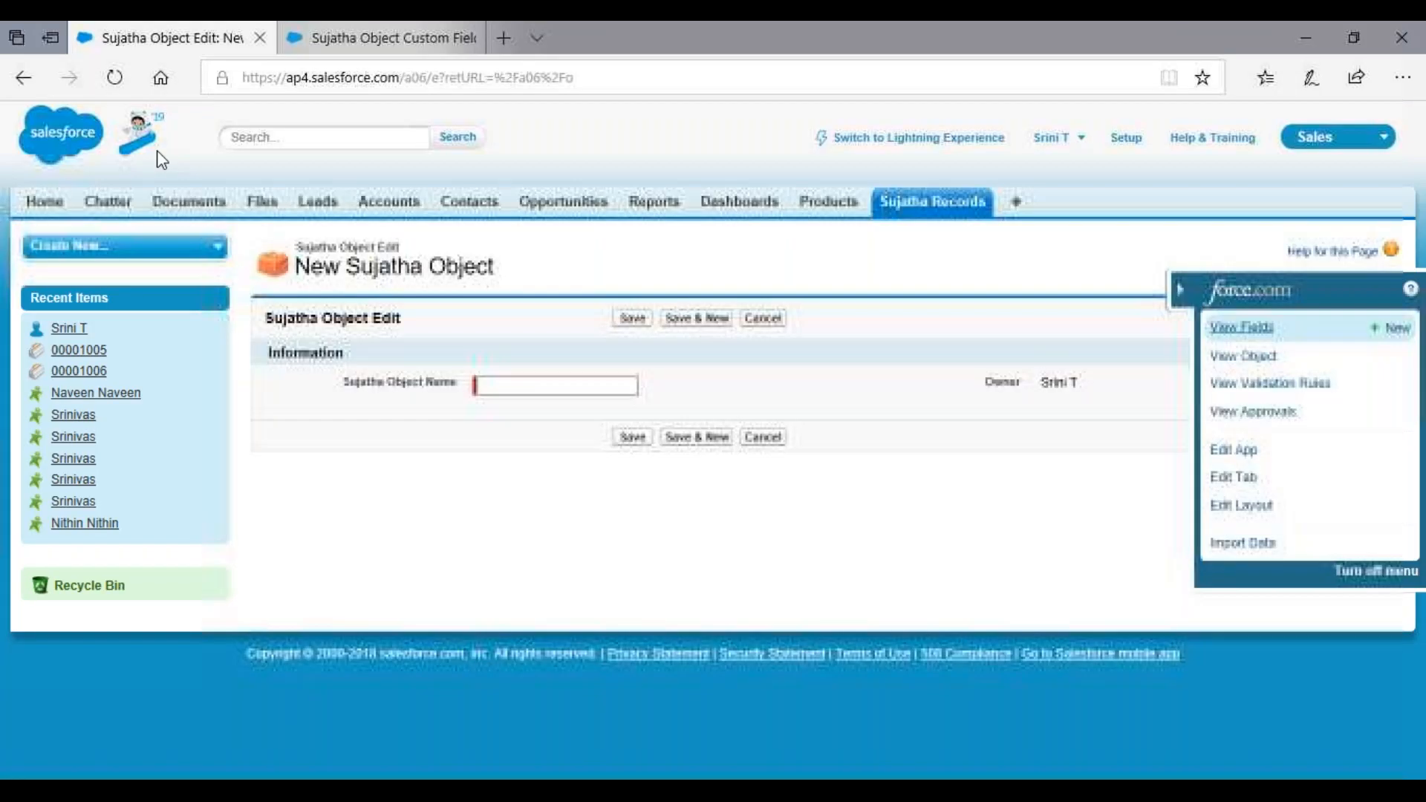
{"action": "left_click", "coordinate": [114, 78]}
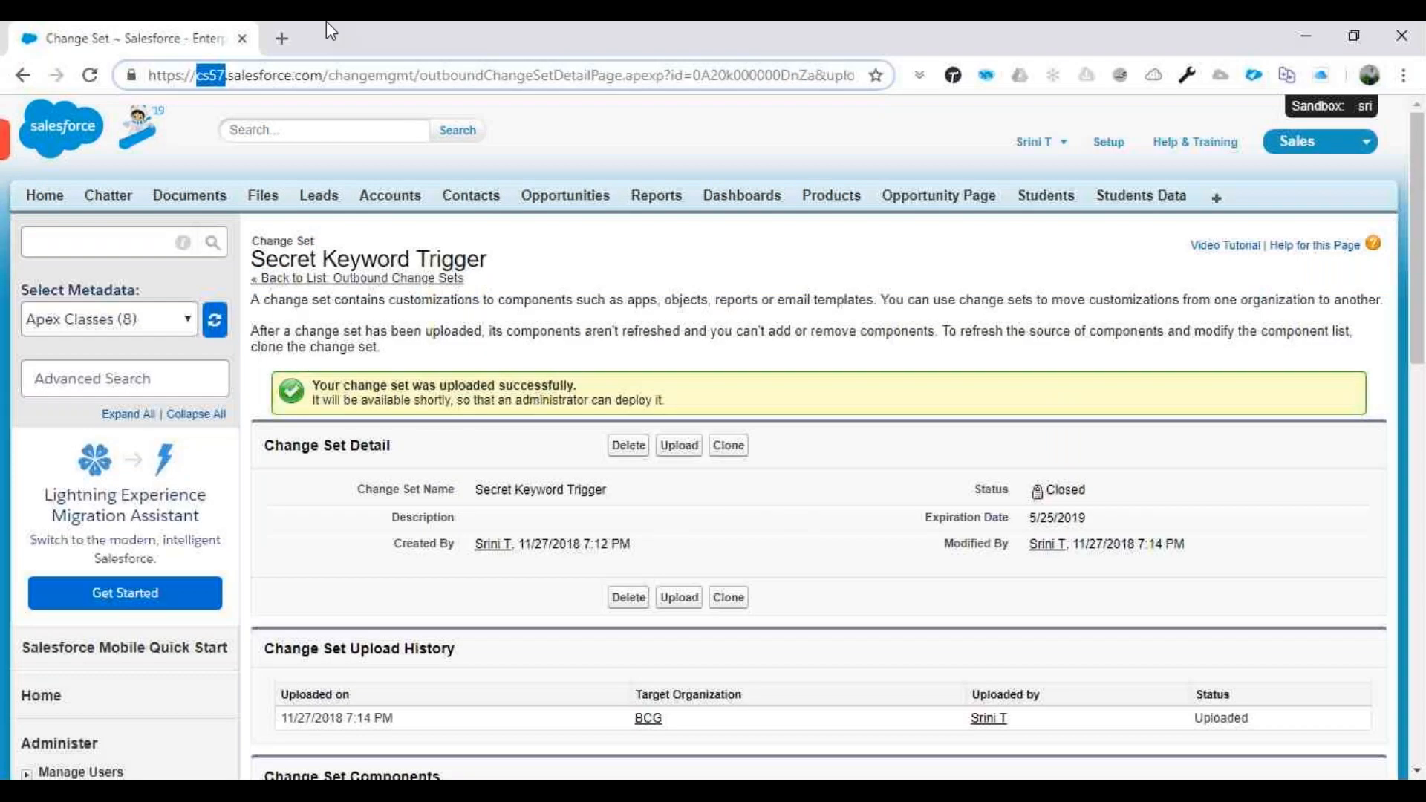
In a new Chrome browser tab, open the Salesforce Developers site and go to its Developer Forums.
{"action": "key", "text": "ctrl+t"}
{"action": "type", "text": "d"}
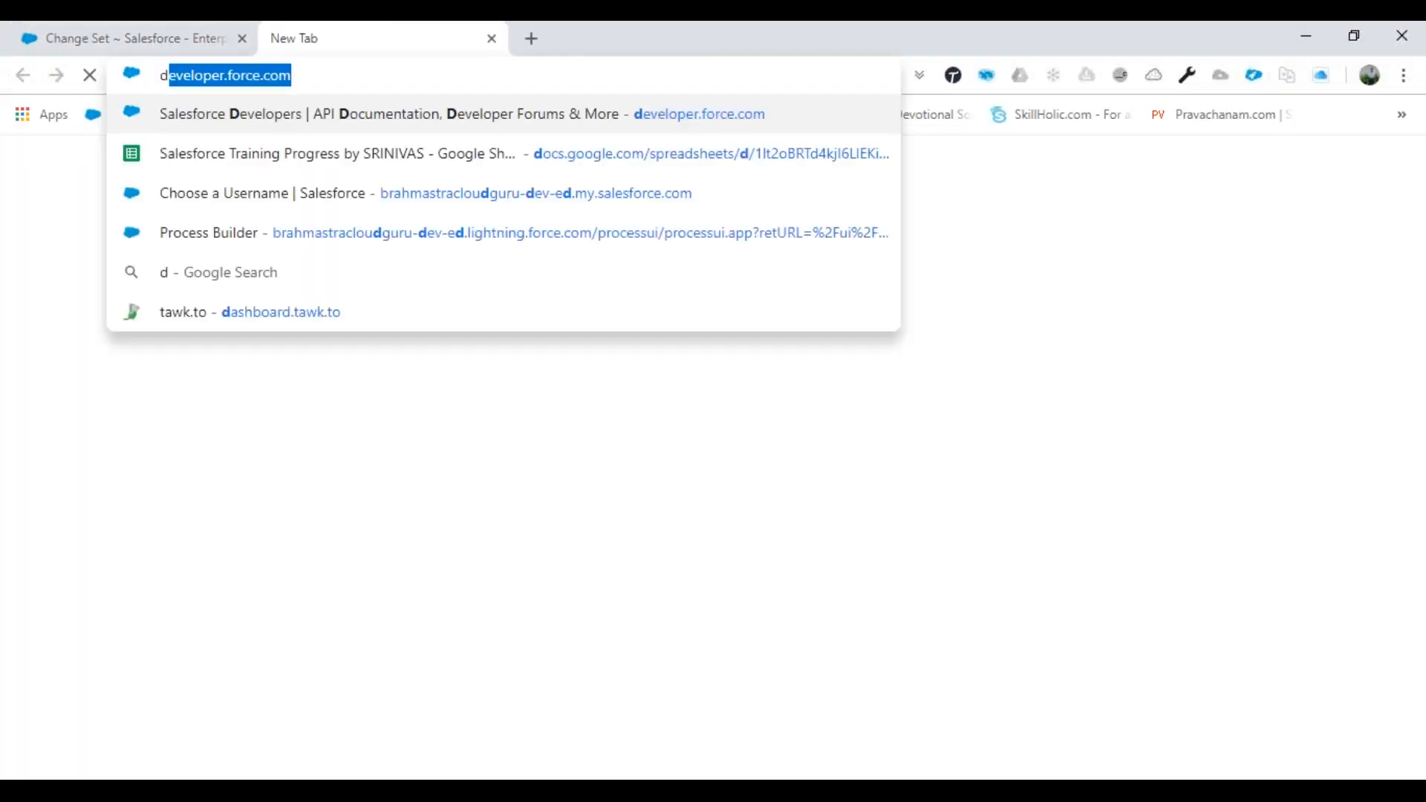
{"action": "type", "text": "eve"}
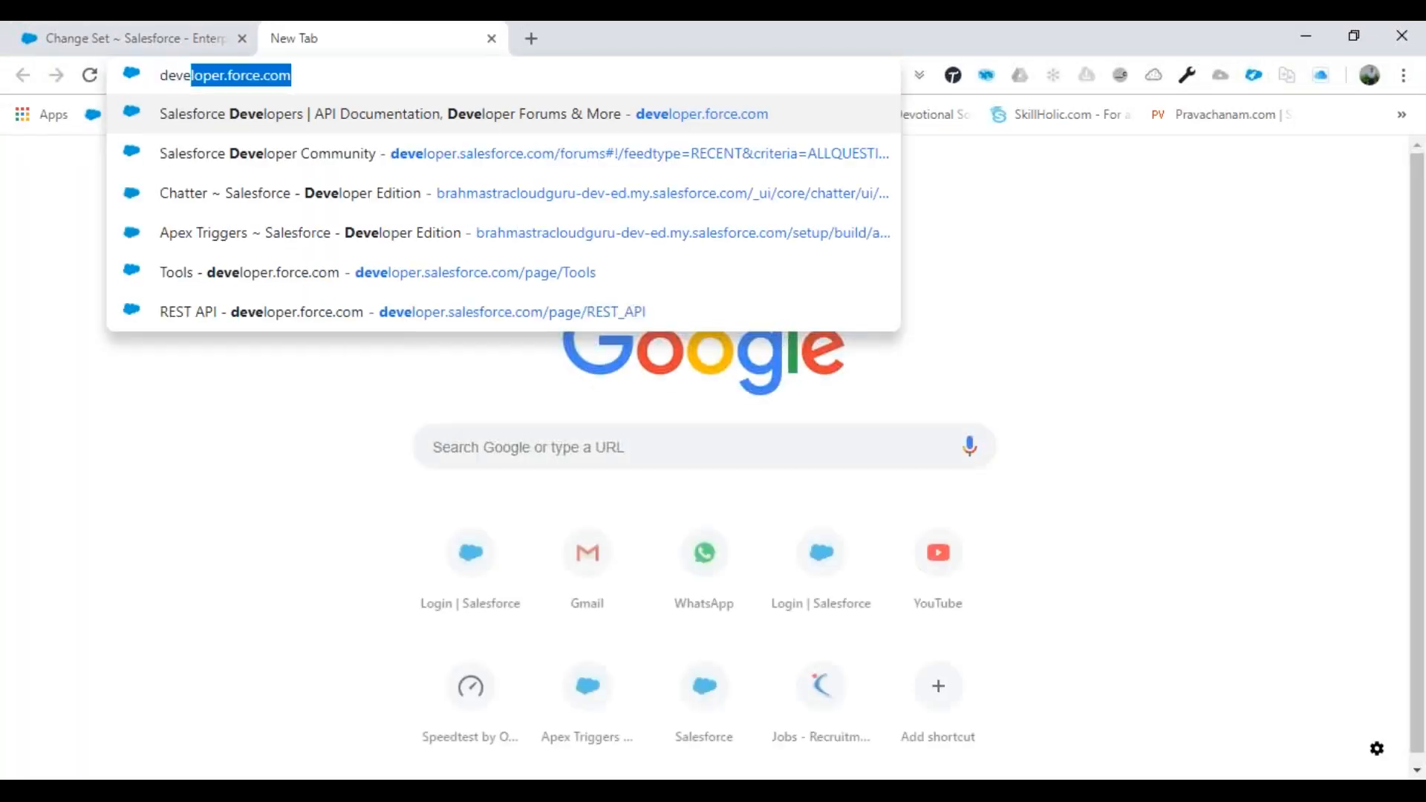
{"action": "key", "text": "Return"}
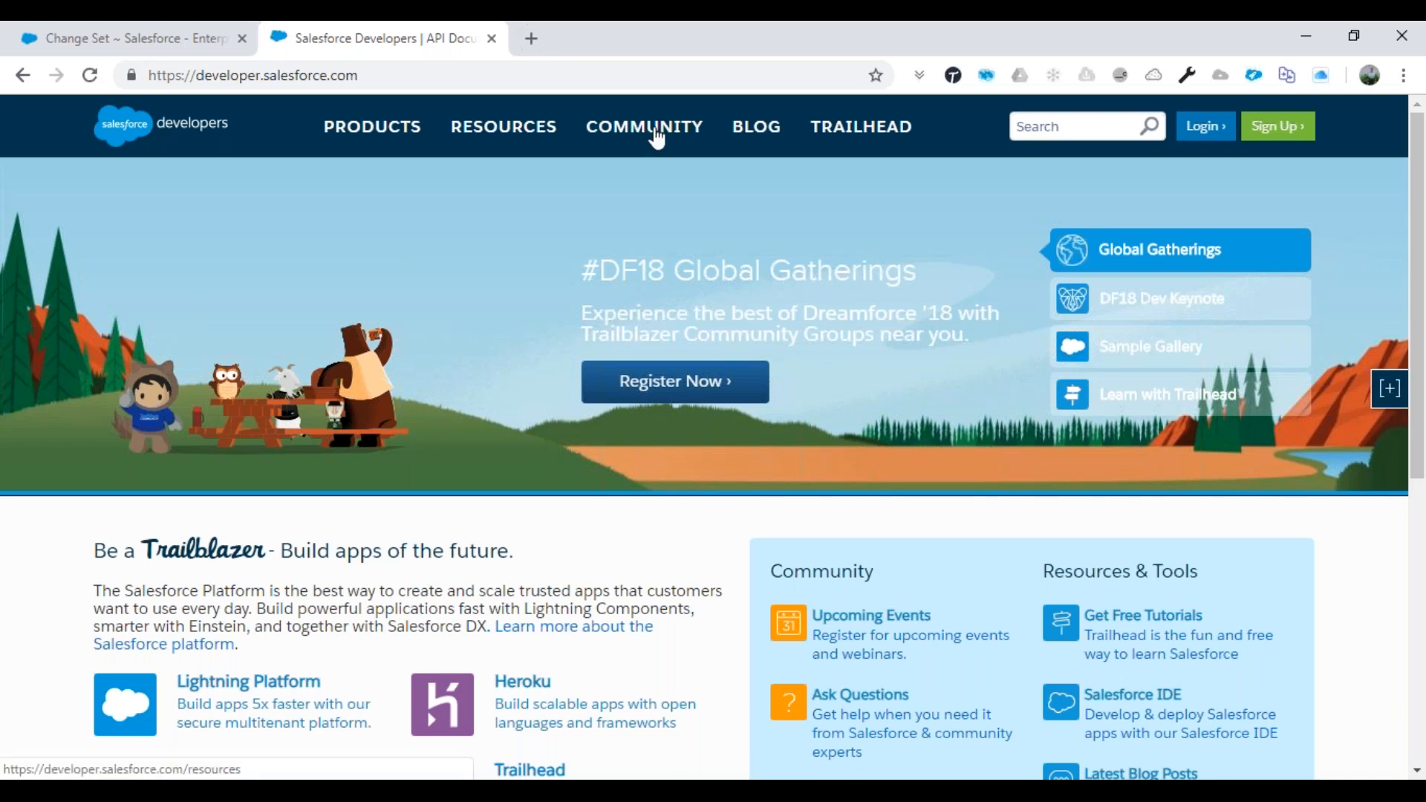
{"action": "mouse_move", "coordinate": [654, 137]}
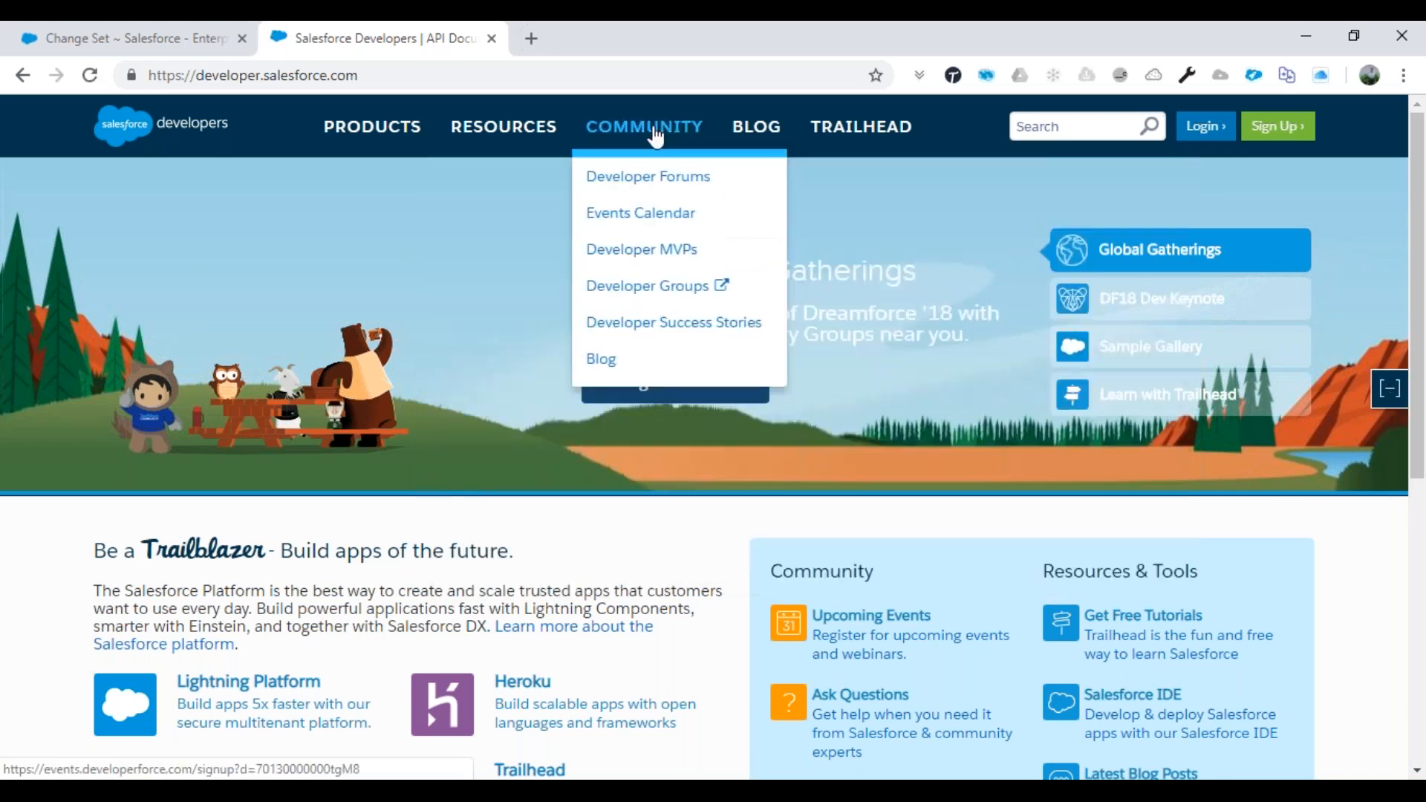
{"action": "left_click", "coordinate": [664, 188]}
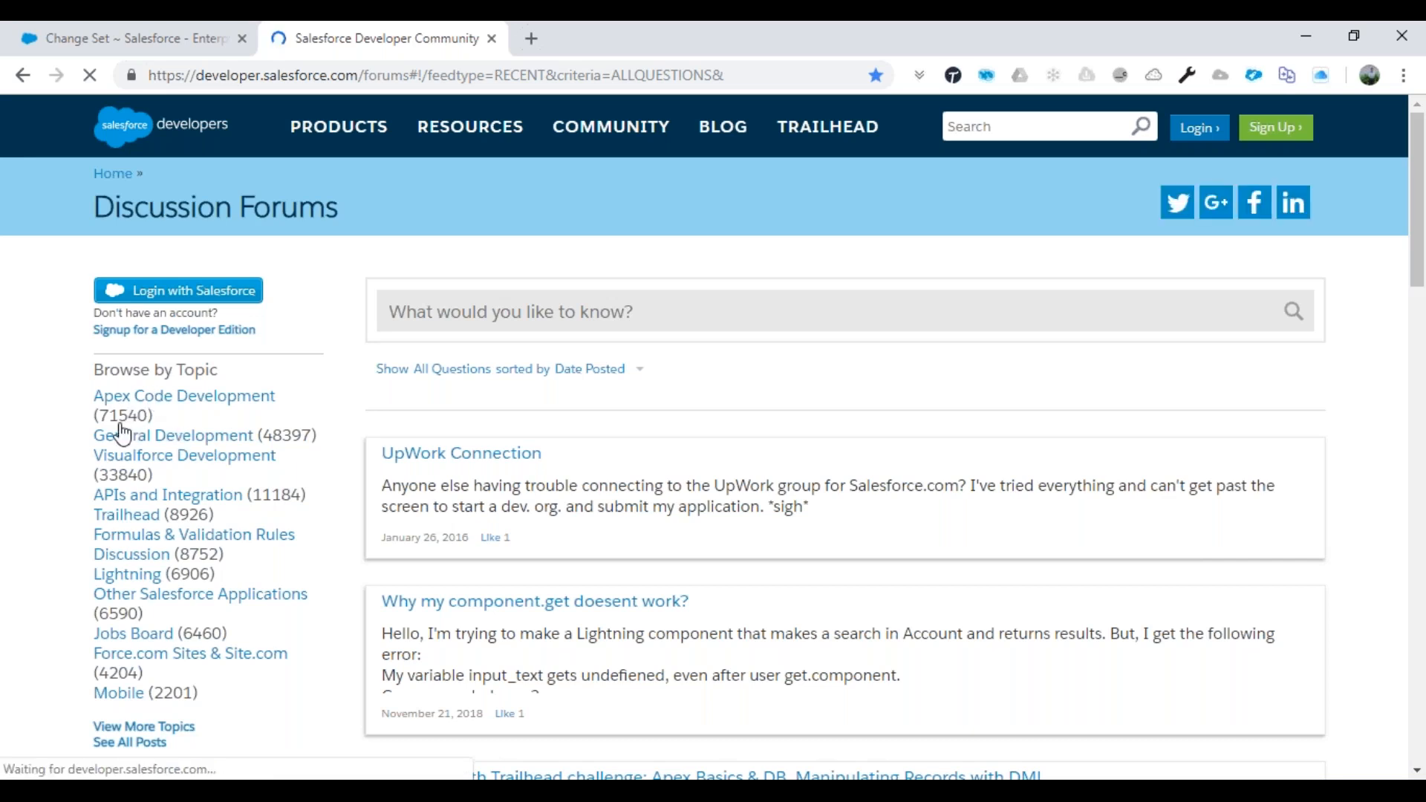
Look through the recently posted questions and topics in the Salesforce Discussion Forums.
{"action": "left_click", "coordinate": [256, 420]}
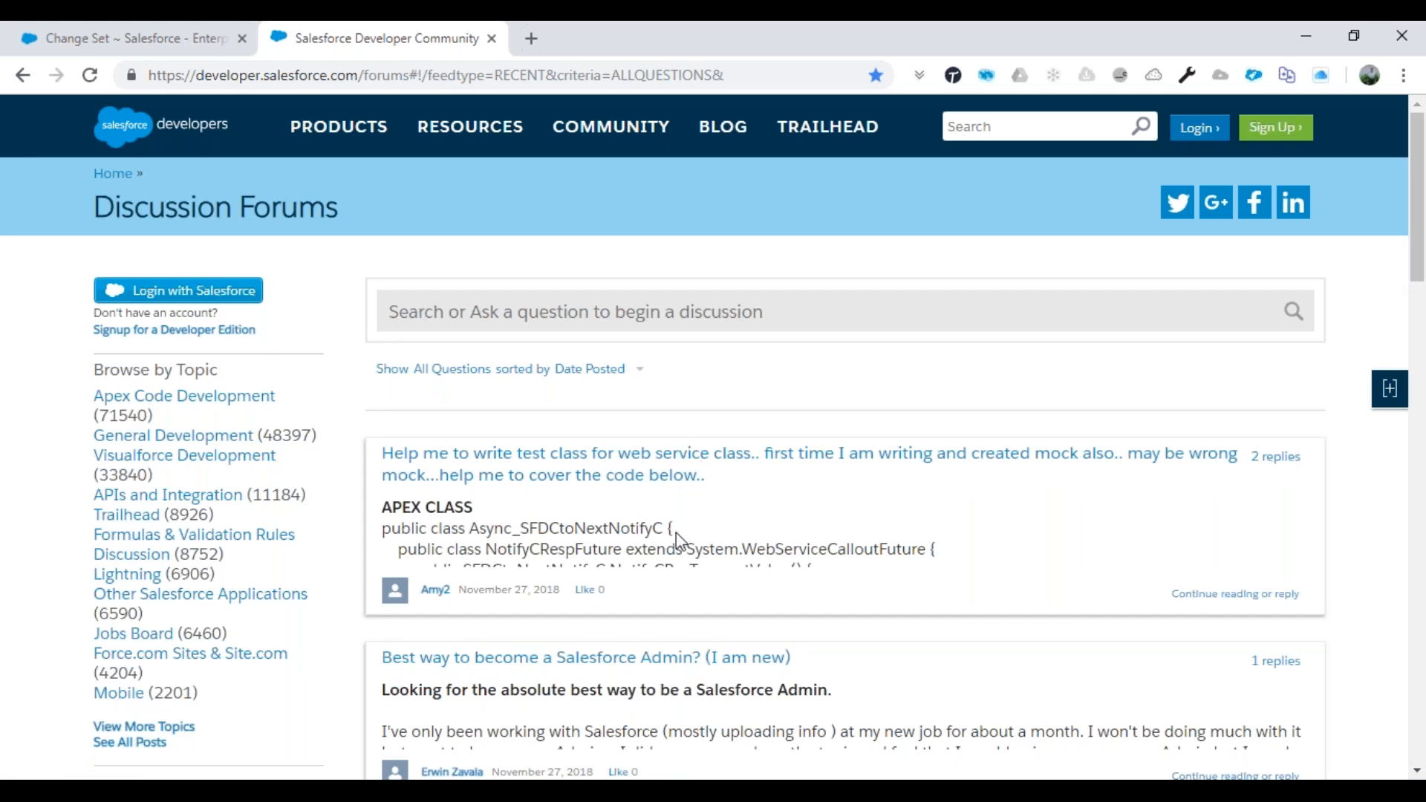
{"action": "scroll", "coordinate": [661, 515], "scroll_direction": "down", "scroll_amount": 2}
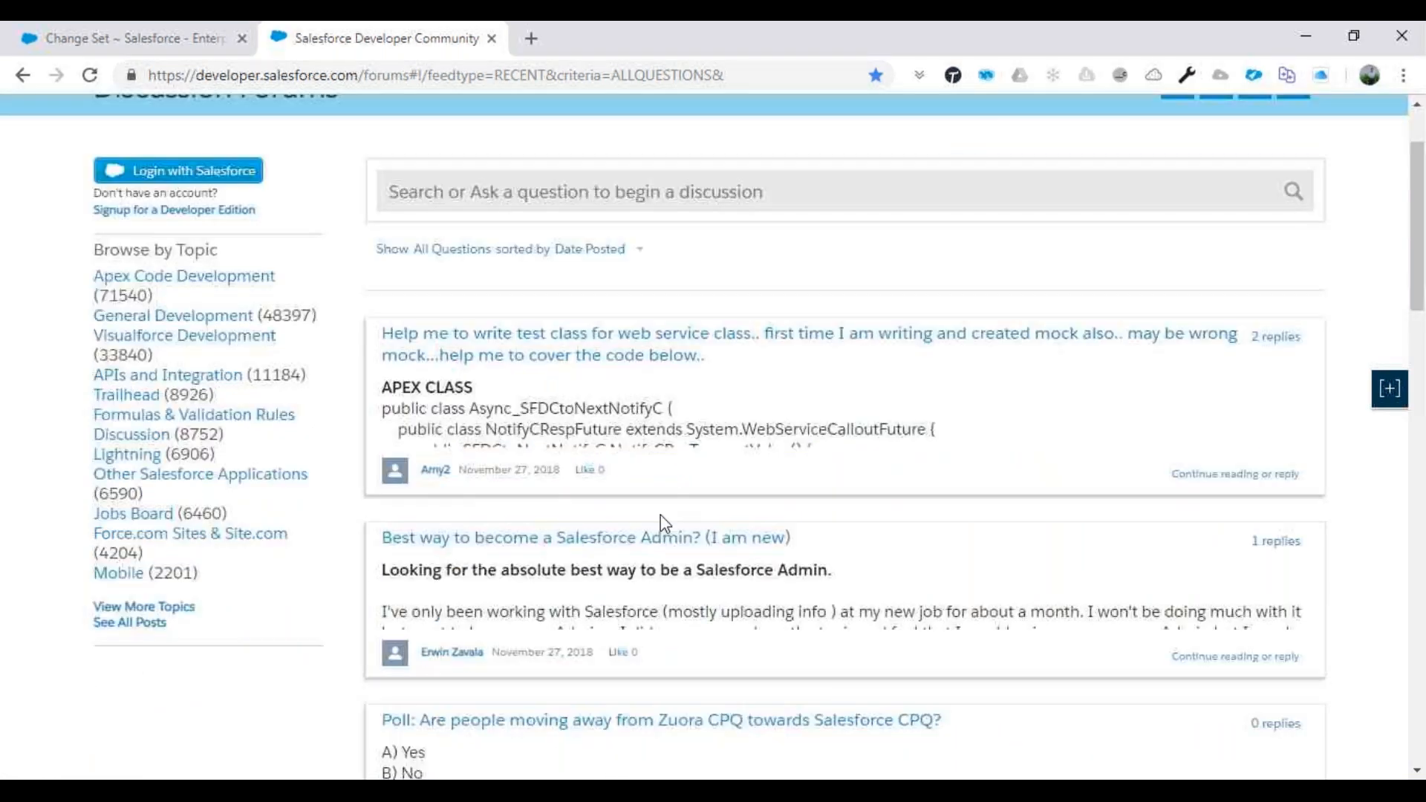
{"action": "scroll", "coordinate": [661, 515], "scroll_direction": "down", "scroll_amount": 4}
{"action": "scroll", "coordinate": [724, 343], "scroll_direction": "down", "scroll_amount": 5}
{"action": "scroll", "coordinate": [724, 342], "scroll_direction": "up", "scroll_amount": 12}
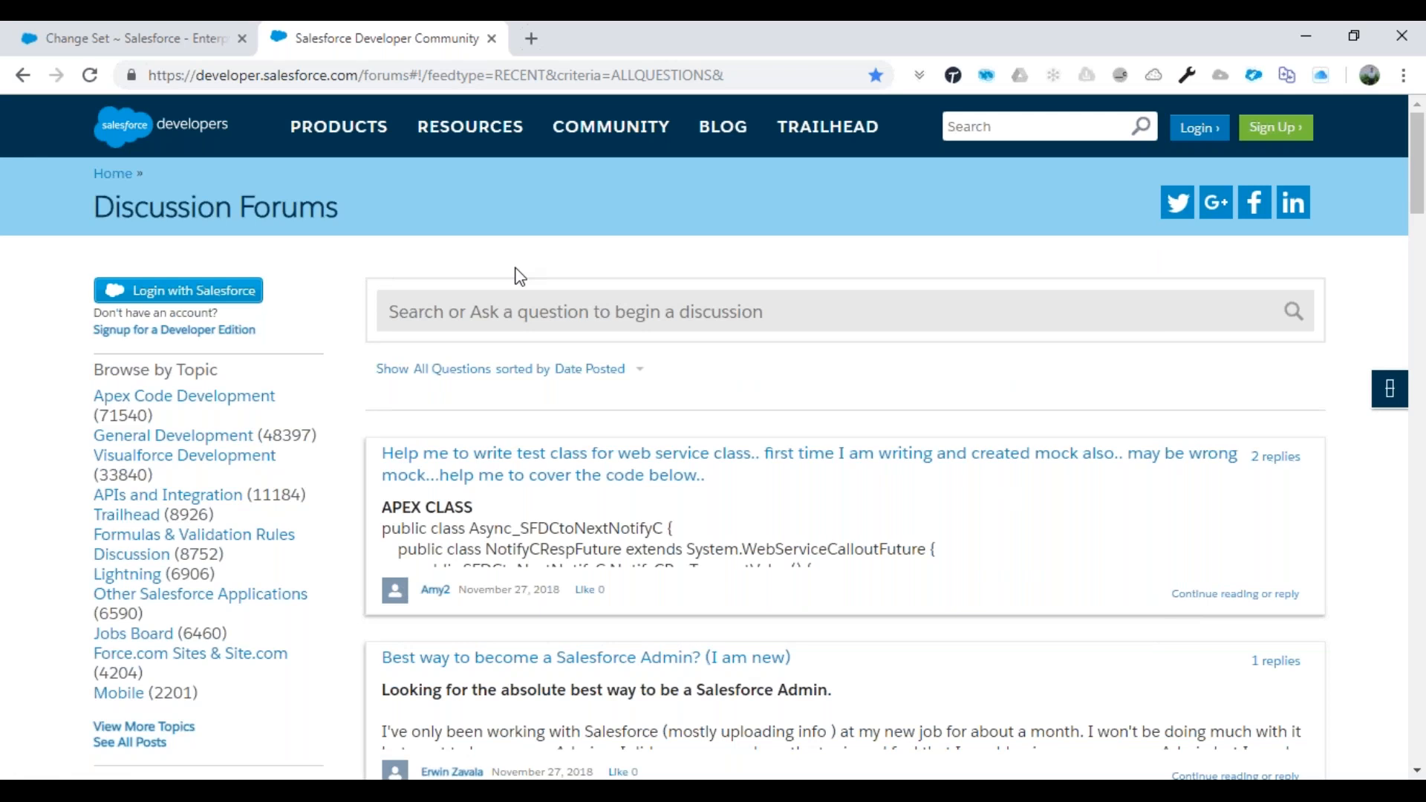
{"action": "mouse_move", "coordinate": [836, 142]}
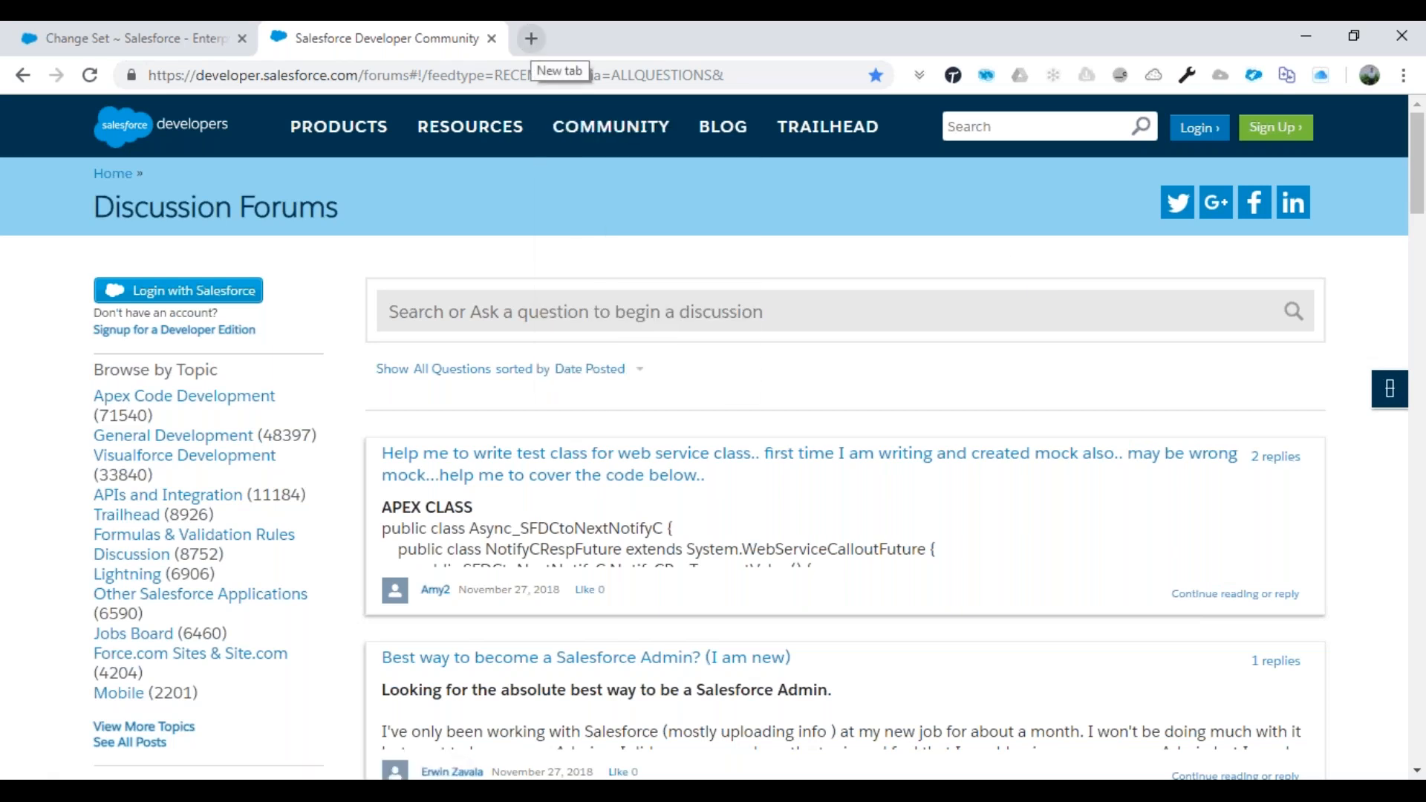
Open bcguru.in in a new browser tab, go to its Student Reviews page, and follow the link for writing a review.
{"action": "left_click", "coordinate": [532, 29]}
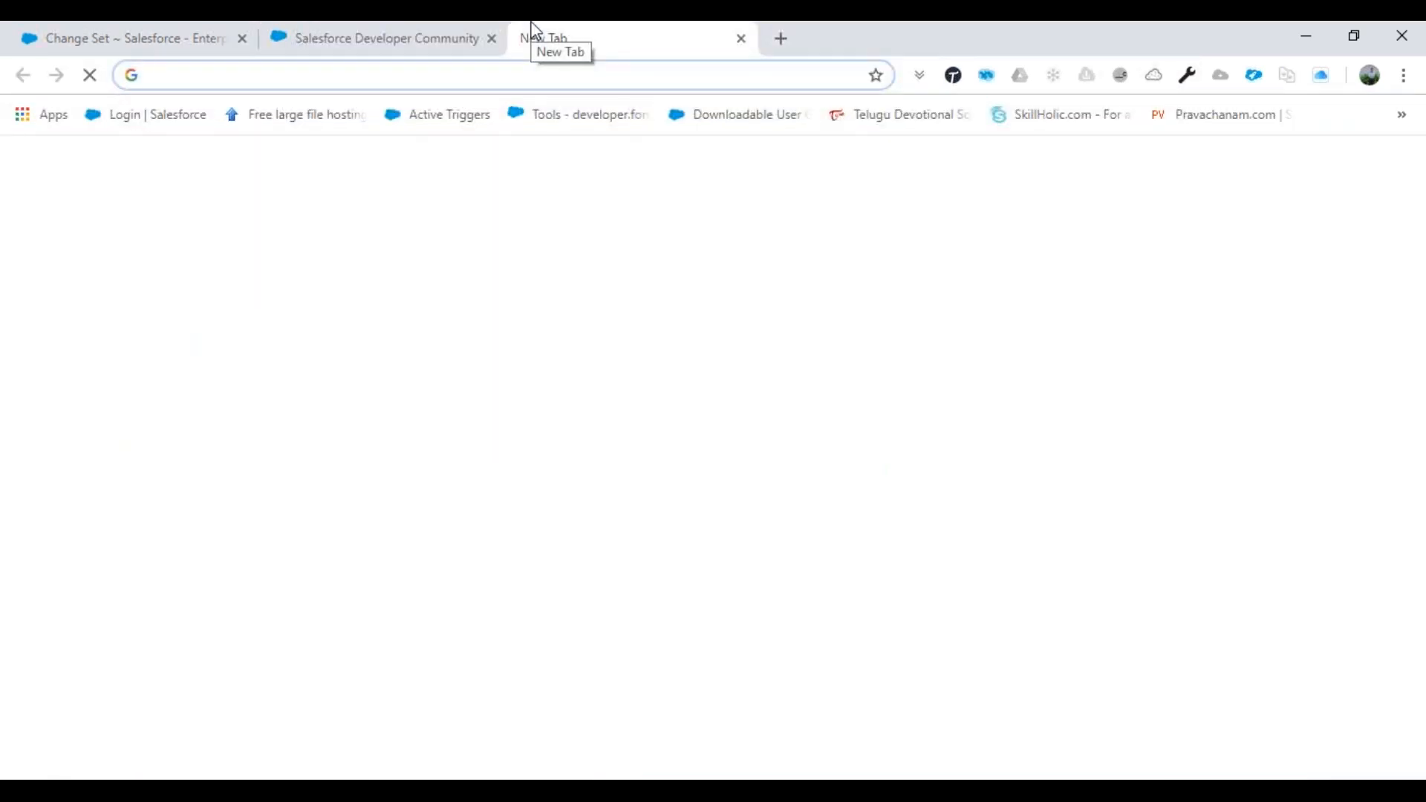
{"action": "type", "text": "b"}
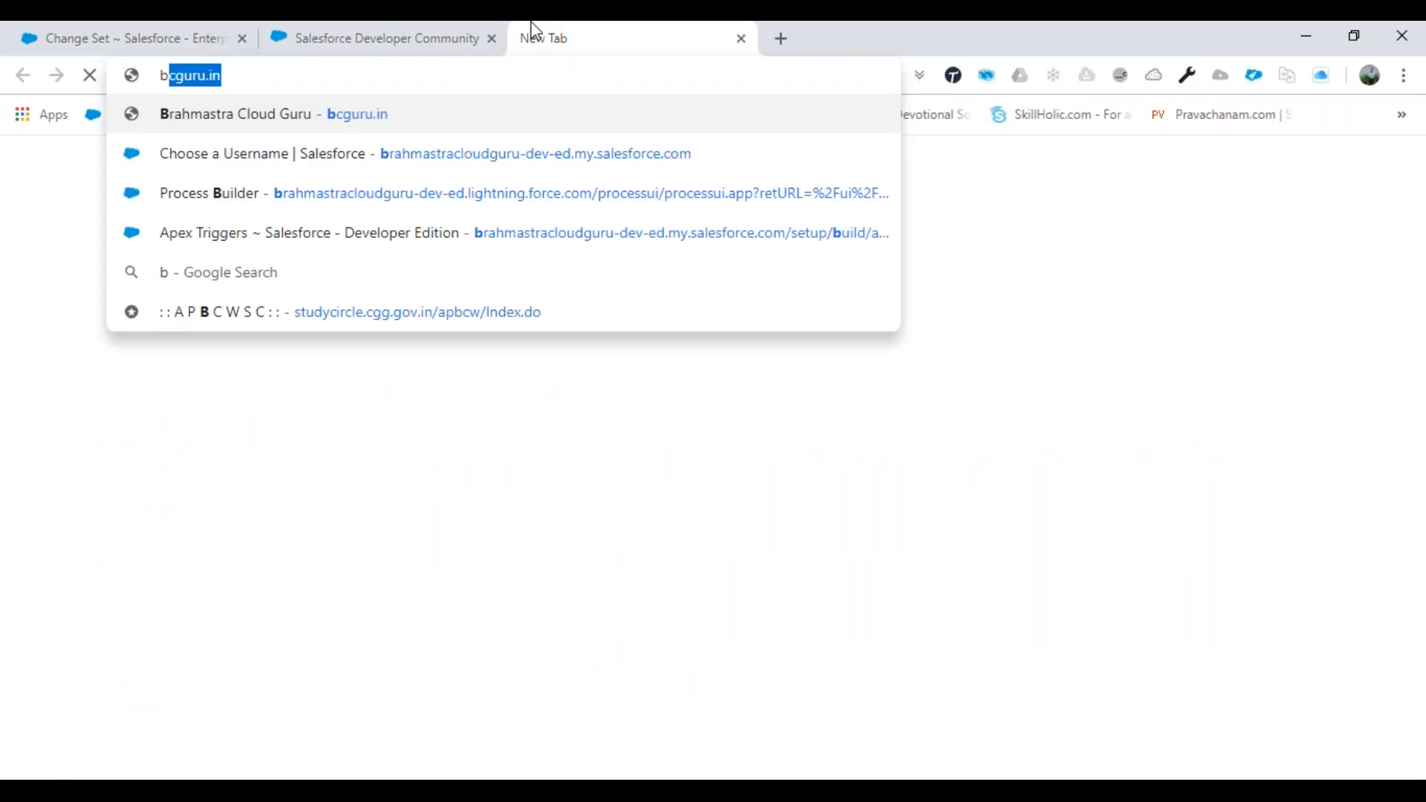
{"action": "type", "text": "cguru"}
{"action": "key", "text": "Return"}
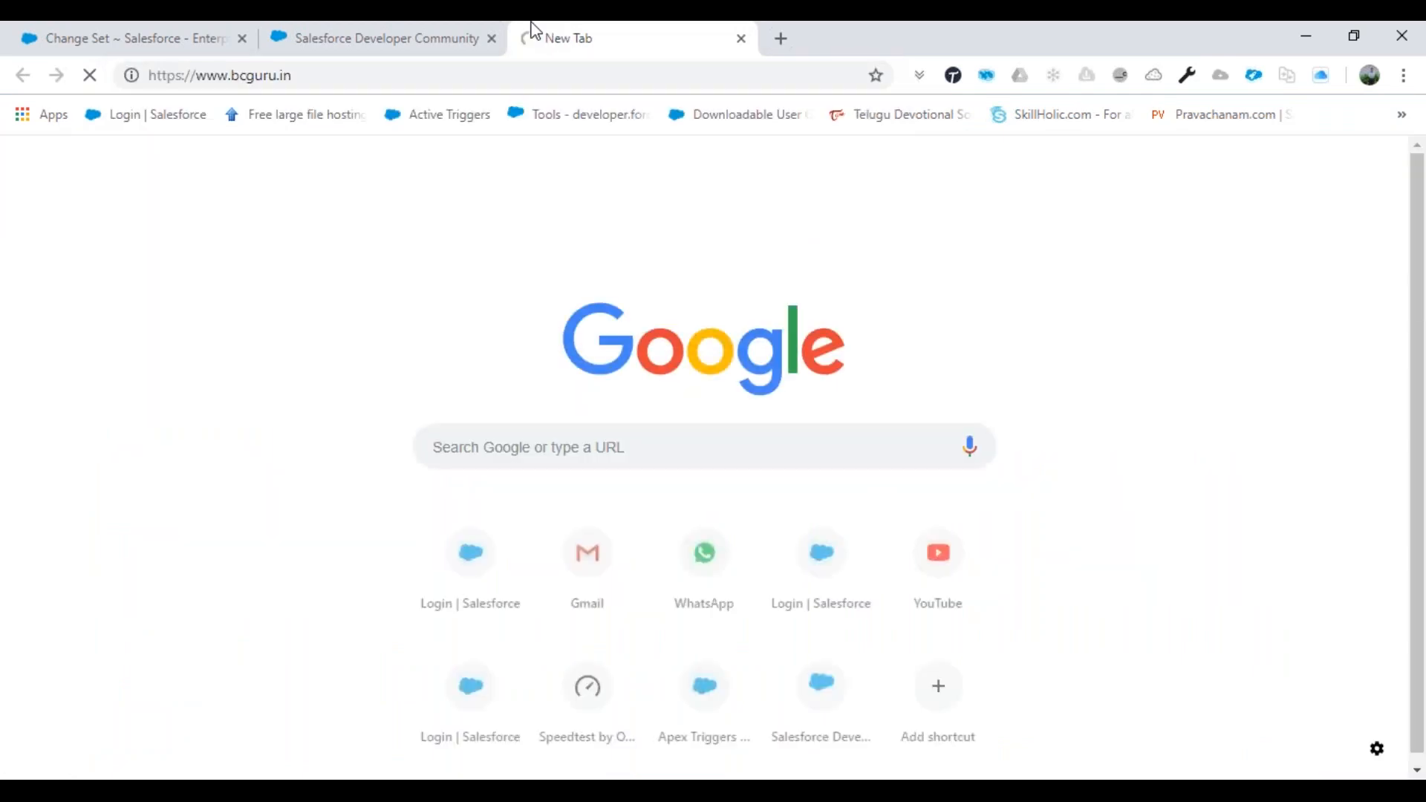
{"action": "left_click", "coordinate": [310, 79]}
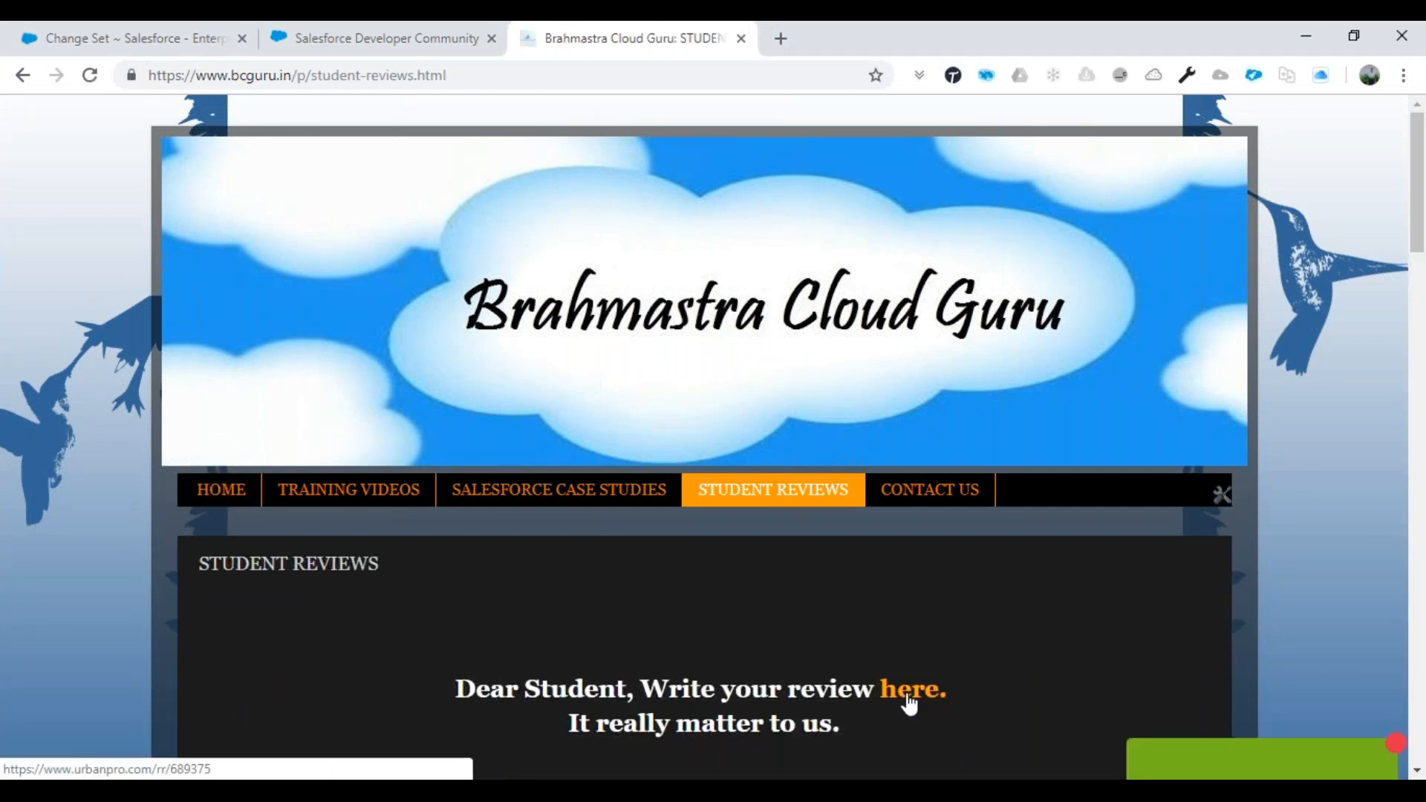
{"action": "left_click", "coordinate": [909, 698]}
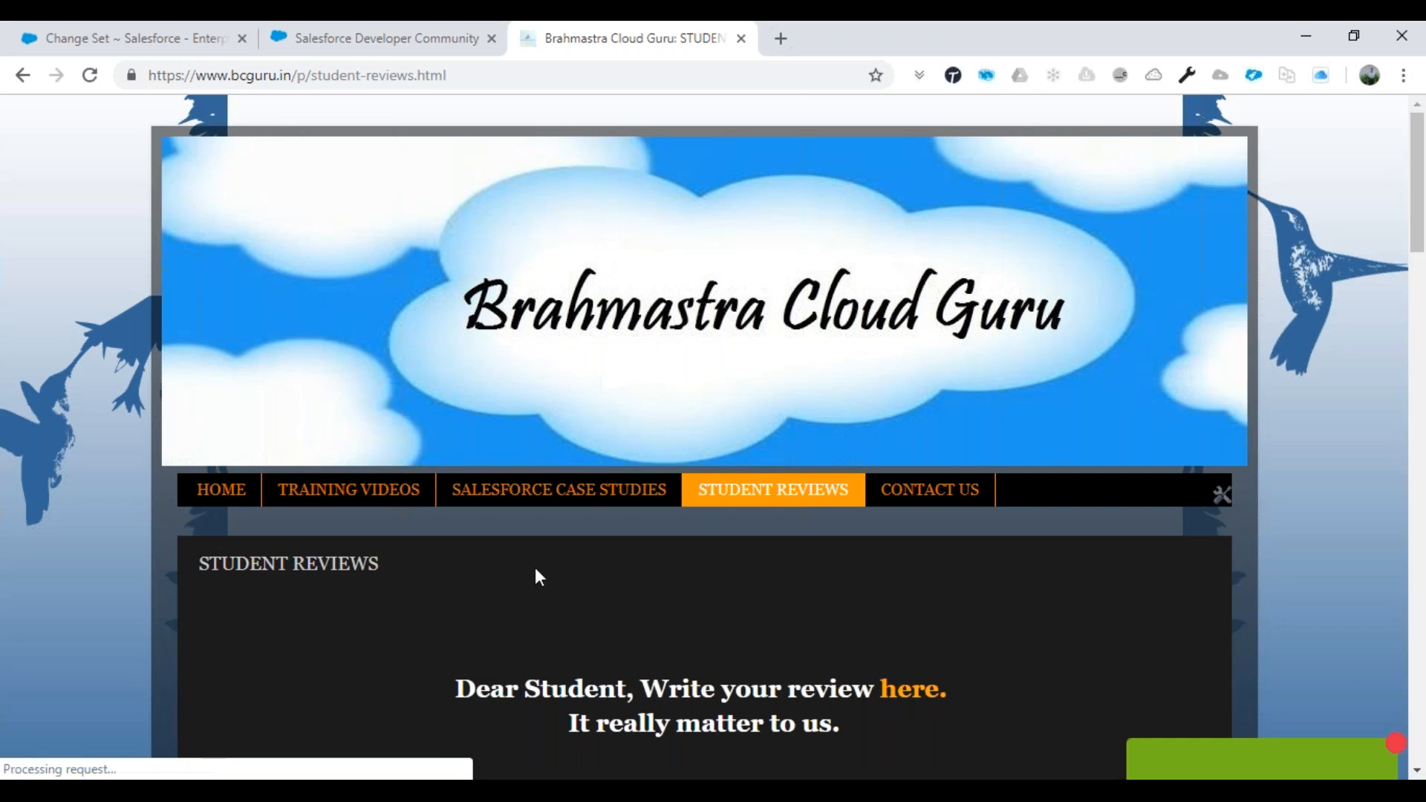